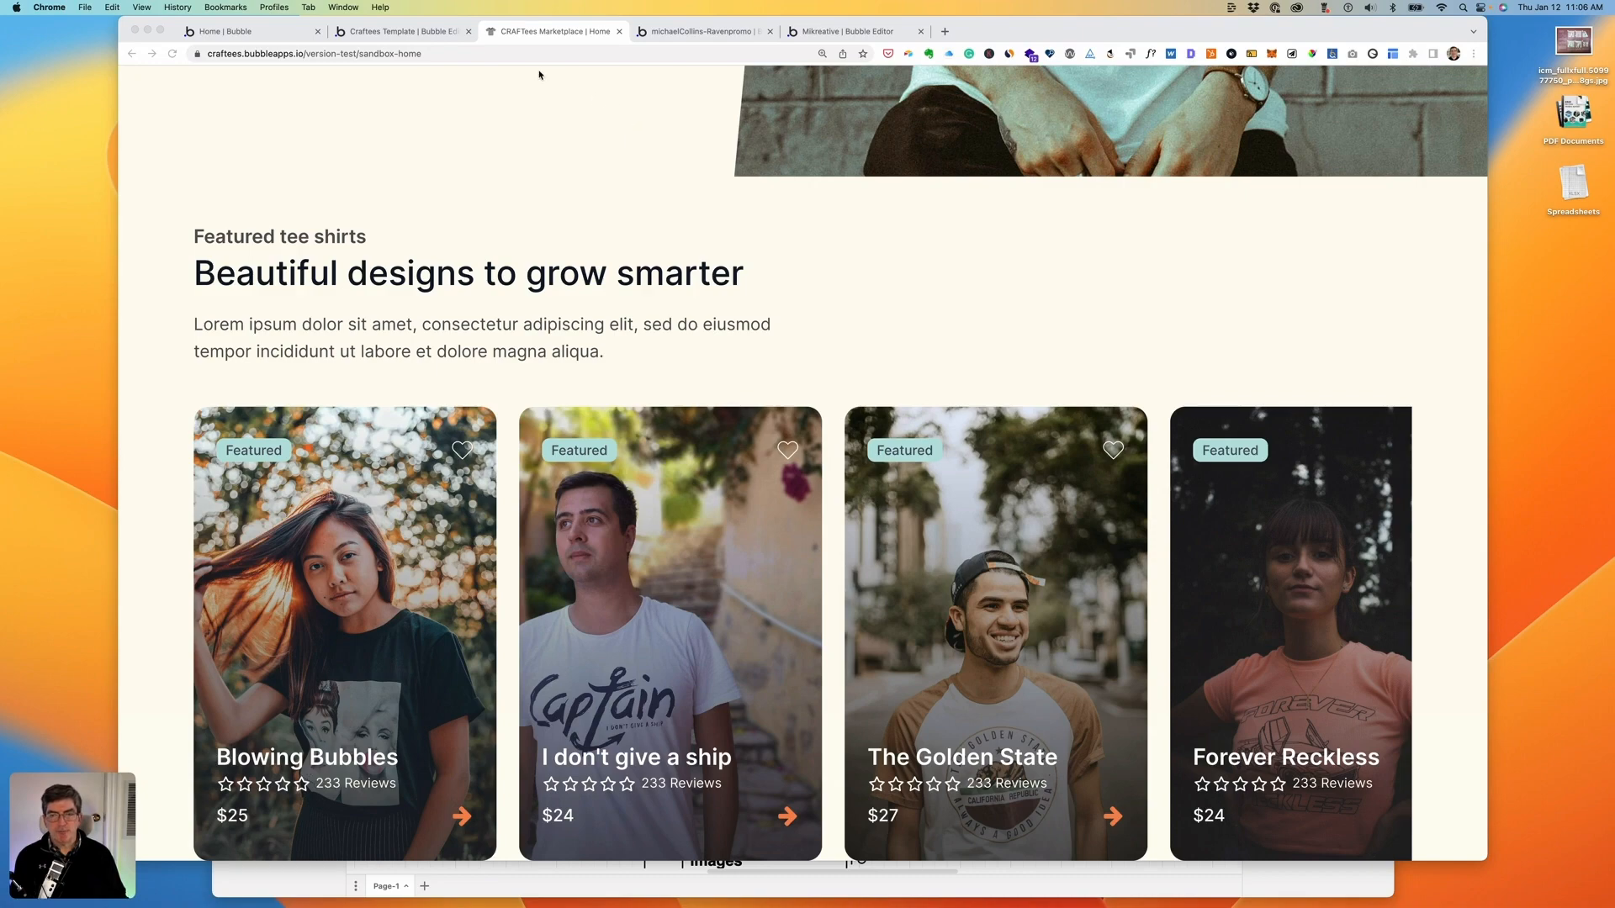
# - Switch to the Craftees template app's Bubble editor tab
pyautogui.click(404, 31)
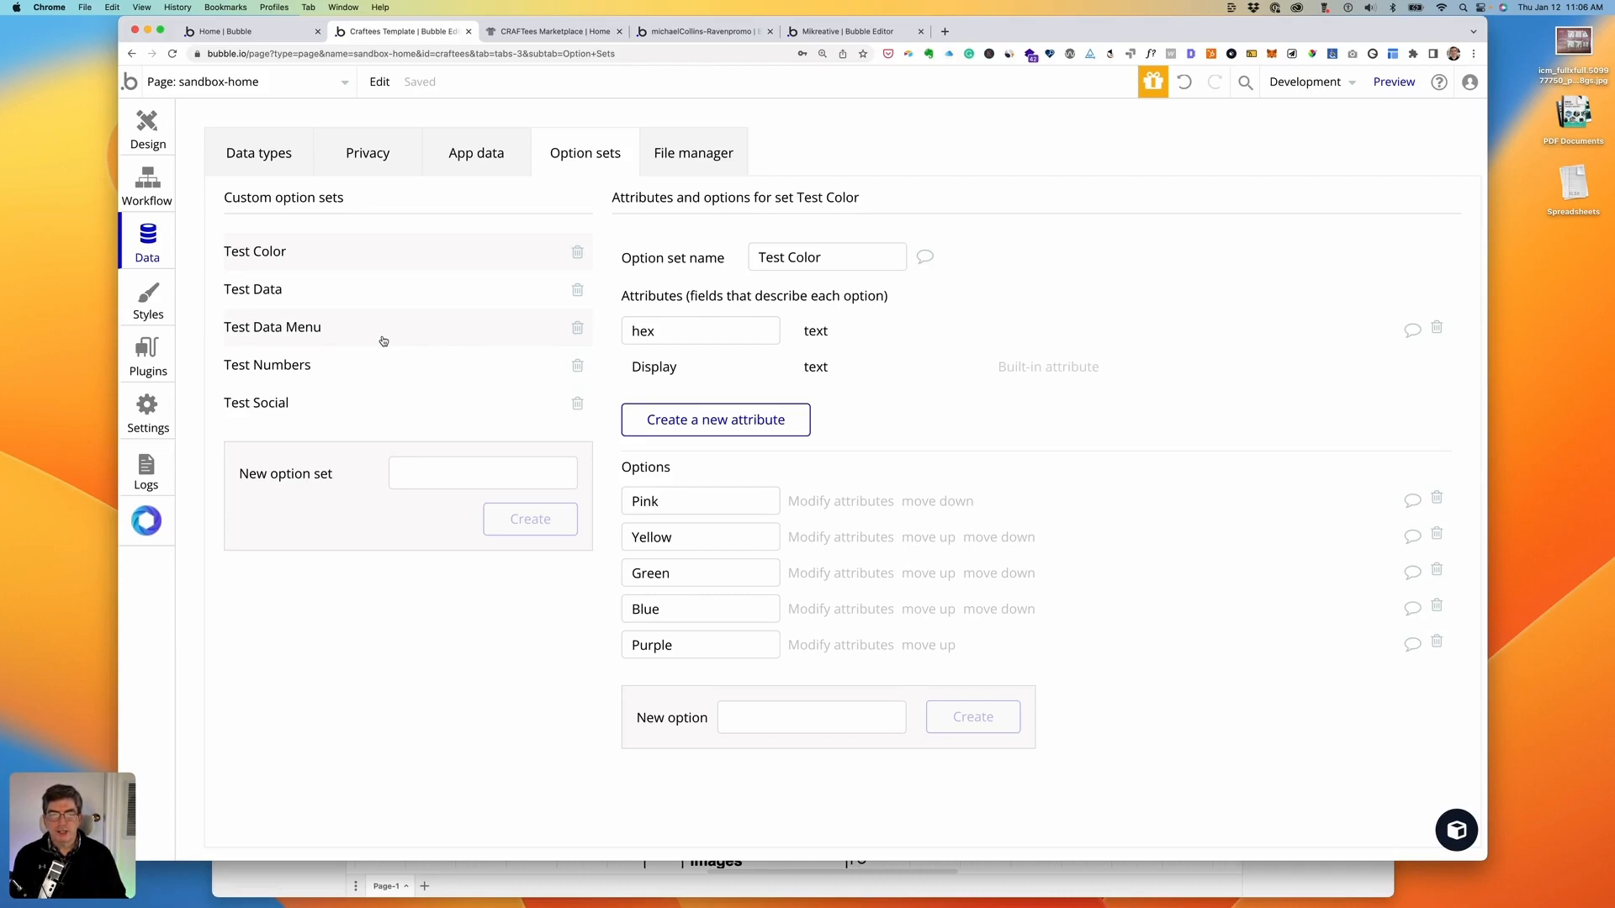
# - Browse the template app's data types and option sets, ending on data types
pyautogui.click(260, 155)
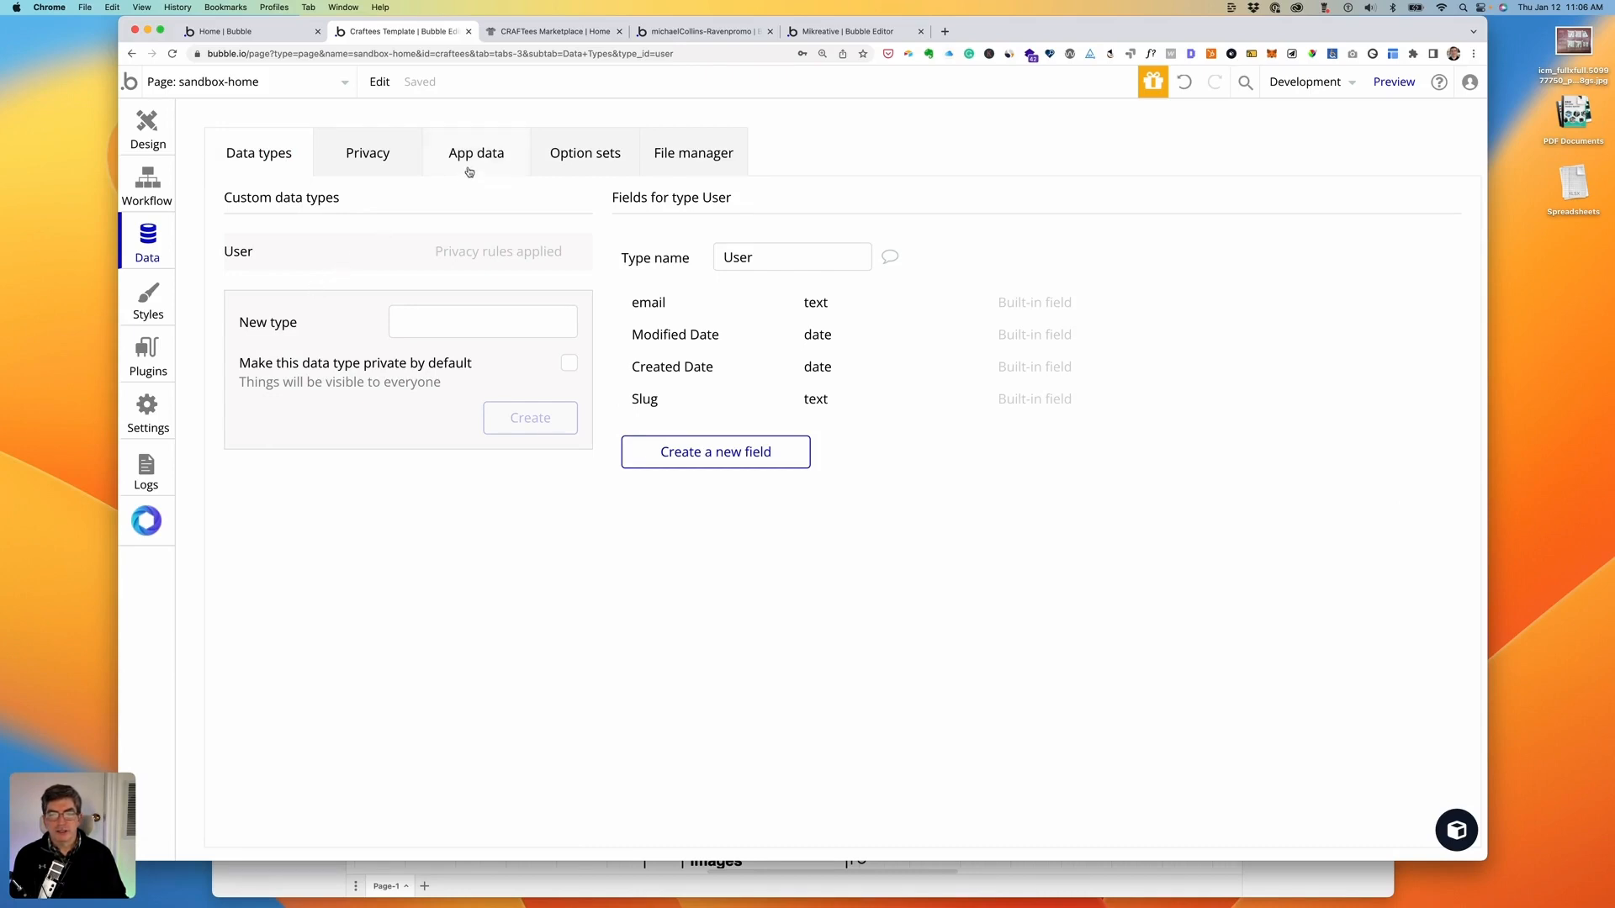
pyautogui.click(579, 158)
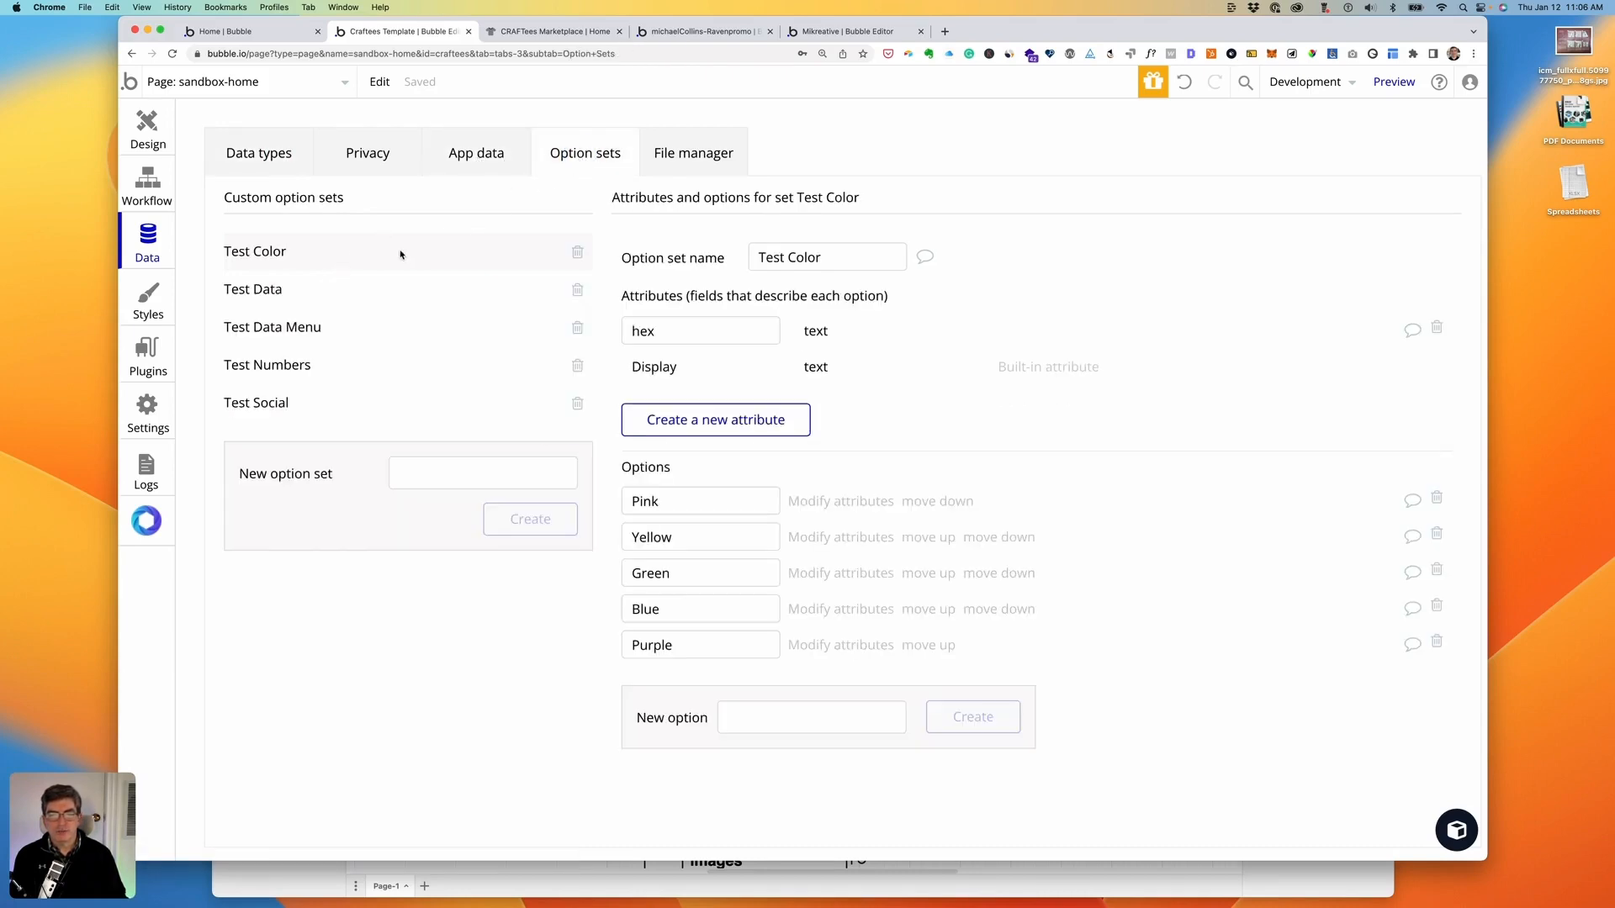
pyautogui.click(249, 152)
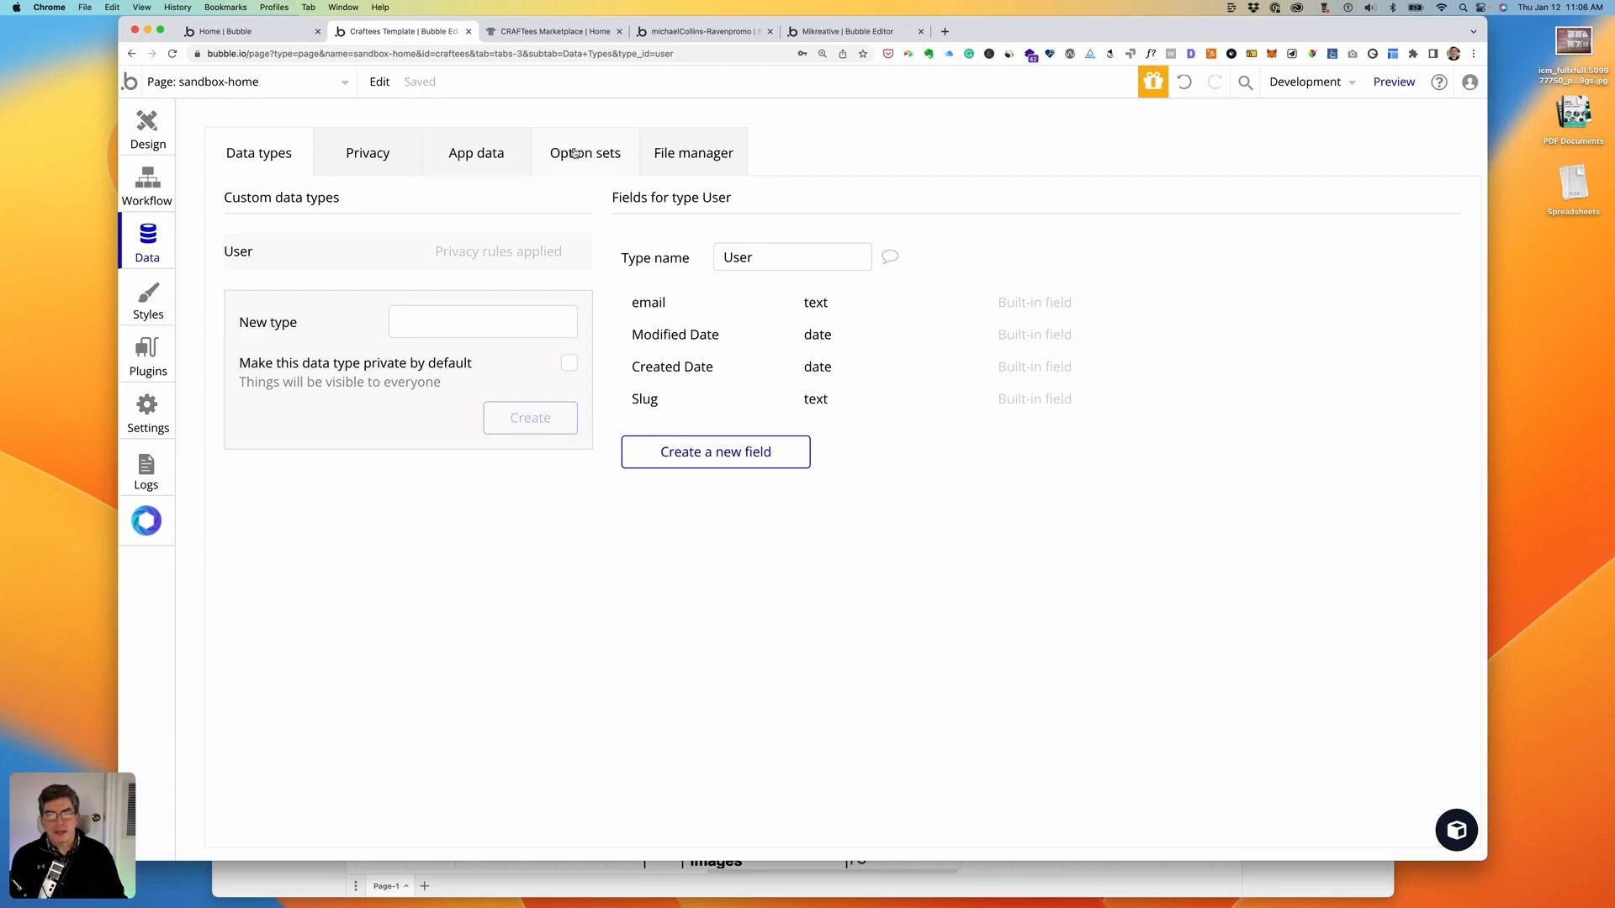
# - Close the template editor and marketplace preview, returning to the Mikreative editor's sand-prod-feature element
pyautogui.click(469, 31)
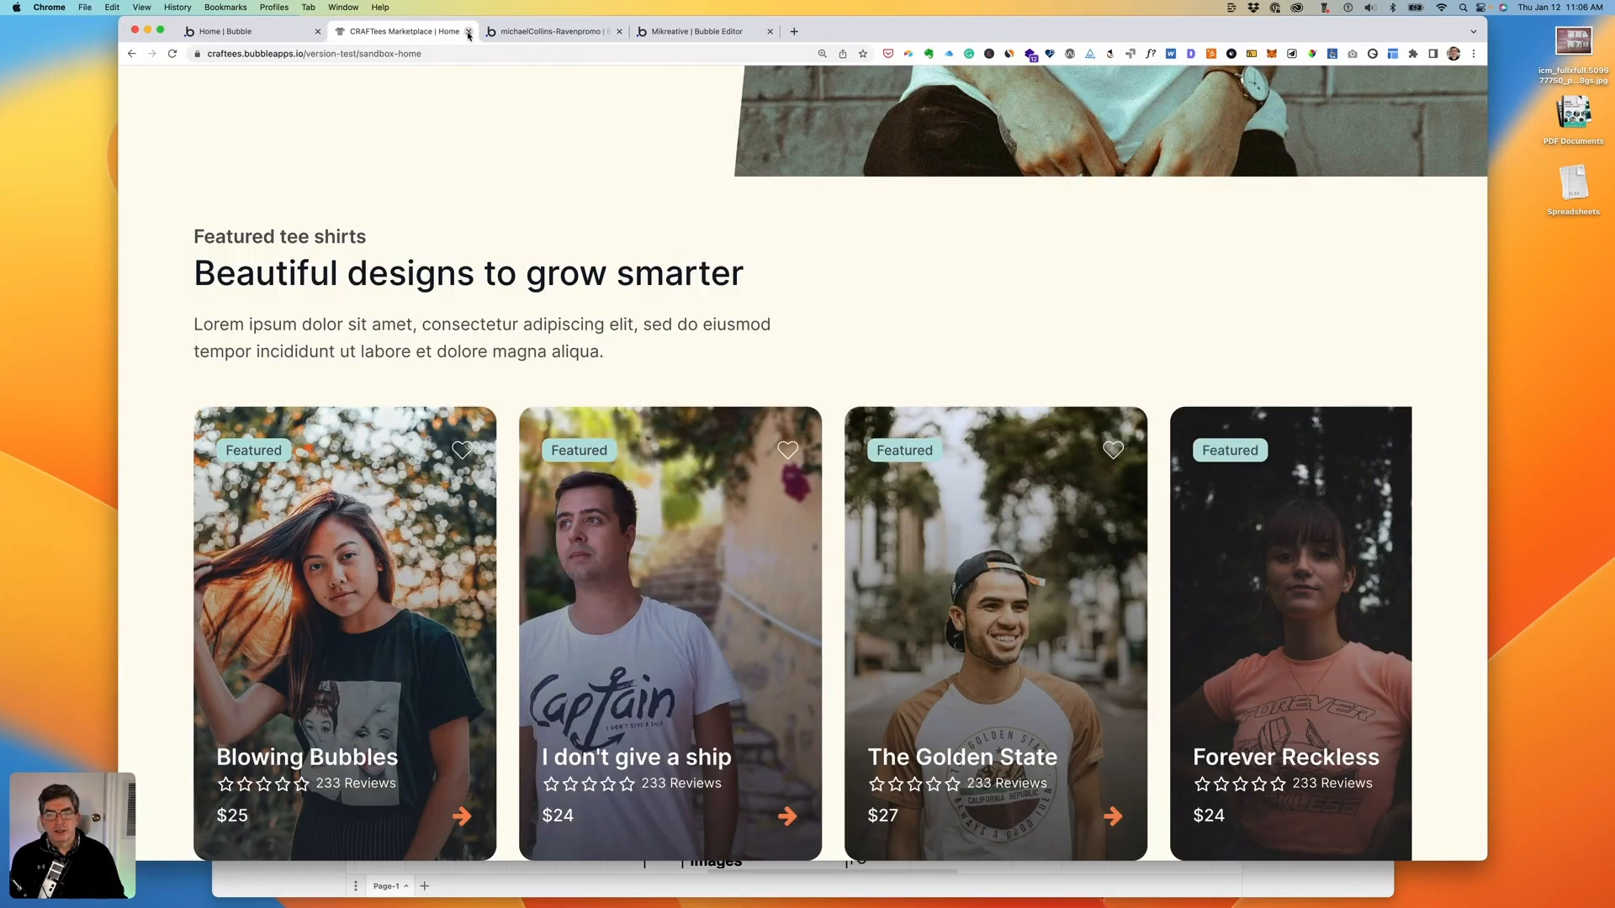
pyautogui.click(468, 33)
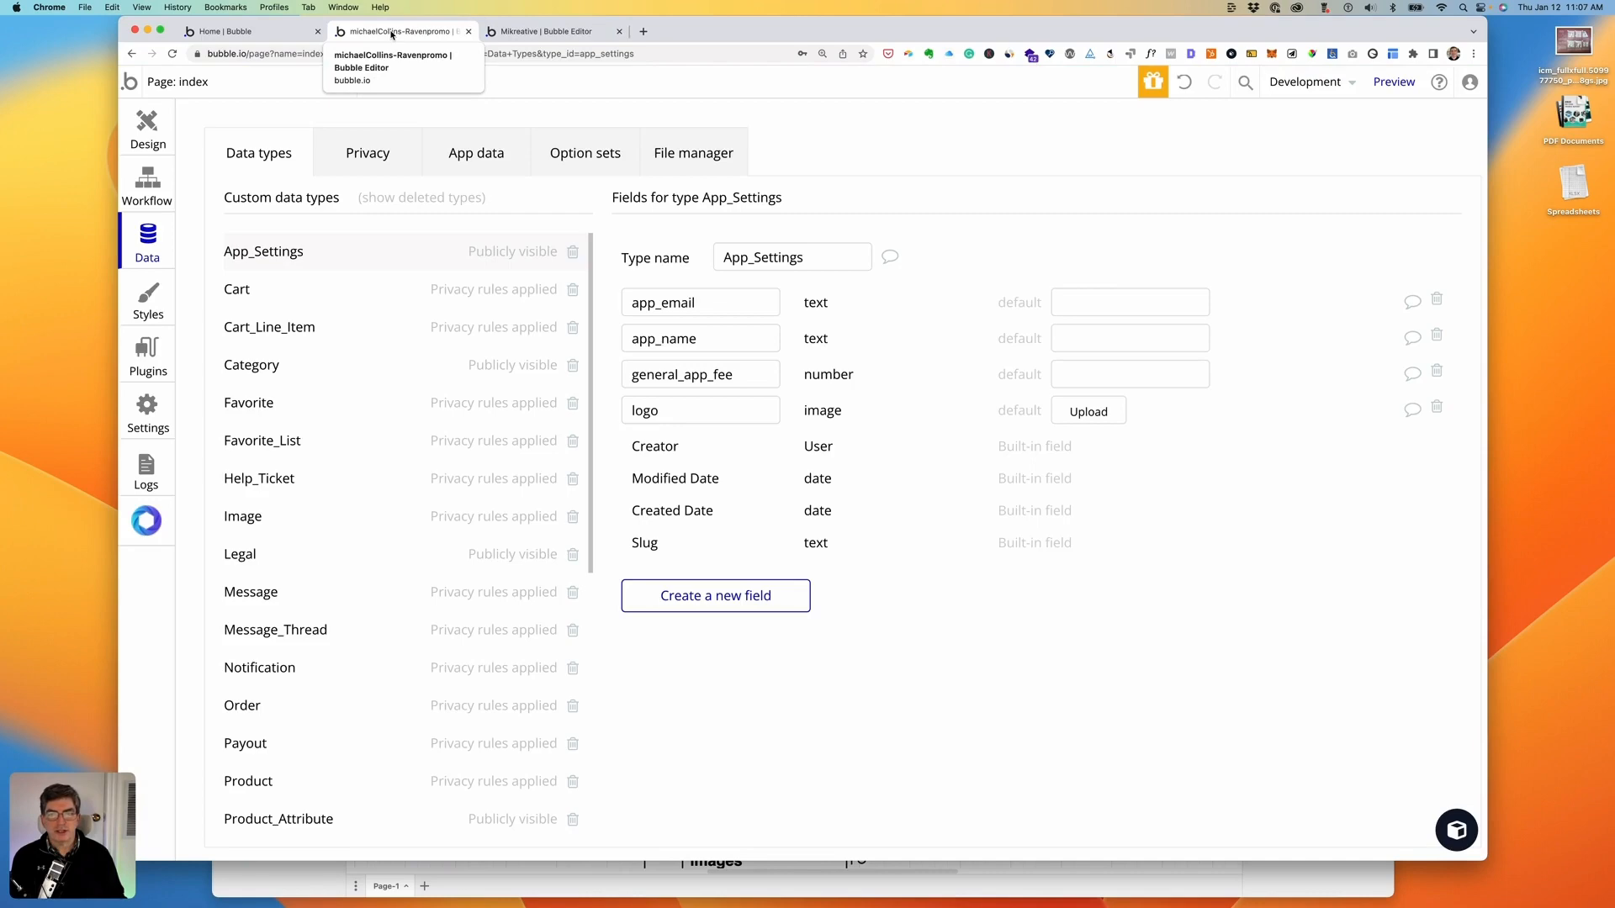
pyautogui.click(531, 31)
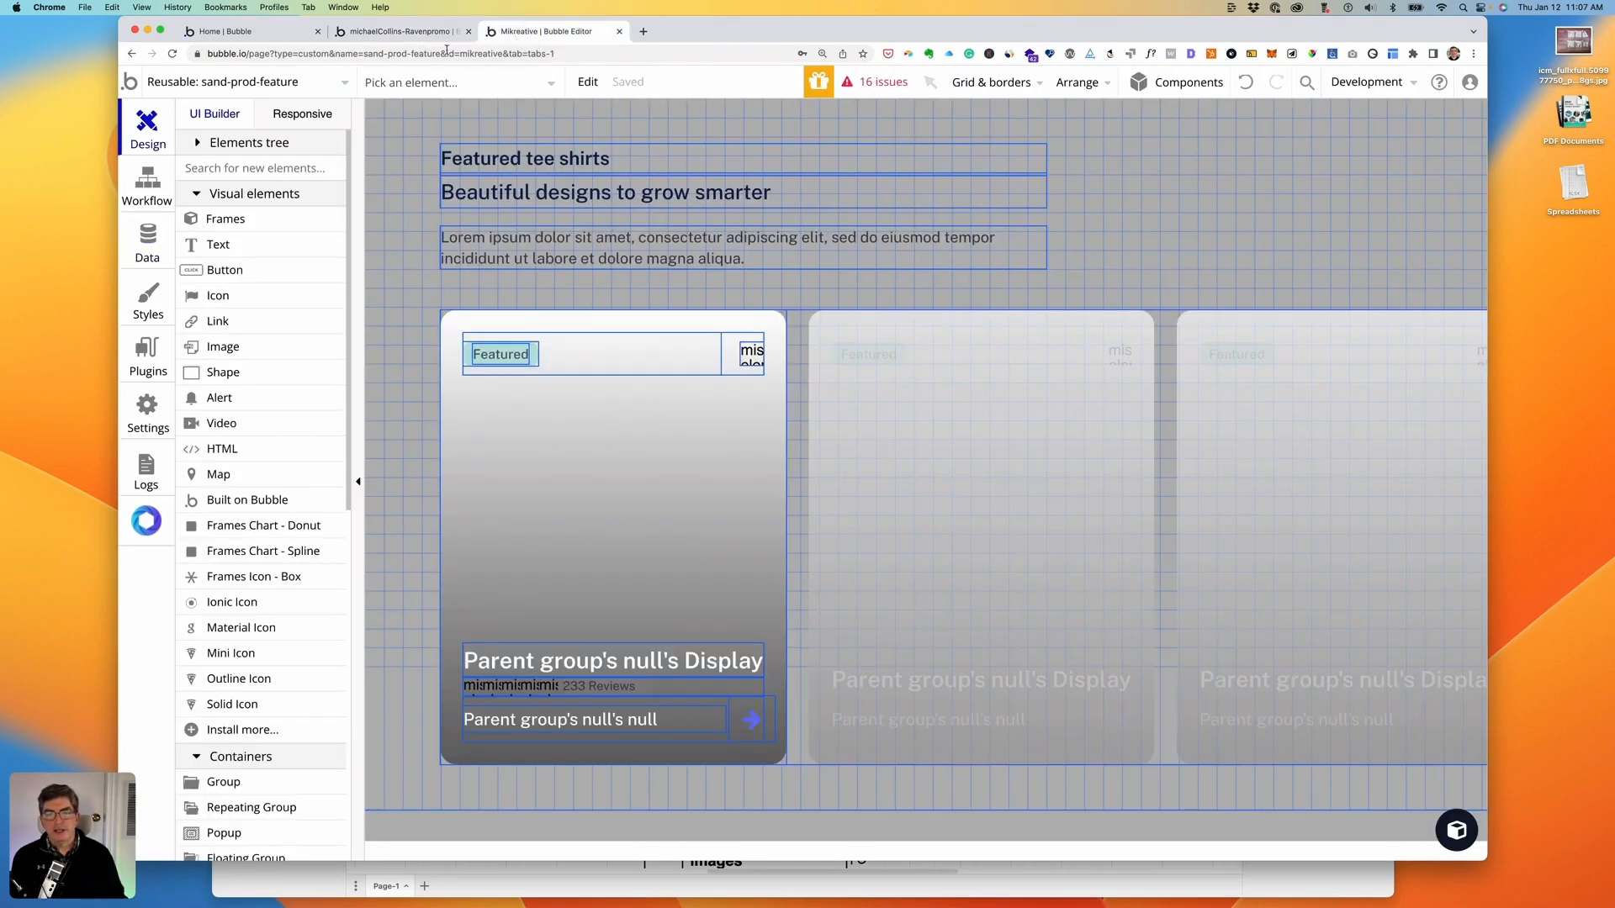
# - Delete the sandbox app's Test Base Product and Test Category data types, then go to the template app's data types
pyautogui.click(154, 235)
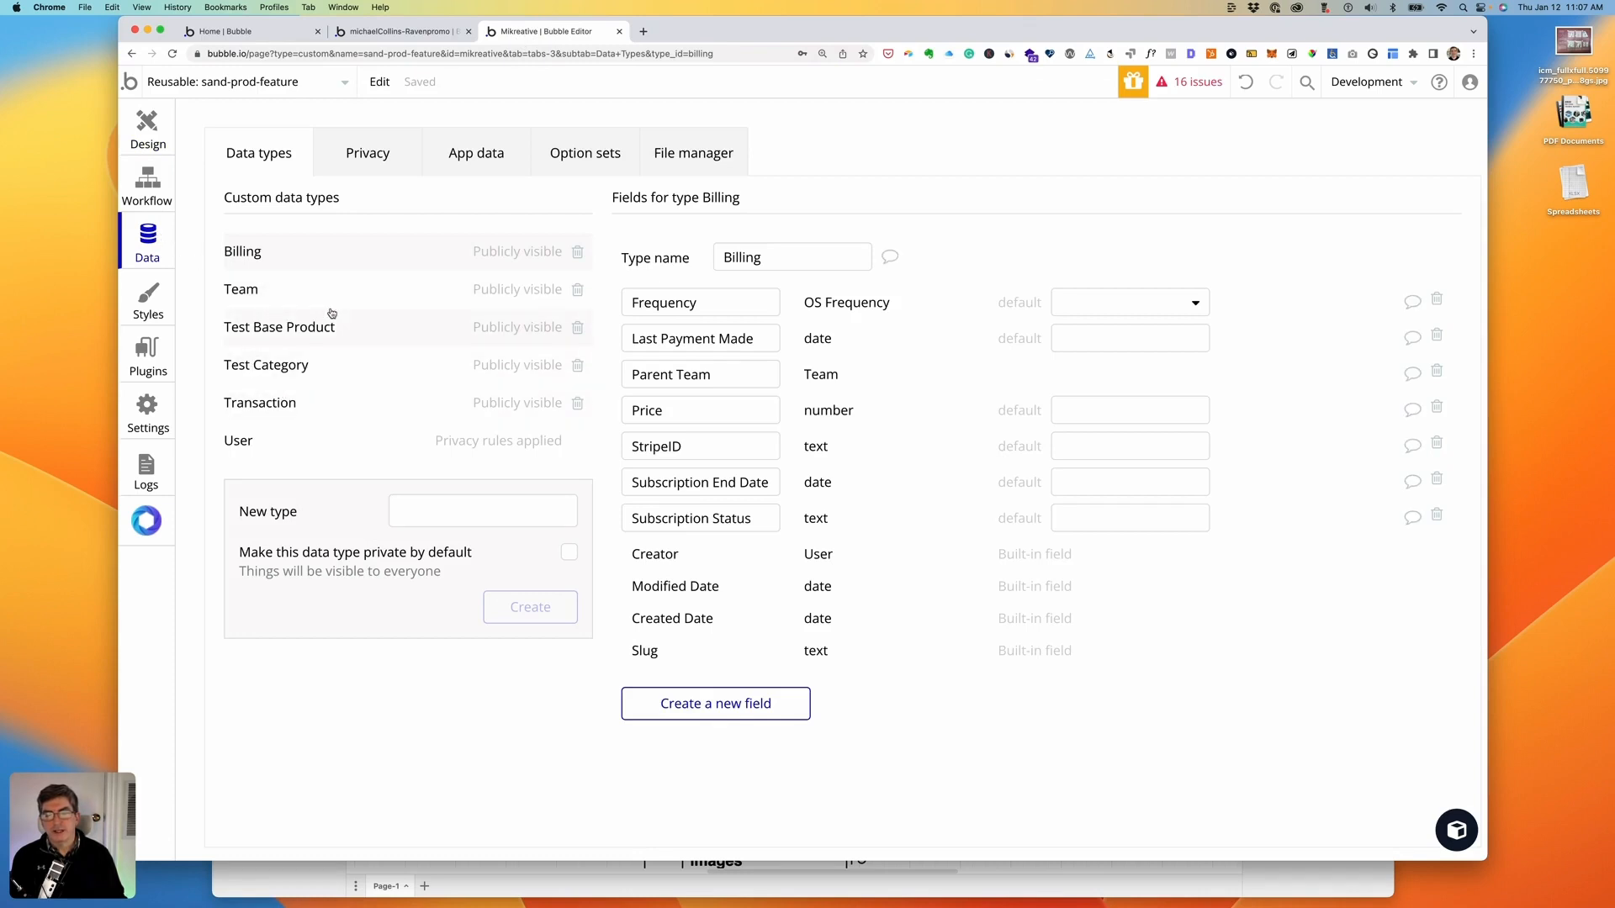
pyautogui.click(268, 330)
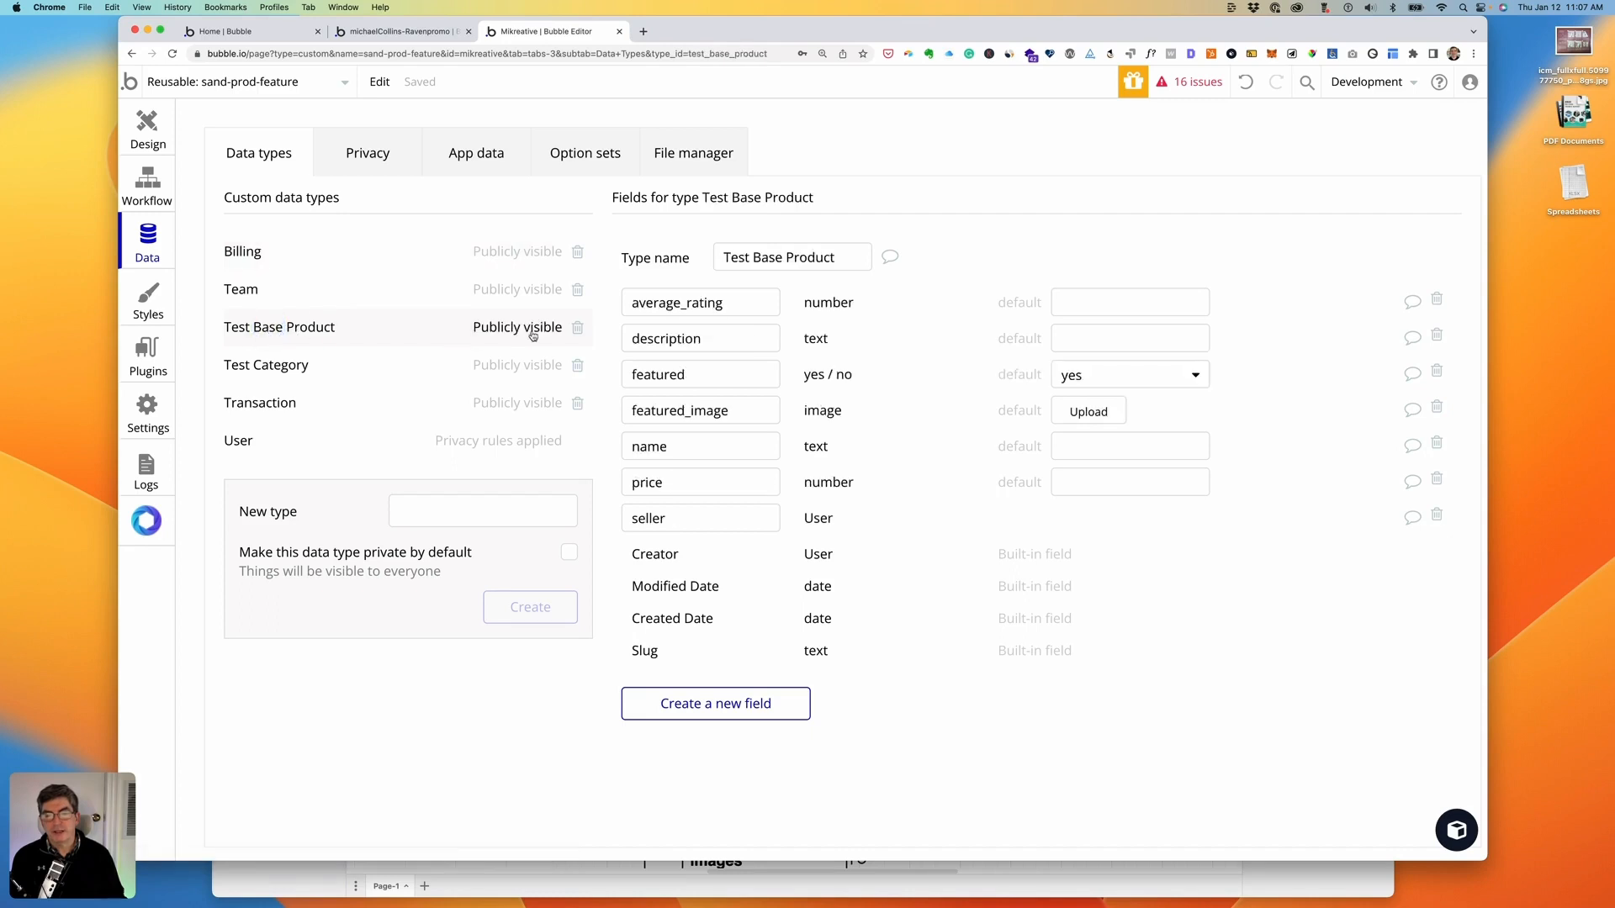
pyautogui.click(577, 328)
pyautogui.click(577, 328)
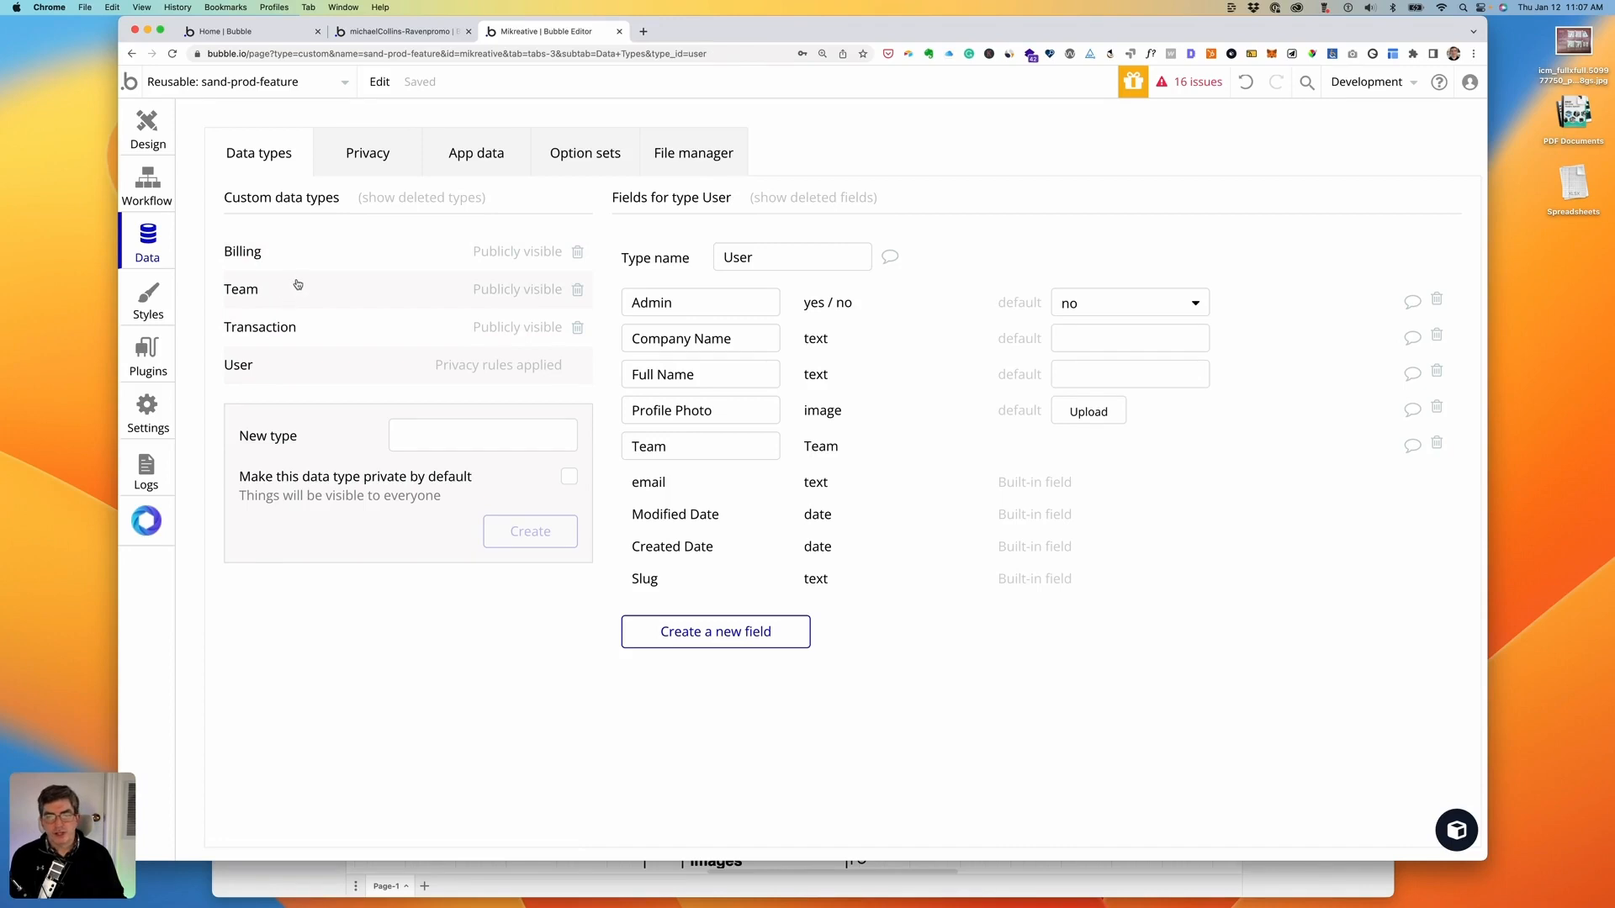
pyautogui.click(379, 32)
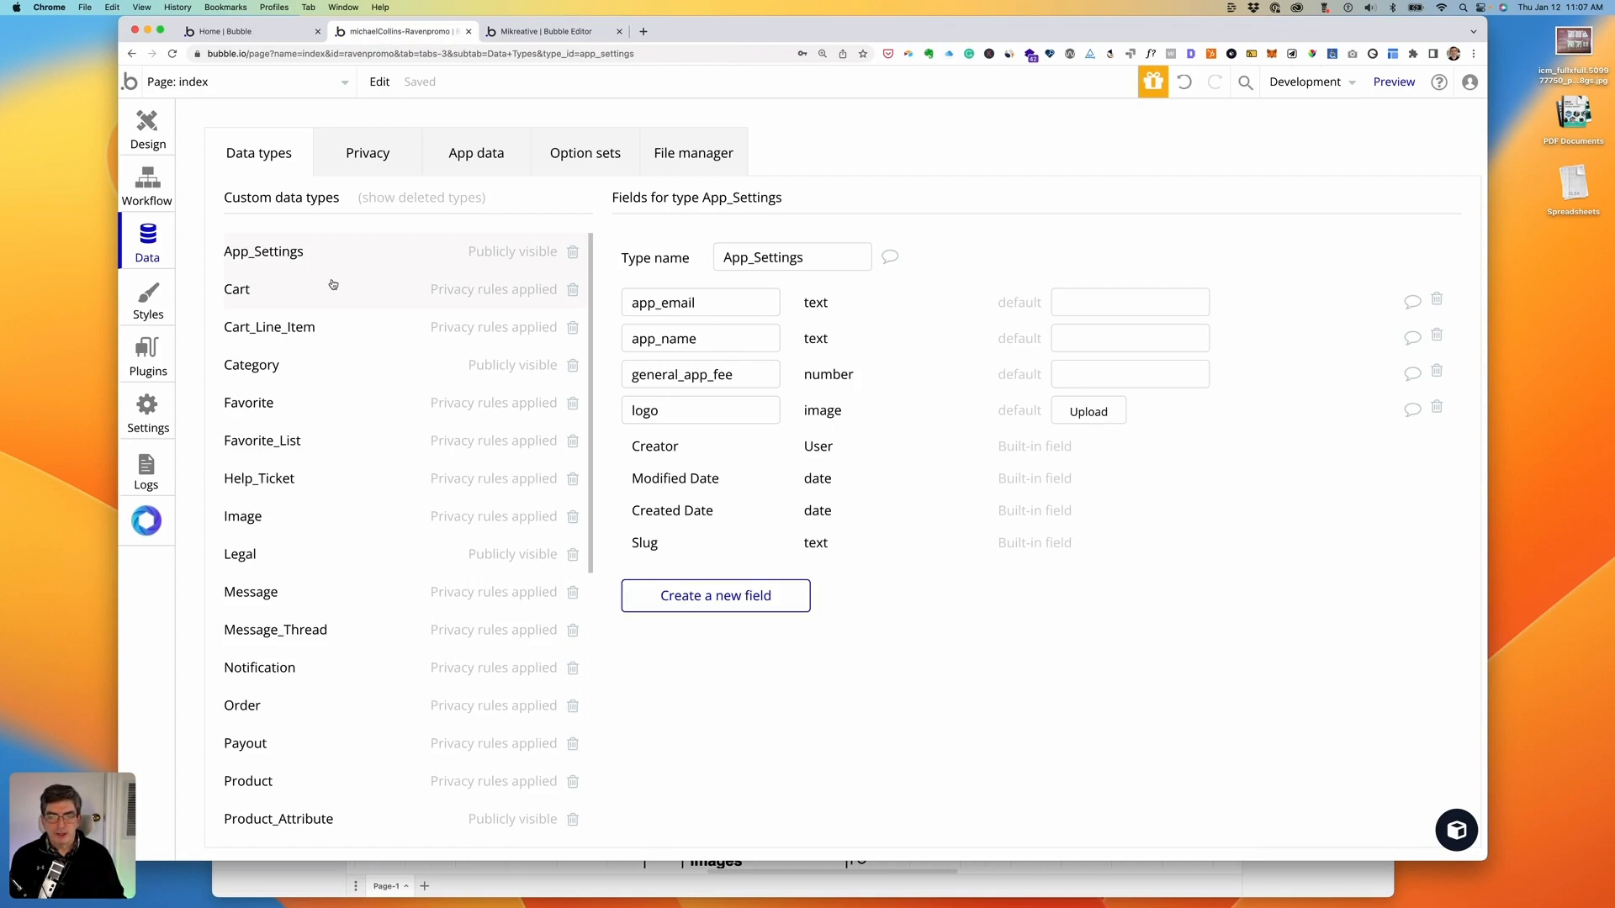
# - Review the template's custom data types, then return to the sandbox app and bring up product.drawio
pyautogui.scroll(-1, 329, 306)
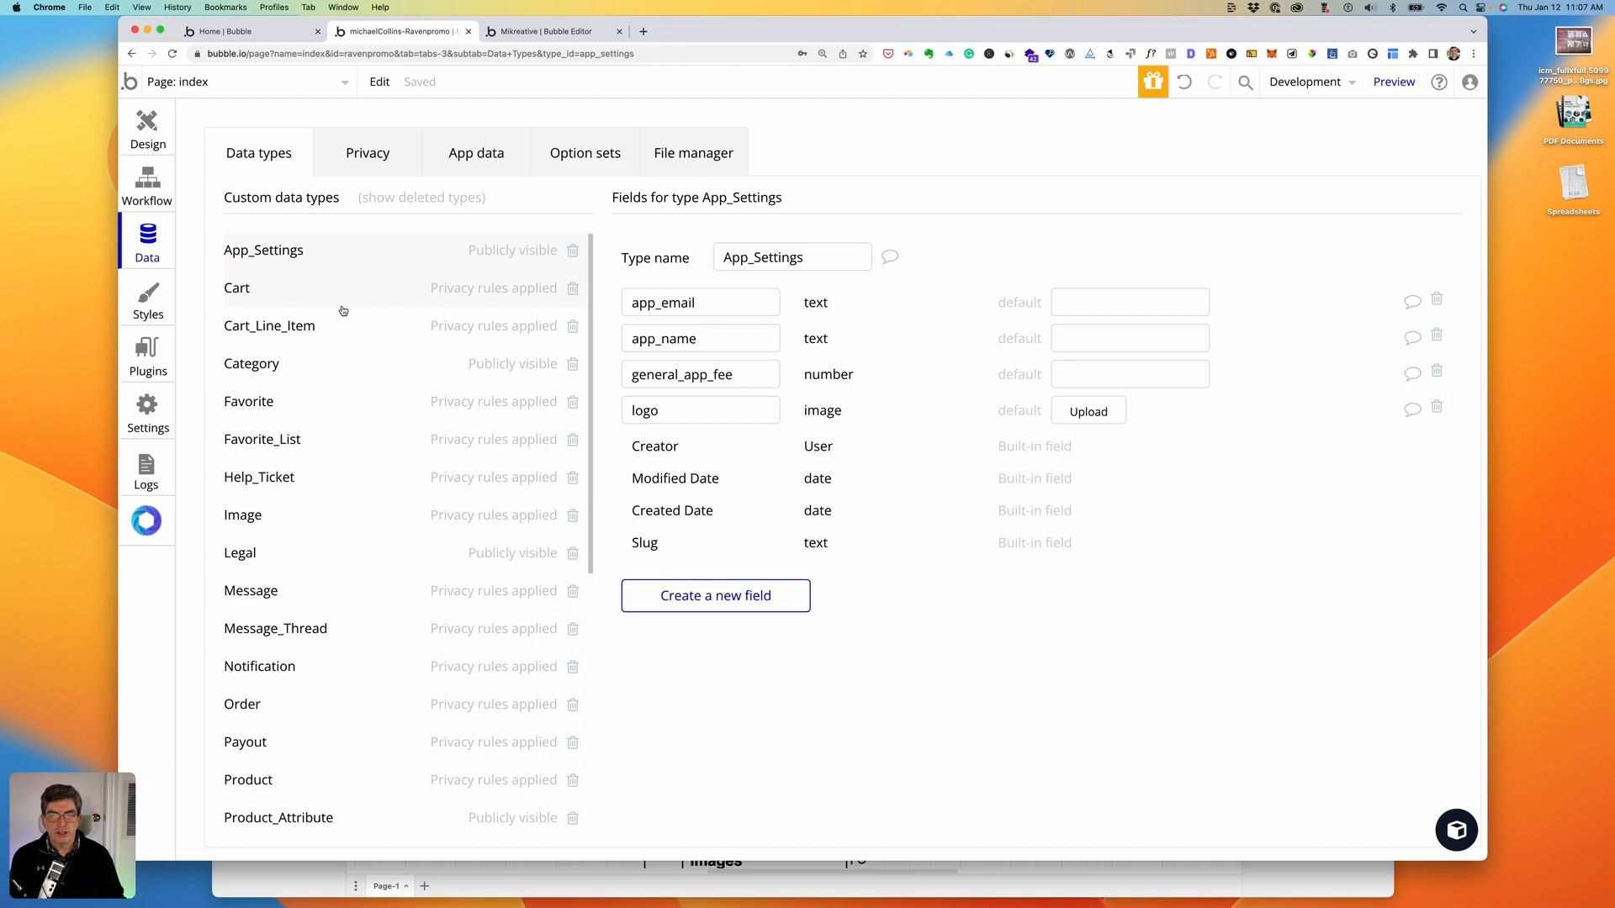
pyautogui.scroll(-1, 343, 311)
pyautogui.scroll(1, 343, 311)
pyautogui.scroll(-10, 343, 311)
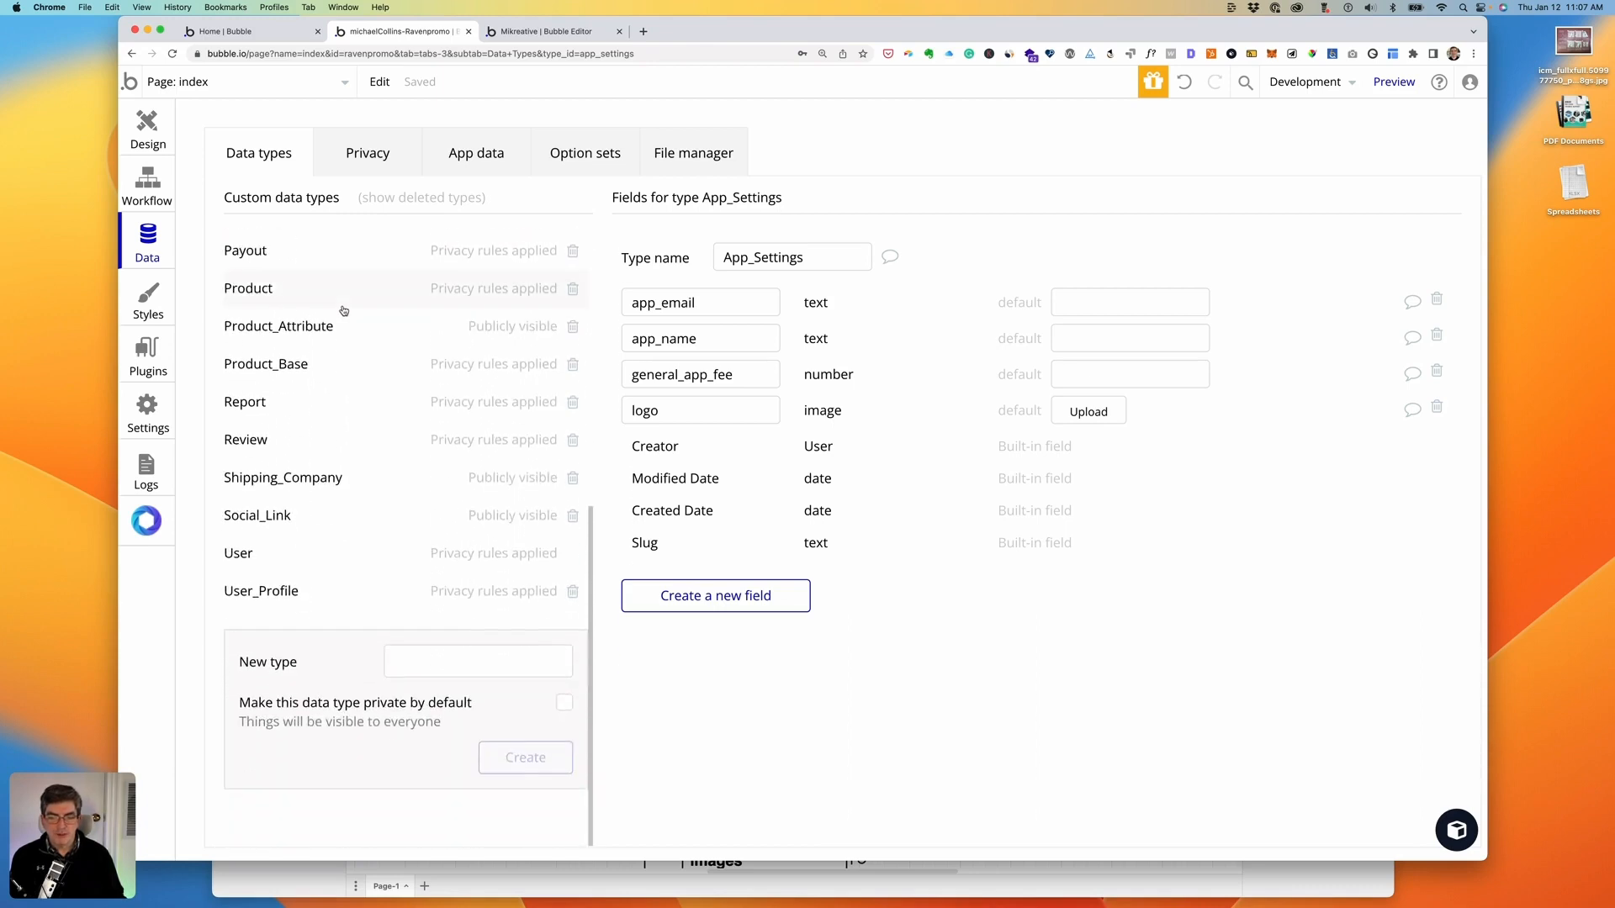
pyautogui.scroll(10, 343, 312)
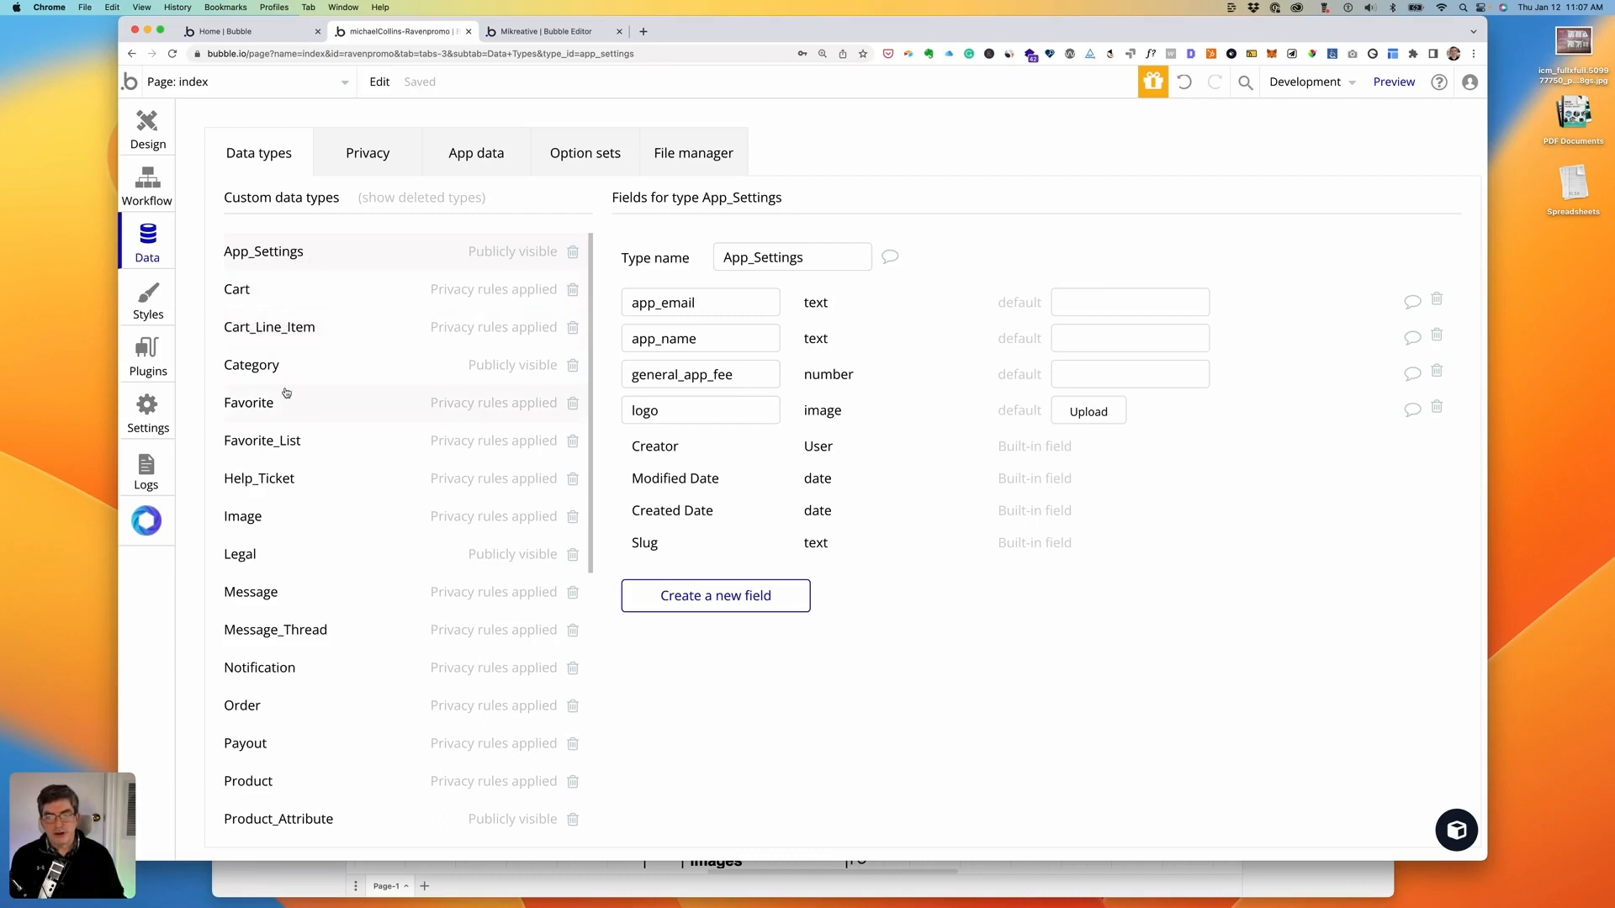
pyautogui.scroll(-5, 341, 458)
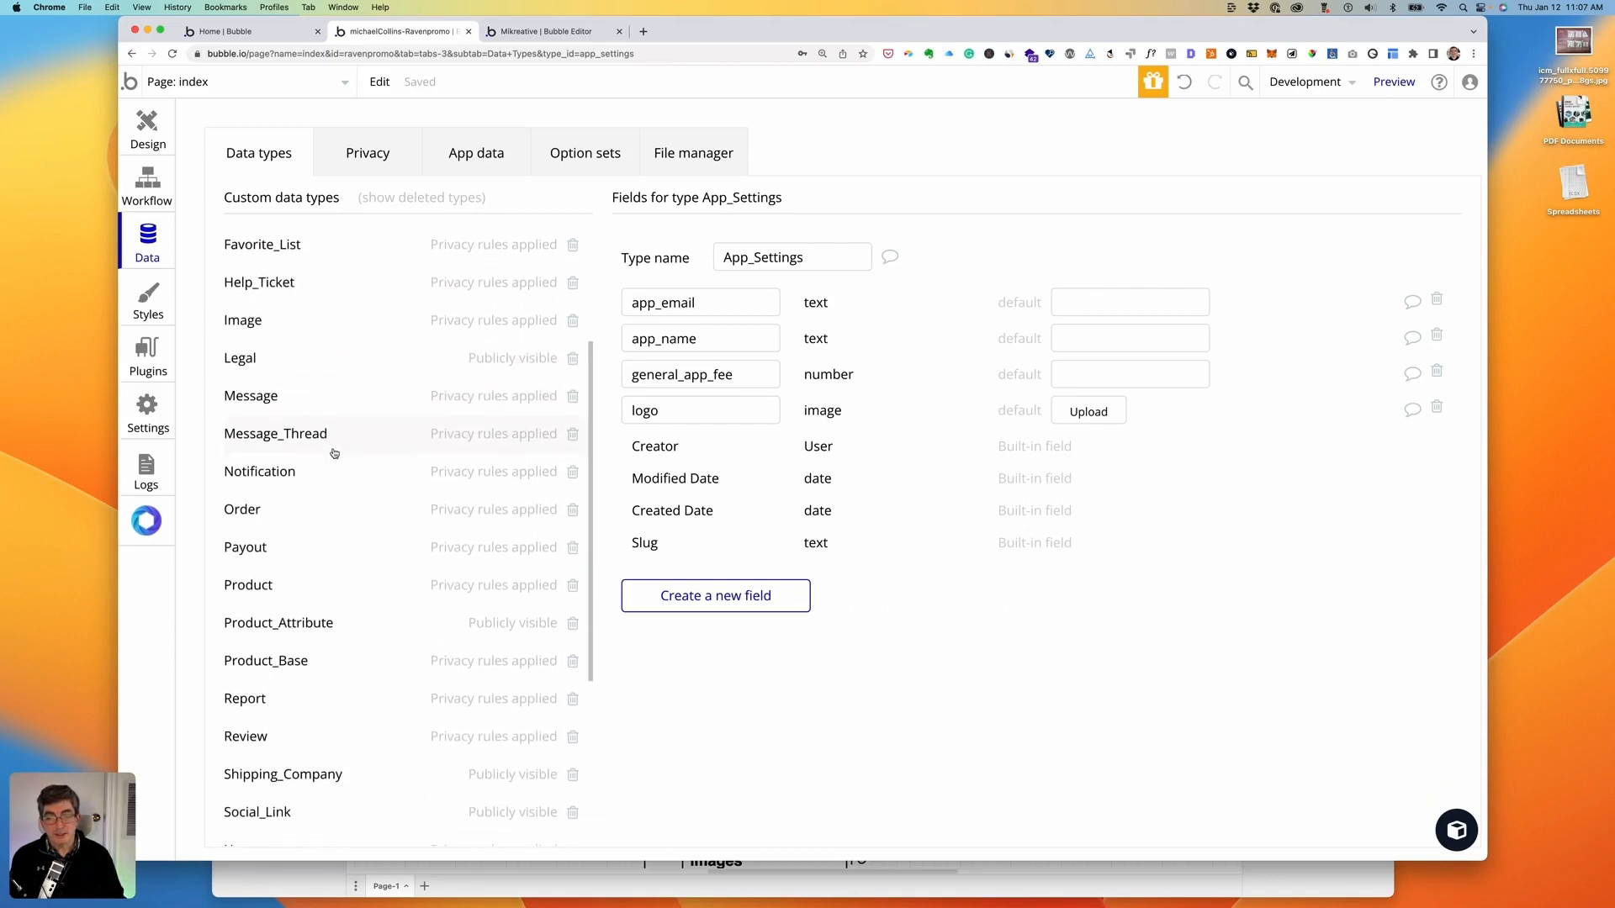
pyautogui.scroll(-5, 334, 453)
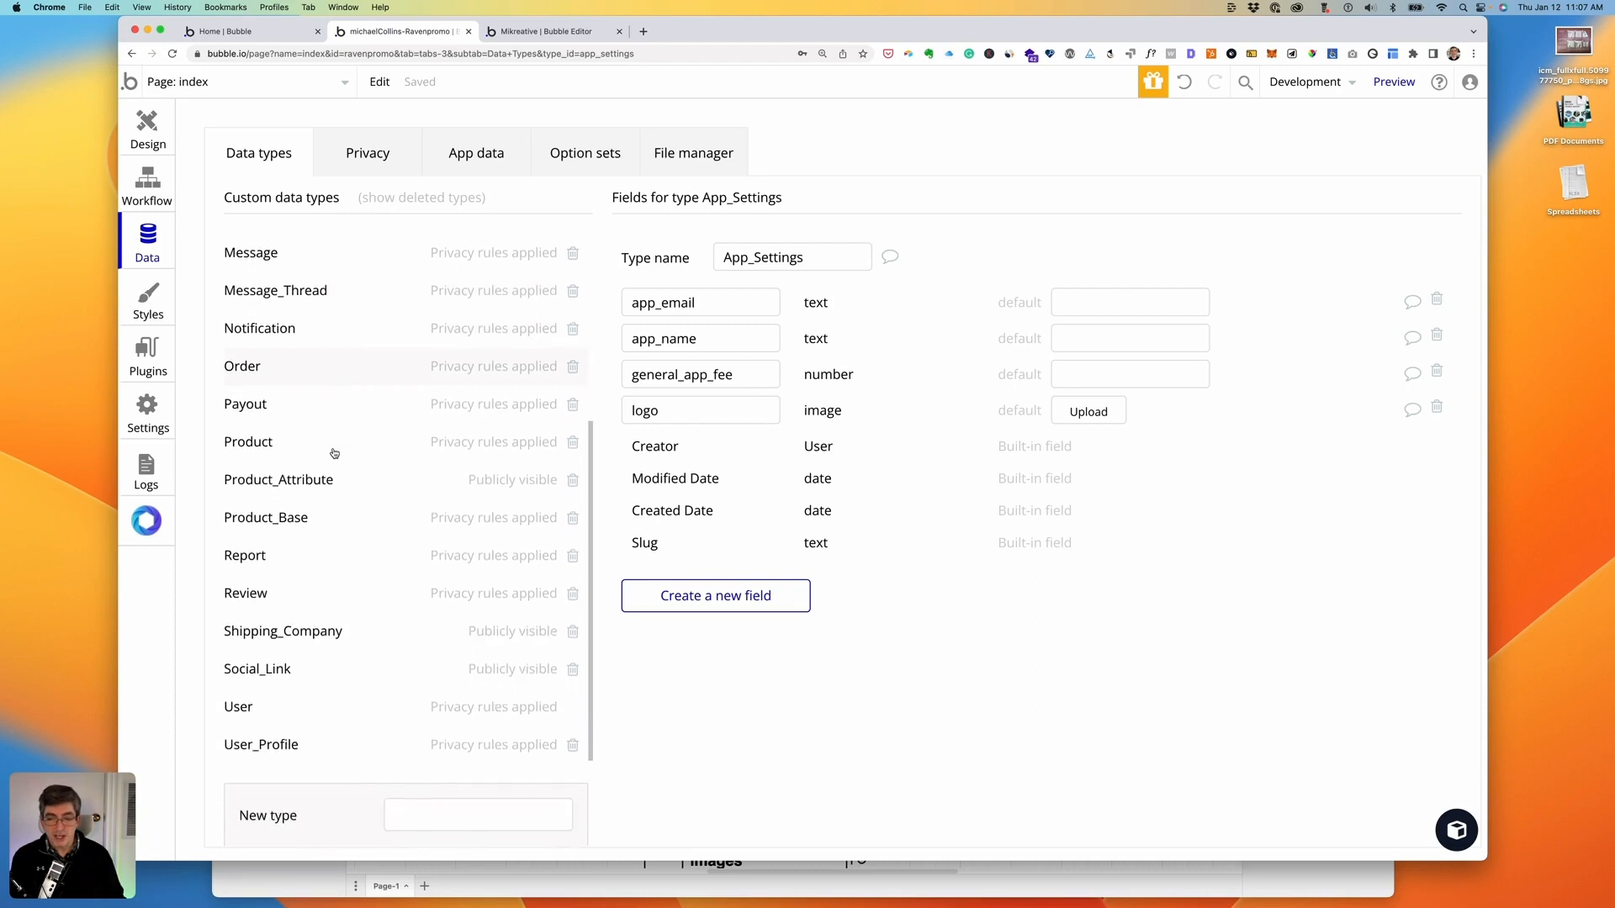
pyautogui.scroll(-1, 334, 454)
pyautogui.scroll(-2, 334, 453)
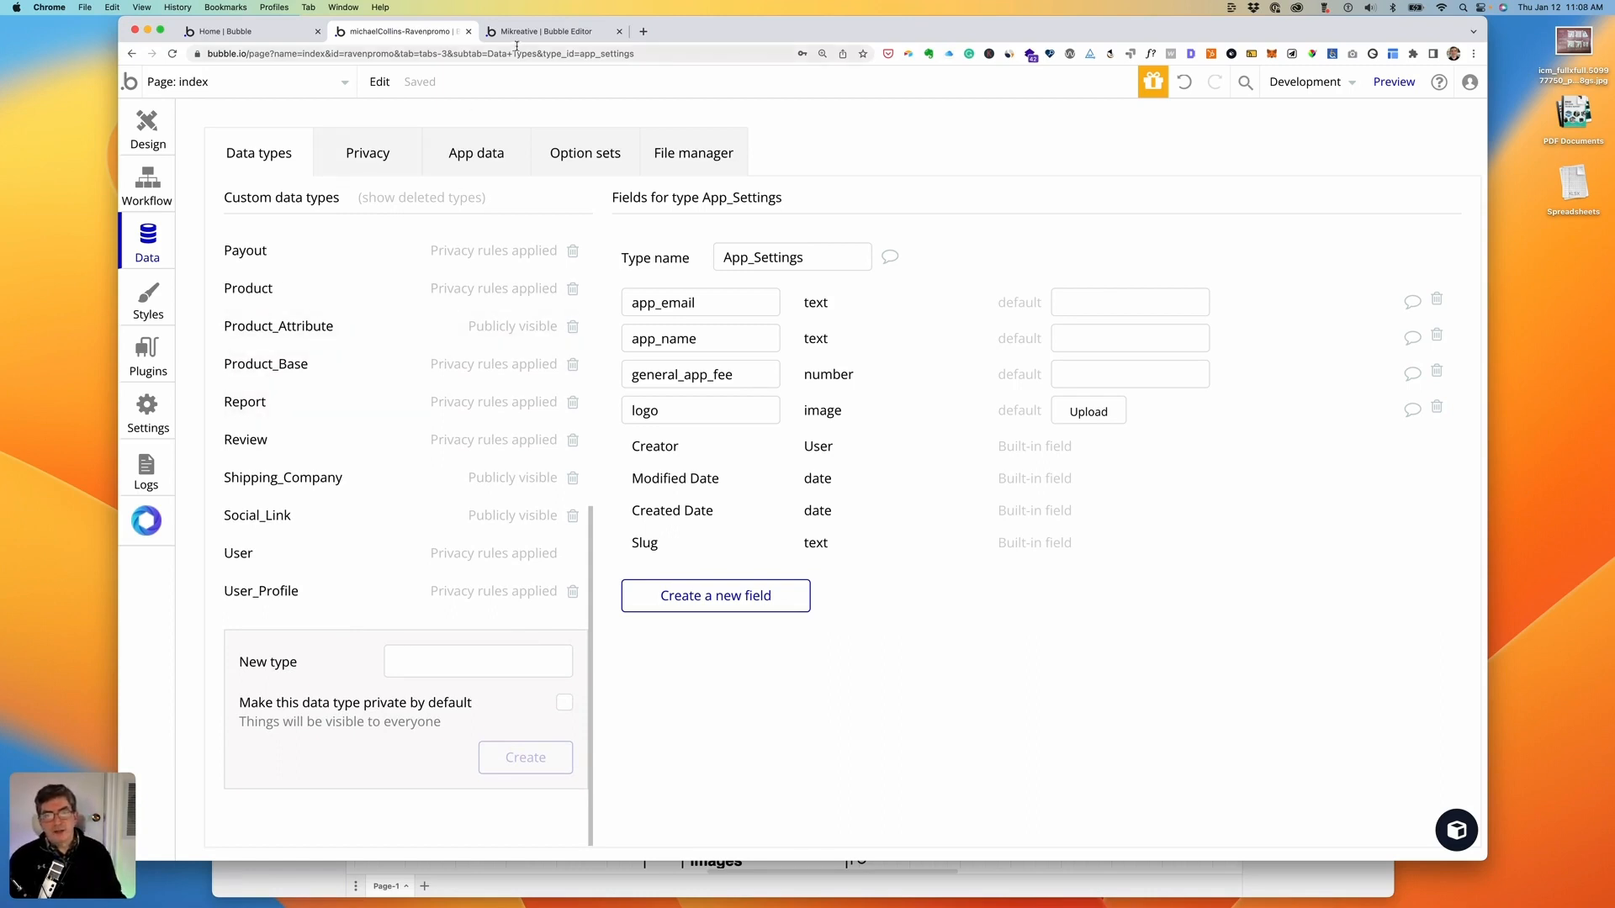
pyautogui.click(539, 34)
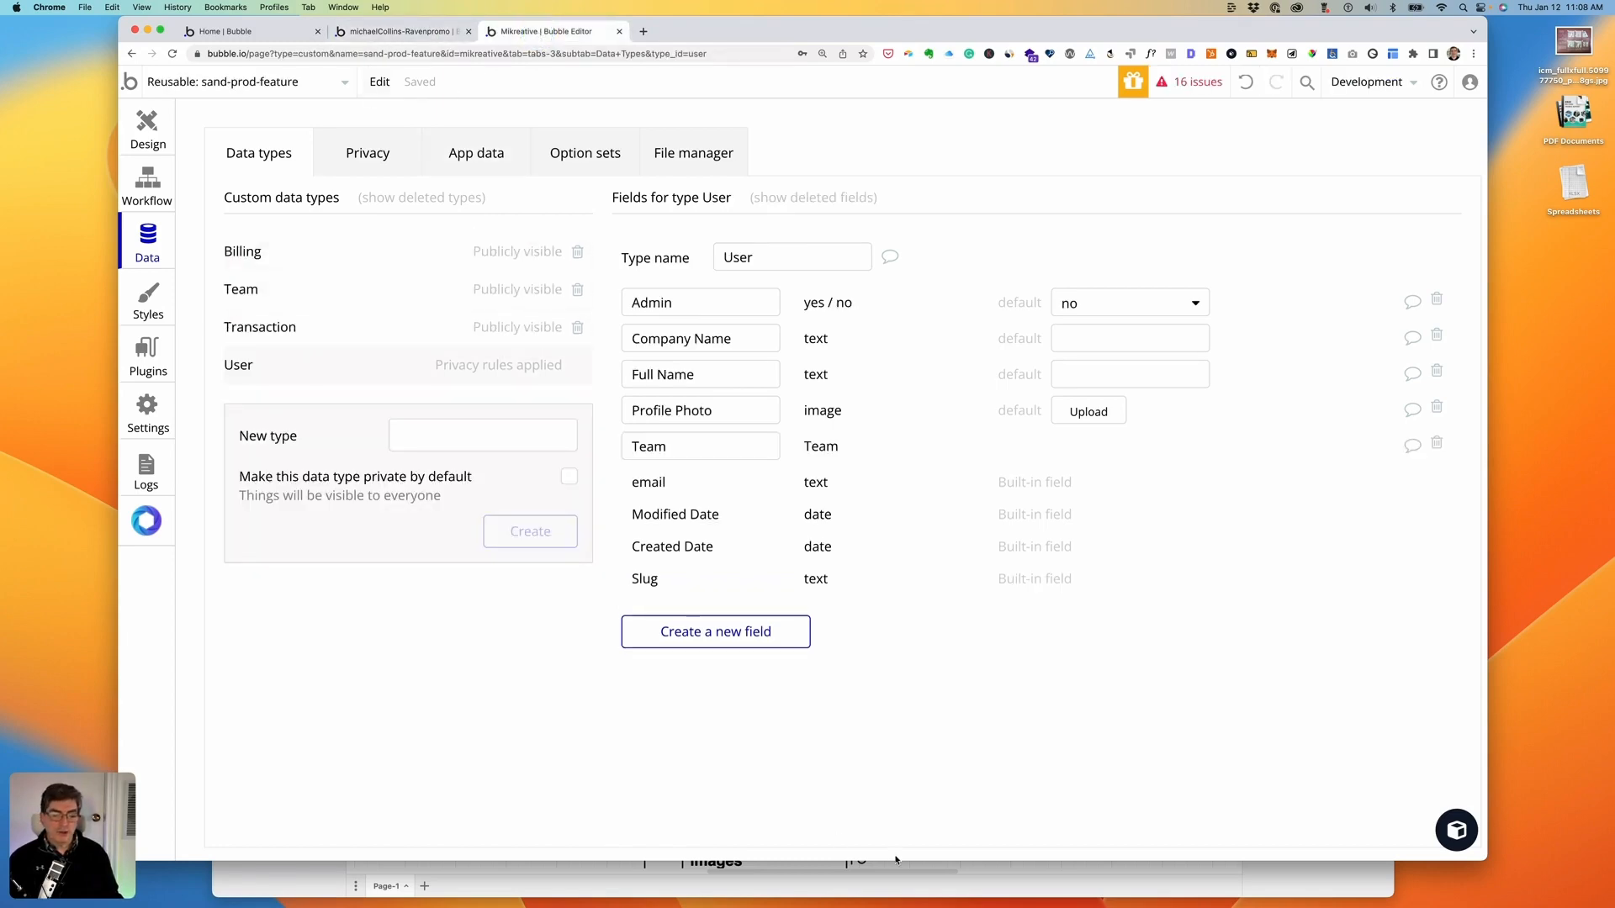
pyautogui.click(897, 892)
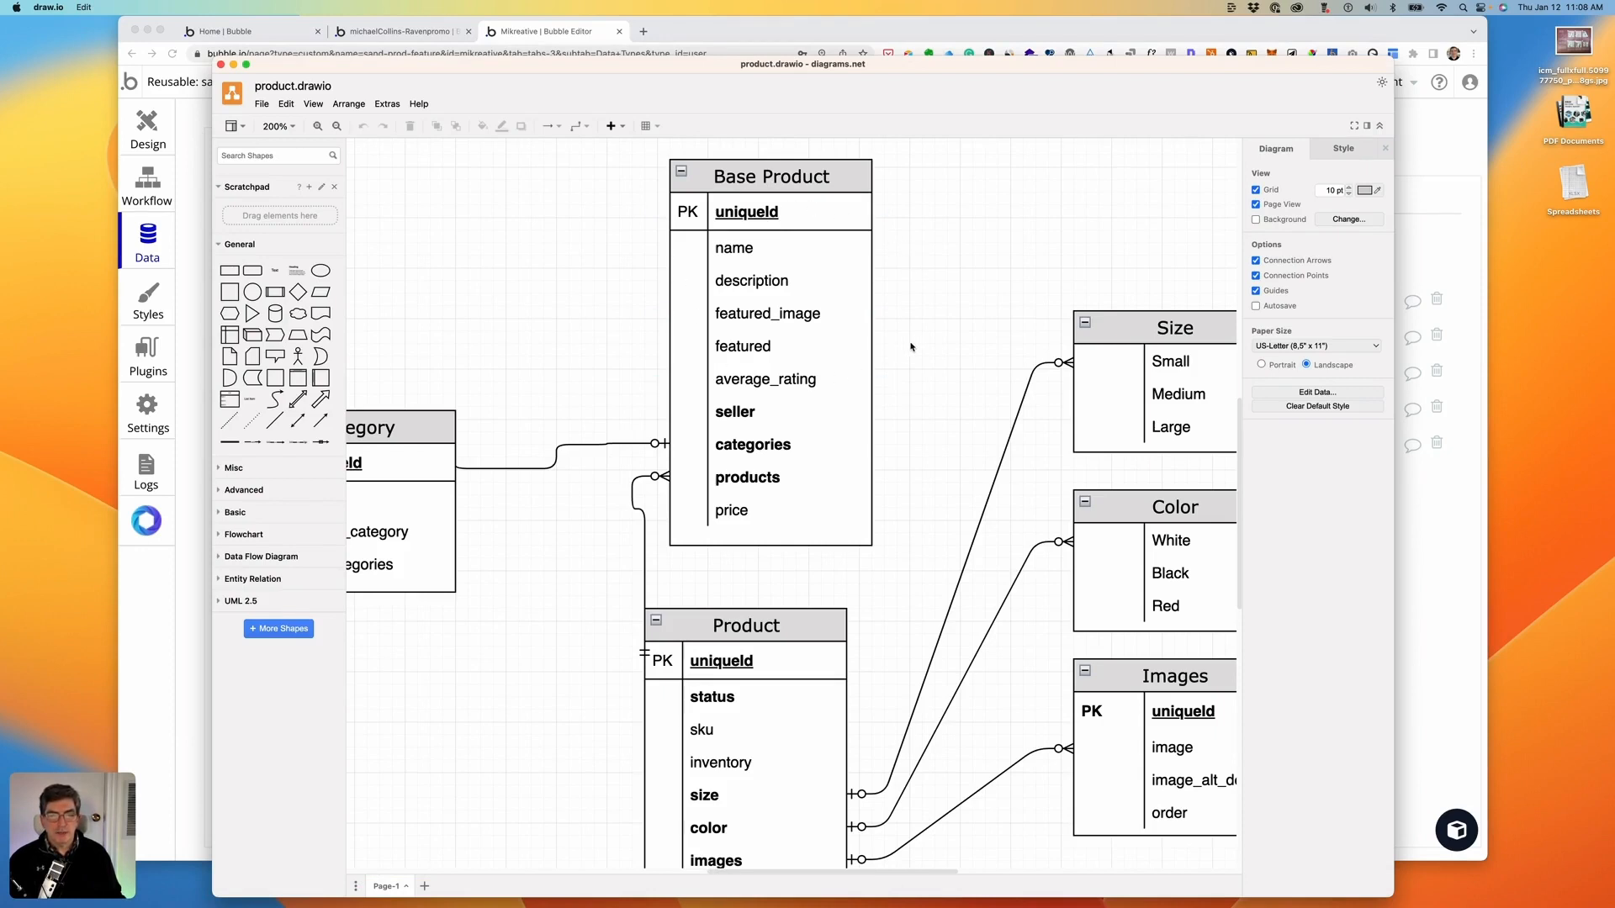
# - Inspect the product.drawio Base Product, Product, Size, Color and Images tables, then bring Bubble forward
pyautogui.scroll(-5, 920, 353)
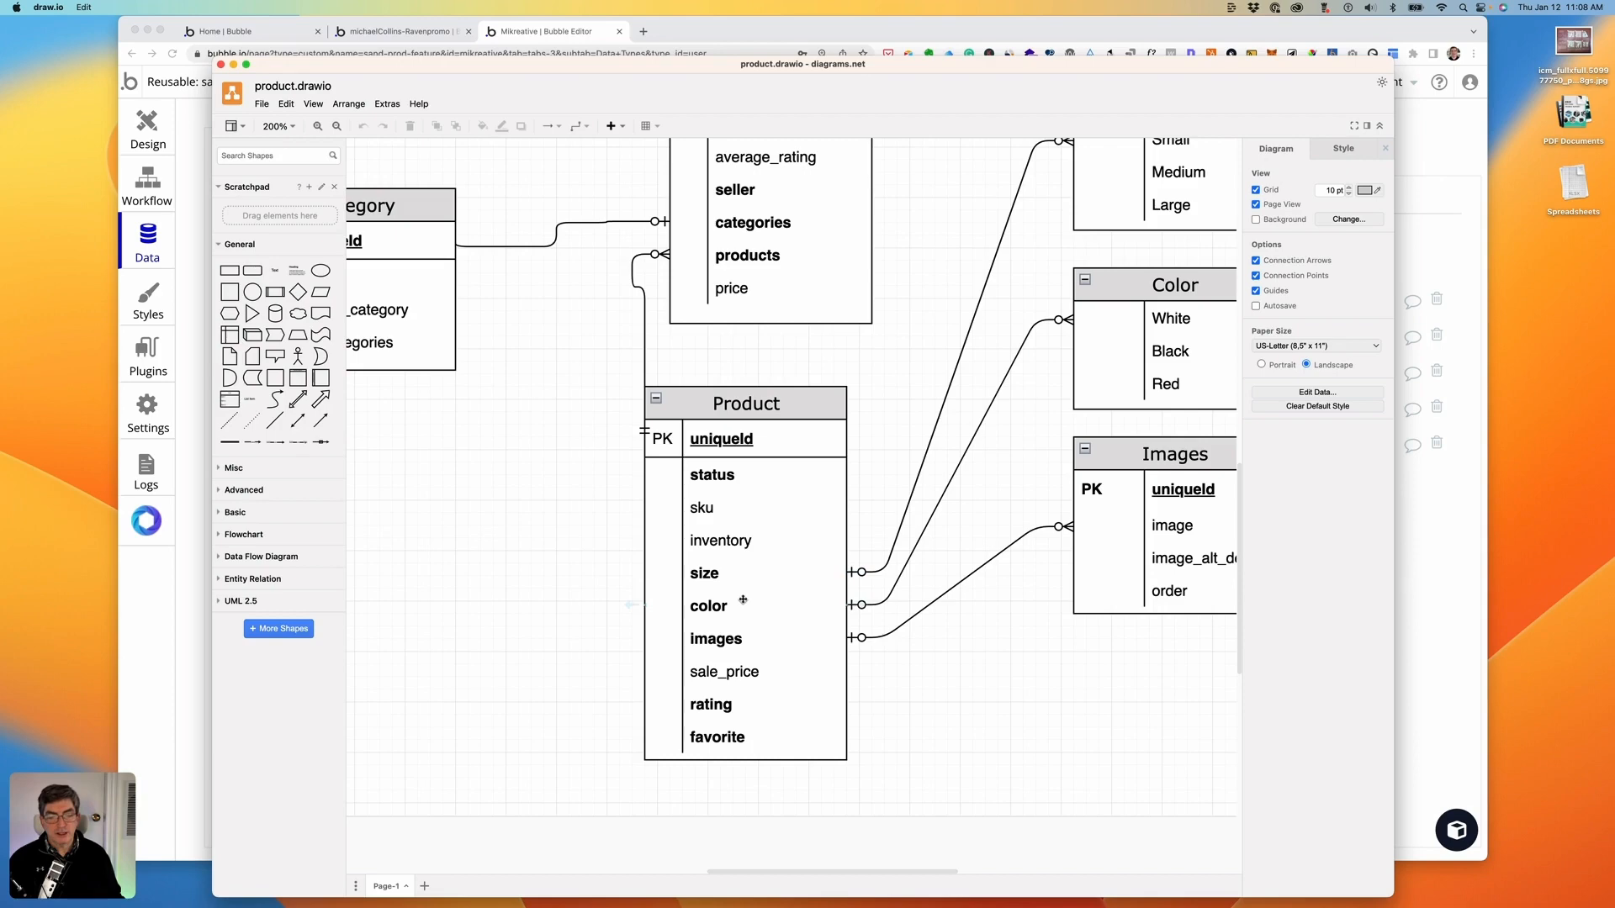
pyautogui.scroll(4, 728, 607)
pyautogui.scroll(2, 743, 597)
pyautogui.hscroll(3, 743, 597)
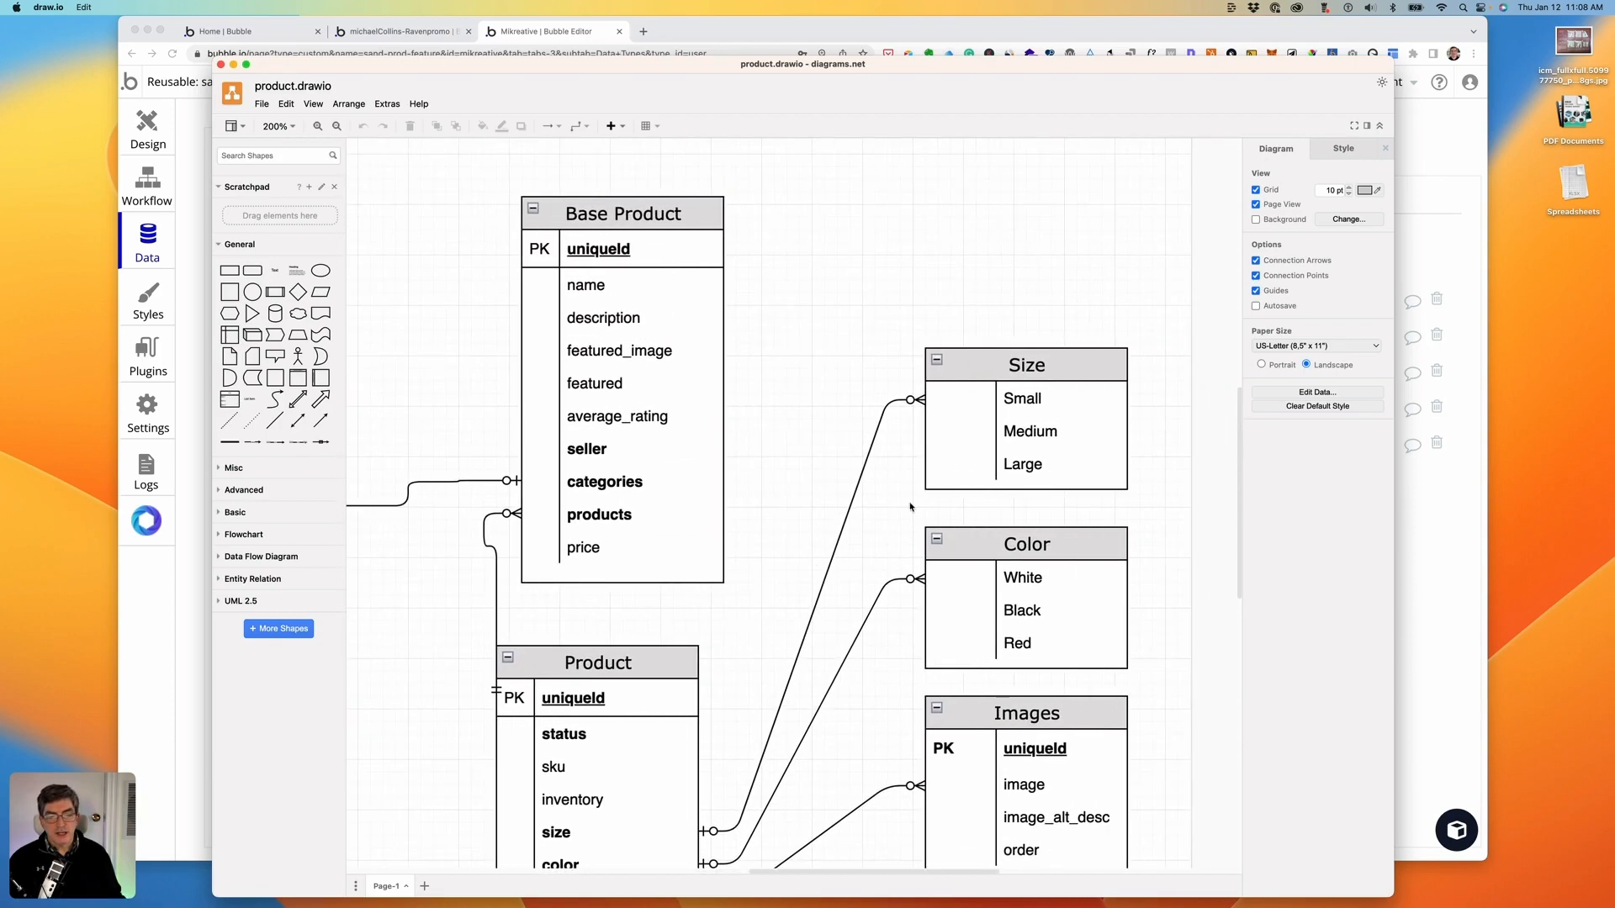
pyautogui.scroll(-3, 975, 576)
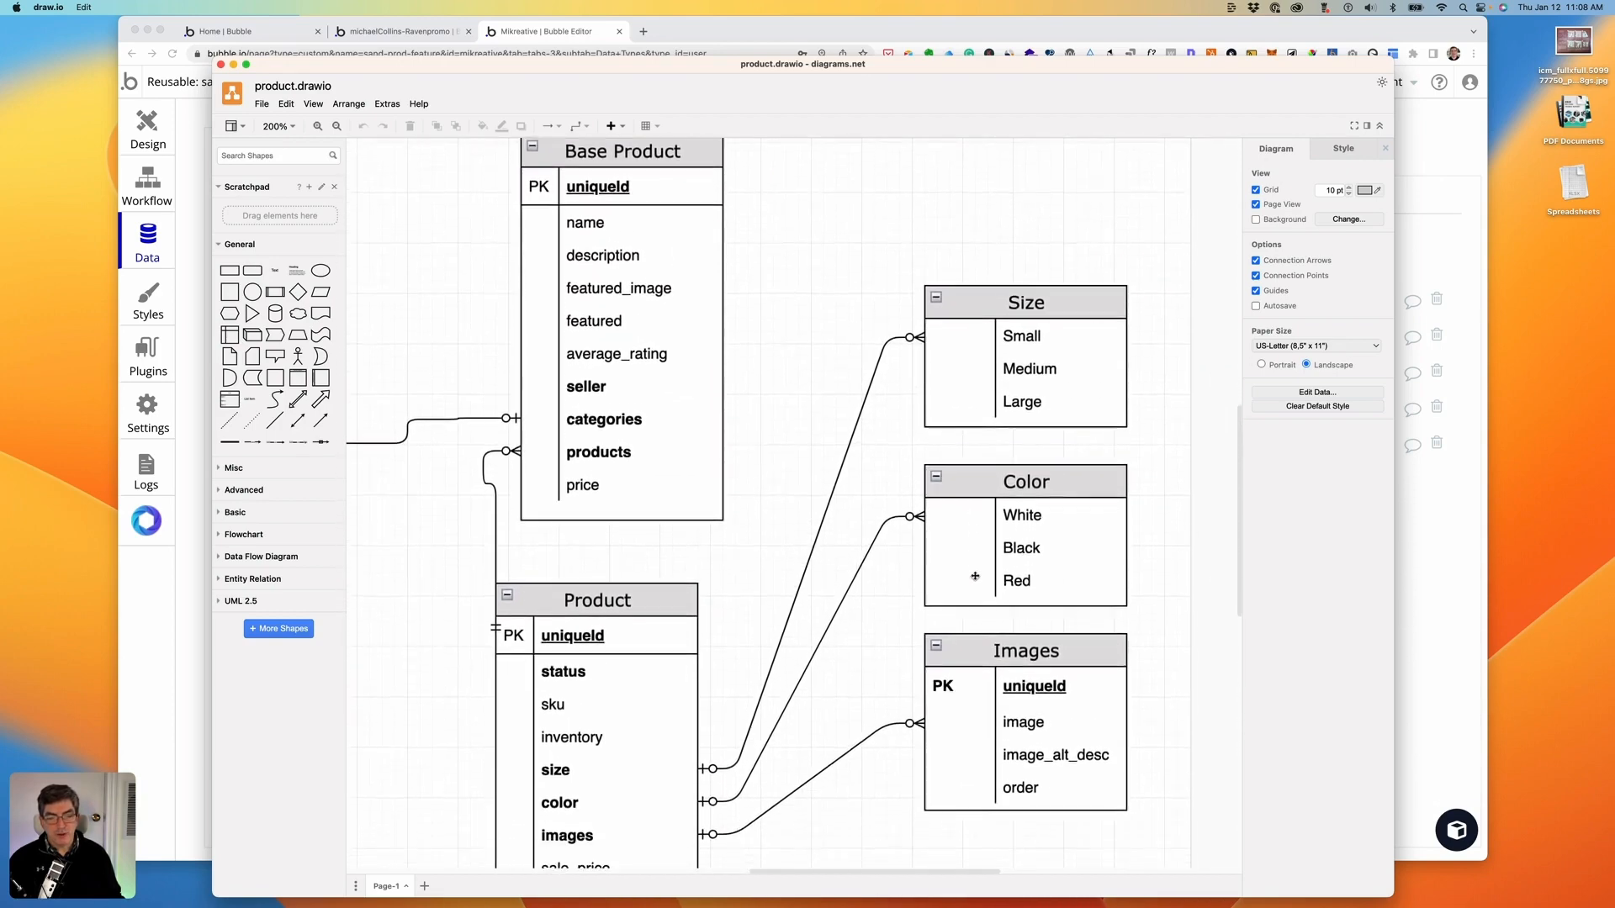
pyautogui.hscroll(-4, 826, 548)
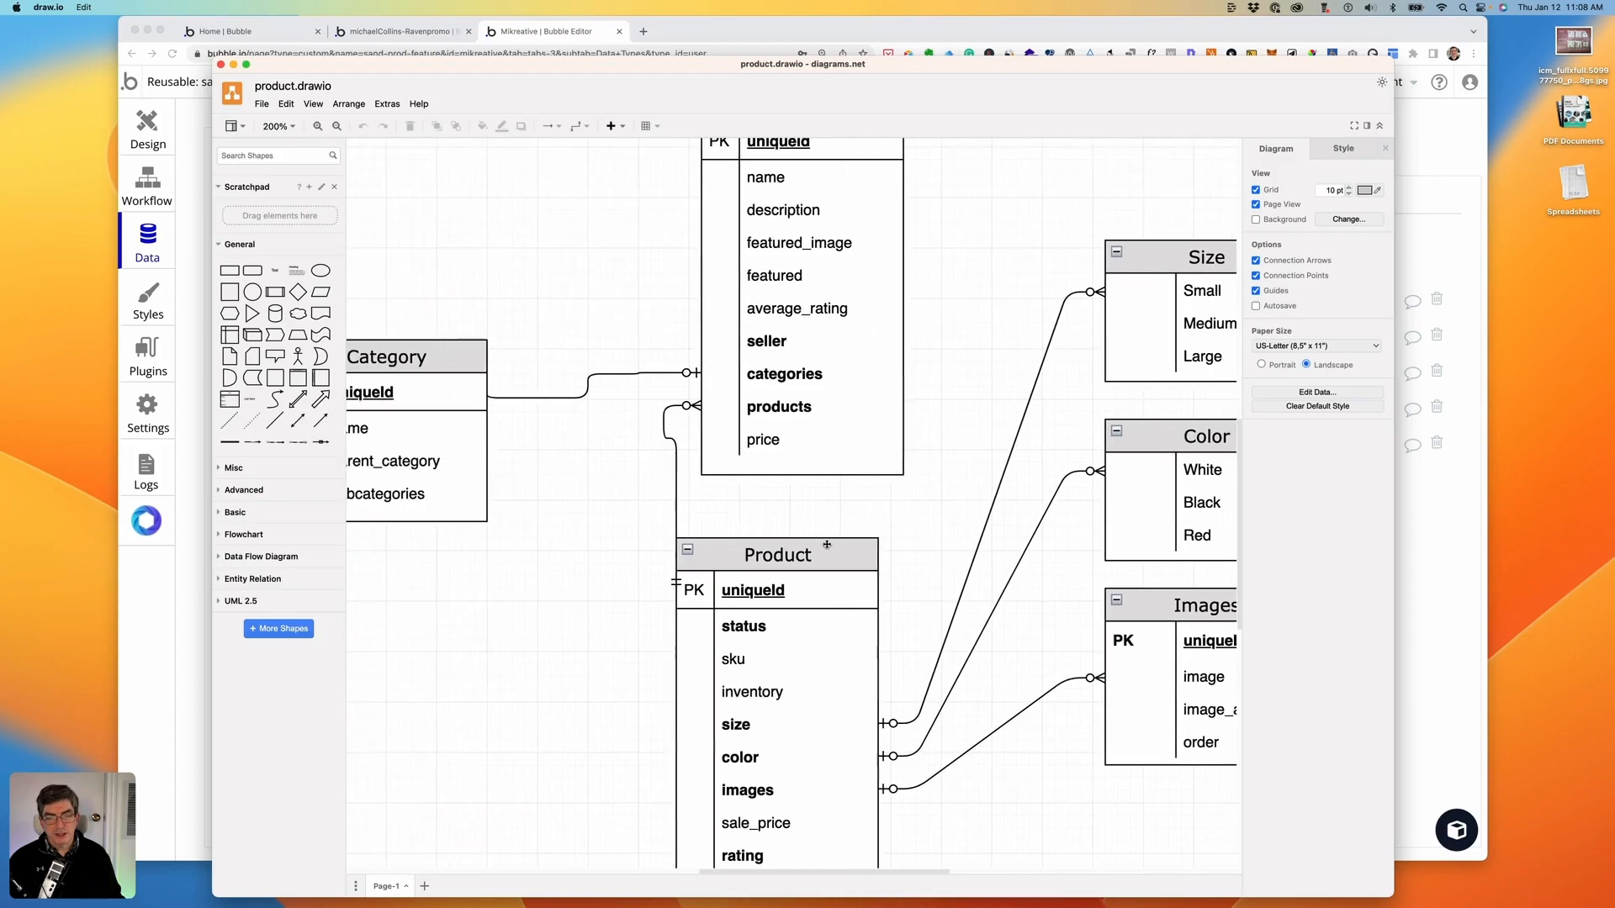
pyautogui.scroll(-1, 827, 547)
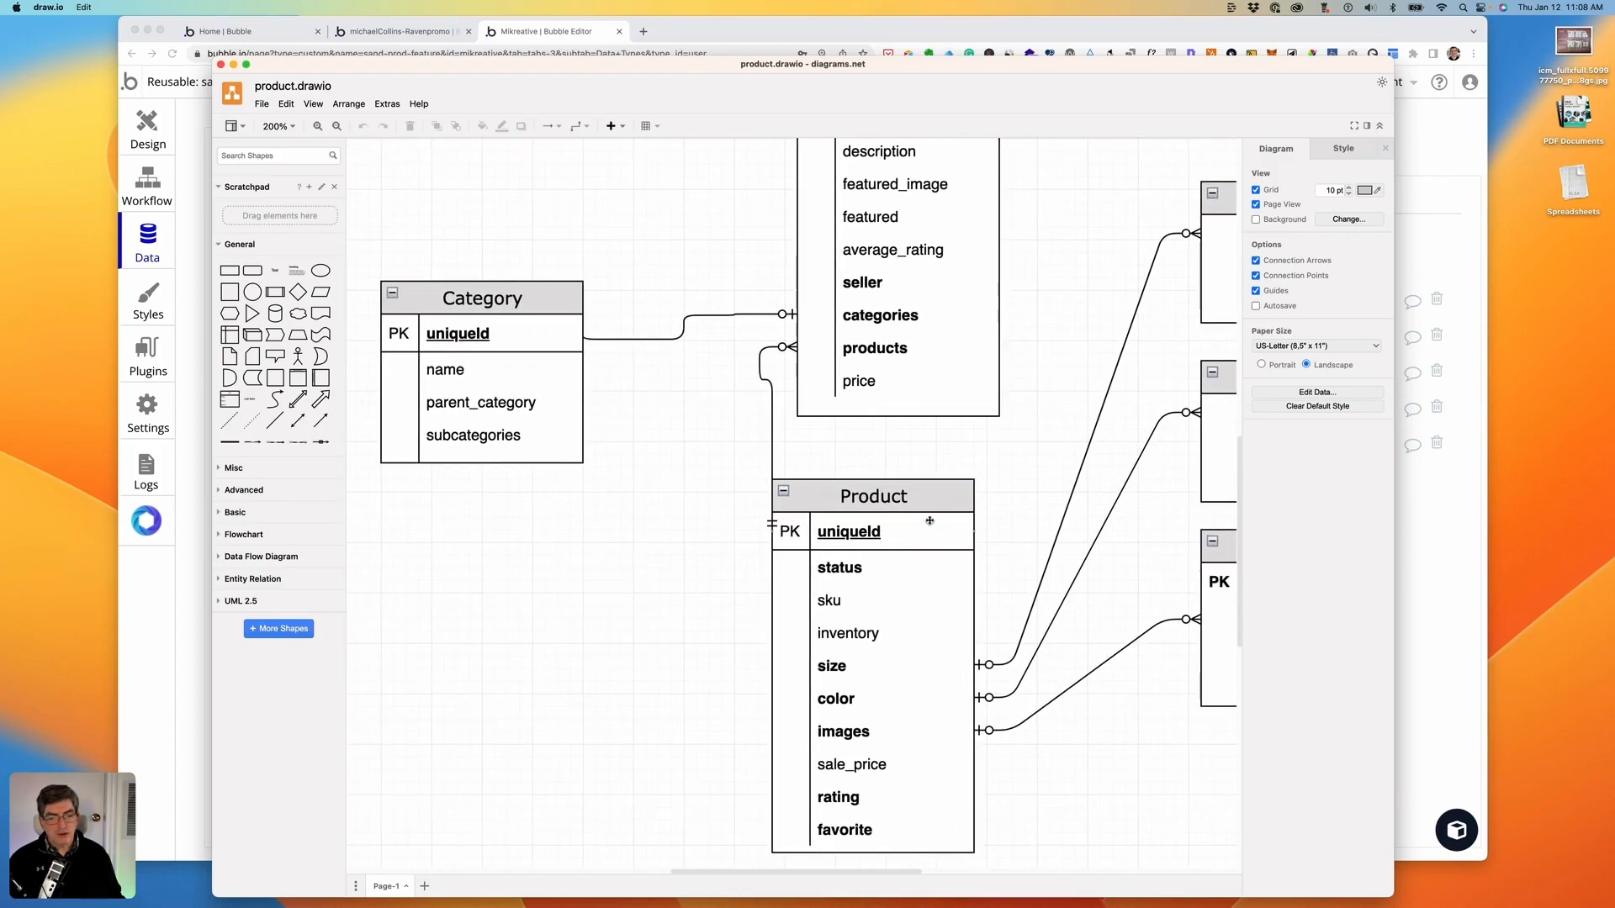
pyautogui.hscroll(4, 929, 521)
pyautogui.scroll(6, 929, 520)
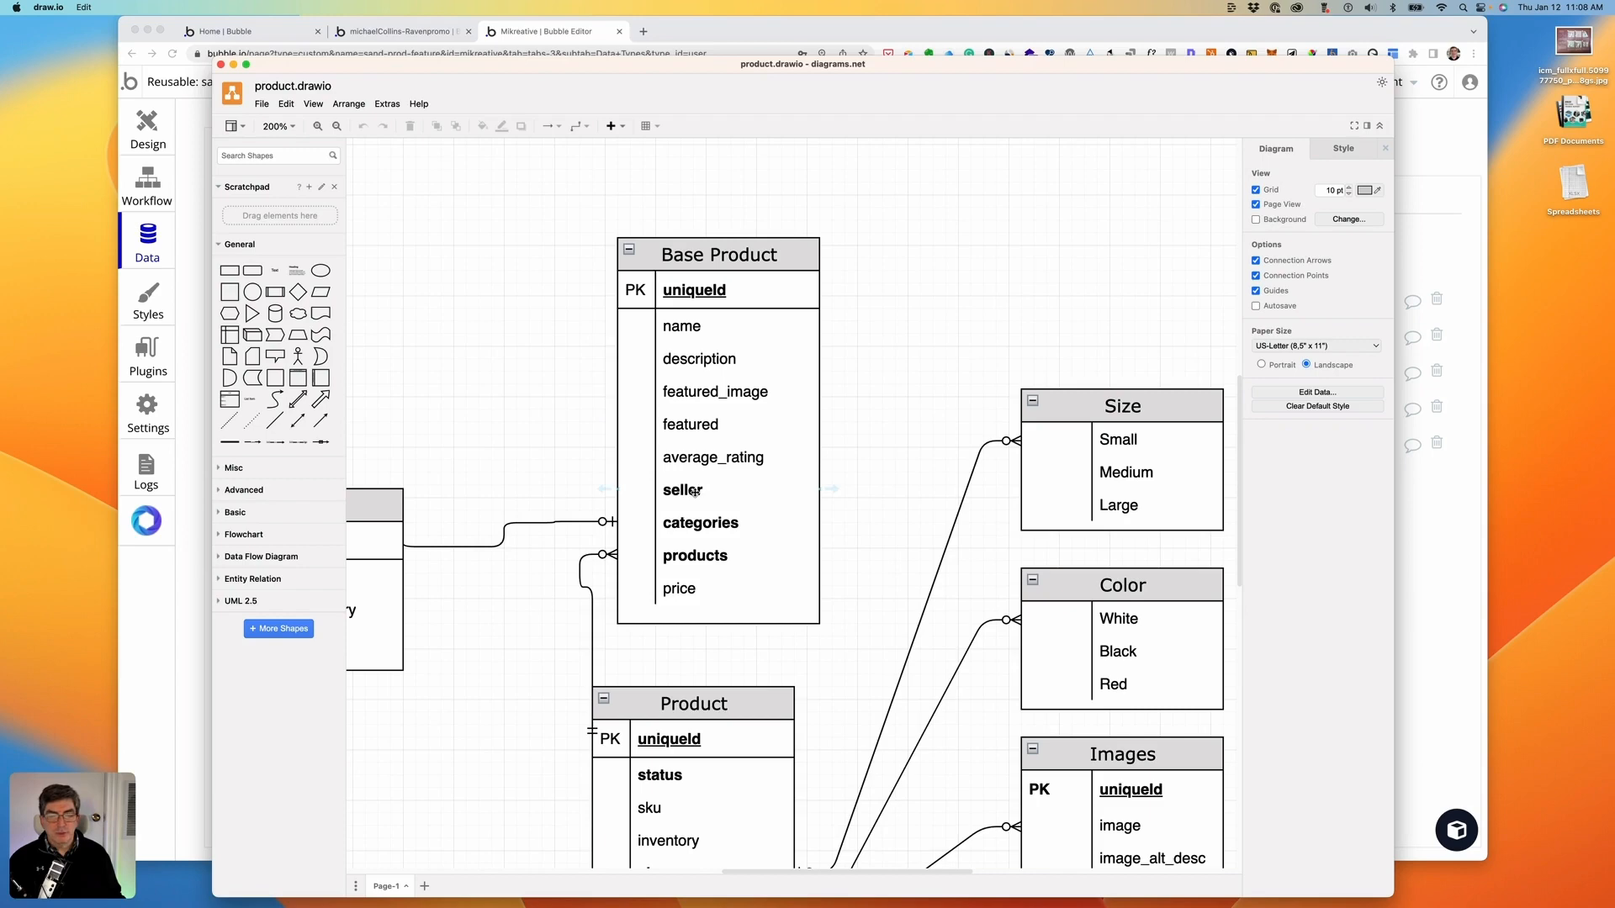
pyautogui.click(190, 202)
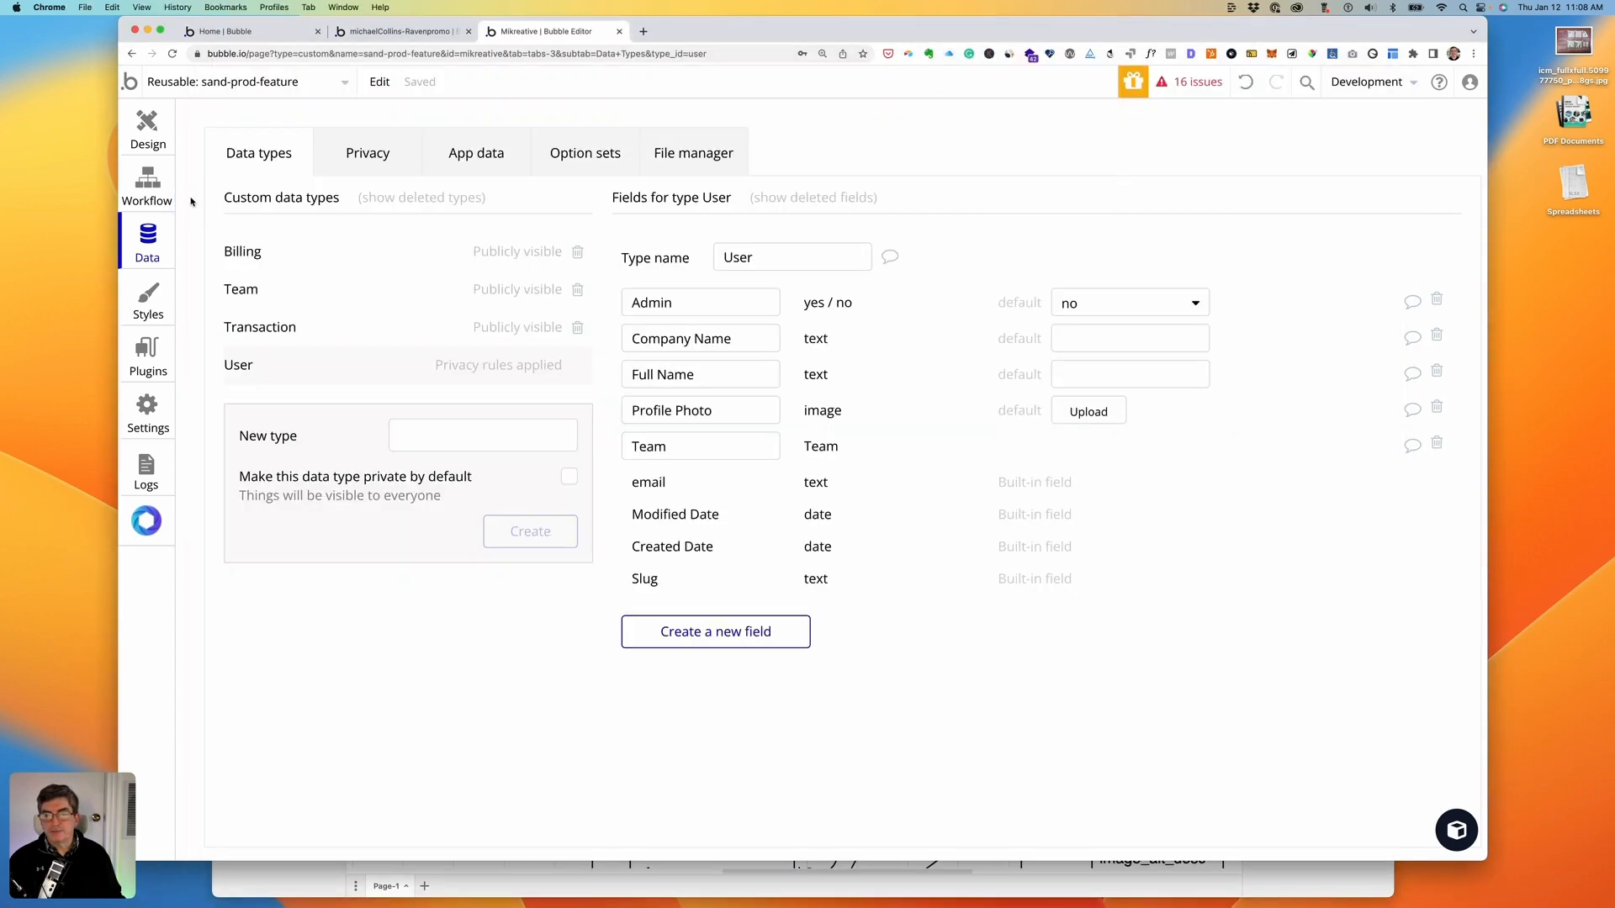
# - Place the Bubble browser on the left and the draw.io diagram on the right, side by side
pyautogui.moveTo(1047, 28); pyautogui.dragTo(930, 29)
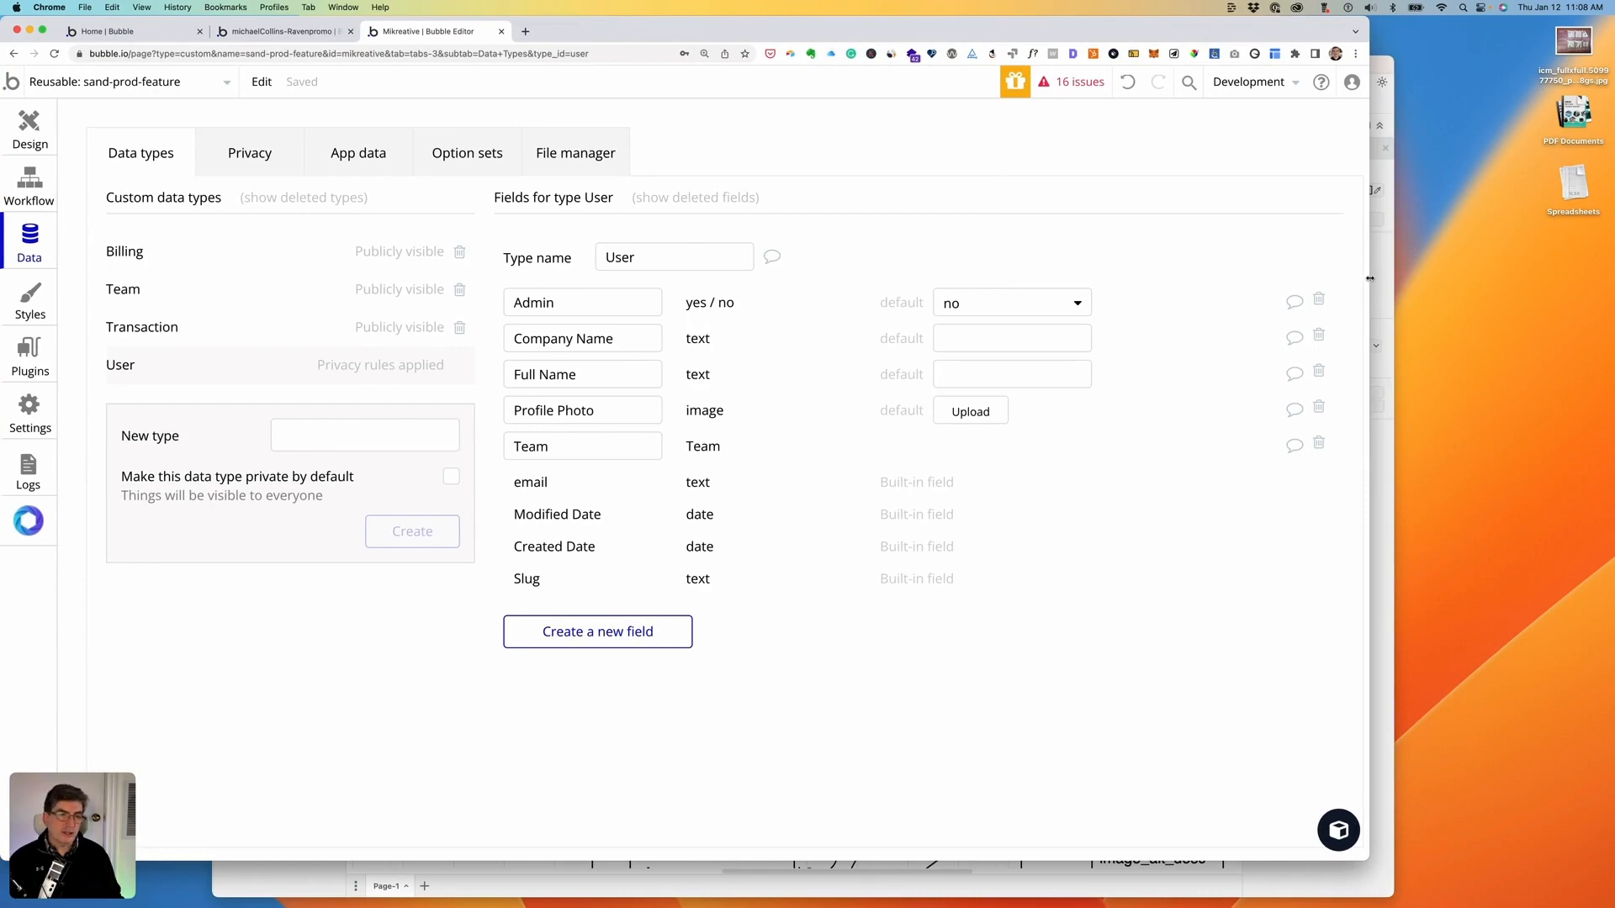
pyautogui.moveTo(1369, 279); pyautogui.dragTo(1245, 270)
pyautogui.click(1262, 65)
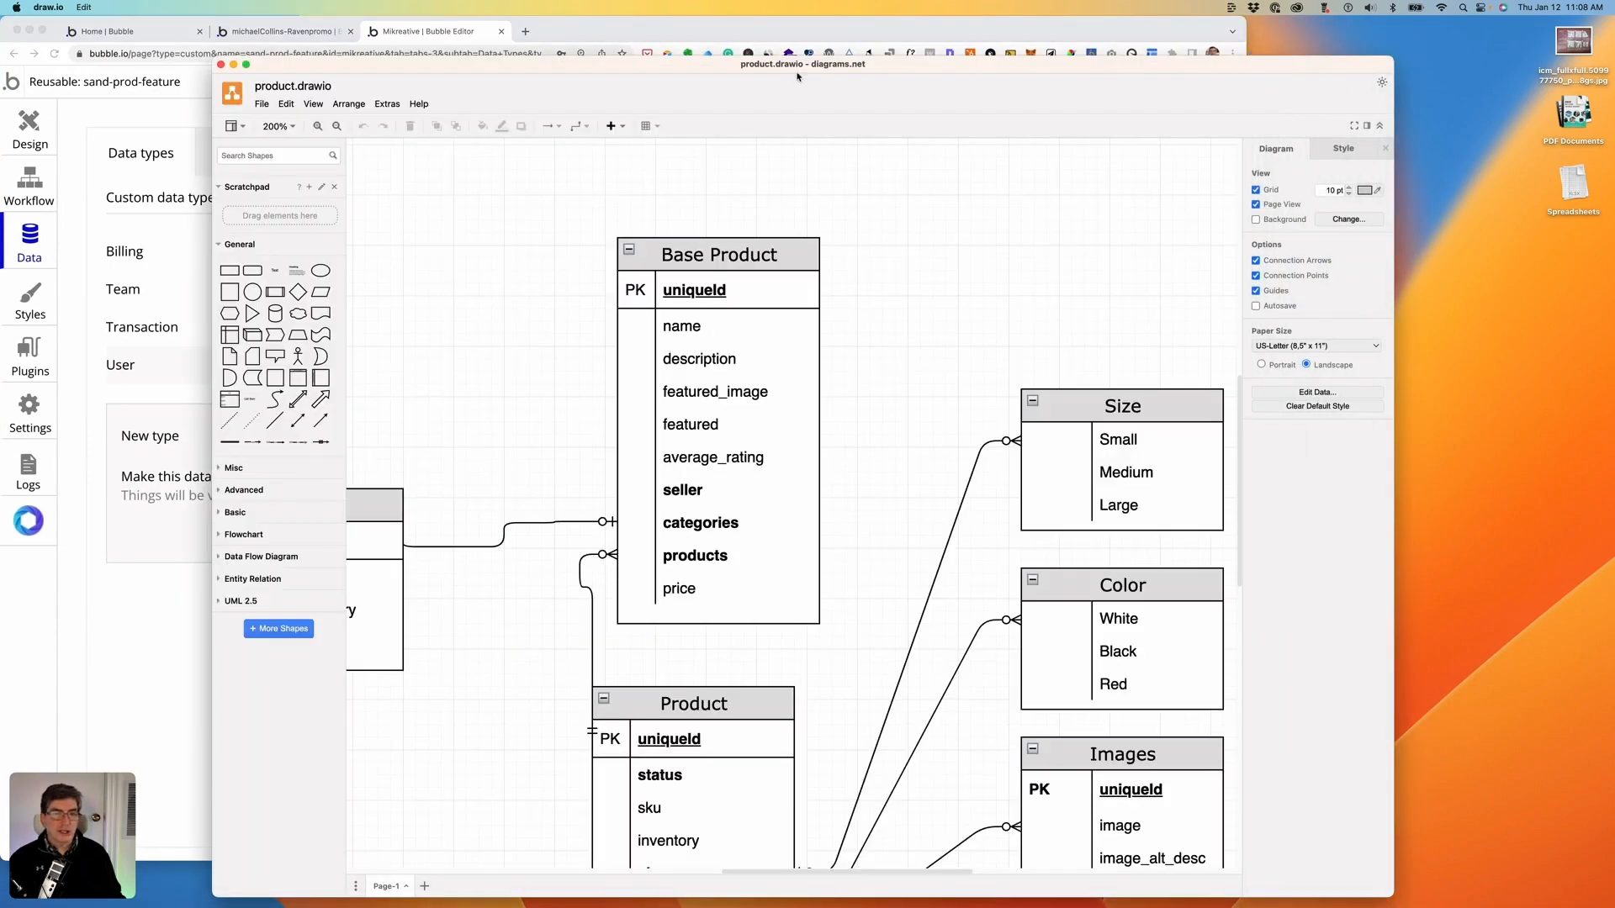
pyautogui.moveTo(637, 63)
pyautogui.mouseDown()
pyautogui.moveTo(1410, 26)
pyautogui.moveTo(1379, 29)
pyautogui.mouseUp()
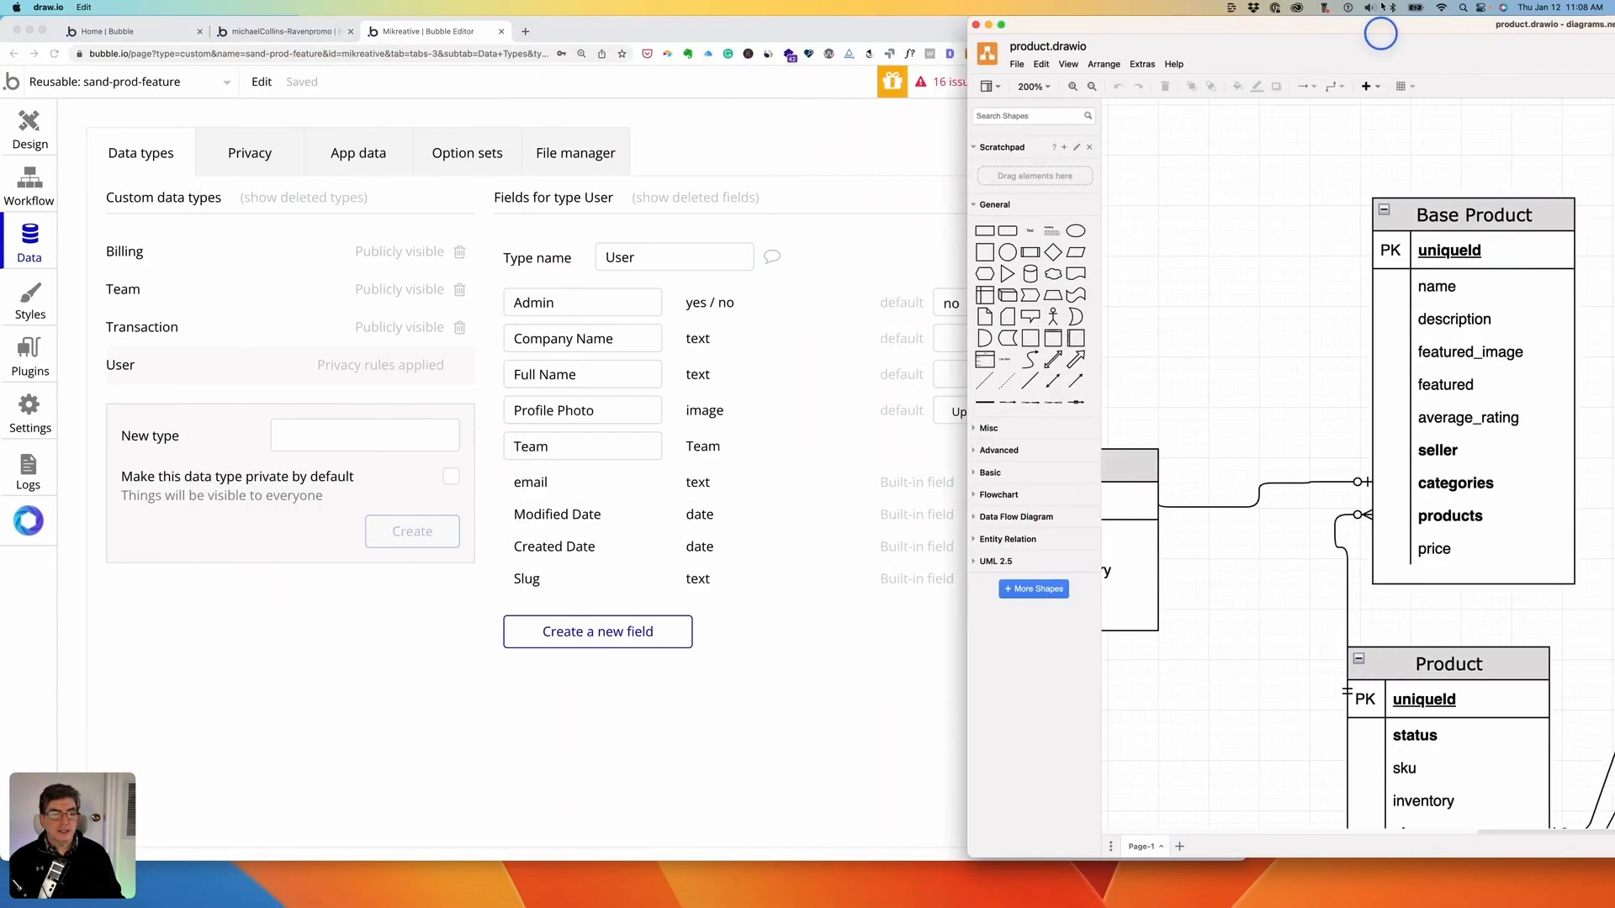
pyautogui.click(720, 30)
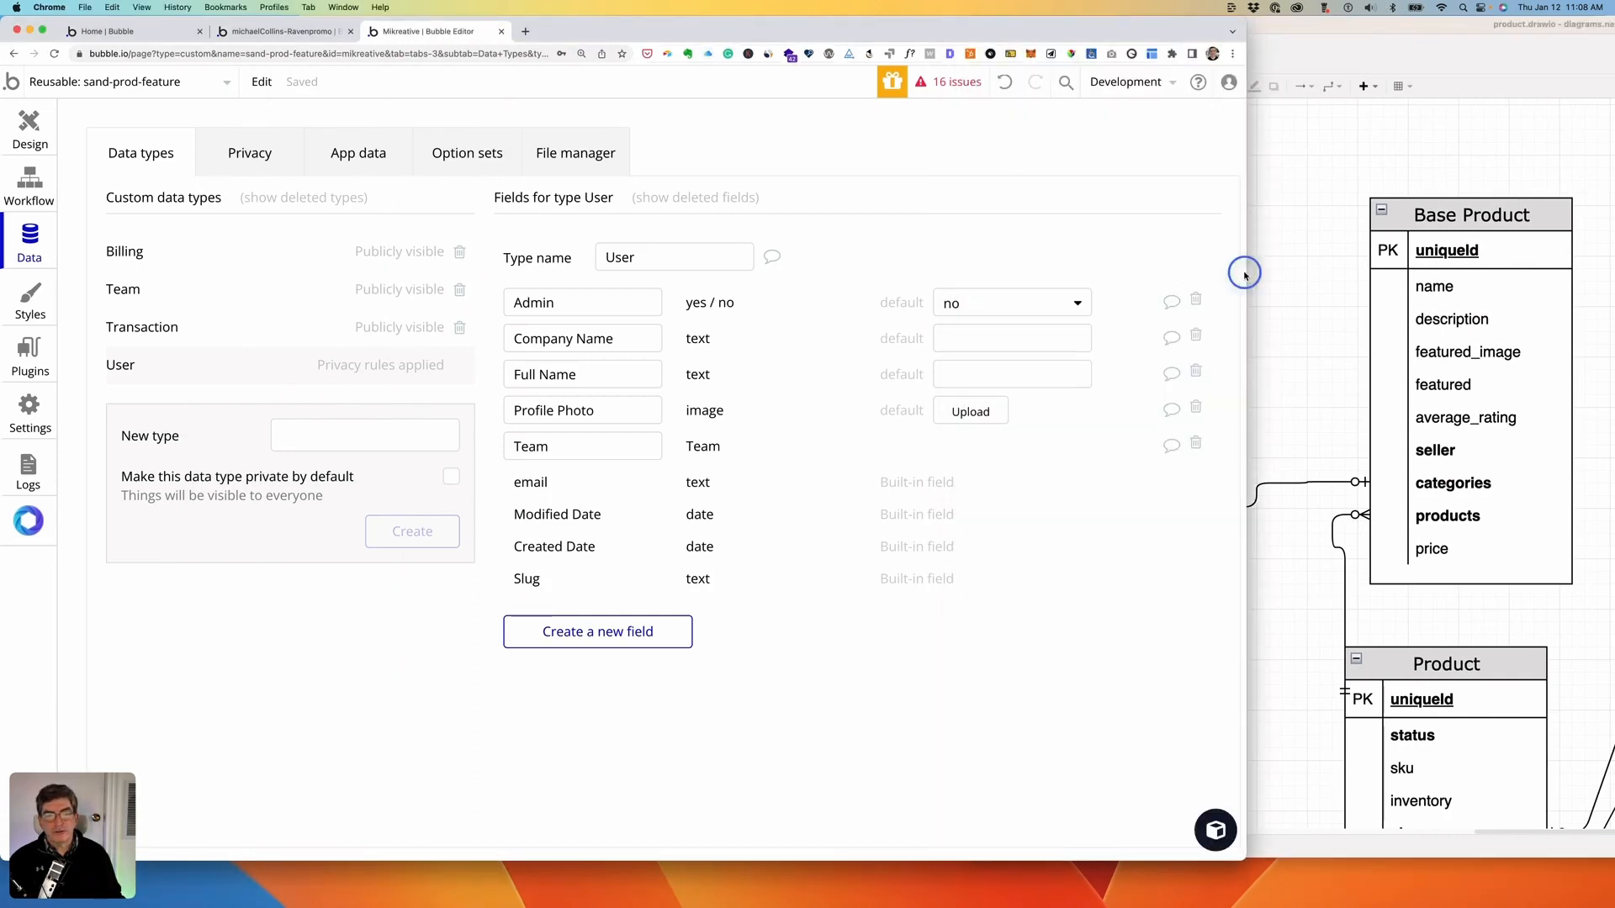
pyautogui.moveTo(1244, 271); pyautogui.dragTo(1331, 267)
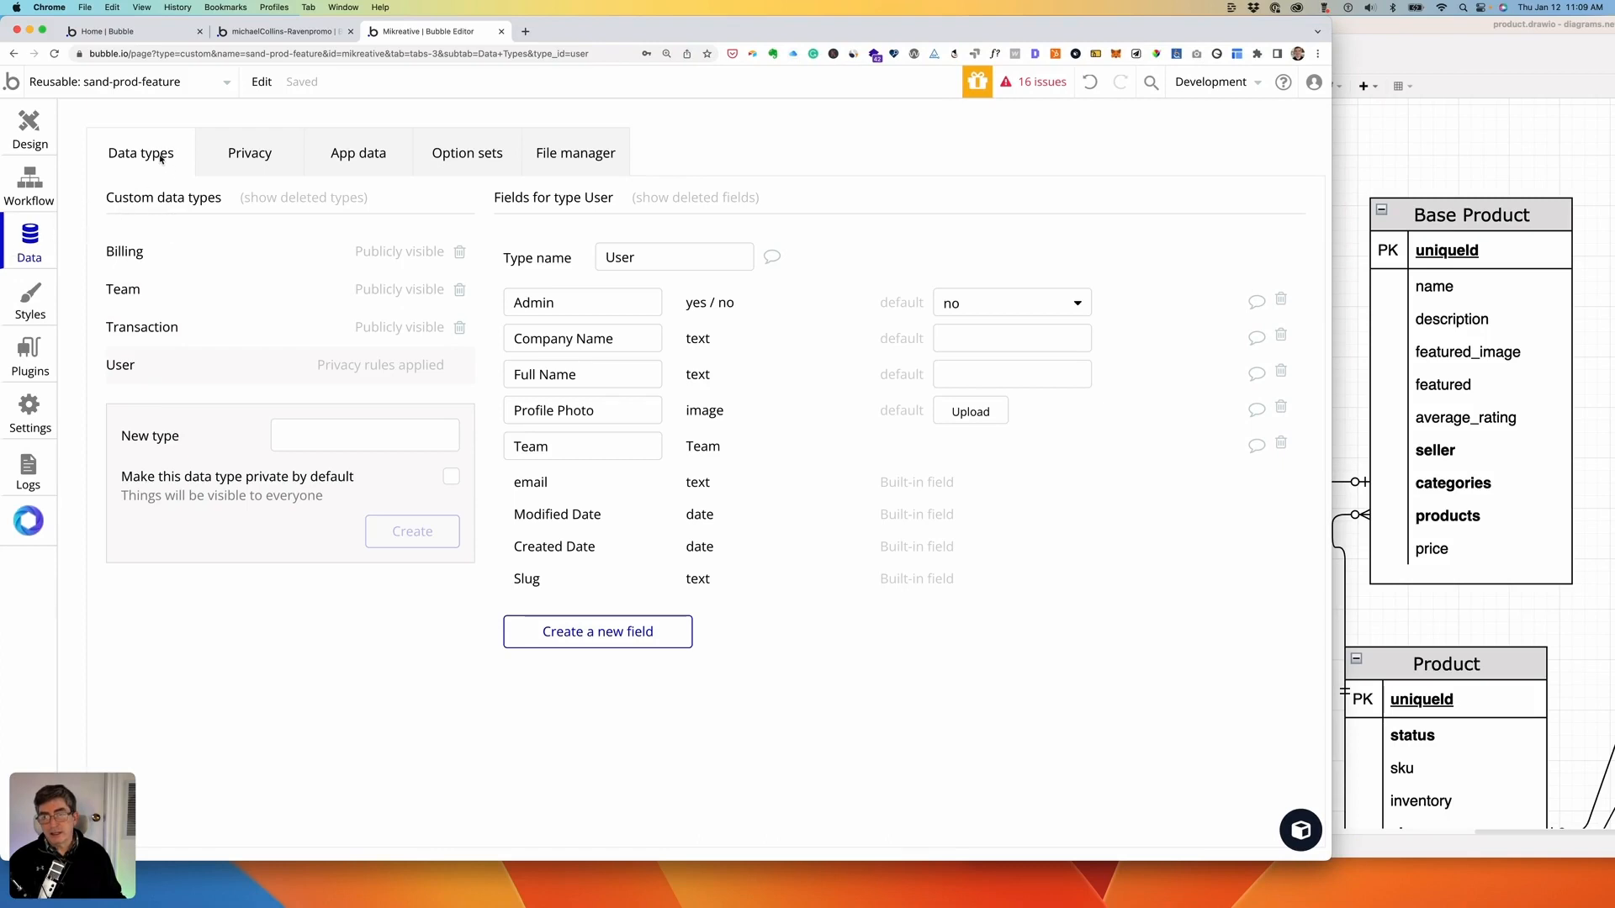
# - Create the Test Base Product data type with a text field called name
pyautogui.click(313, 434)
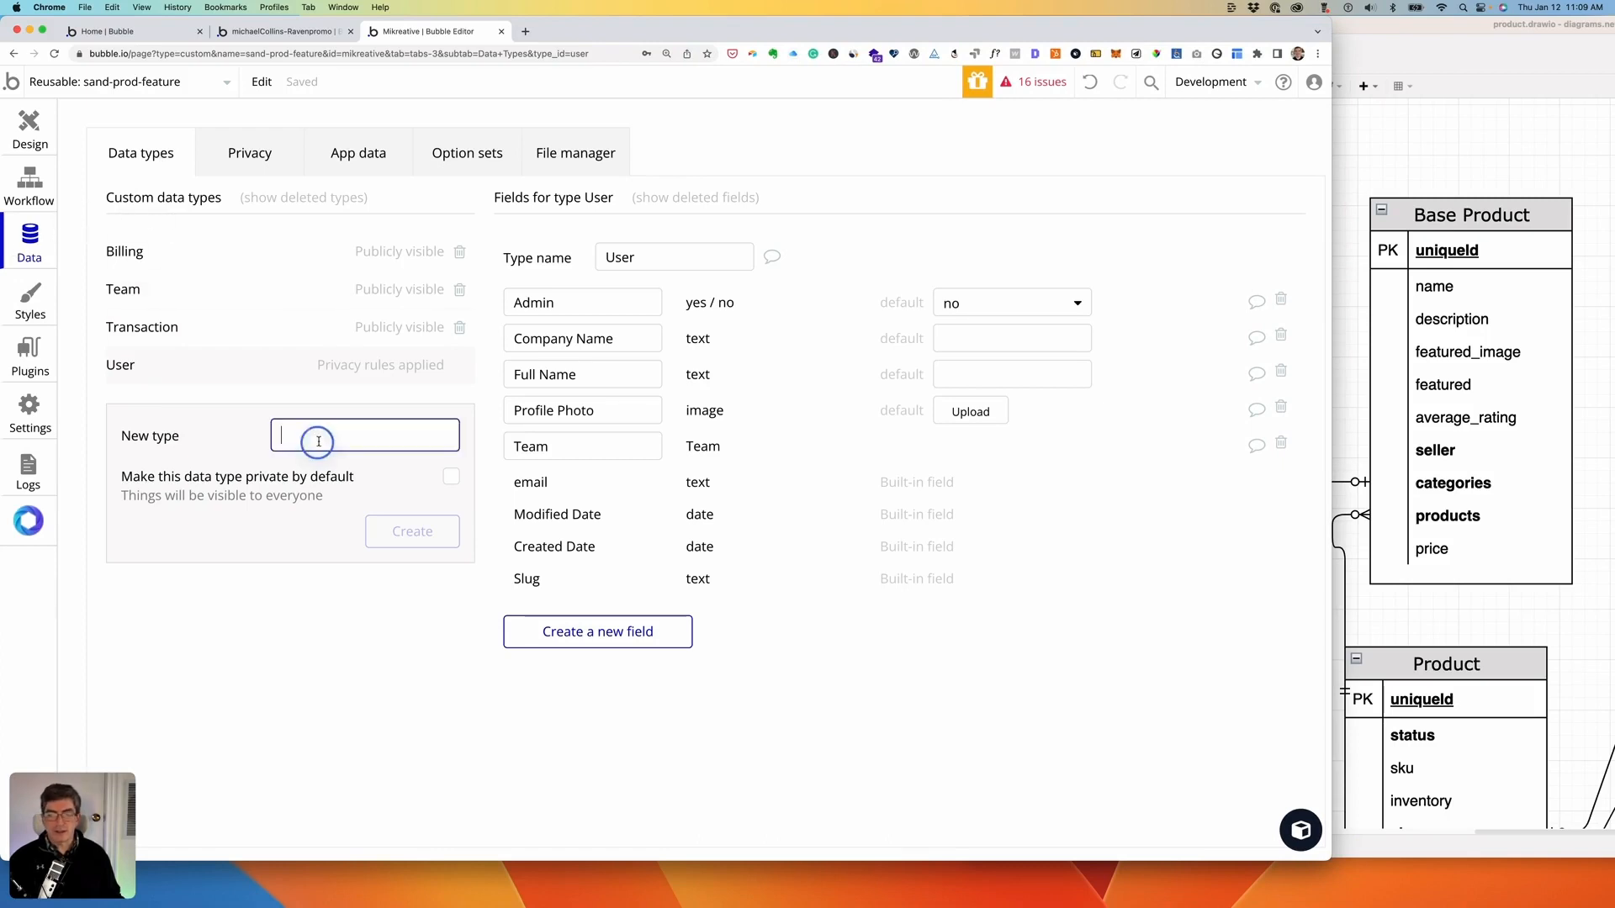
pyautogui.write('Test')
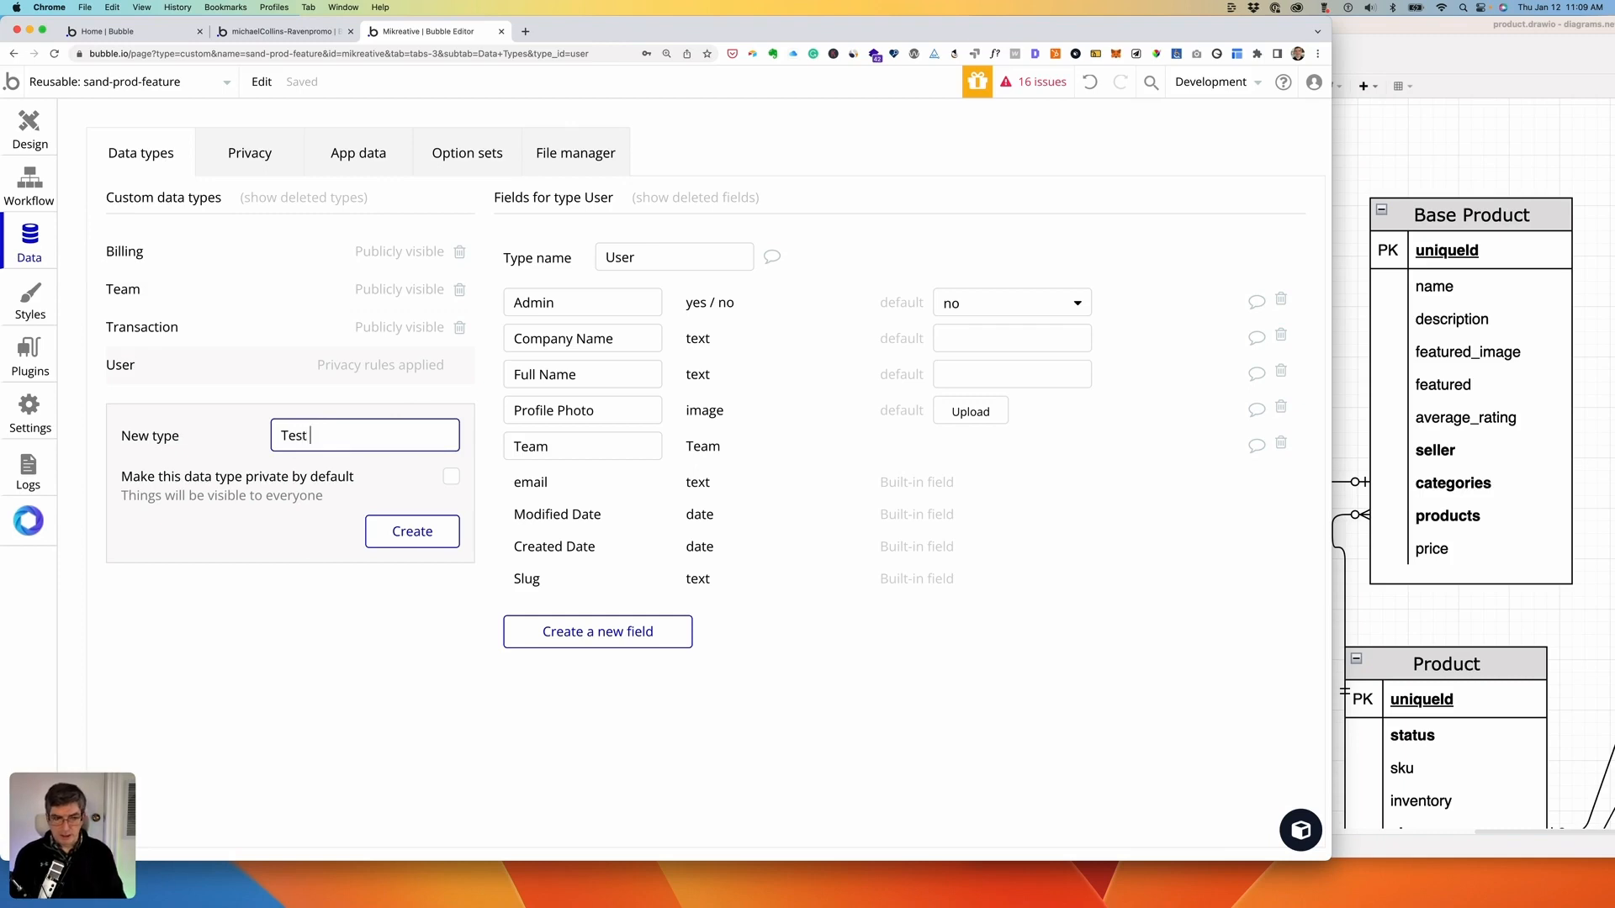
pyautogui.write(' Base Product')
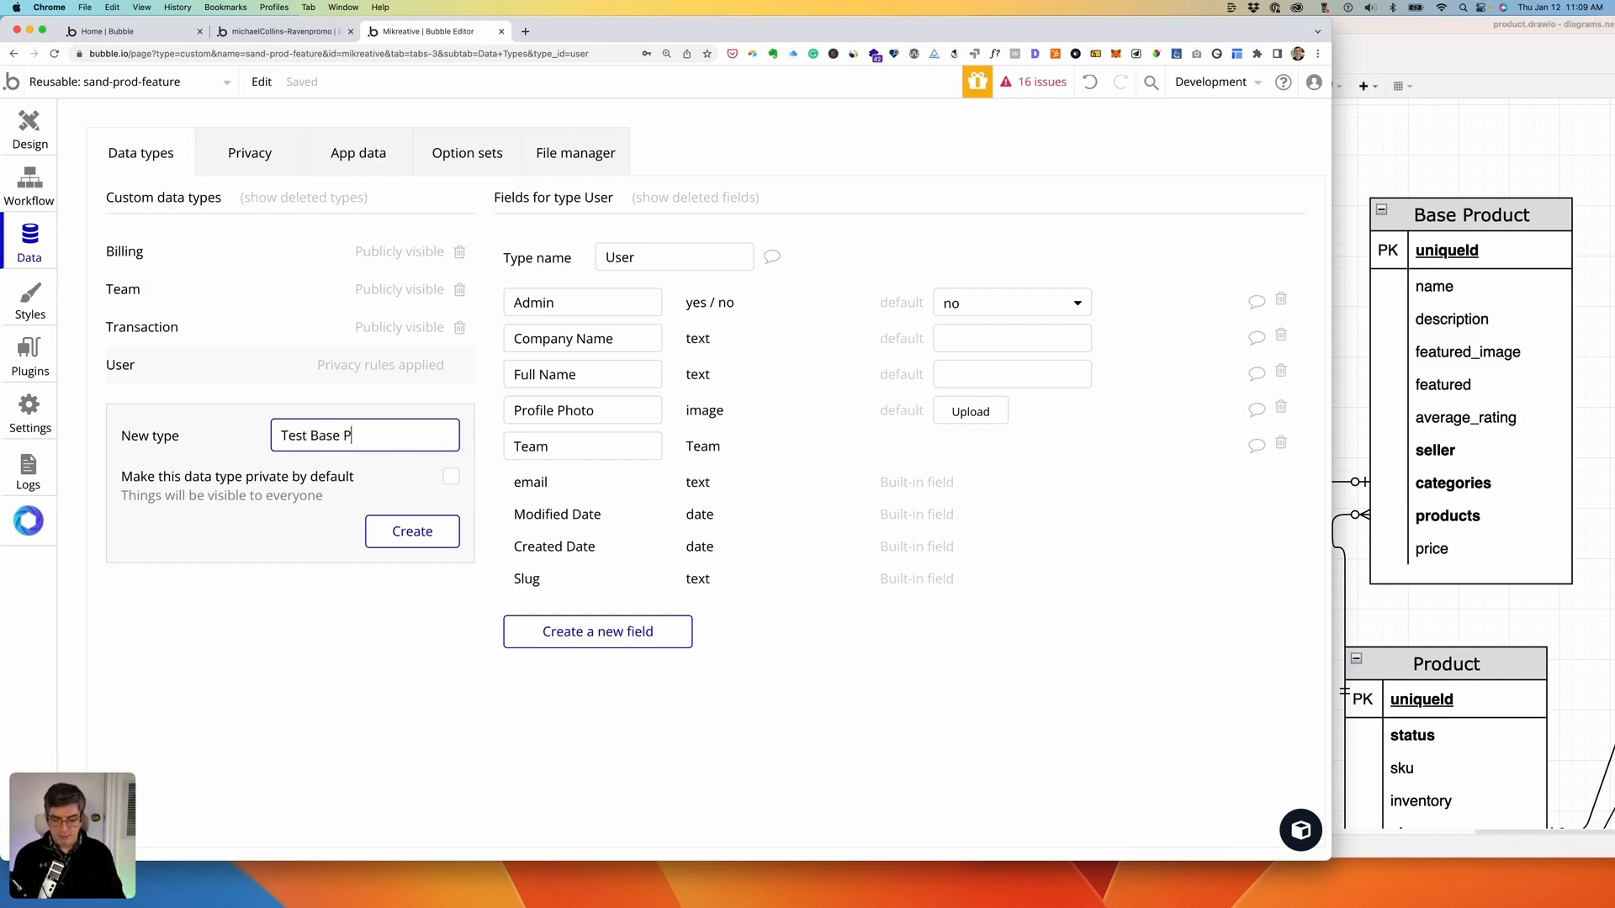
pyautogui.press('Return')
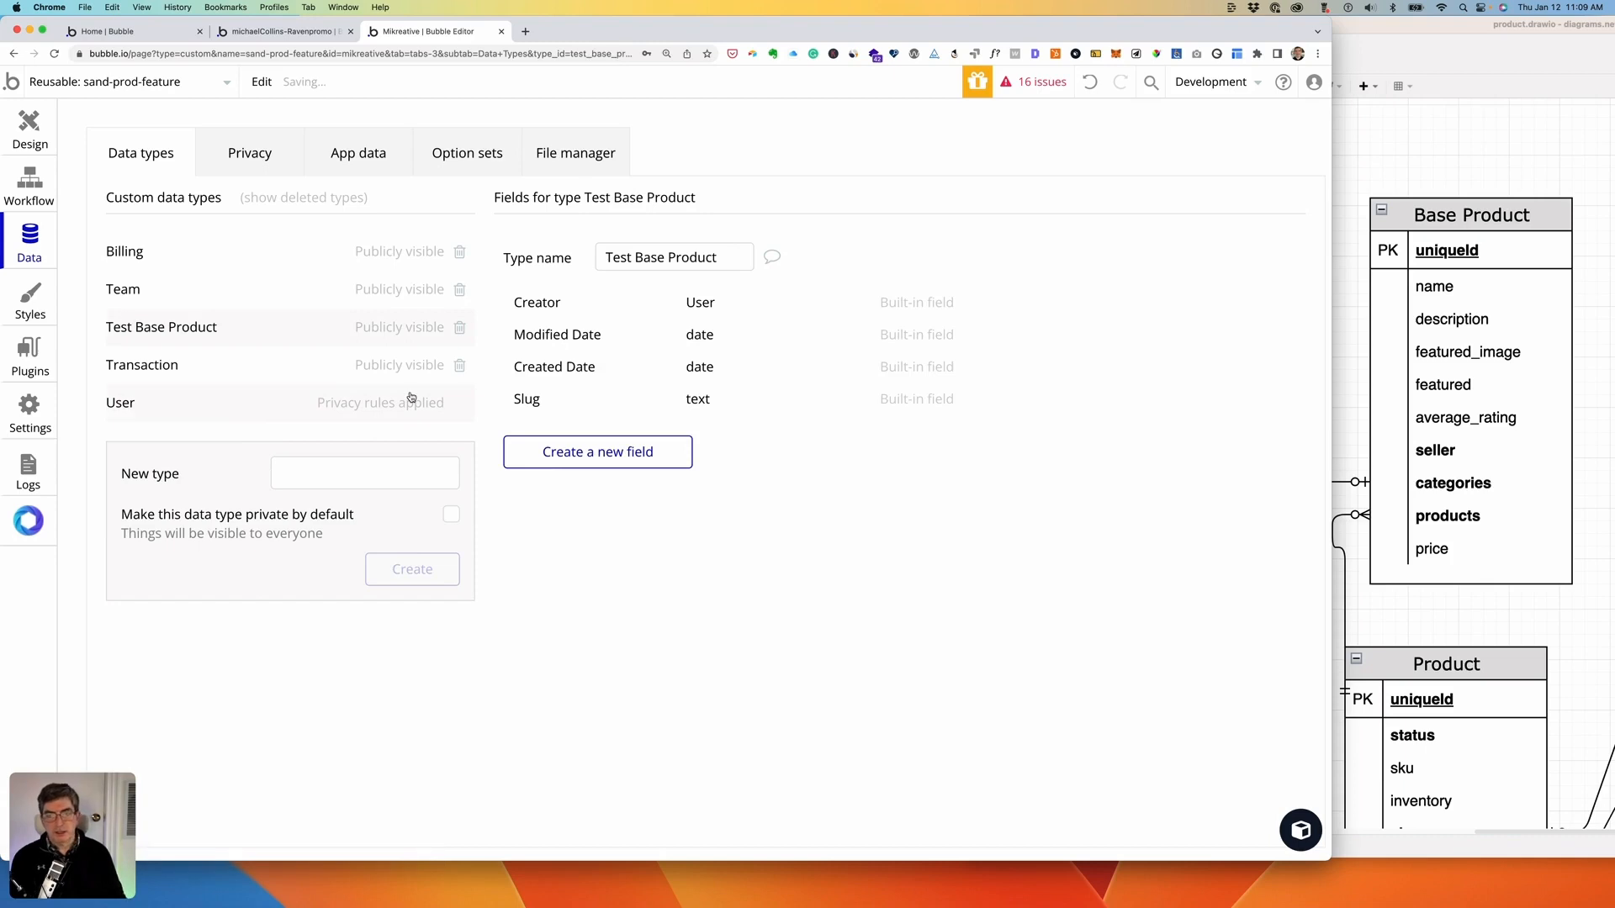
pyautogui.click(564, 452)
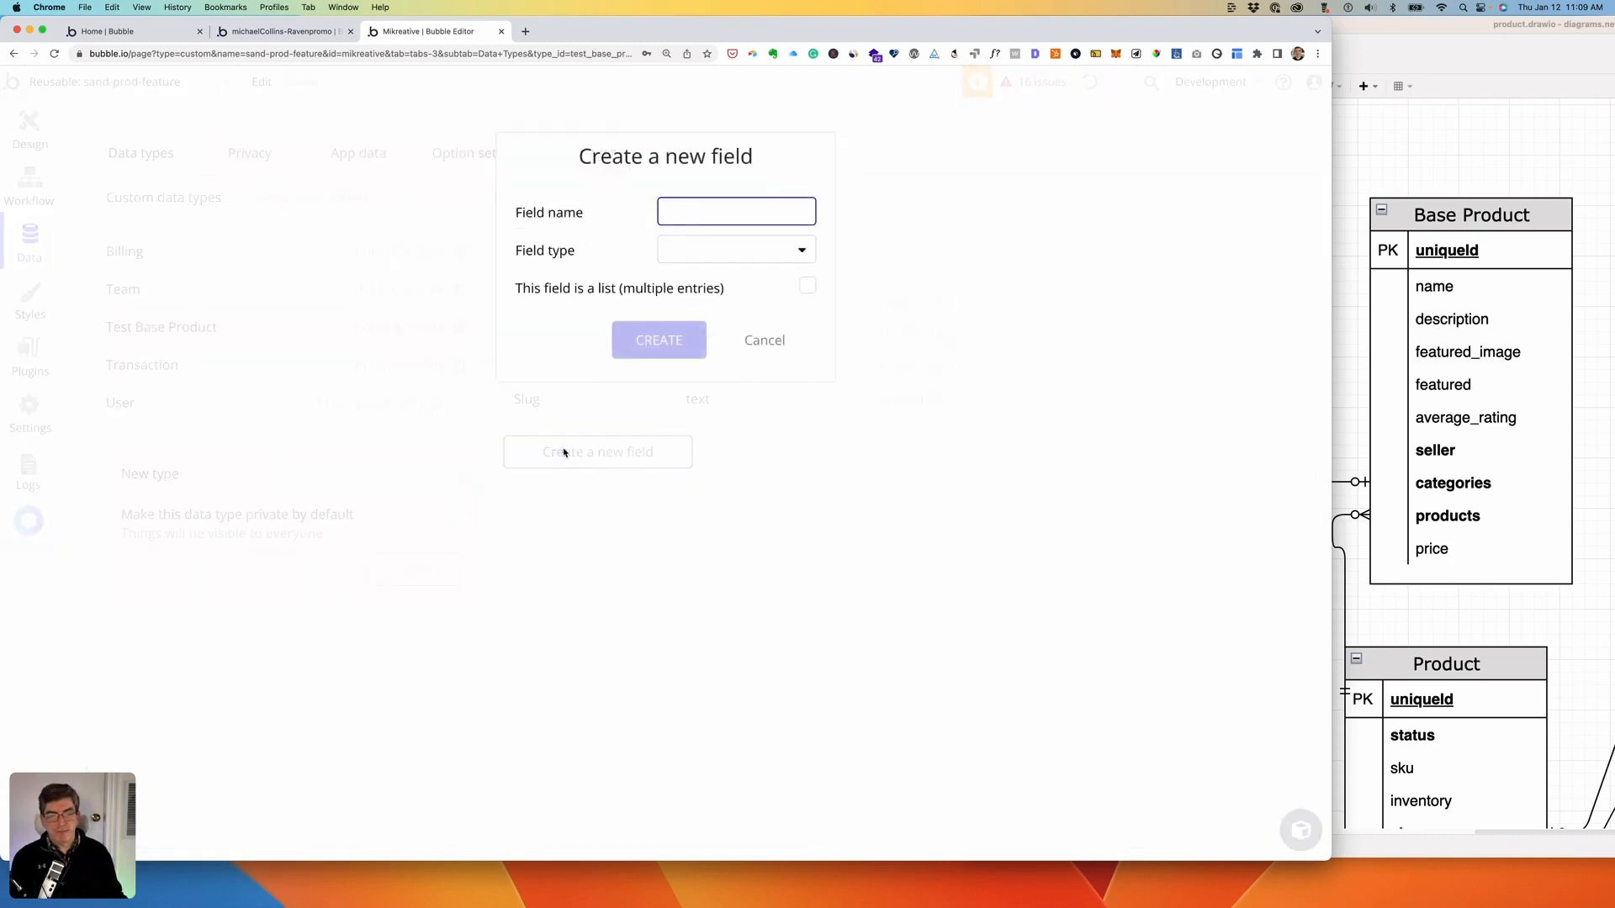
pyautogui.write('name')
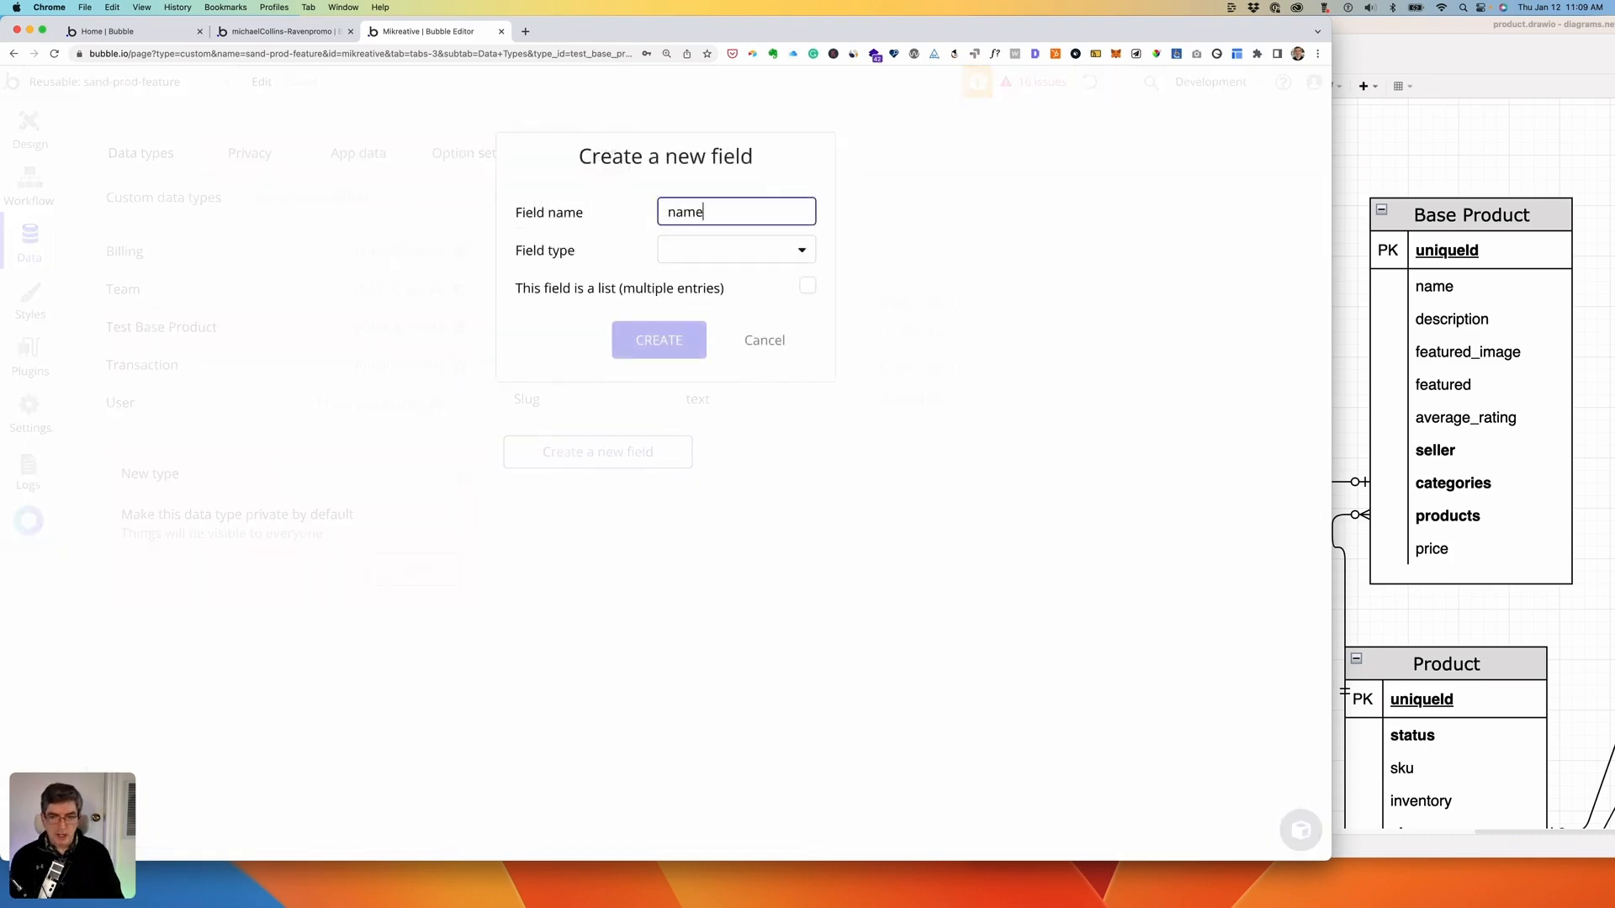
pyautogui.click(771, 251)
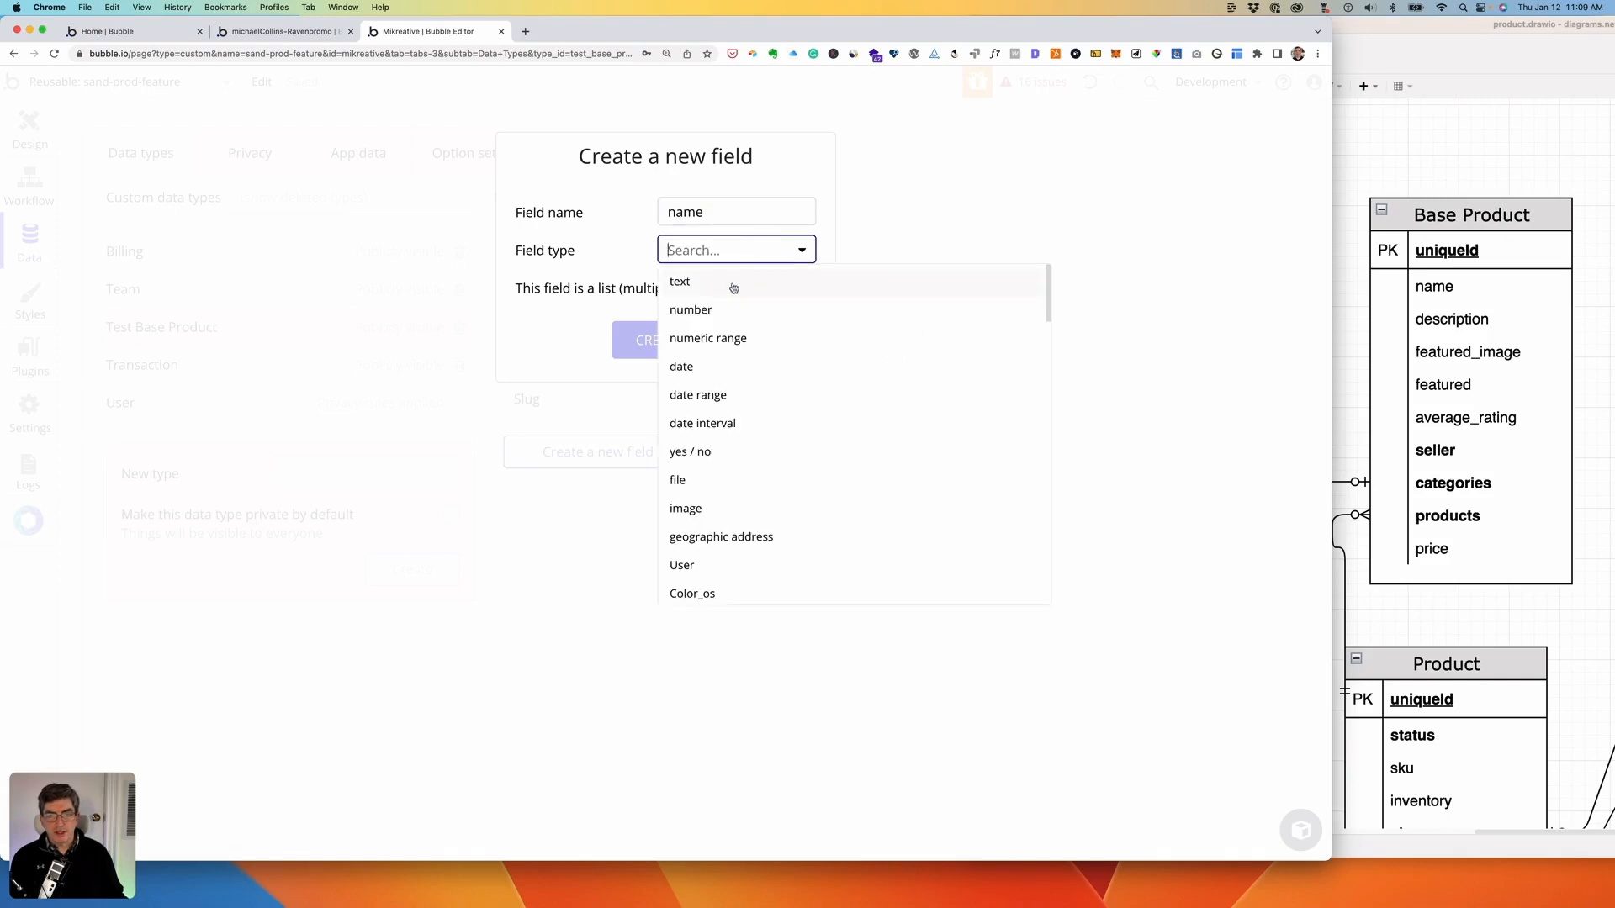
pyautogui.click(734, 288)
pyautogui.click(670, 339)
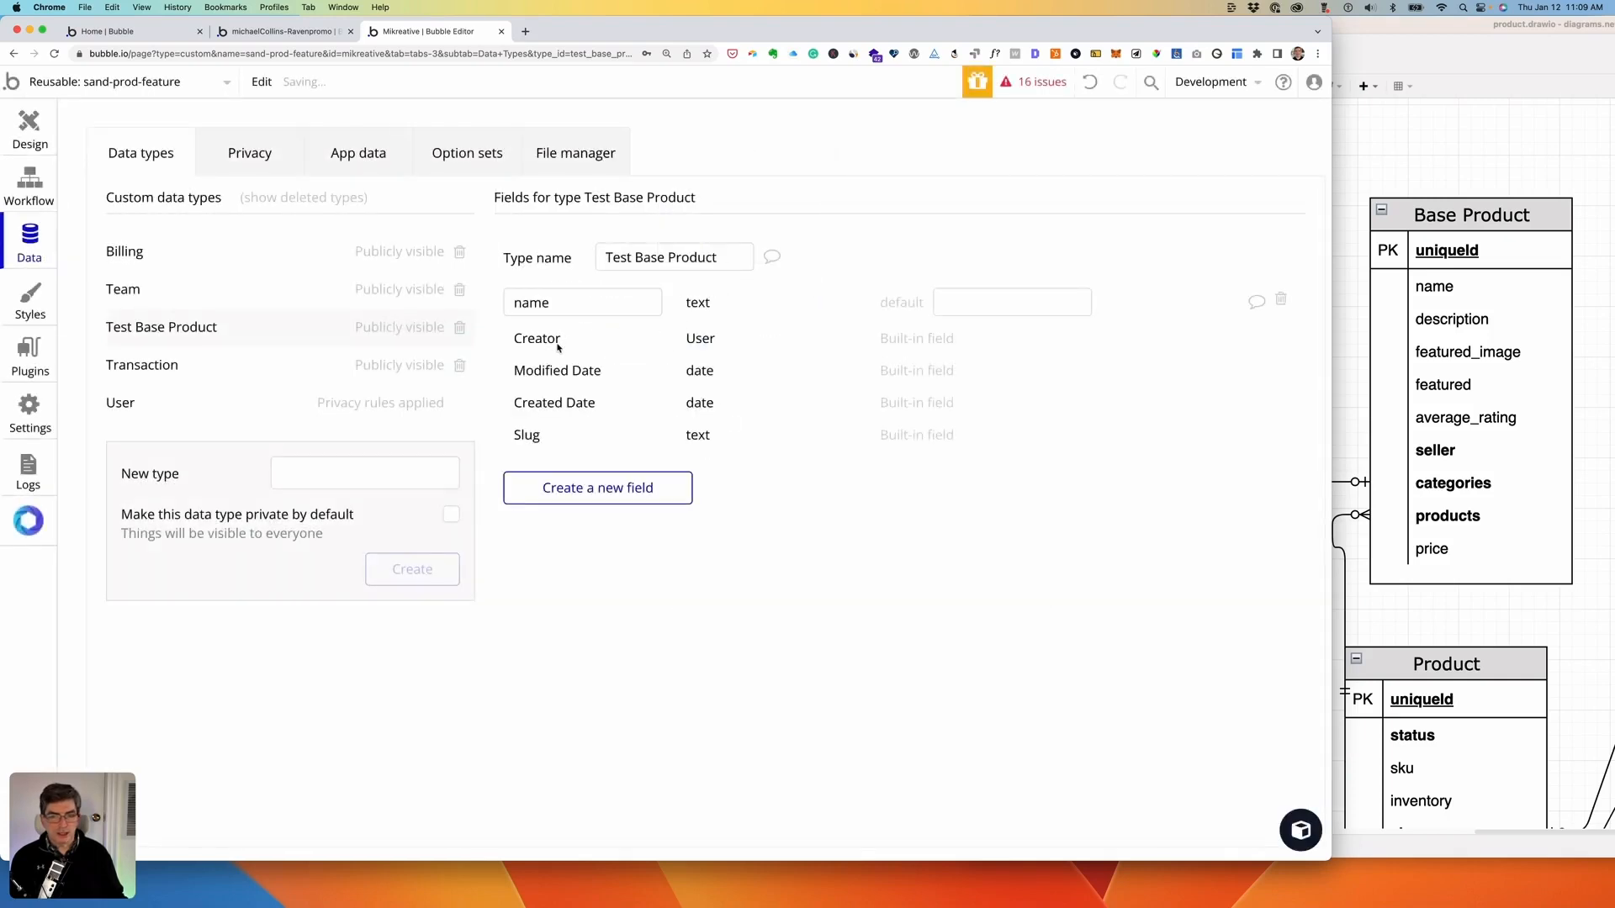
# - Add a description text field and a featured_image image field to Test Base Product
pyautogui.click(602, 486)
pyautogui.write('des')
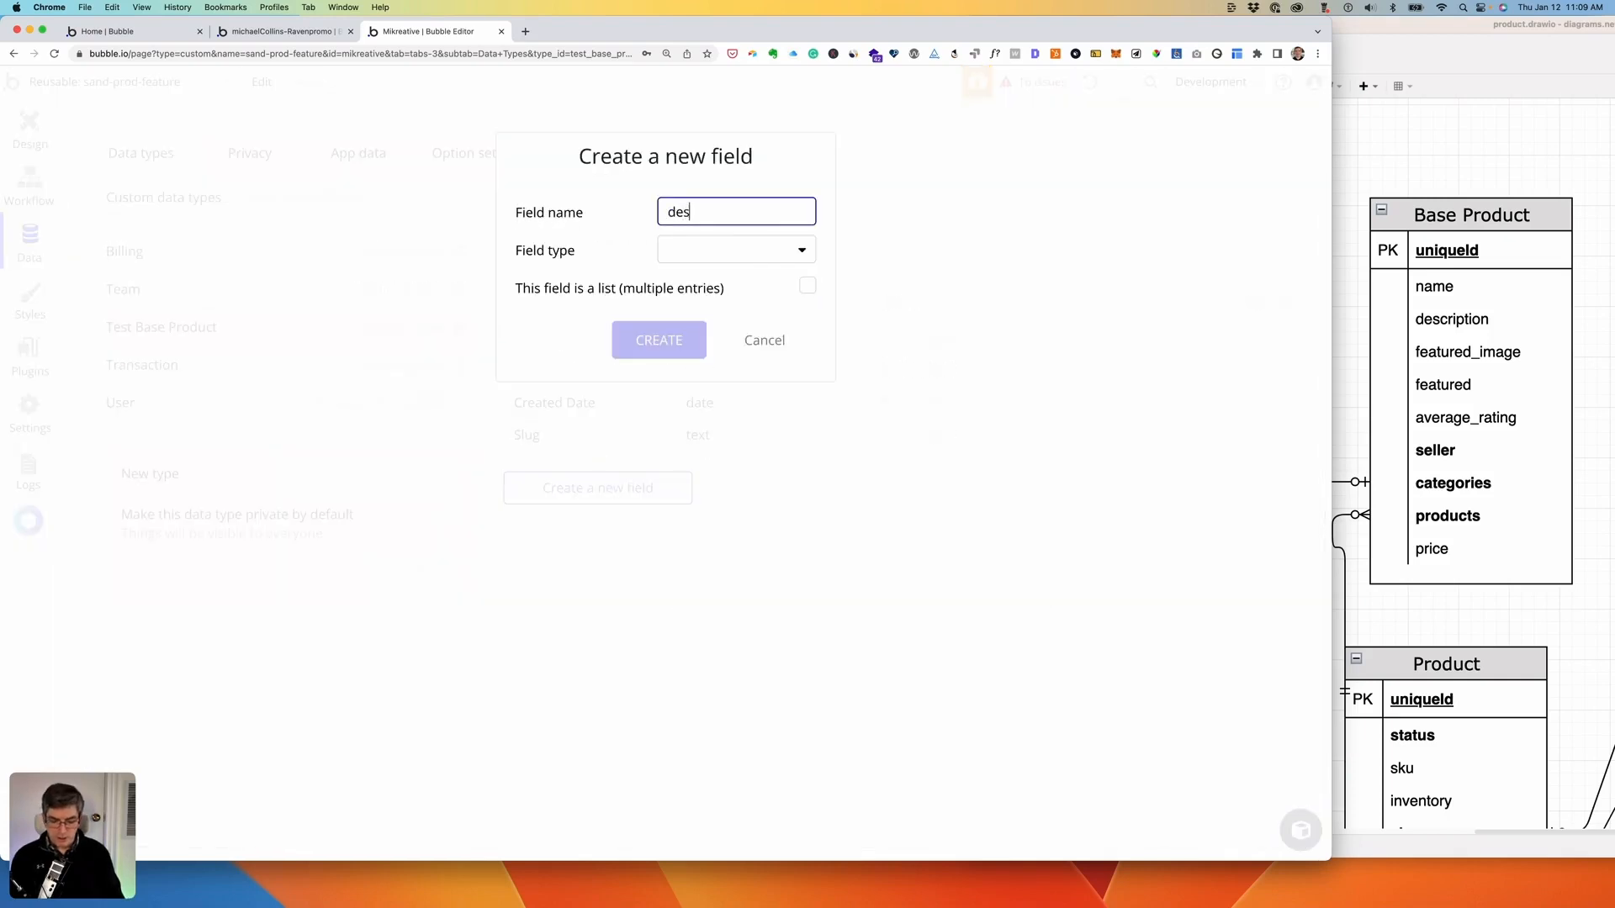
pyautogui.write('cription')
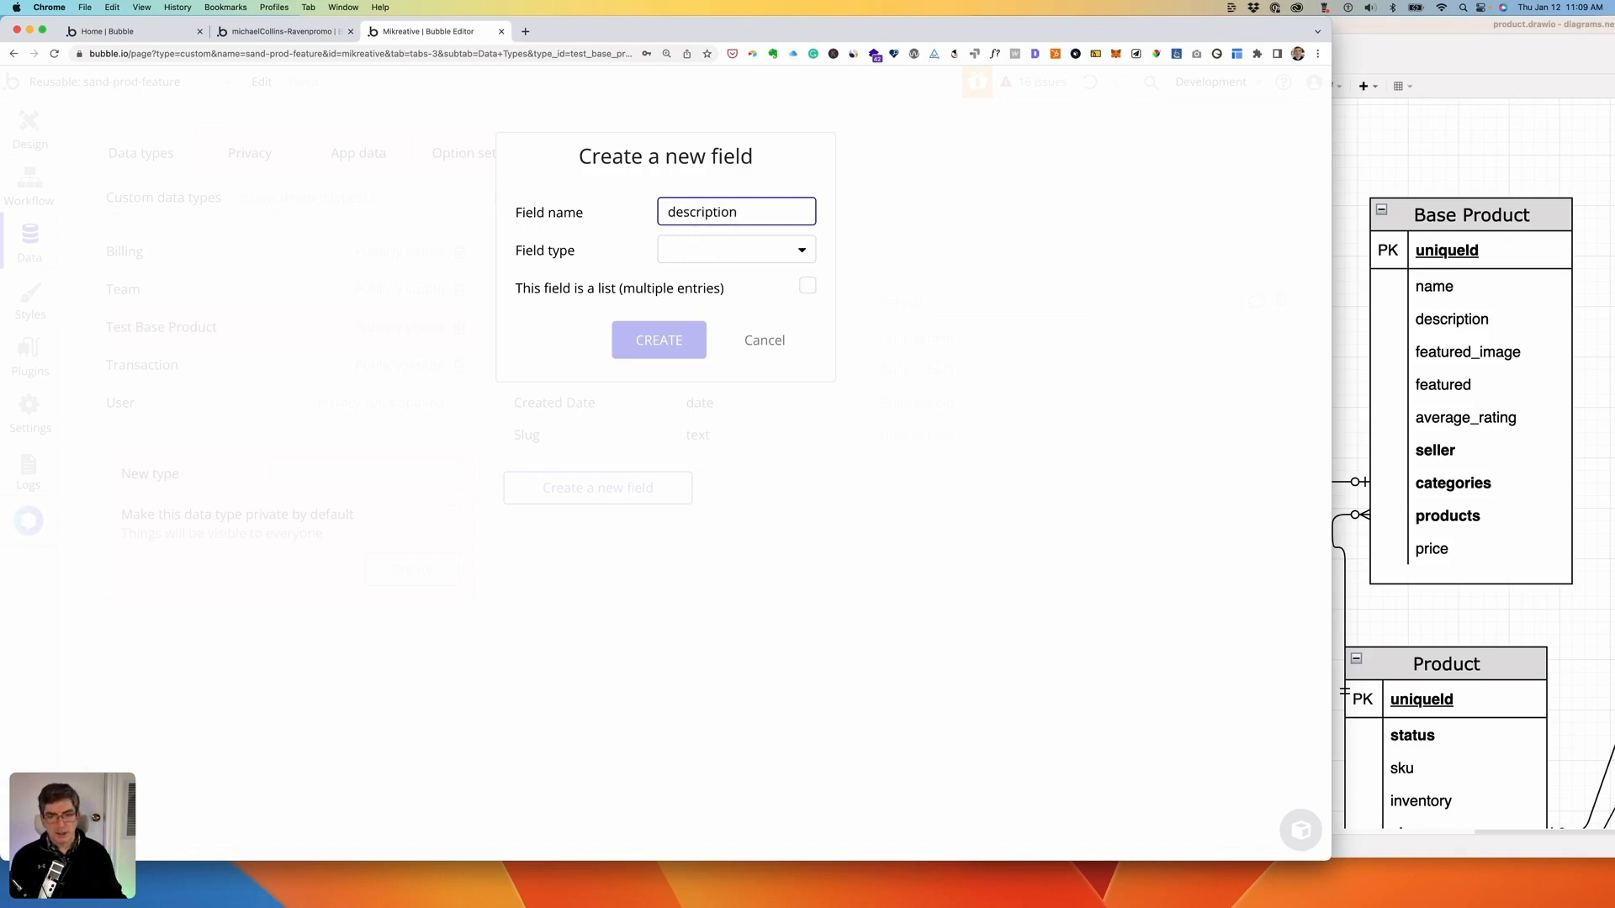
pyautogui.click(728, 251)
pyautogui.click(708, 279)
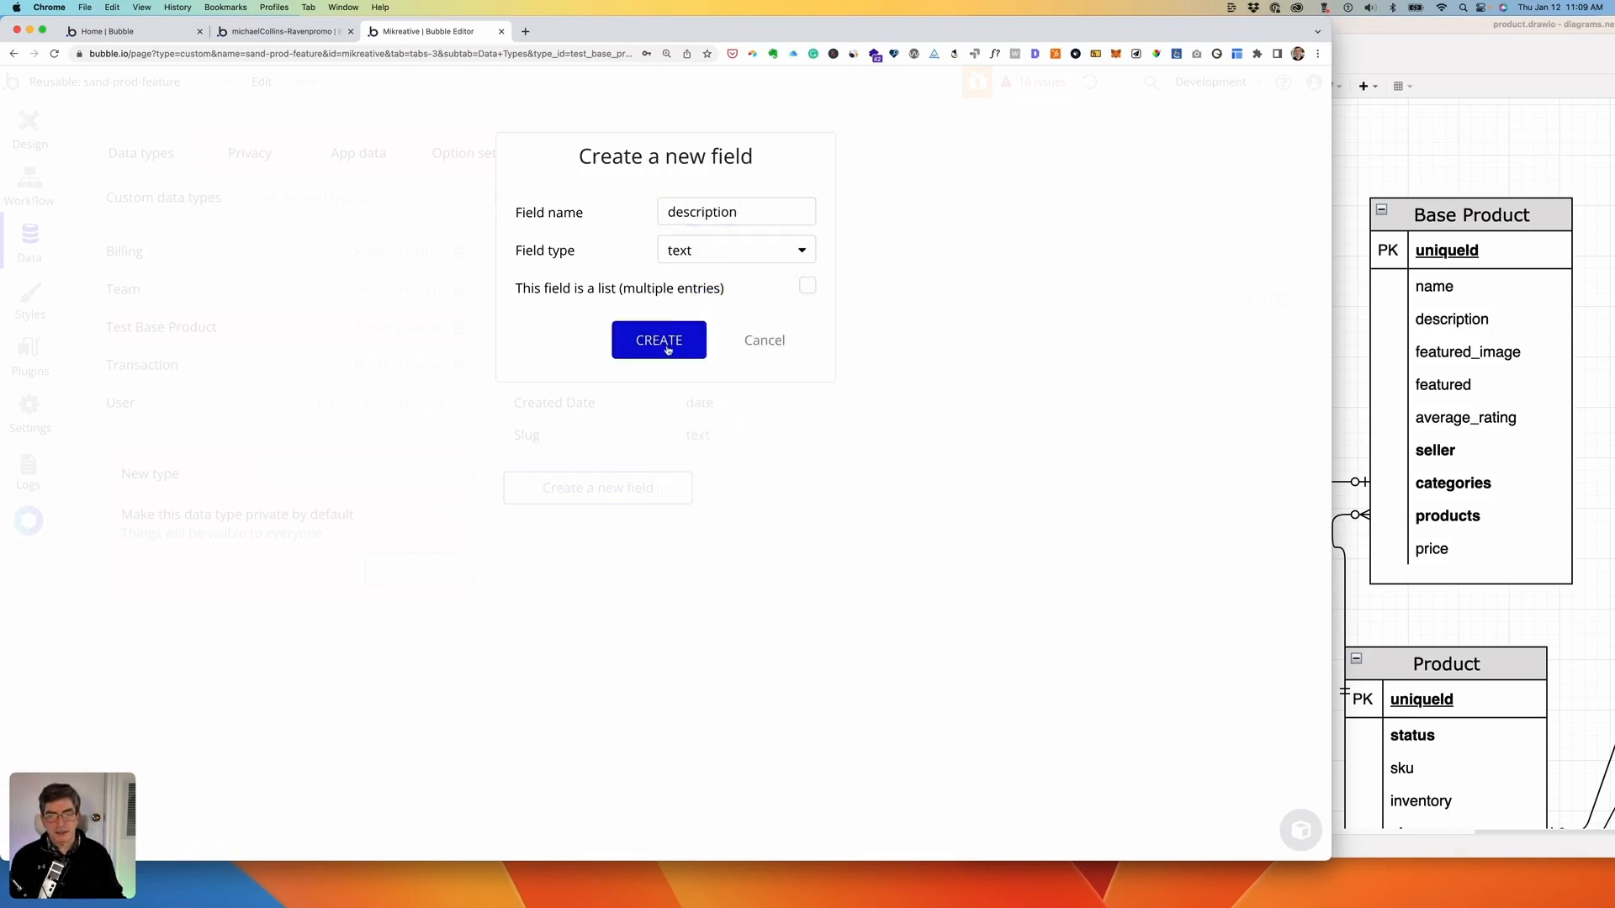
pyautogui.click(667, 346)
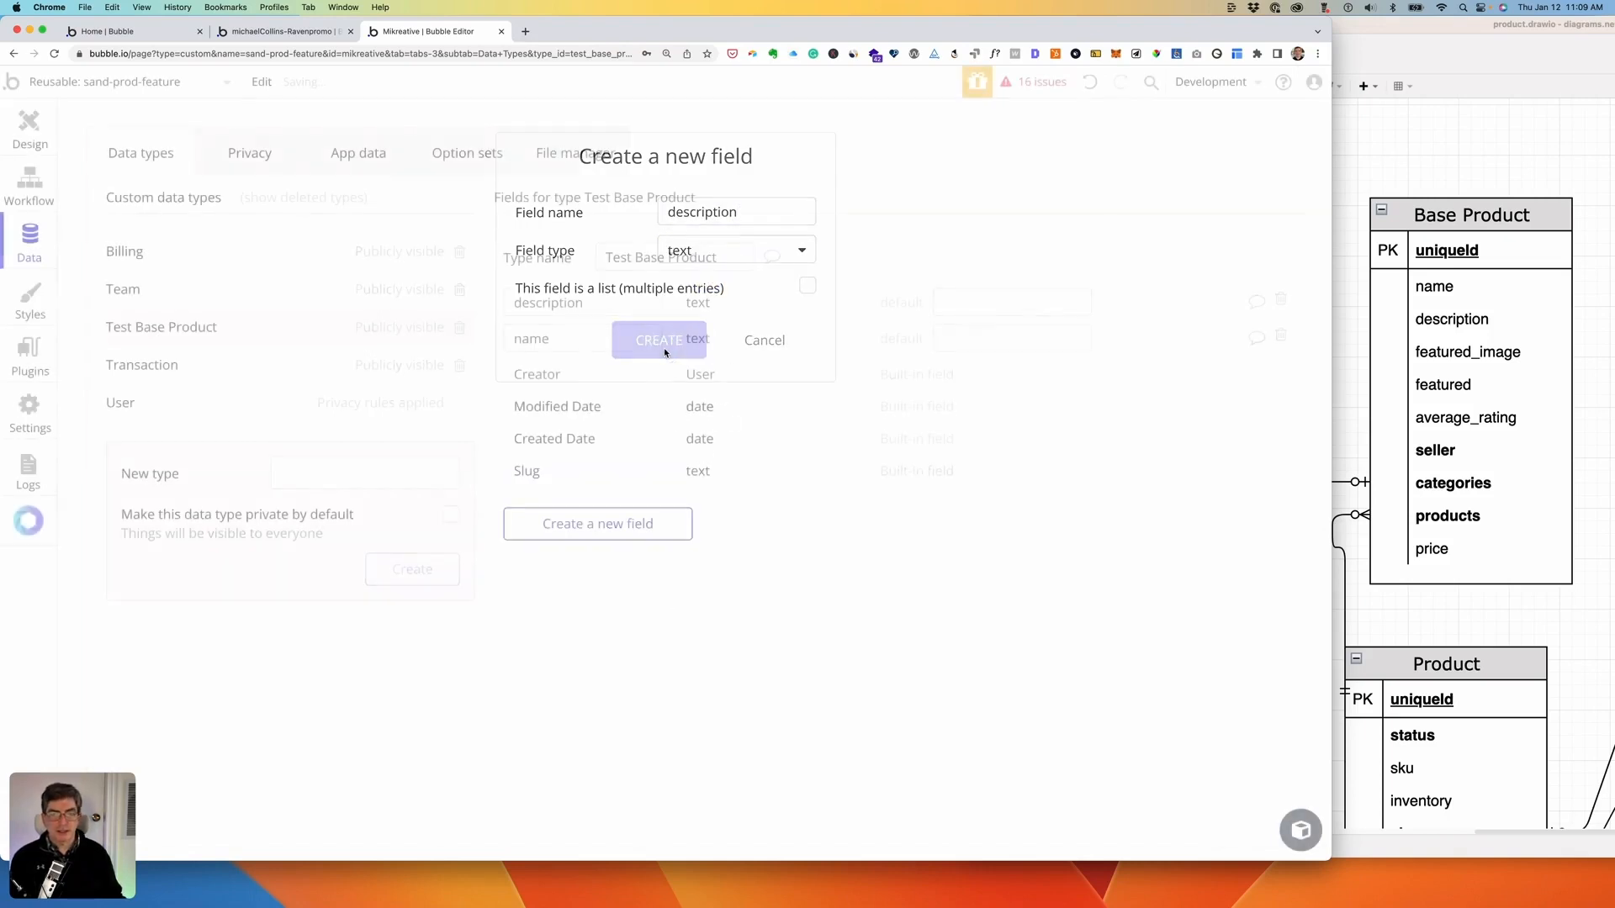
pyautogui.click(602, 540)
pyautogui.write('fe')
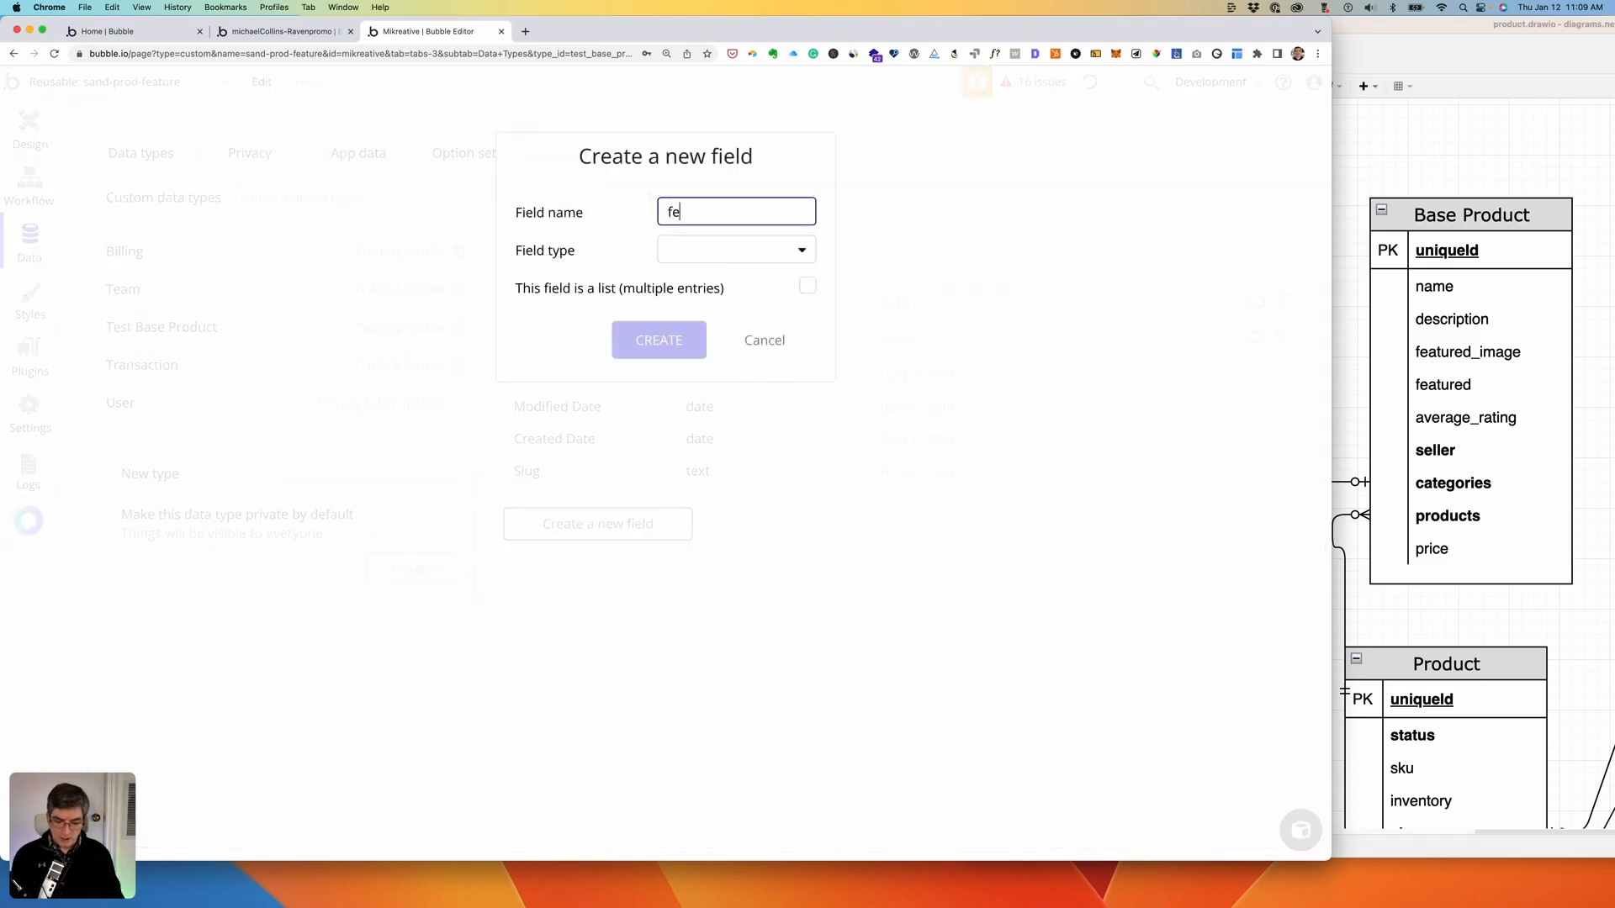
pyautogui.write('at')
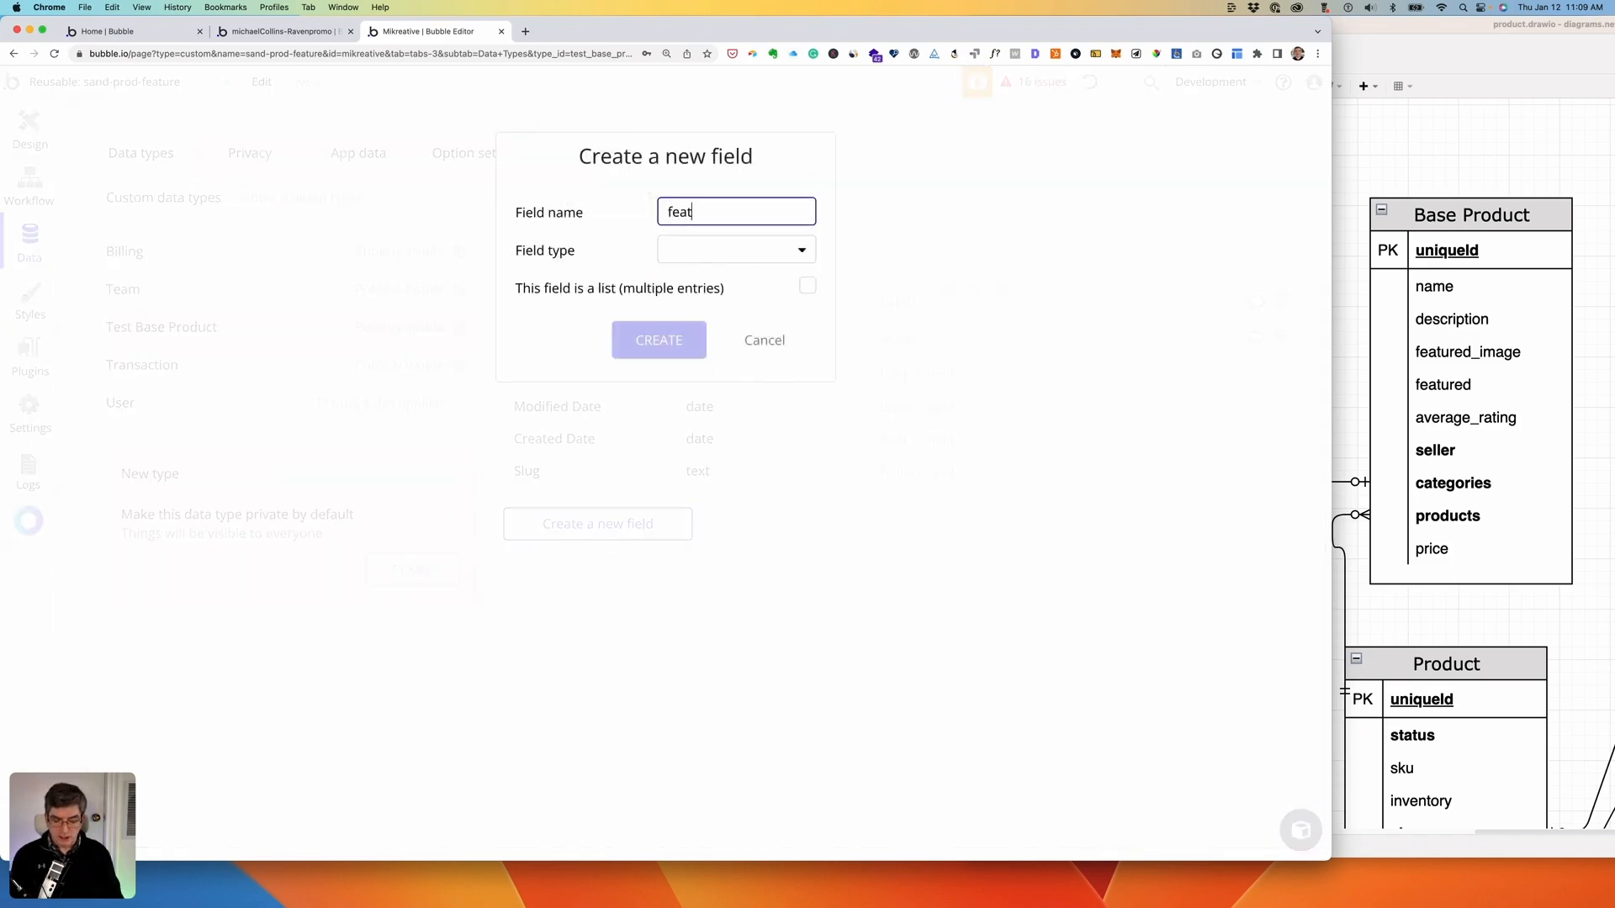
pyautogui.write('ured_image')
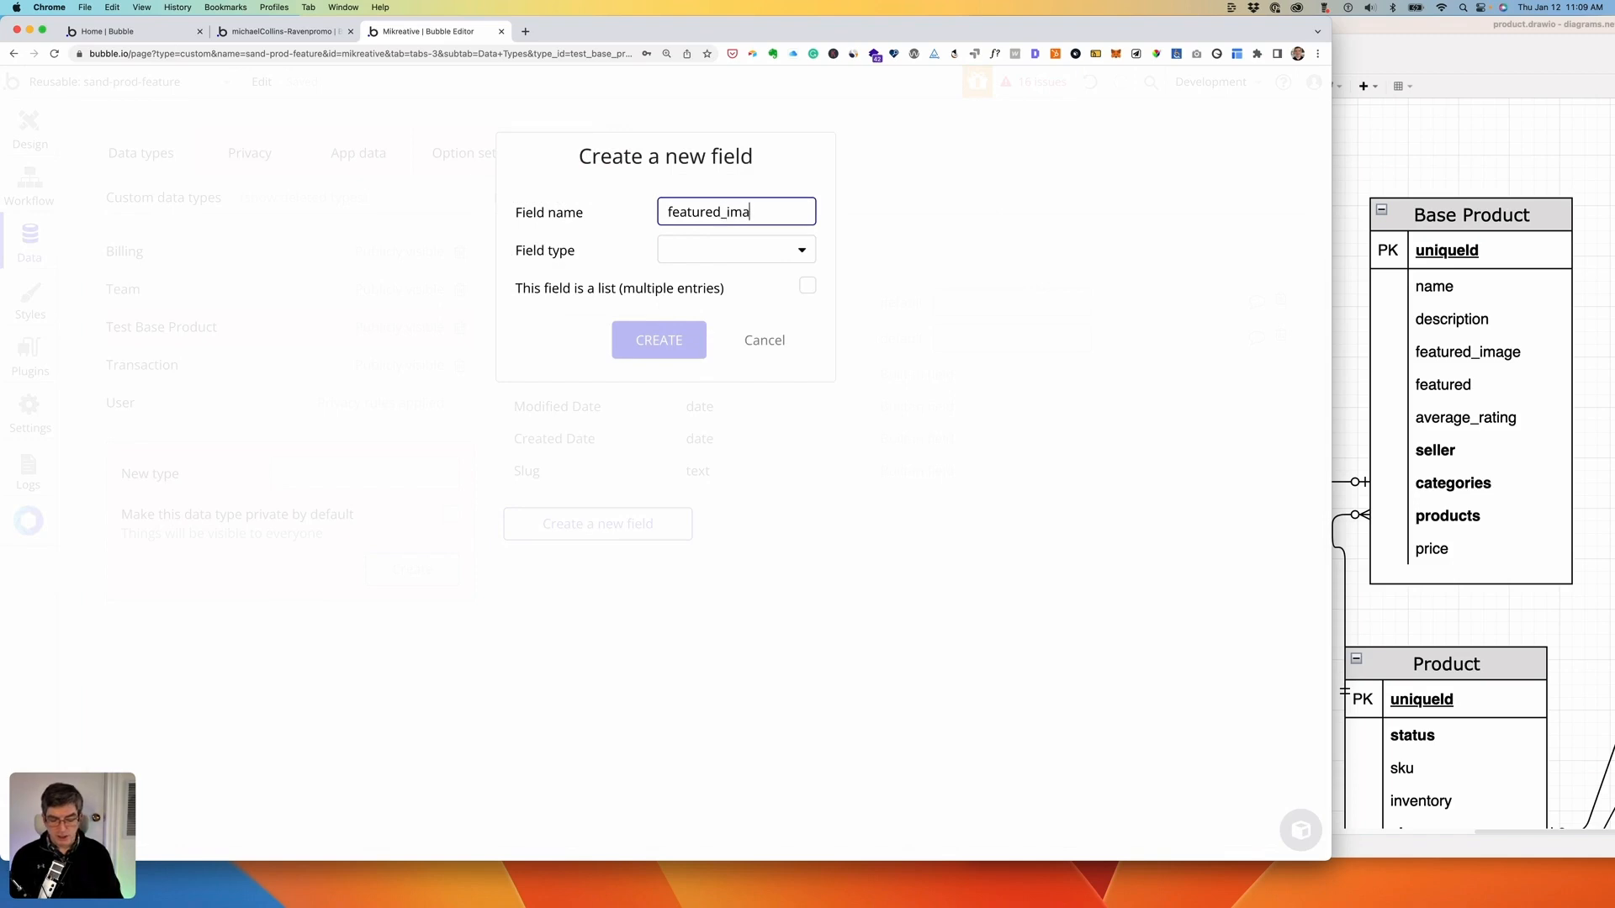
pyautogui.click(744, 248)
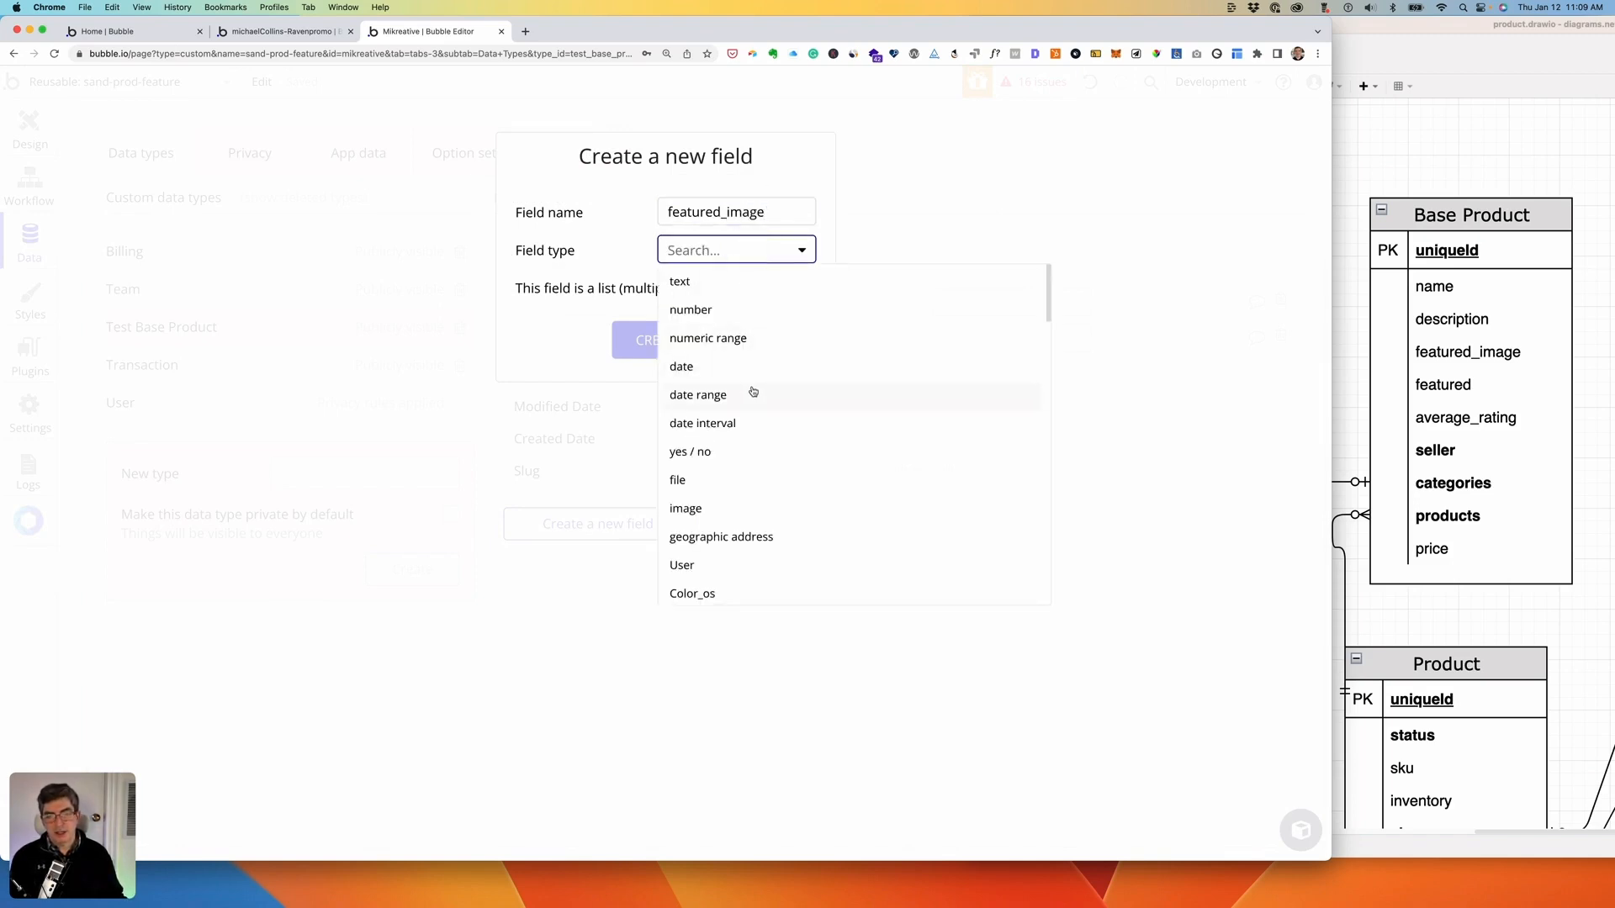
pyautogui.click(696, 508)
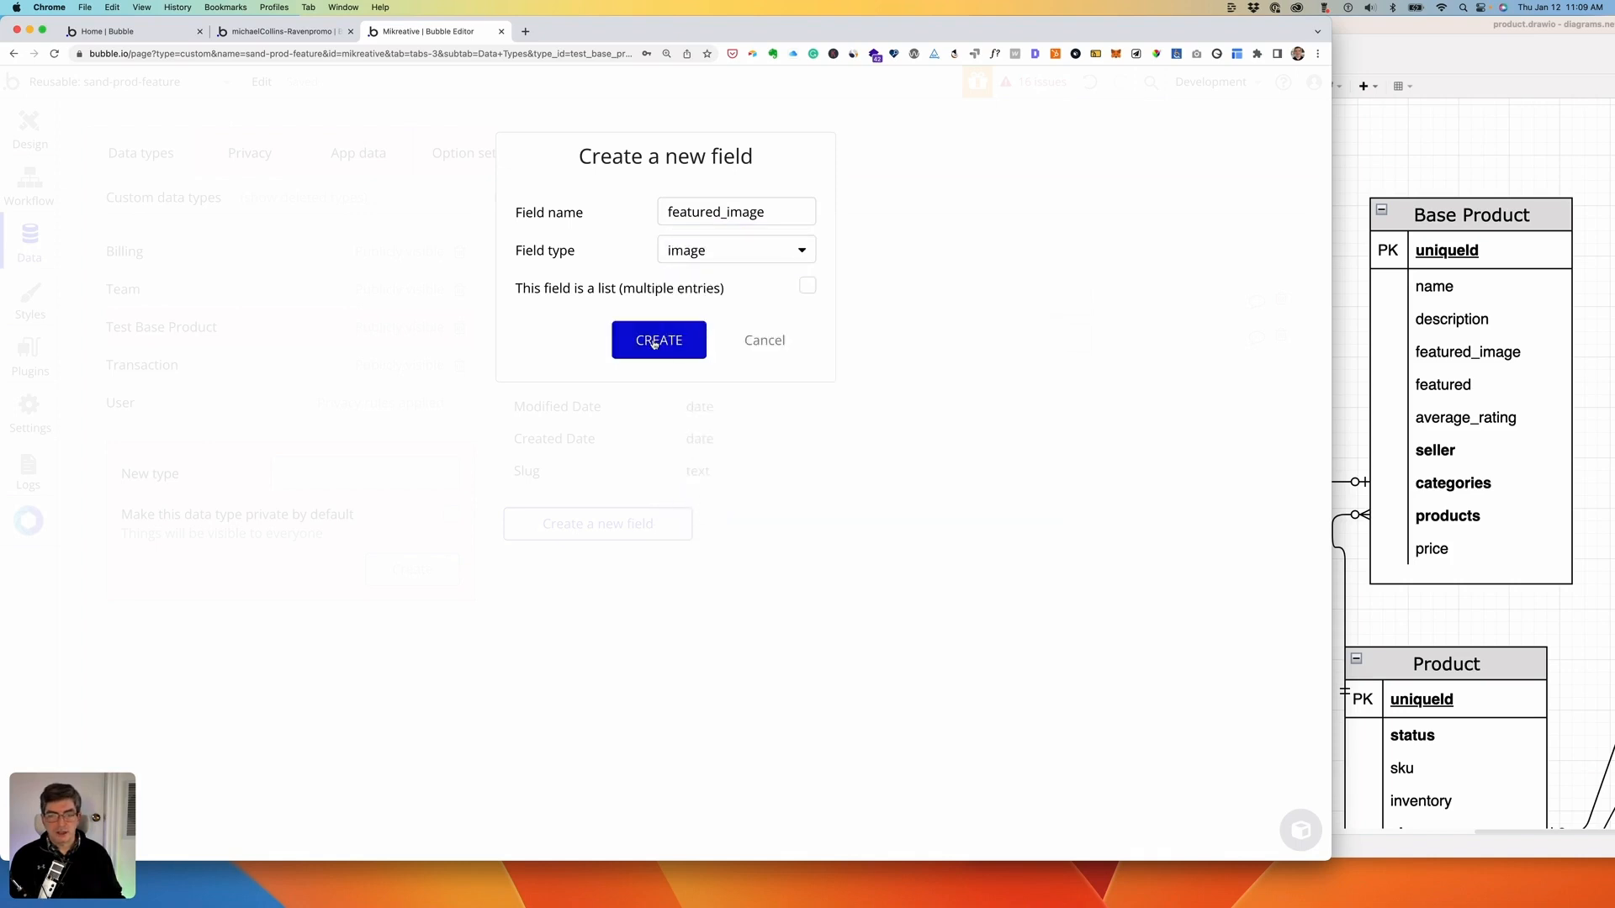
pyautogui.click(657, 341)
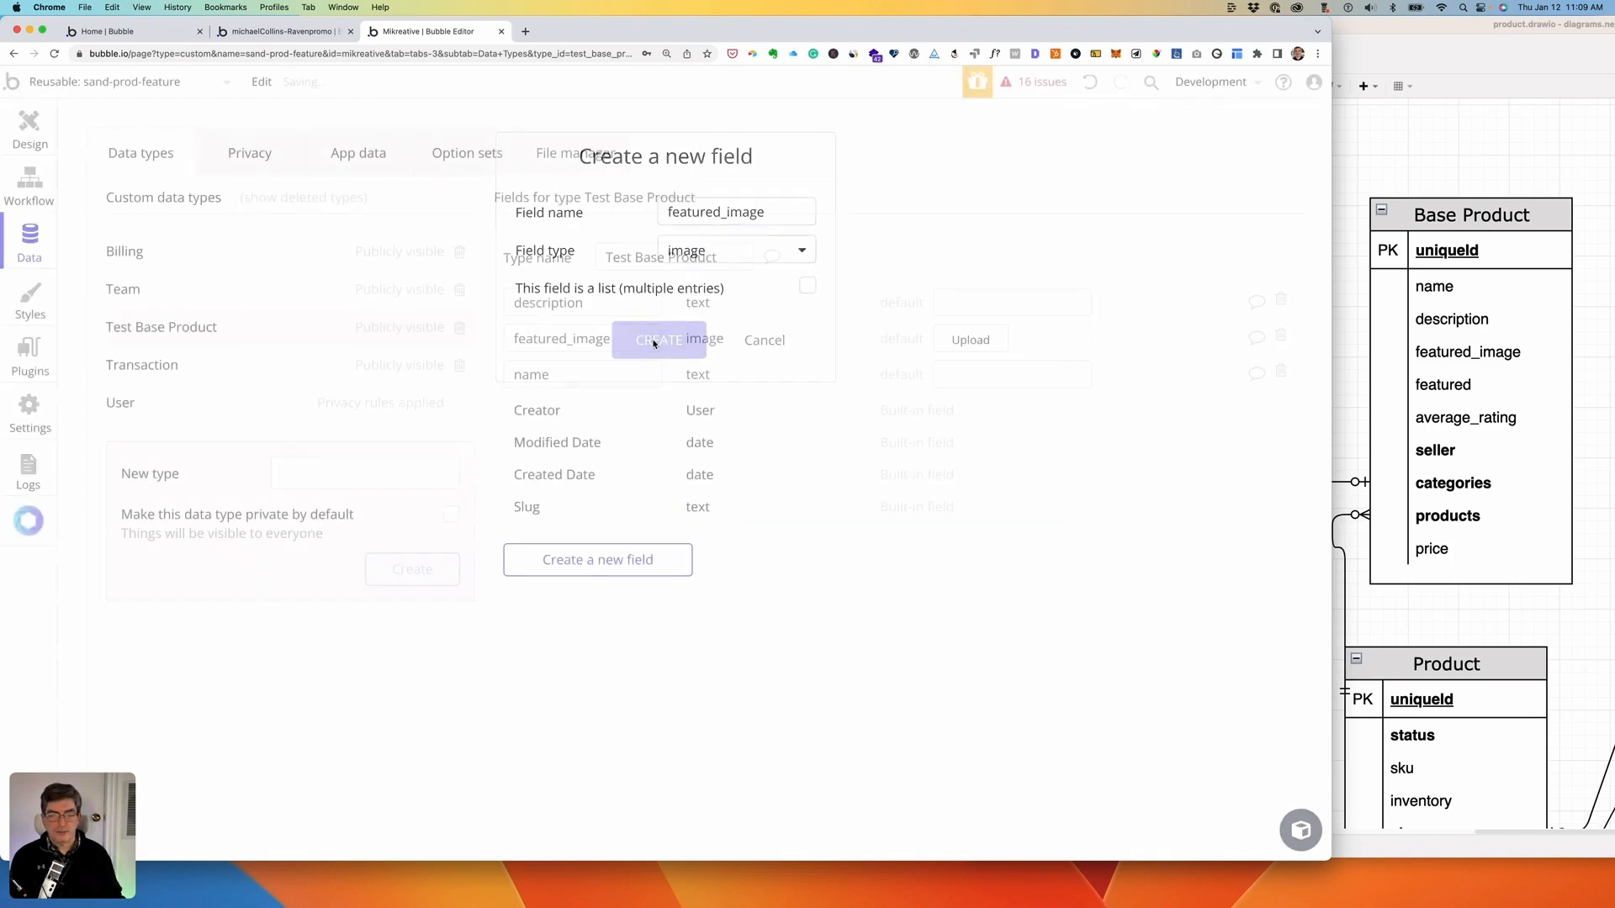
# - Add an average_rating number field to Test Base Product
pyautogui.click(571, 561)
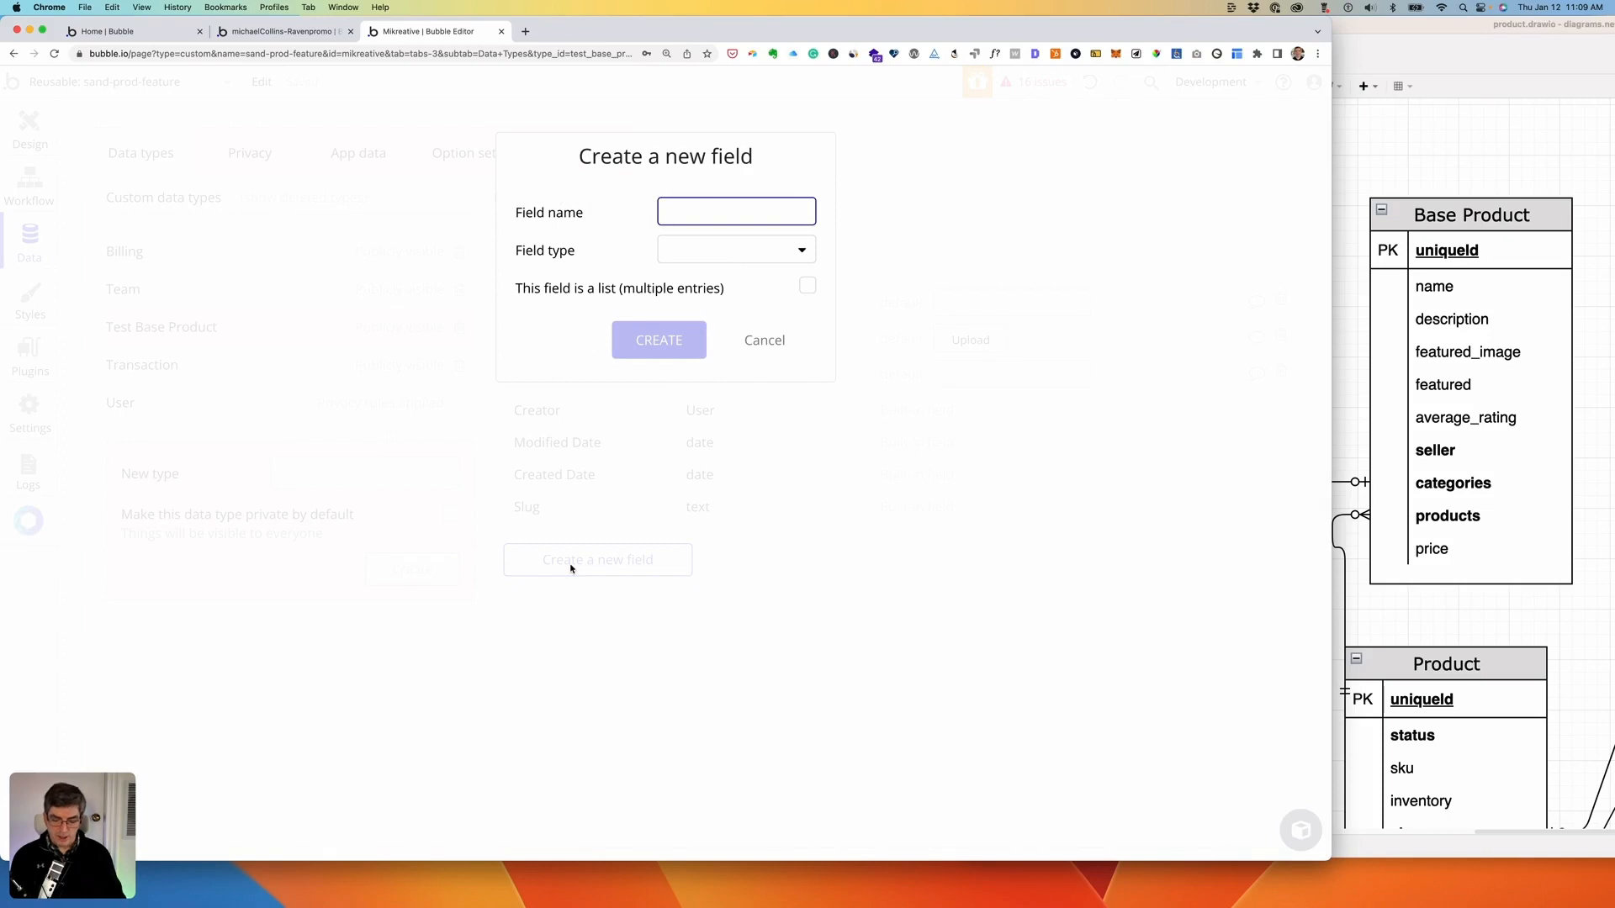
pyautogui.write('average')
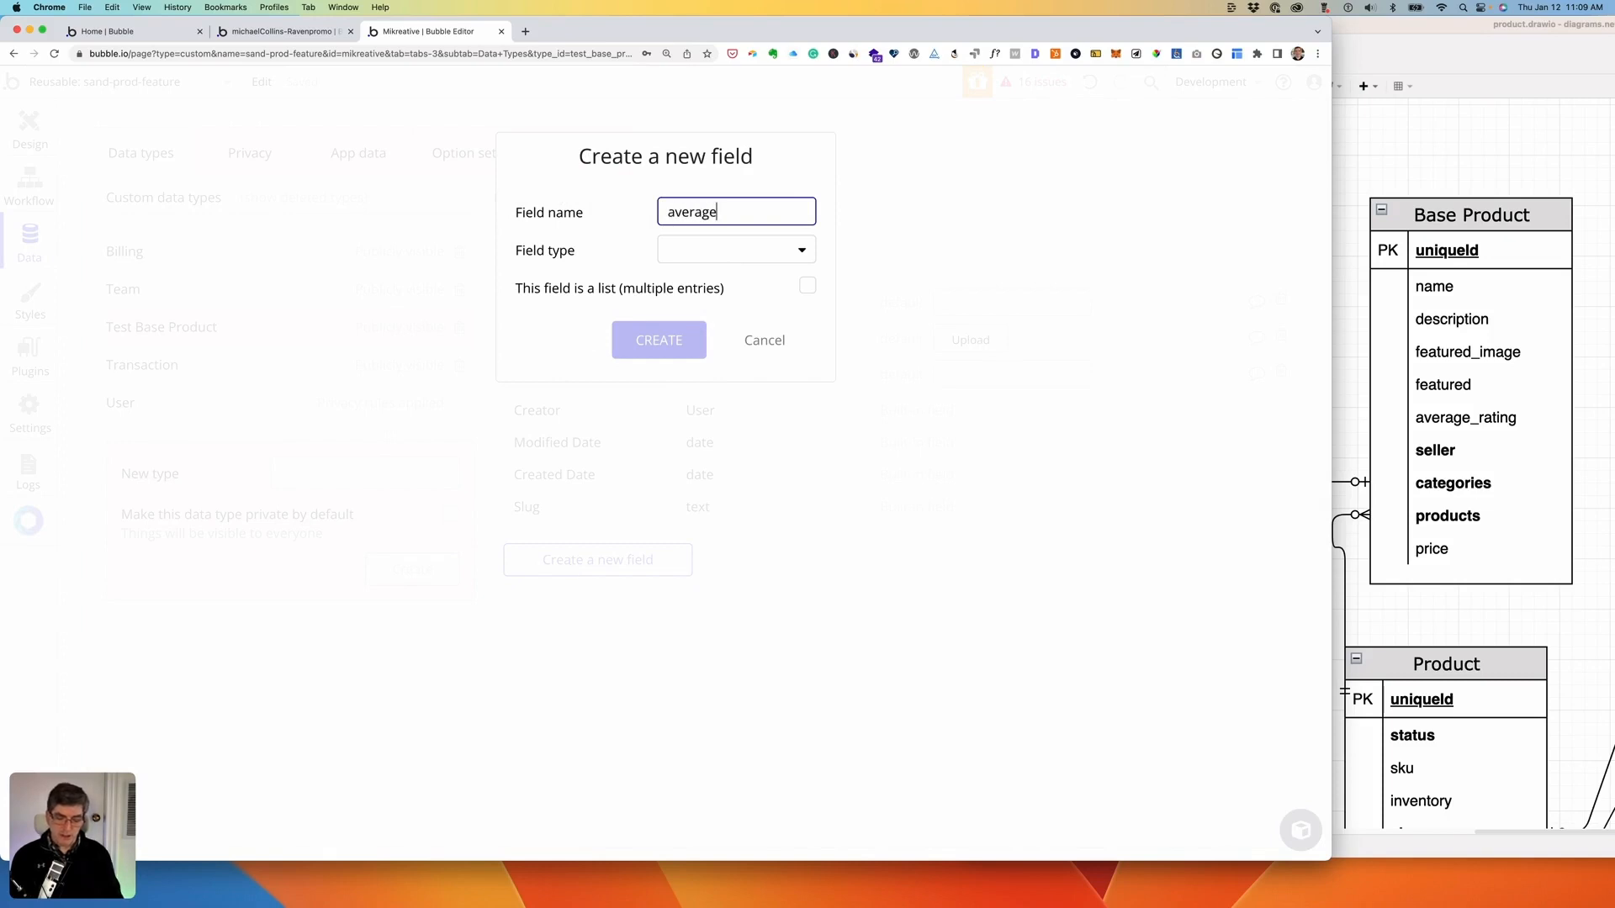
pyautogui.write('_ratin')
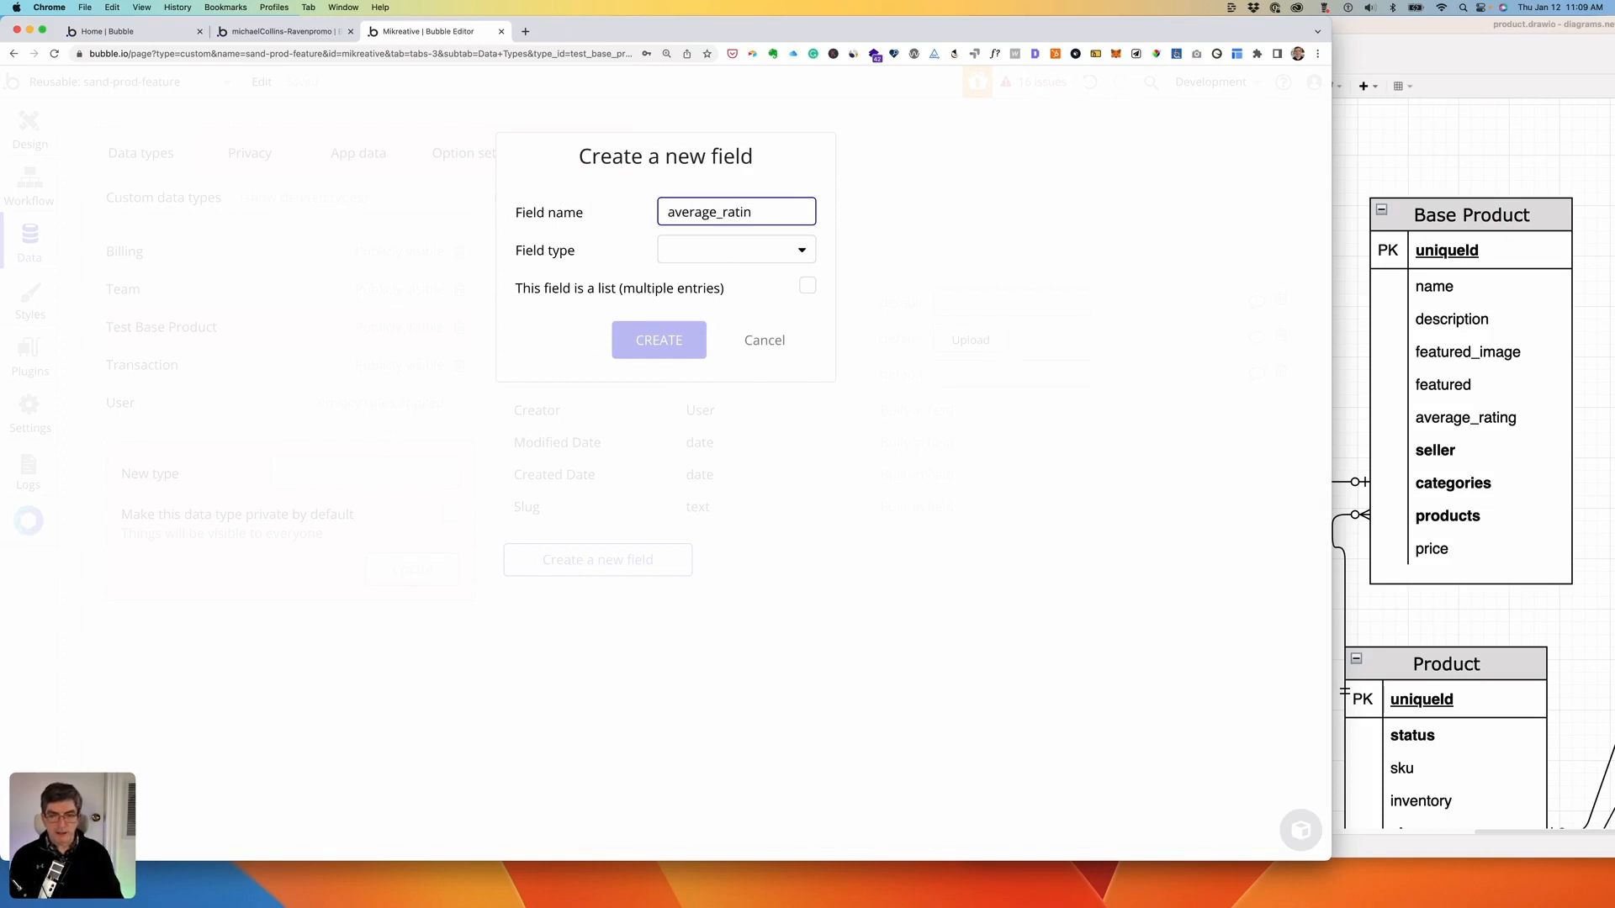
pyautogui.write('g')
pyautogui.click(719, 253)
pyautogui.click(703, 308)
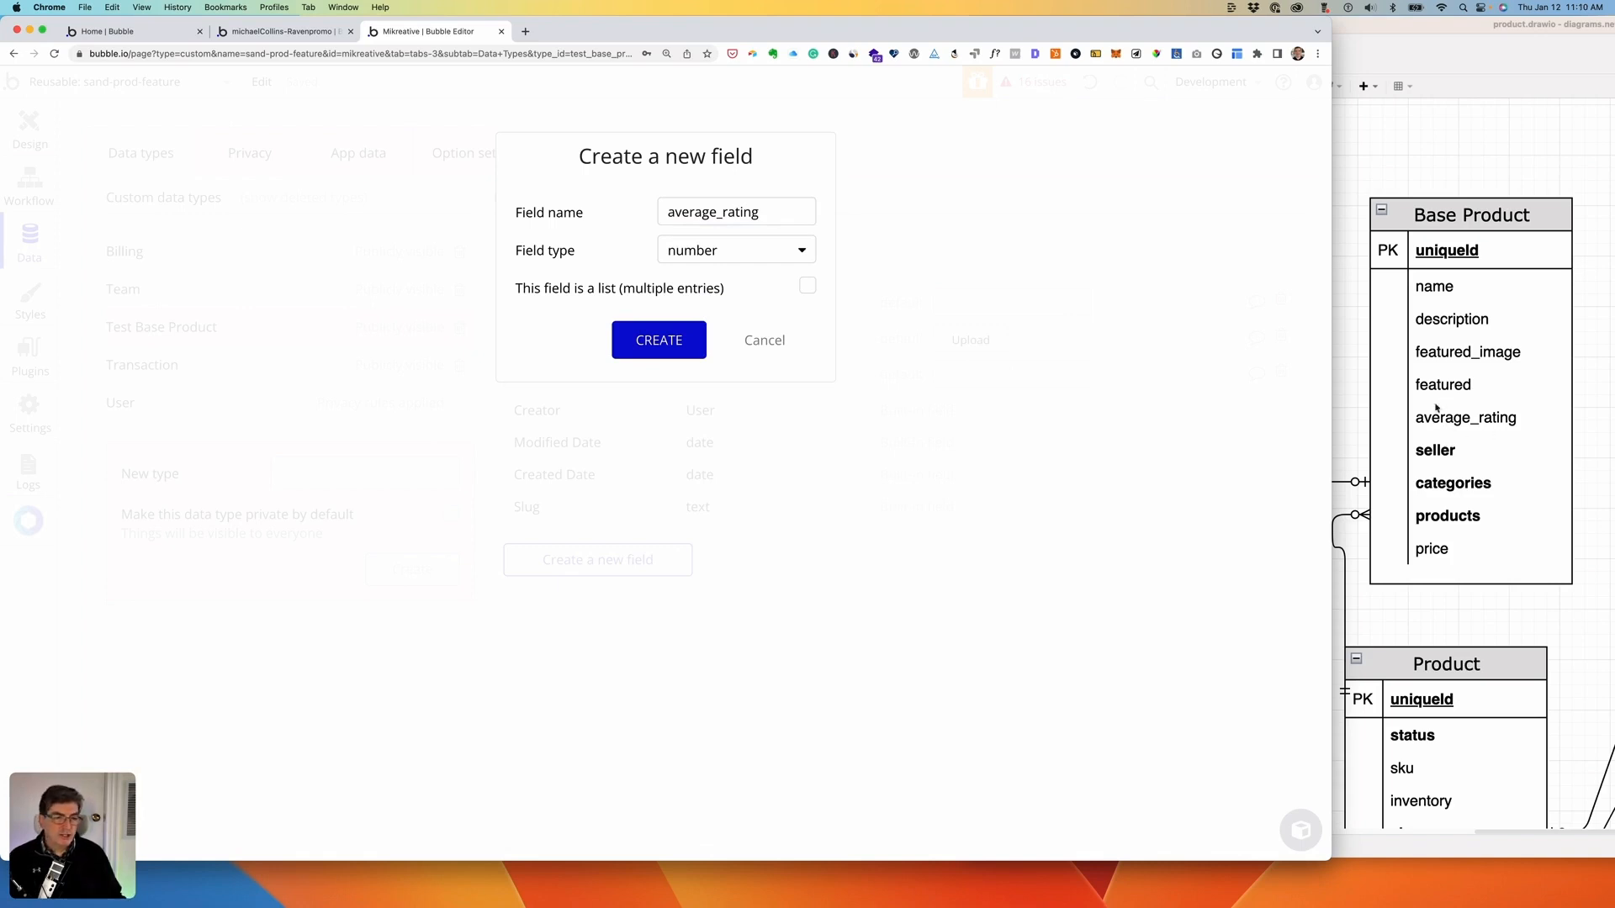
pyautogui.scroll(-5, 1476, 439)
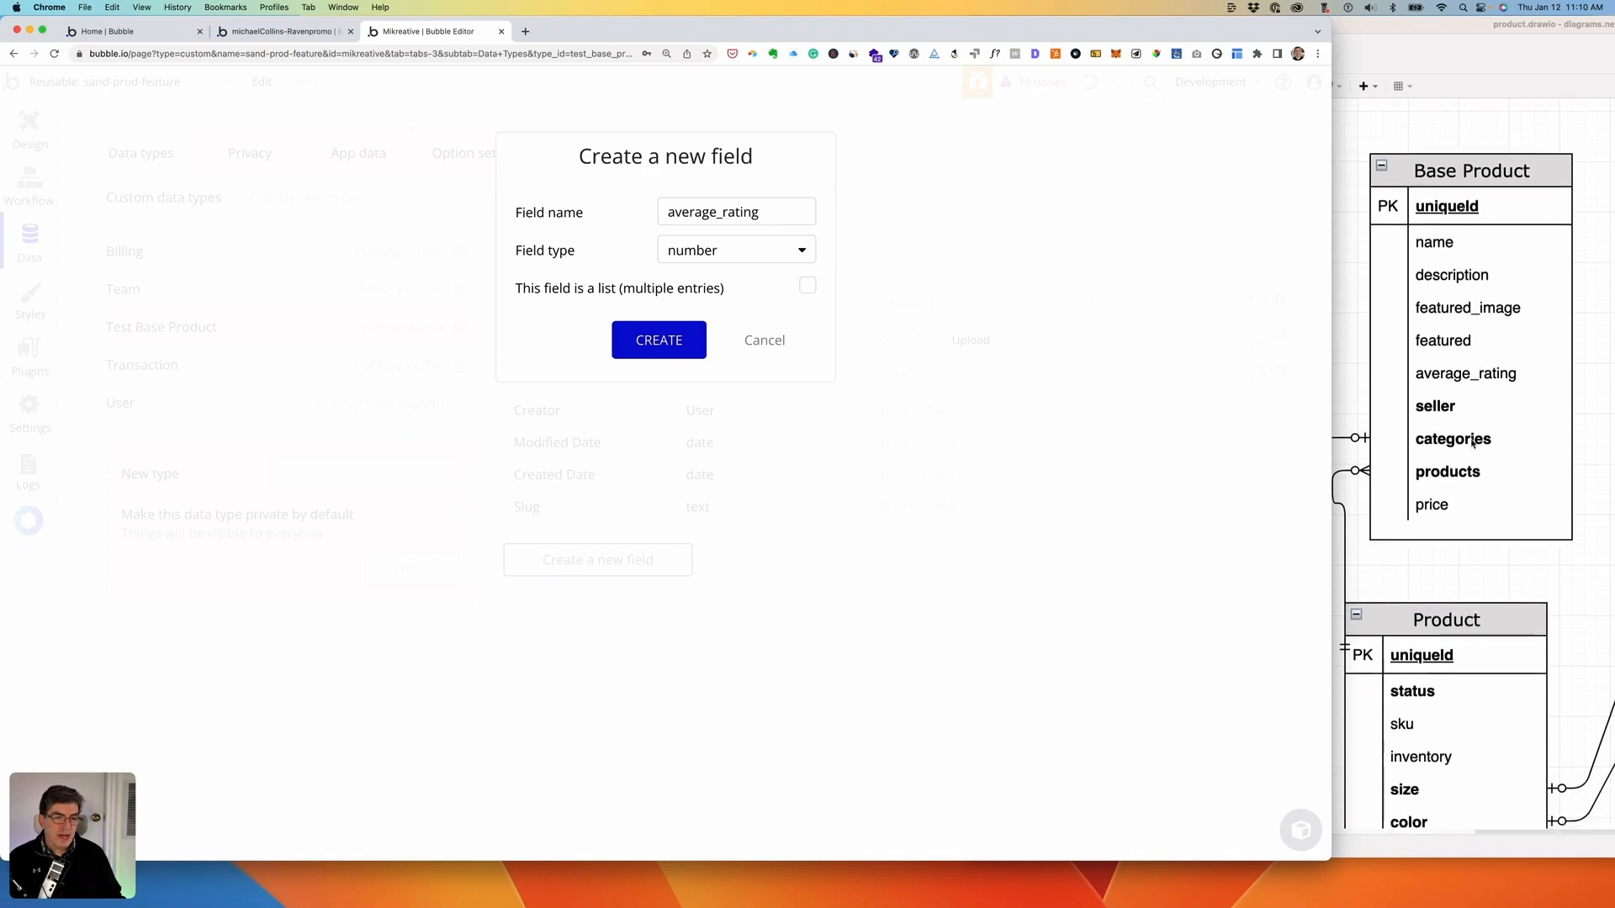
pyautogui.scroll(-3, 1472, 445)
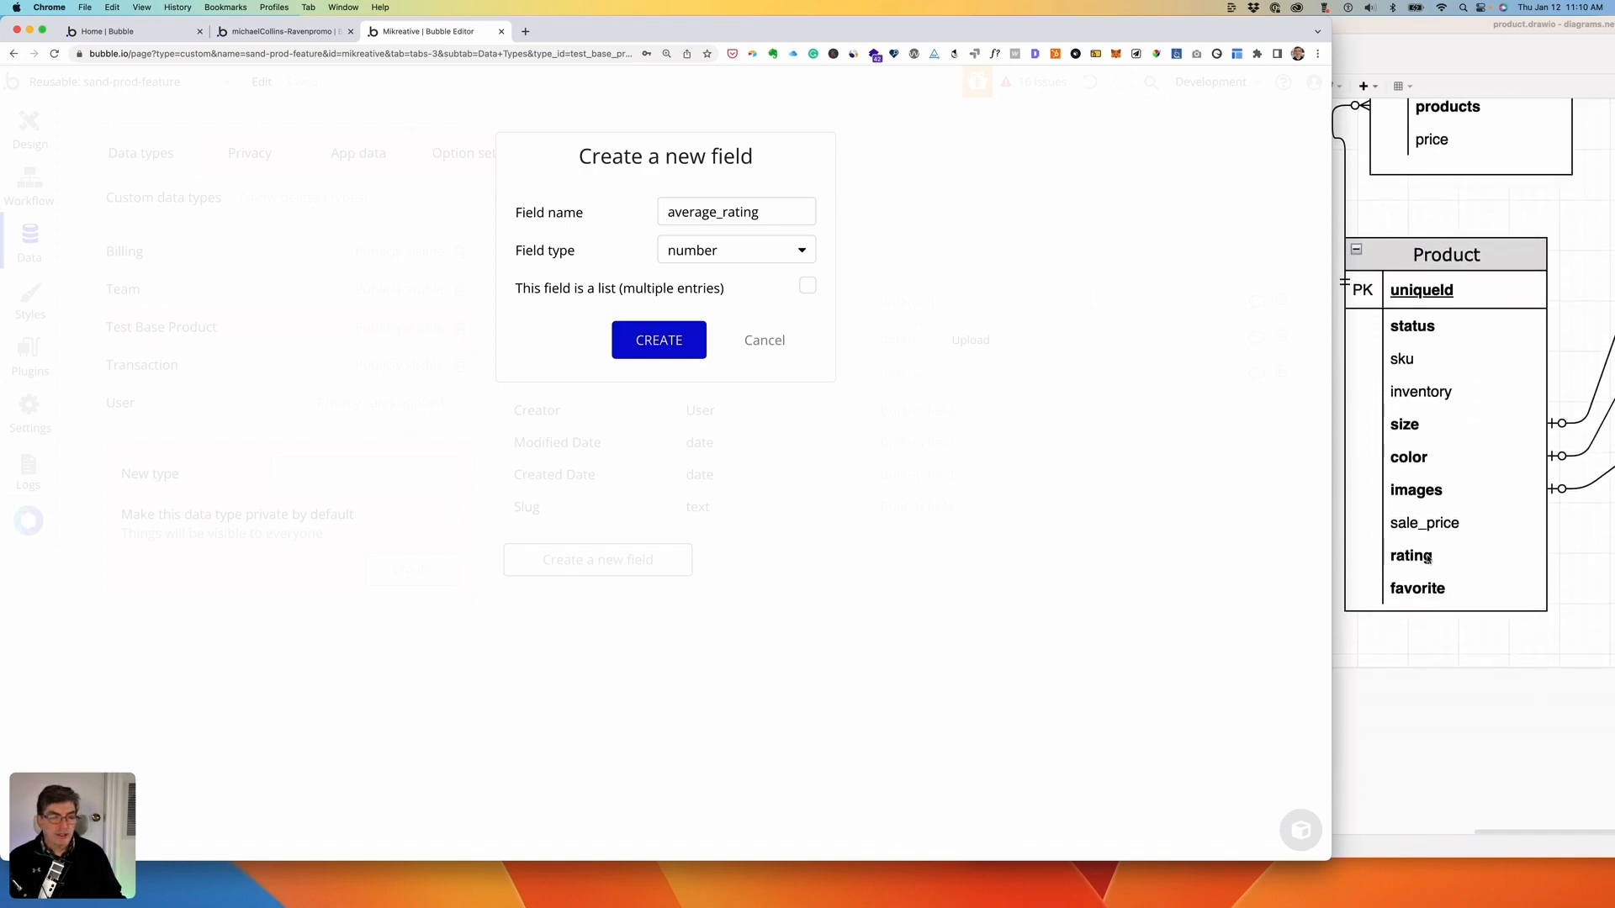
pyautogui.scroll(1, 1427, 547)
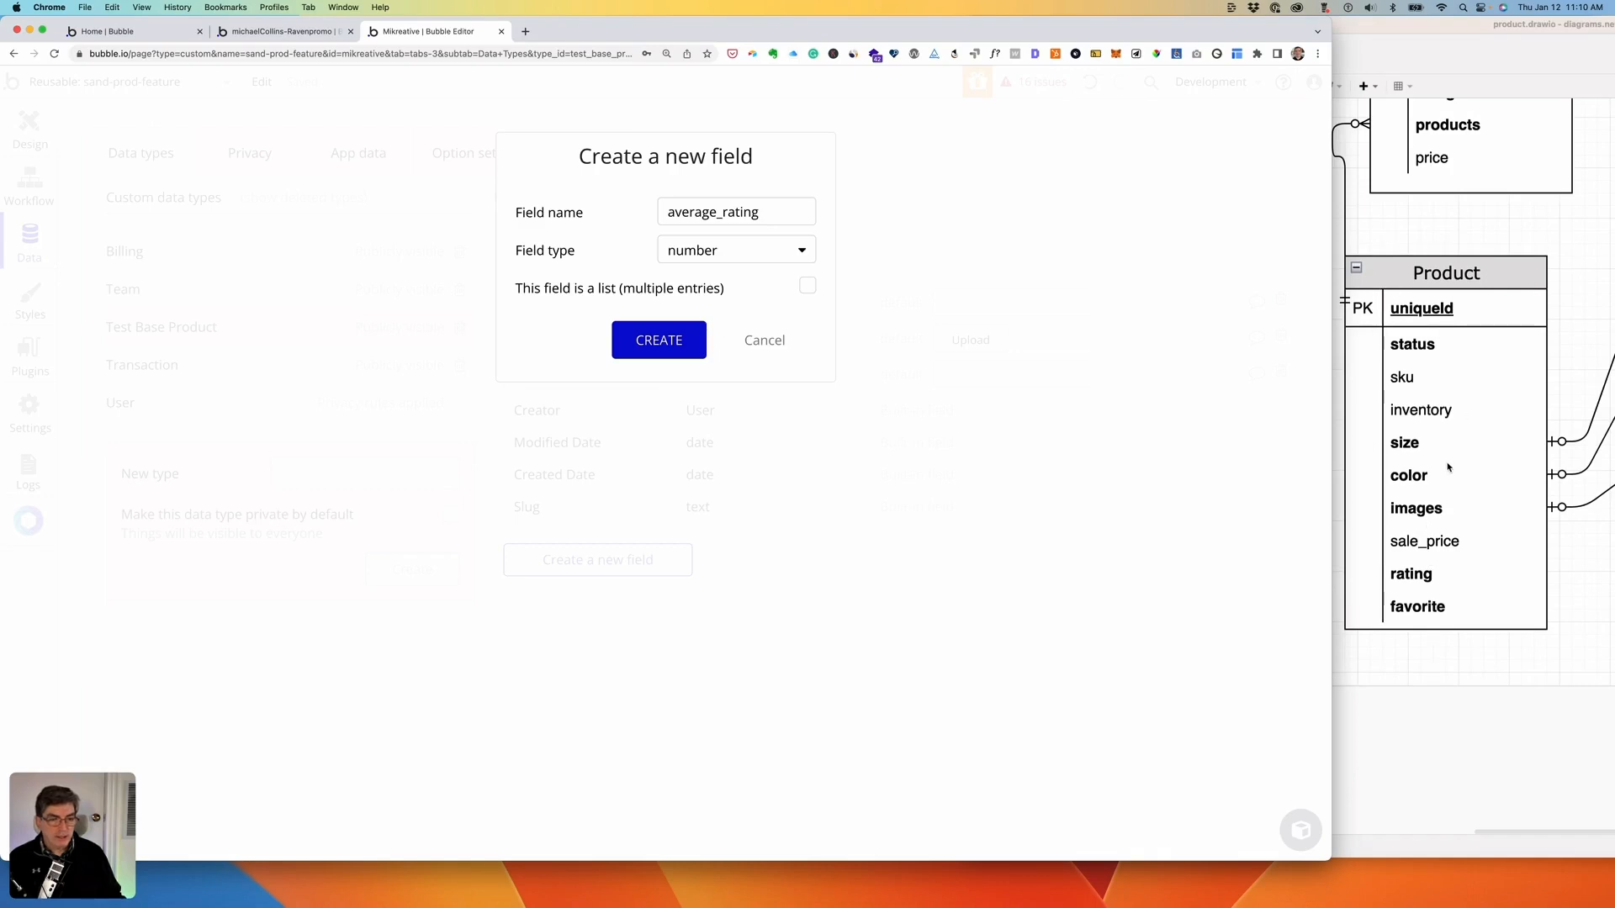
pyautogui.scroll(5, 1476, 402)
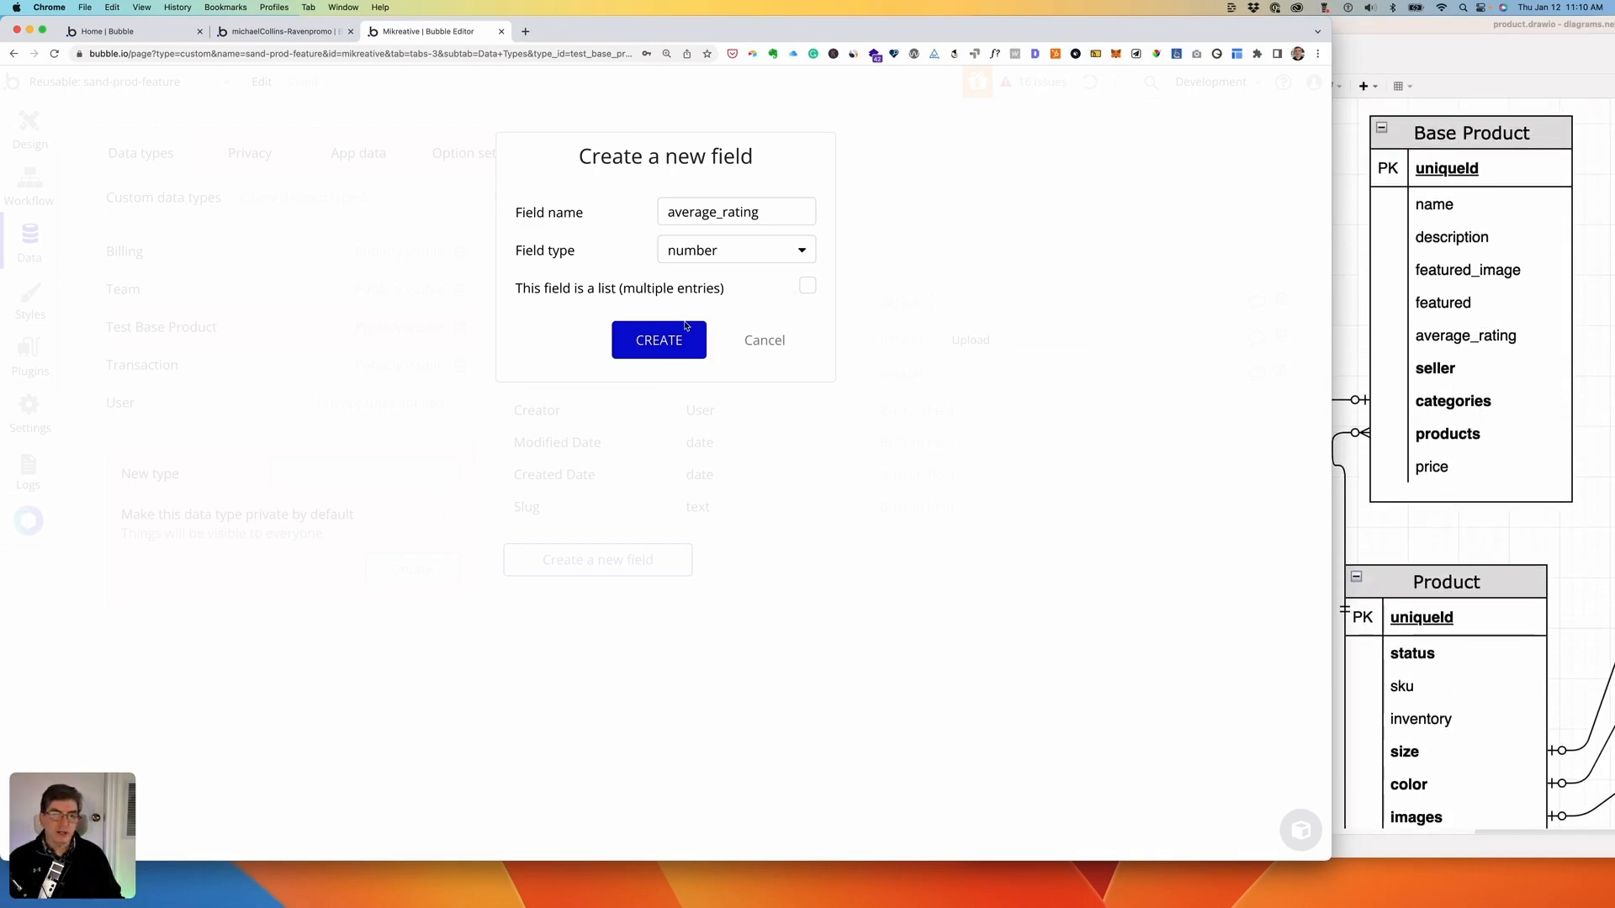
pyautogui.click(658, 341)
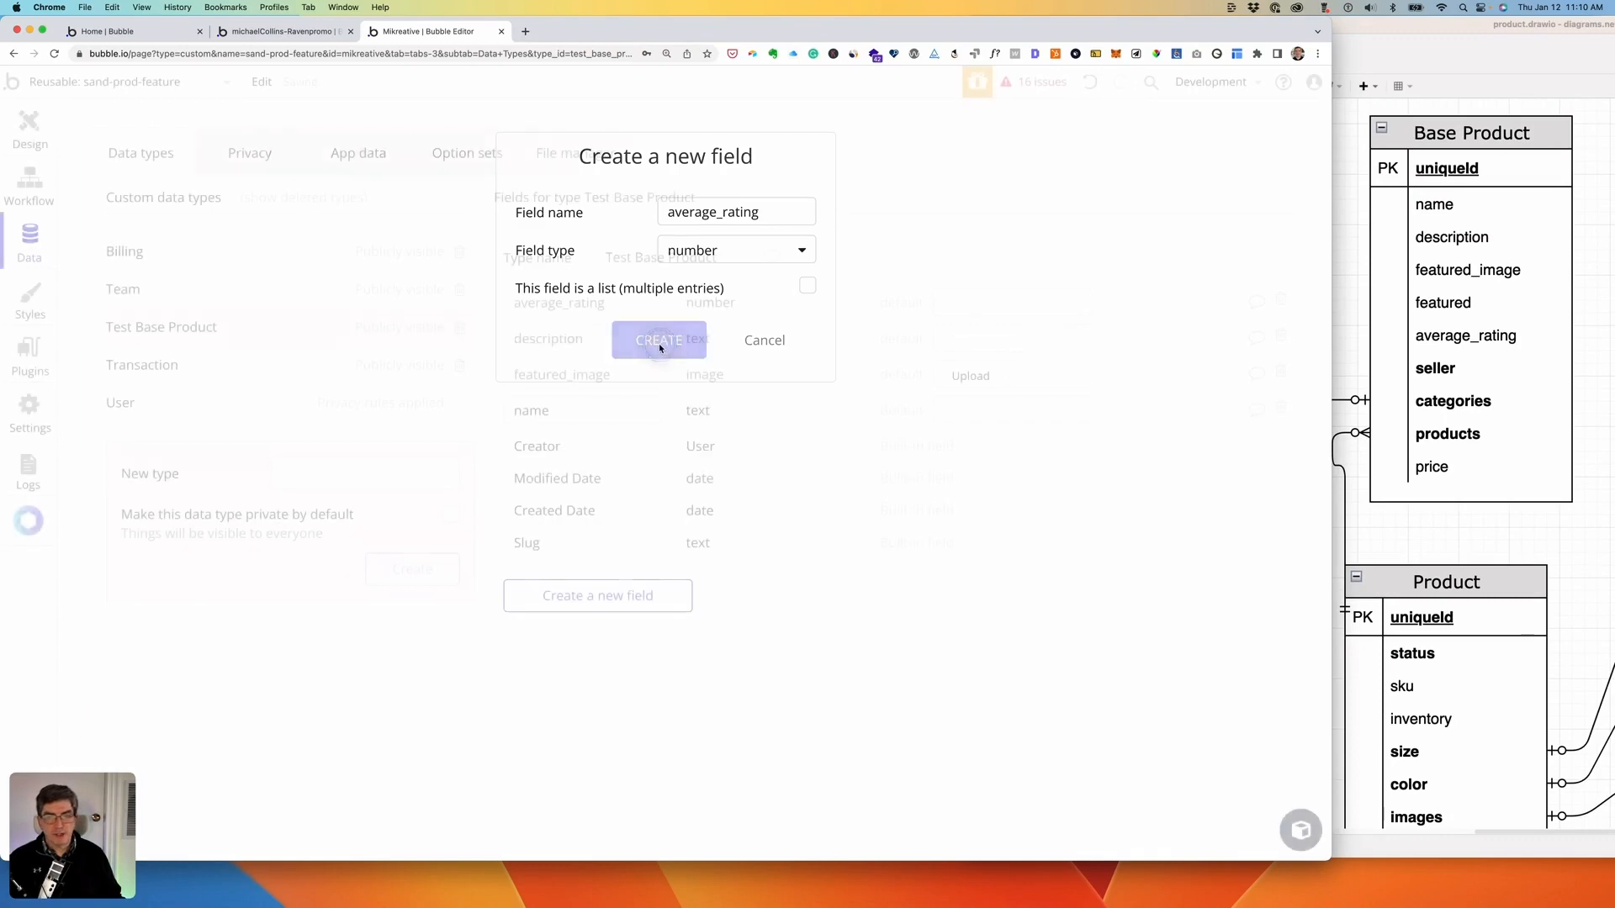
# - Add a seller field of type User to Test Base Product
pyautogui.click(566, 594)
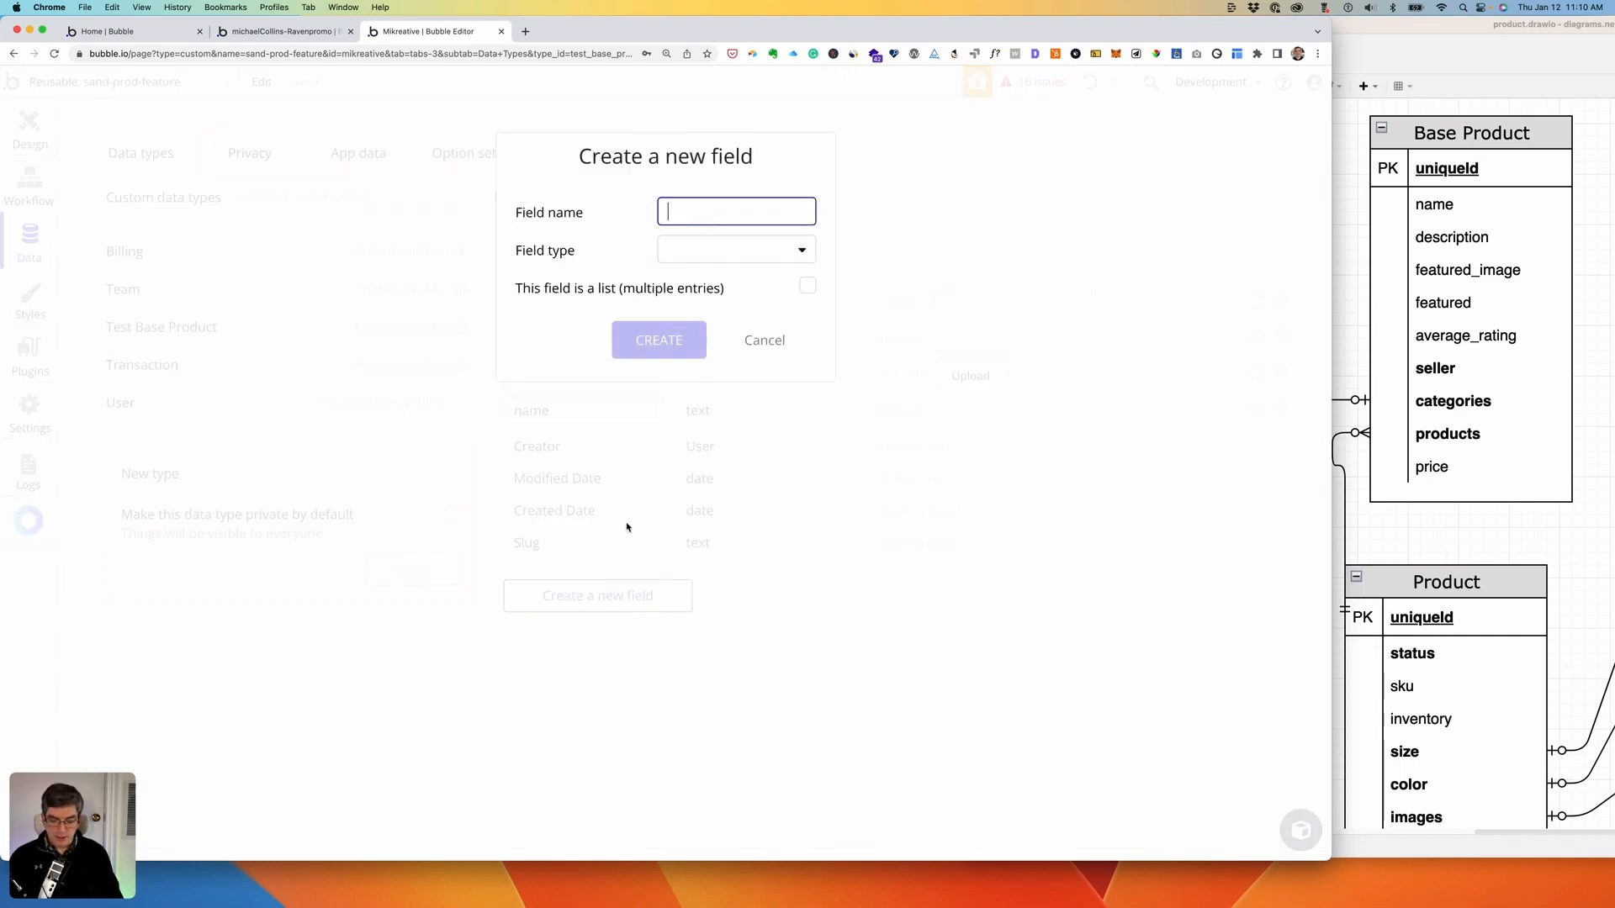
pyautogui.write('seller')
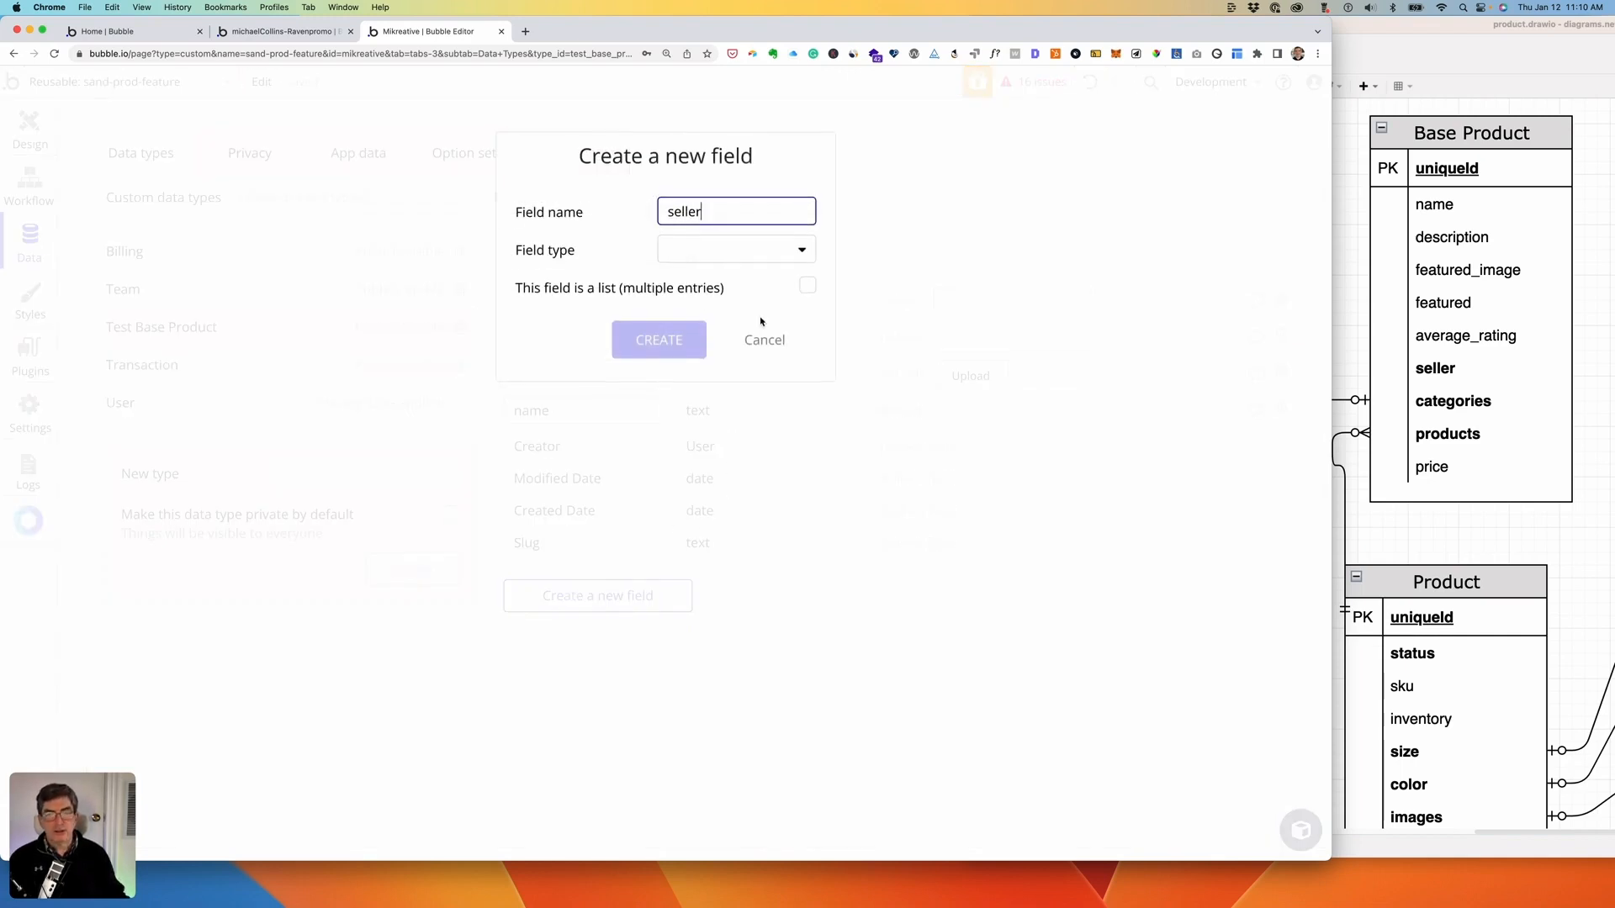
pyautogui.press('Tab')
pyautogui.click(714, 565)
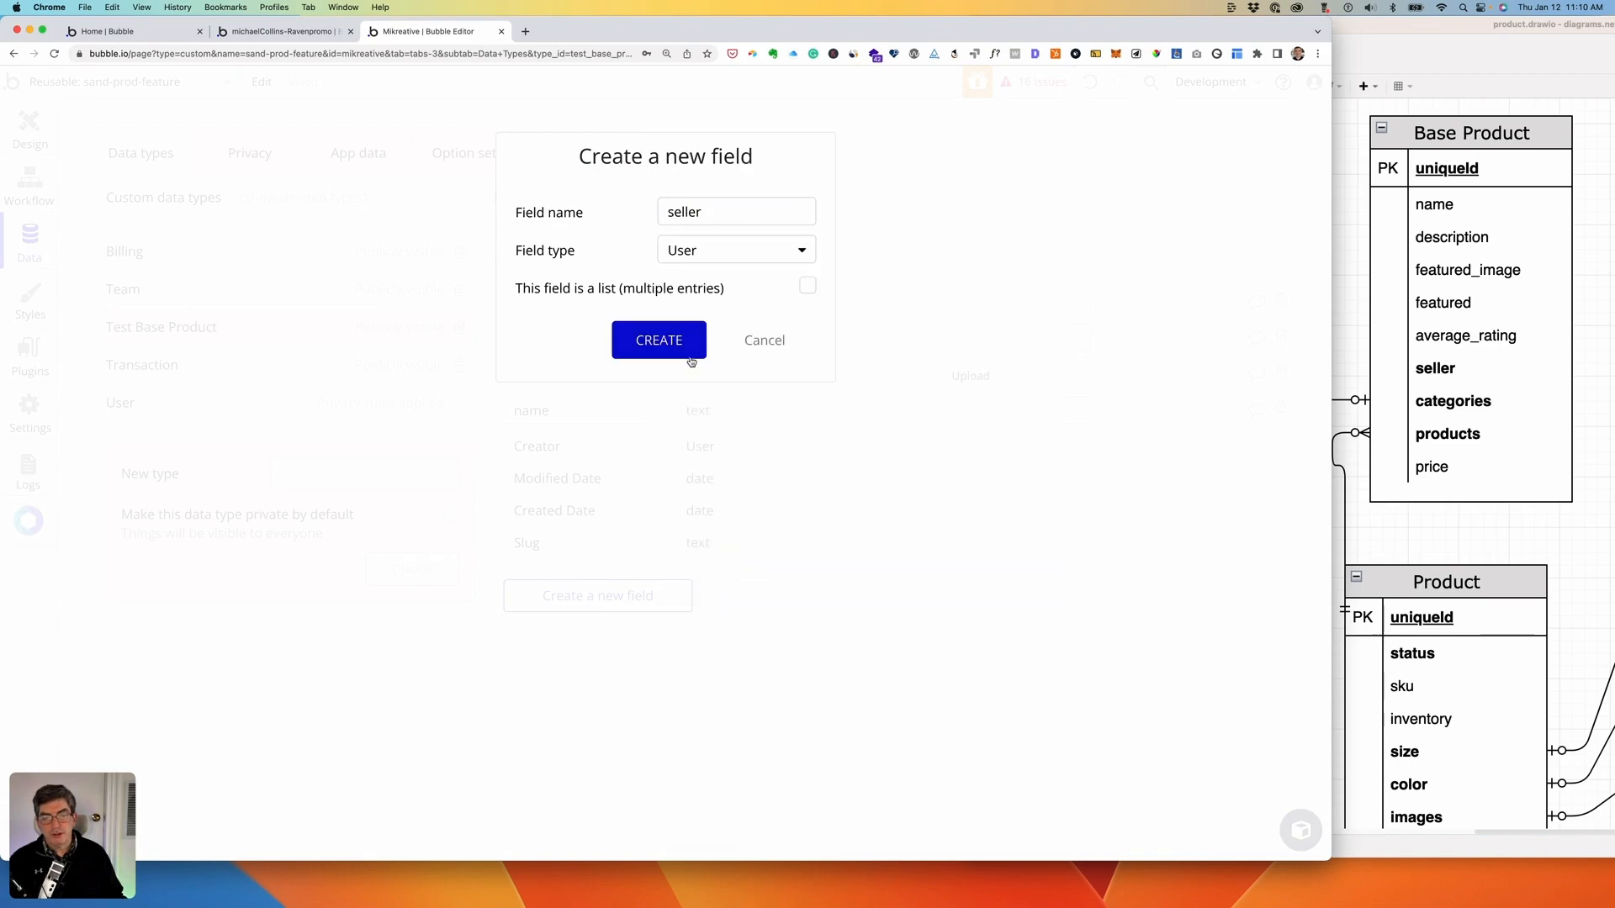
pyautogui.click(647, 336)
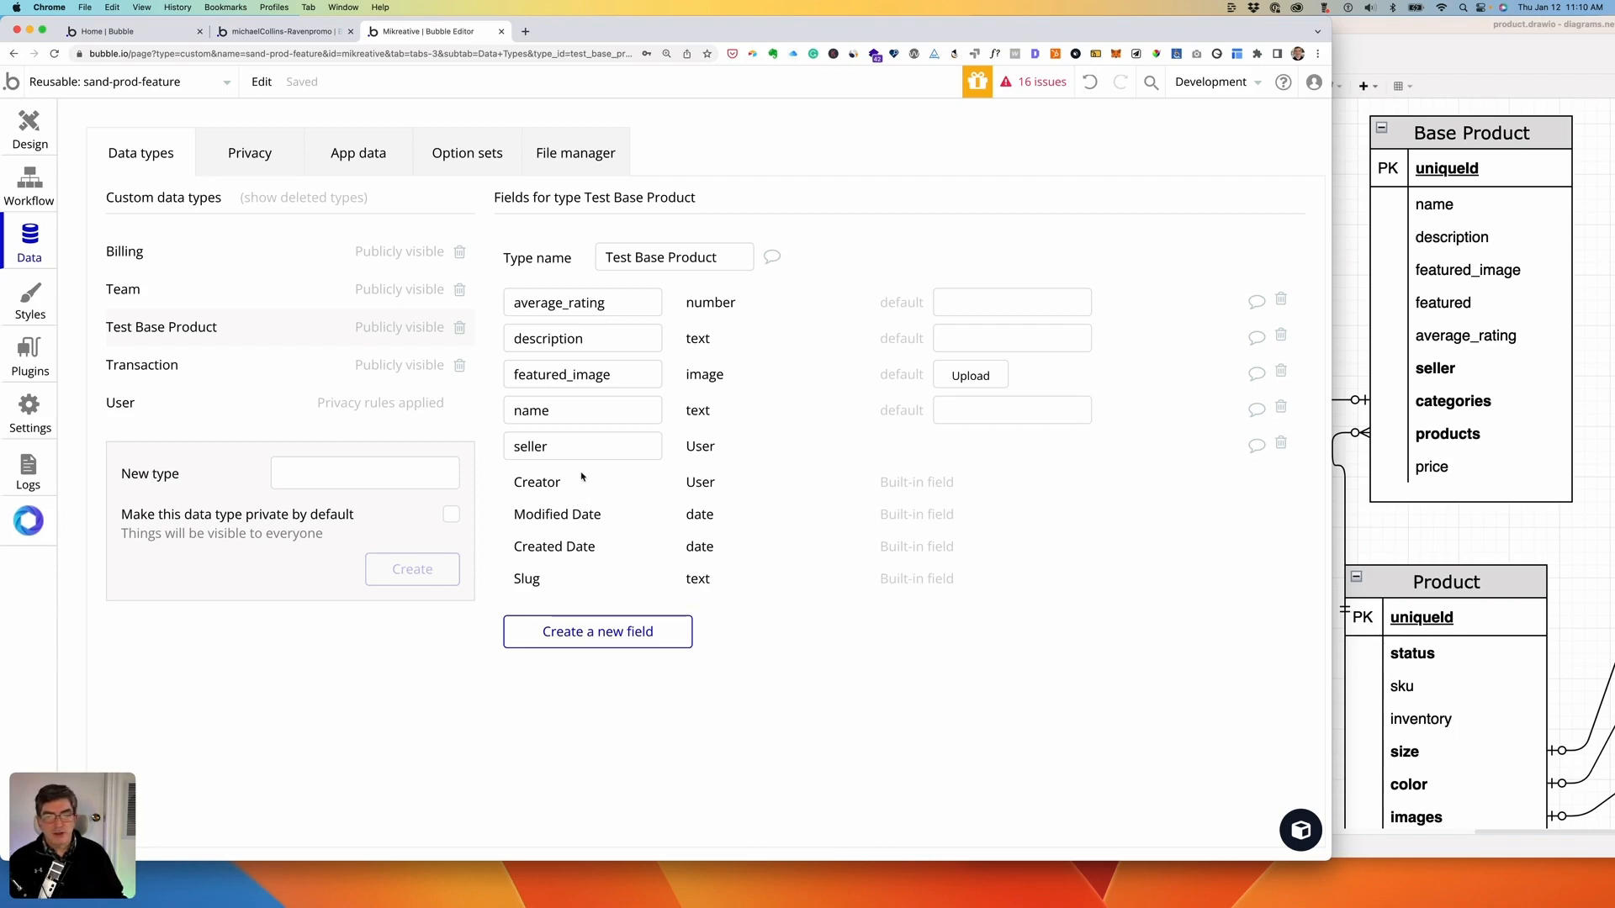
# - Add a price field of type number to Test Base Product
pyautogui.click(589, 633)
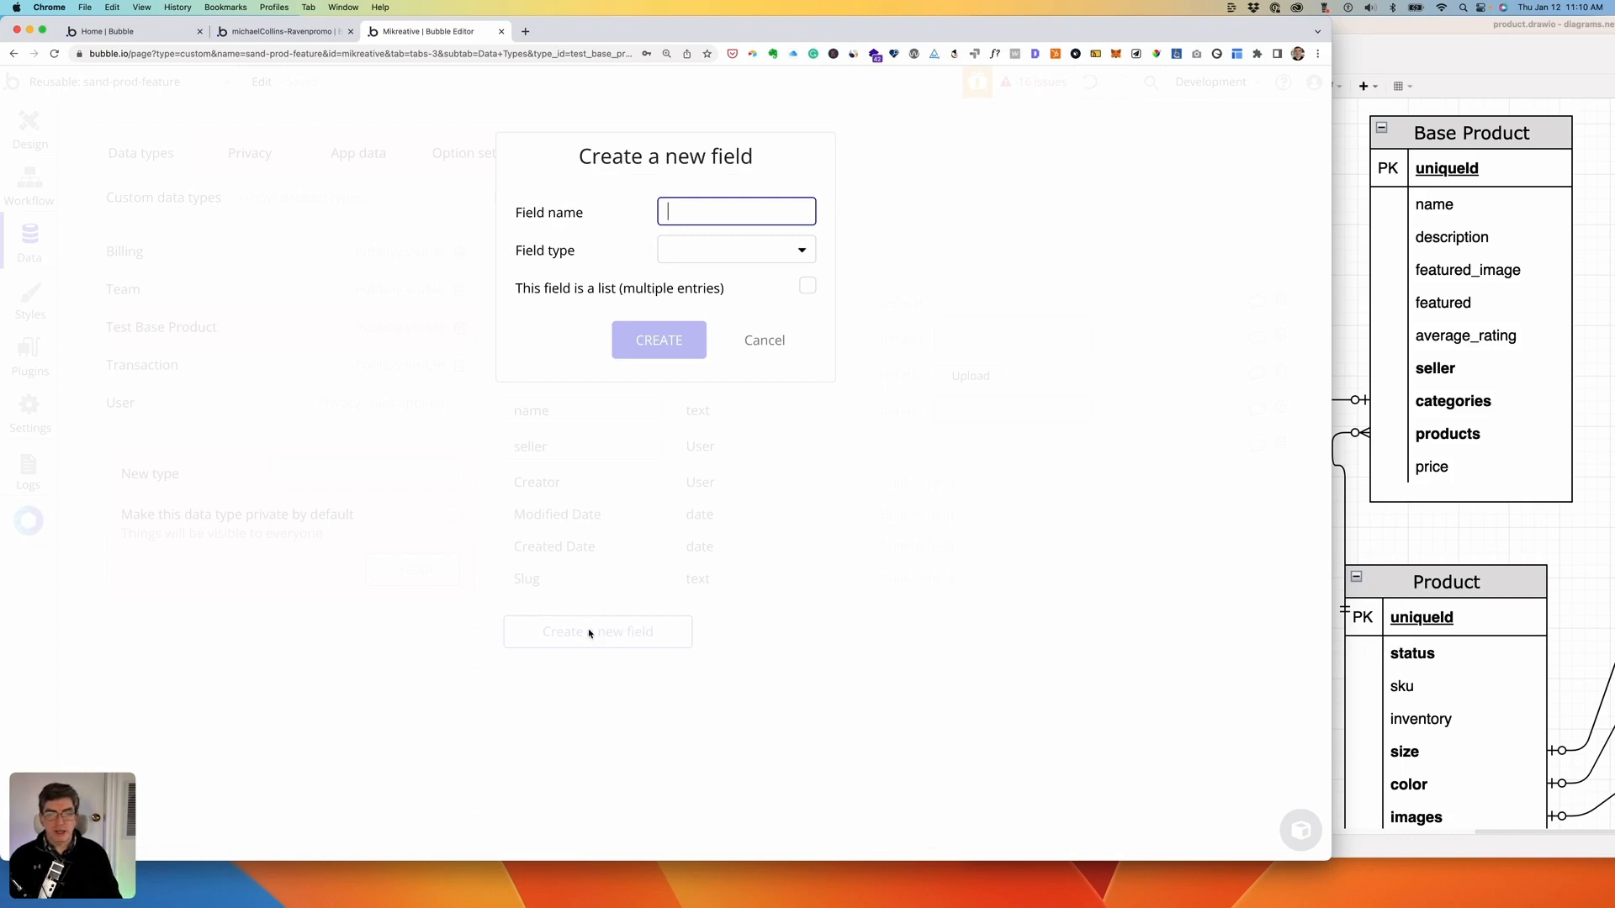
pyautogui.write('p')
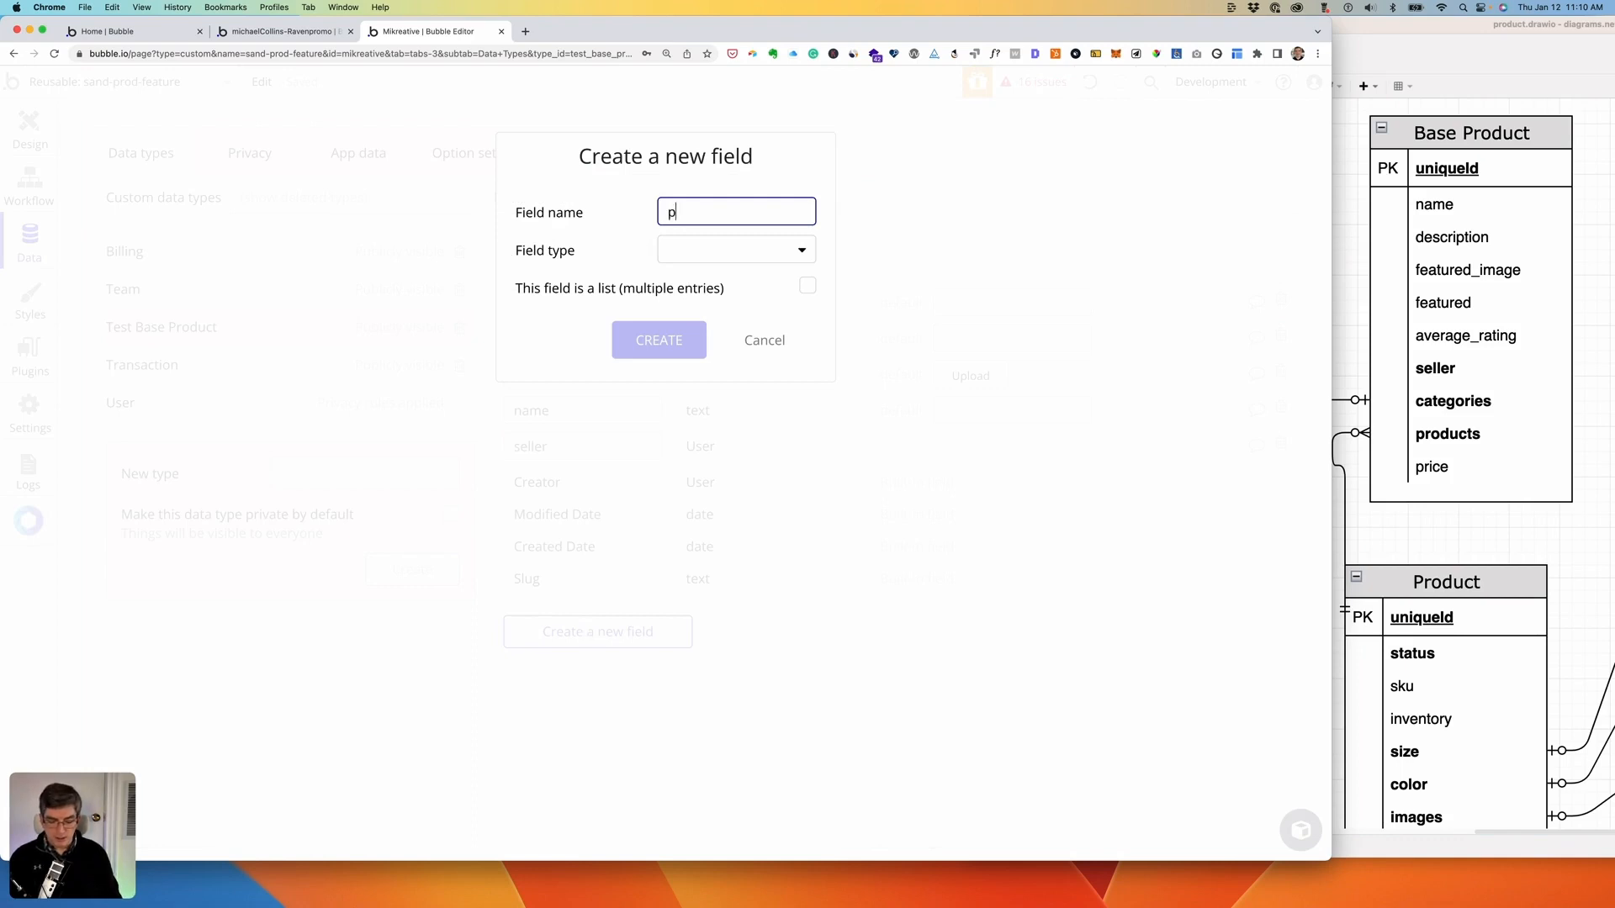
pyautogui.write('rice')
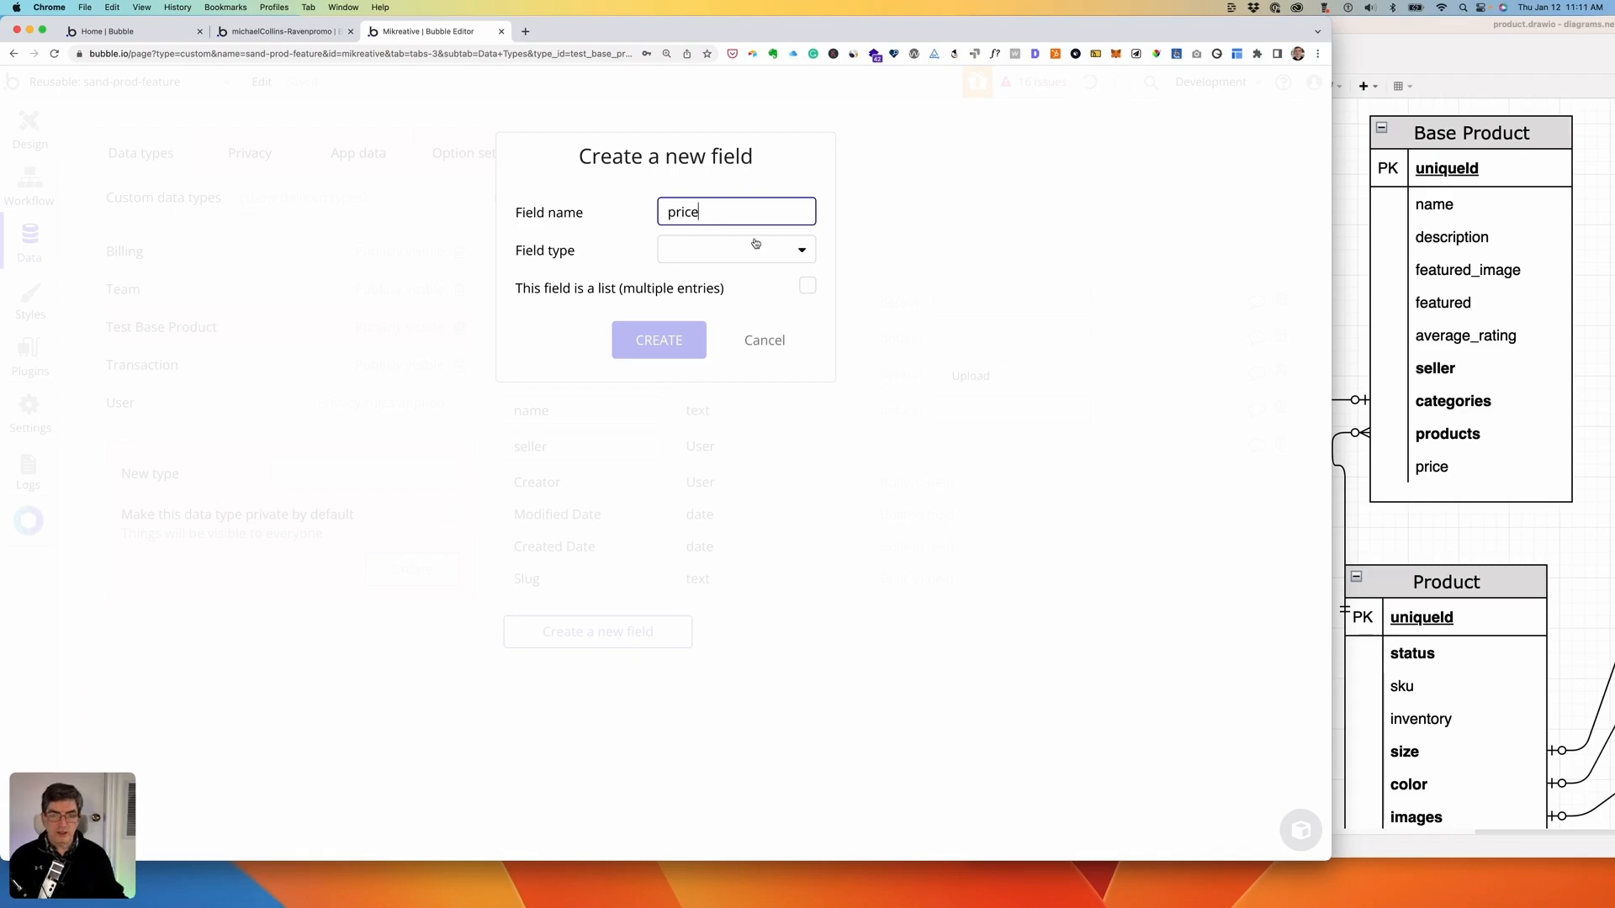
pyautogui.click(755, 244)
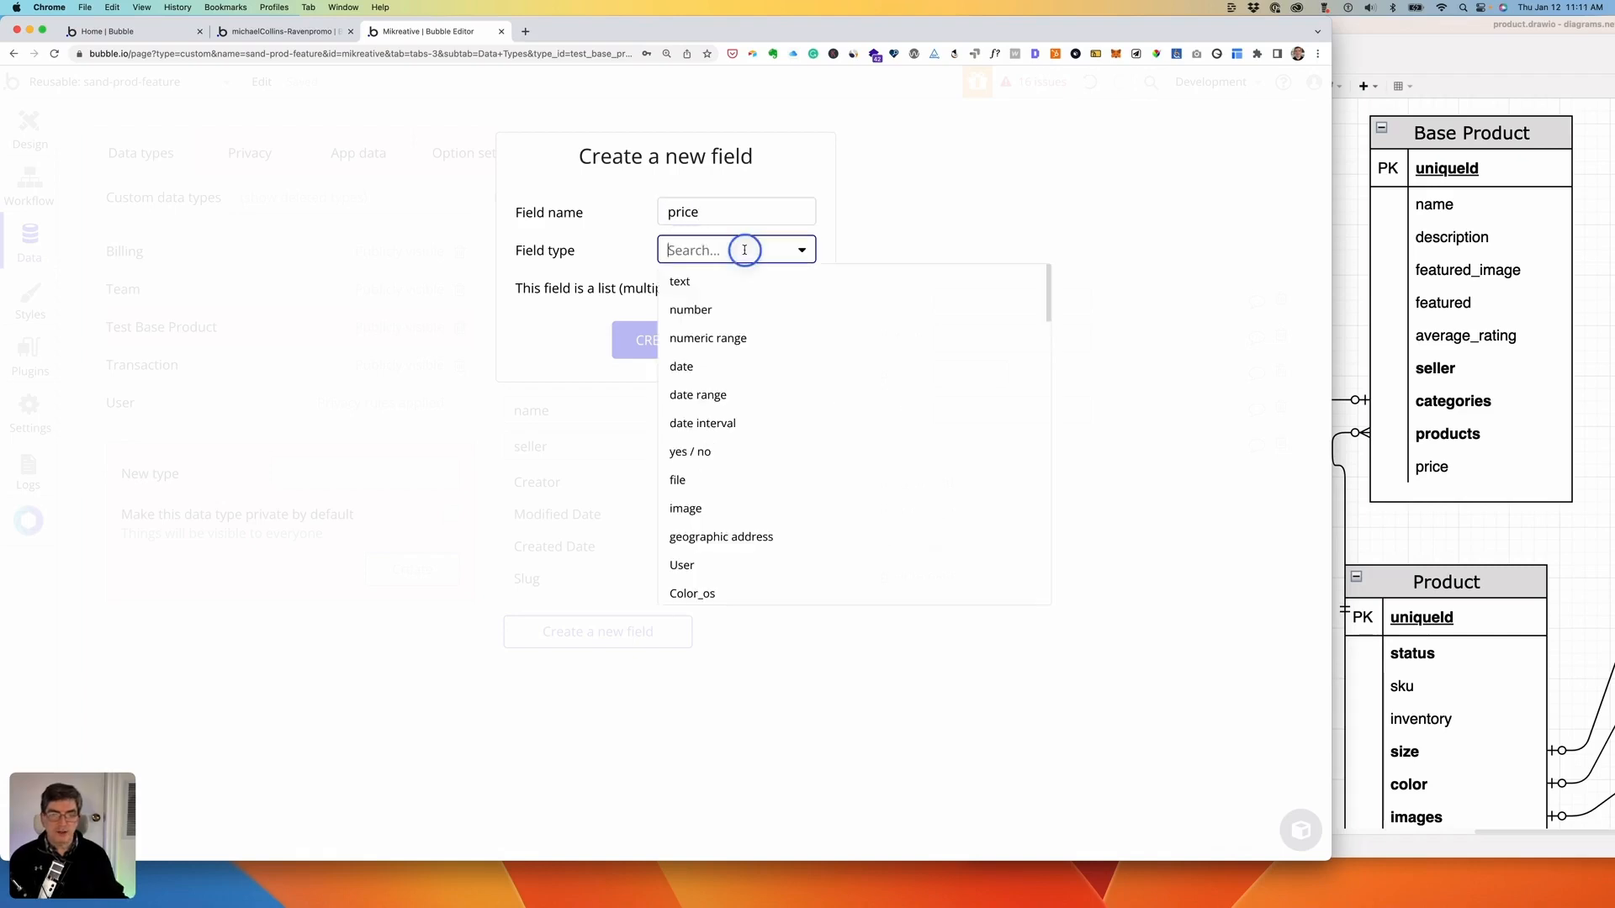
pyautogui.click(688, 311)
pyautogui.click(661, 339)
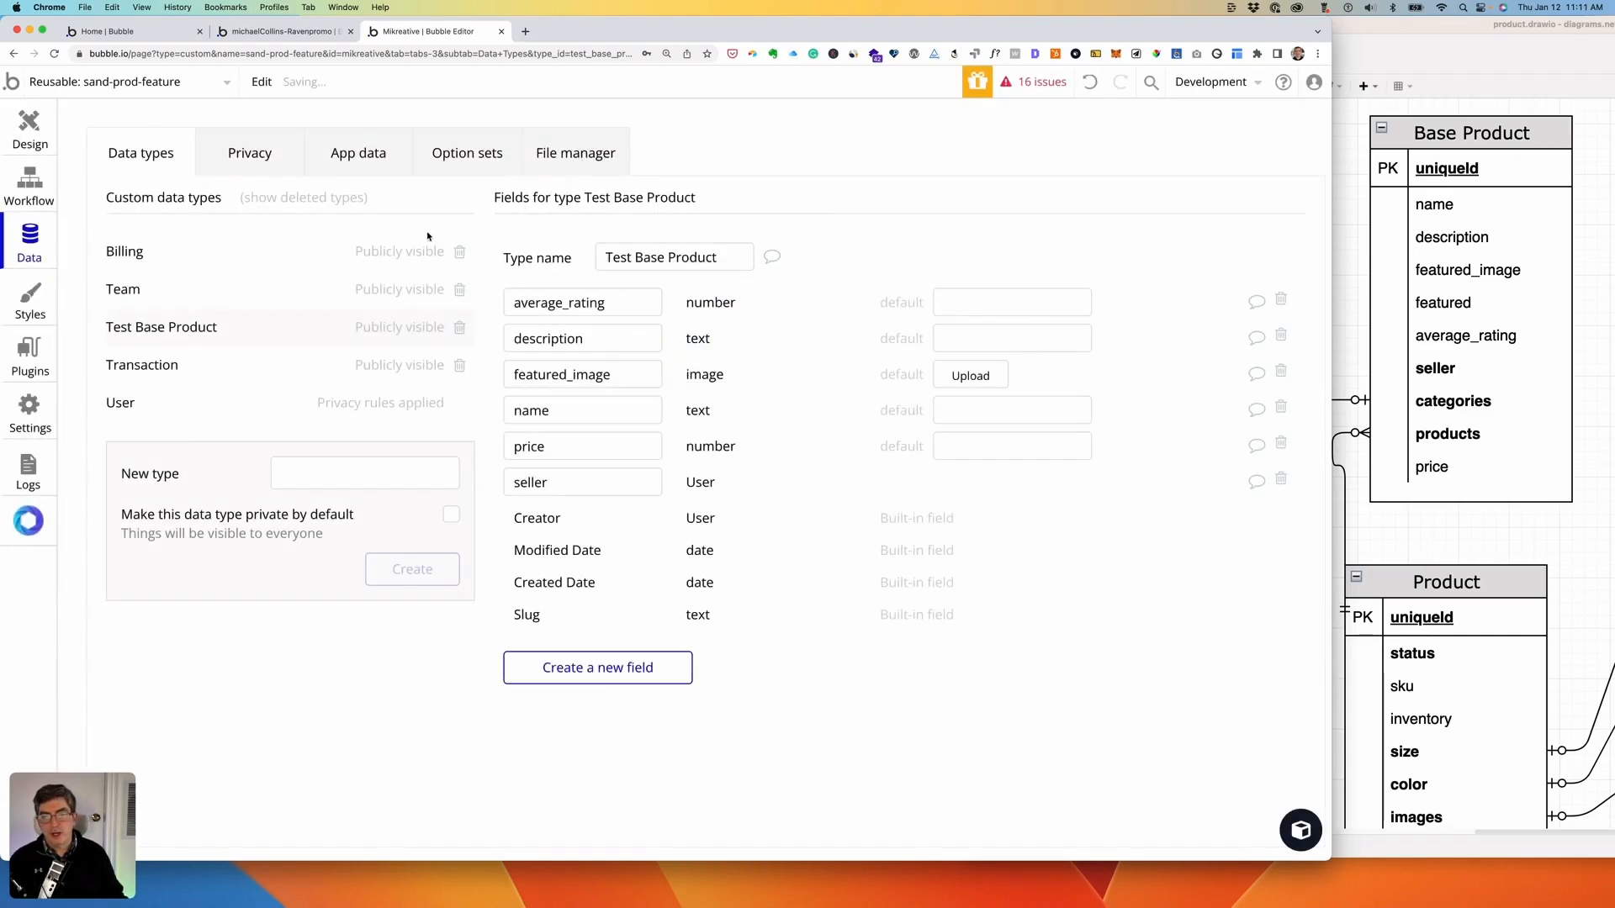
pyautogui.click(467, 157)
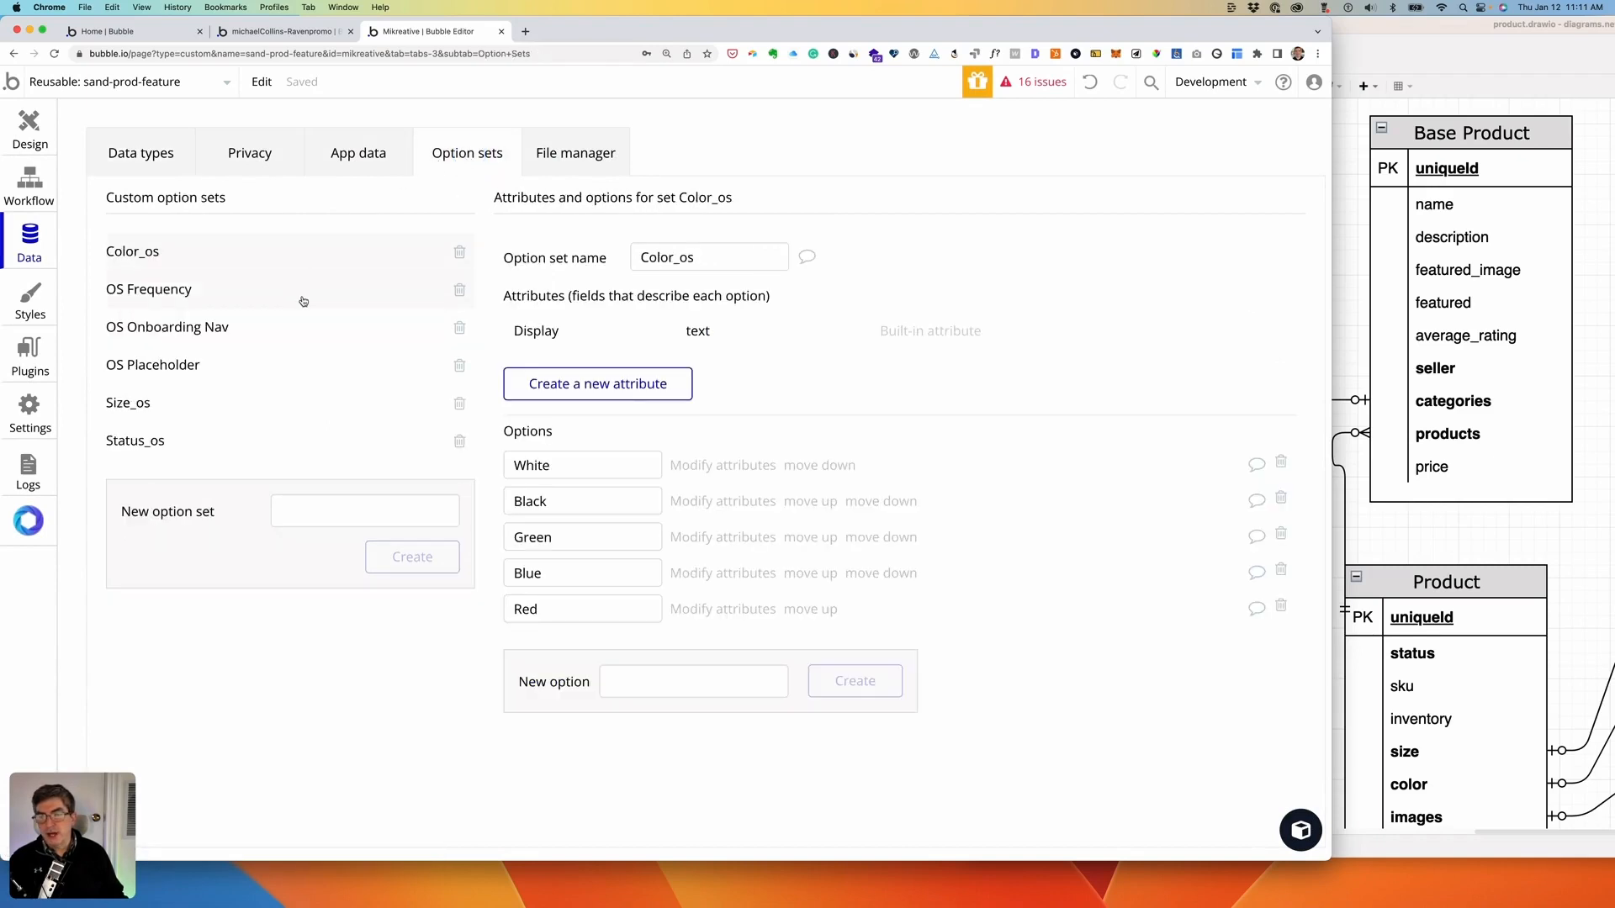
# - Delete the Color_os option set and create a new color_os option set in its place
pyautogui.click(131, 255)
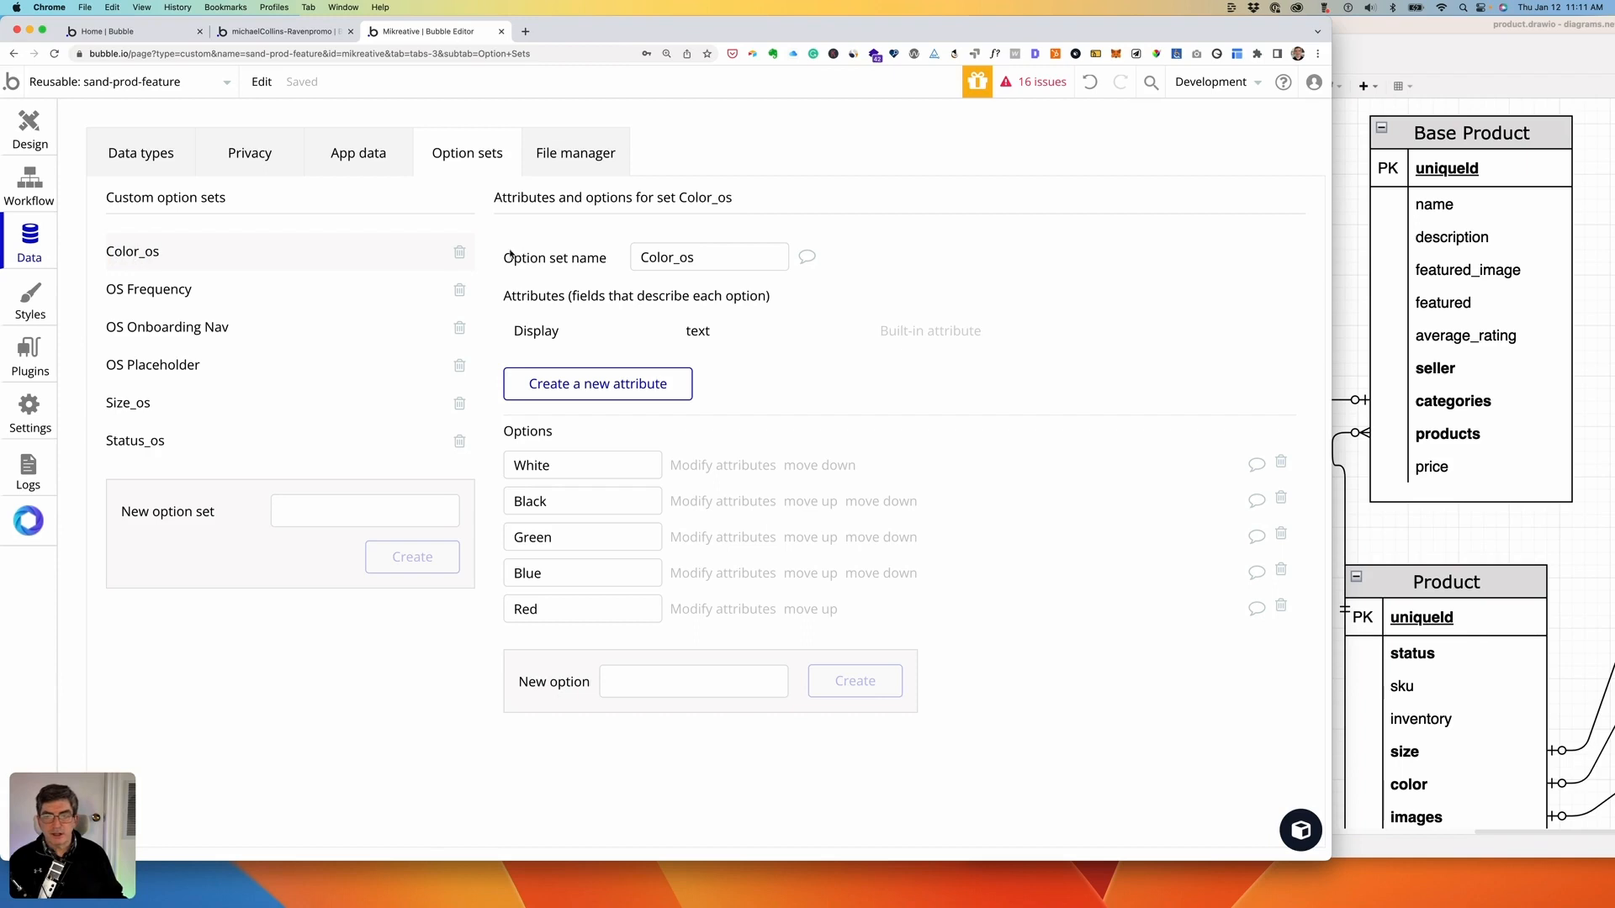
pyautogui.click(459, 253)
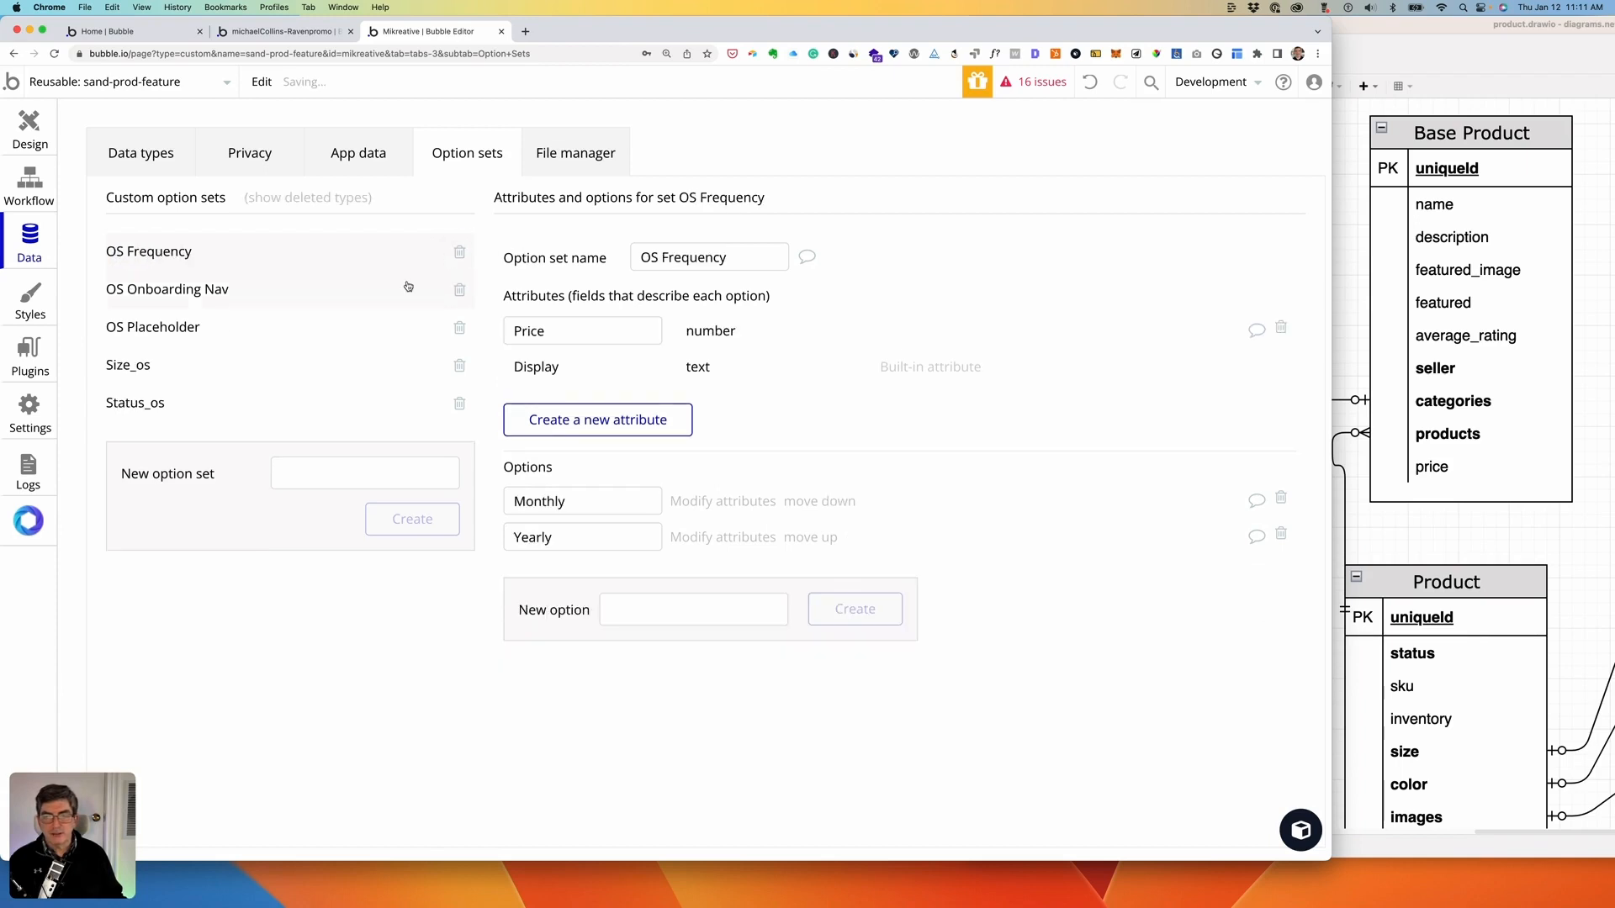
pyautogui.click(328, 473)
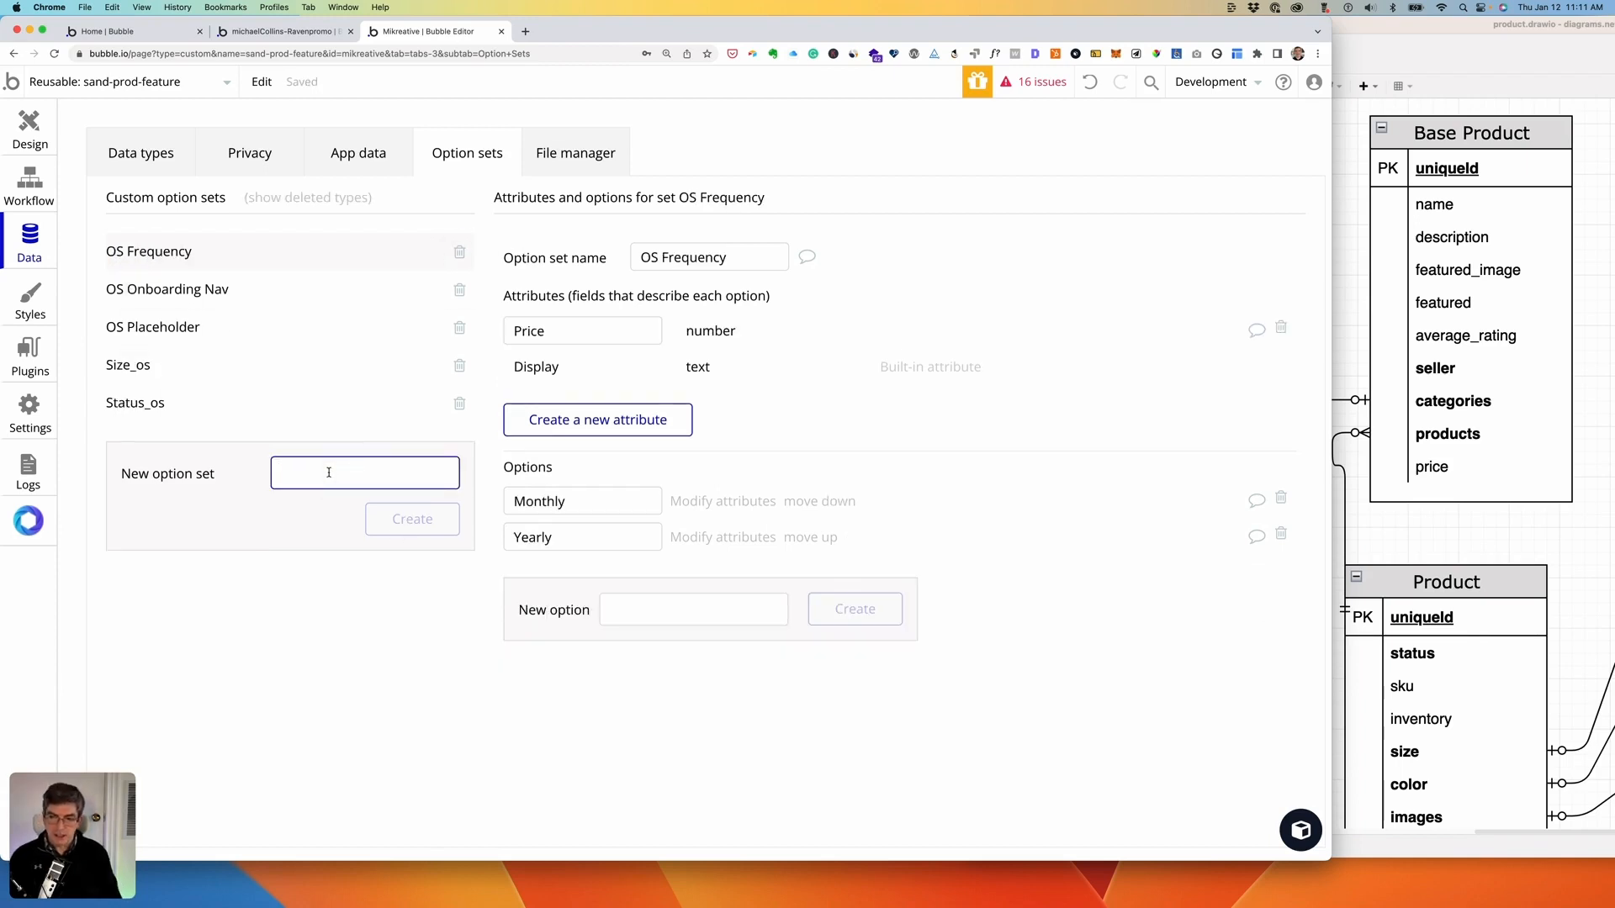
pyautogui.write('c')
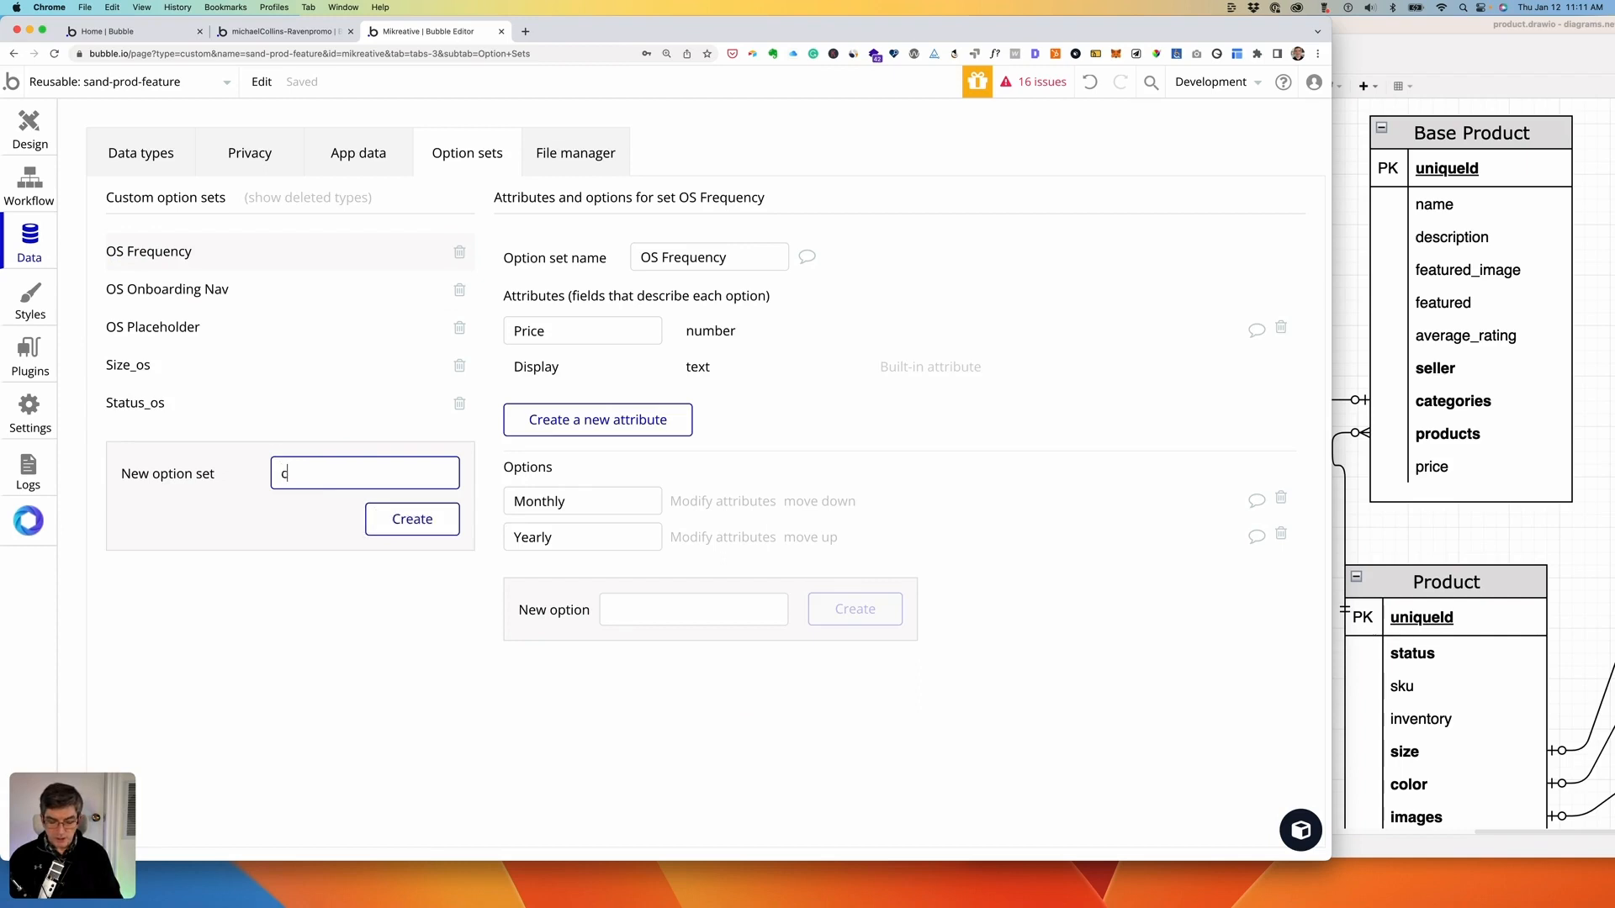
pyautogui.write('olor')
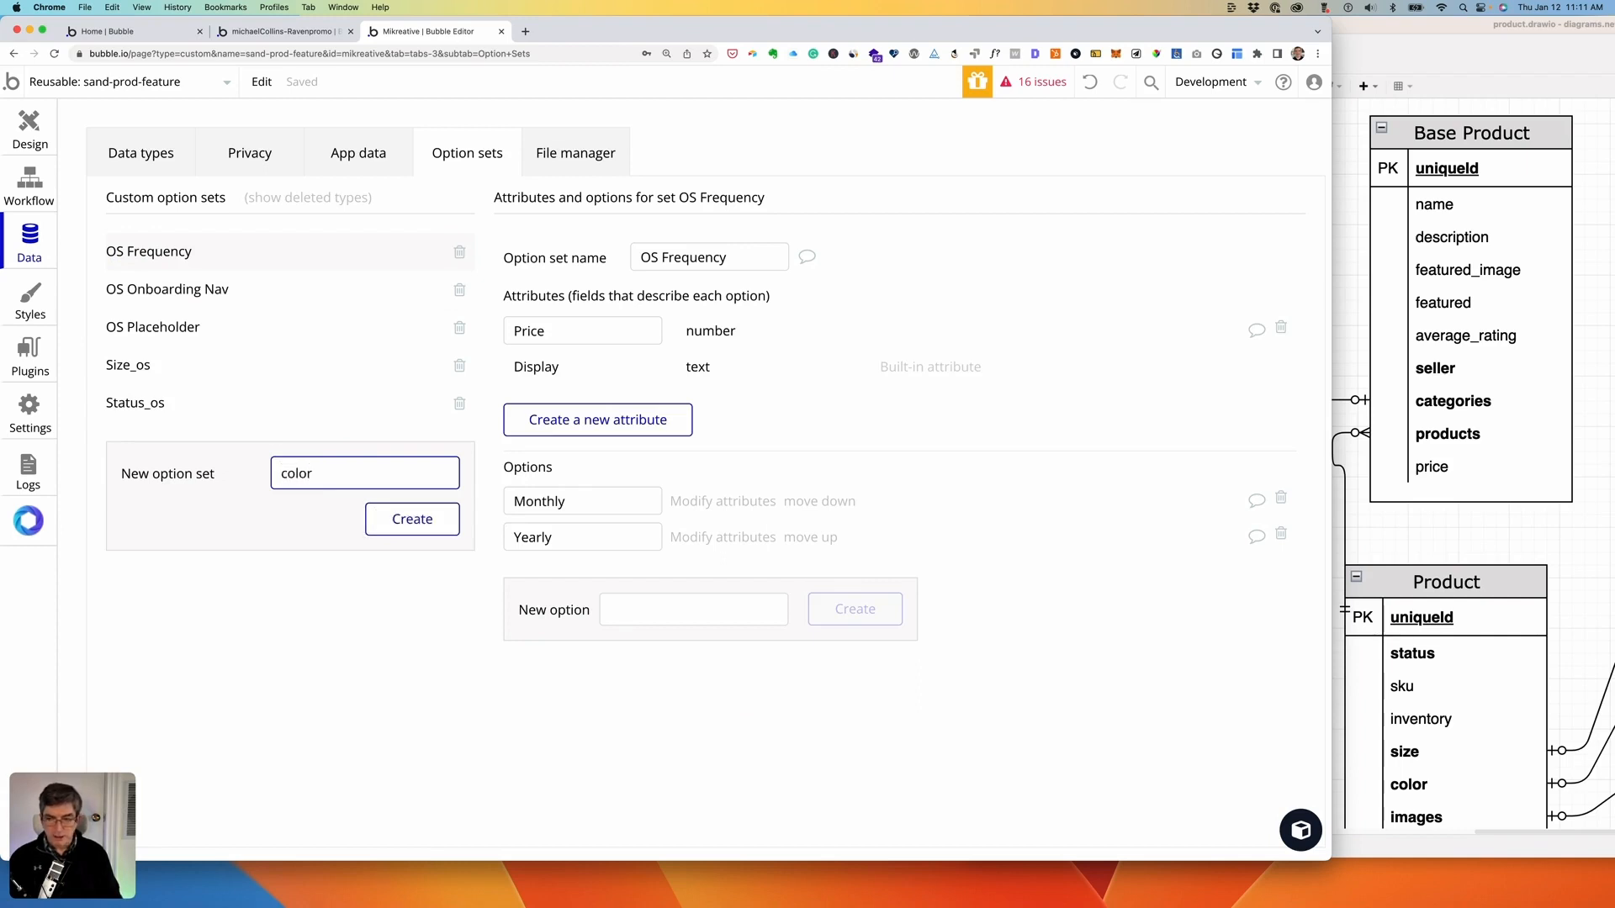
pyautogui.write('_os')
pyautogui.click(405, 529)
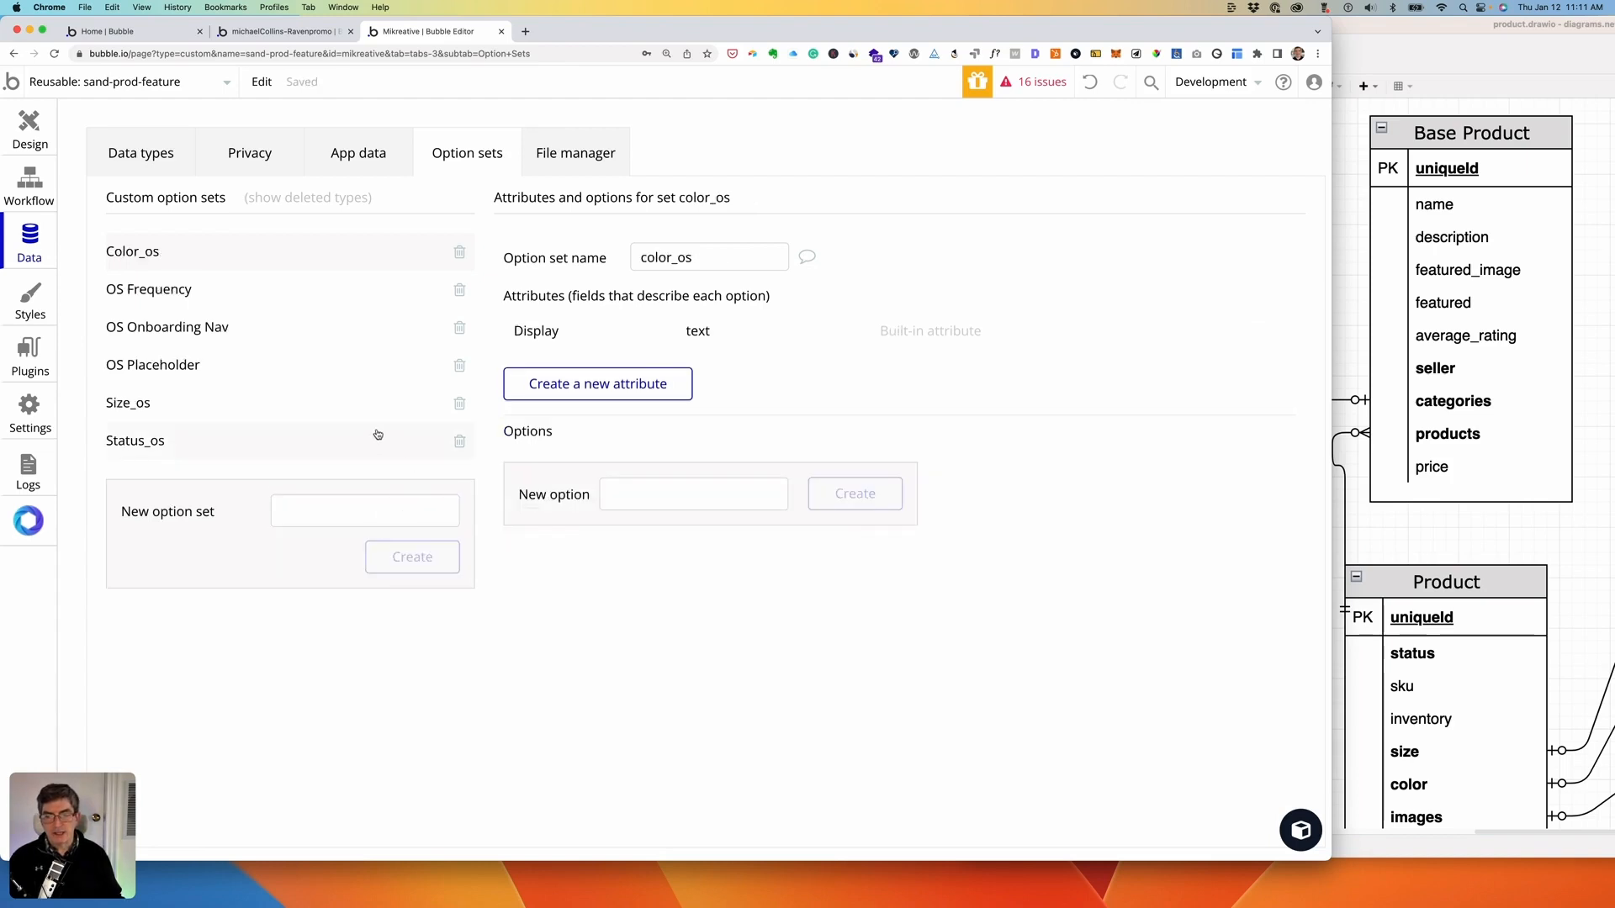
pyautogui.click(619, 493)
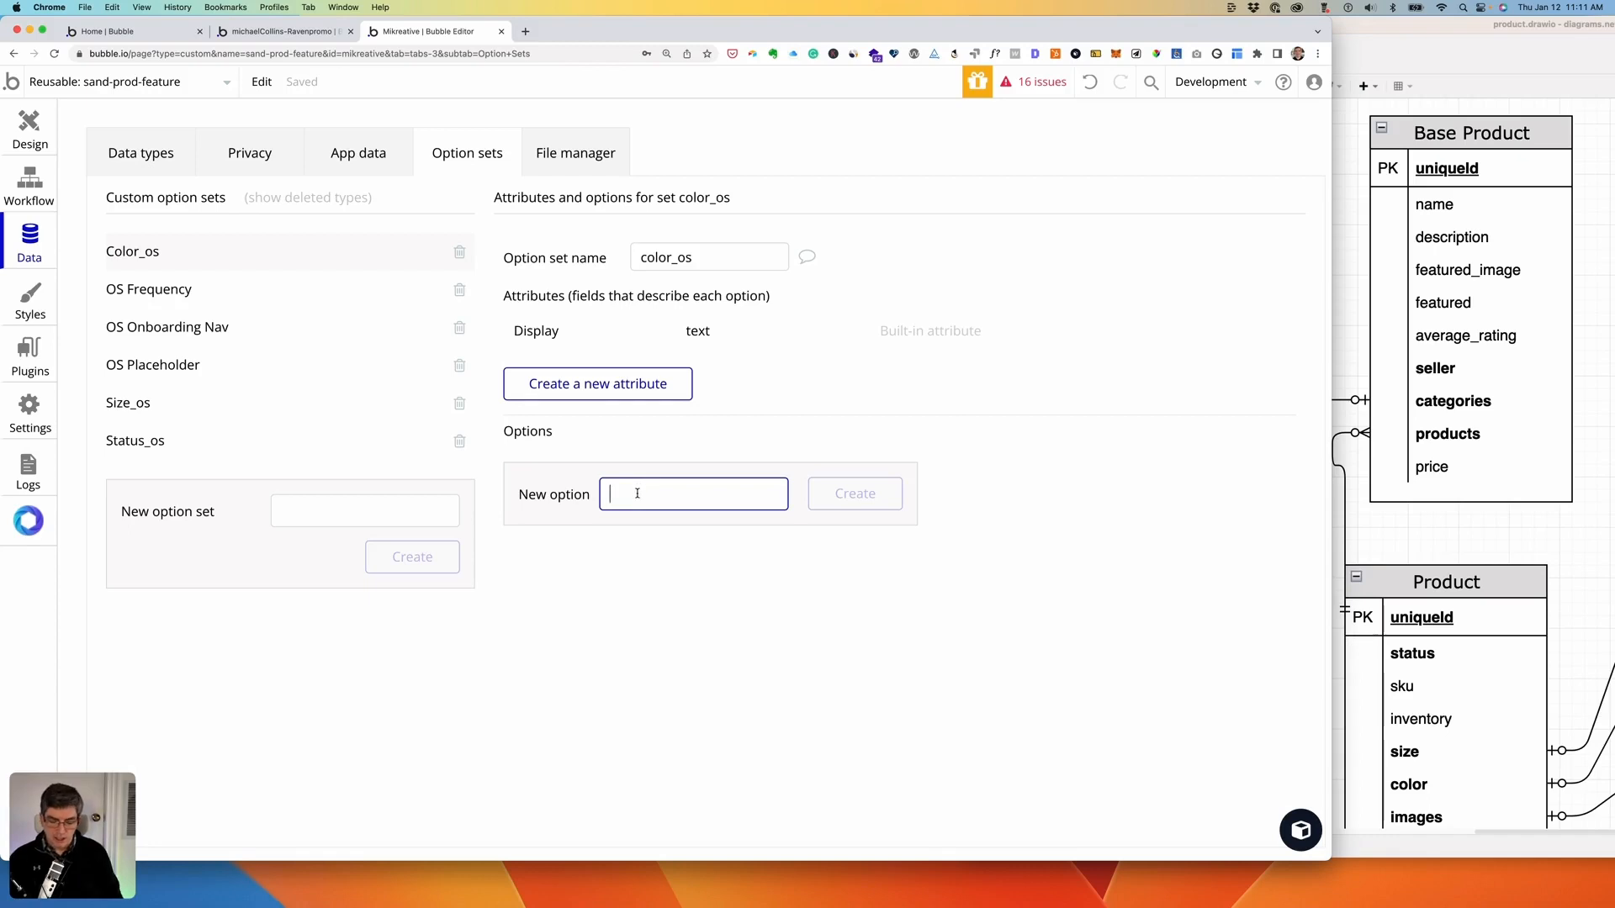
# - Add the options White, Black, Red, Green and Blue to color_os, then return to Data types
pyautogui.write('White')
pyautogui.press('Return')
pyautogui.write('Black')
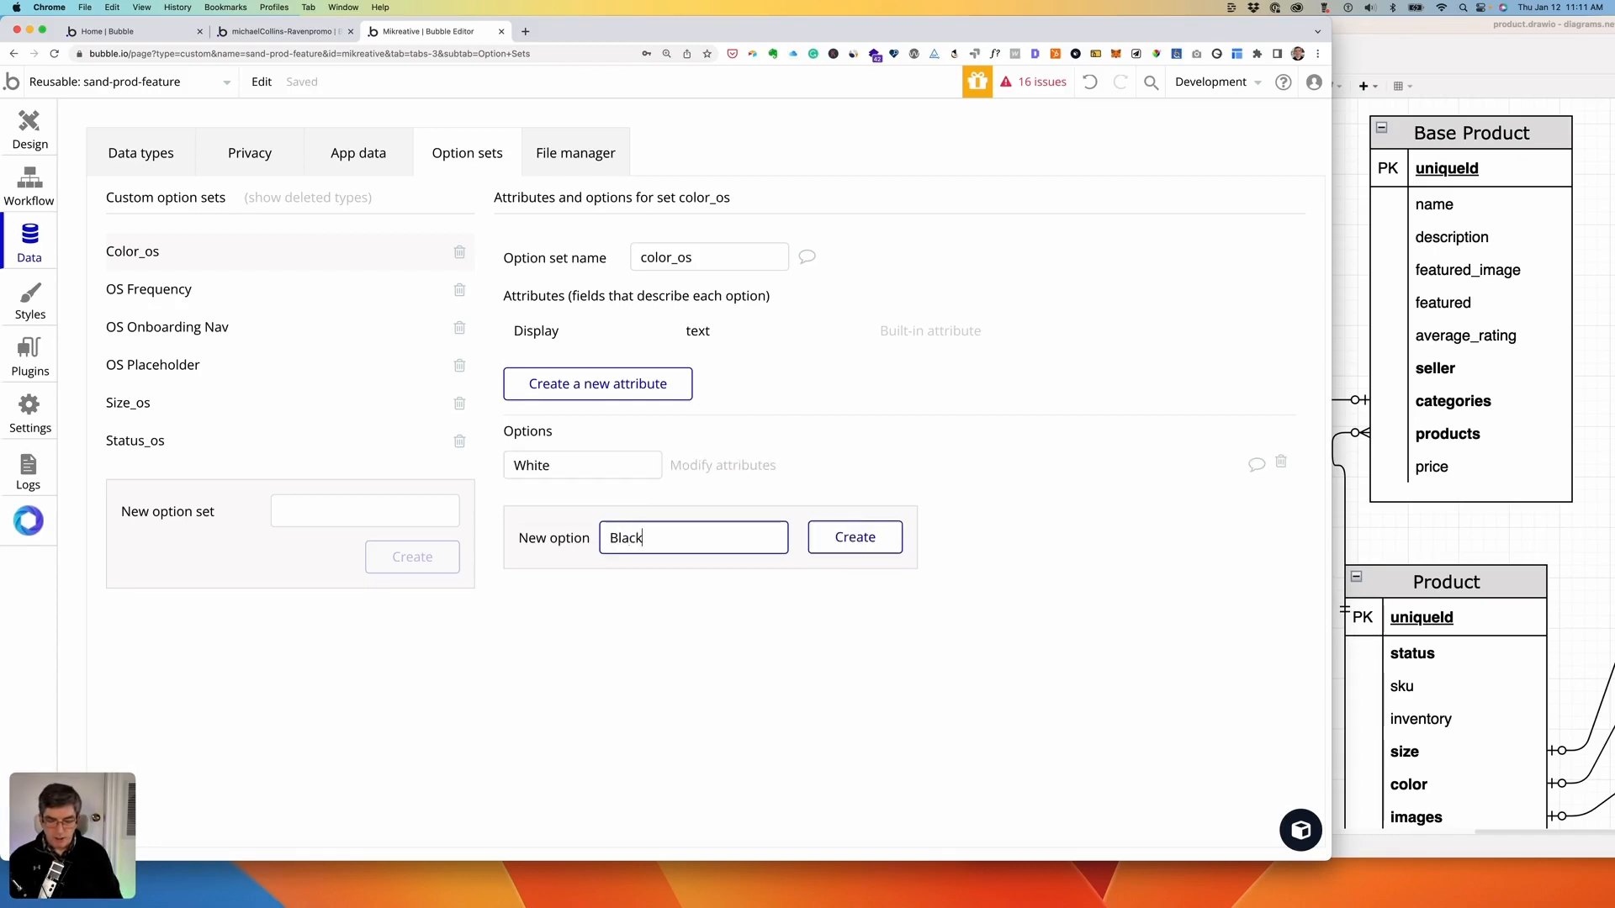
pyautogui.press('Return')
pyautogui.write('Red')
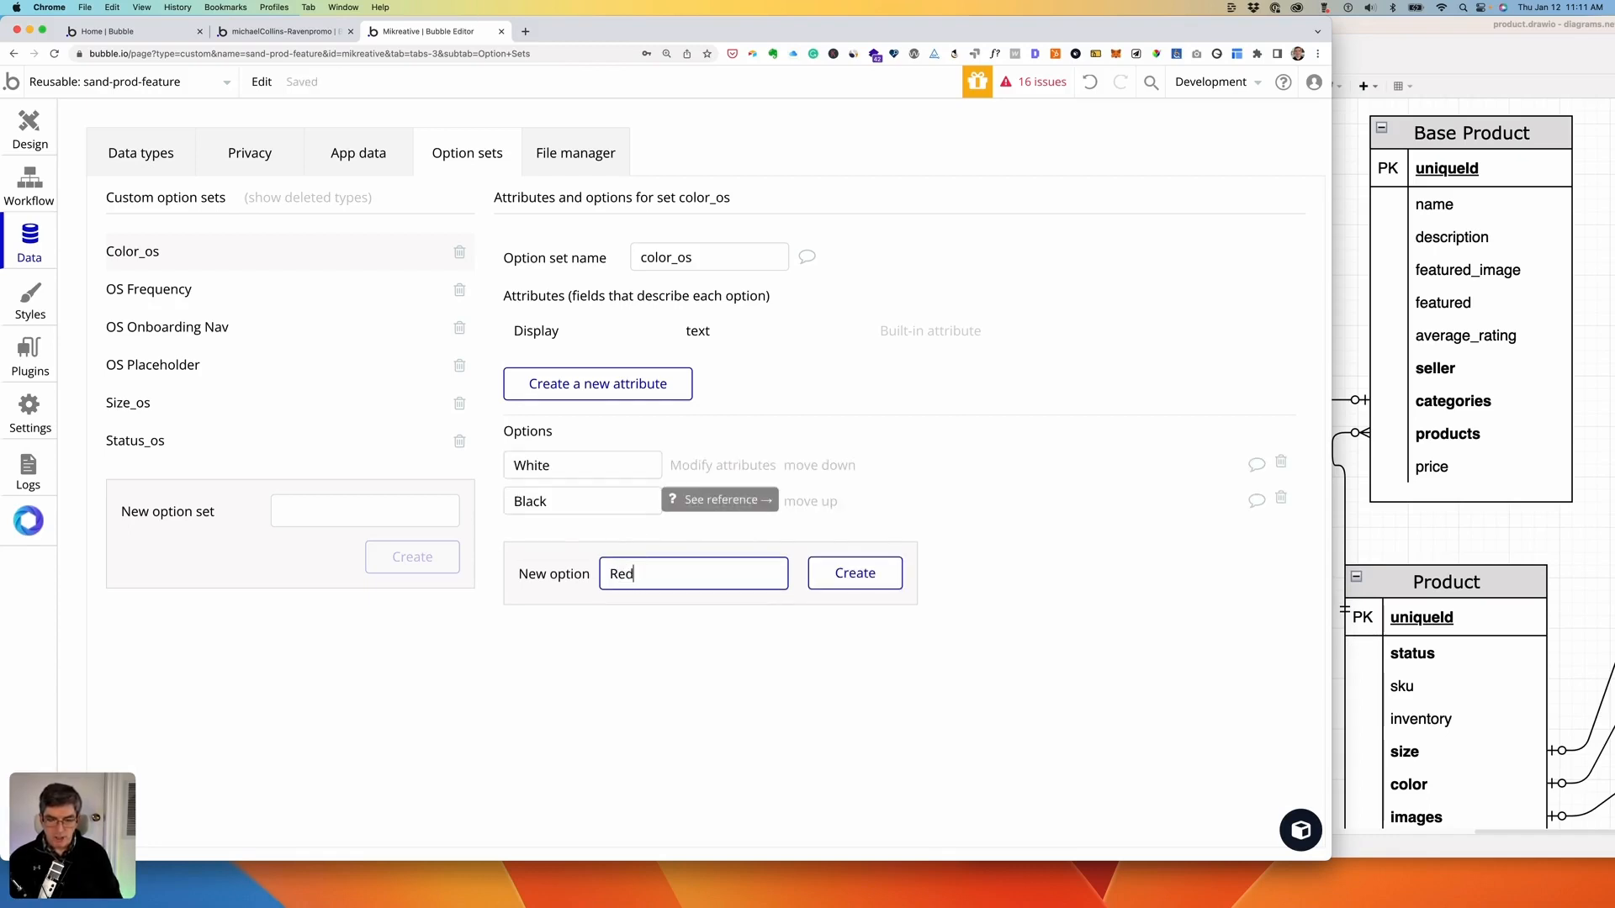
pyautogui.press('Return')
pyautogui.write('Green')
pyautogui.press('Return')
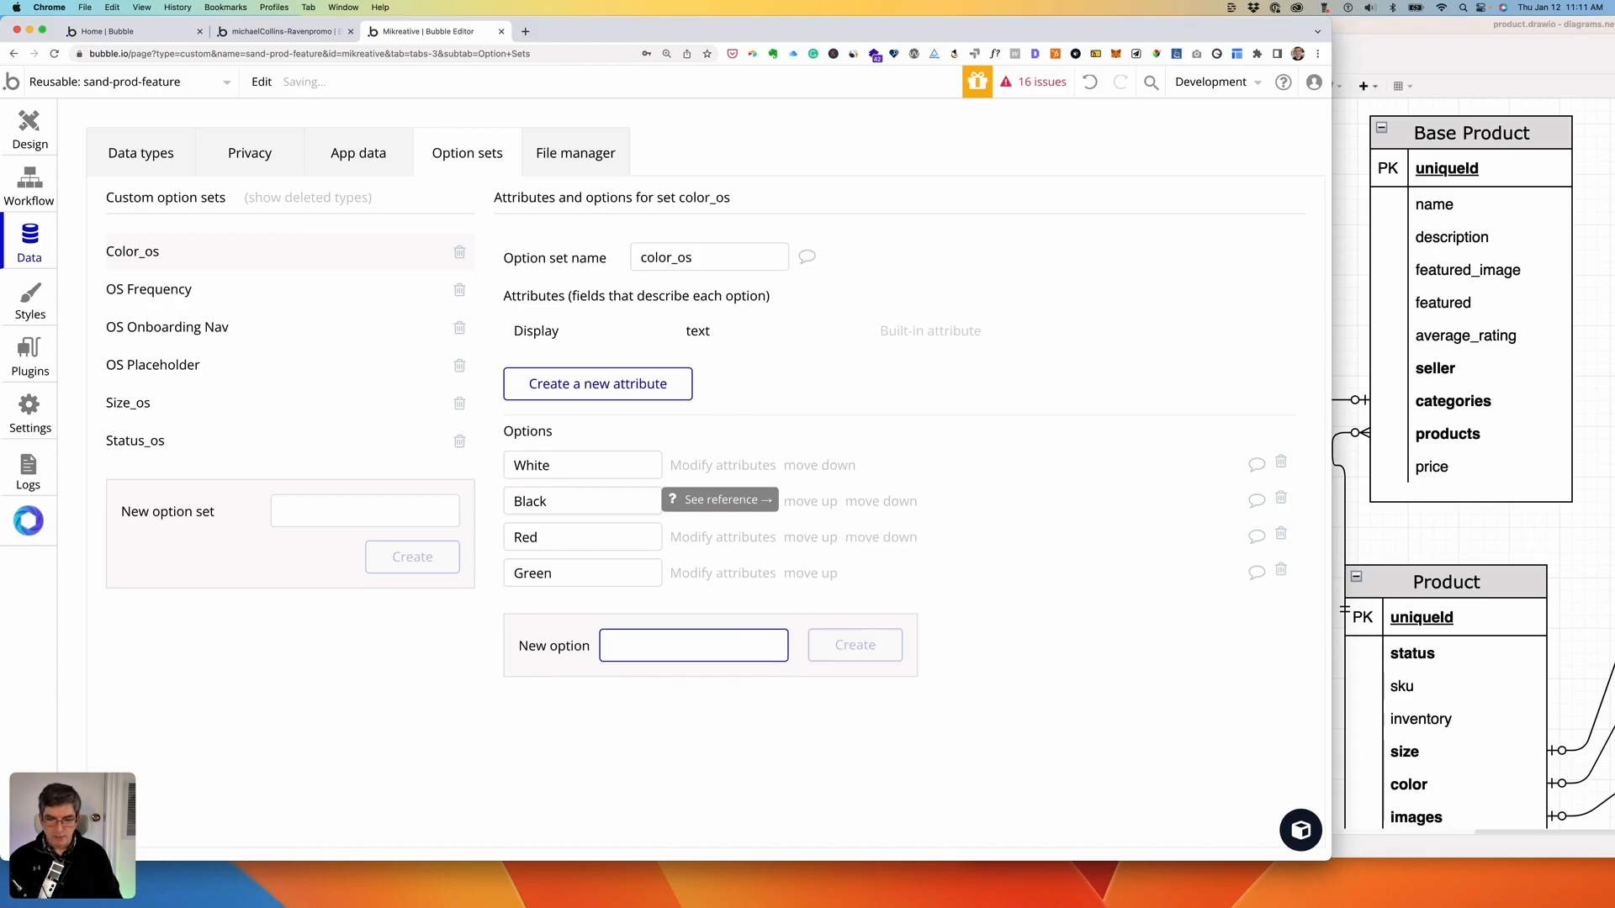
pyautogui.write('Blue')
pyautogui.press('Return')
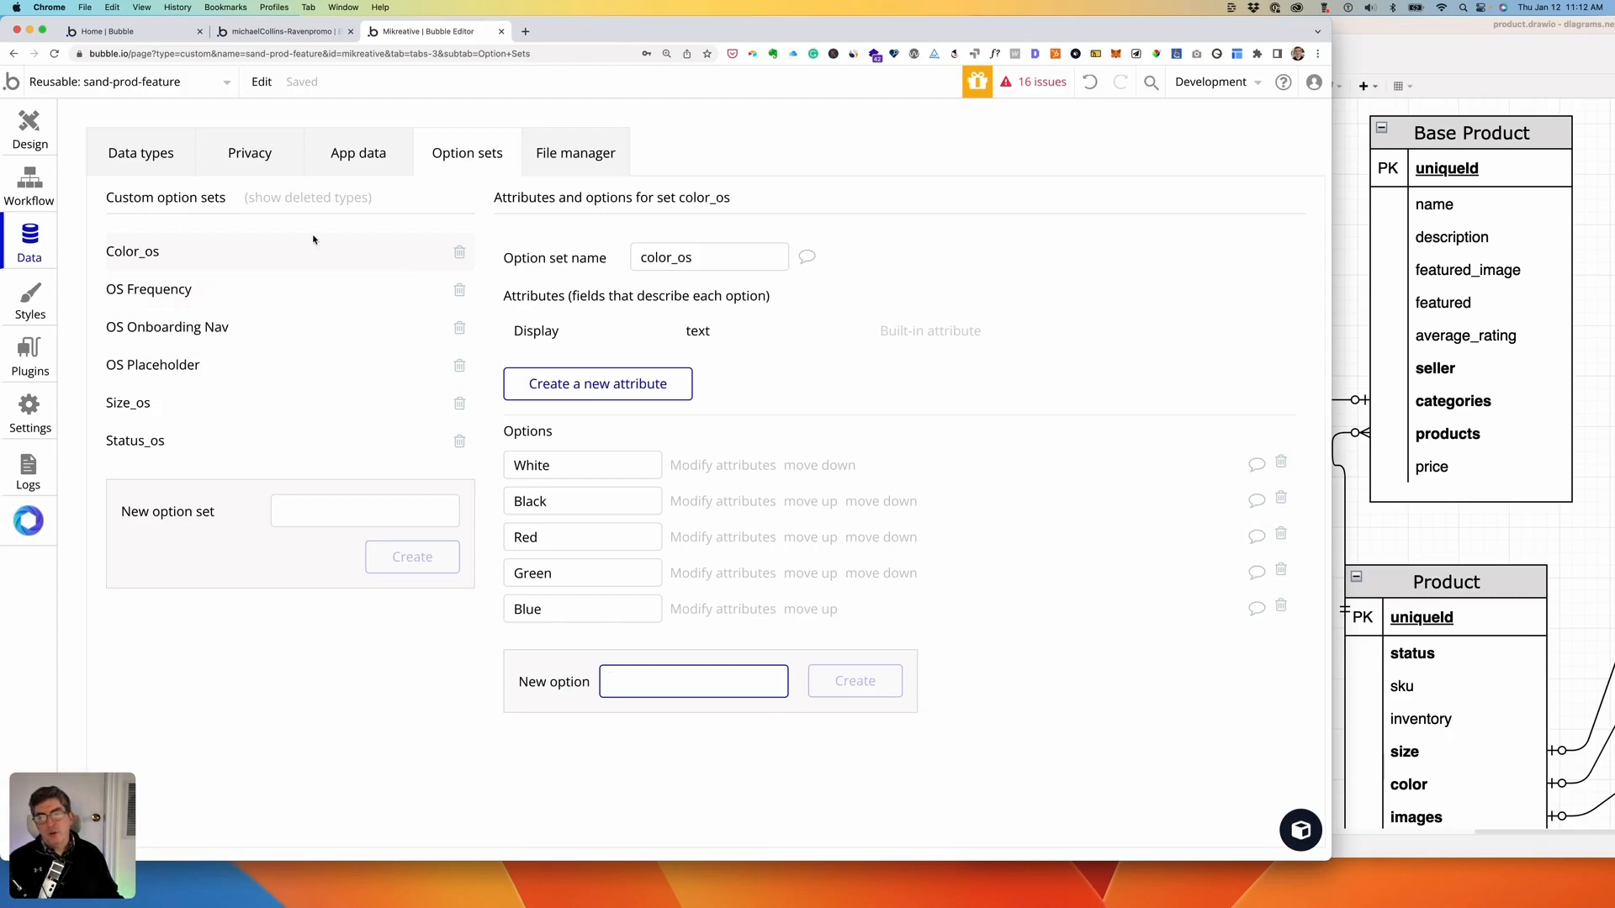
pyautogui.click(141, 153)
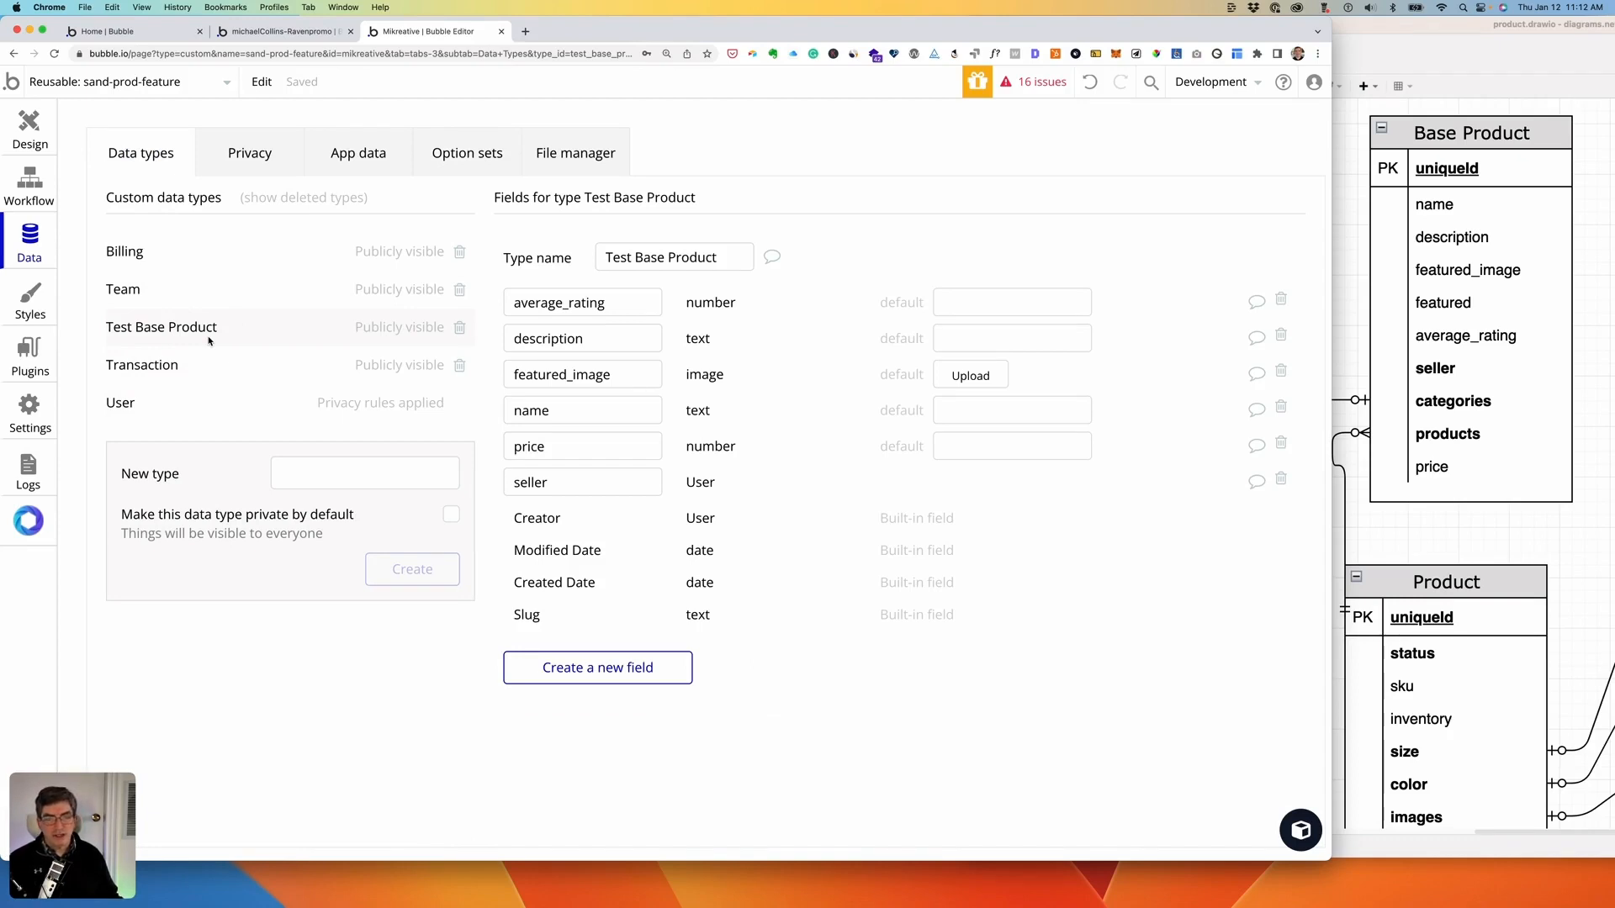
# - After checking the color_os option set, create the Test Product data type and begin a new field
pyautogui.click(471, 160)
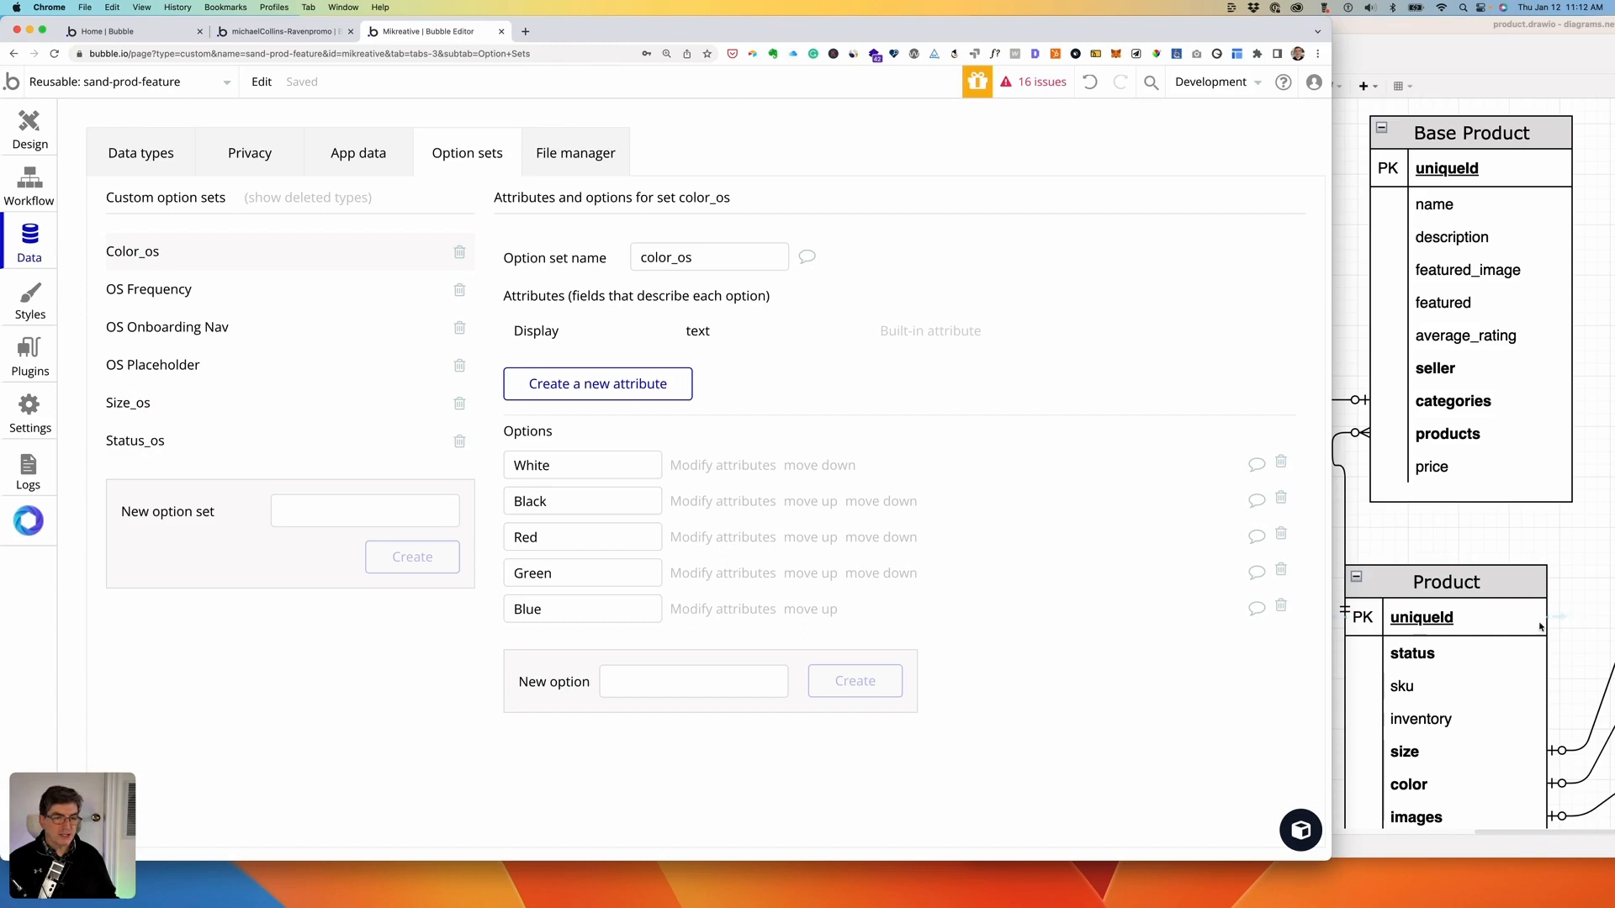
pyautogui.scroll(-5, 1542, 625)
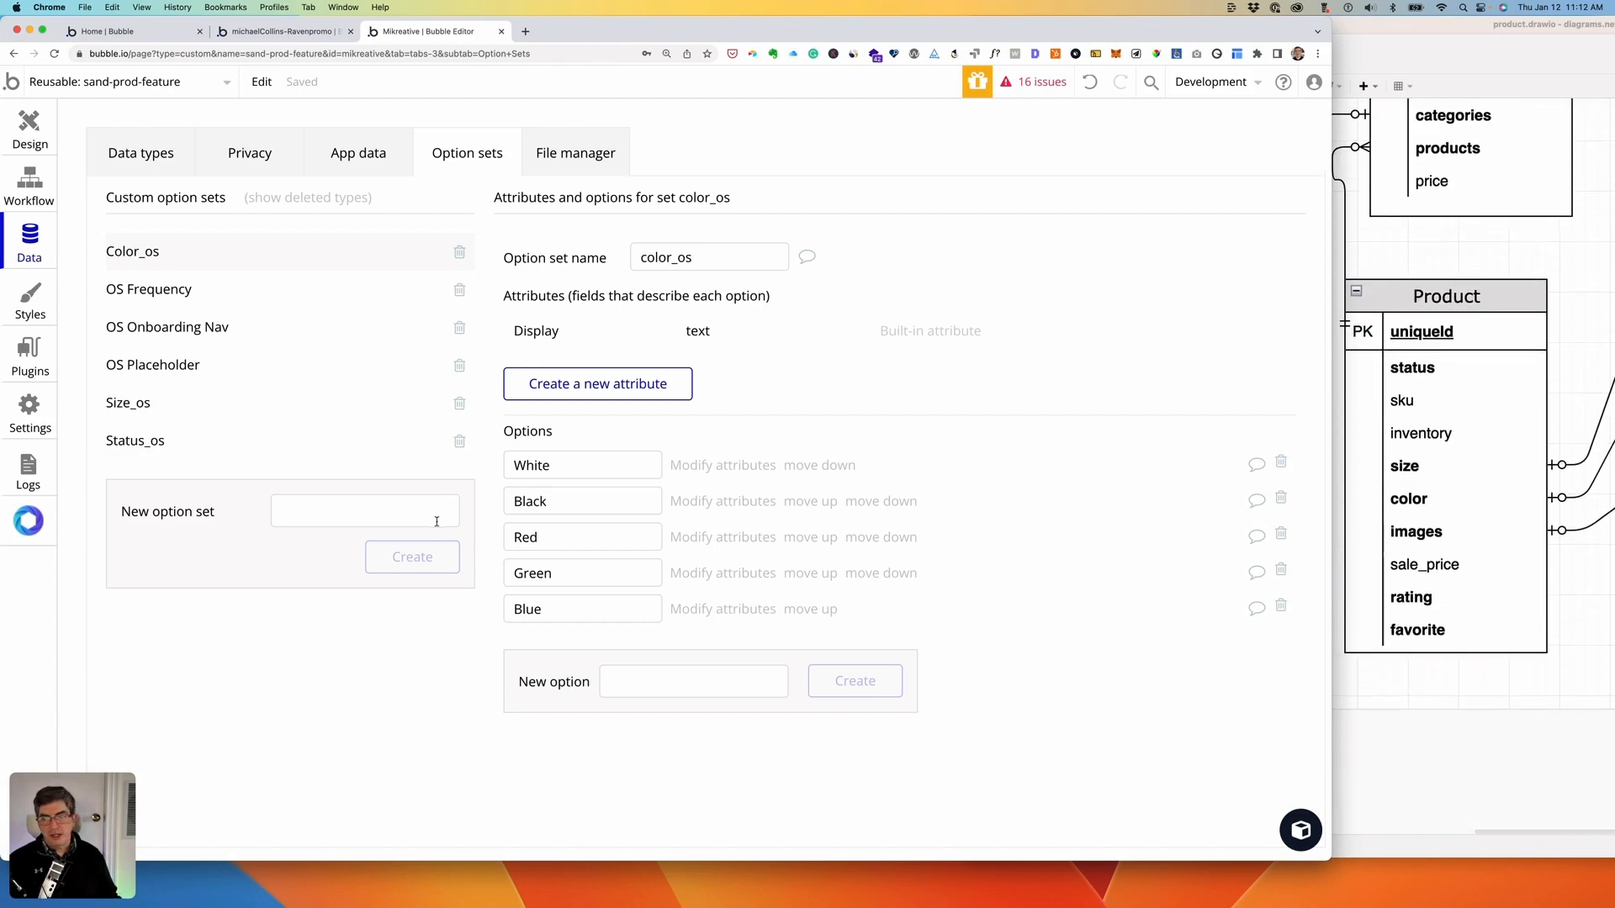
pyautogui.click(159, 151)
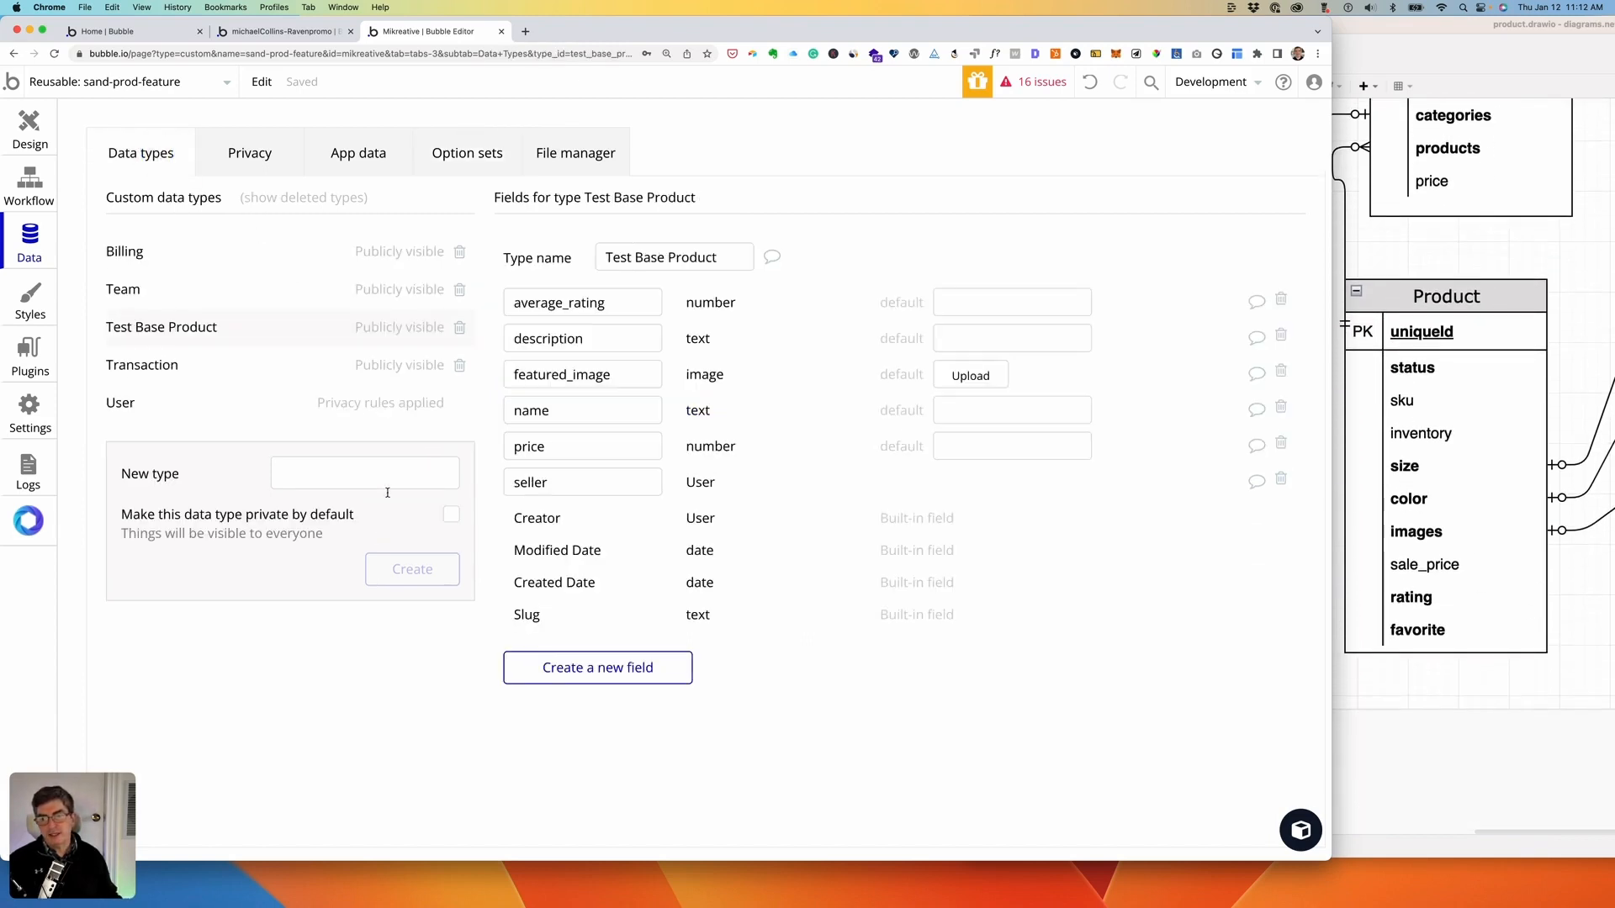
pyautogui.click(320, 475)
pyautogui.write('Tes')
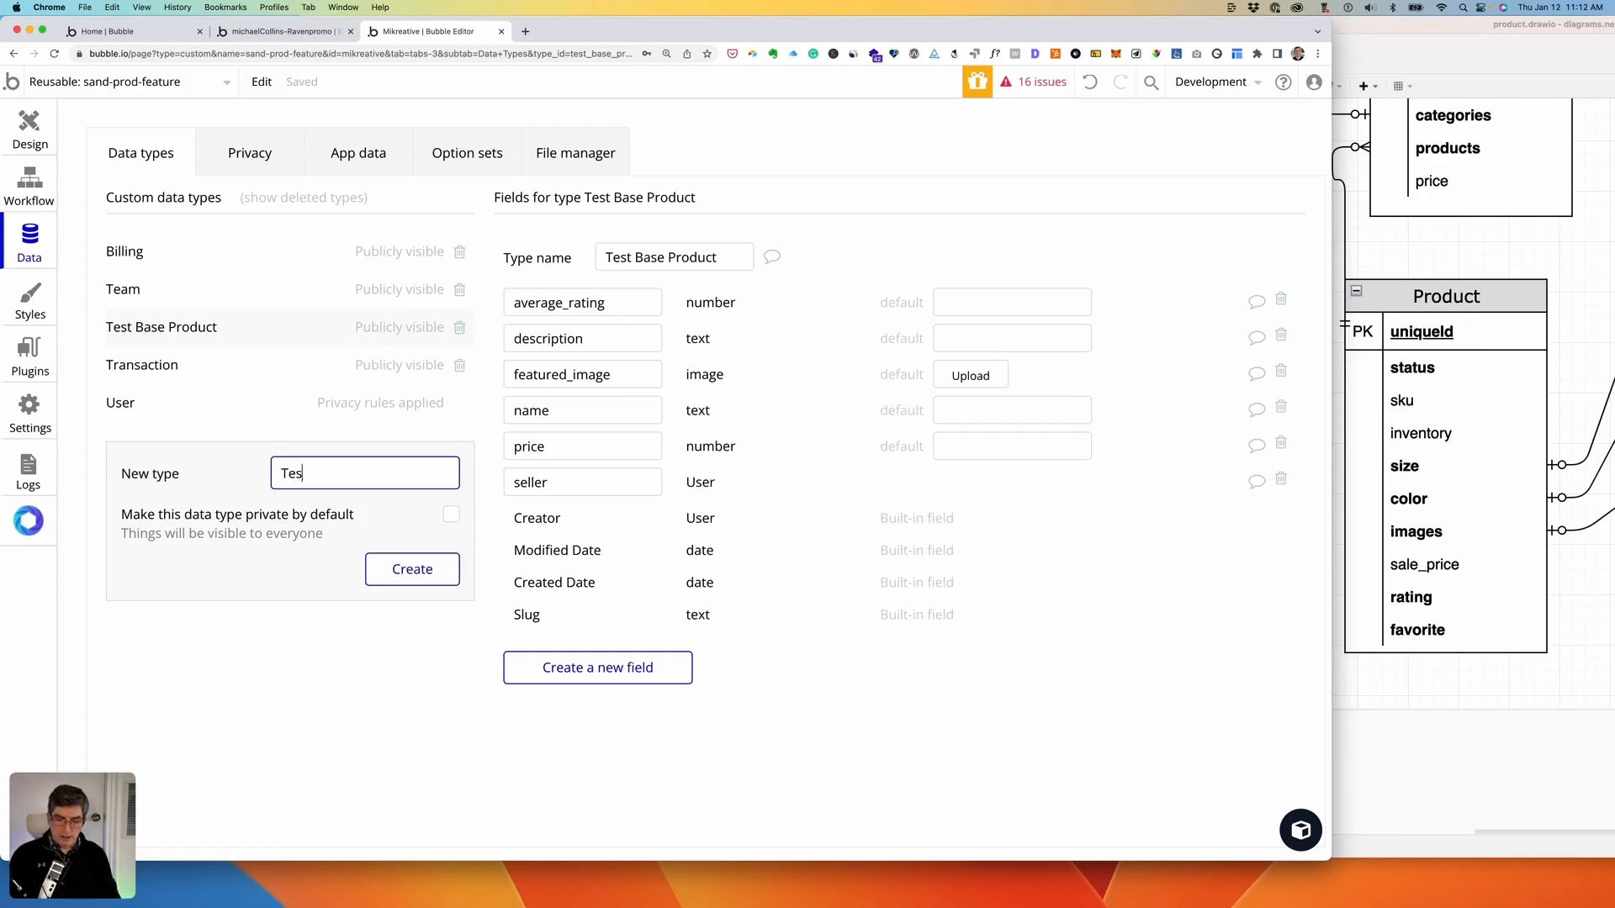
pyautogui.write('t Product')
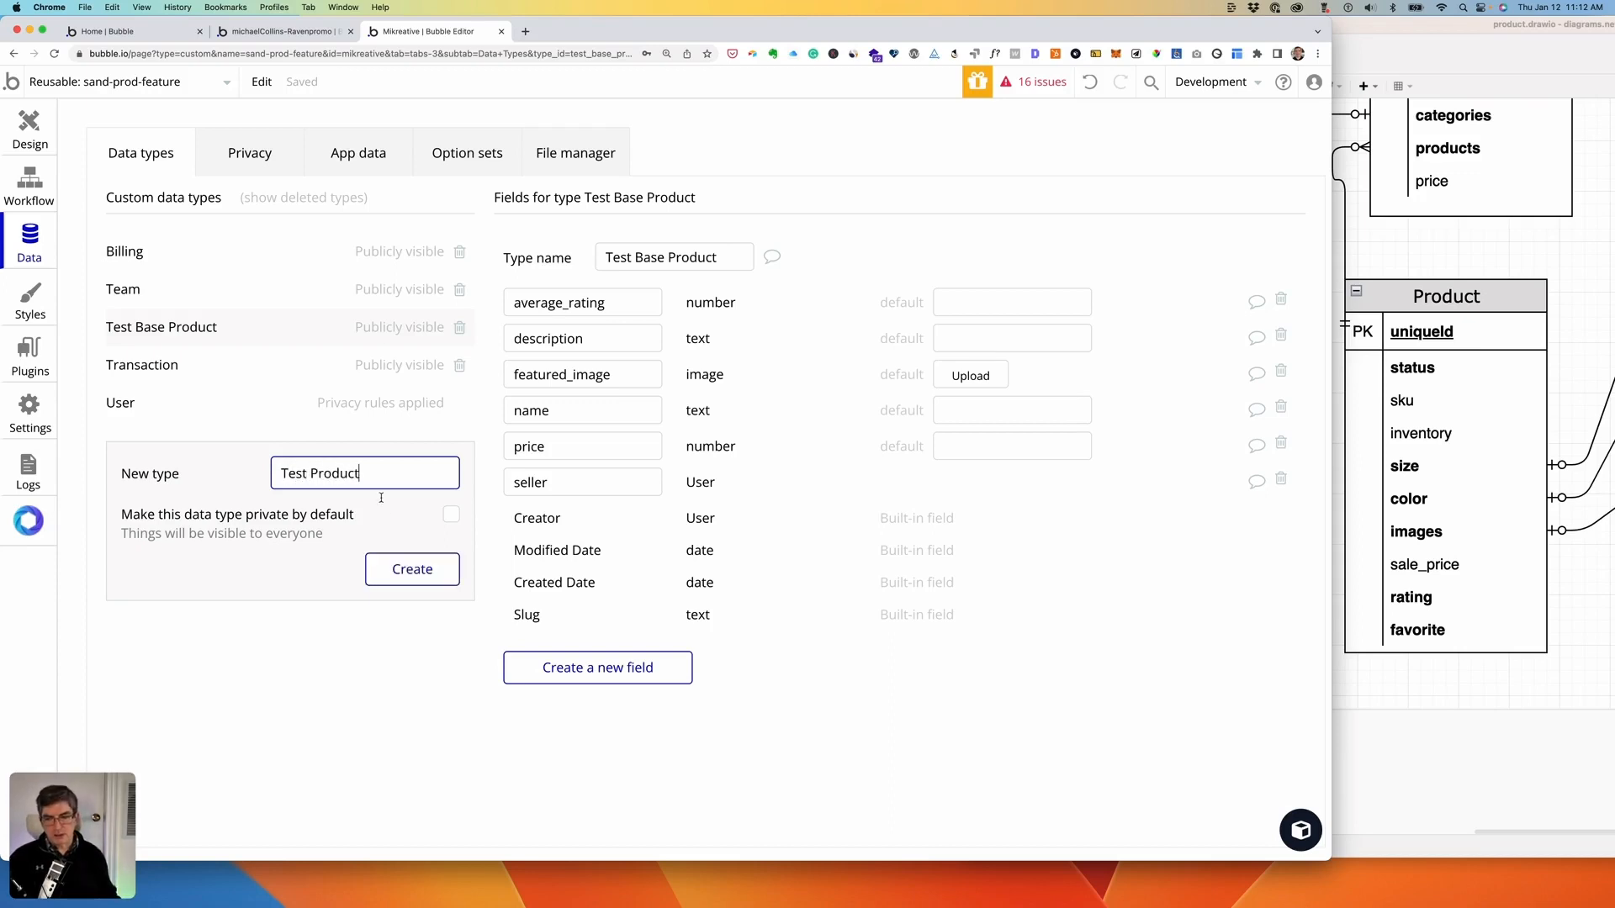
pyautogui.click(407, 574)
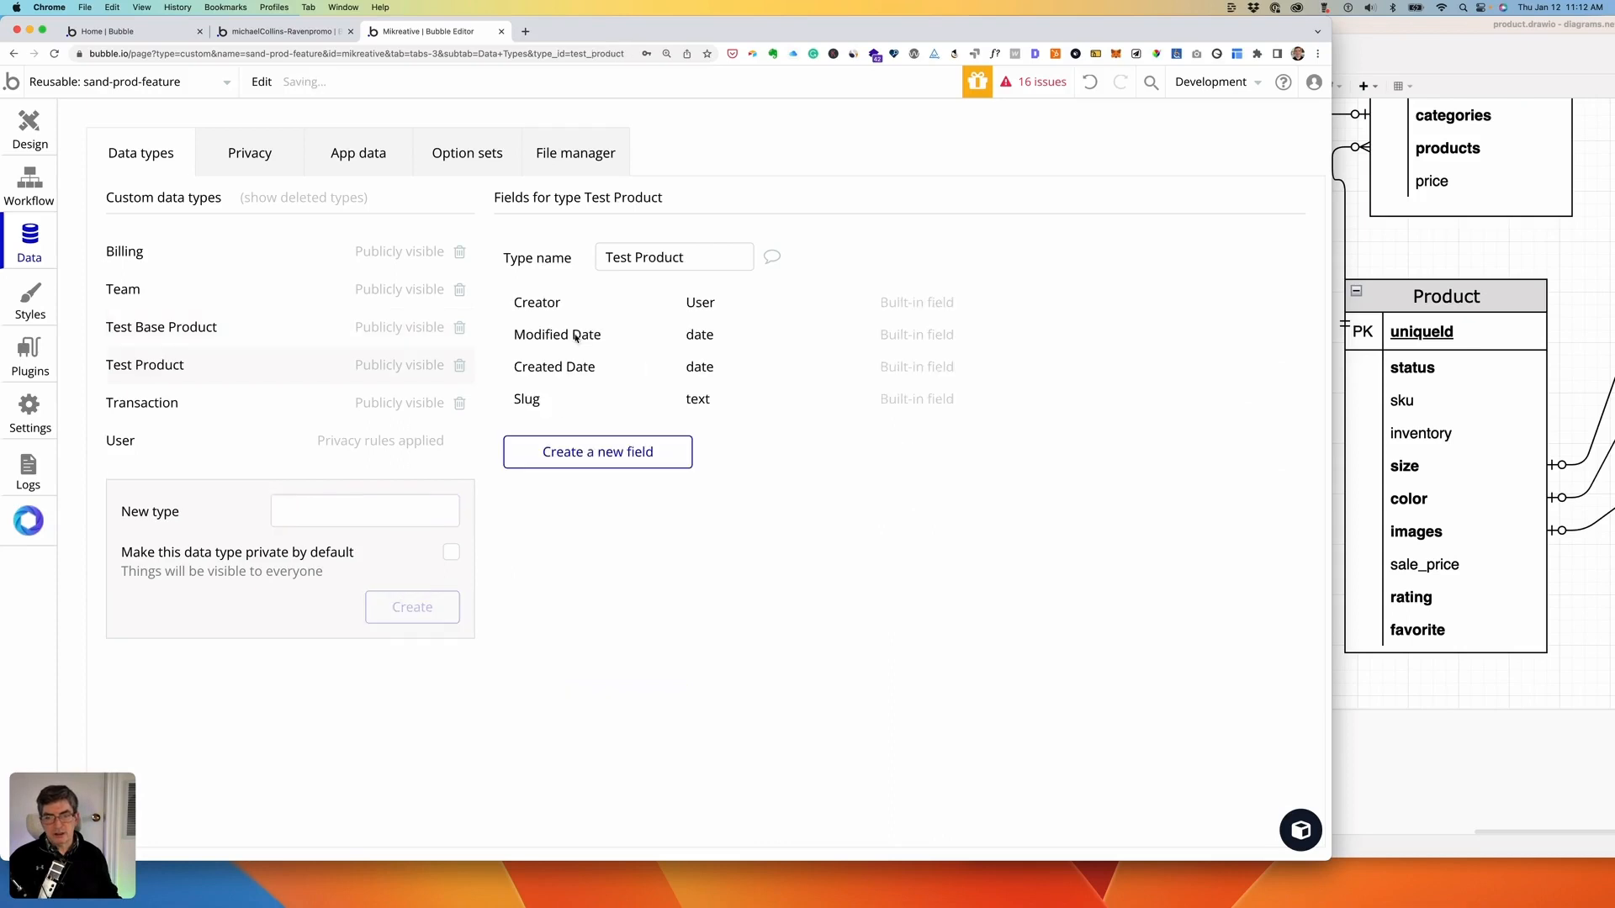
pyautogui.click(577, 452)
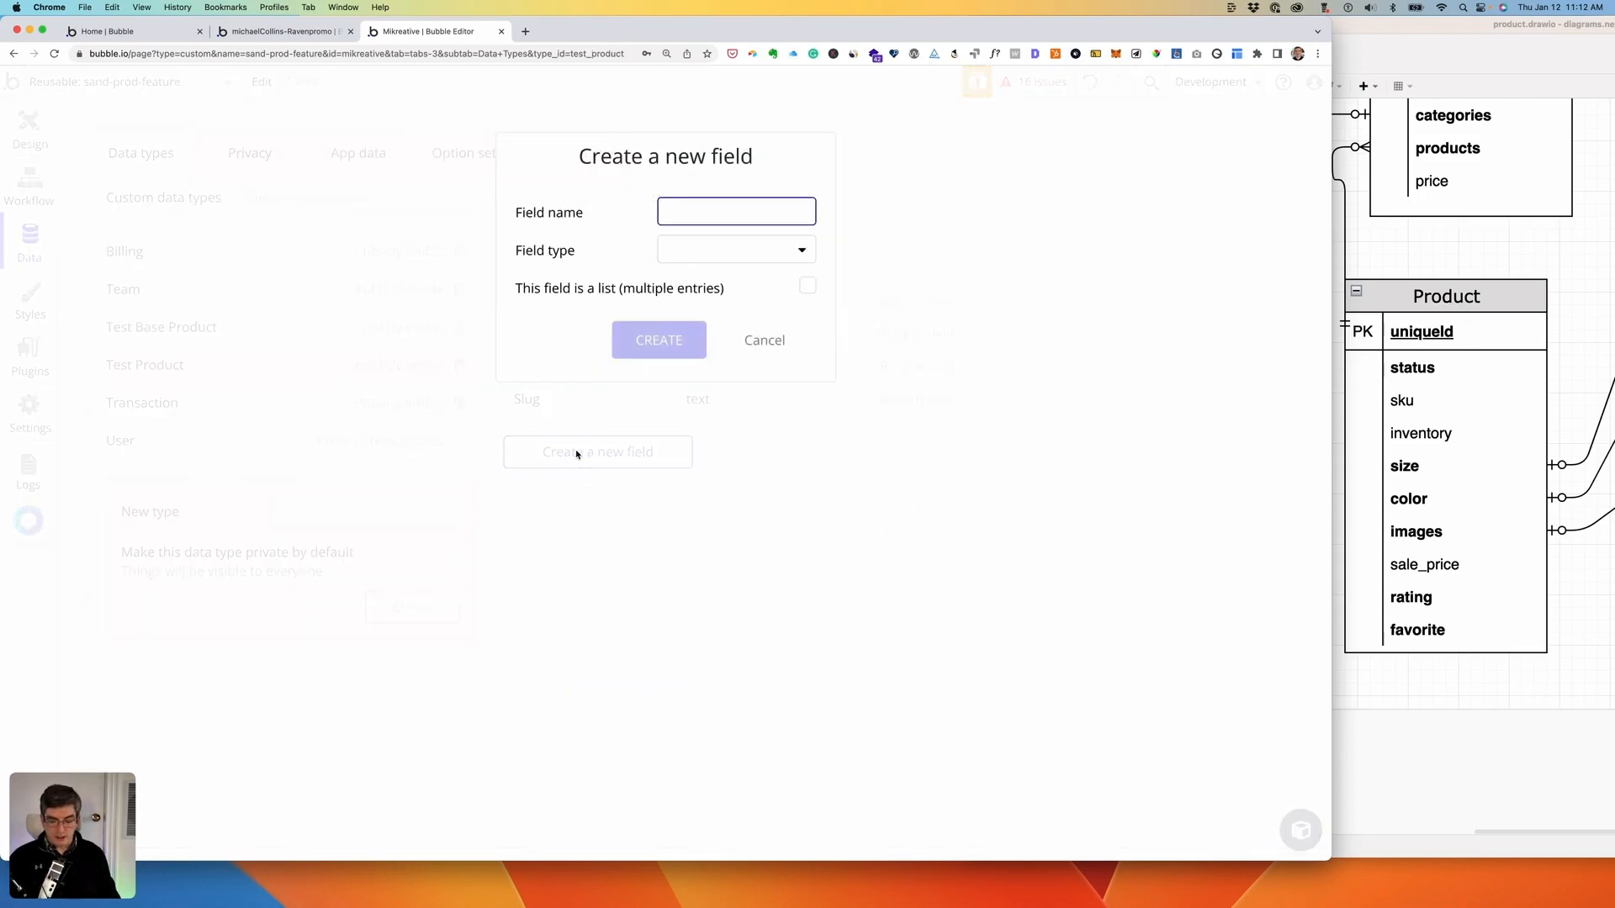
# - Add an sku field of type text to Test Product
pyautogui.write('sku')
pyautogui.press('Tab')
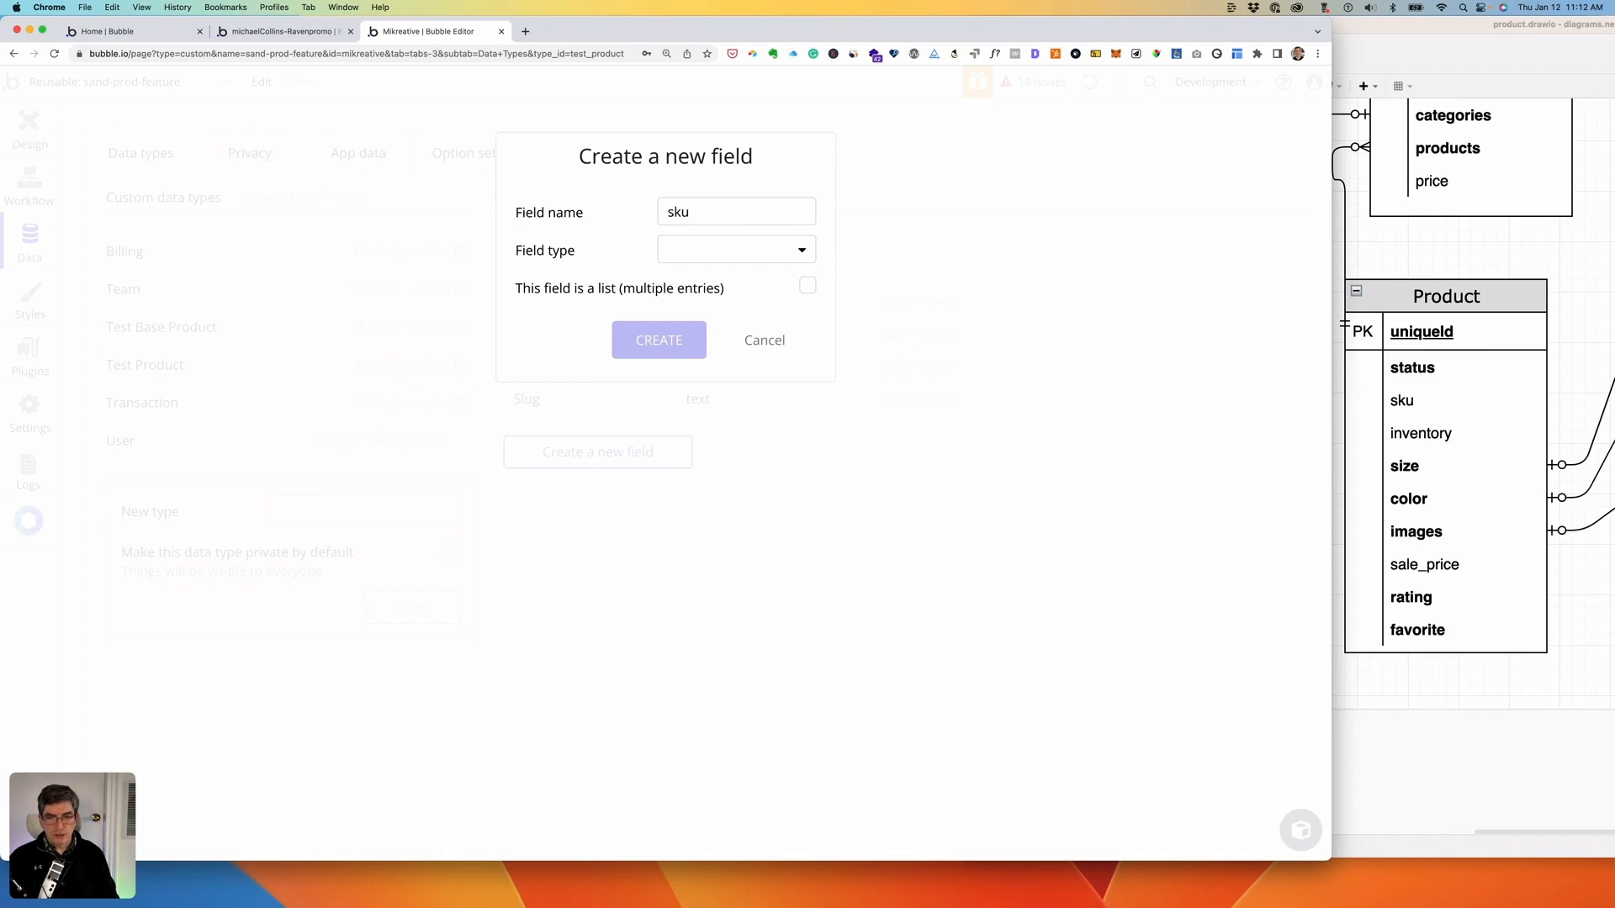
pyautogui.click(780, 245)
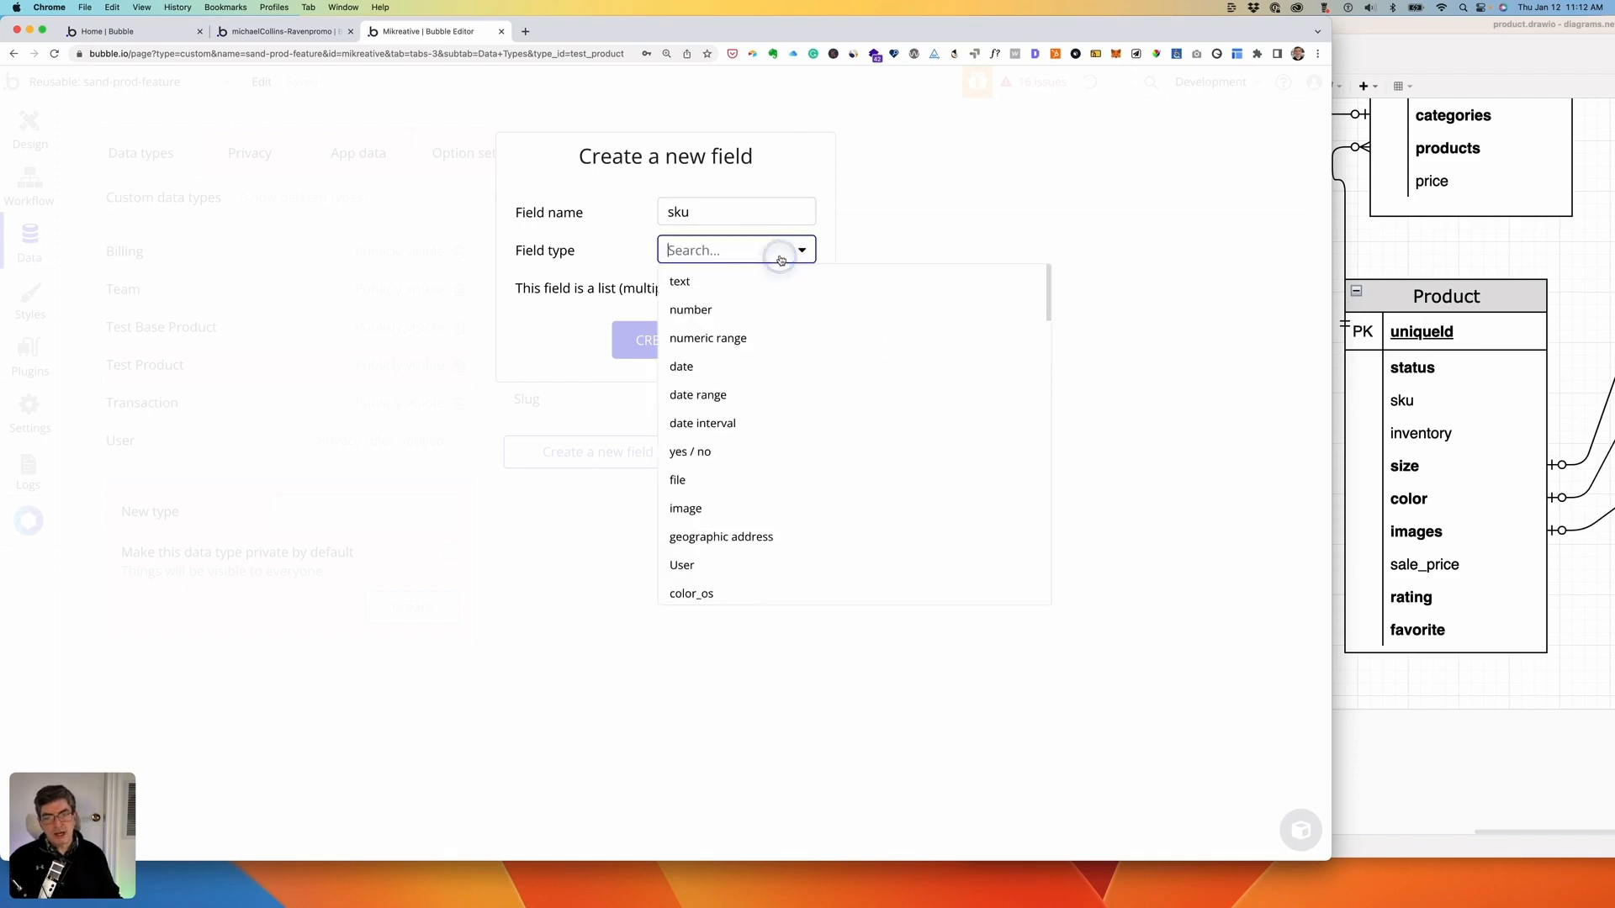
pyautogui.click(725, 282)
pyautogui.click(670, 340)
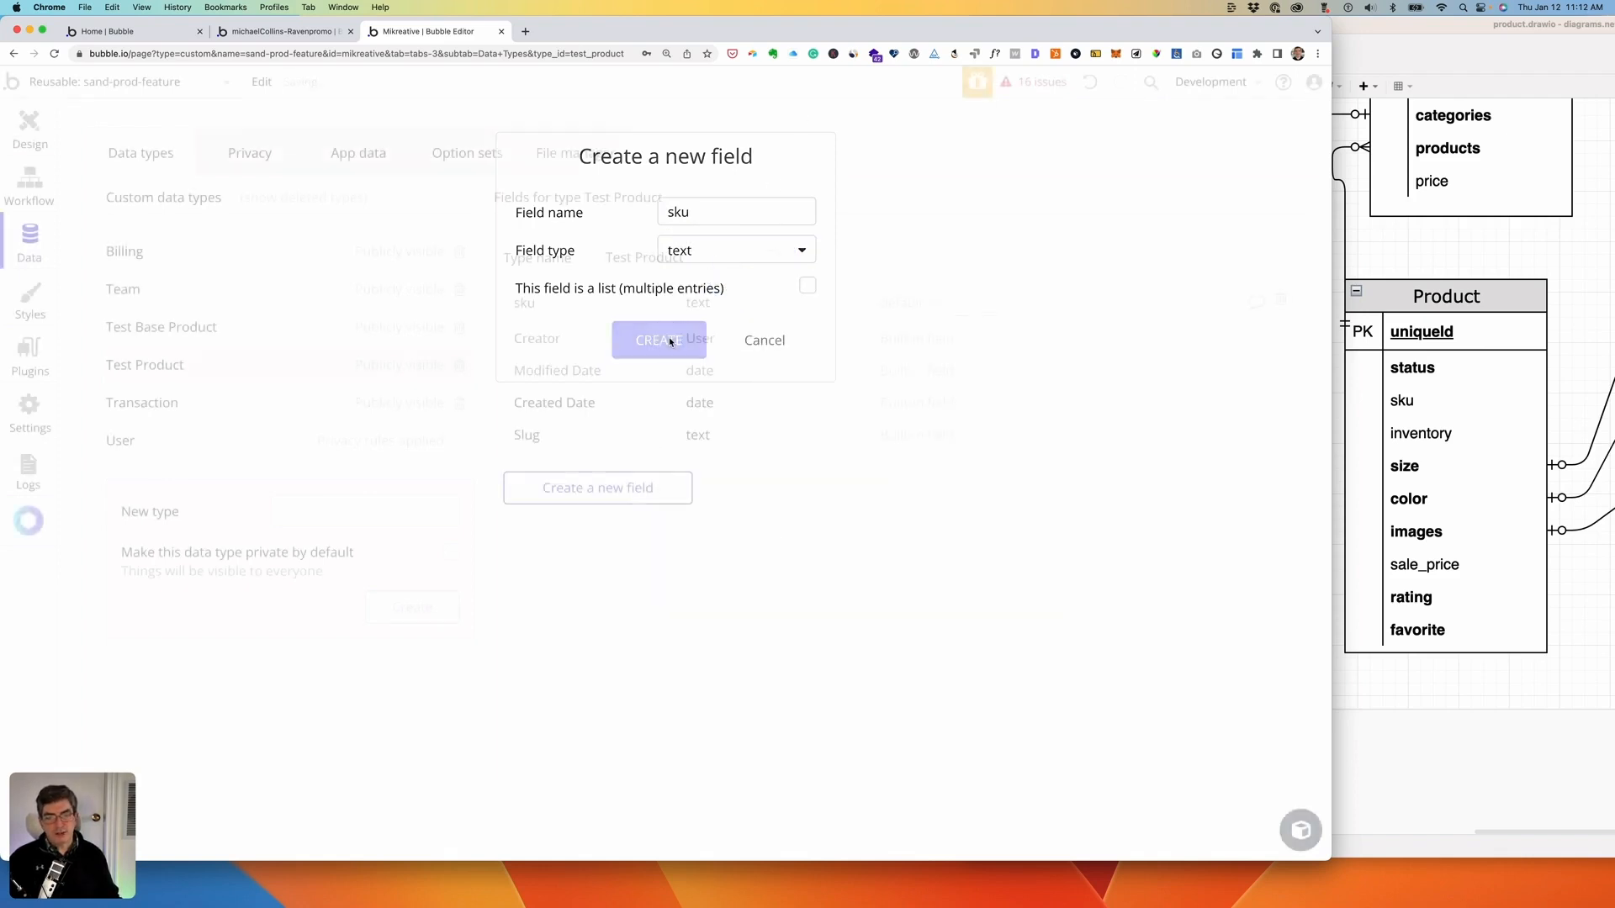
# - Add an inventory field of type number
pyautogui.click(585, 497)
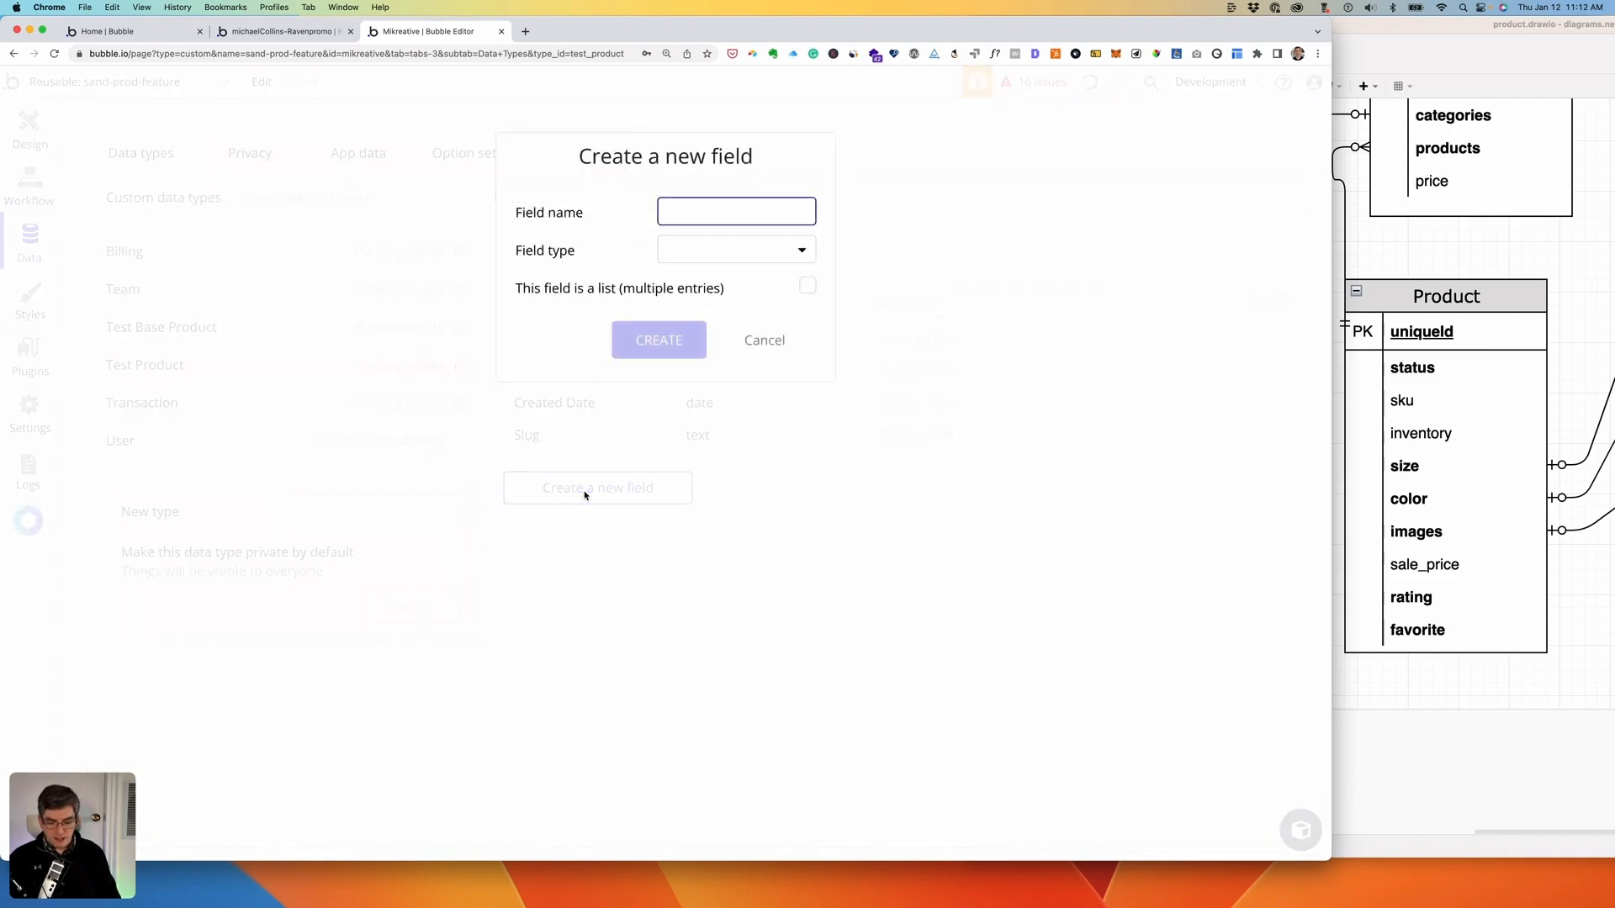
pyautogui.write('inventory')
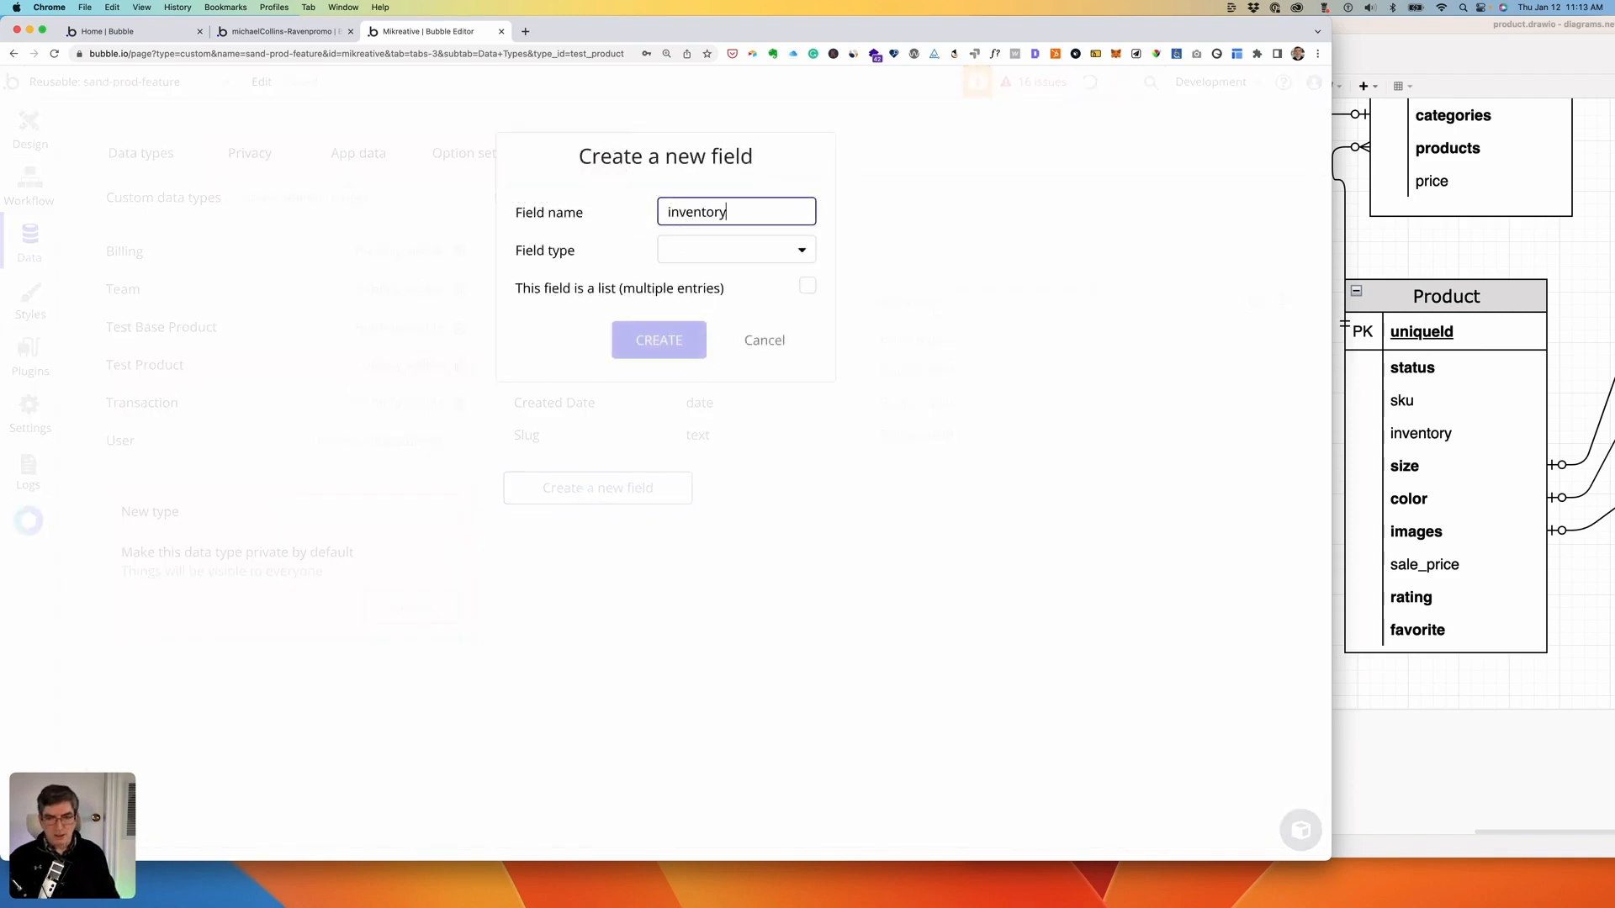
pyautogui.click(752, 252)
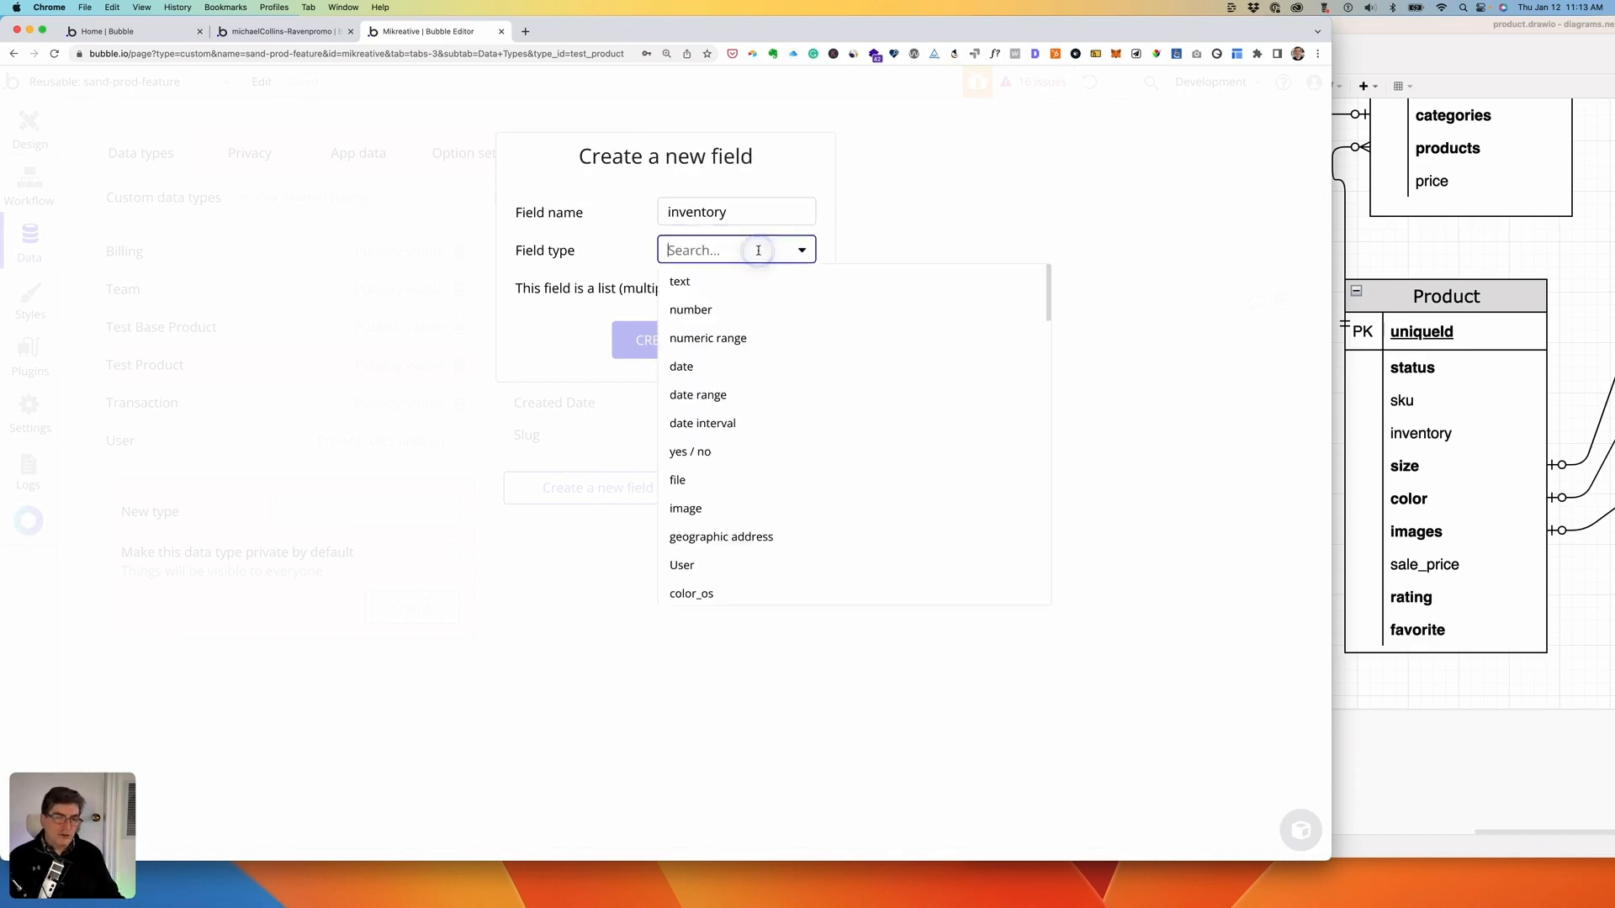
pyautogui.click(686, 316)
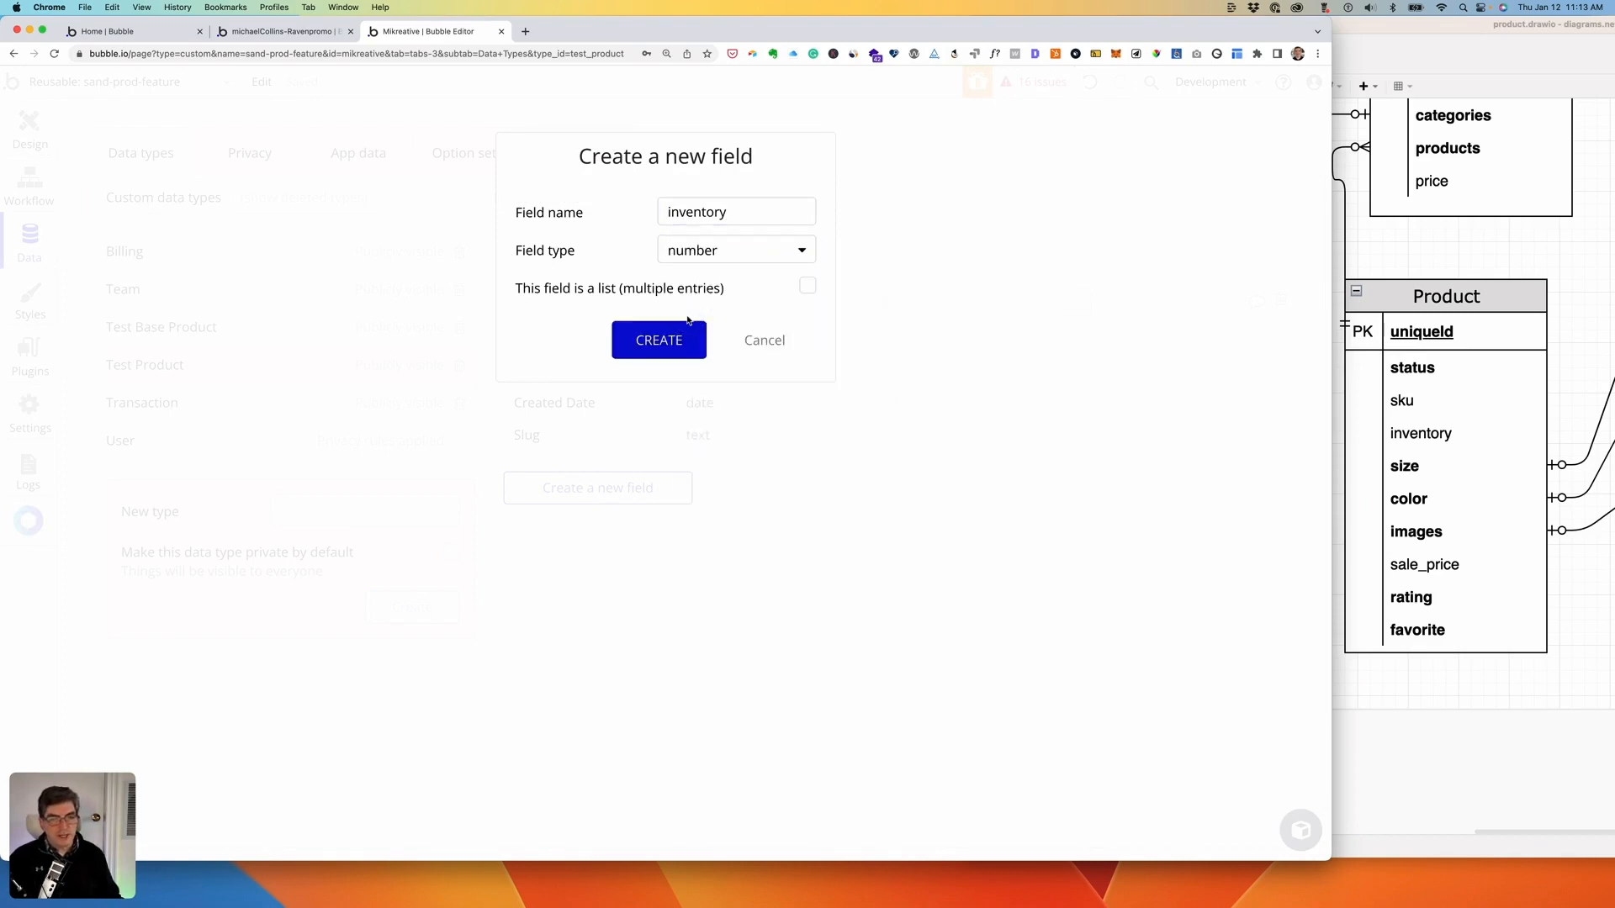
pyautogui.click(655, 345)
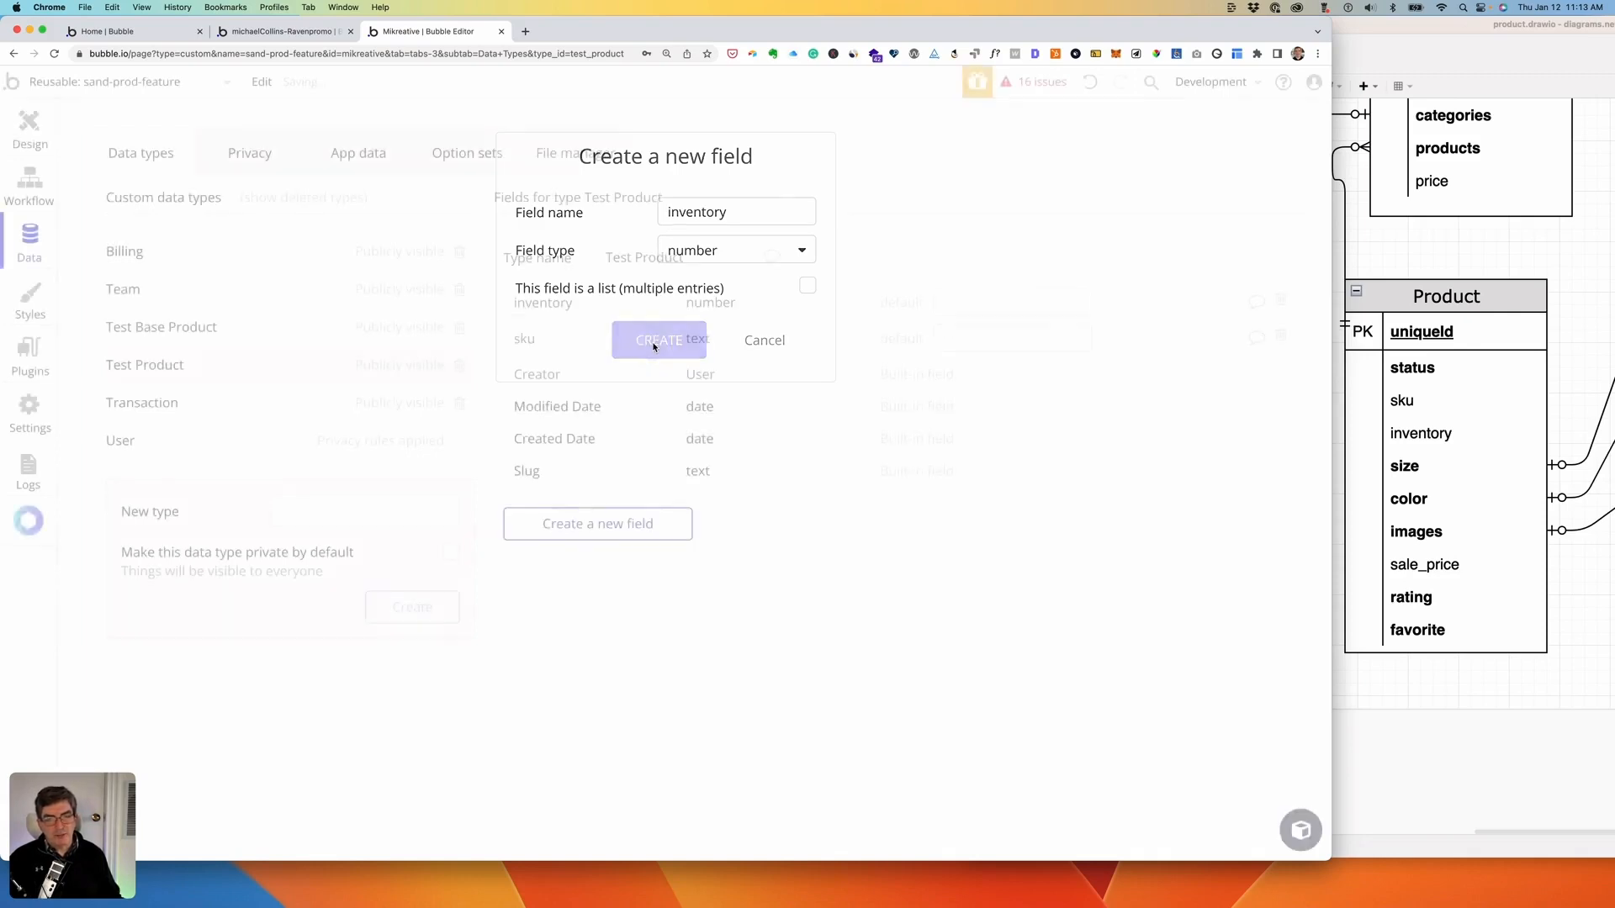
# - Add a size field using the size_os option set
pyautogui.click(575, 538)
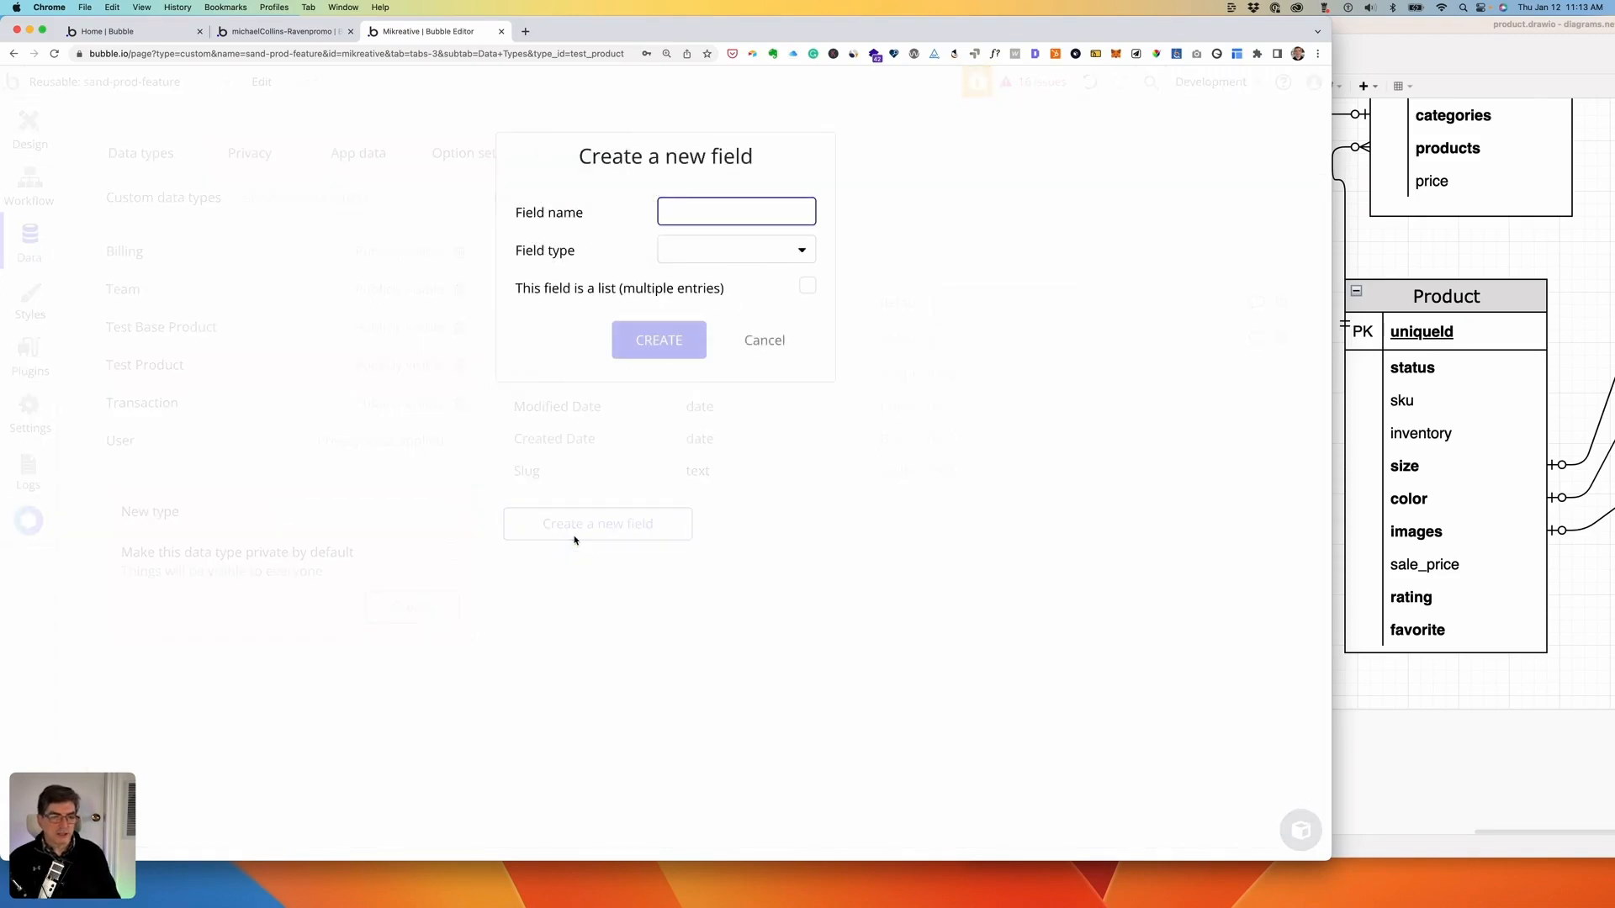
pyautogui.write('si')
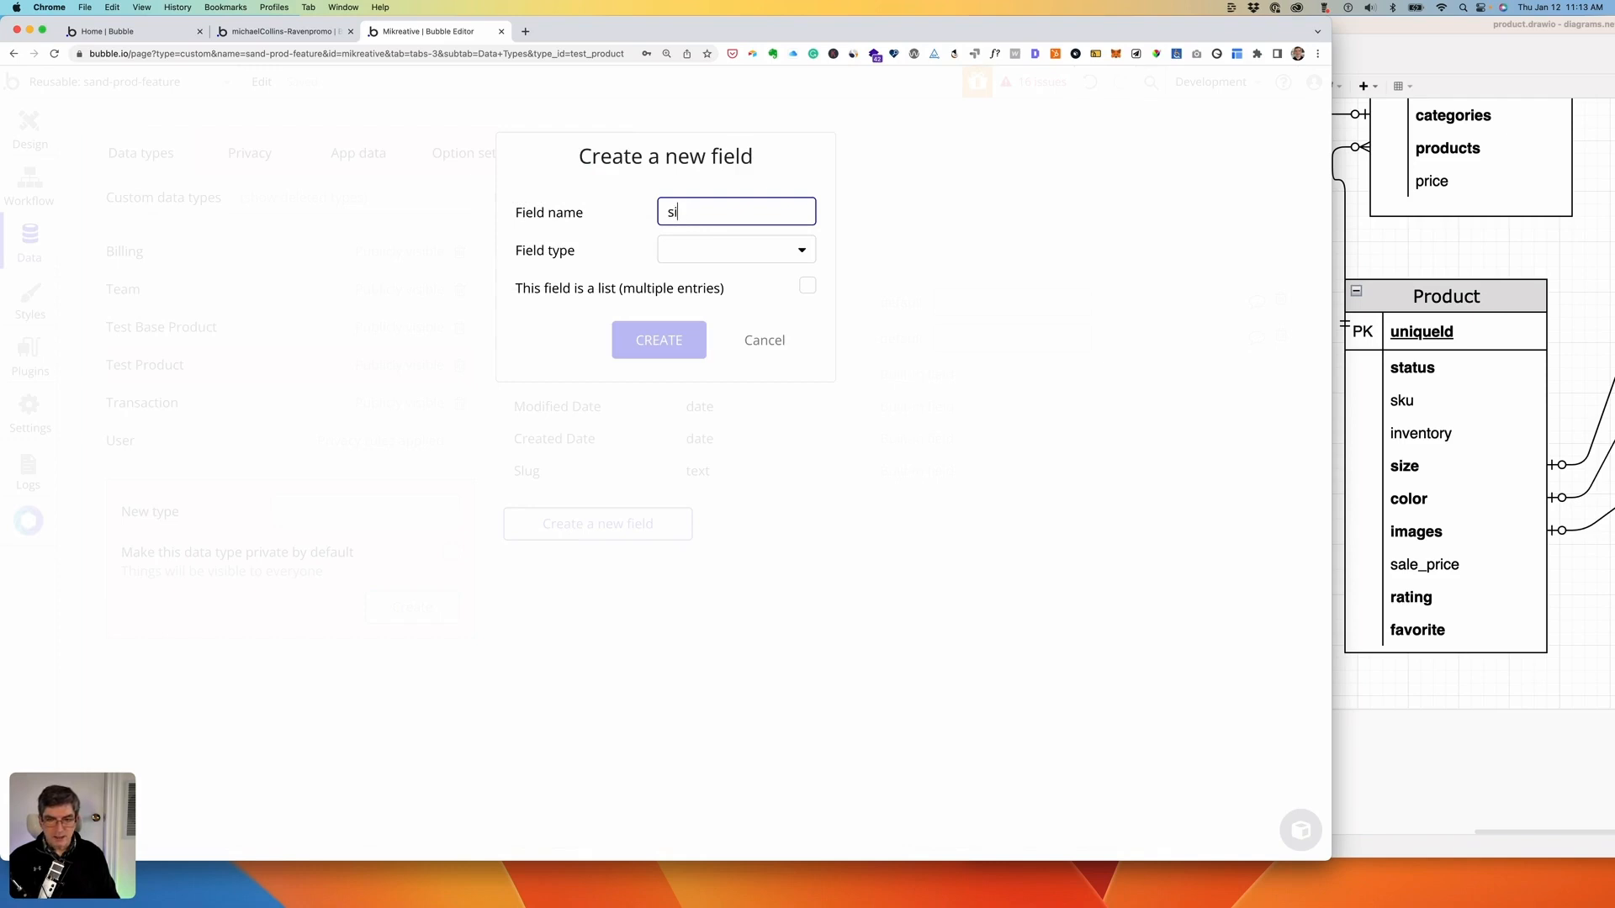
pyautogui.write('ze')
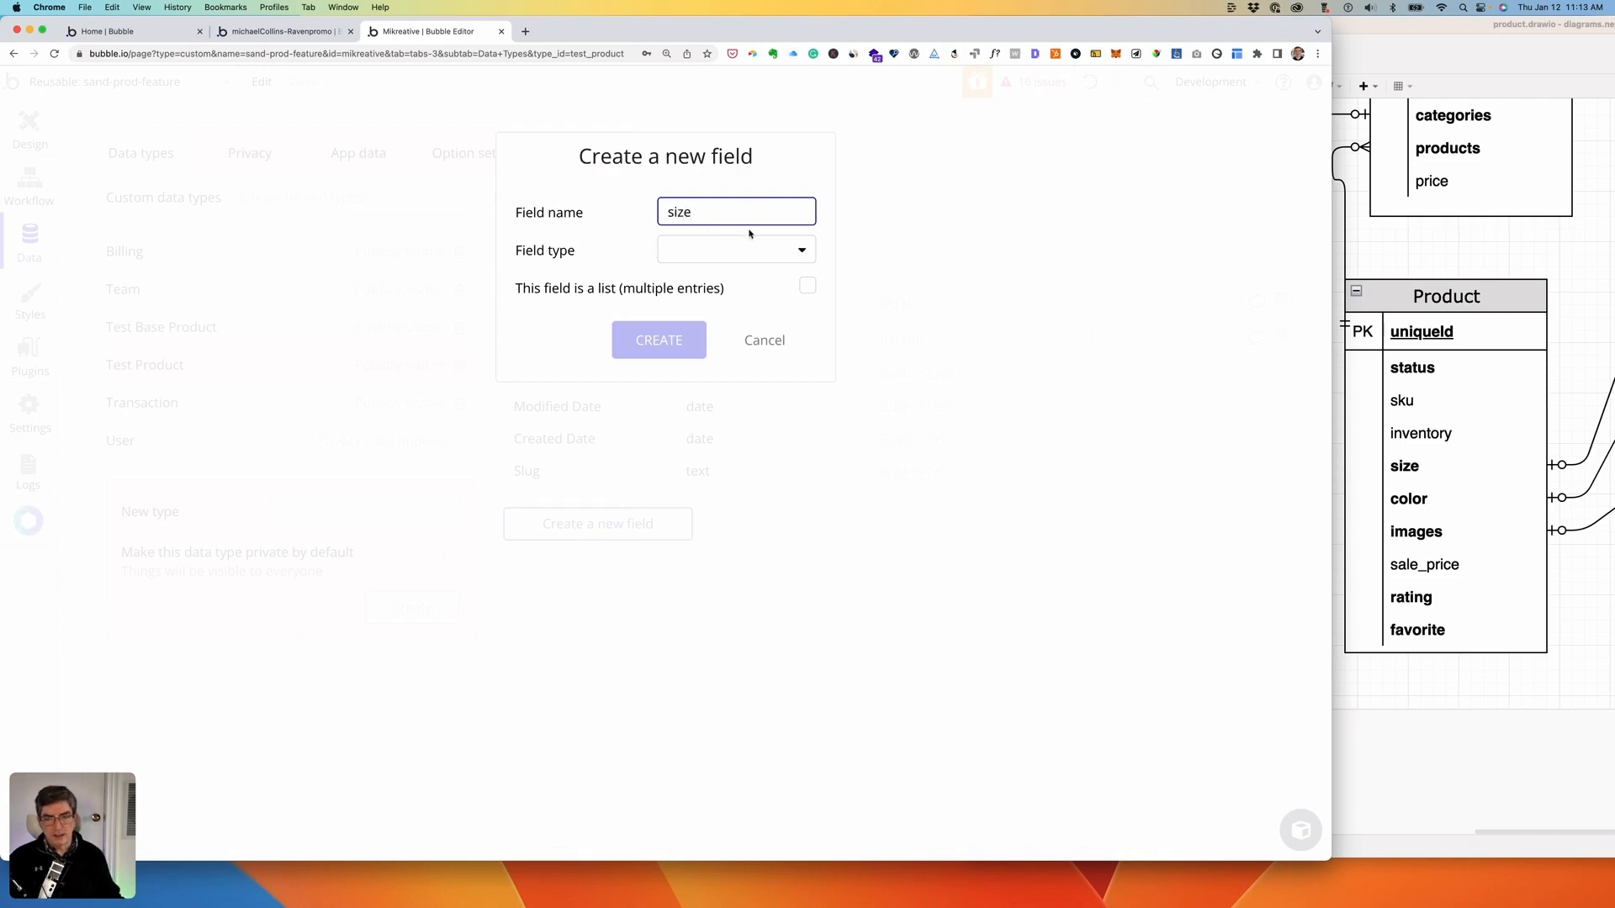
pyautogui.click(730, 253)
pyautogui.scroll(-5, 709, 399)
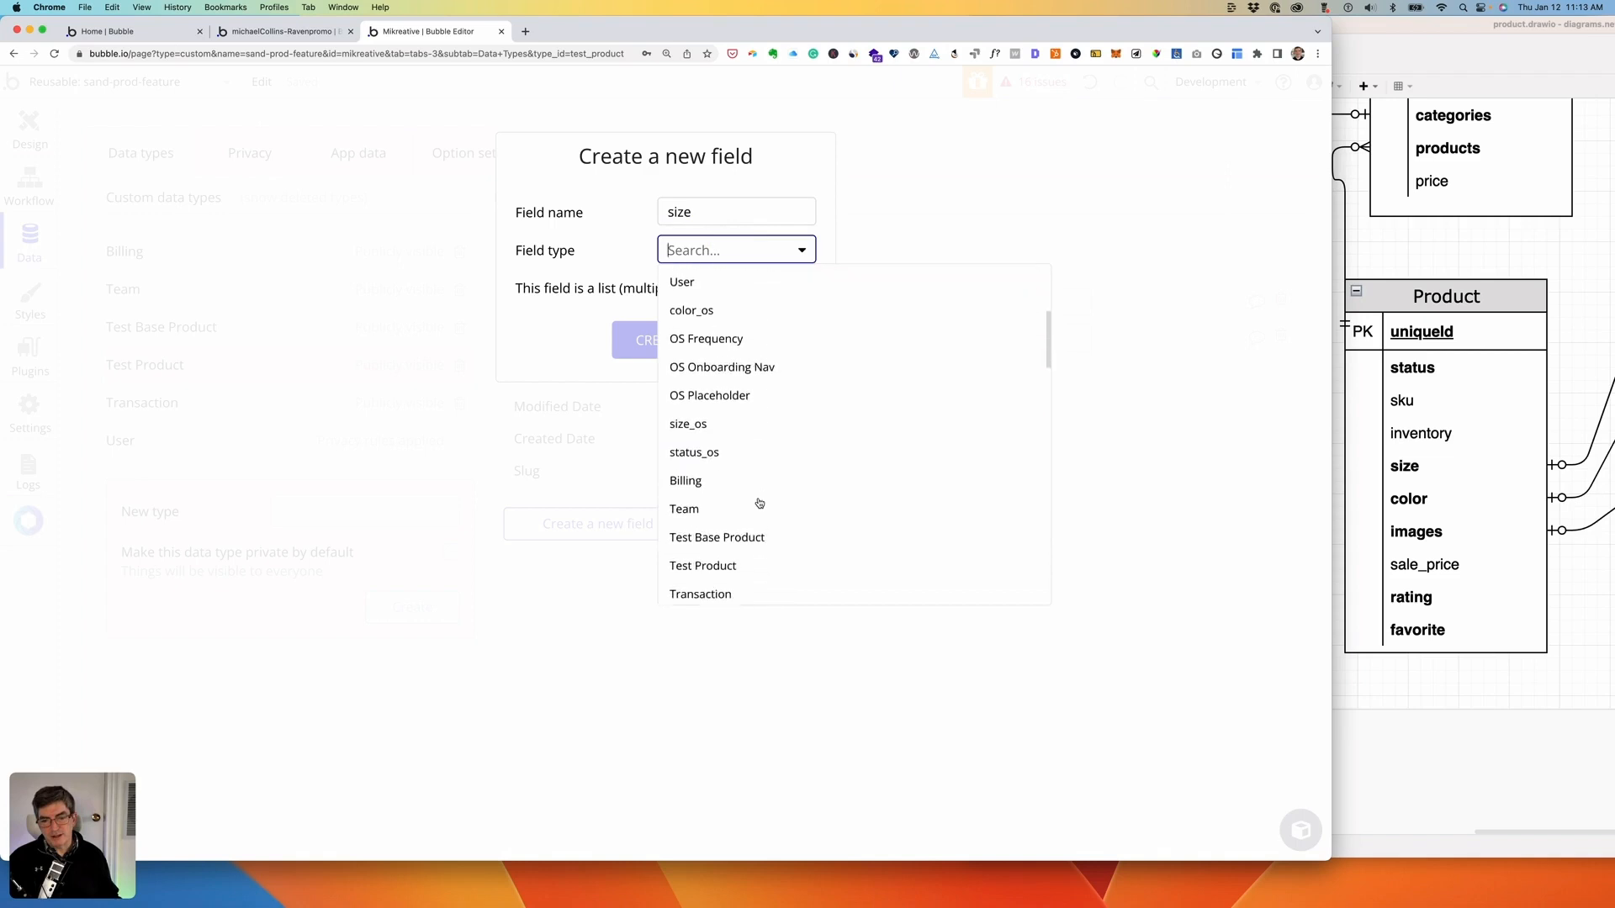
pyautogui.click(693, 395)
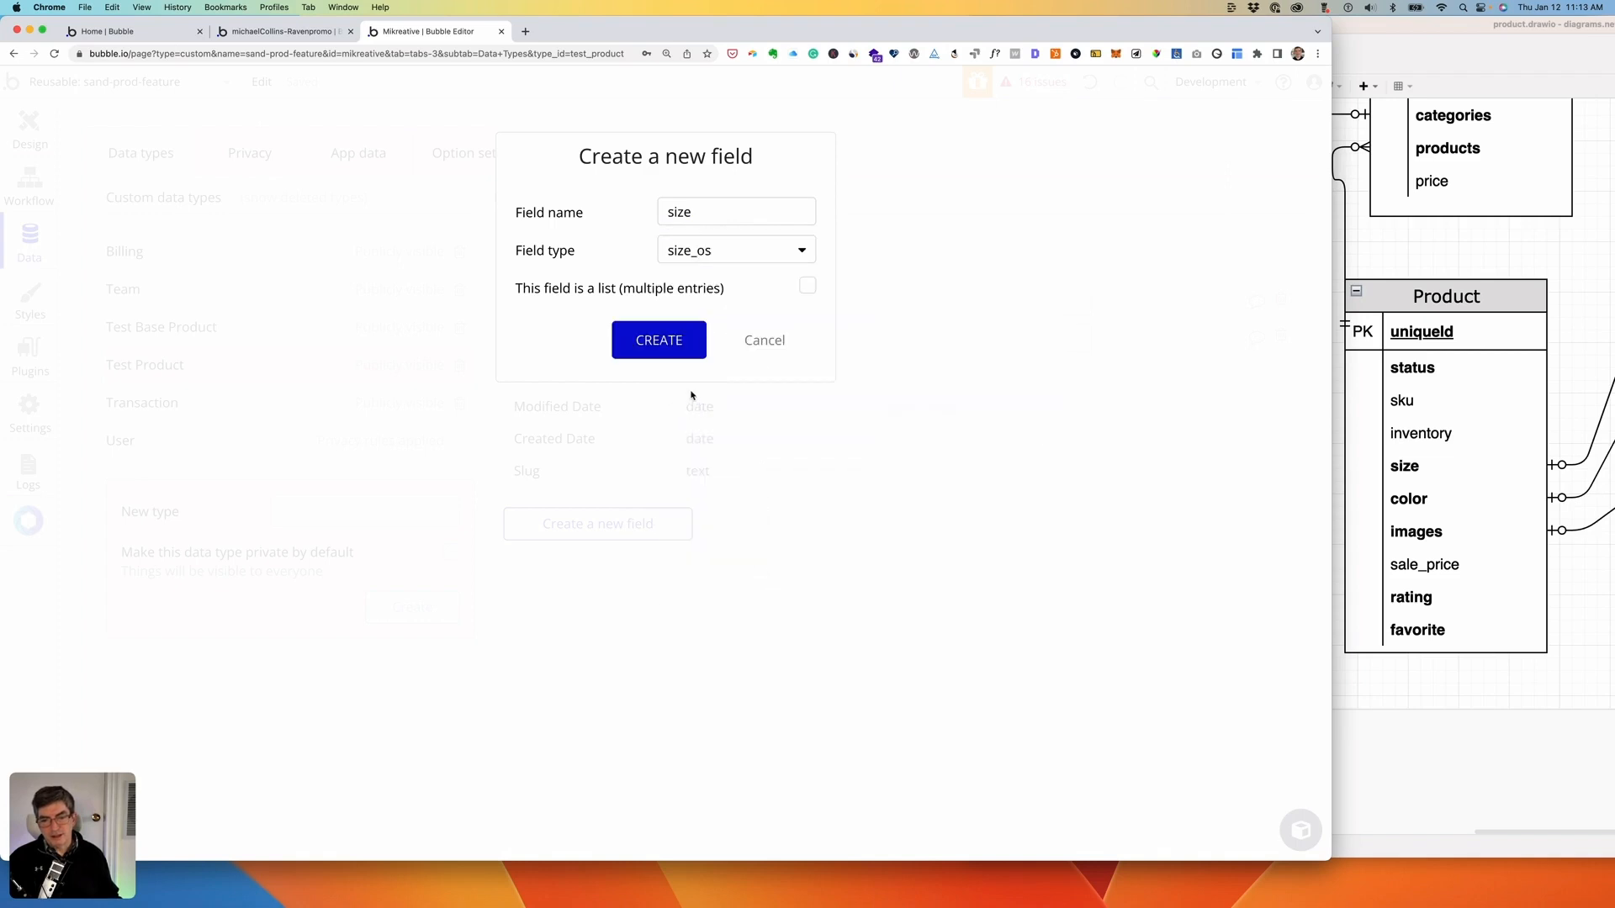
pyautogui.click(683, 328)
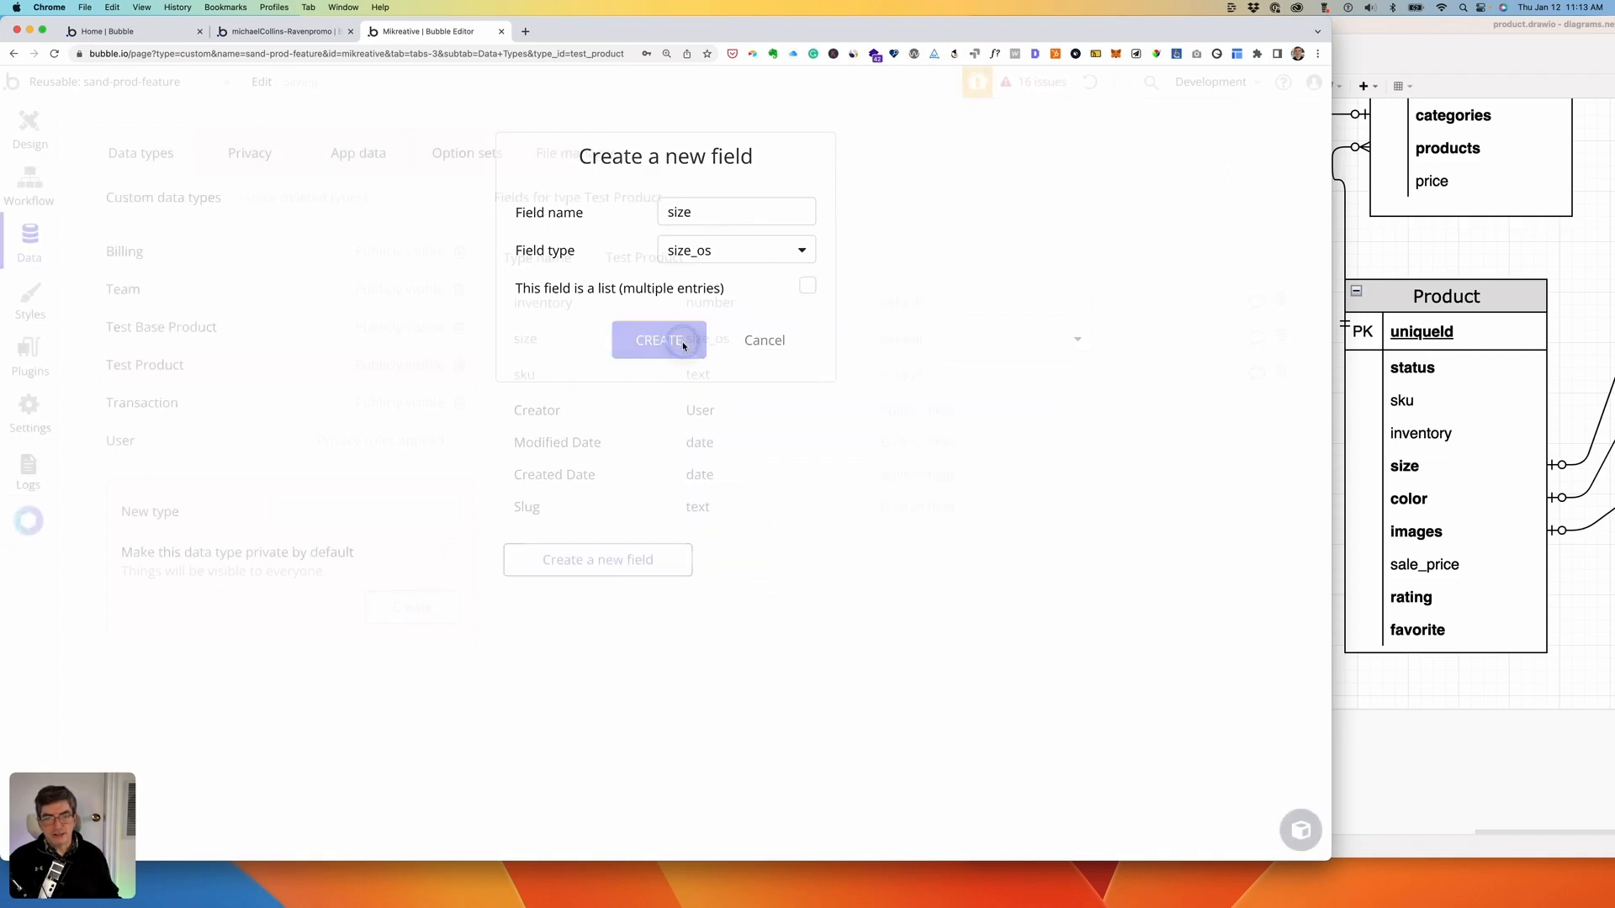
# - Add a color field using the color_os option set
pyautogui.click(597, 558)
pyautogui.write('color')
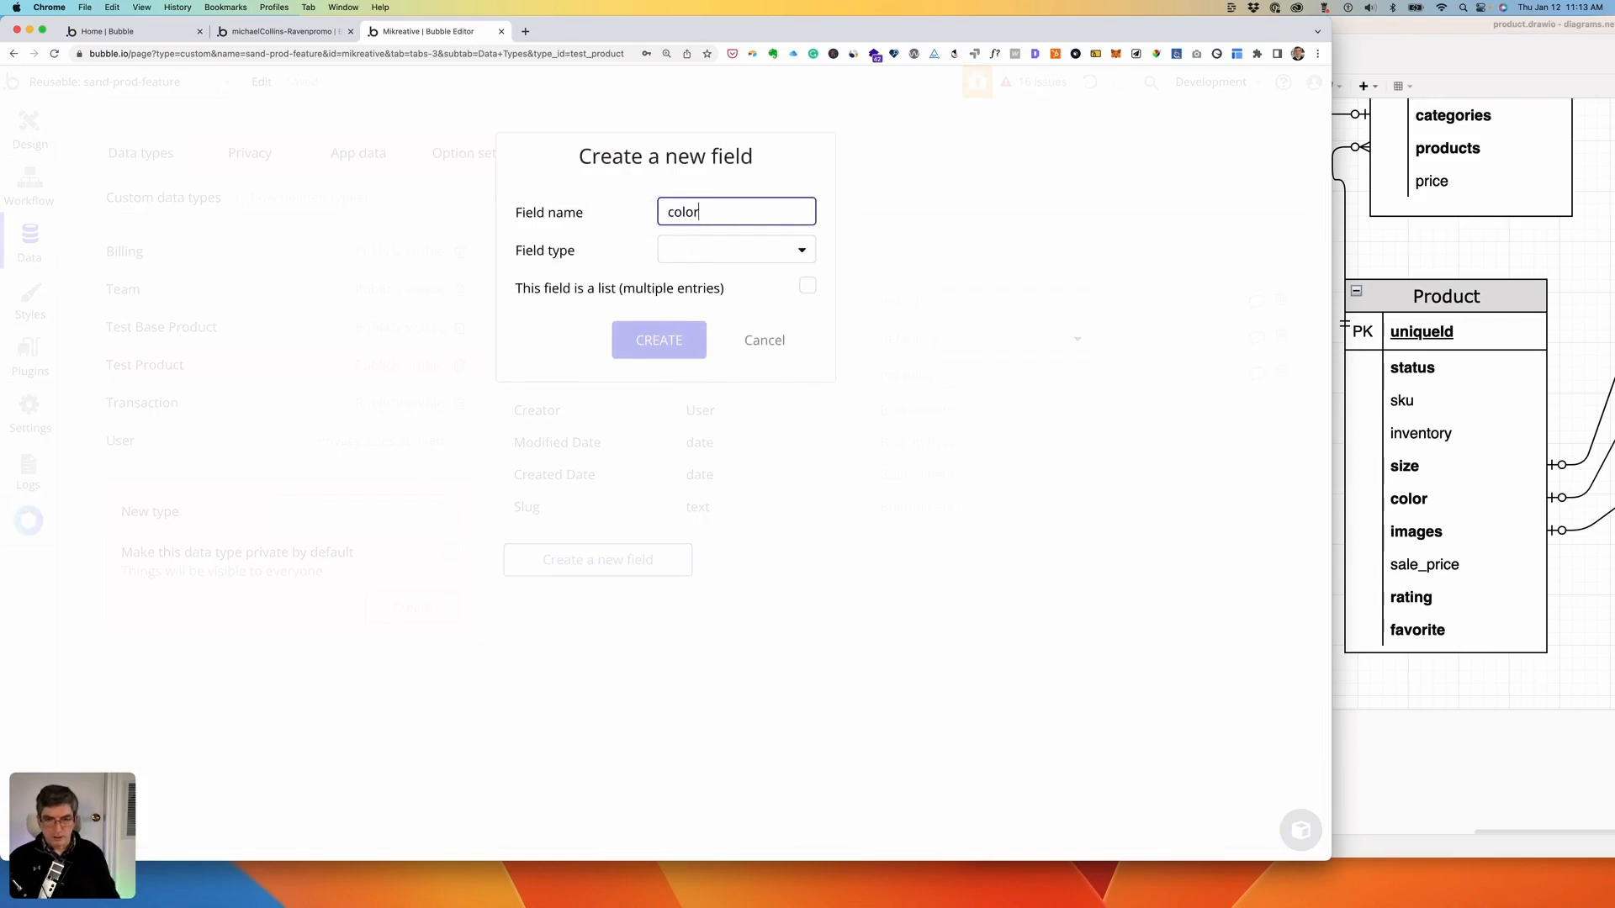
pyautogui.click(695, 246)
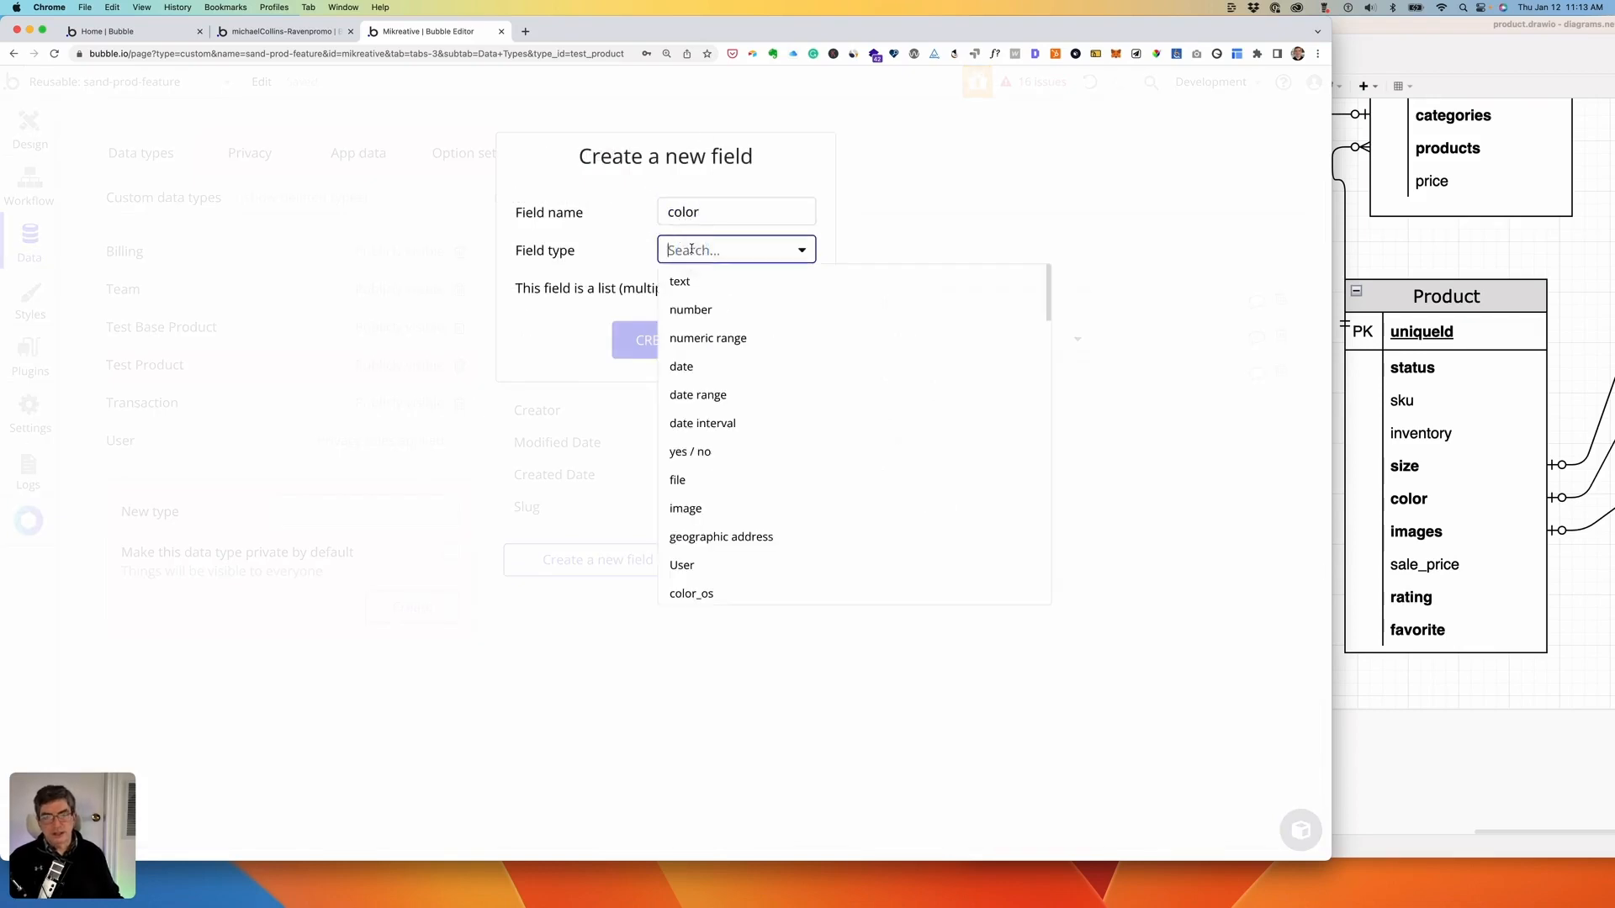
pyautogui.scroll(-2, 723, 471)
pyautogui.click(707, 527)
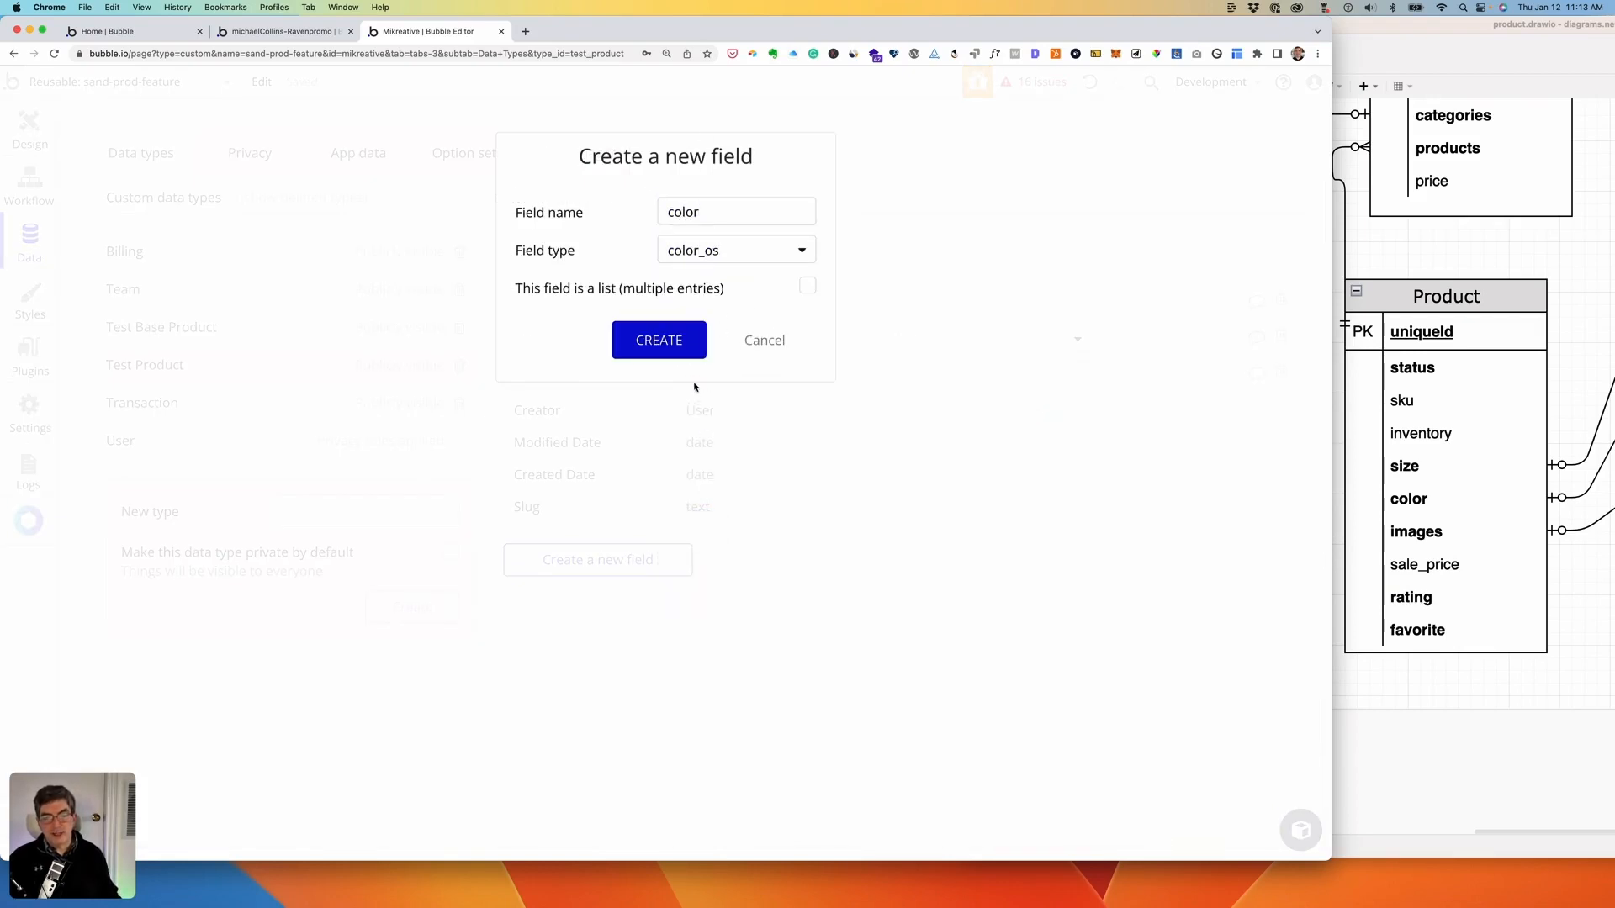
pyautogui.click(680, 341)
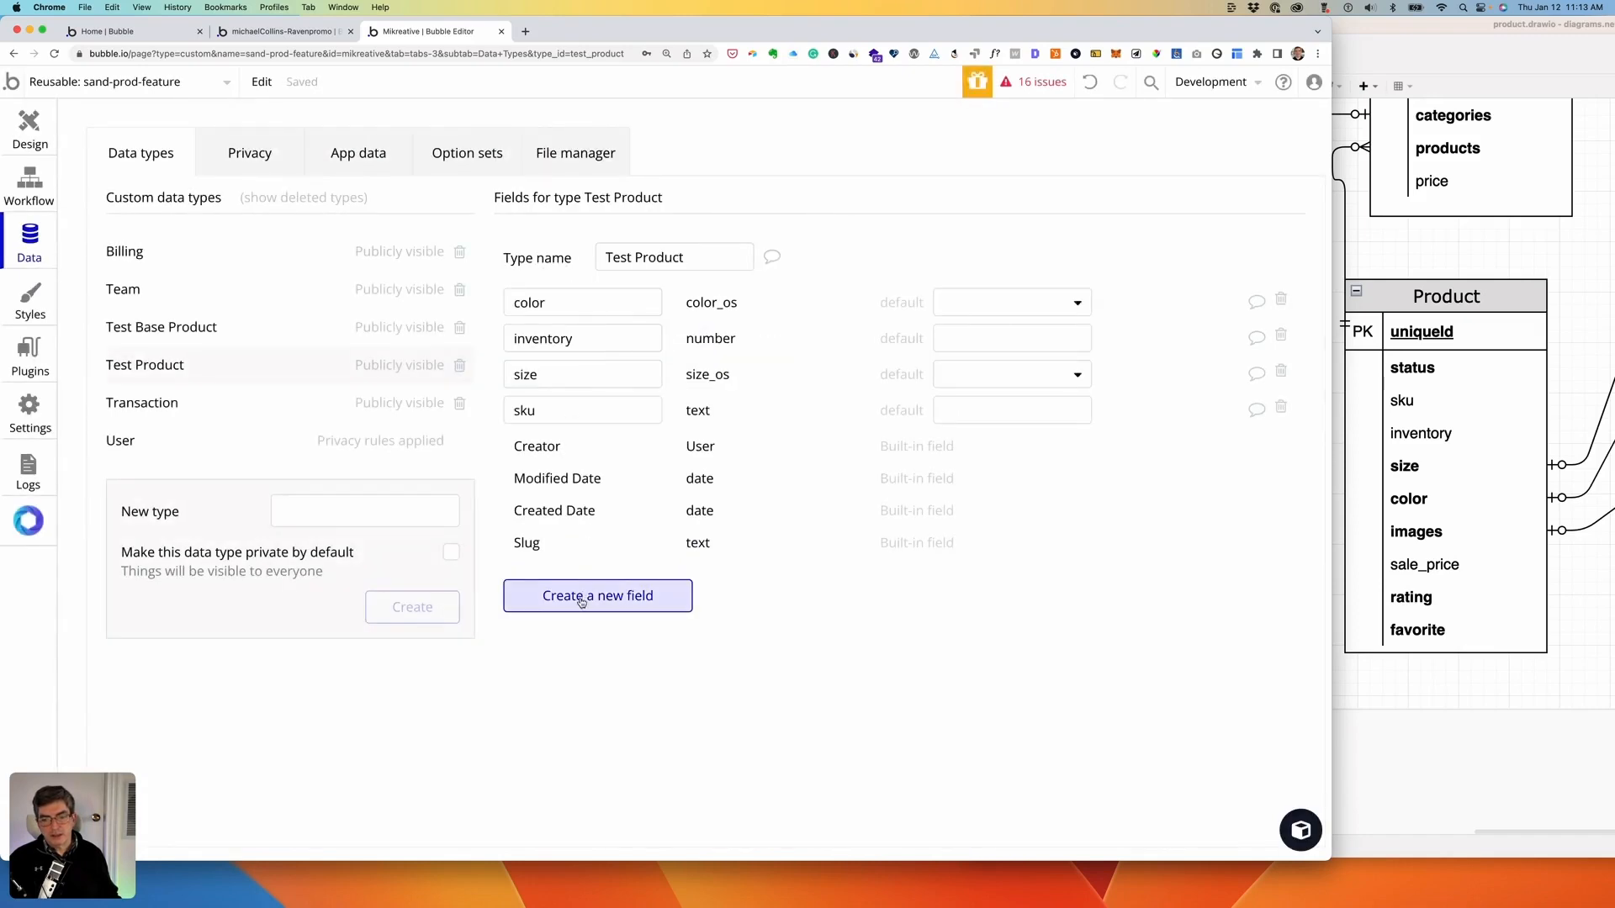
# - Add a status field of type status_os to Test Product
pyautogui.click(580, 595)
pyautogui.write('status')
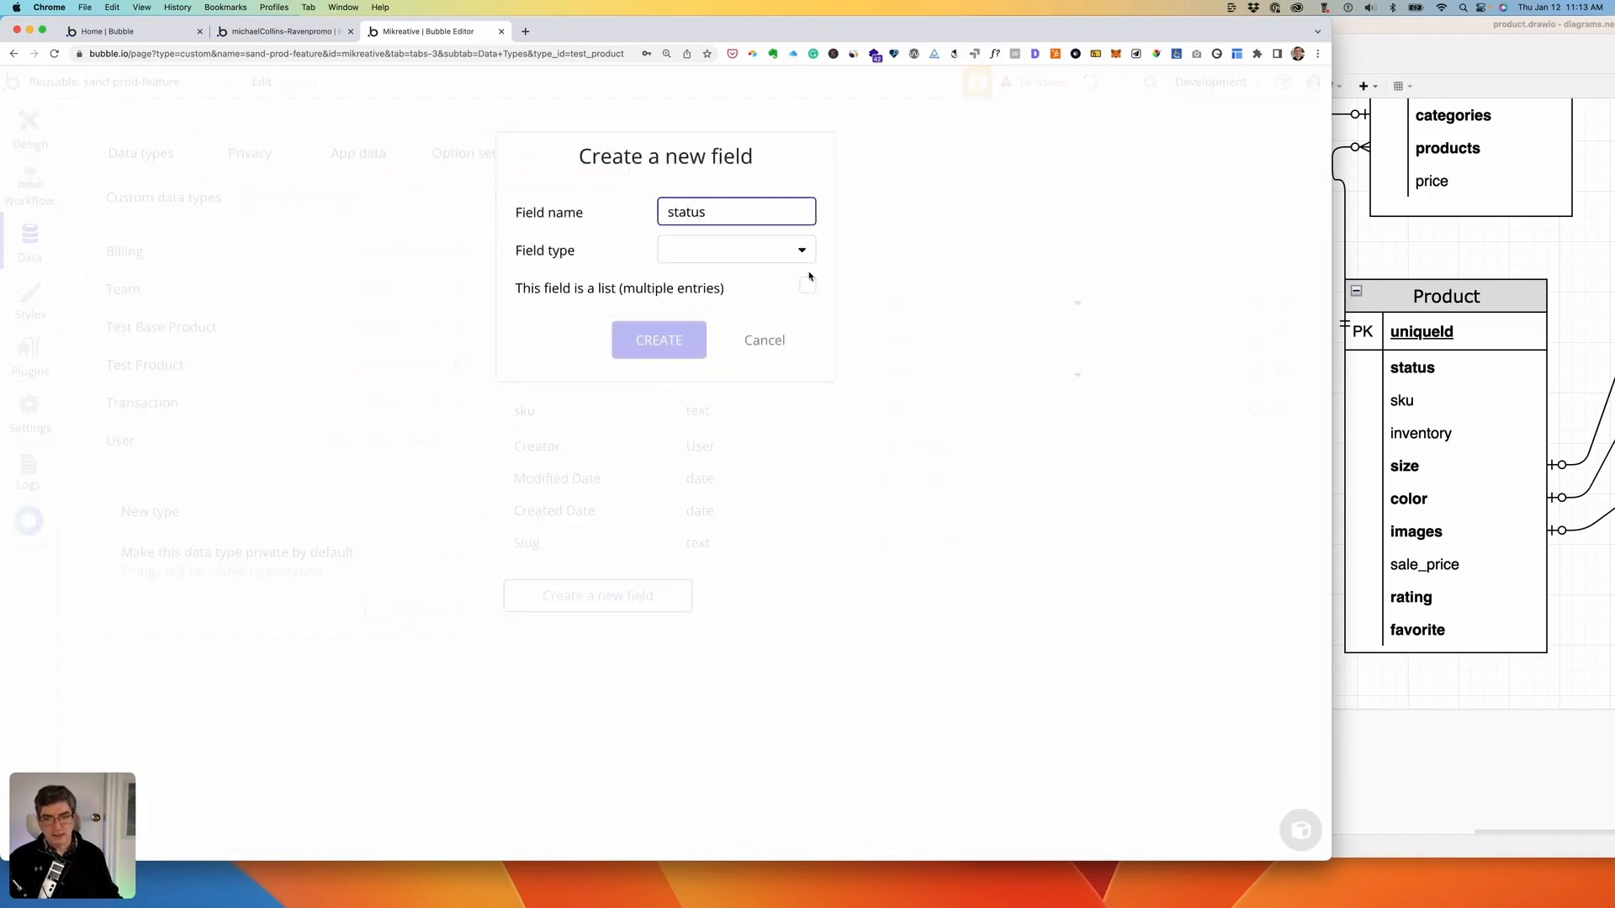
pyautogui.click(748, 251)
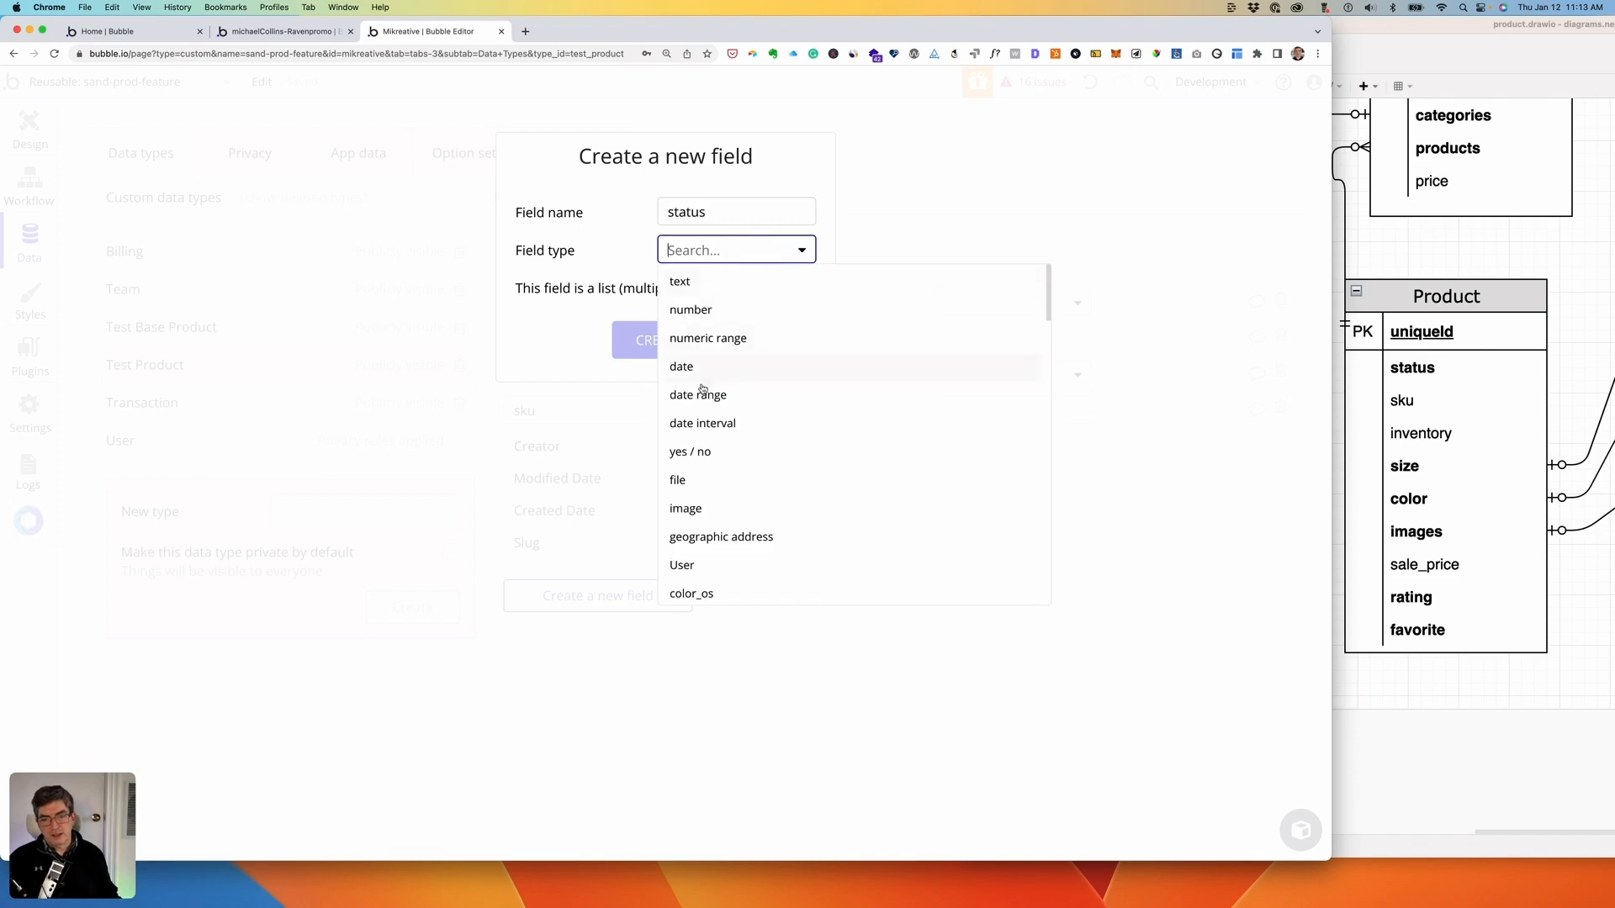
pyautogui.scroll(-3, 722, 462)
pyautogui.scroll(-3, 722, 462)
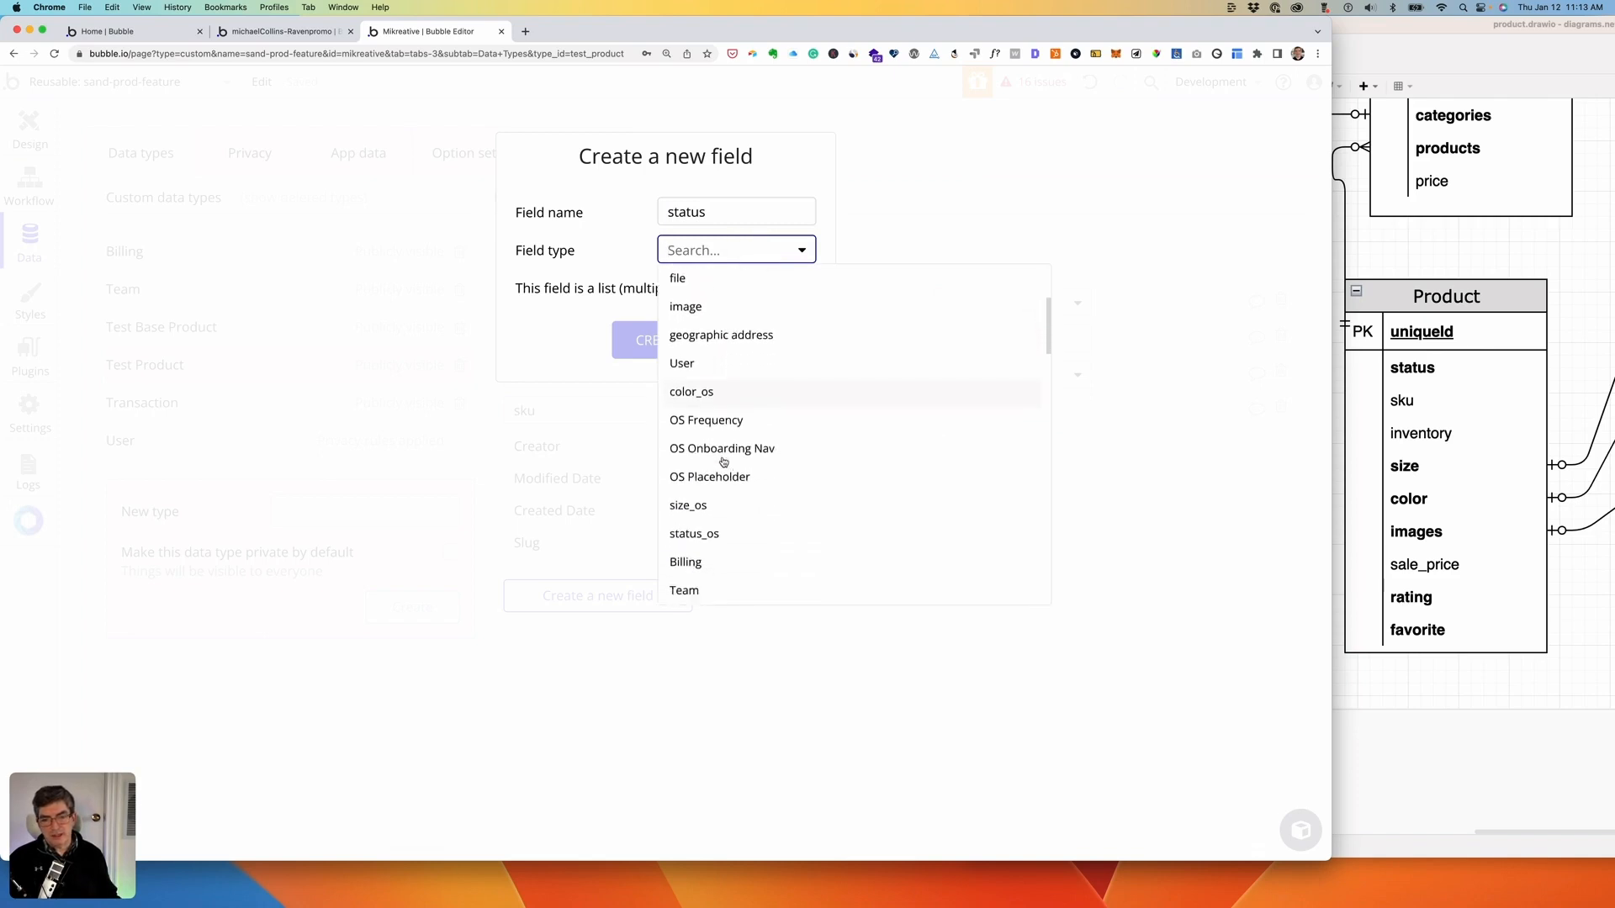
pyautogui.click(696, 473)
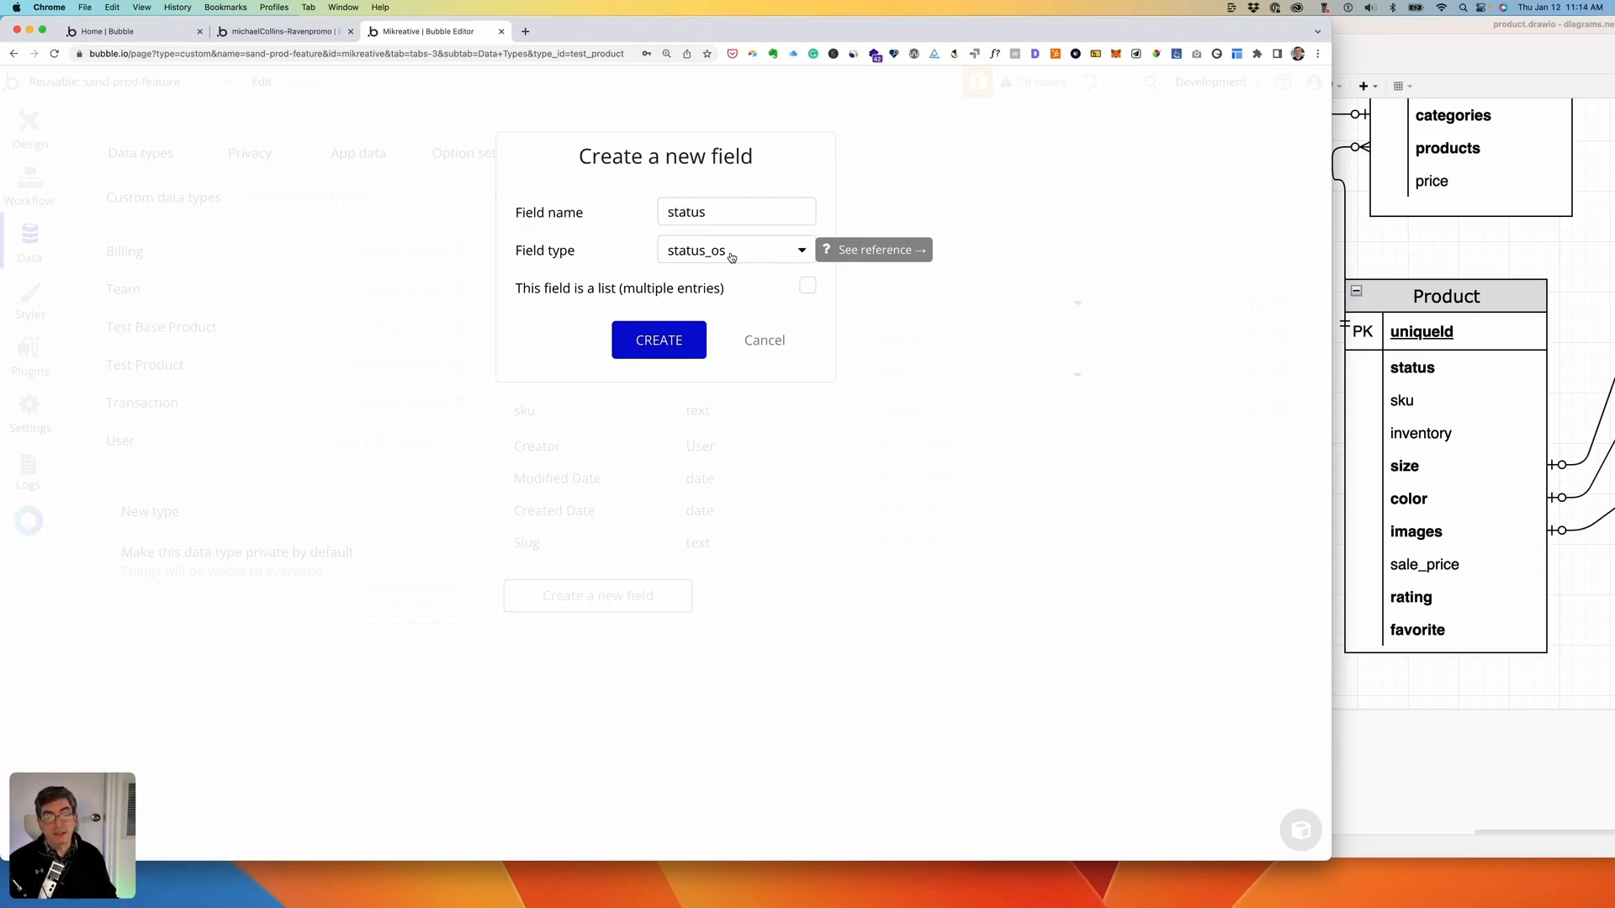
pyautogui.click(659, 342)
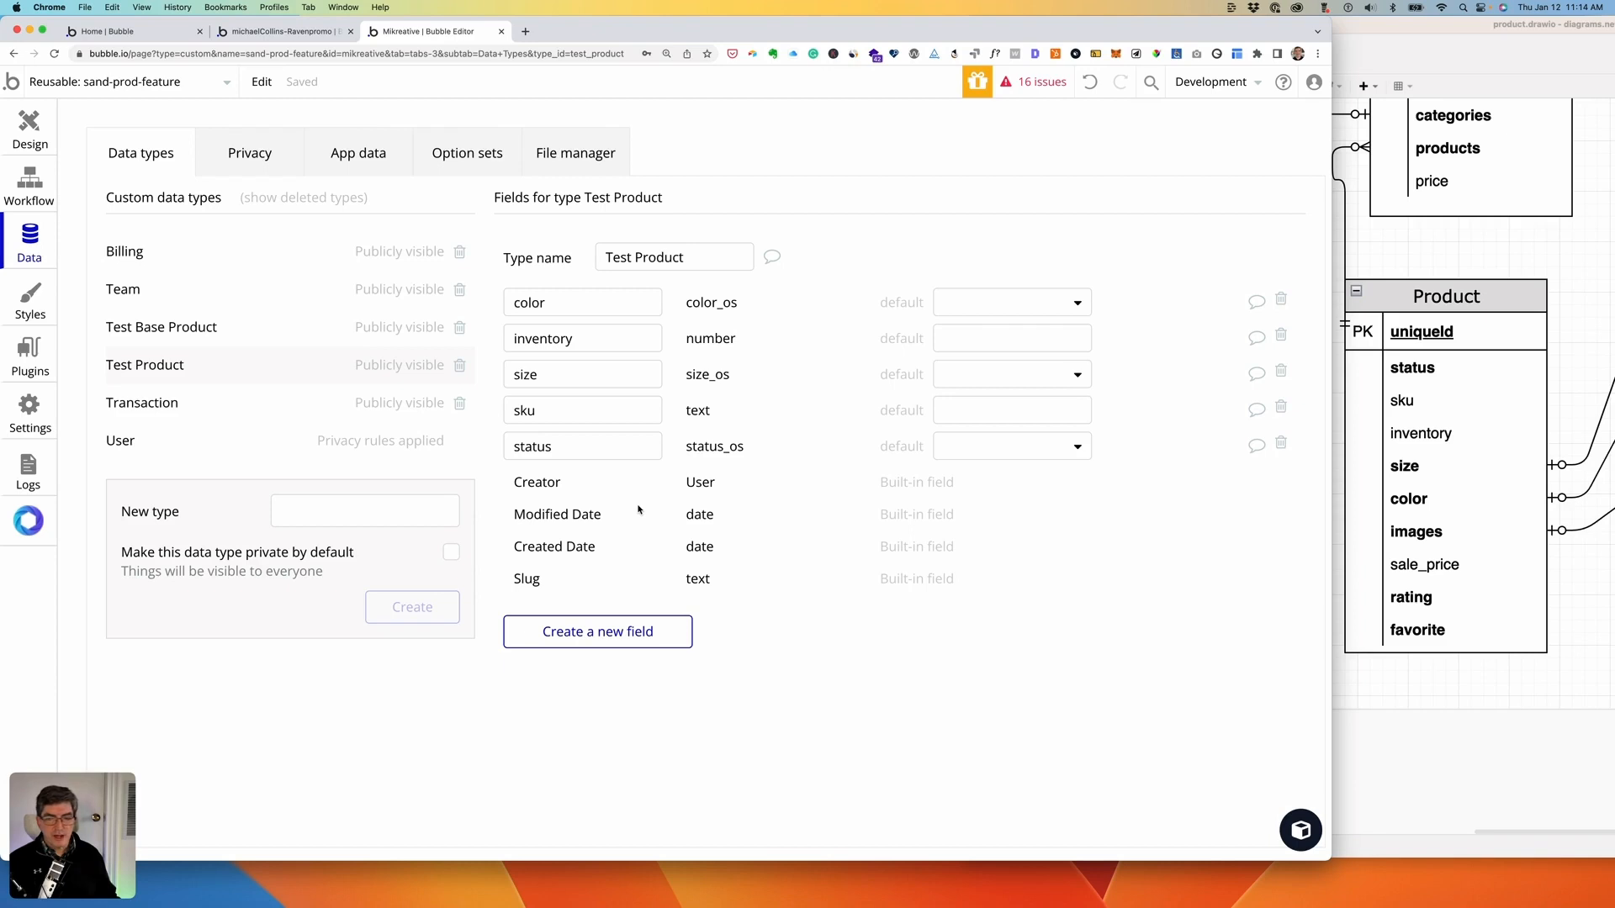
# - Add a sale_price field of type number
pyautogui.click(589, 632)
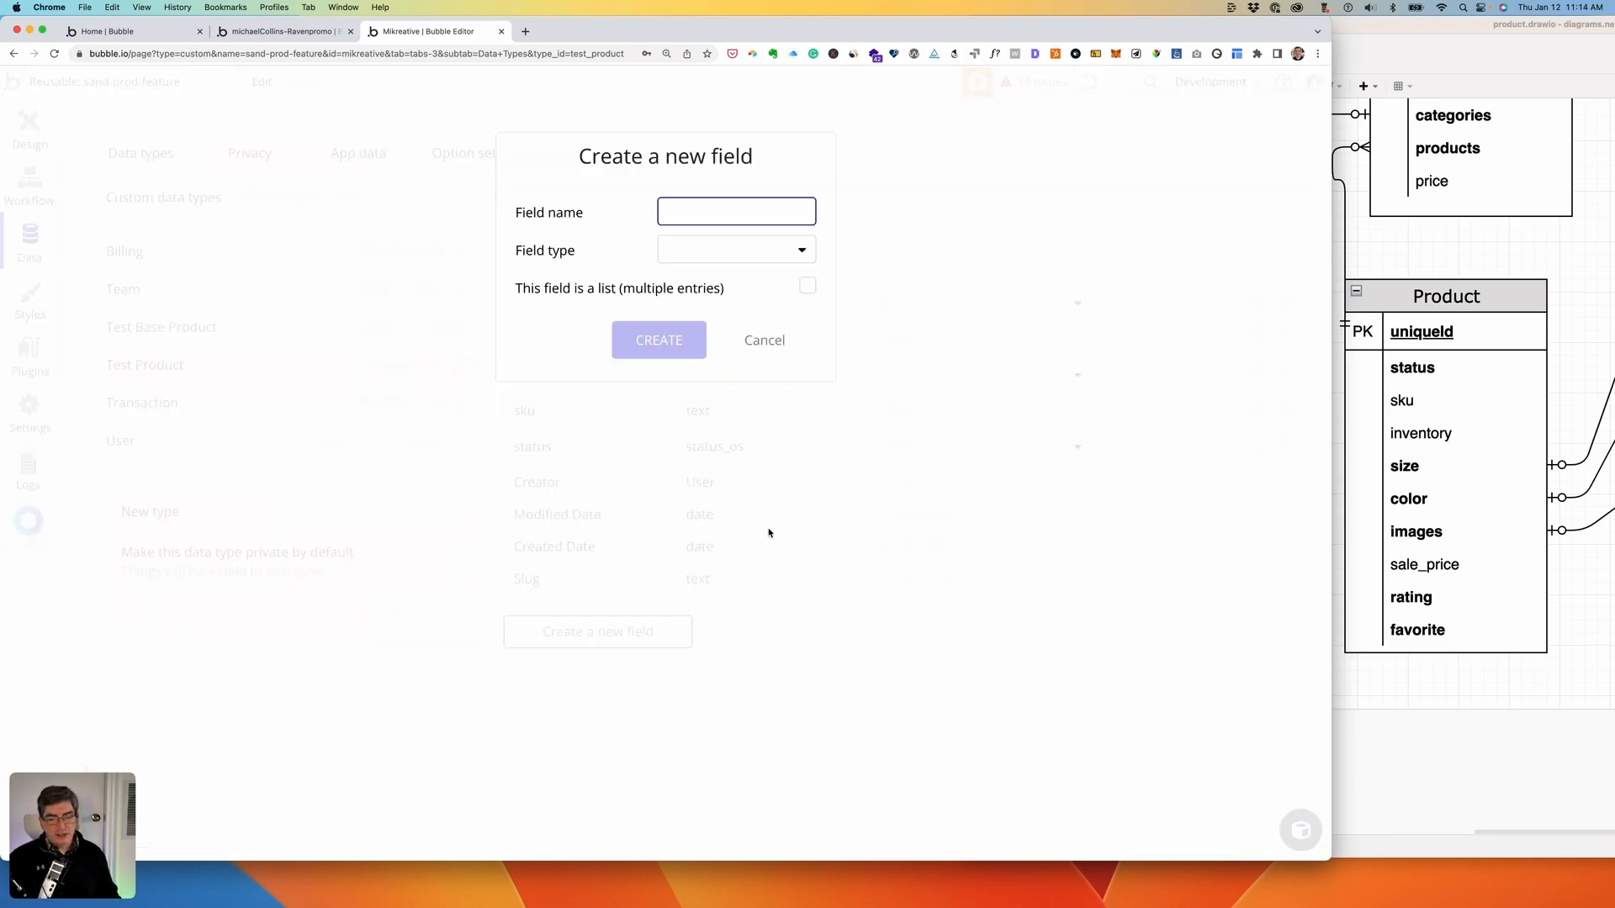
pyautogui.write('im')
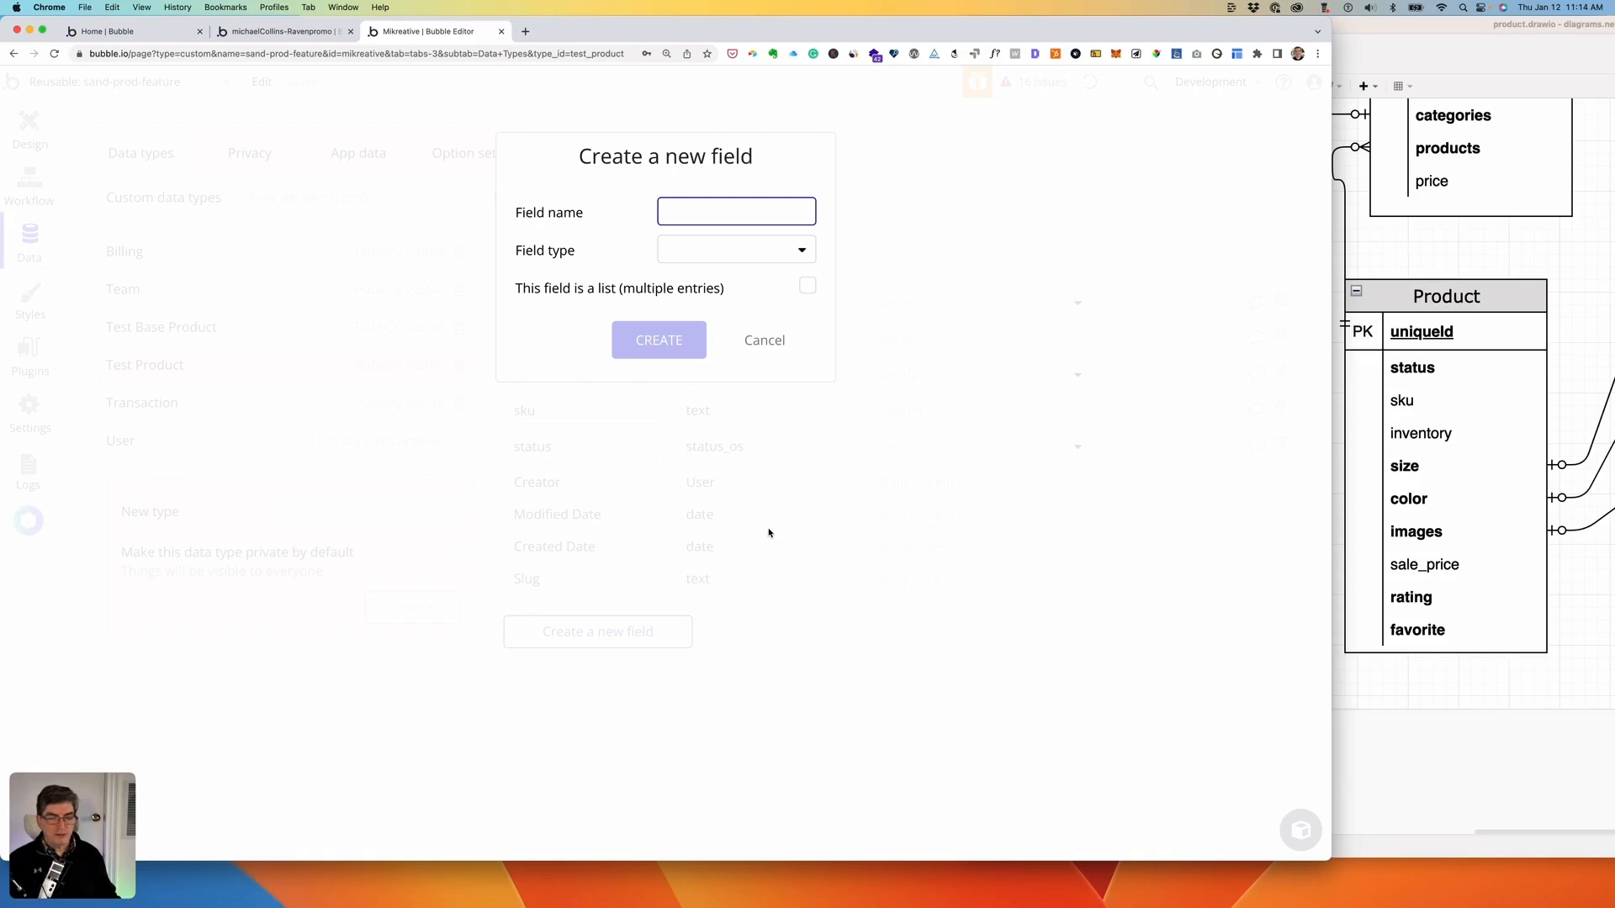
pyautogui.write('sale')
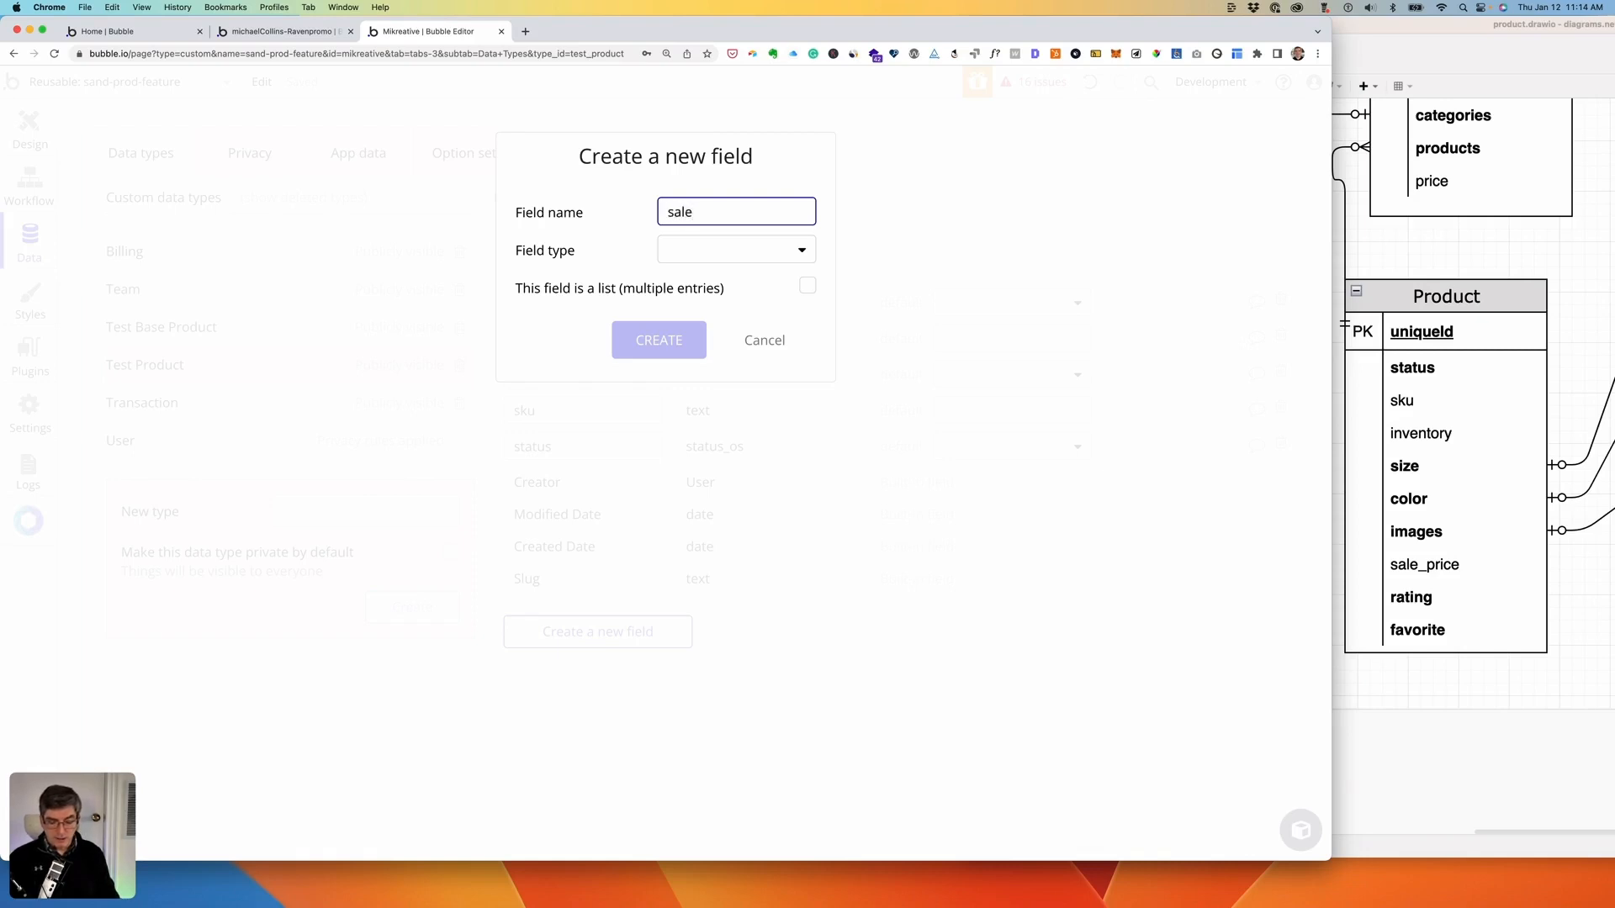
pyautogui.write('_price')
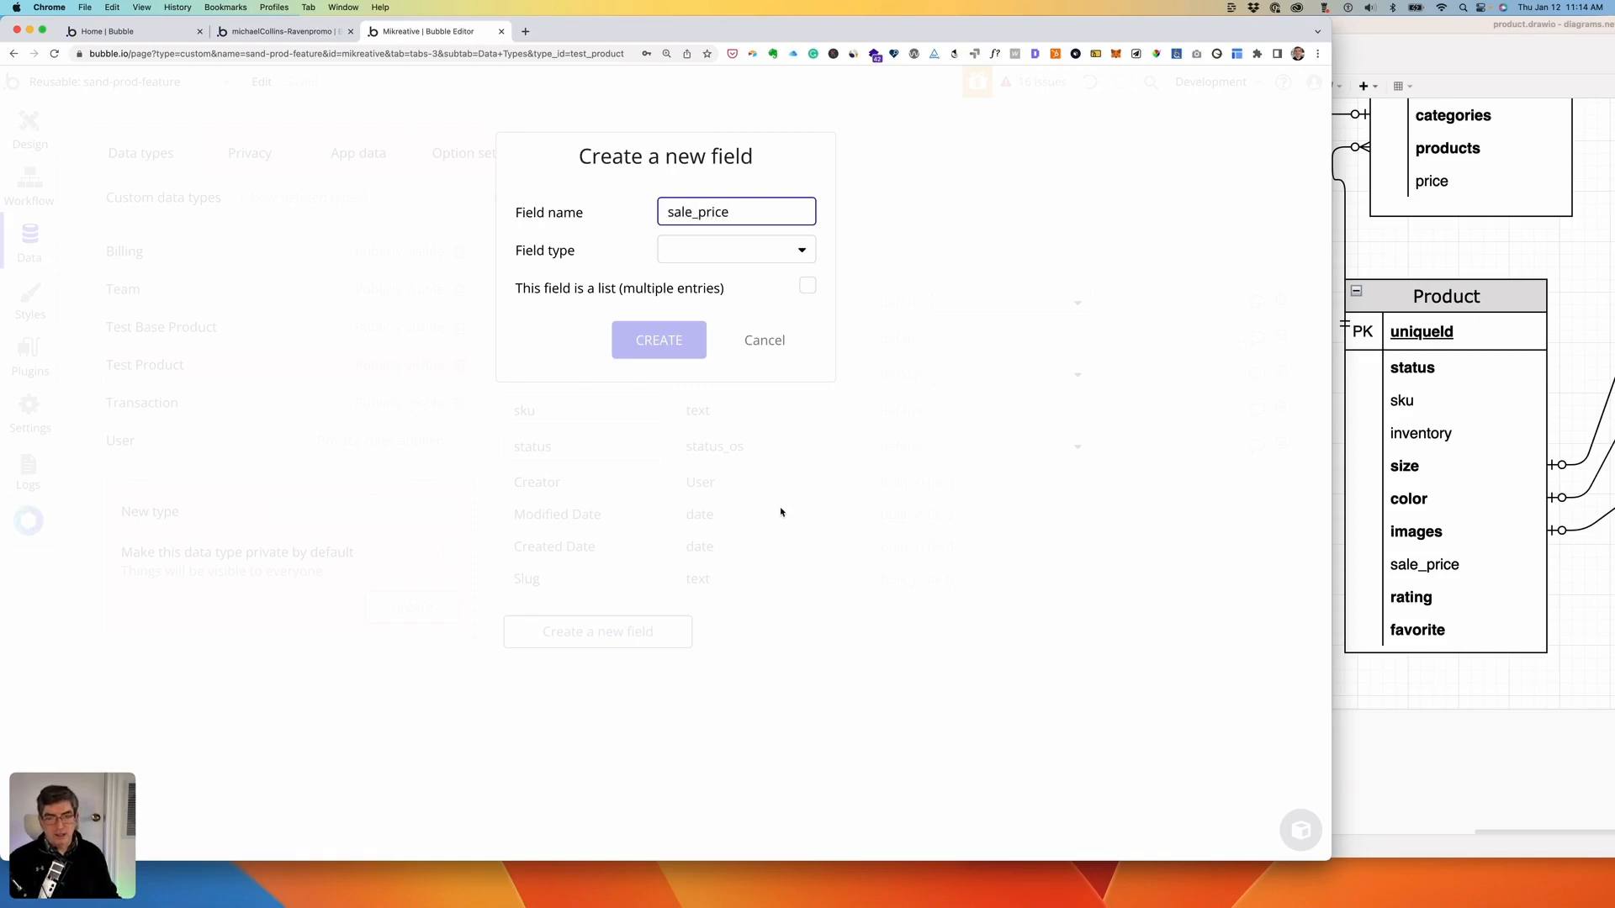
pyautogui.click(762, 252)
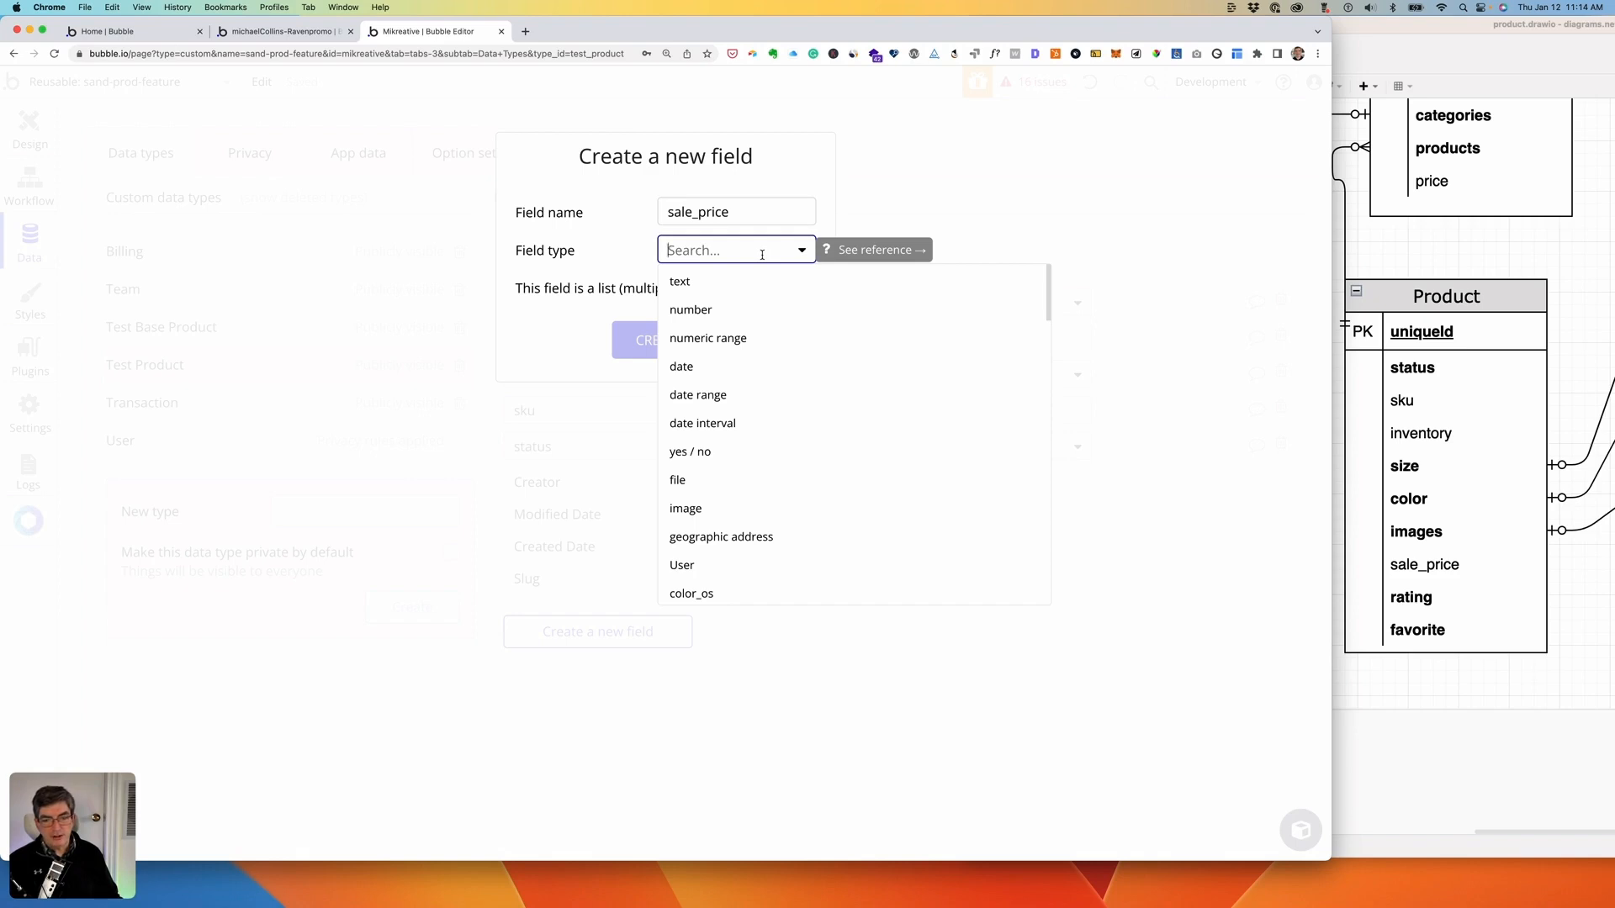
pyautogui.click(691, 310)
pyautogui.click(661, 345)
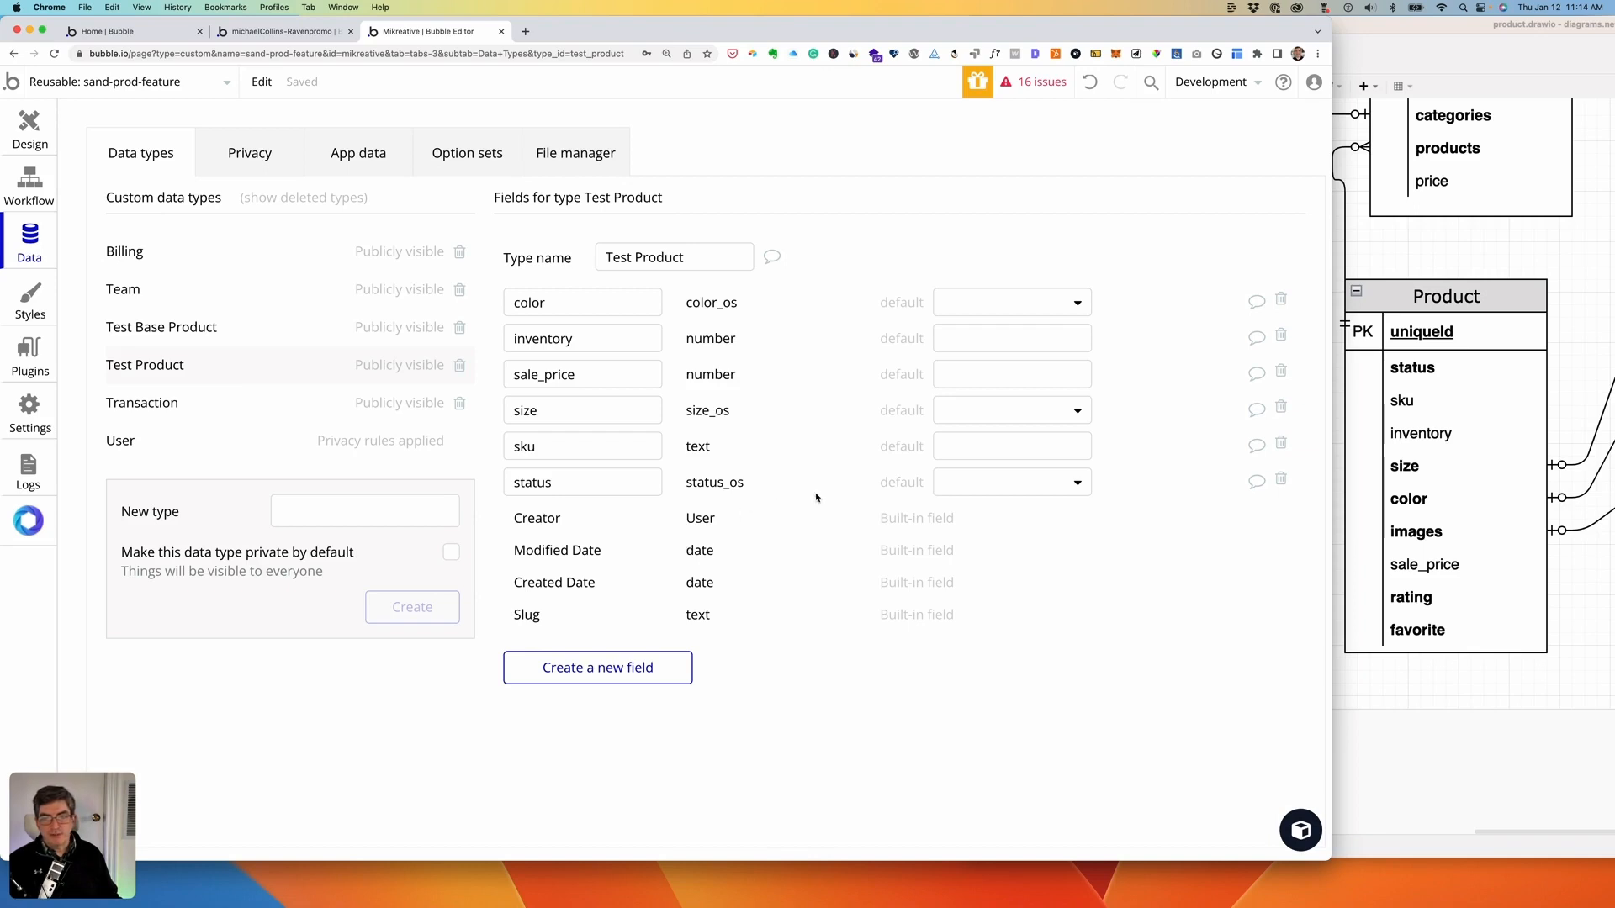
# - Create new data types Test Categories and Test Images, then open Test Categories' field list
pyautogui.click(333, 512)
pyautogui.write('T')
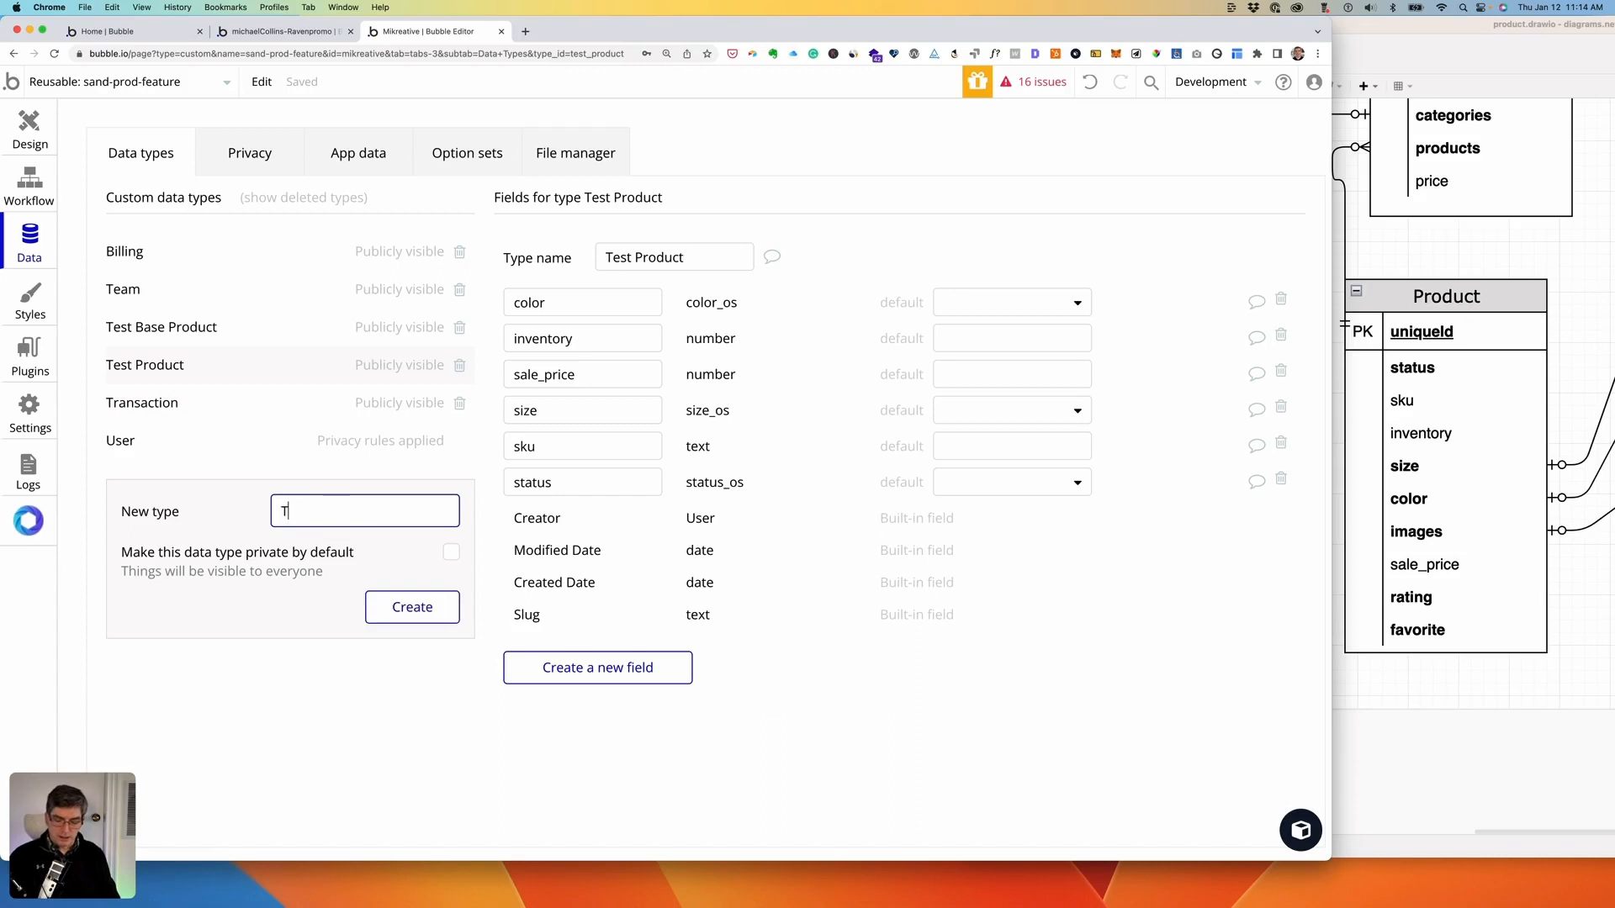
pyautogui.write('est C')
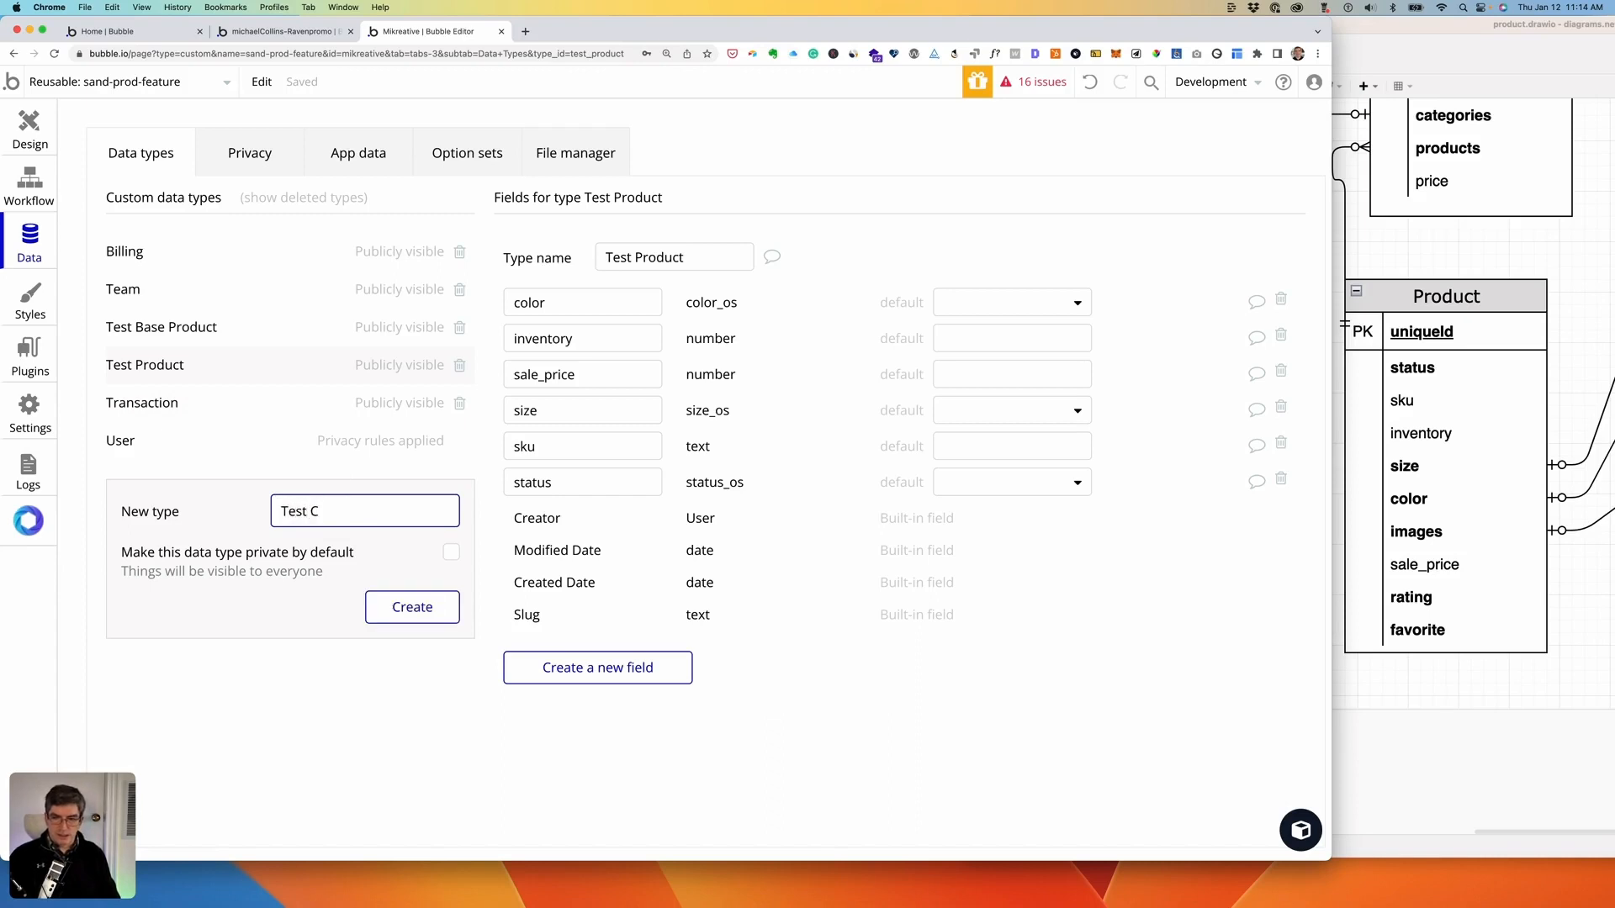
pyautogui.write('ategoru')
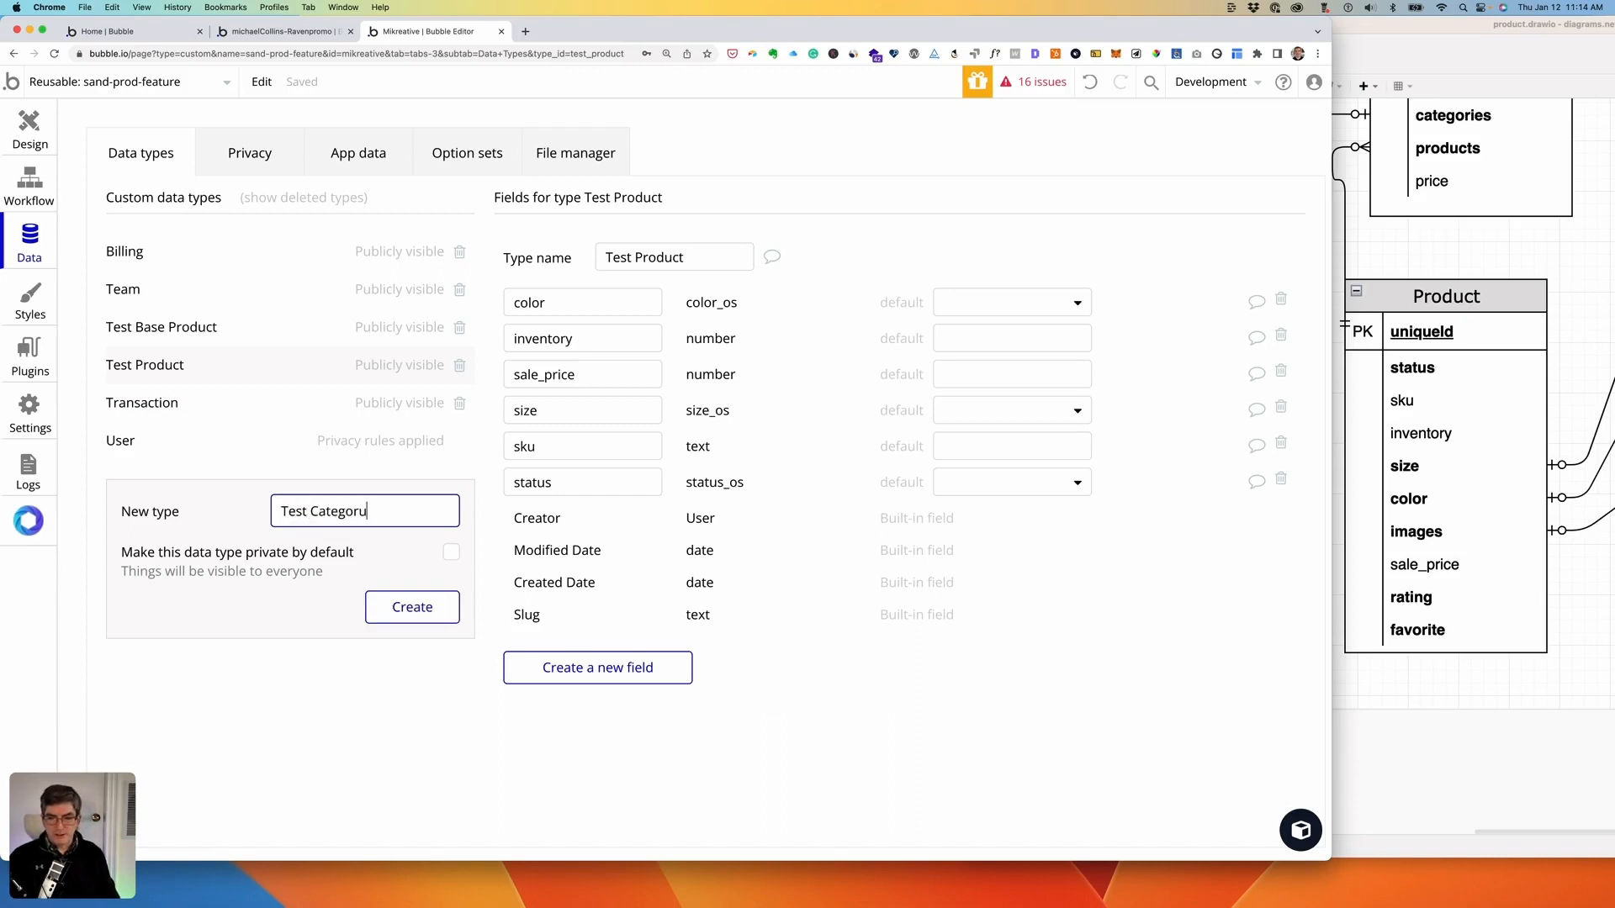
pyautogui.write('ies')
pyautogui.click(412, 607)
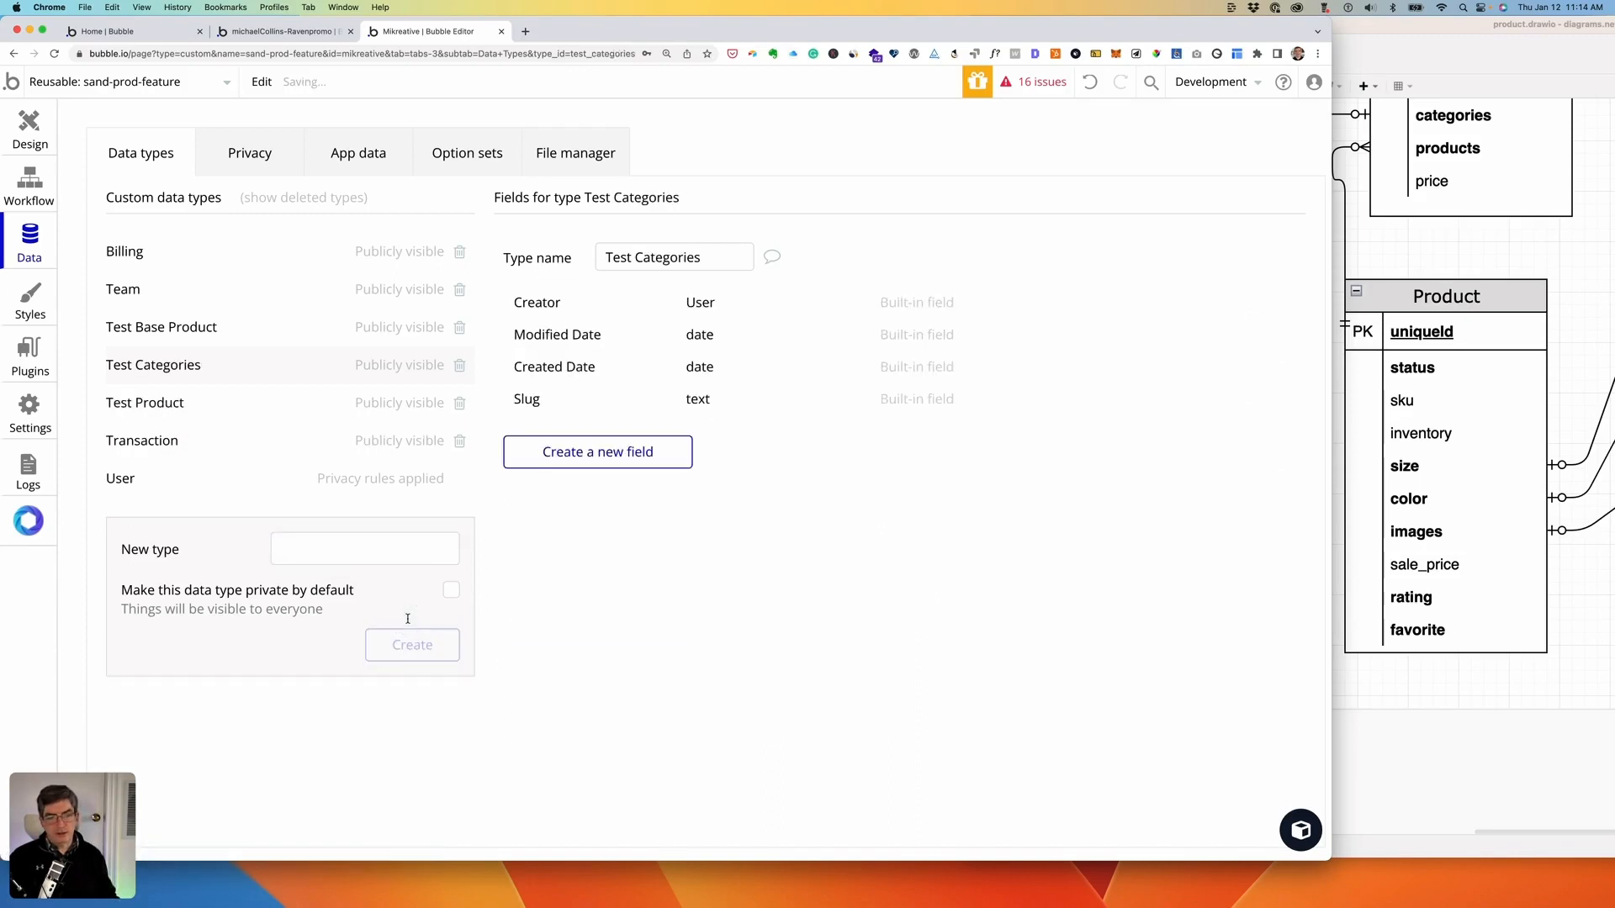
pyautogui.click(316, 544)
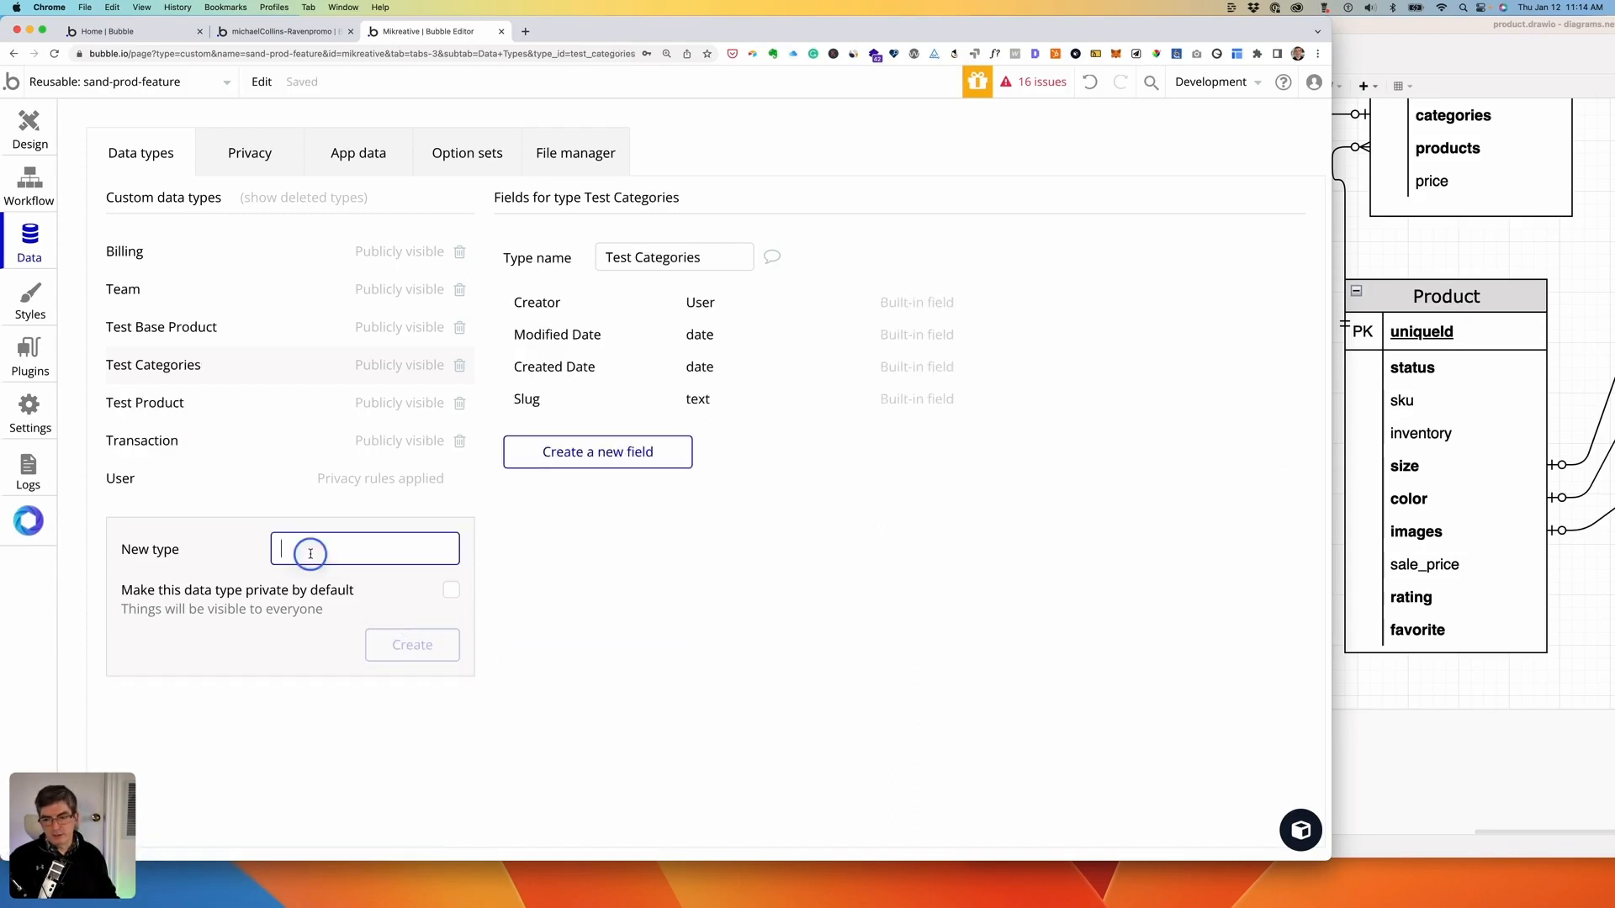
pyautogui.write('Test Images')
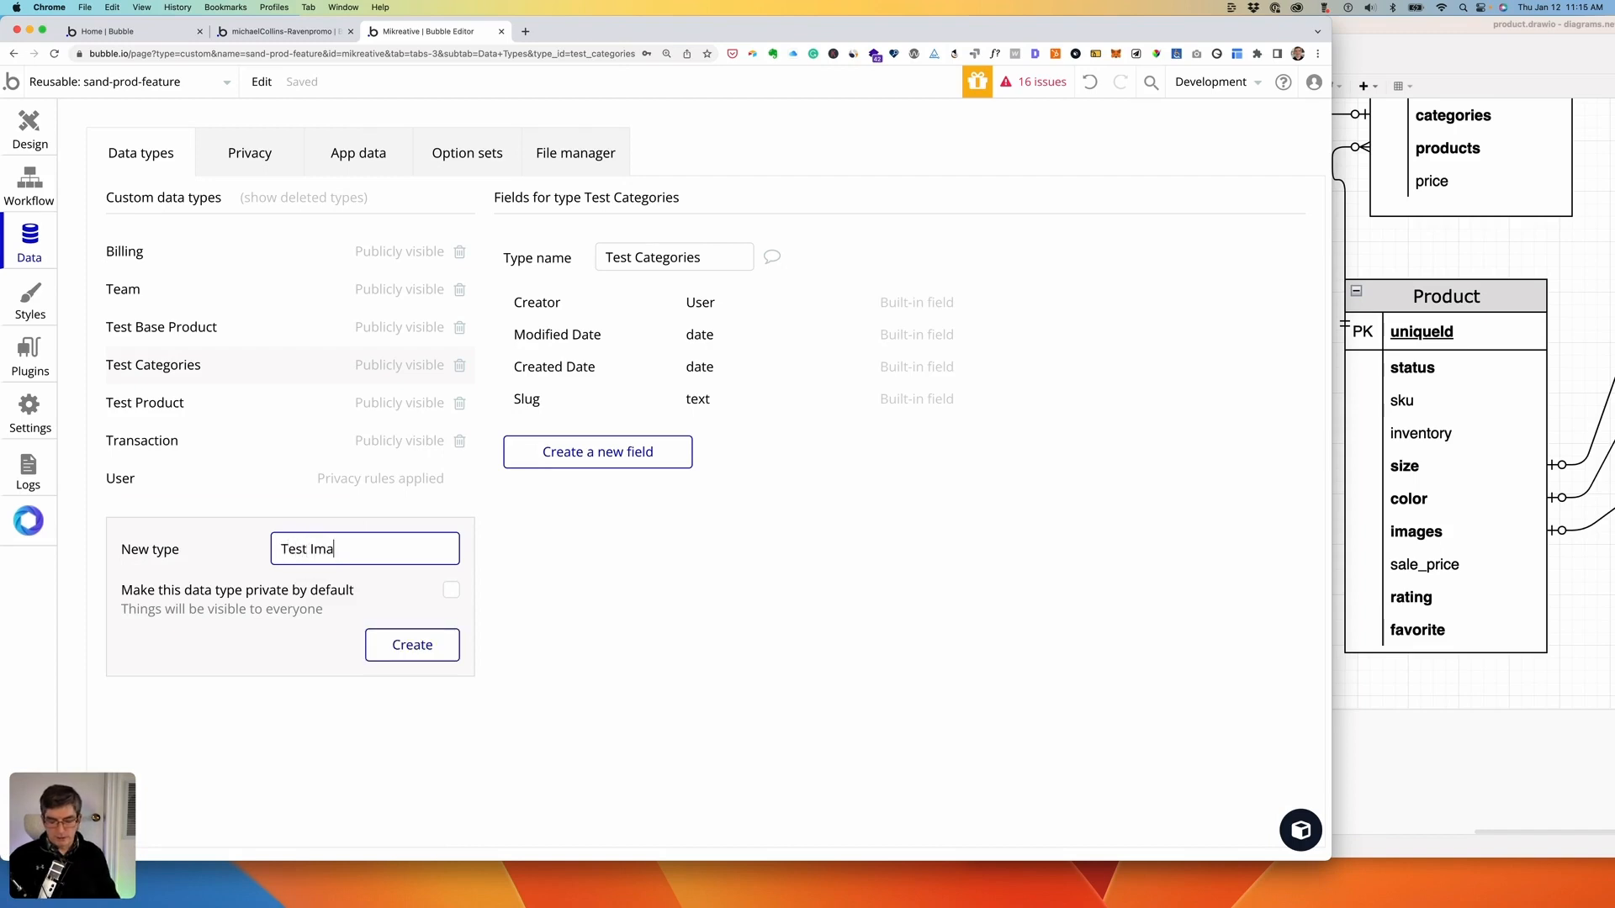
pyautogui.click(402, 645)
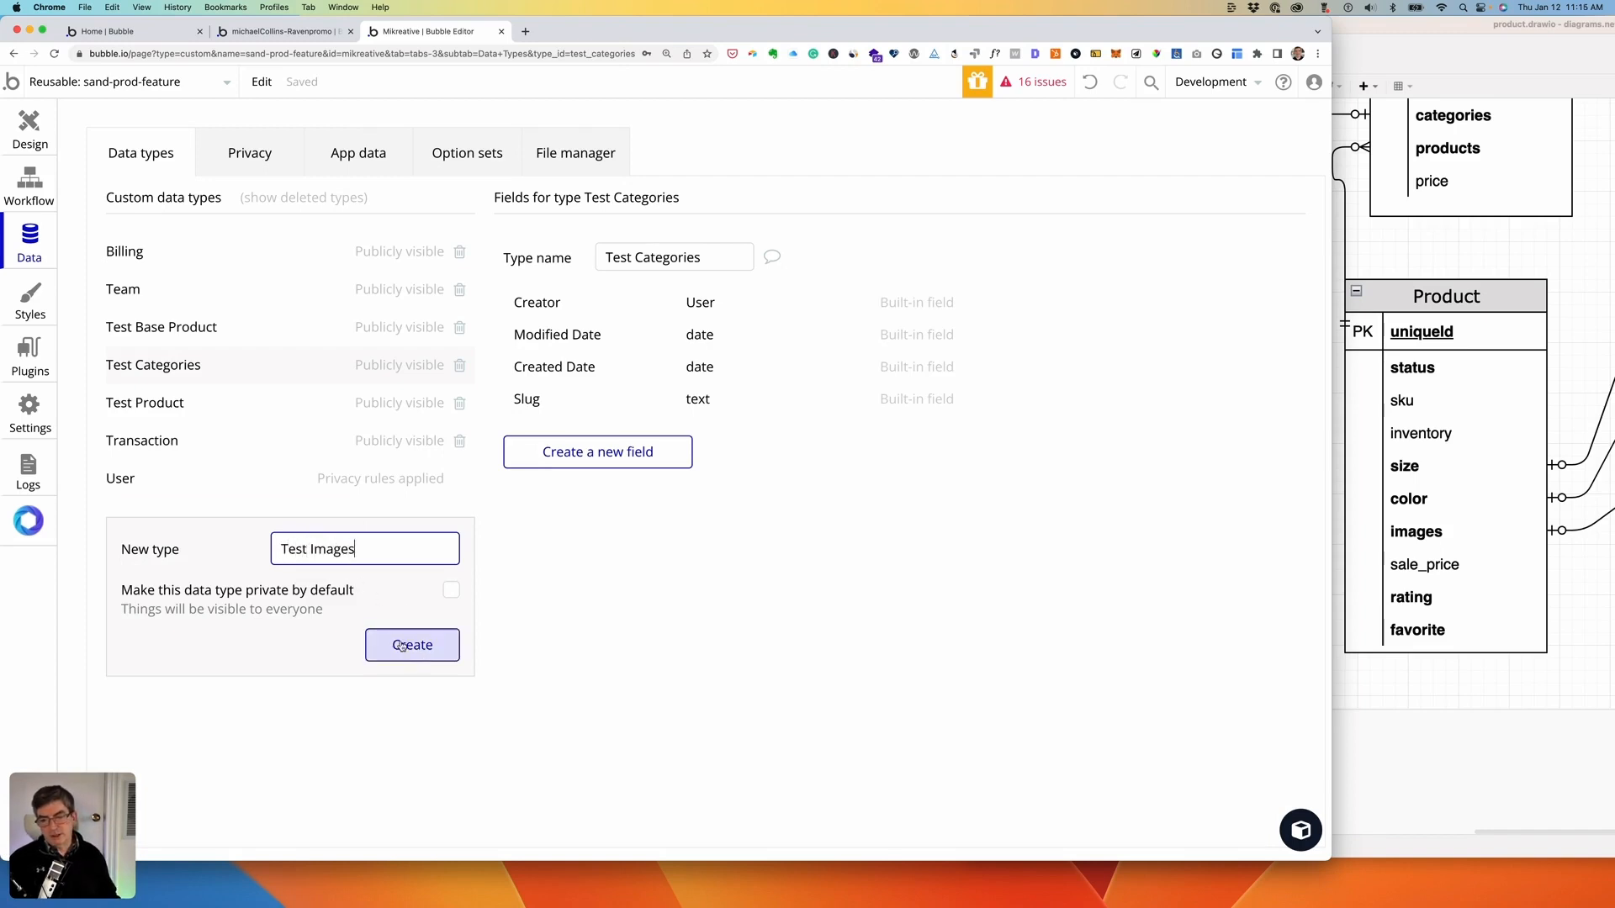
pyautogui.click(162, 364)
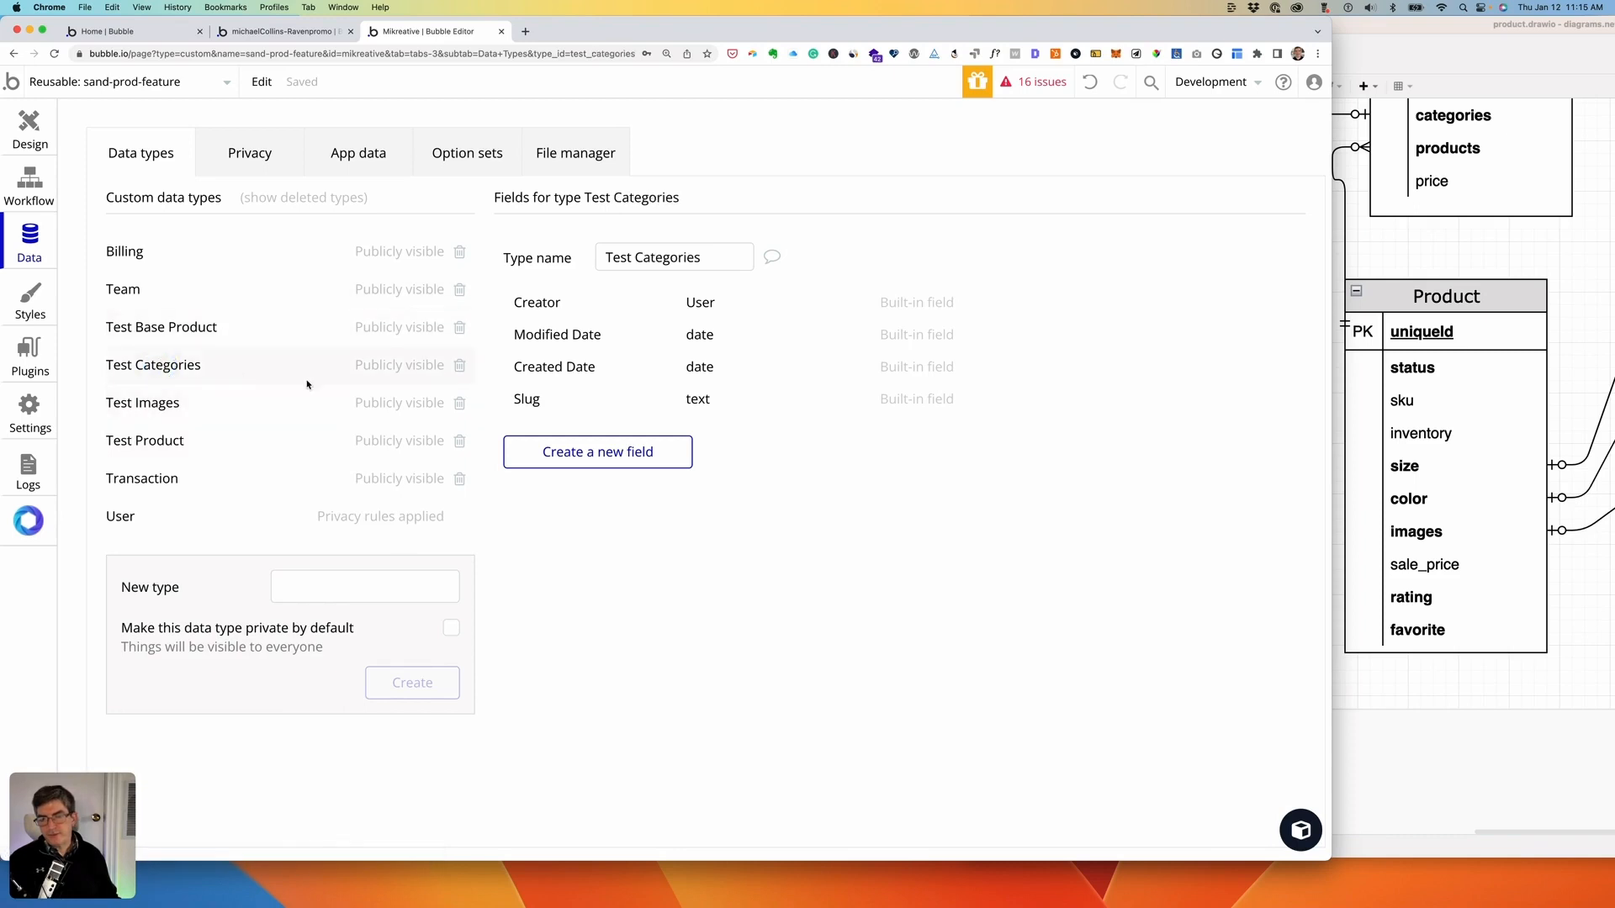
# - Add a name field of type text to Test Categories
pyautogui.click(605, 454)
pyautogui.scroll(5, 1467, 258)
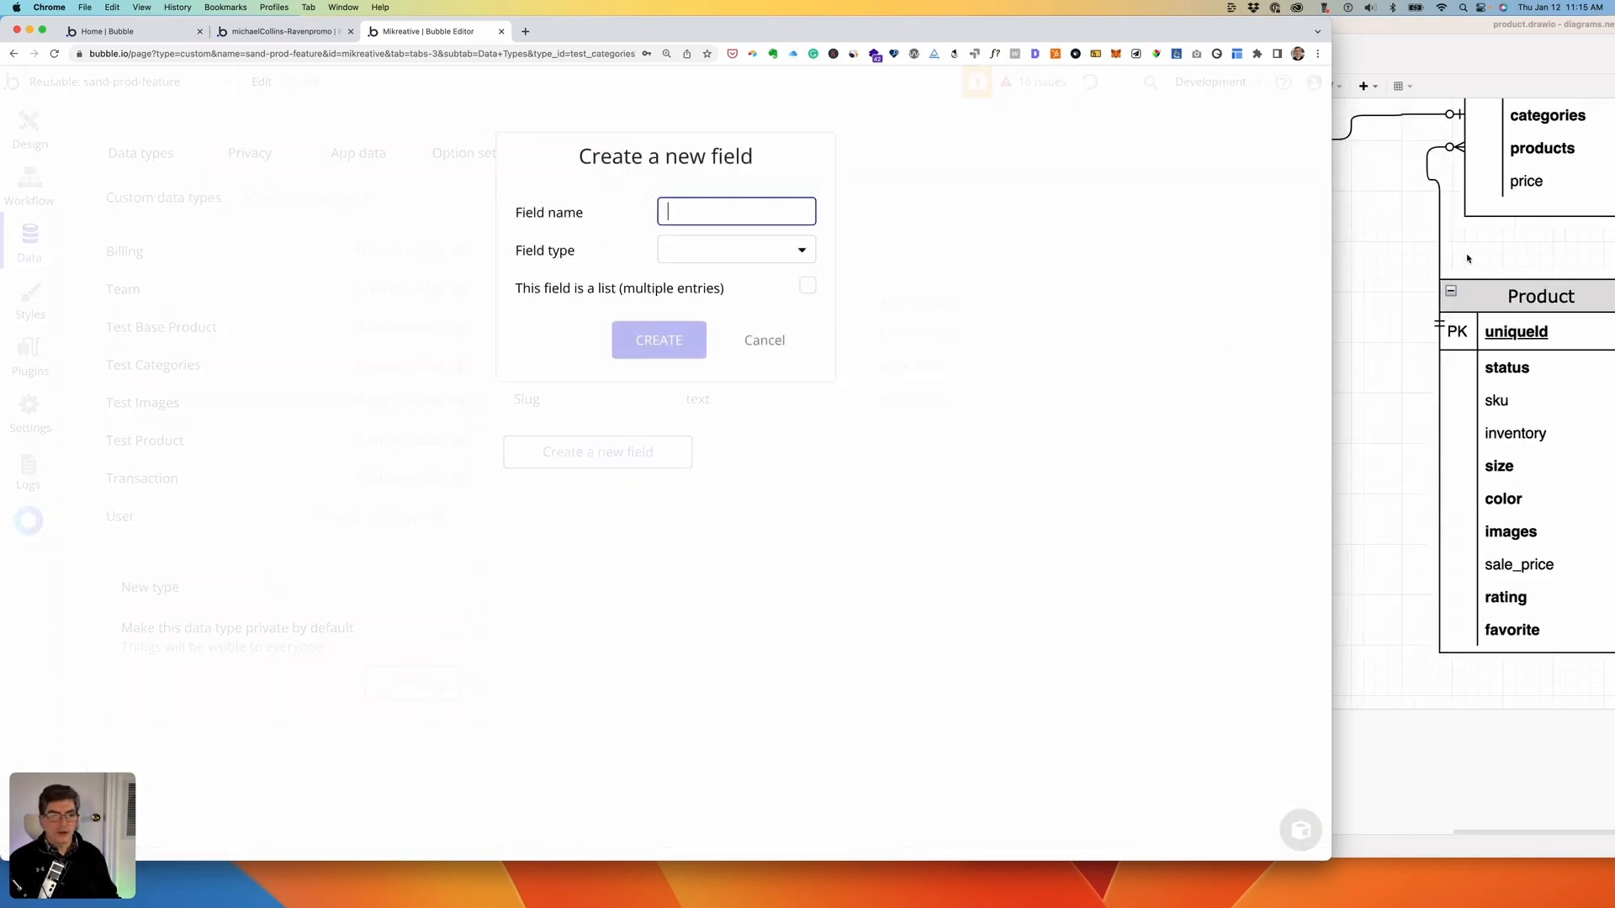
pyautogui.click(656, 210)
pyautogui.write('name')
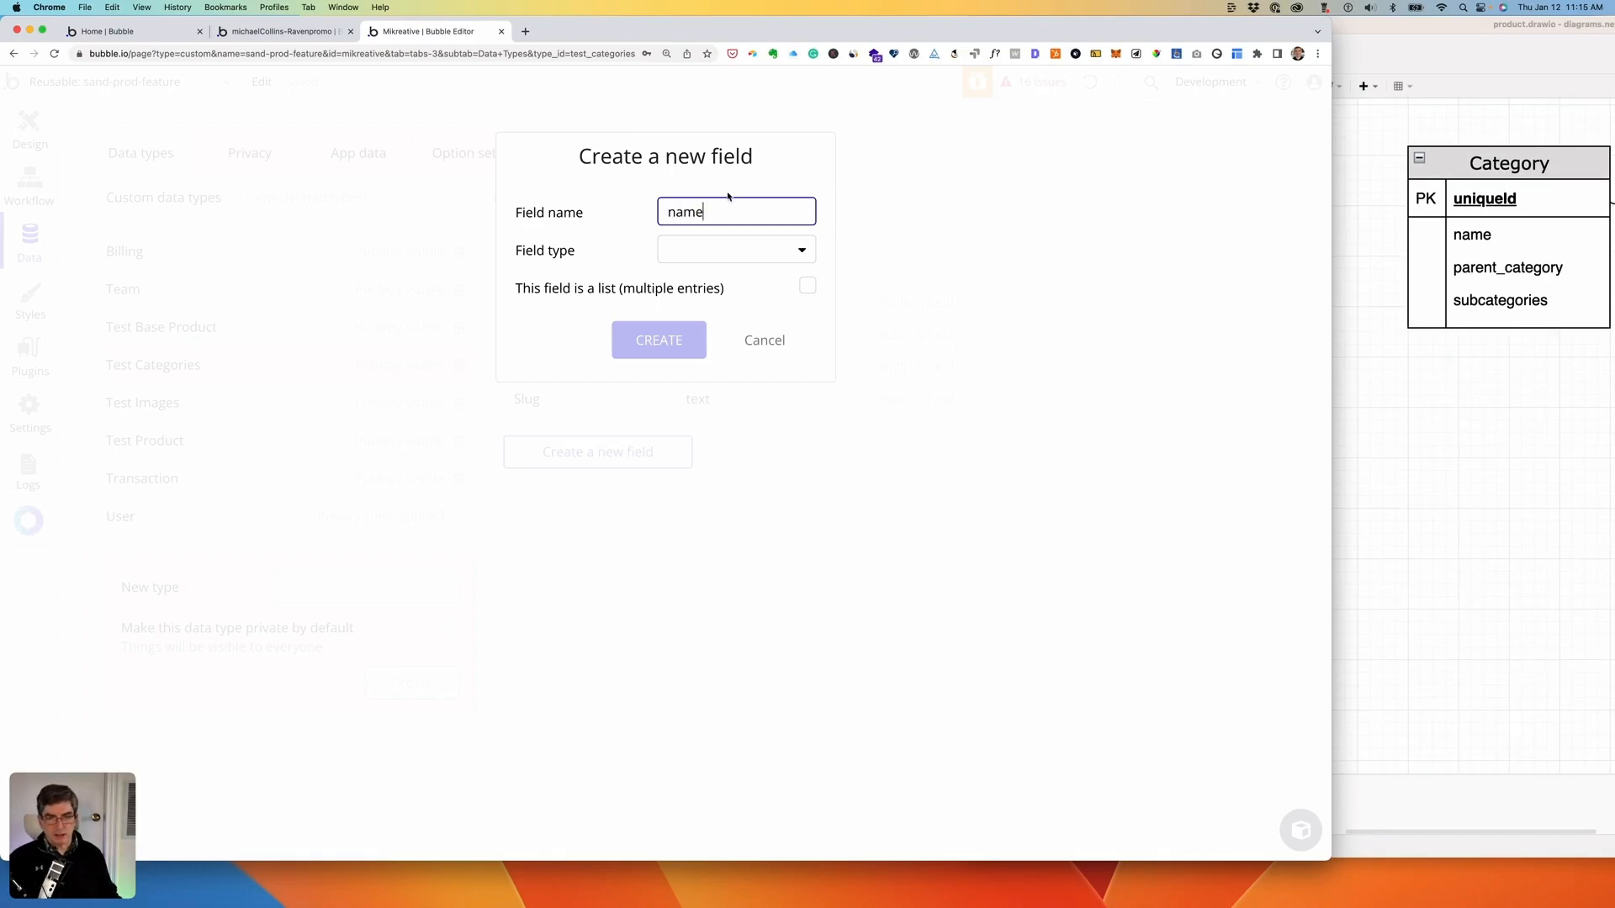
pyautogui.click(759, 252)
pyautogui.click(739, 278)
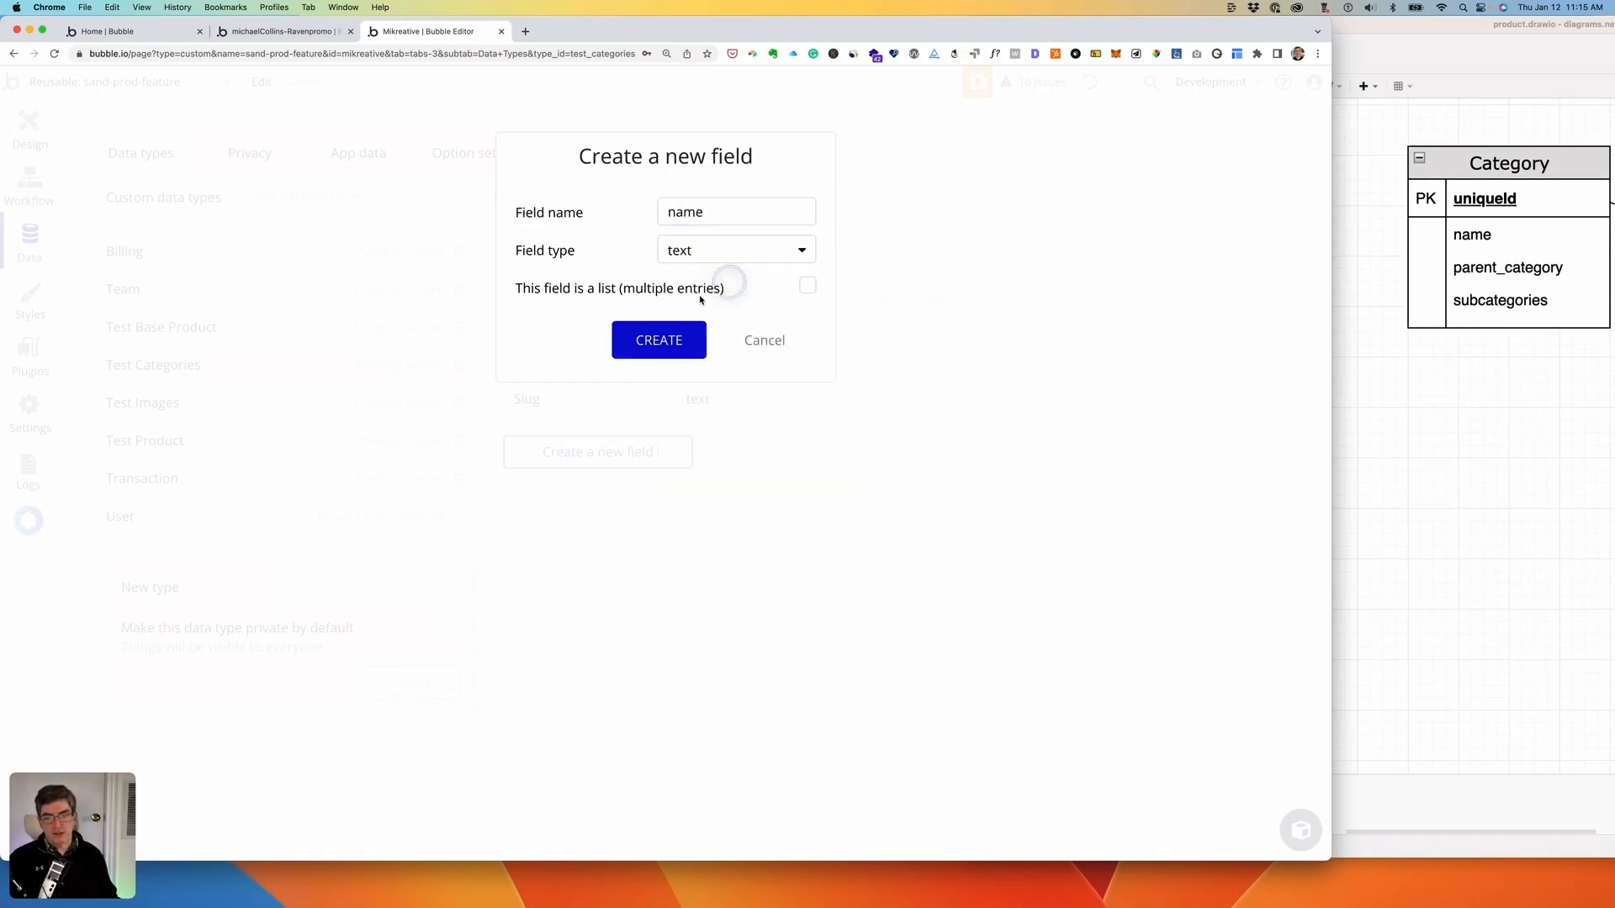
pyautogui.click(660, 340)
# - Add a parent_category field of type Test Categories
pyautogui.click(608, 489)
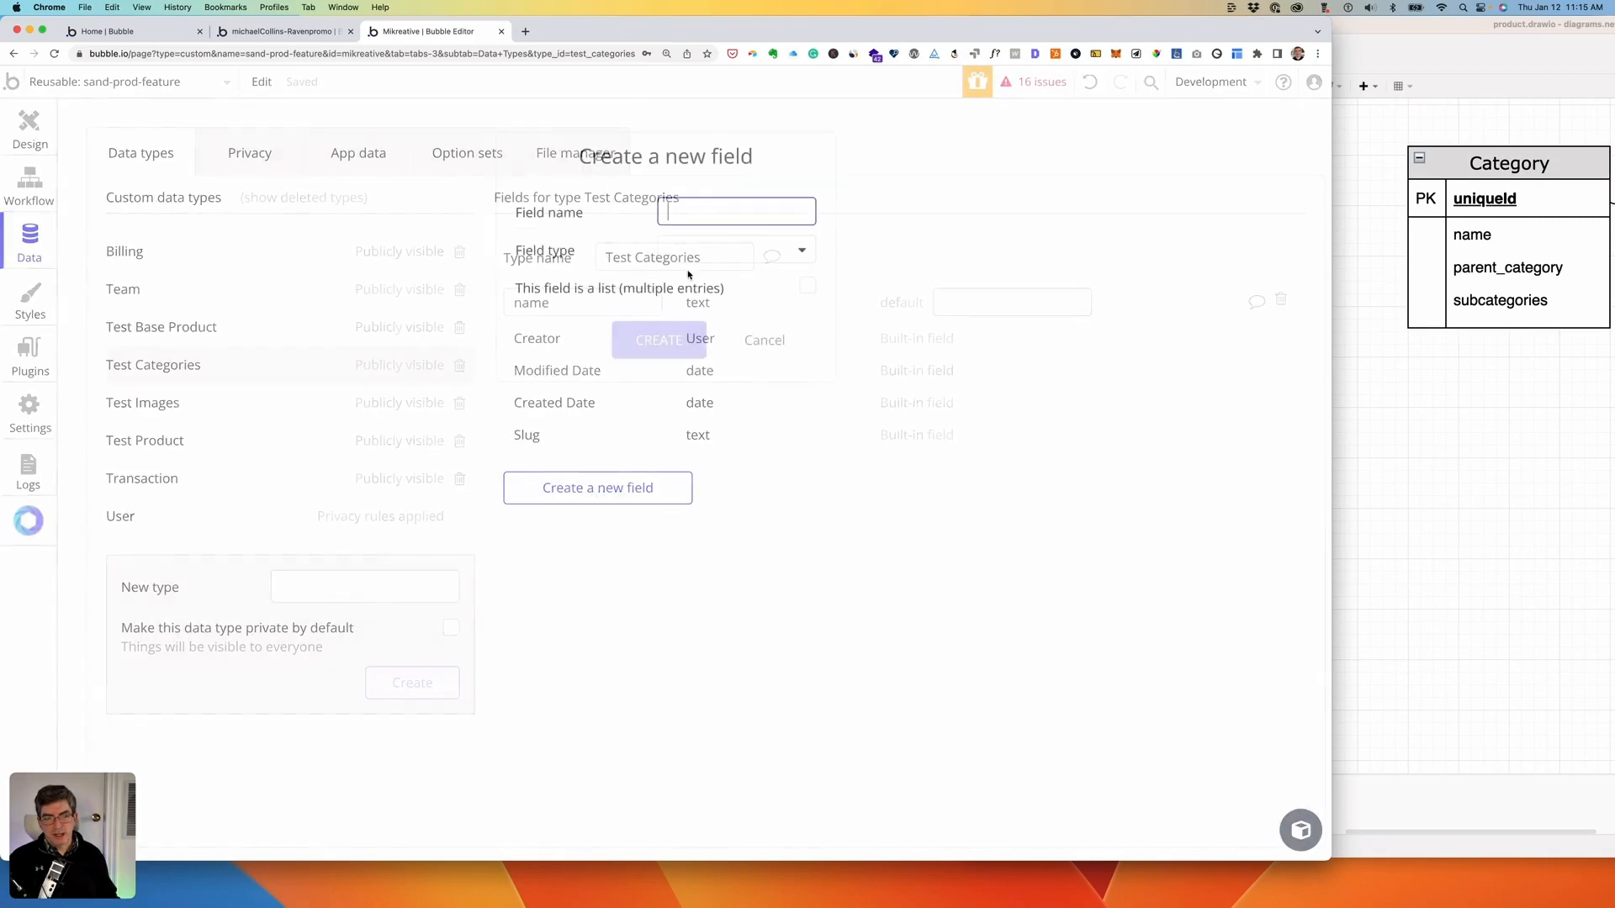
pyautogui.write('pare')
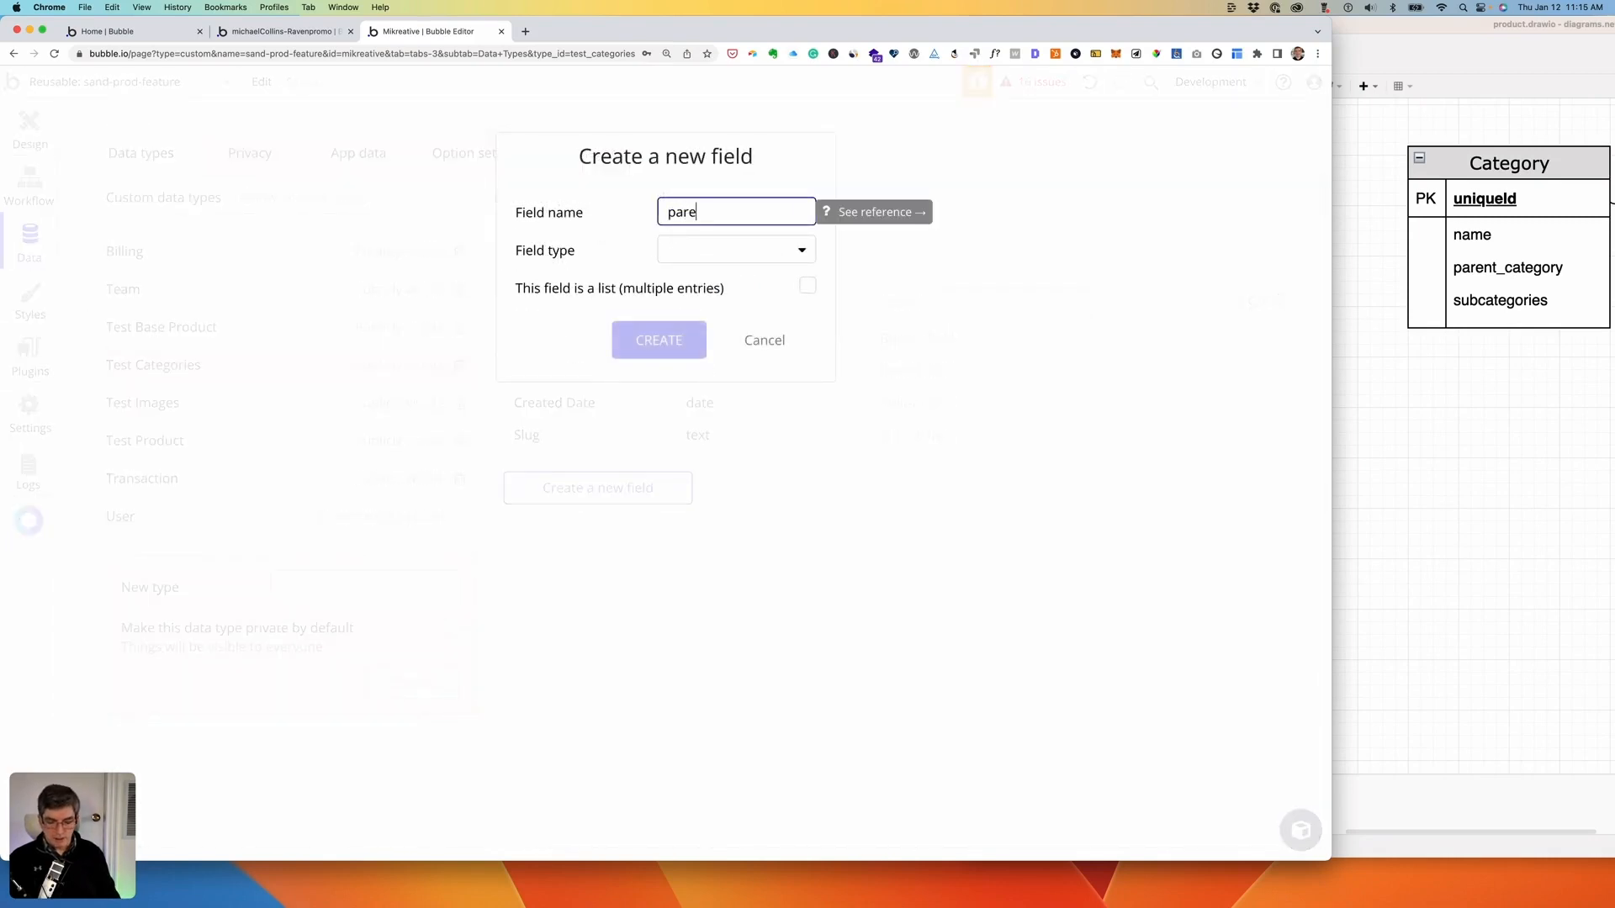
pyautogui.write('nt_ca')
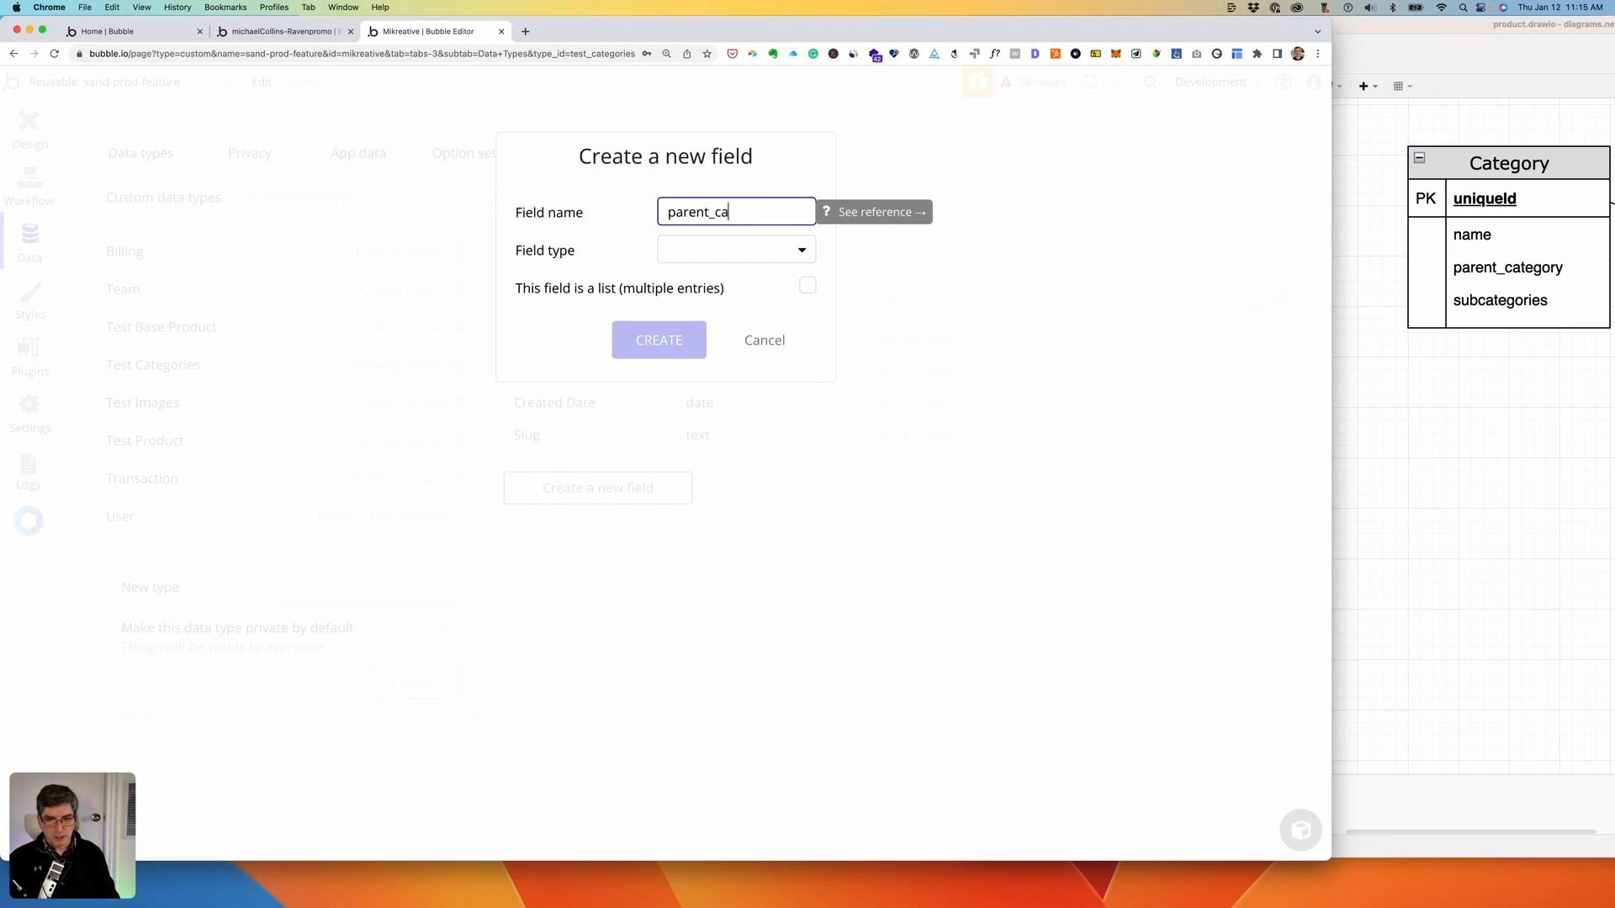
pyautogui.write('tegory')
pyautogui.click(738, 250)
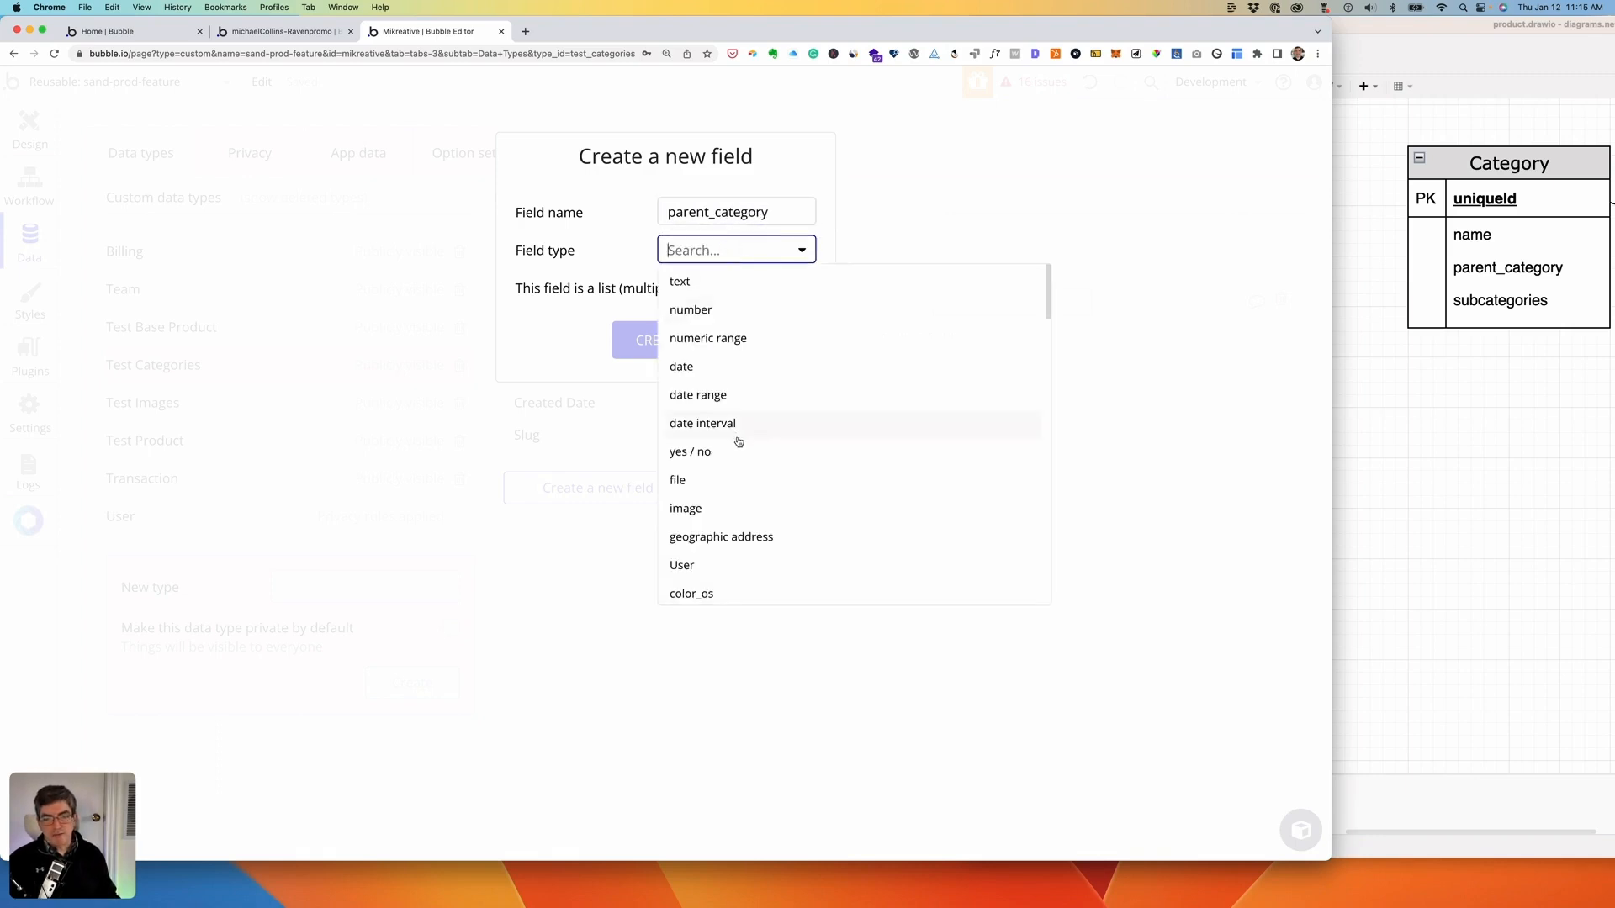
pyautogui.scroll(-5, 738, 441)
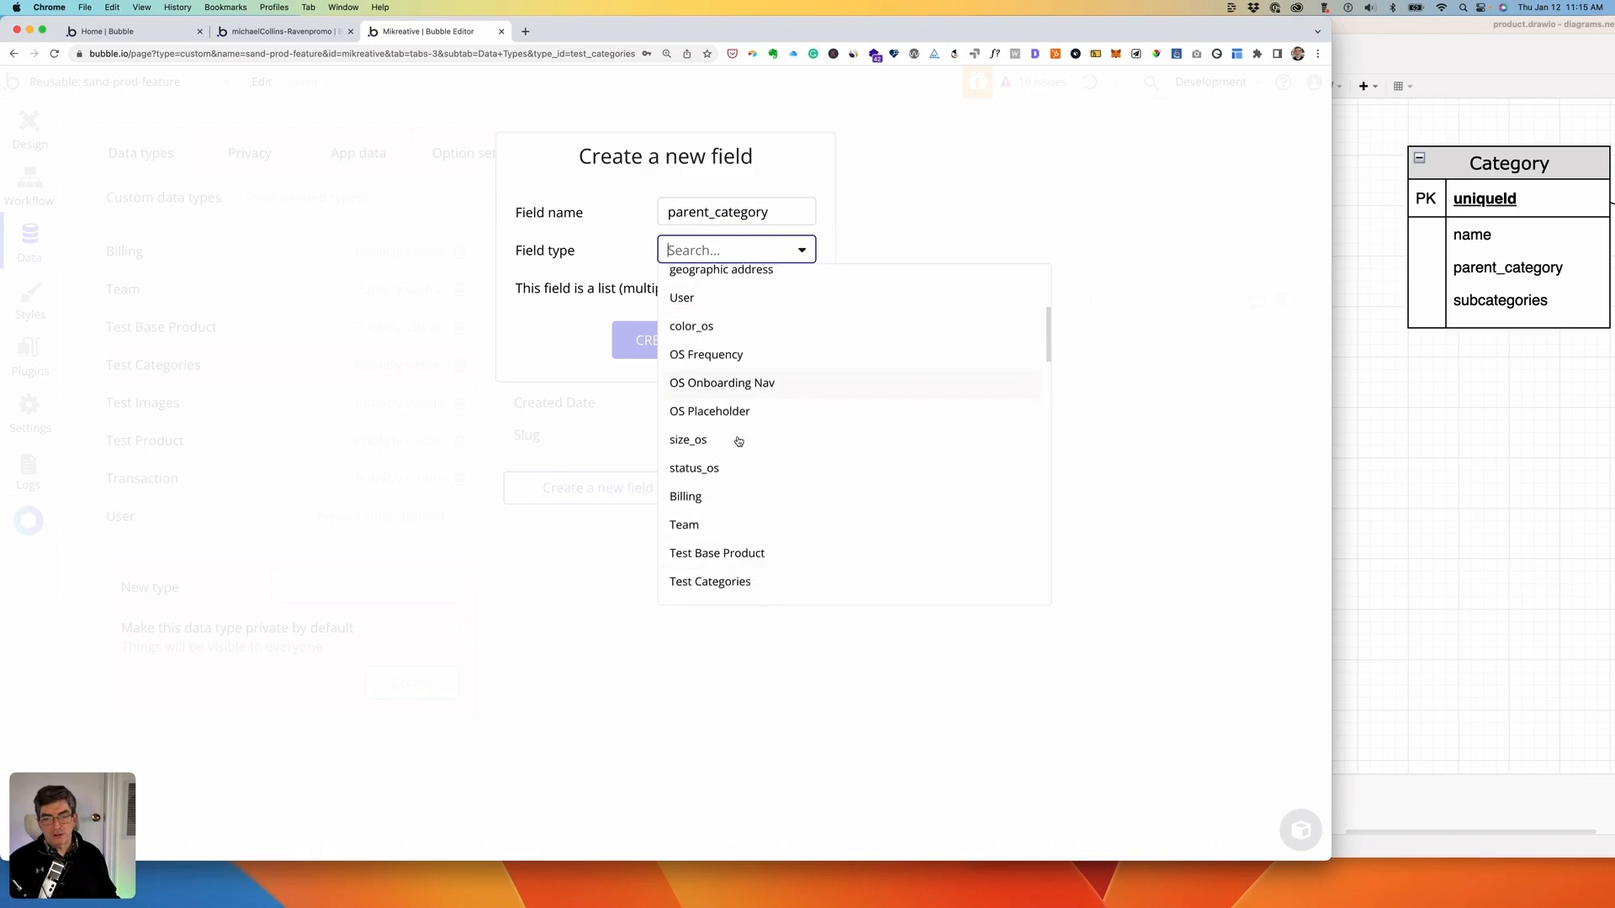
pyautogui.scroll(-5, 738, 441)
pyautogui.click(718, 385)
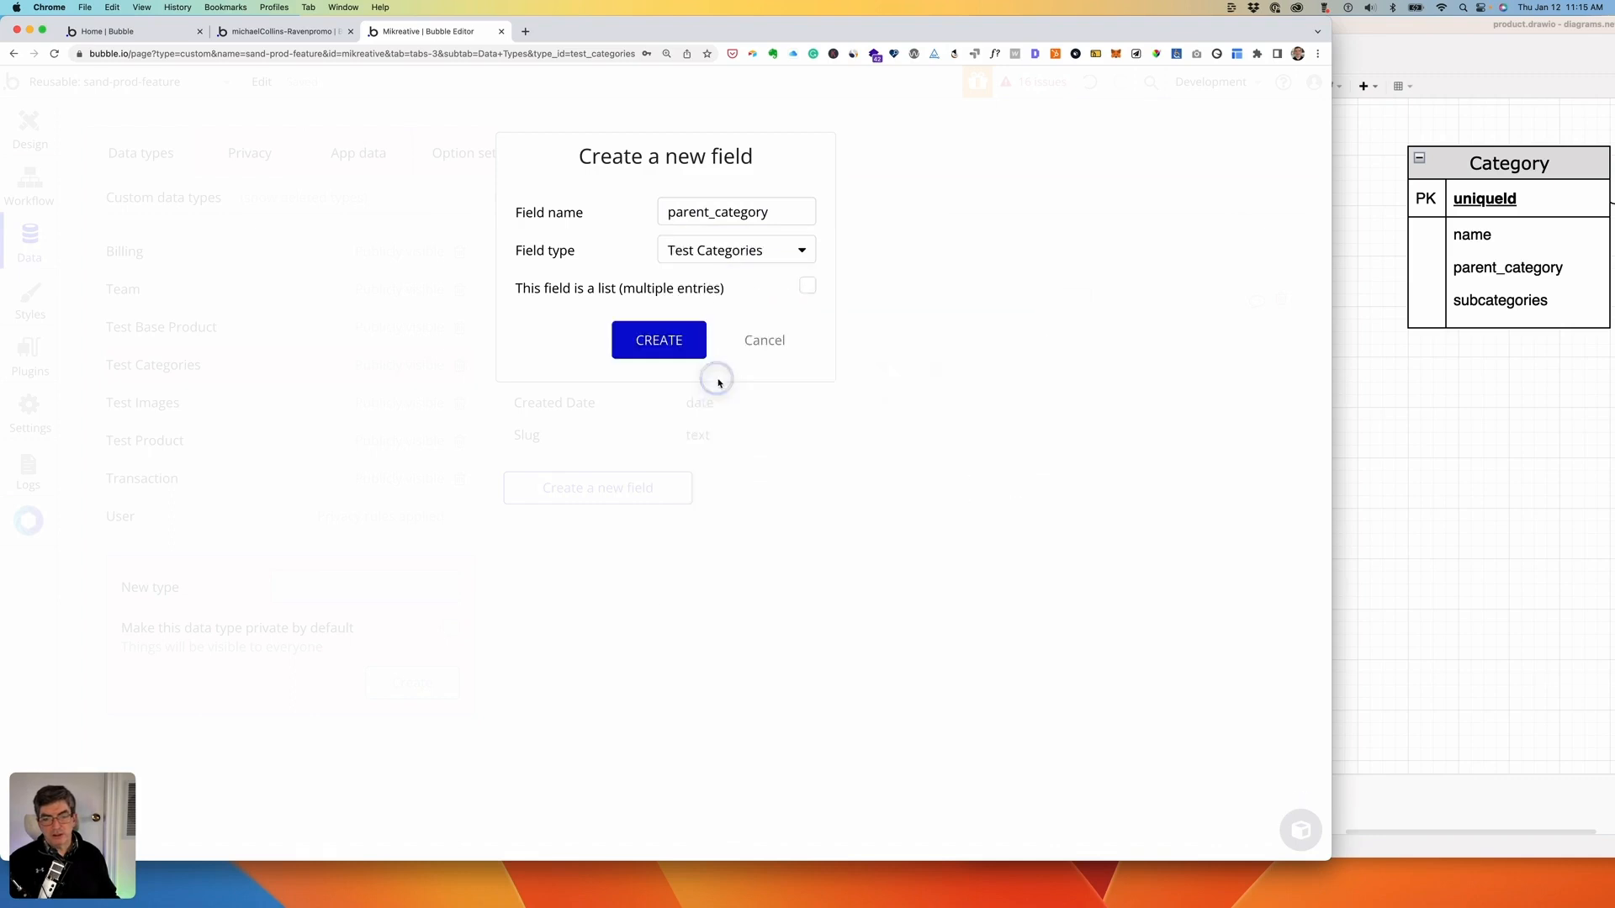
pyautogui.click(665, 351)
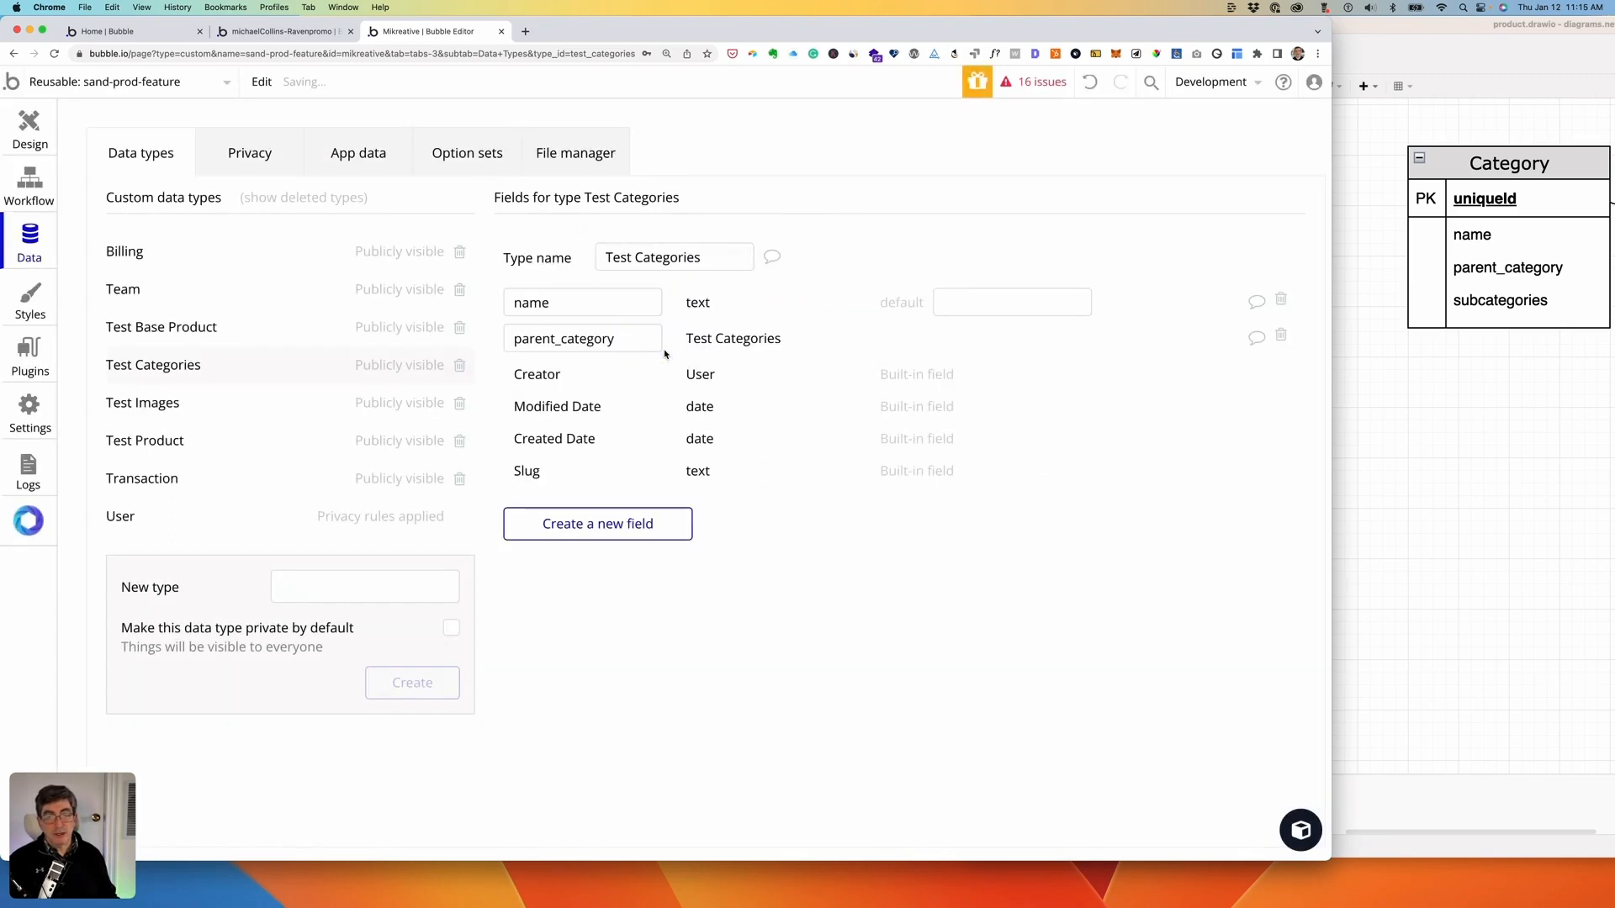
# - Add a subcategories field holding a list of Test Categories
pyautogui.click(600, 528)
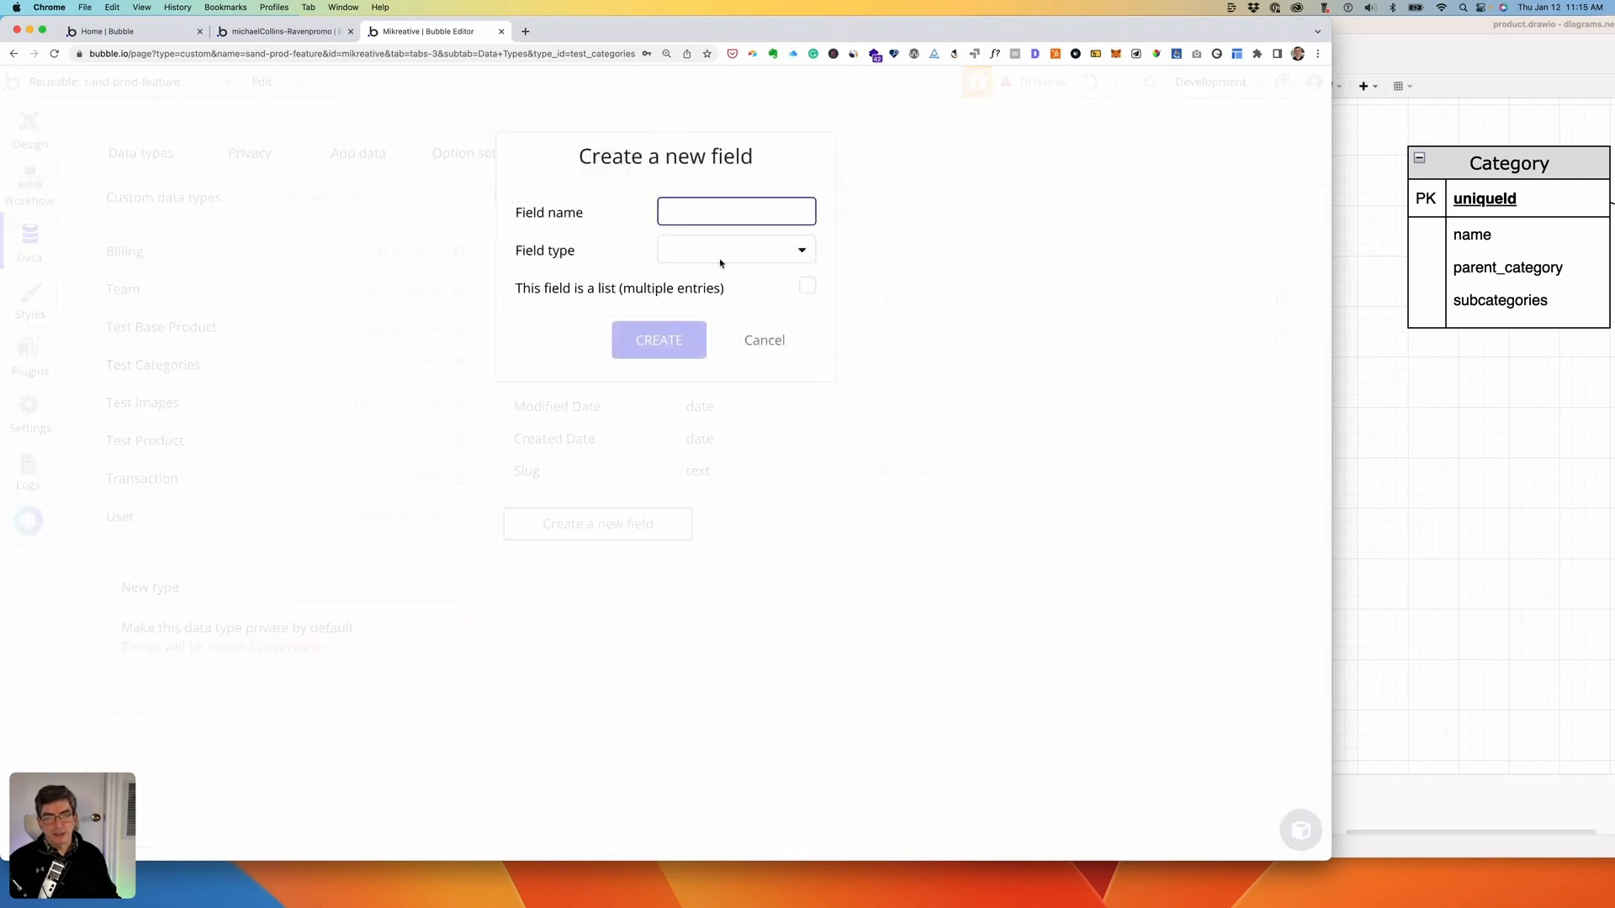
pyautogui.write('subc')
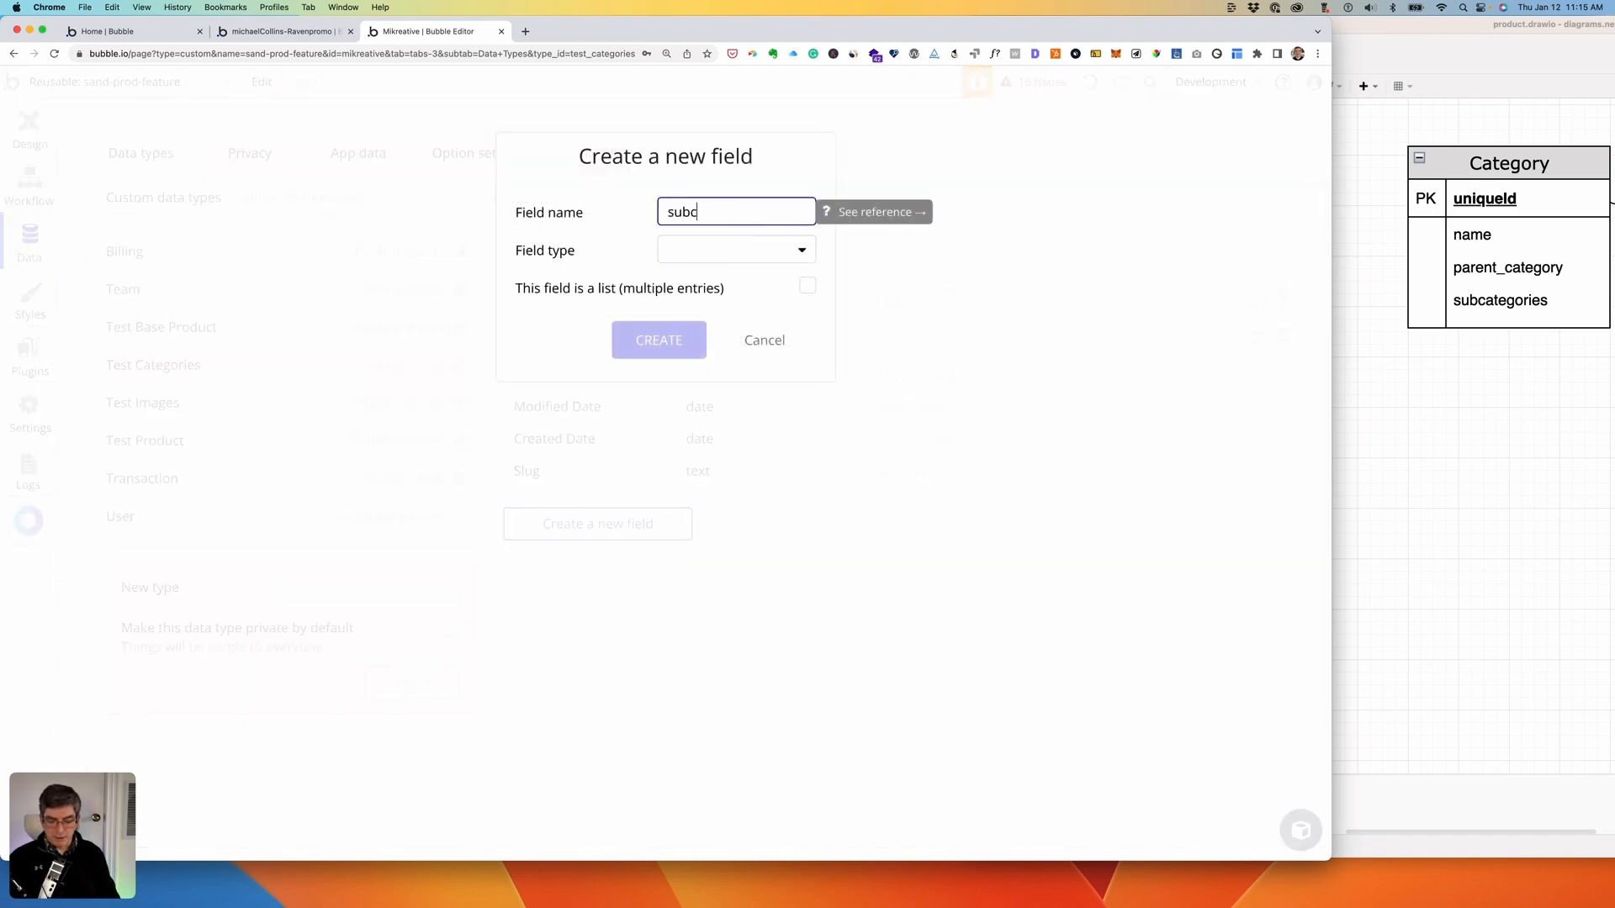
pyautogui.write('ategories')
pyautogui.click(754, 252)
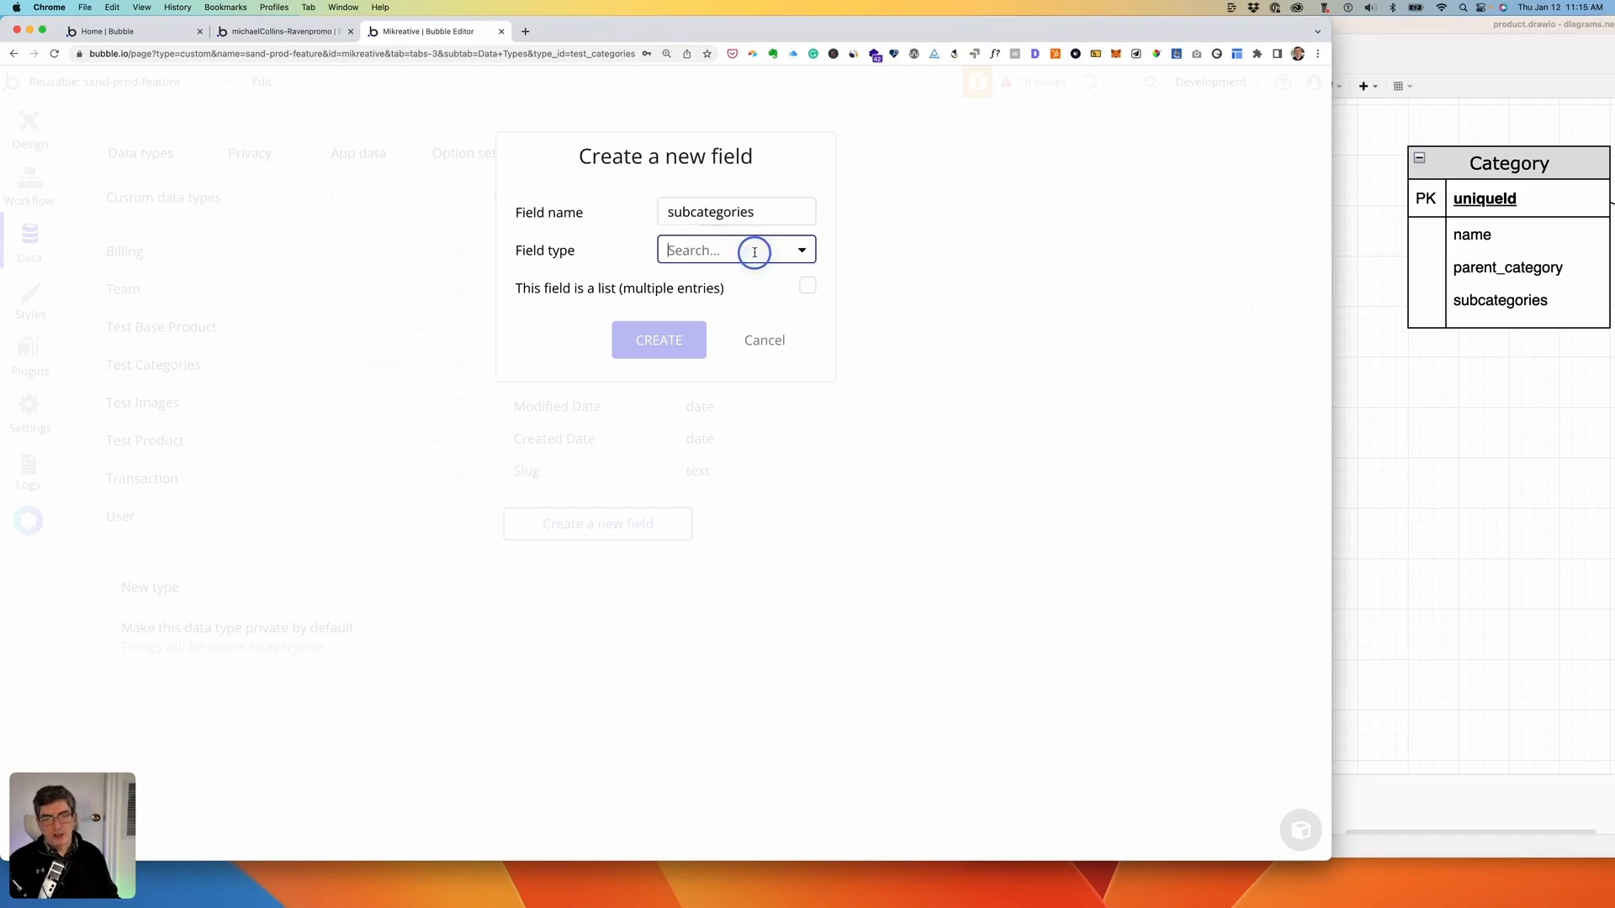
pyautogui.scroll(-4, 716, 336)
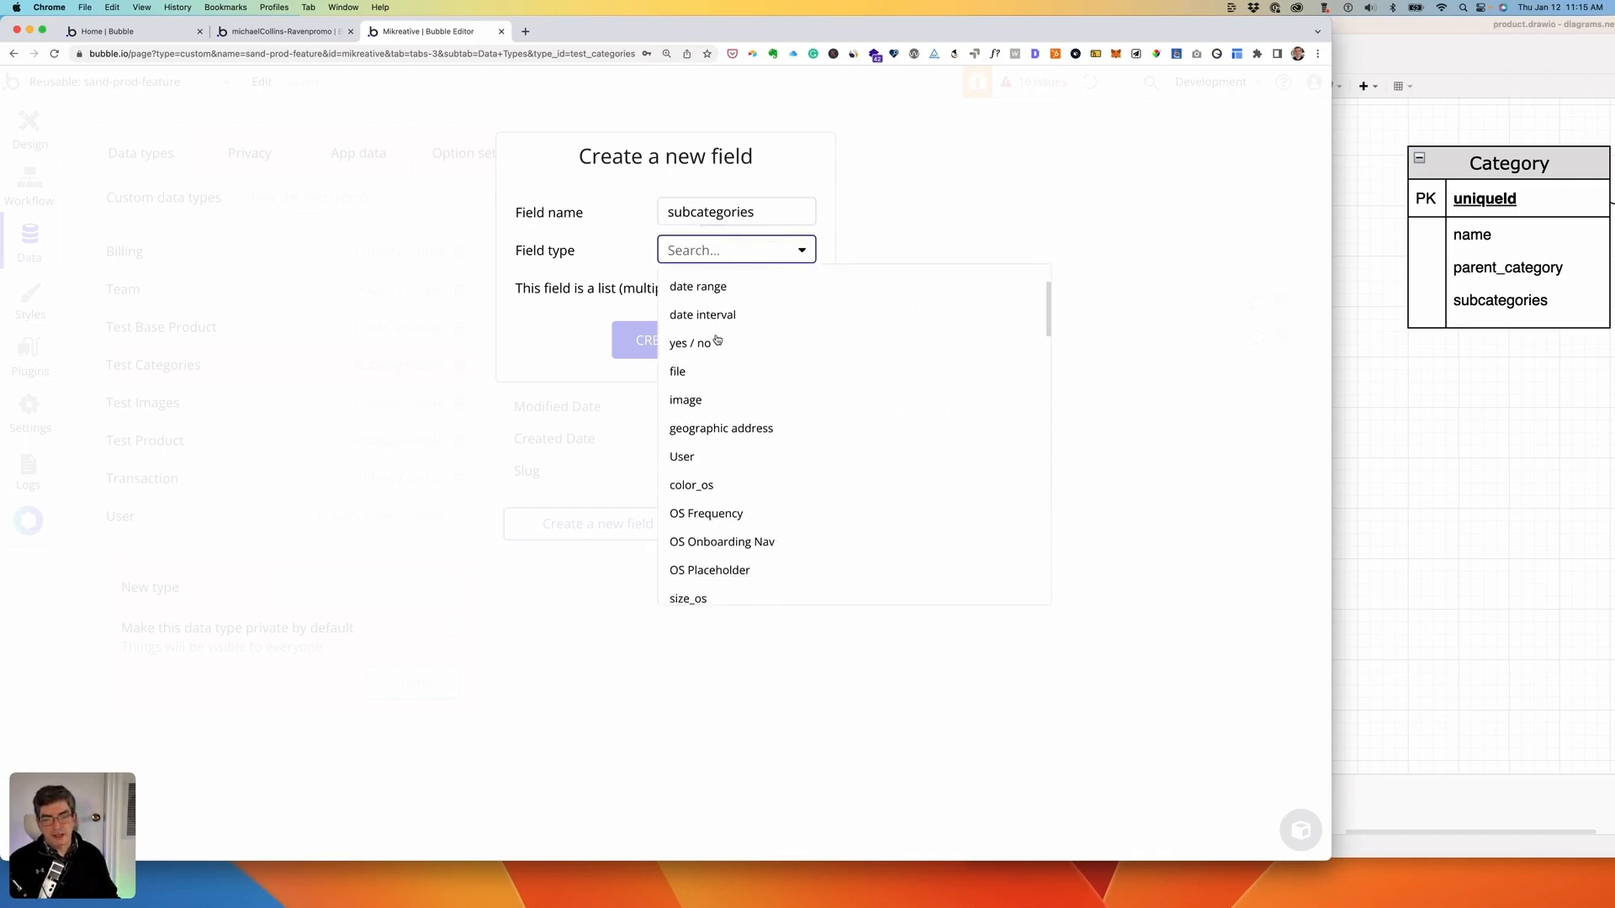
pyautogui.scroll(-3, 716, 434)
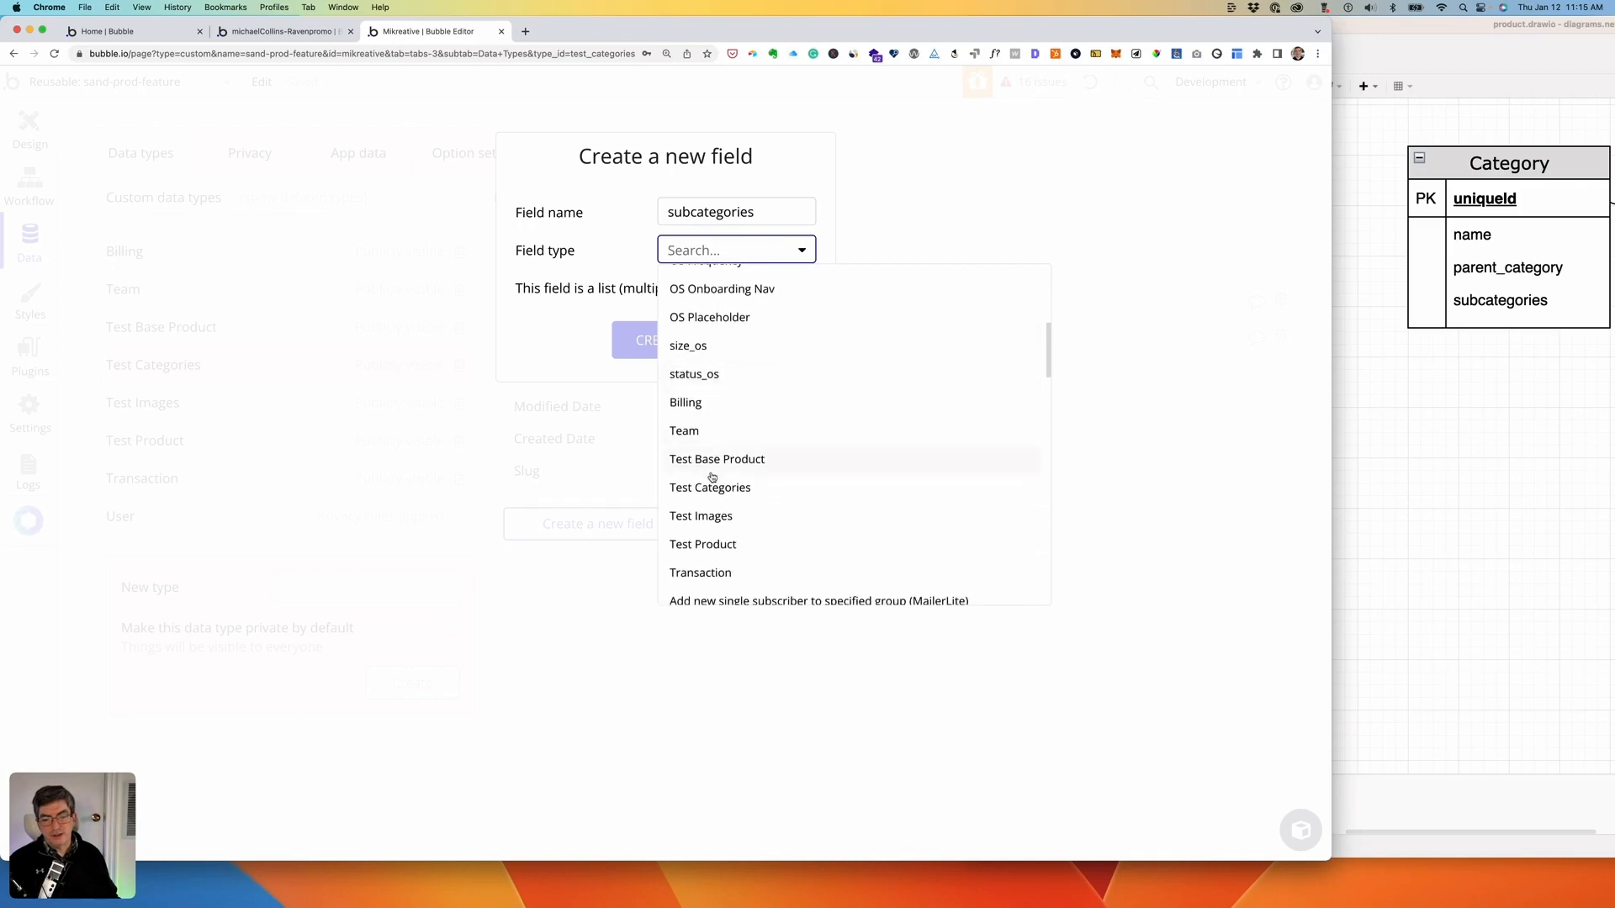
pyautogui.click(713, 492)
pyautogui.click(807, 286)
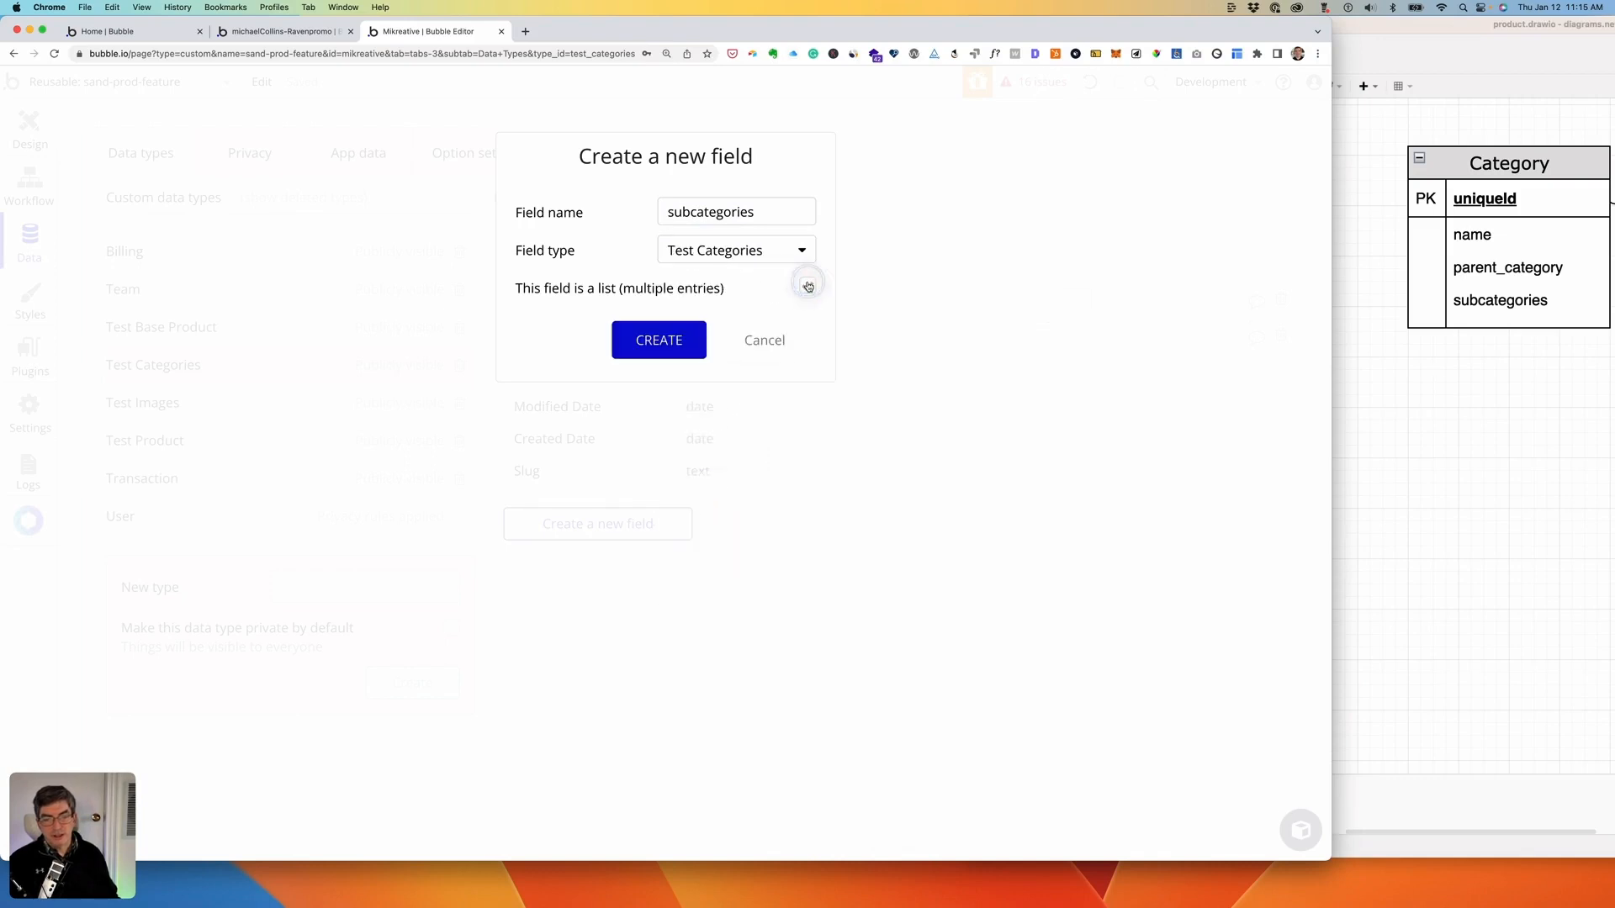
pyautogui.click(650, 355)
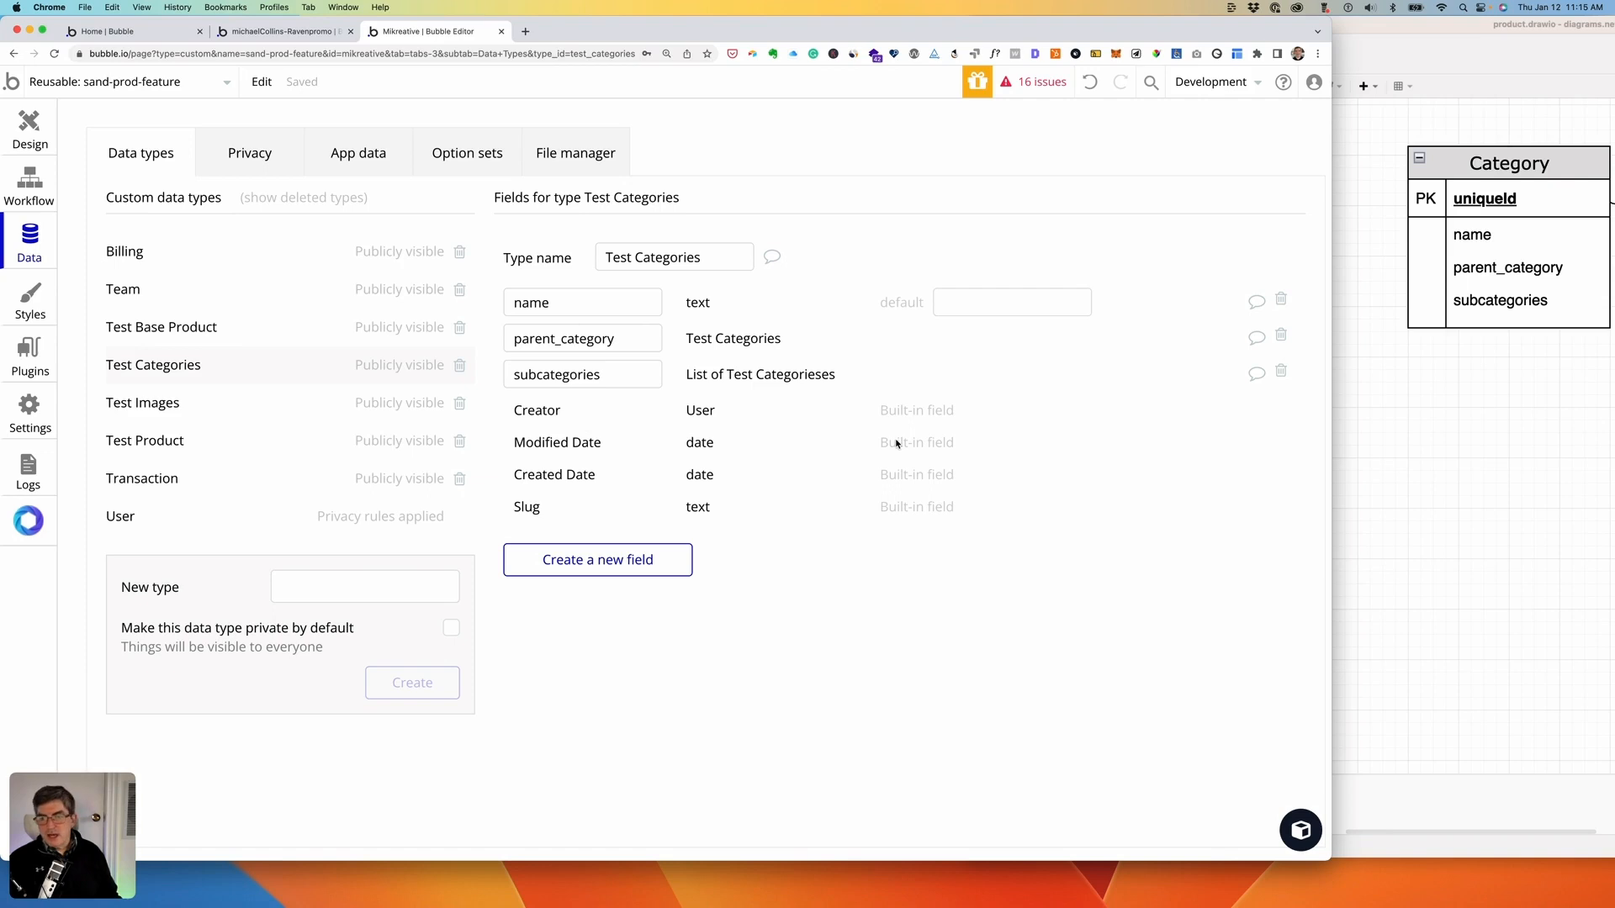
# - After checking the draw.io diagram, add an image field of type image to Test Images
pyautogui.click(1445, 429)
pyautogui.hscroll(3, 1443, 431)
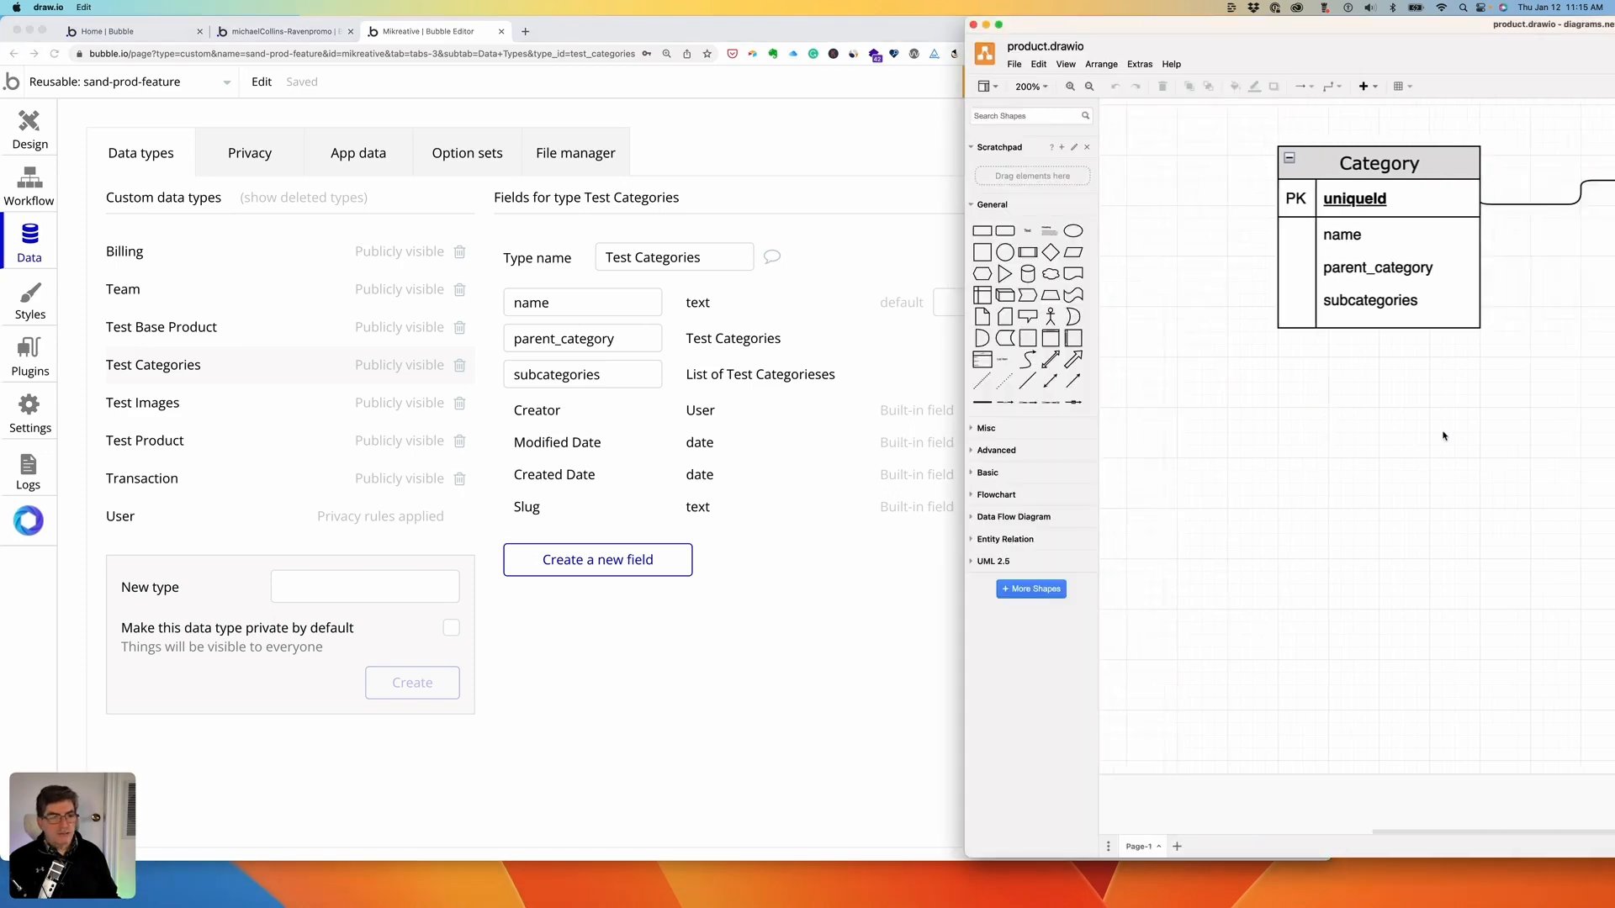
pyautogui.scroll(-10, 1442, 432)
pyautogui.hscroll(1, 1441, 431)
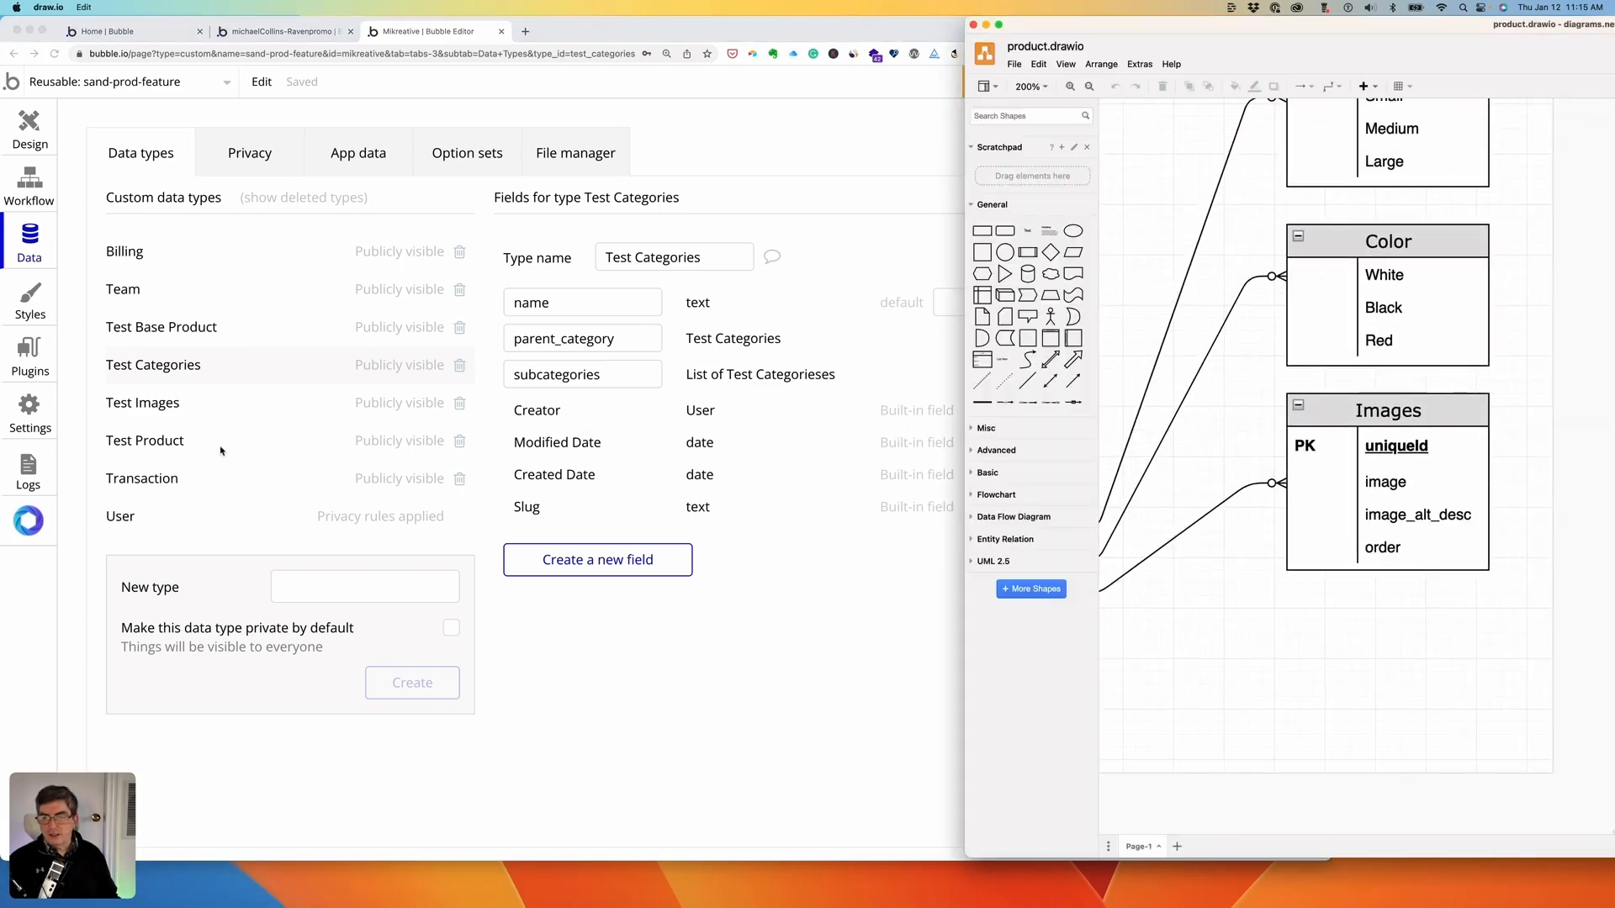
pyautogui.click(198, 404)
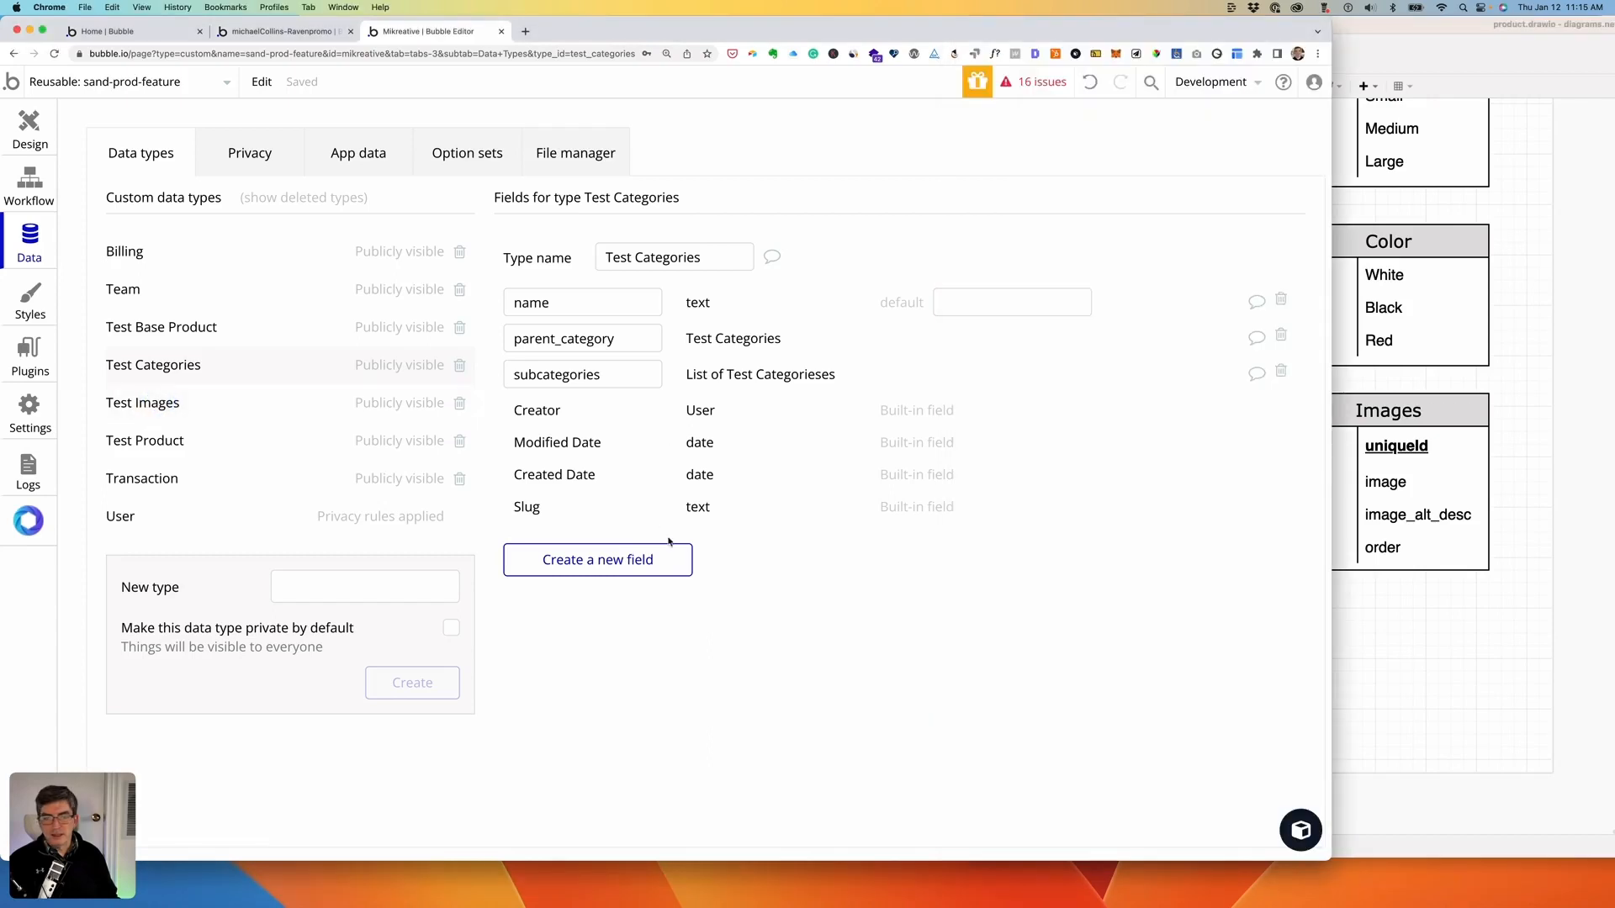
pyautogui.click(160, 404)
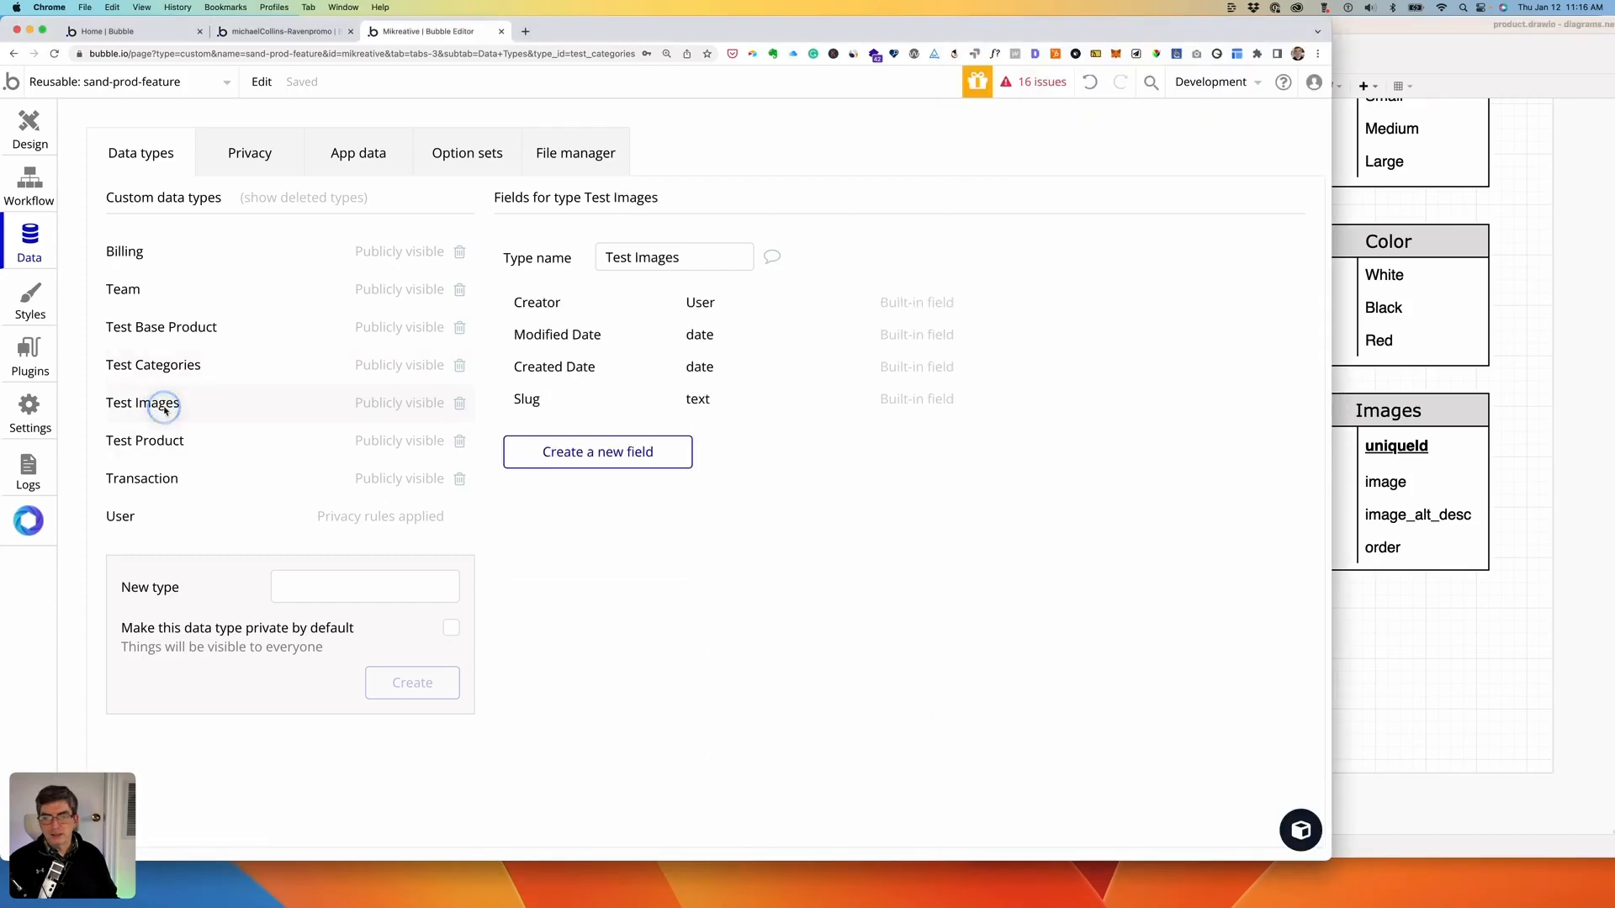
pyautogui.click(586, 459)
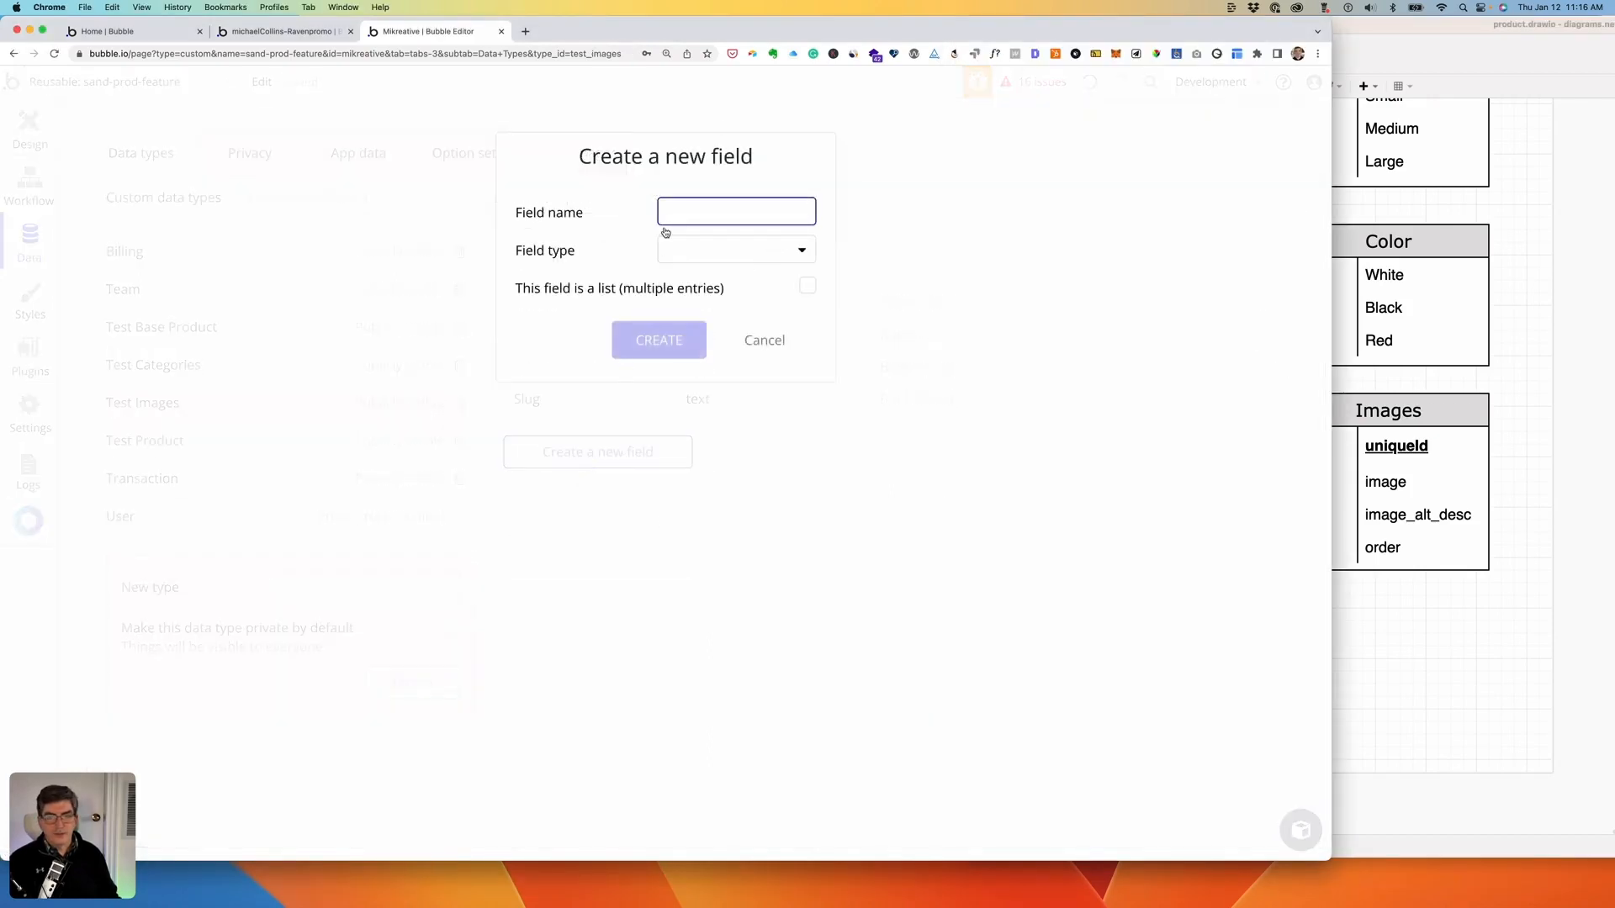
pyautogui.write('image')
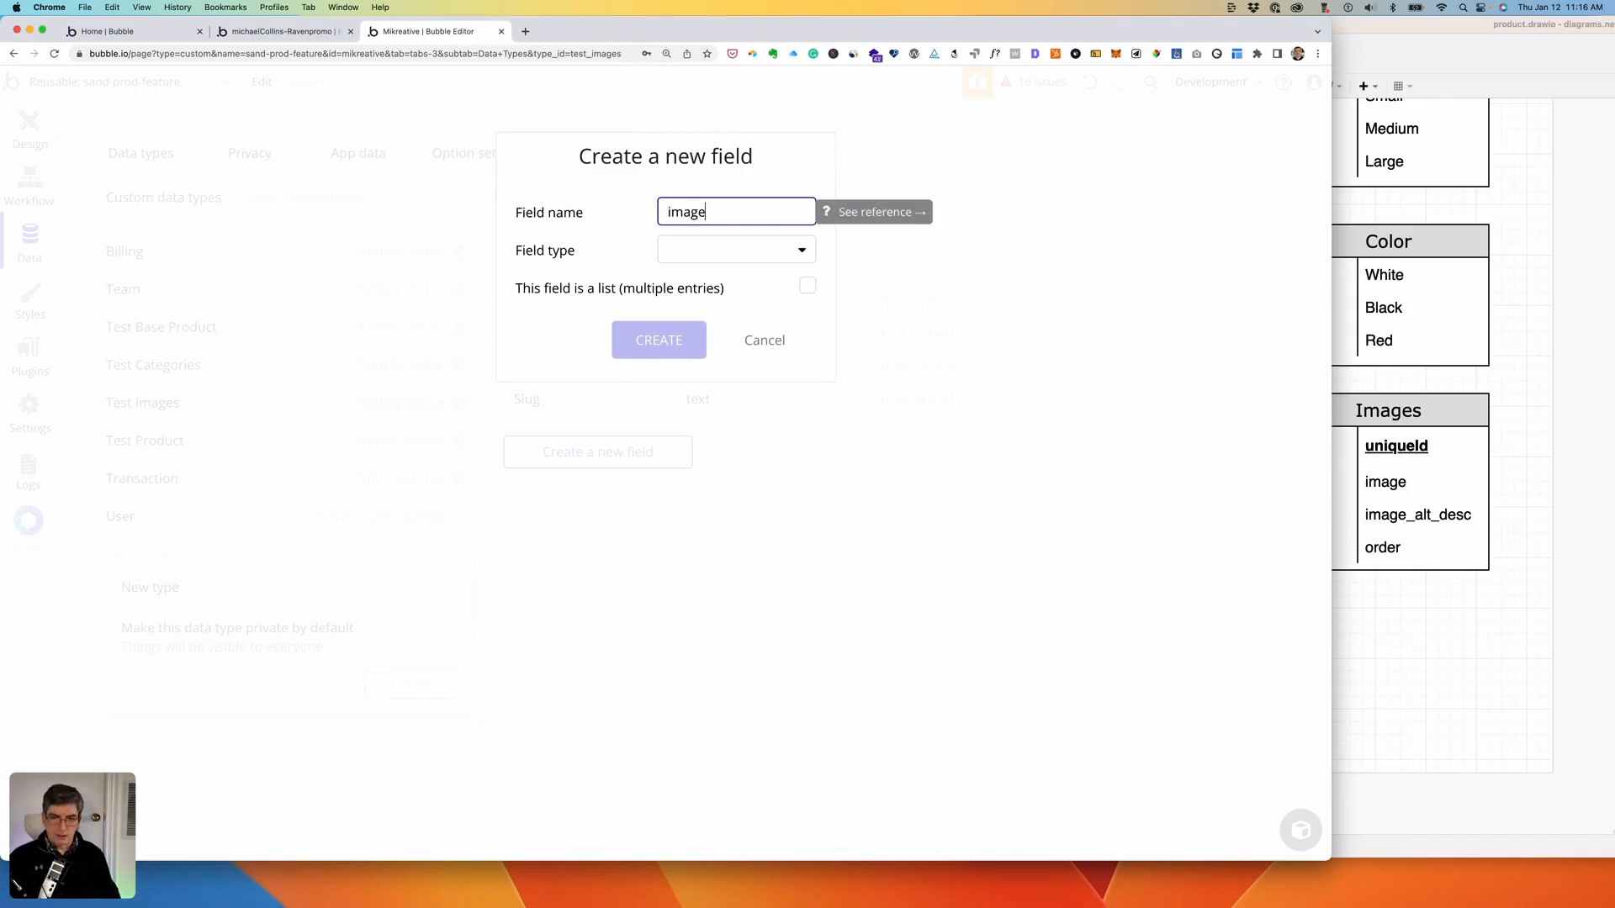
pyautogui.click(755, 249)
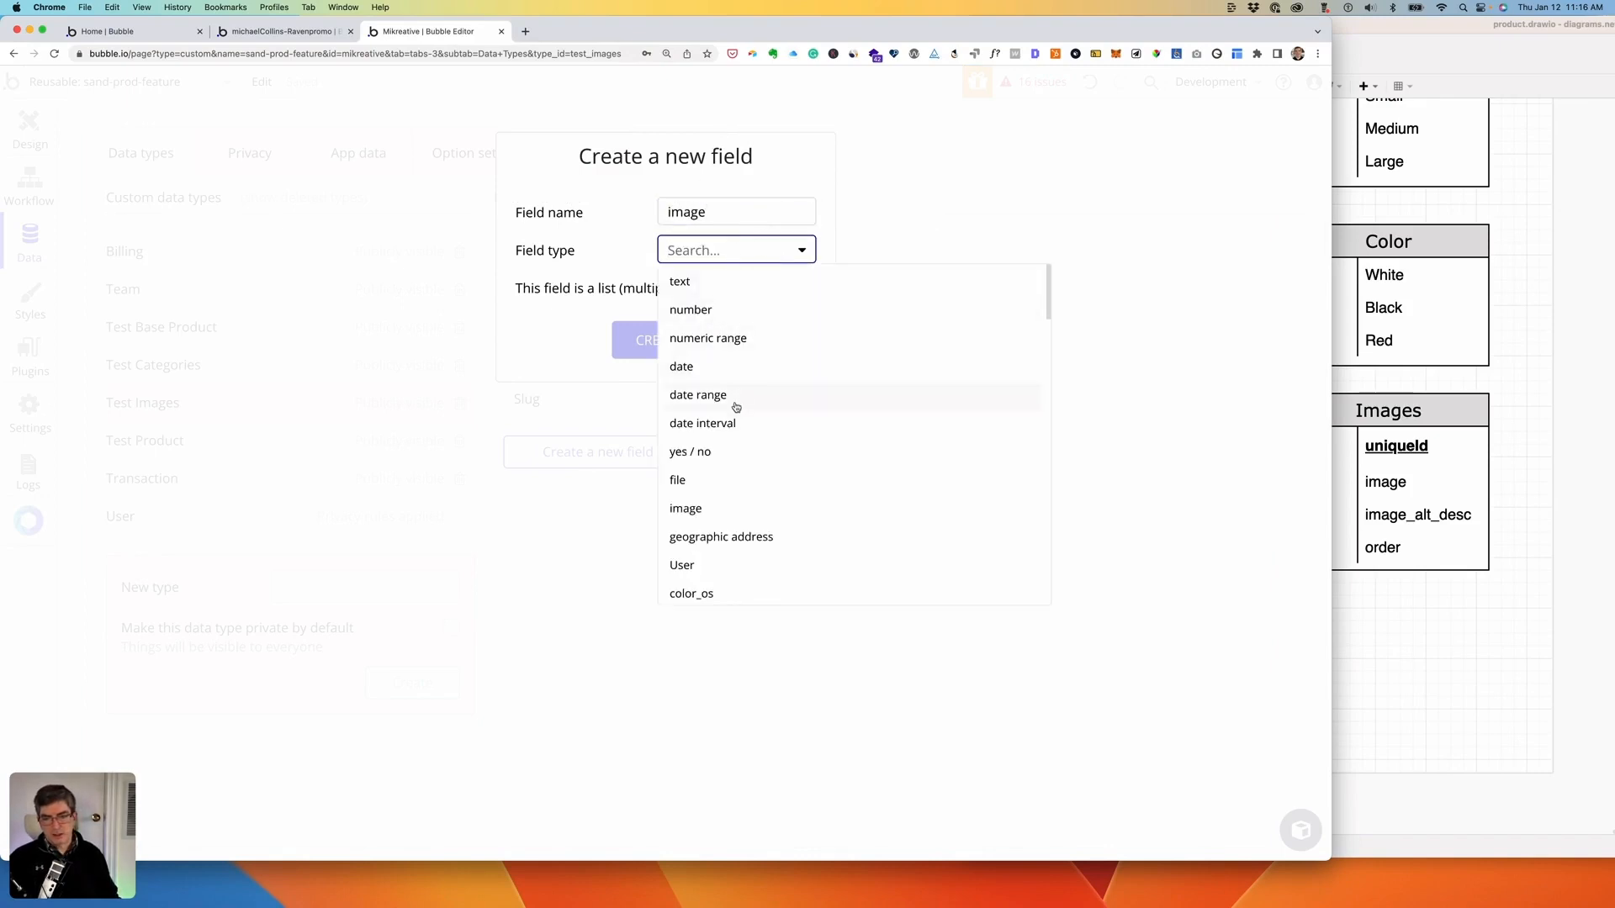
pyautogui.click(685, 508)
pyautogui.click(661, 342)
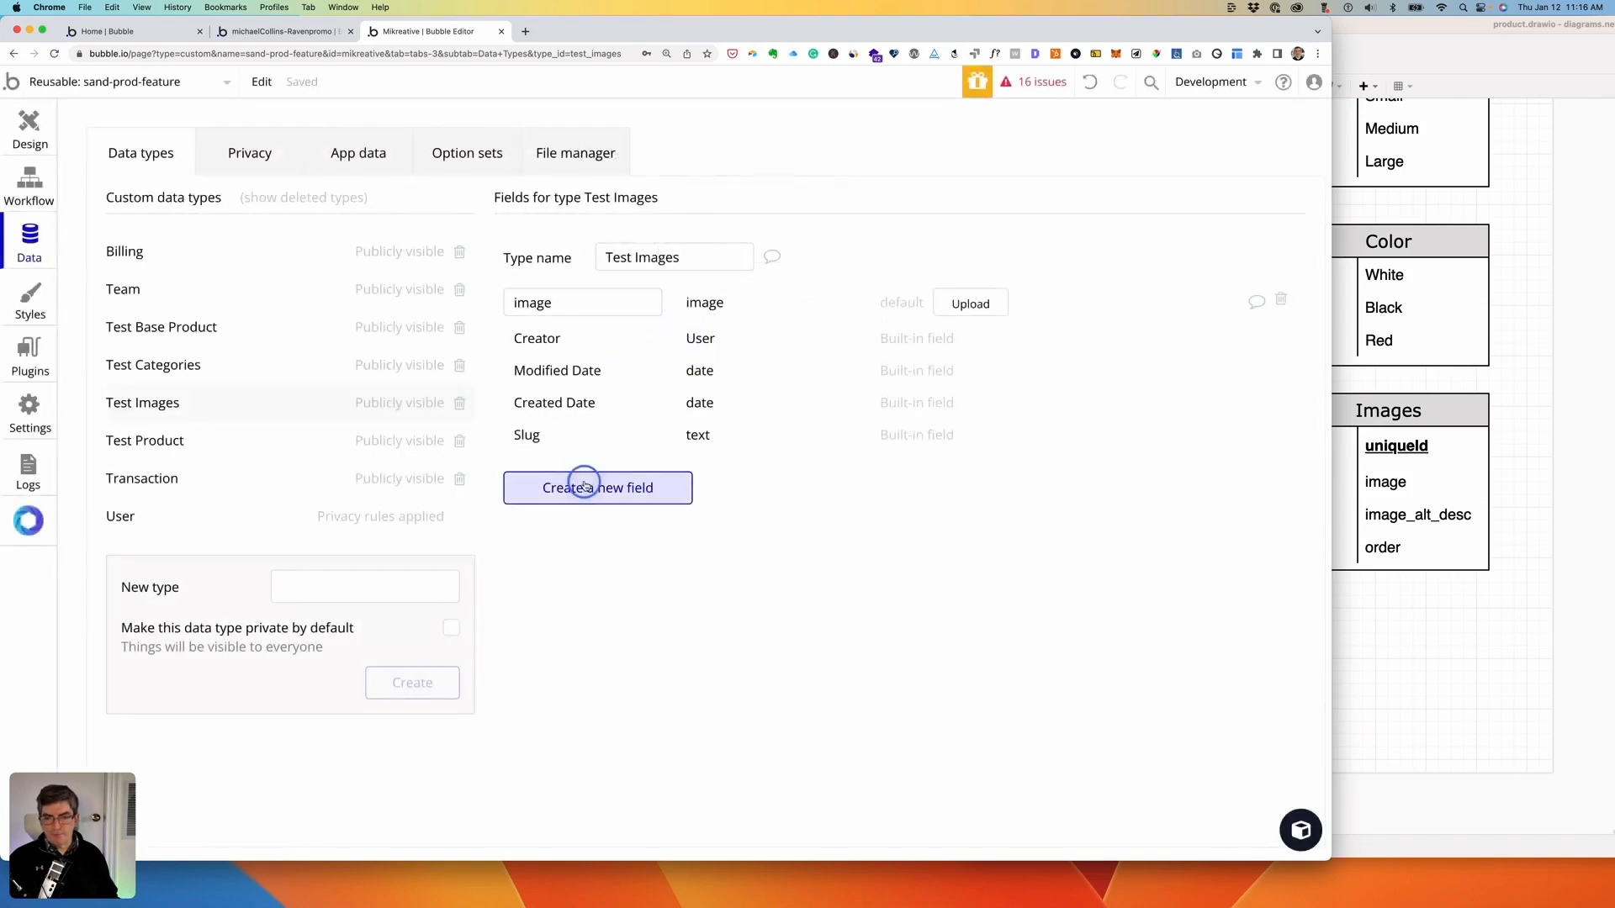
# - Add an image_alt-description field of type text to Test Images
pyautogui.click(580, 486)
pyautogui.write('iamge')
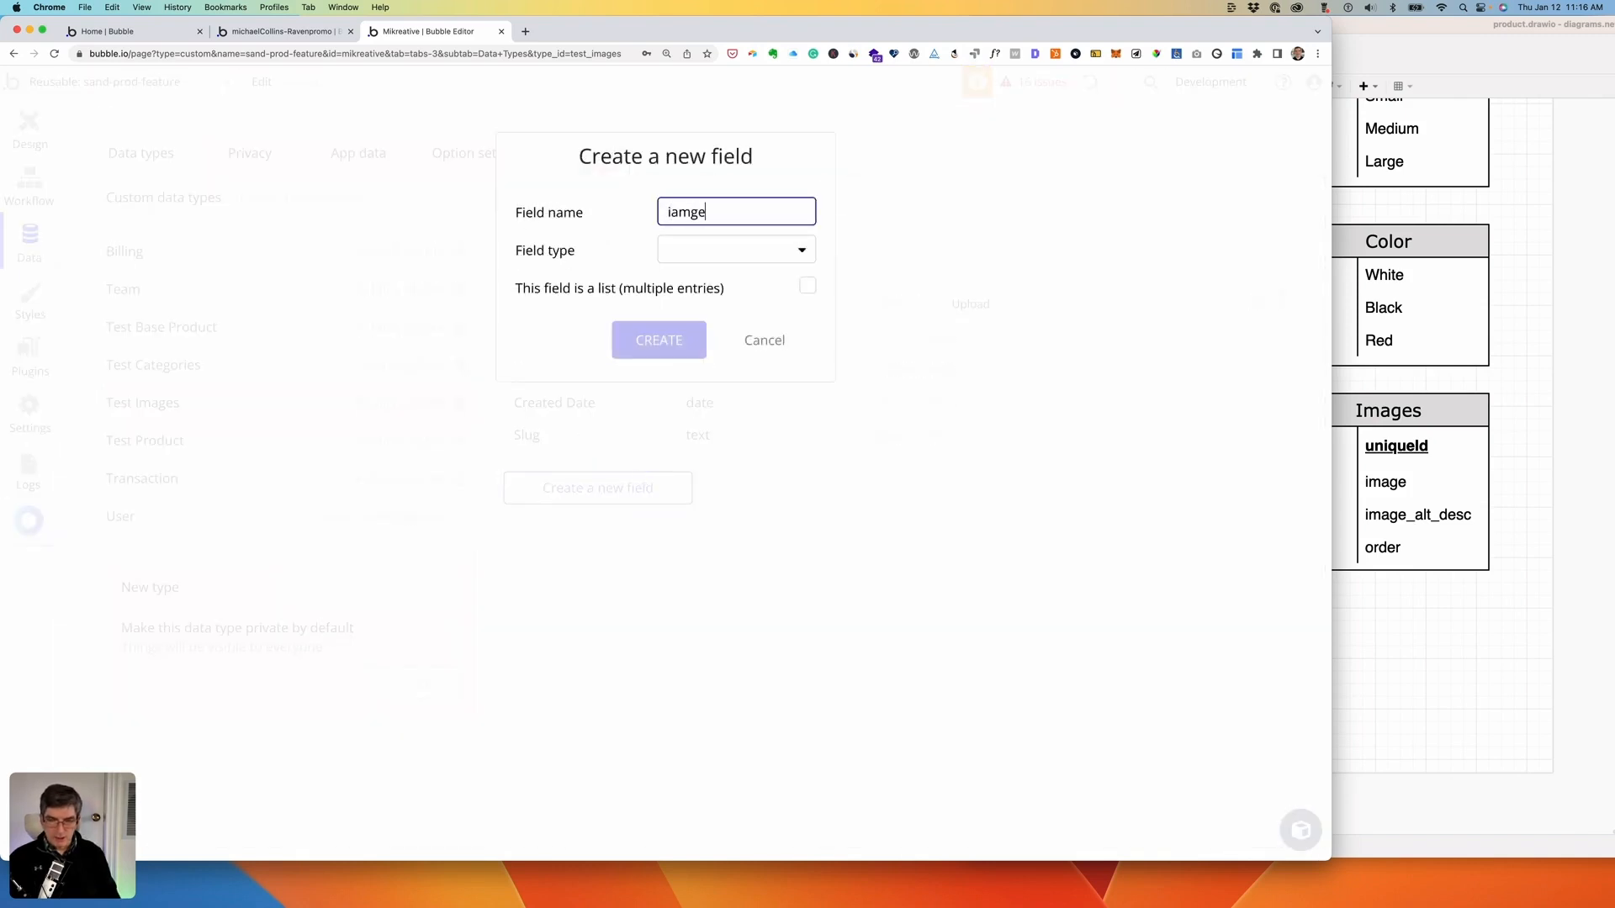
pyautogui.press('BackSpace')
pyautogui.press('BackSpace')
pyautogui.press('BackSpace')
pyautogui.press('BackSpace')
pyautogui.write('mage_alt-Descriptio')
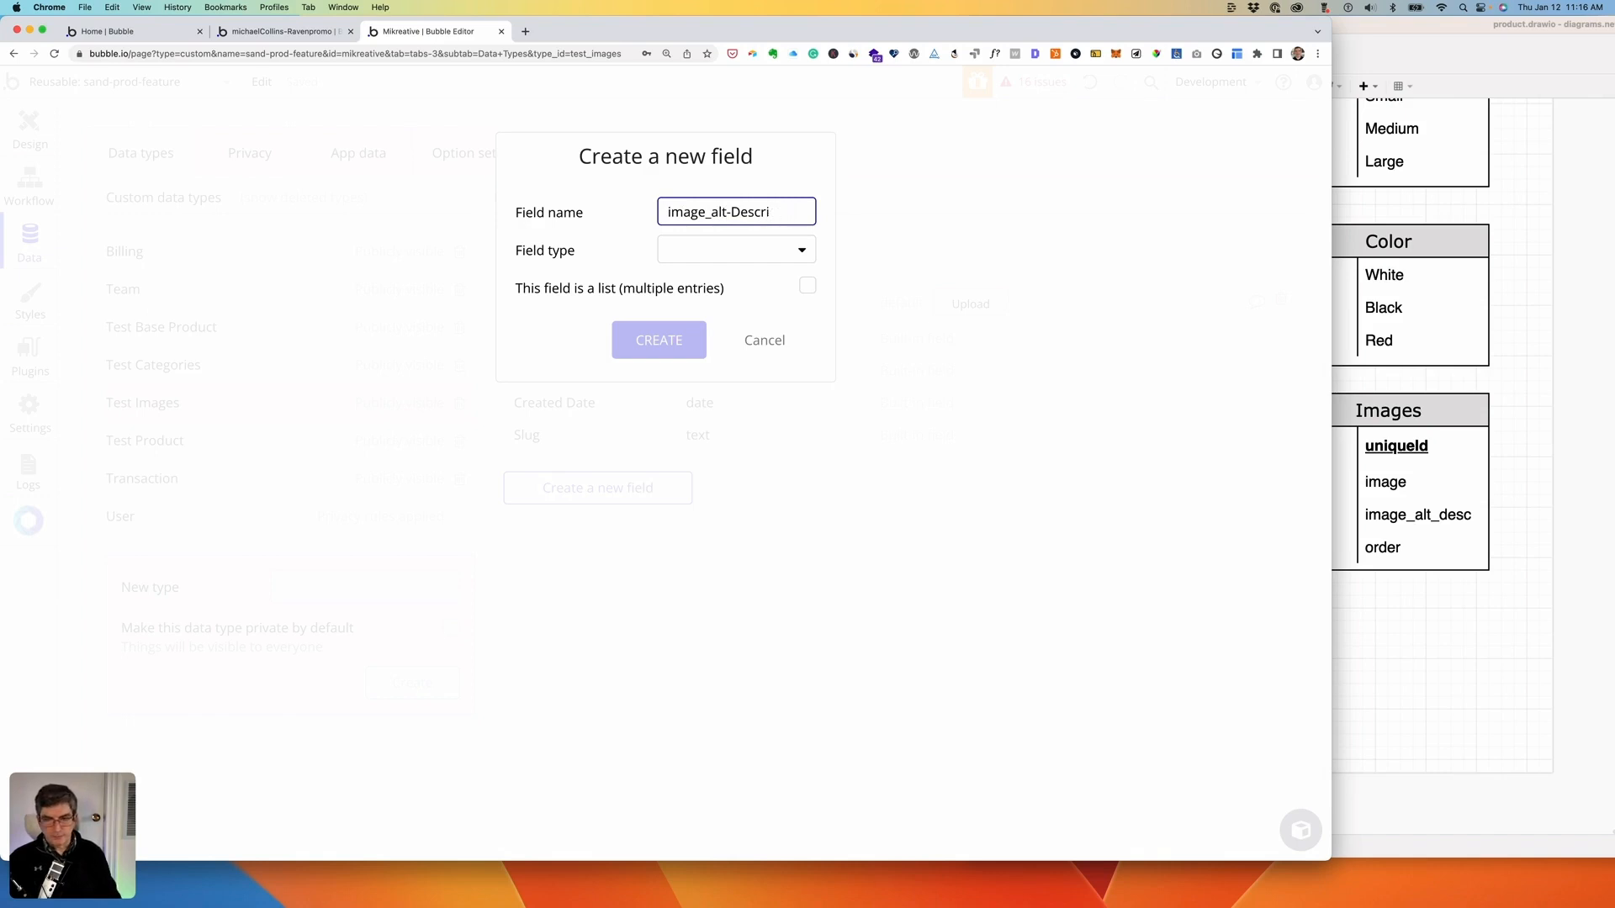
pyautogui.press('BackSpace')
pyautogui.press('BackSpace')
pyautogui.press('BackSpace')
pyautogui.press('BackSpace')
pyautogui.press('BackSpace')
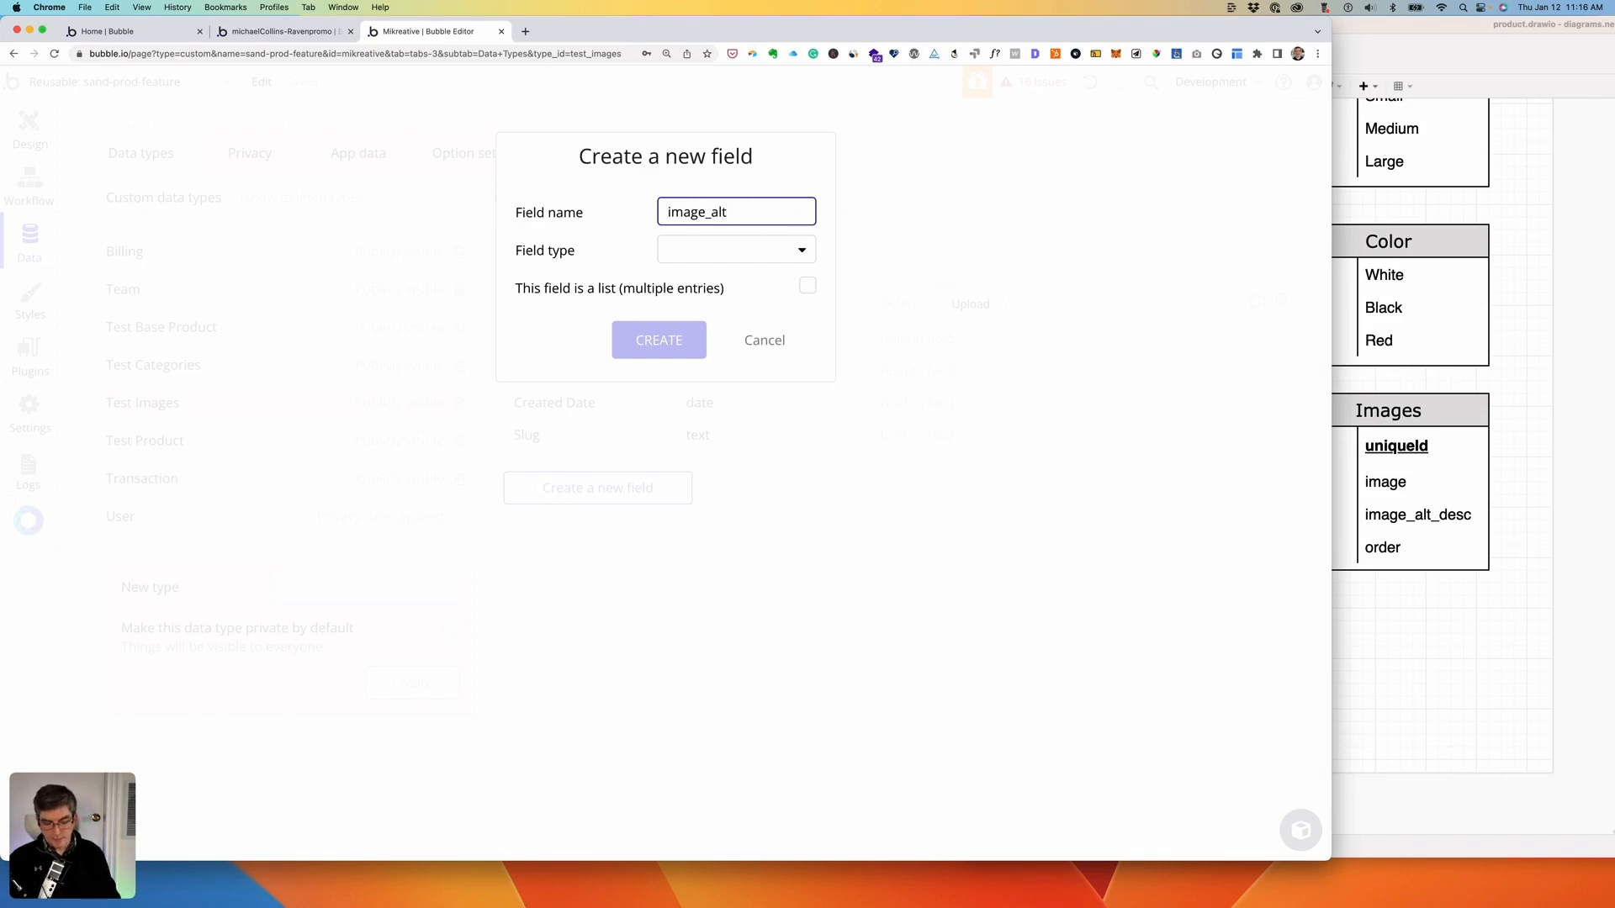
pyautogui.write('-description')
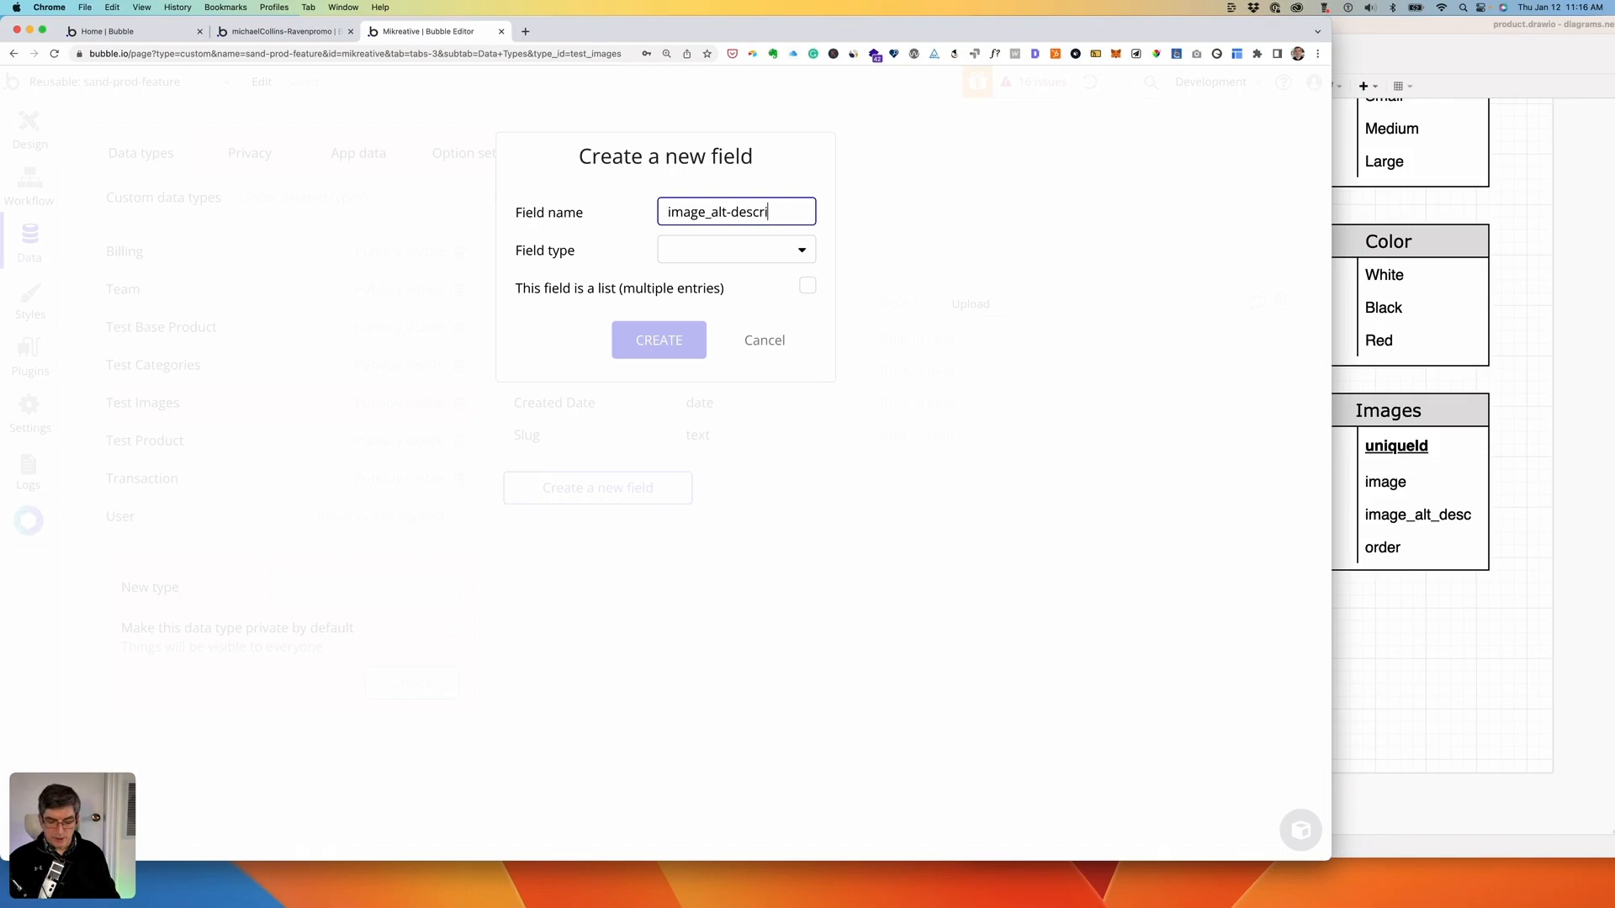
pyautogui.click(803, 250)
pyautogui.click(710, 278)
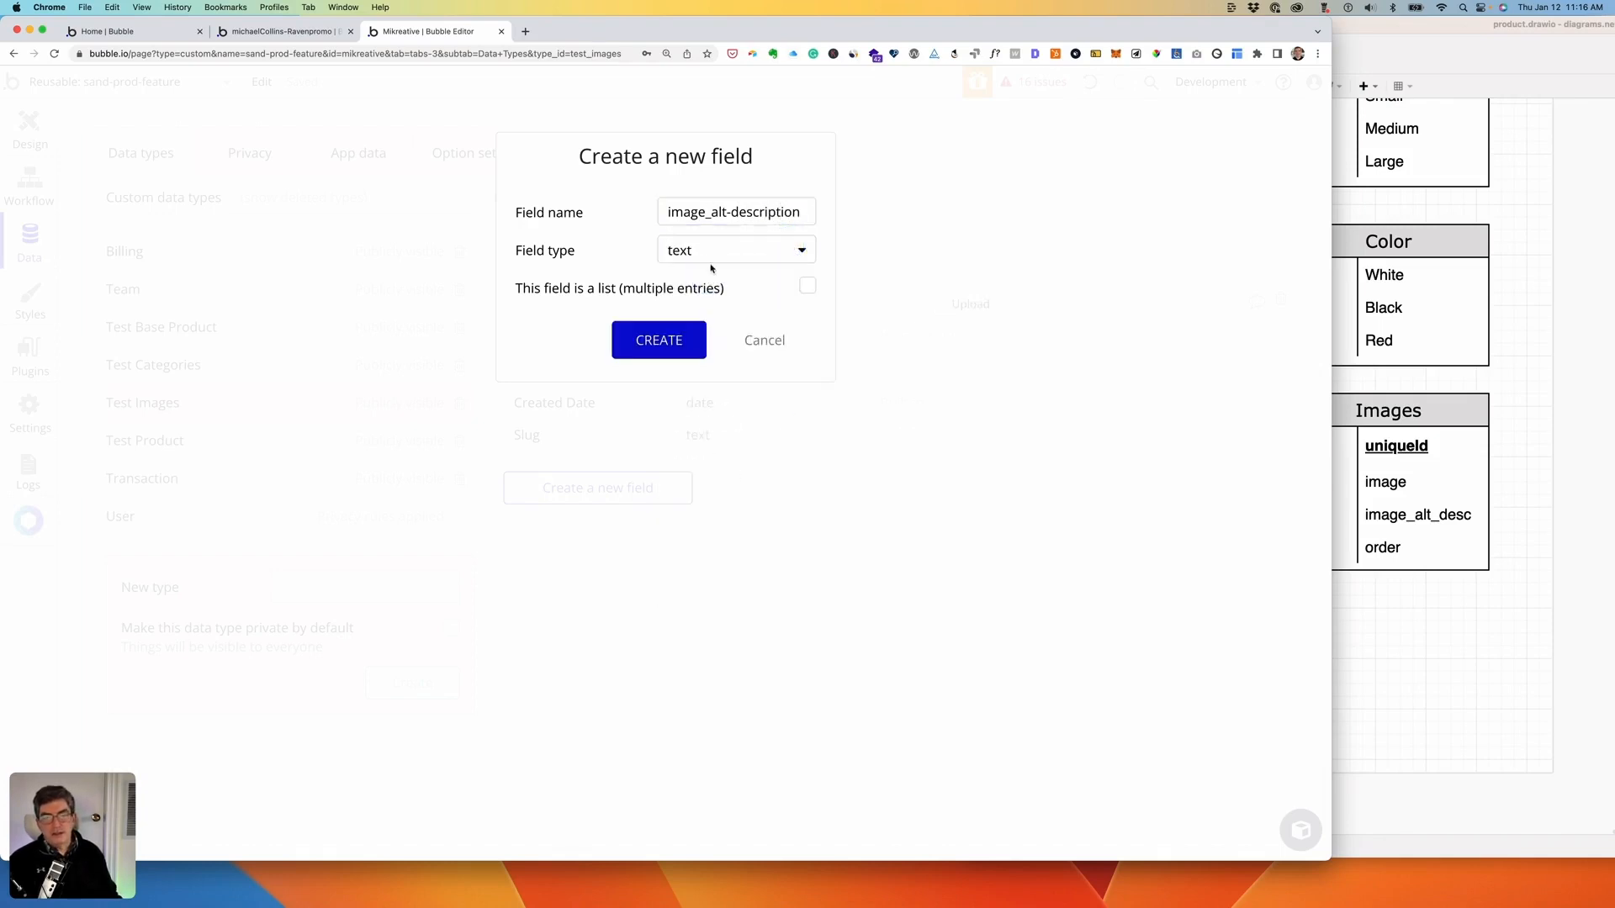
pyautogui.click(647, 345)
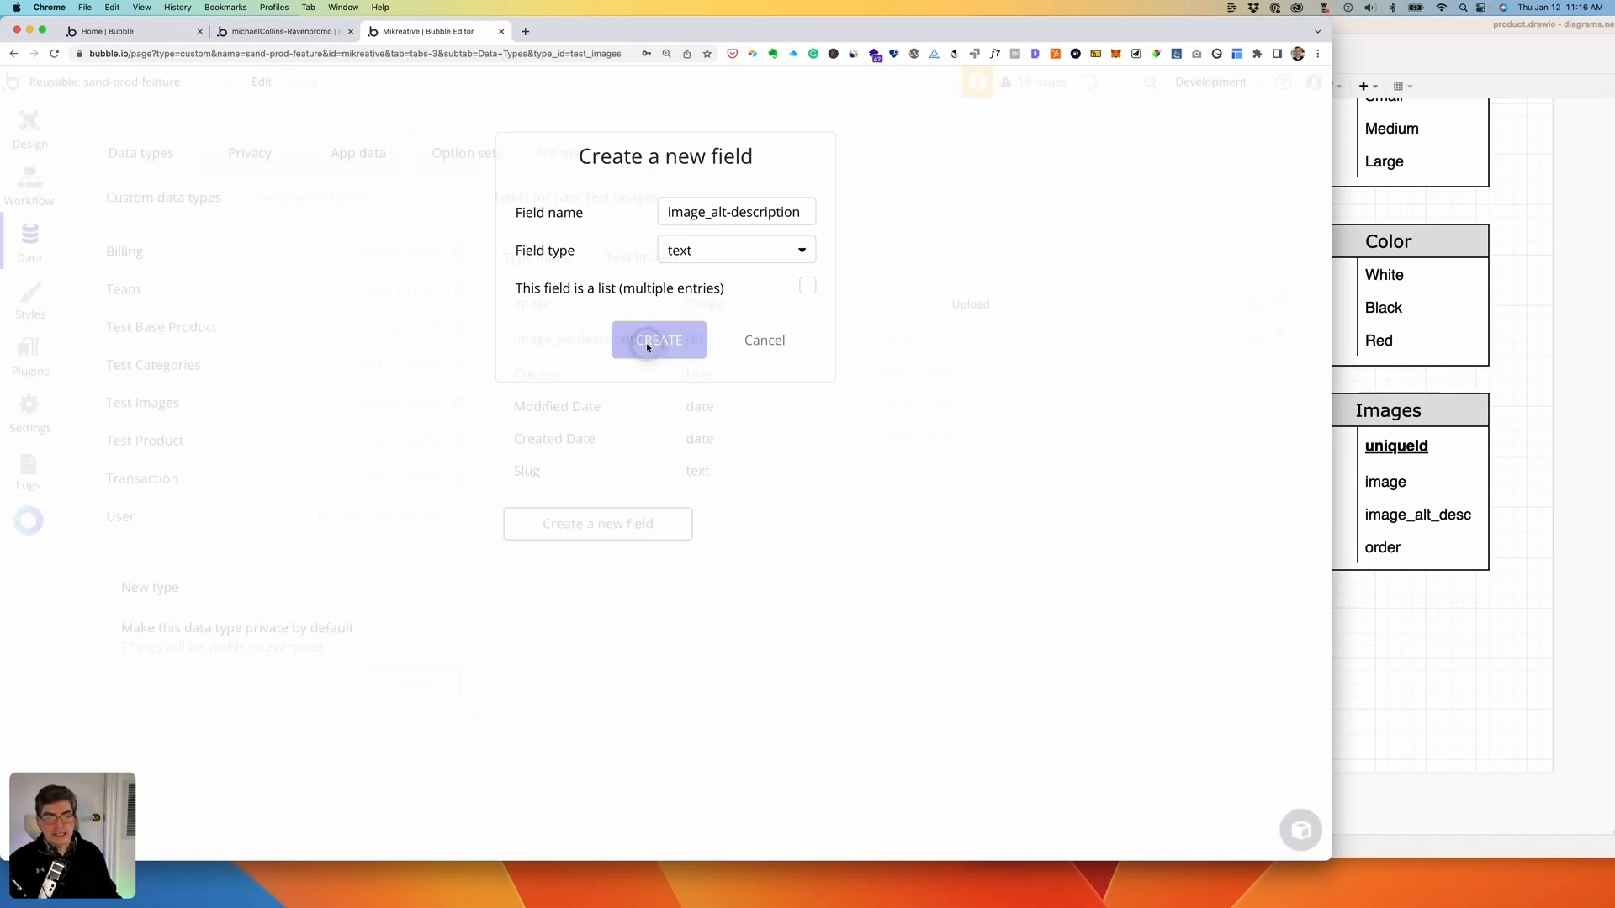
# - Add an image_order field of type number to Test Images
pyautogui.click(607, 531)
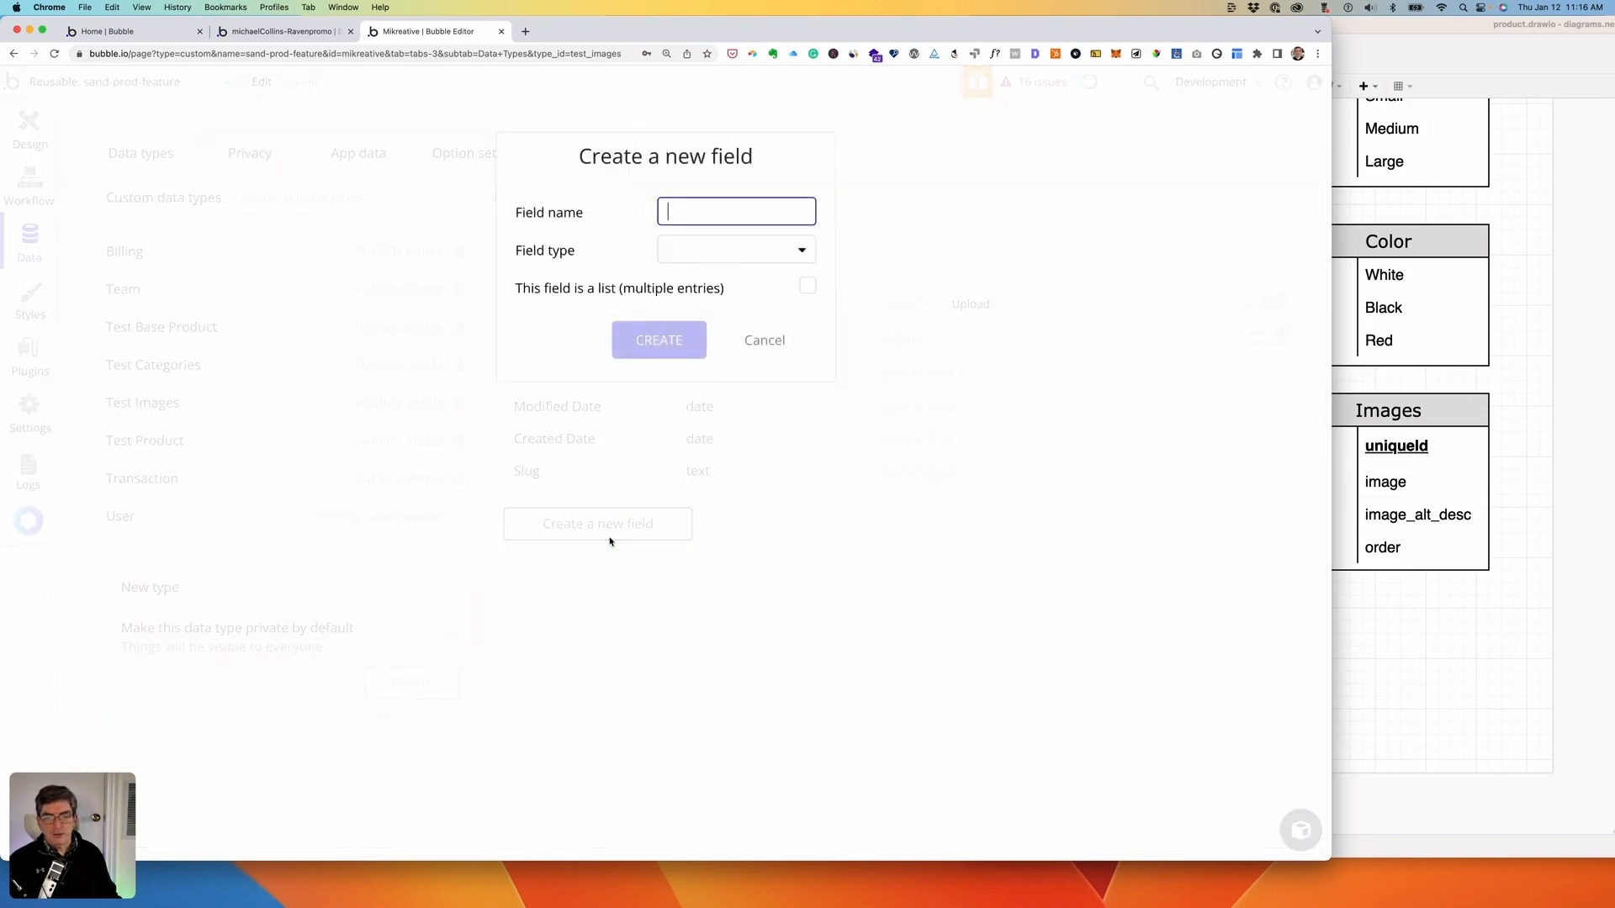
pyautogui.write('order')
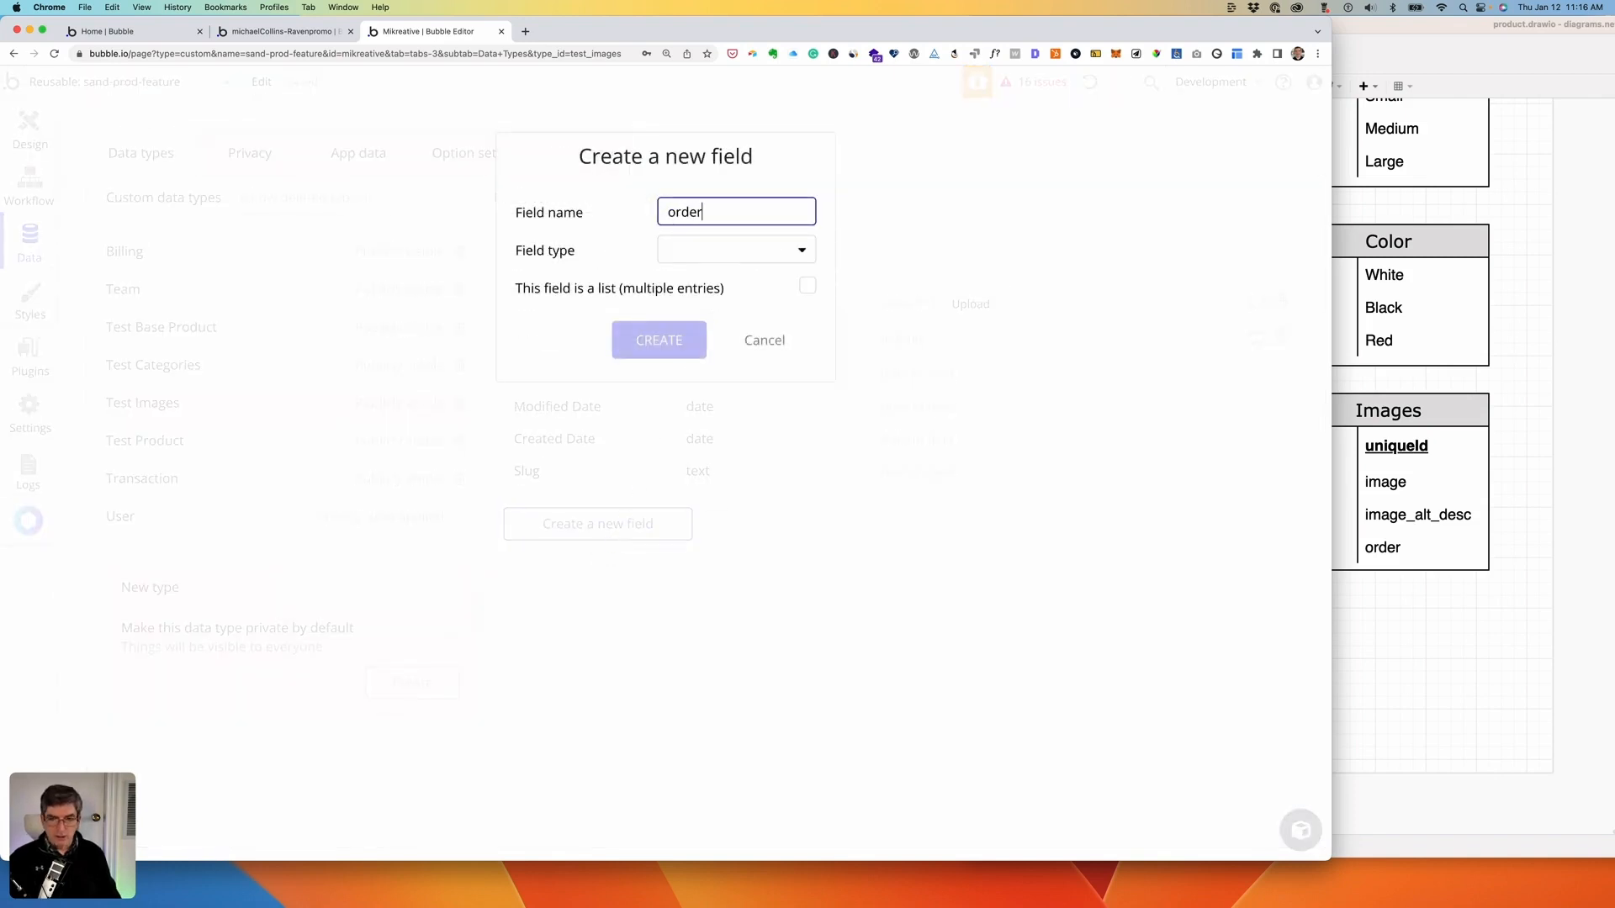
pyautogui.press('BackSpace')
pyautogui.press('BackSpace')
pyautogui.press('BackSpace')
pyautogui.press('BackSpace')
pyautogui.press('BackSpace')
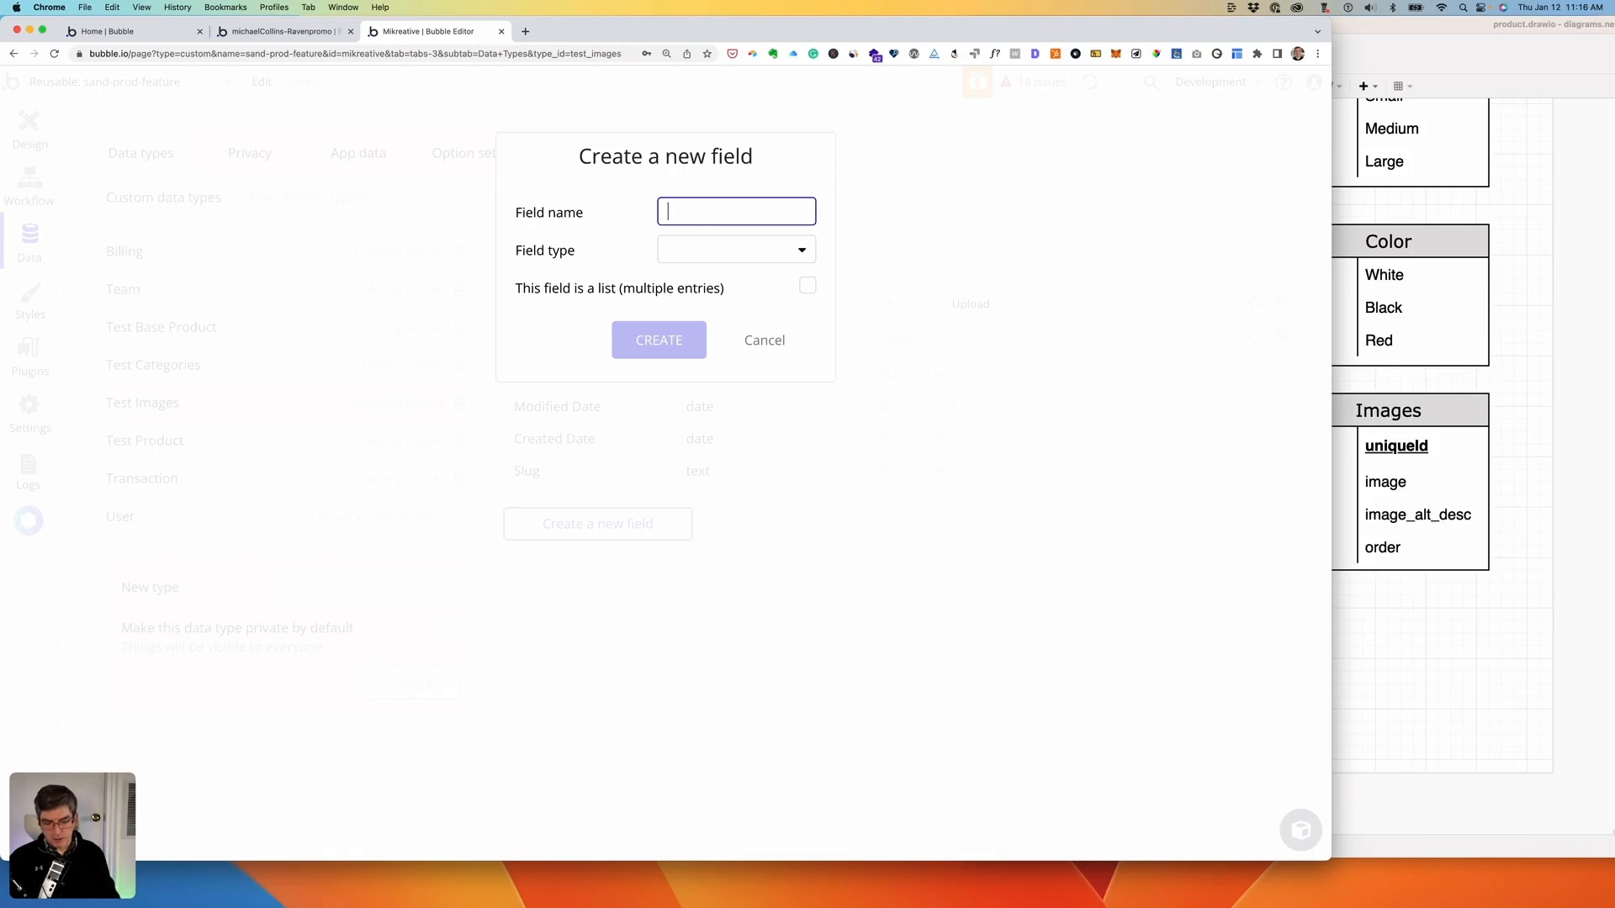
pyautogui.write('image_order')
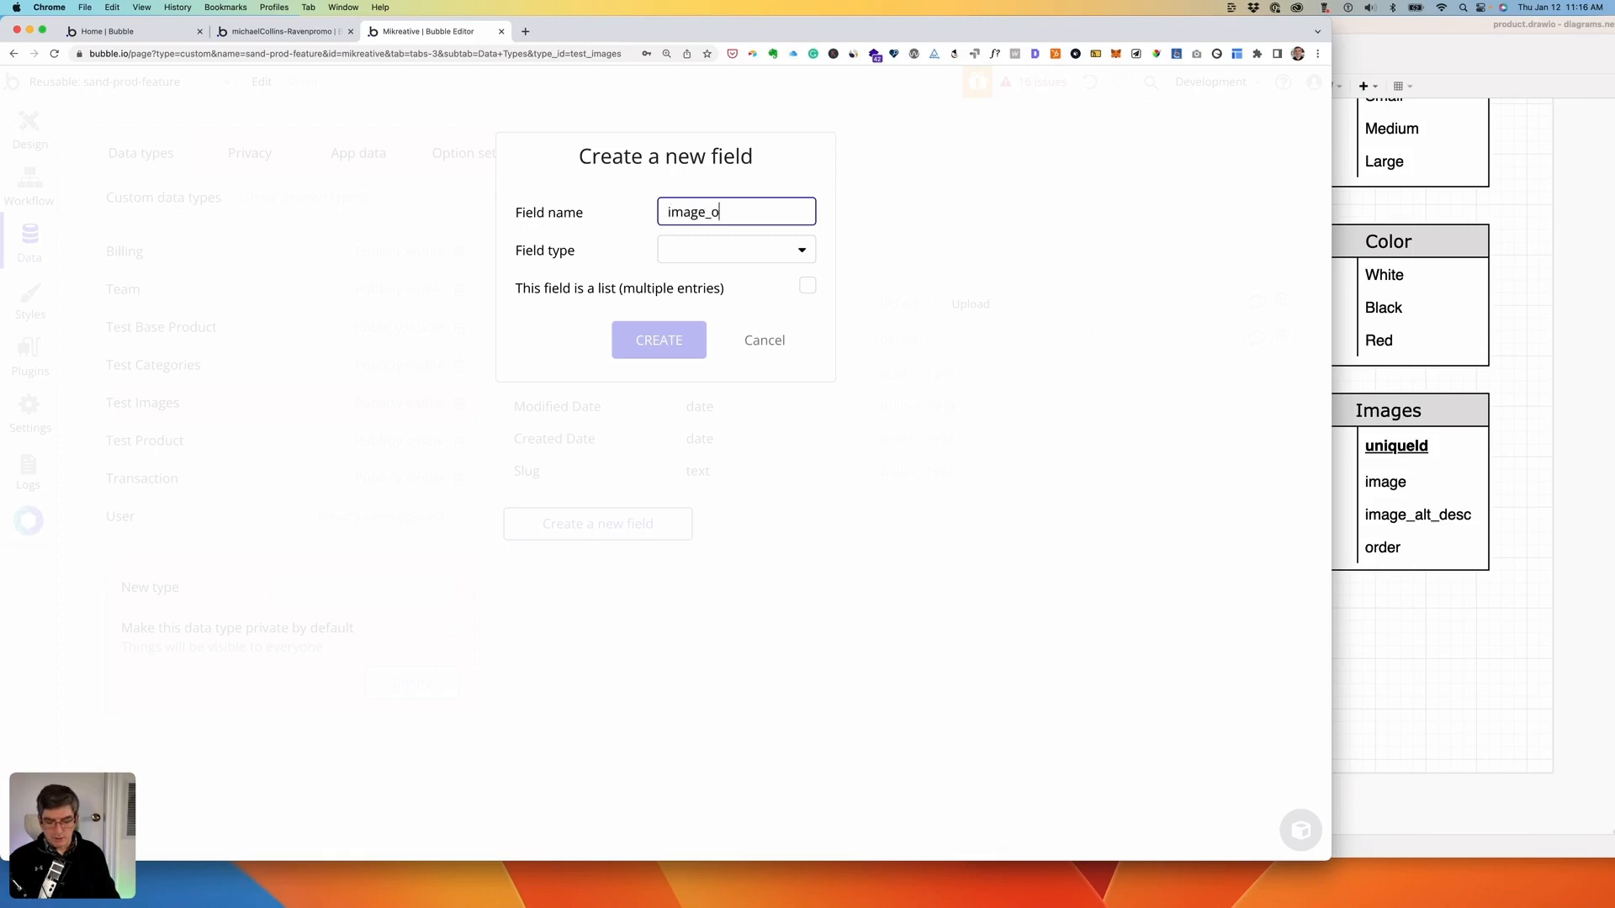
pyautogui.click(763, 250)
pyautogui.click(706, 309)
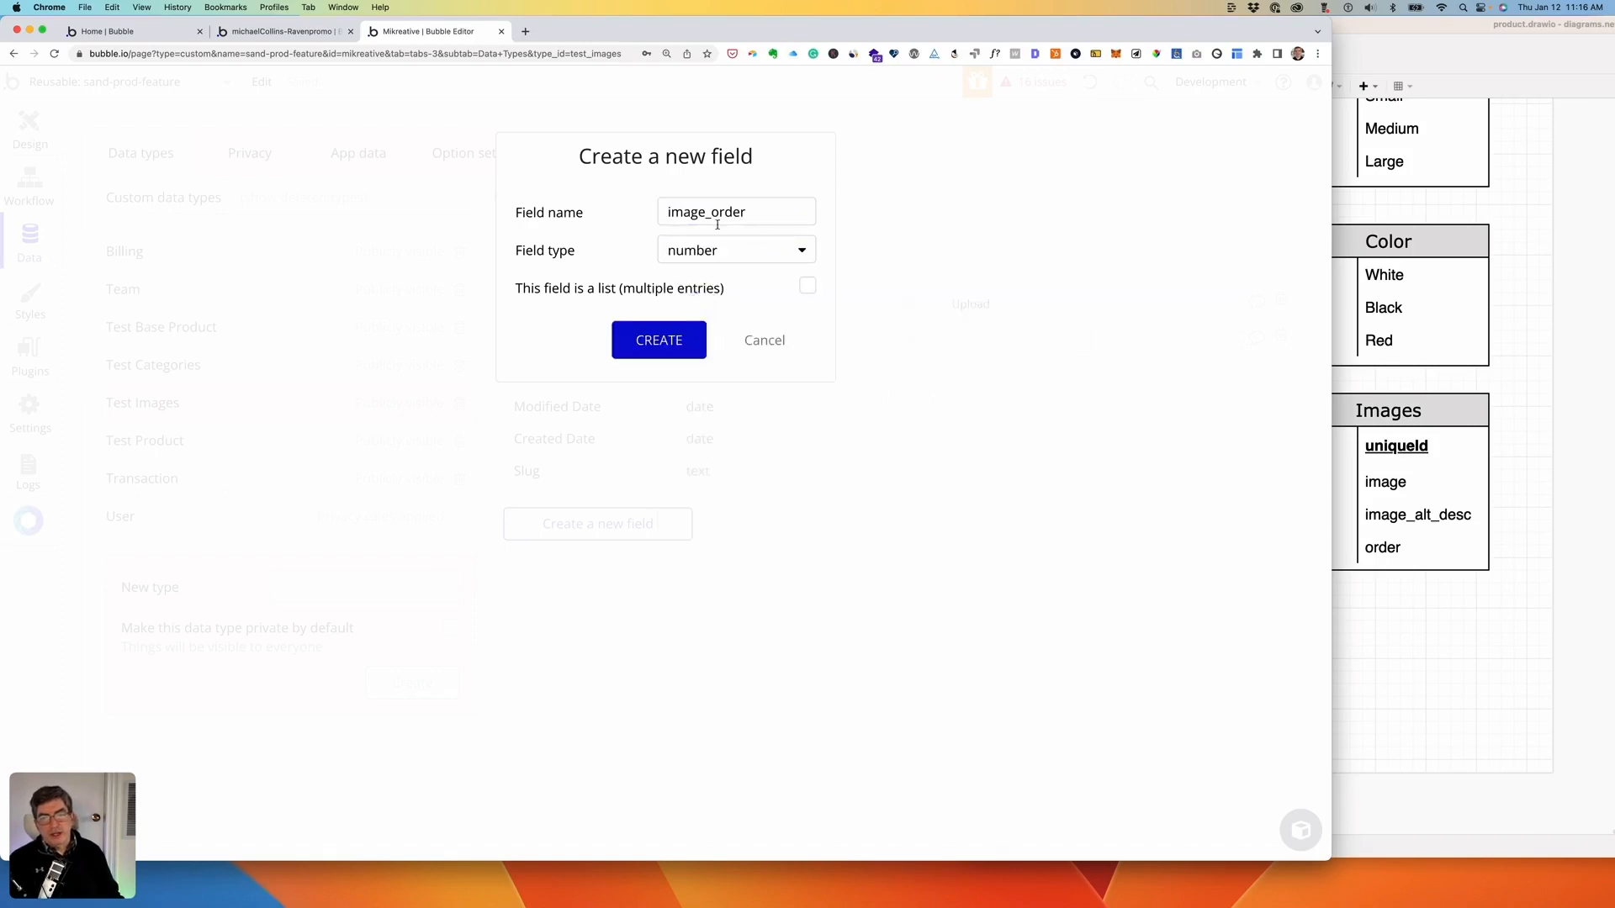
pyautogui.click(670, 342)
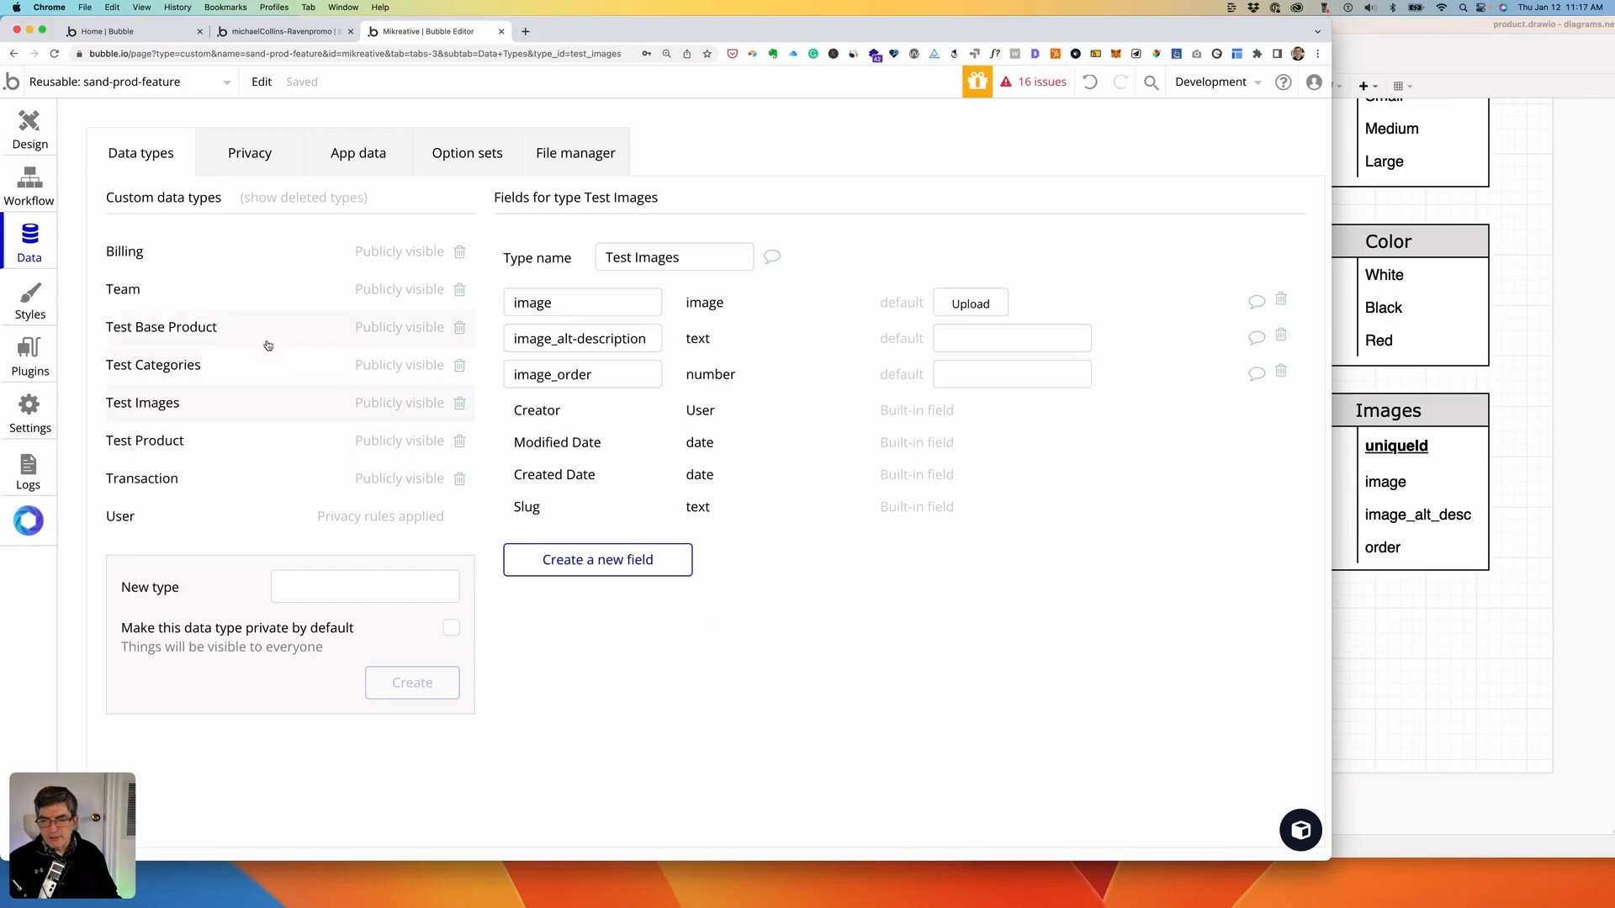
# - On Test Base Product, add a categories field holding a list of Test Categories
pyautogui.click(195, 328)
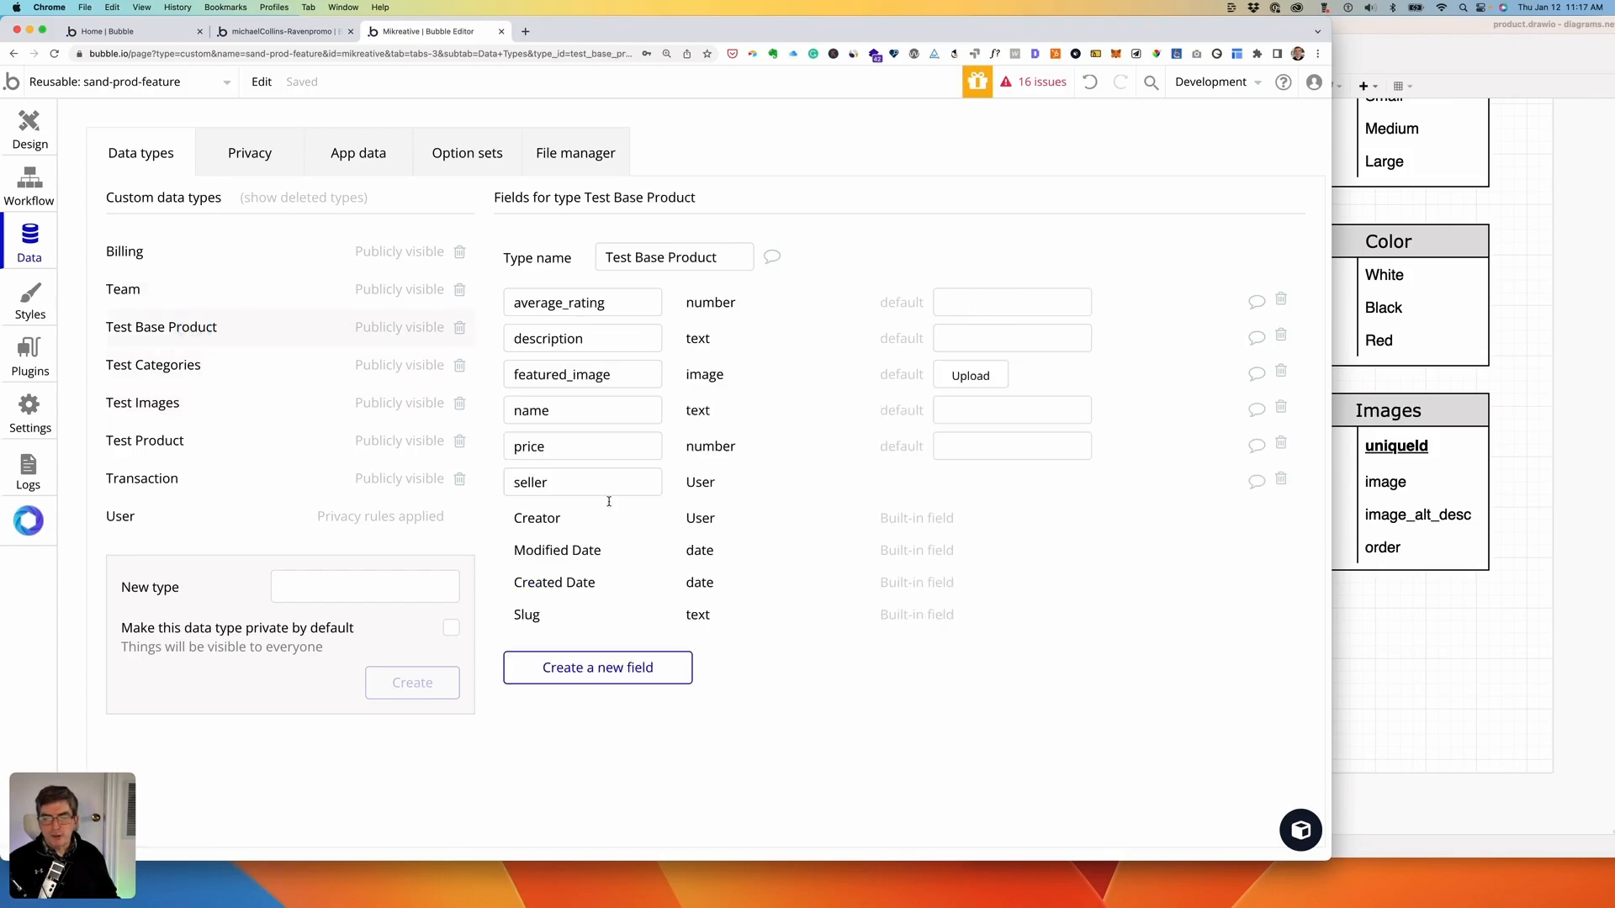
pyautogui.click(598, 666)
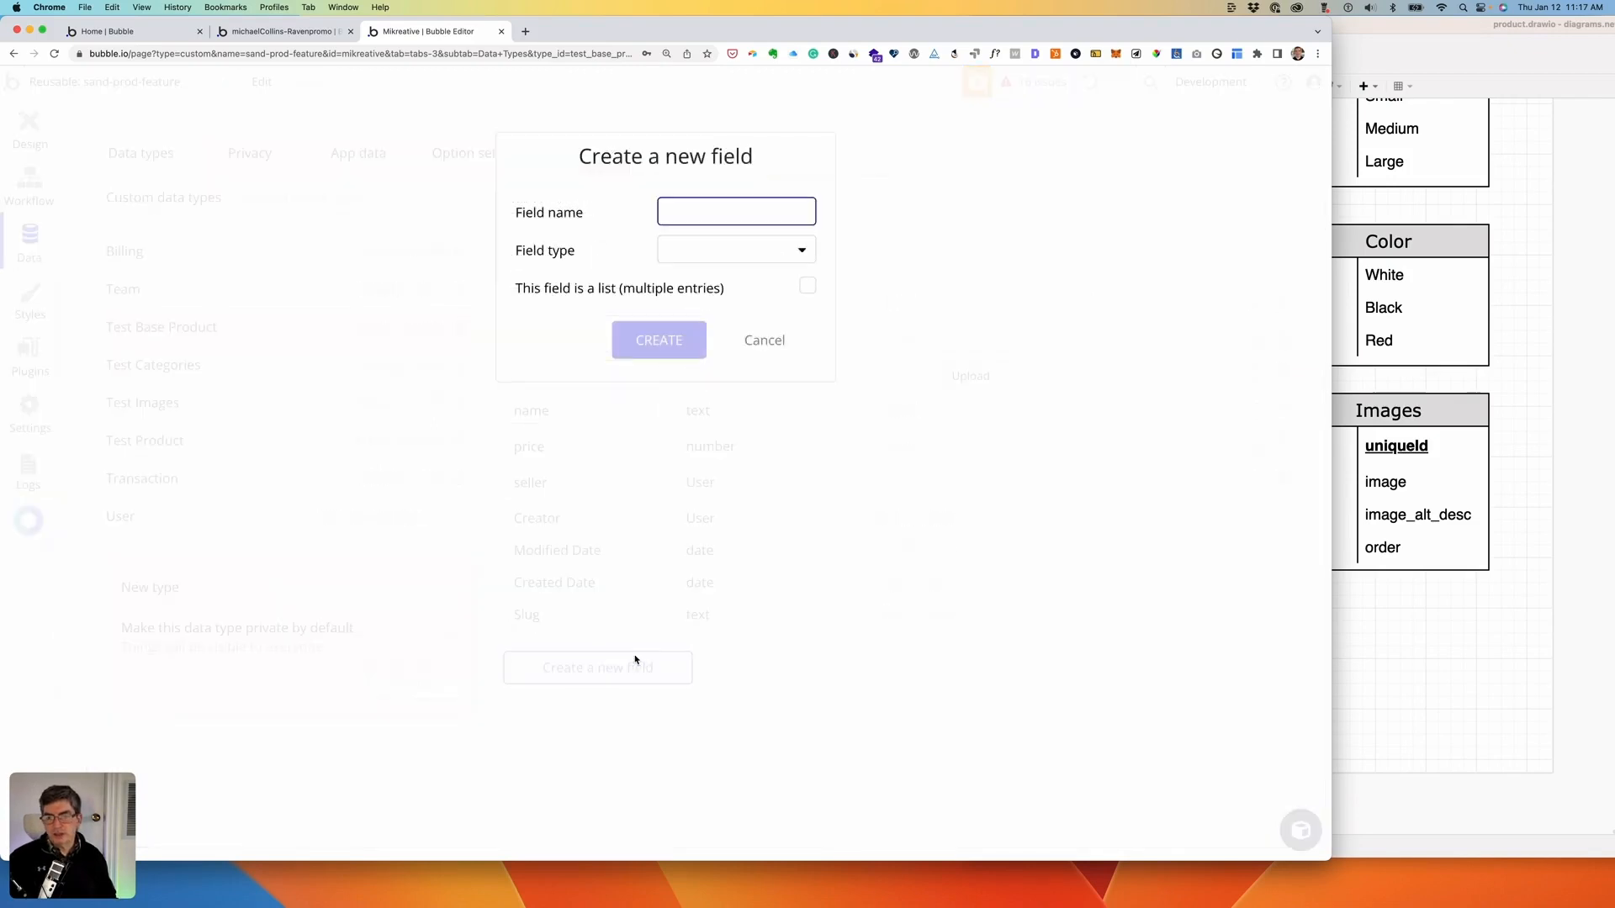
pyautogui.write('cat')
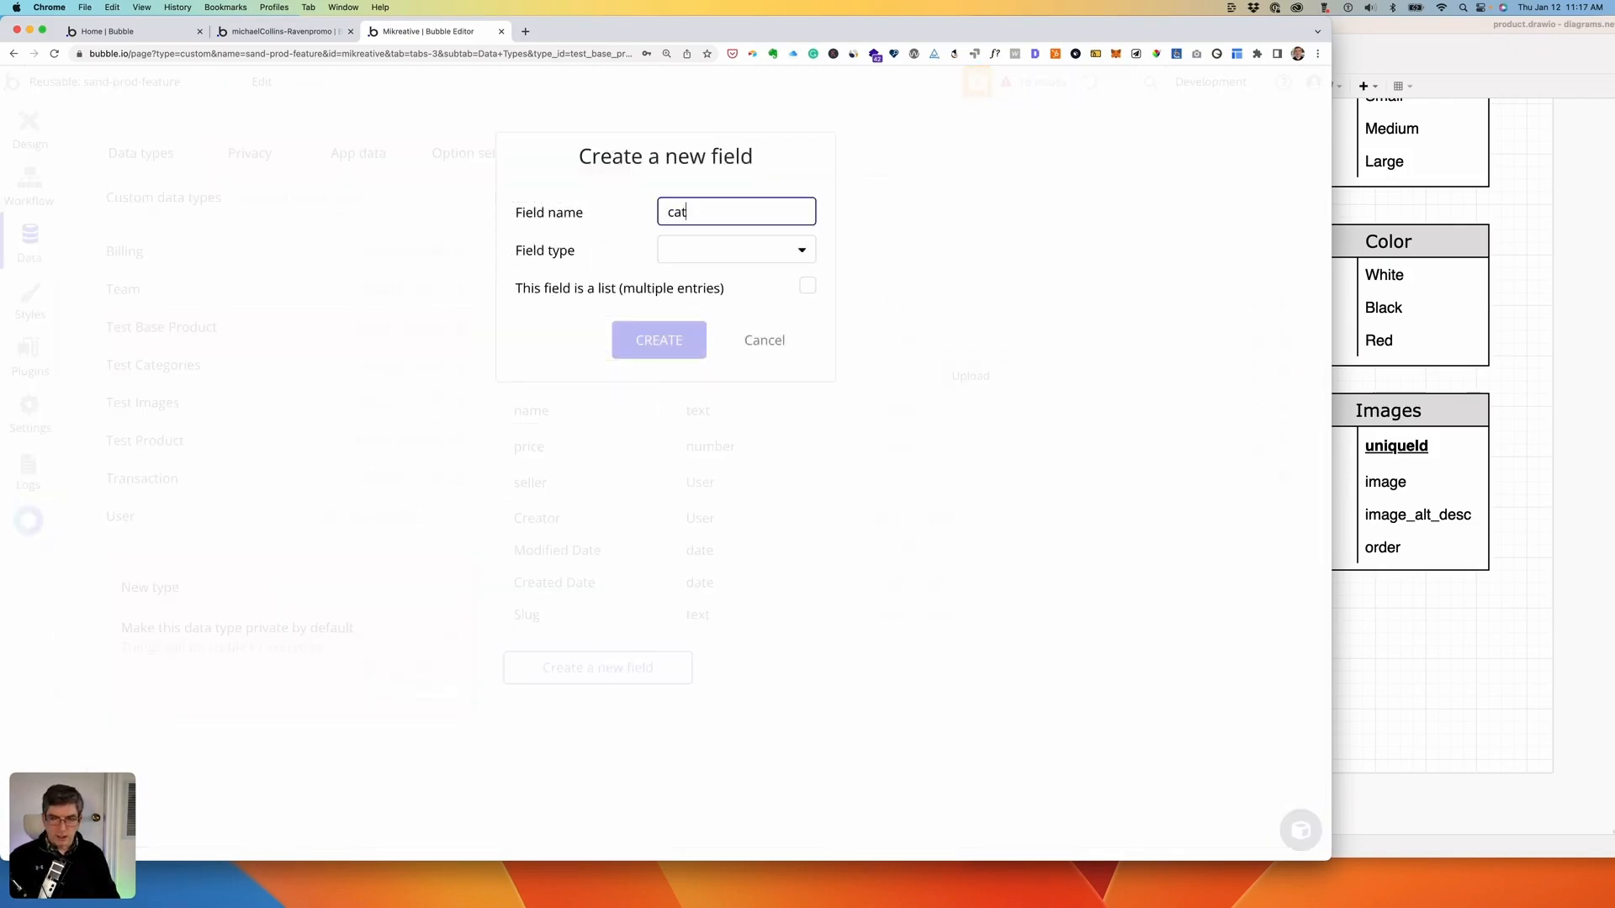
pyautogui.write('egori')
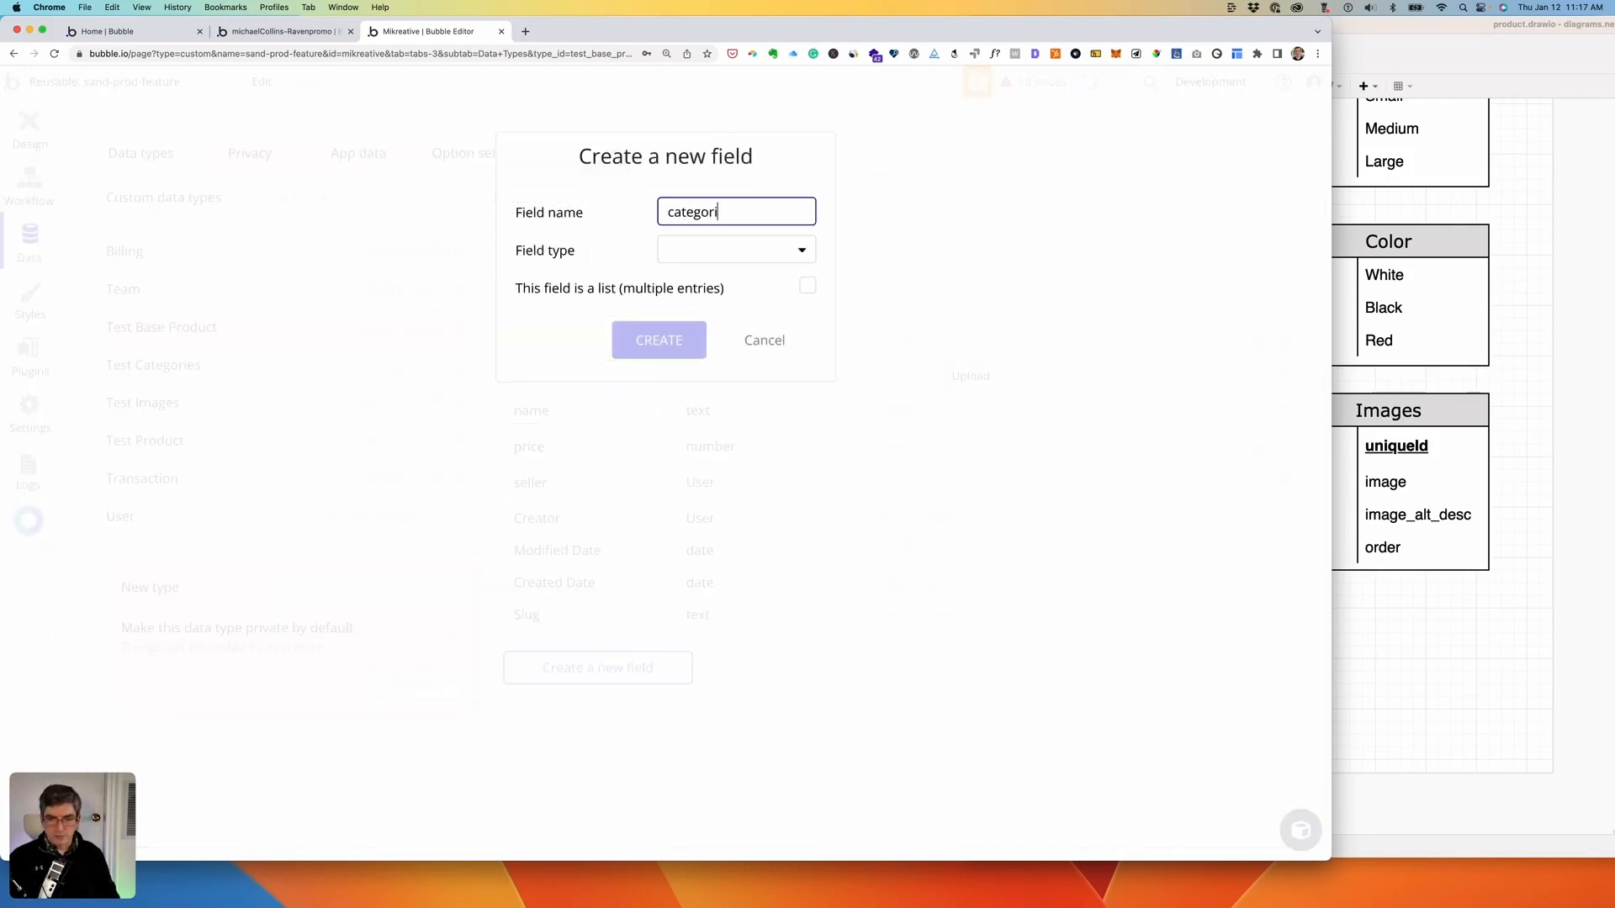
pyautogui.write('es')
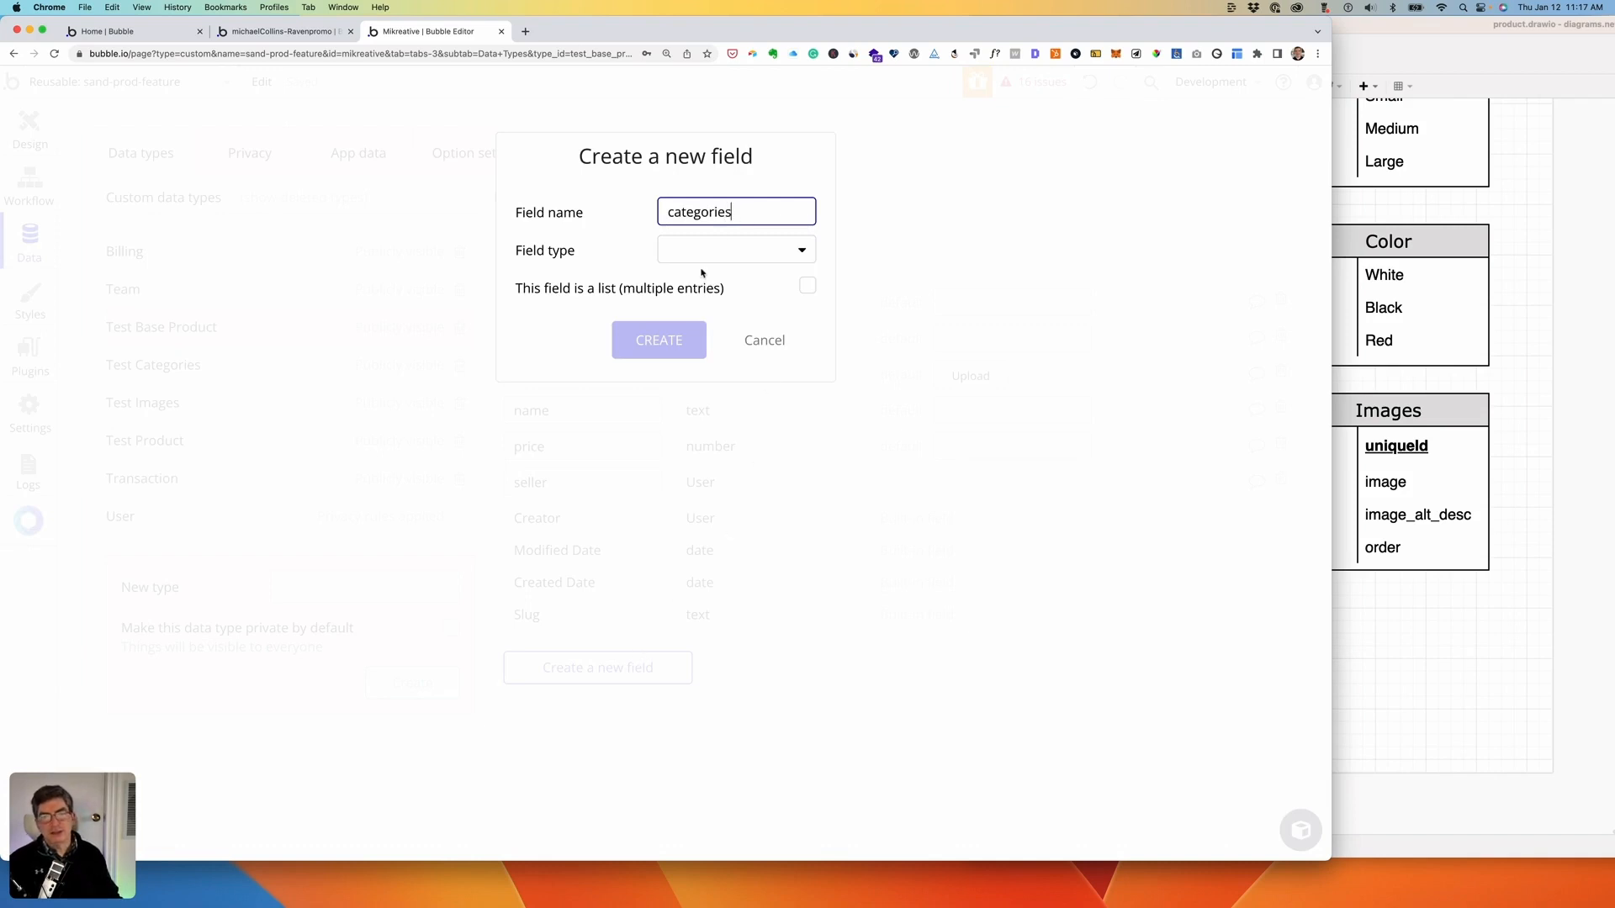
pyautogui.click(690, 251)
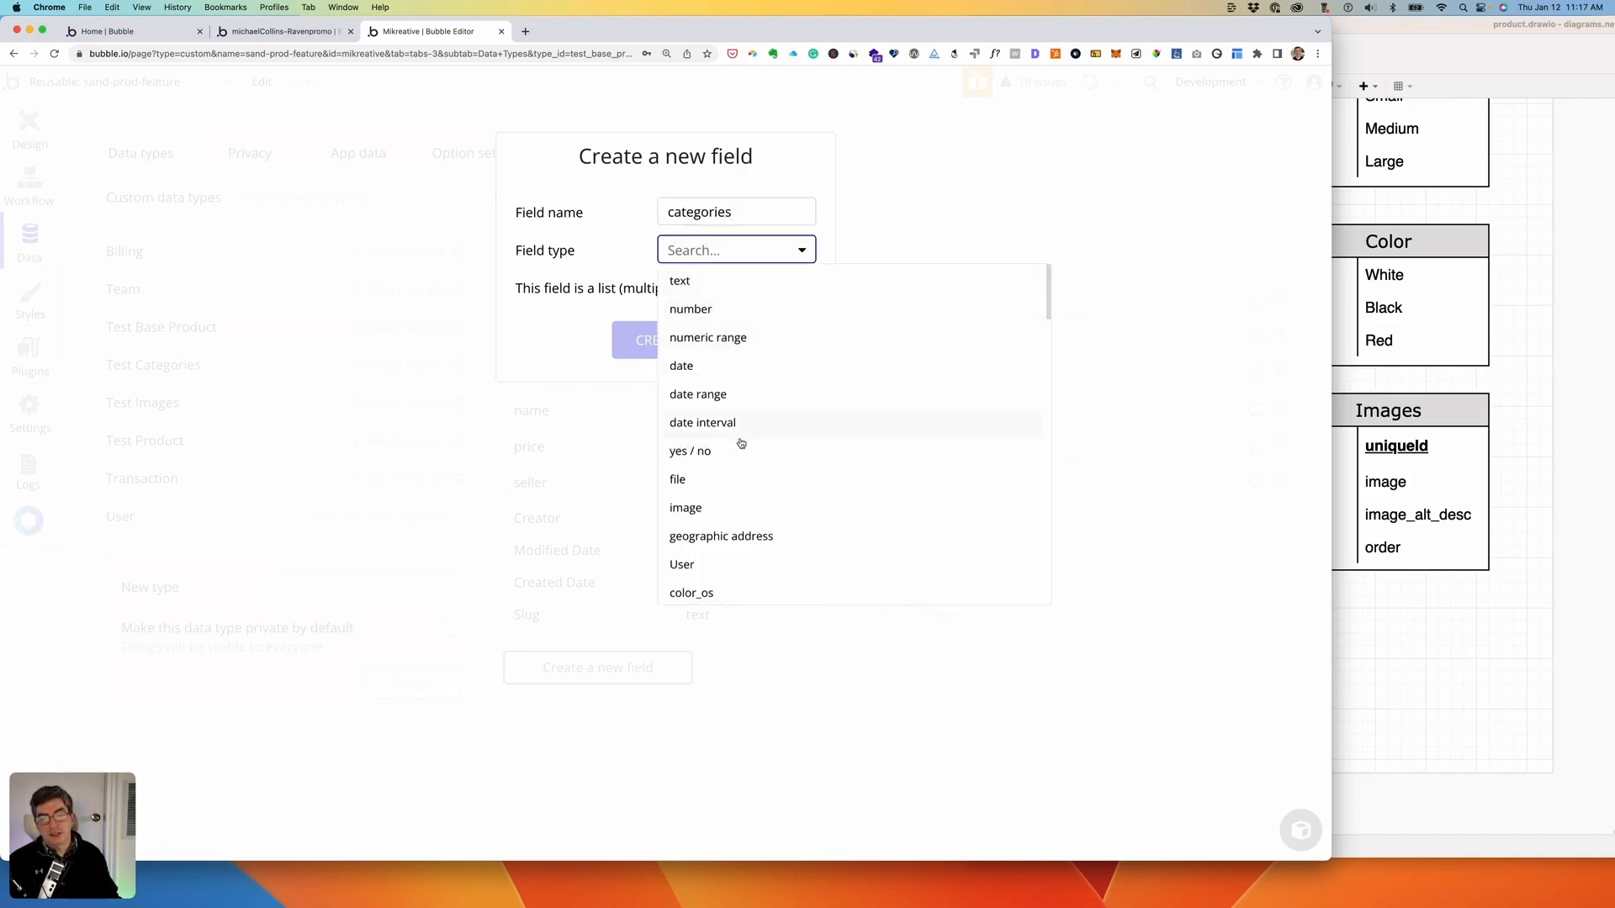
pyautogui.scroll(-9, 738, 442)
pyautogui.click(721, 481)
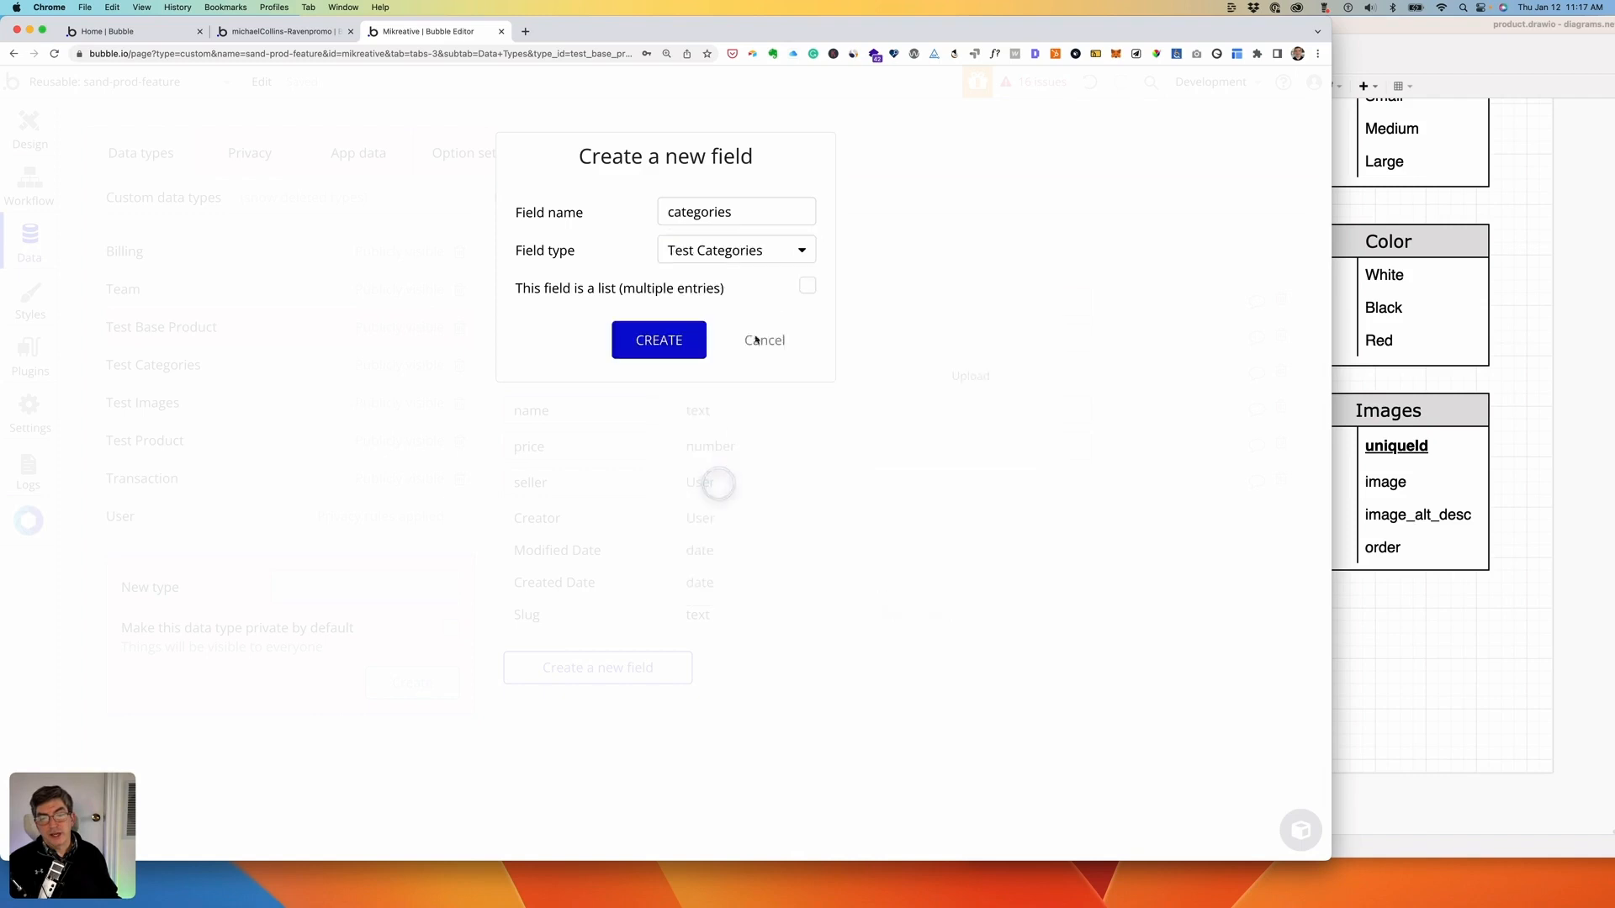
pyautogui.click(808, 286)
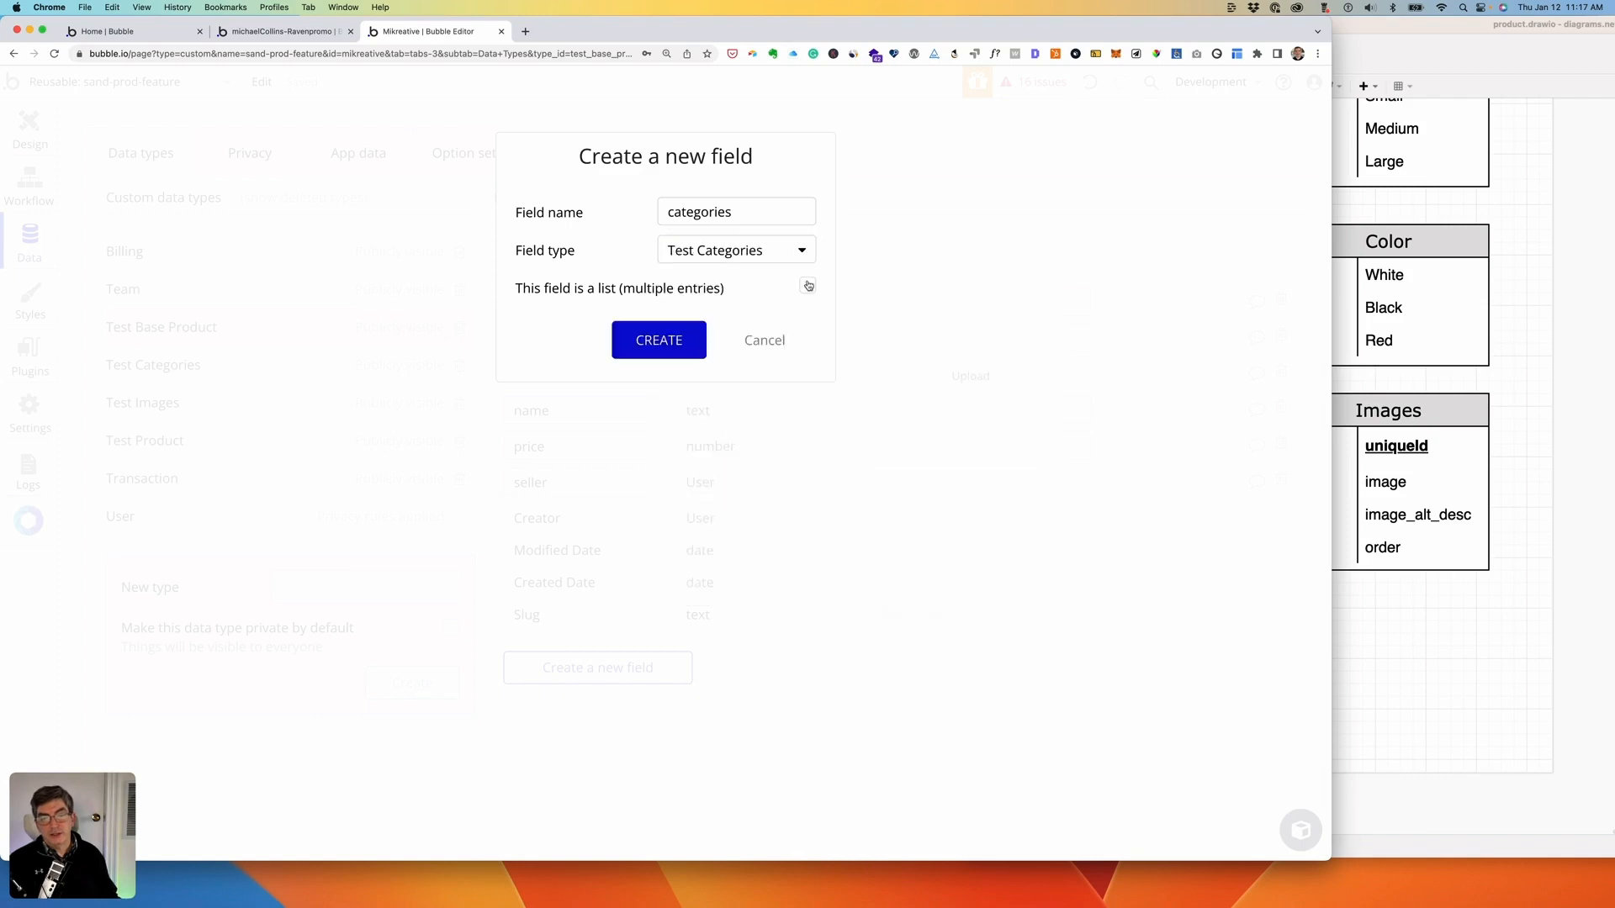
pyautogui.click(674, 341)
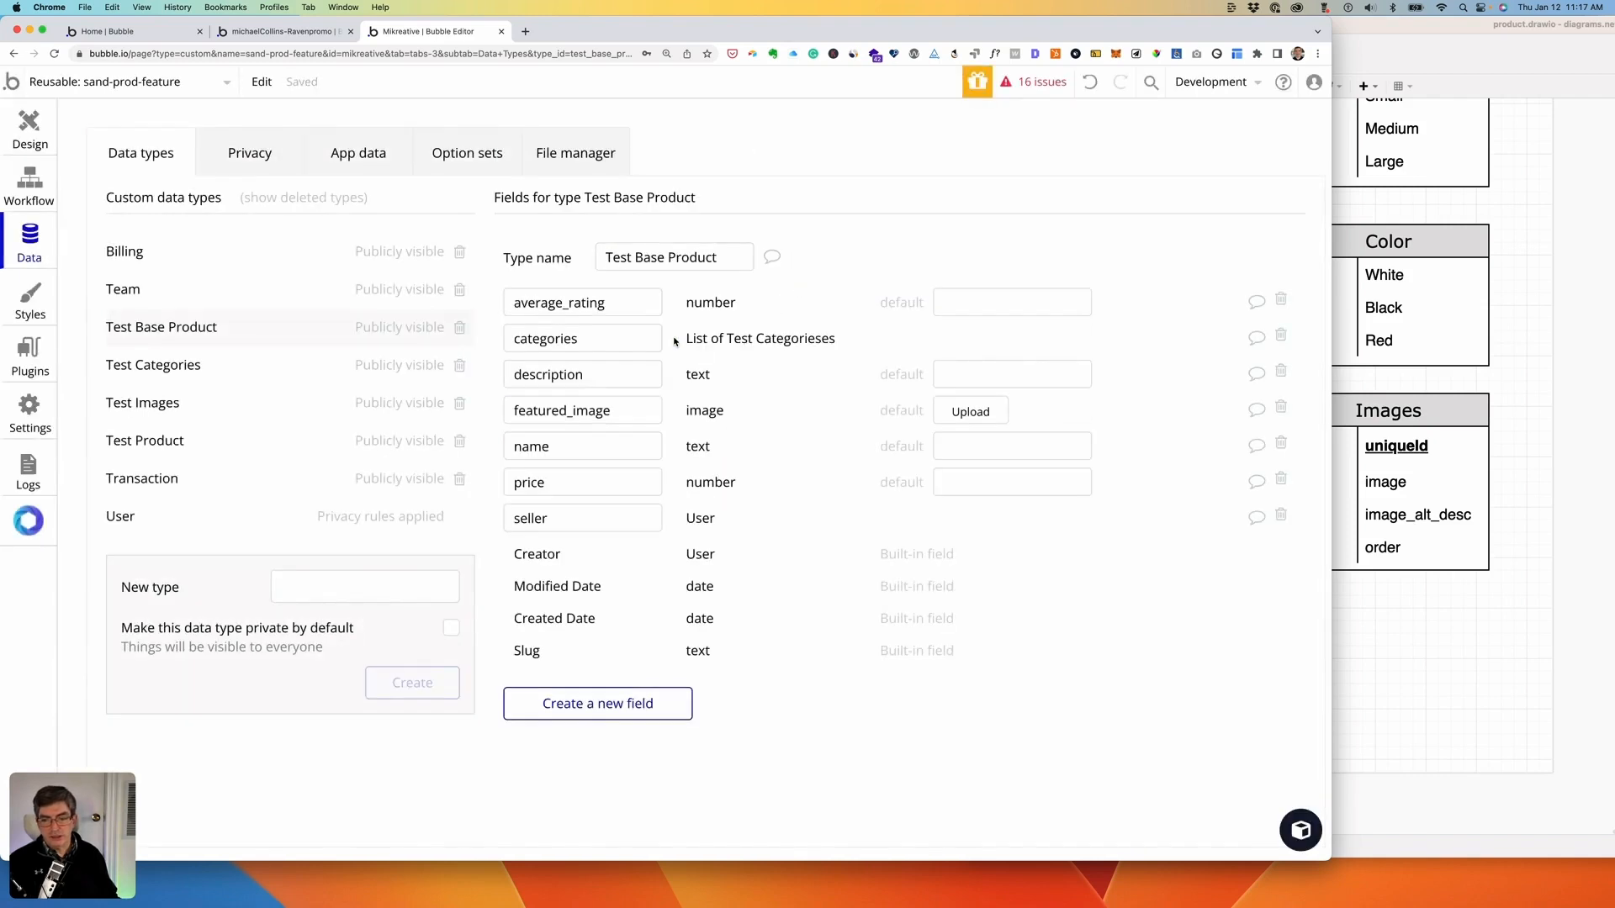
# - After consulting the database diagram, add a products field listing Test Product to Test Base Product
pyautogui.click(1354, 374)
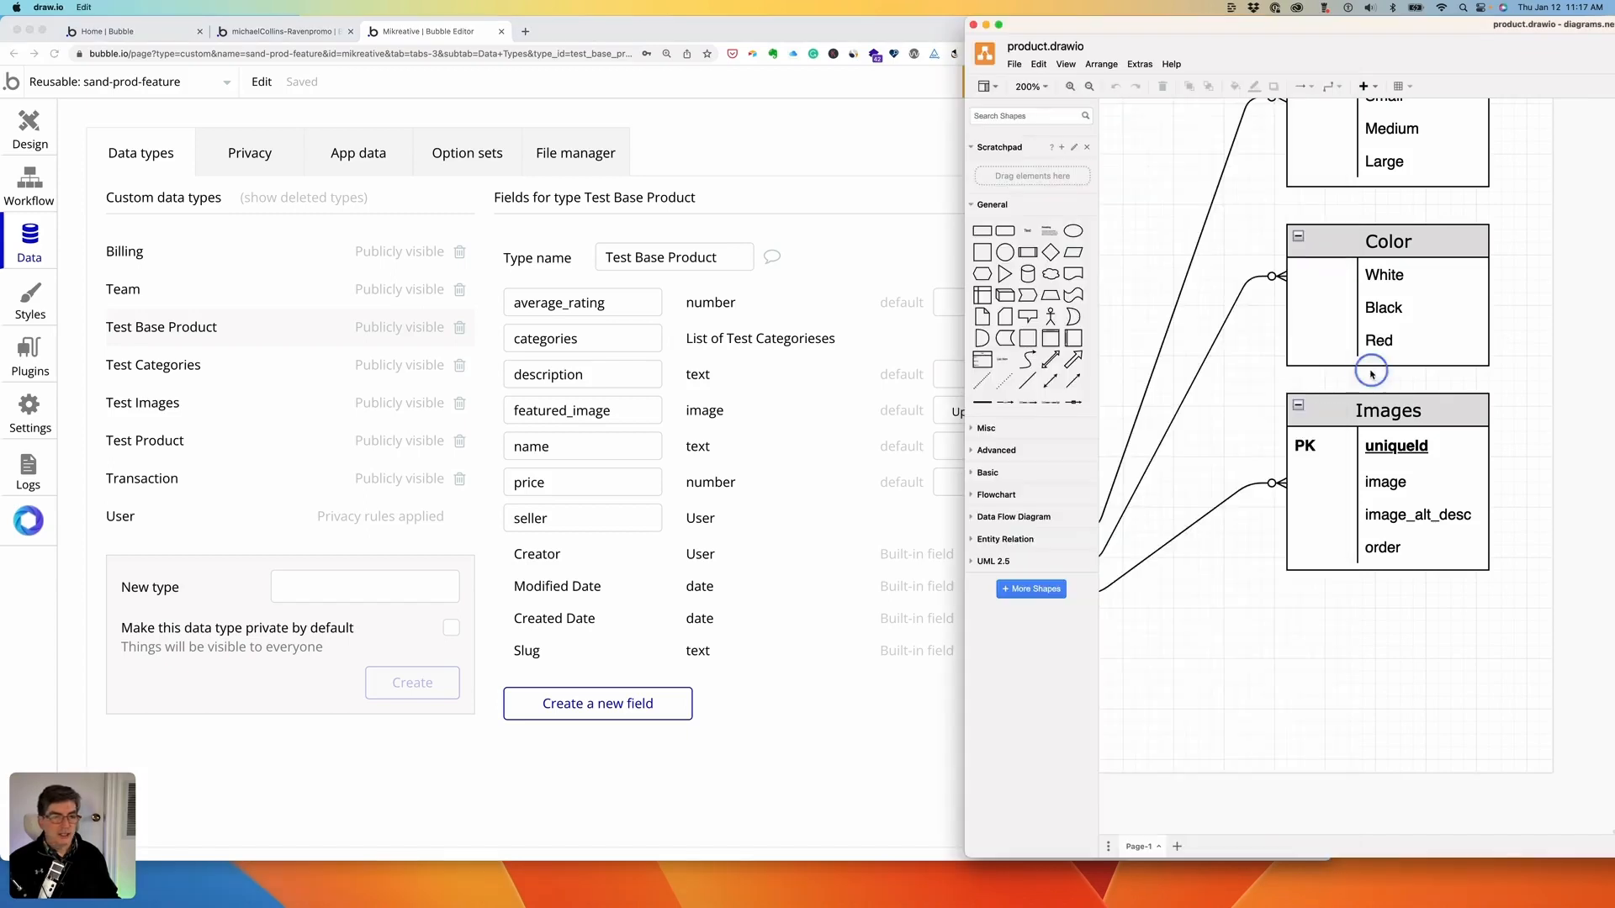
pyautogui.scroll(5, 1357, 381)
pyautogui.scroll(10, 1358, 381)
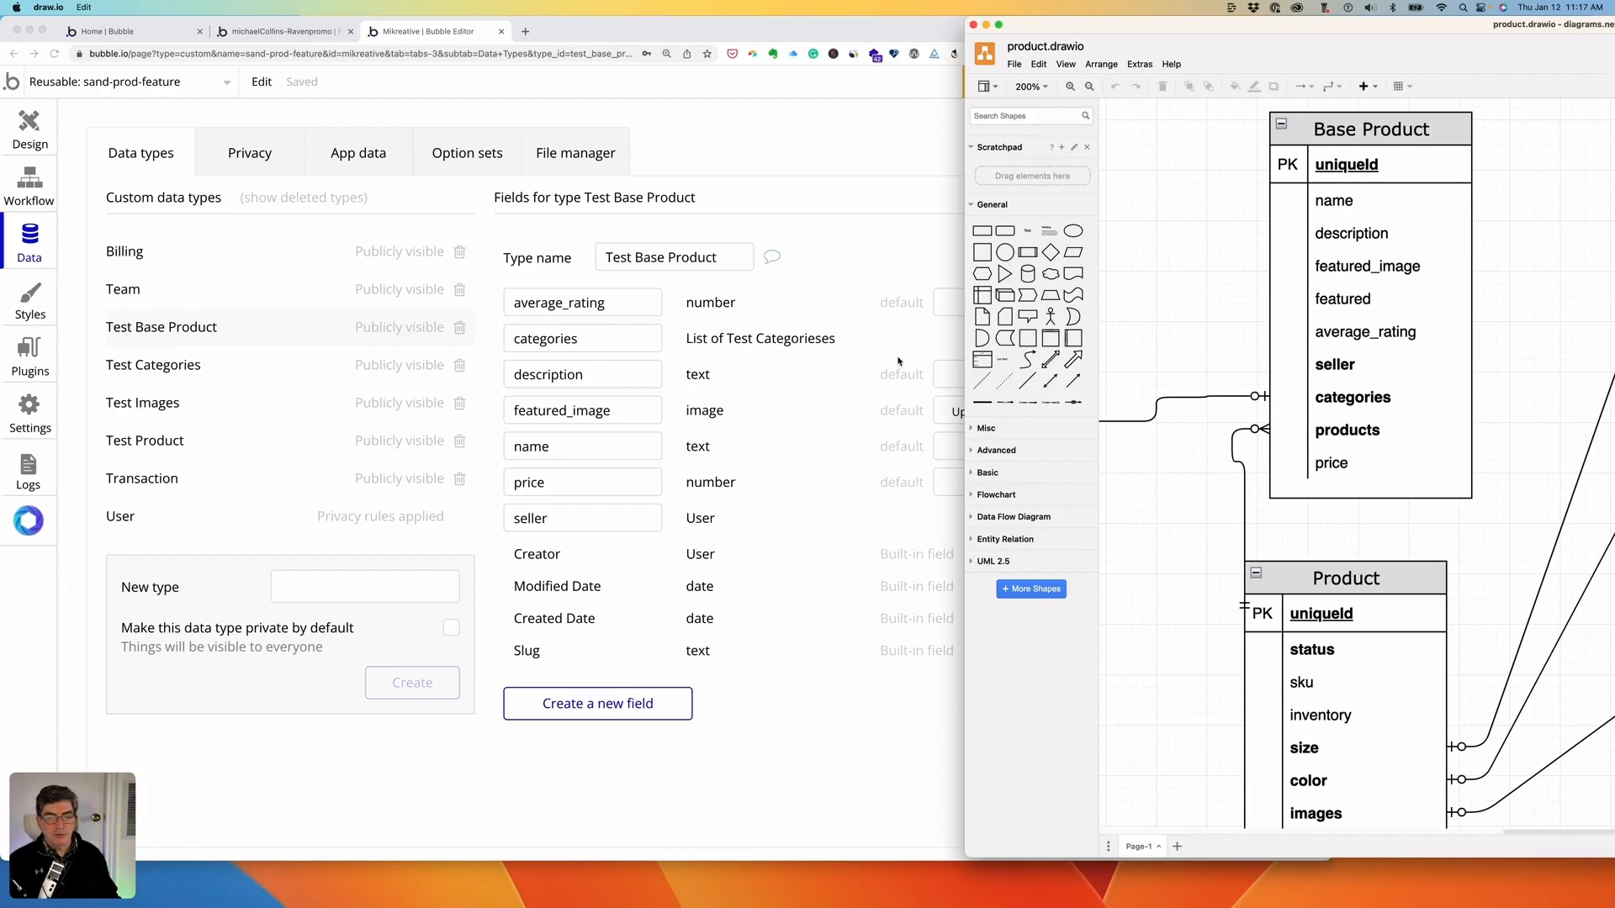
pyautogui.click(564, 716)
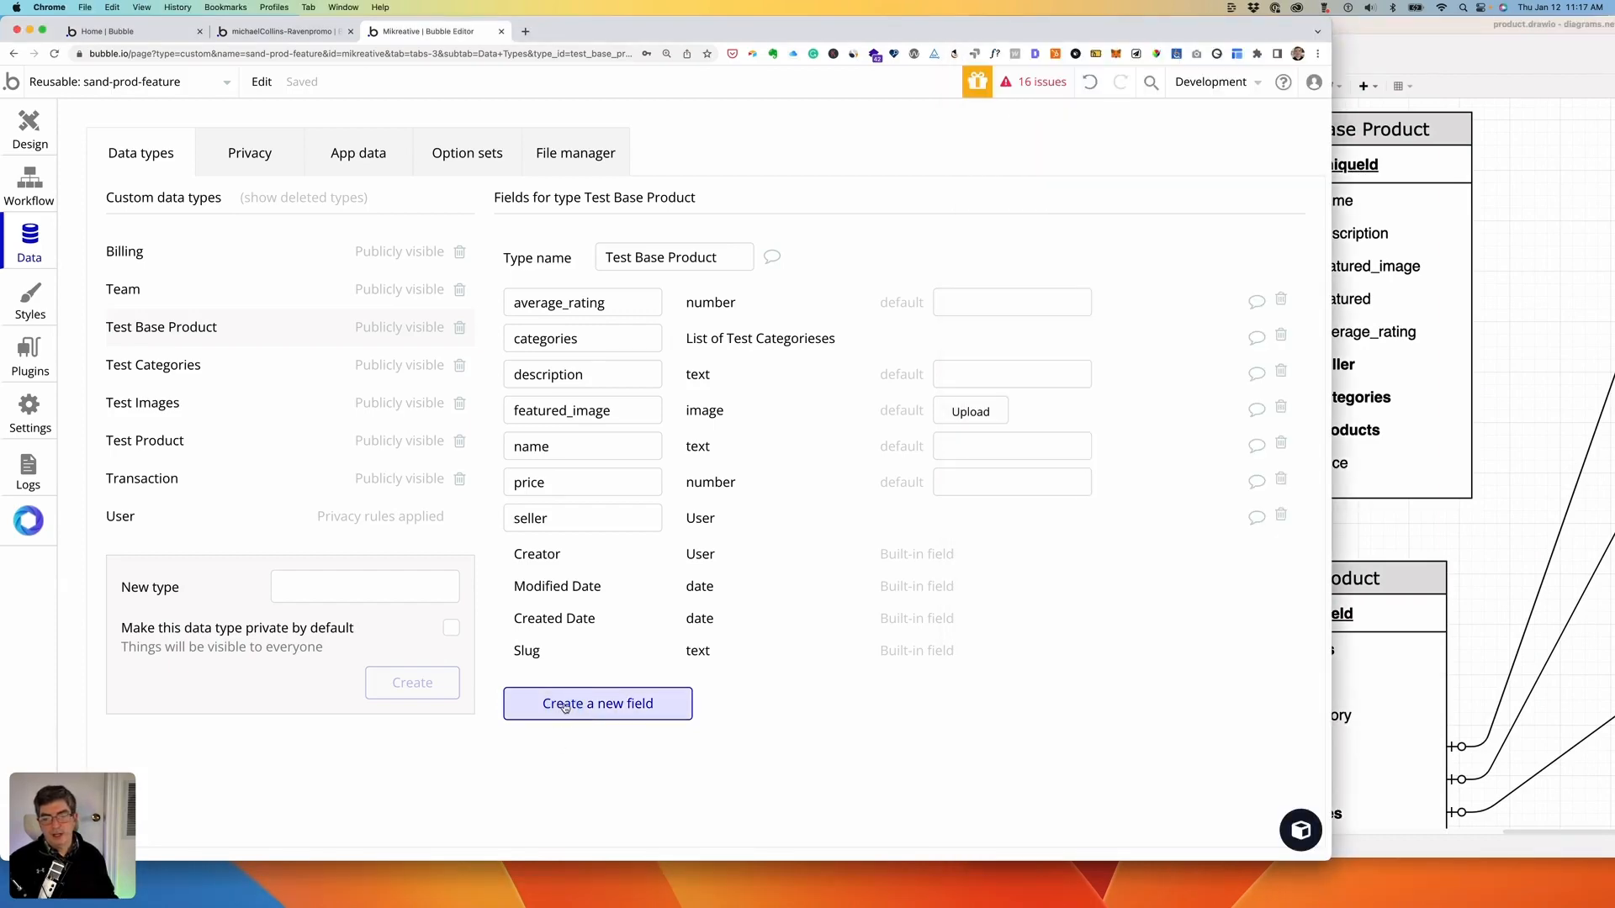
pyautogui.click(564, 712)
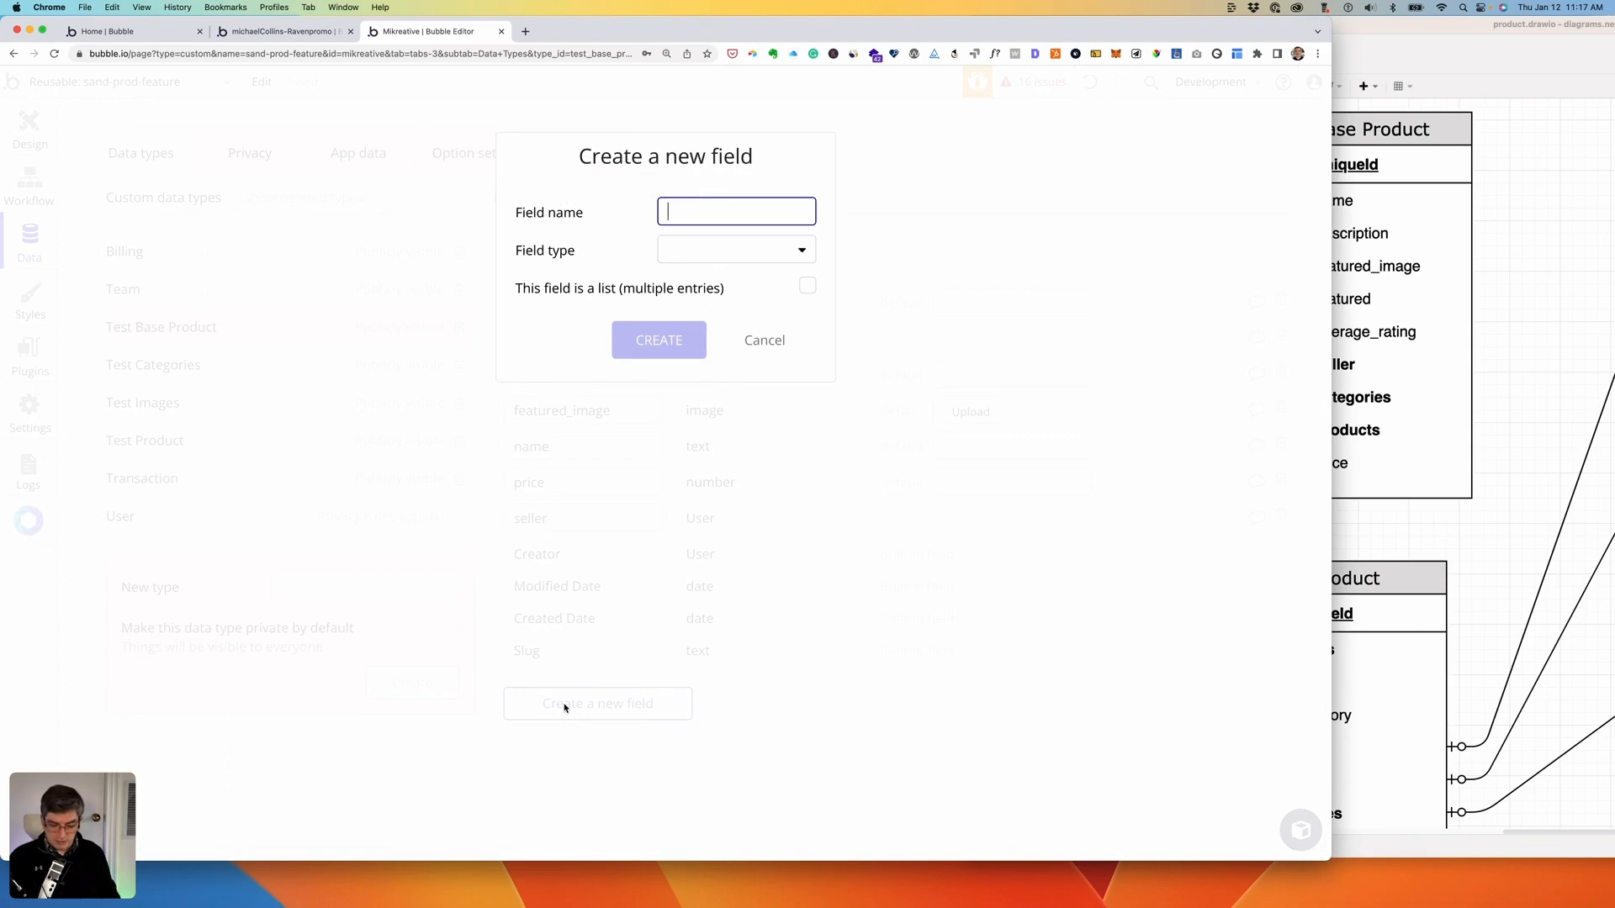
pyautogui.write('products')
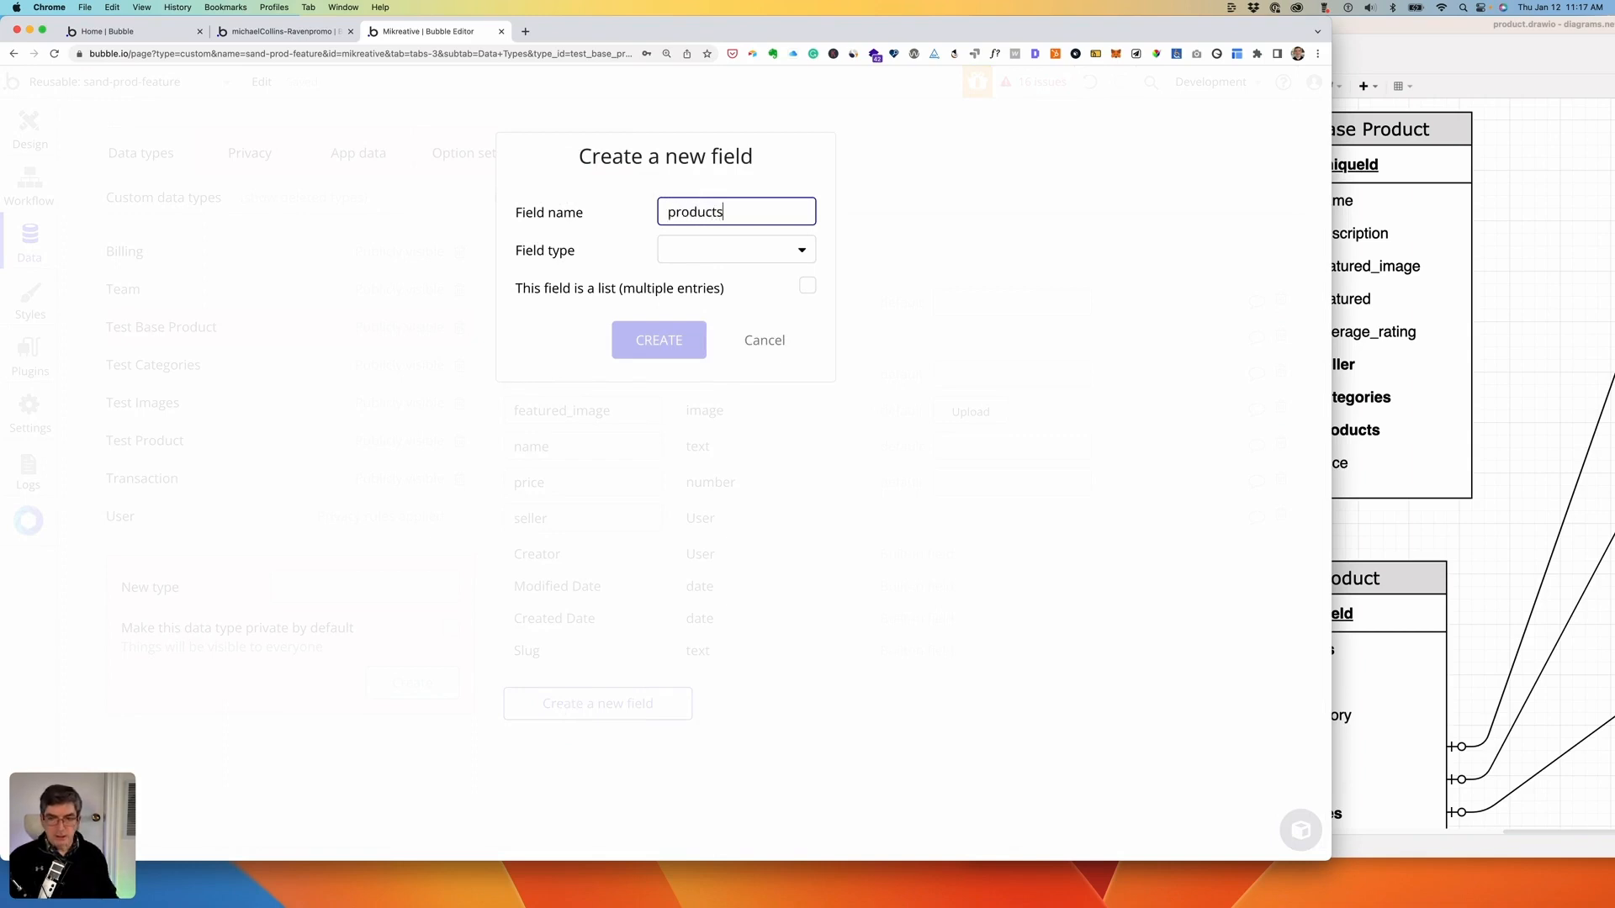
pyautogui.click(743, 250)
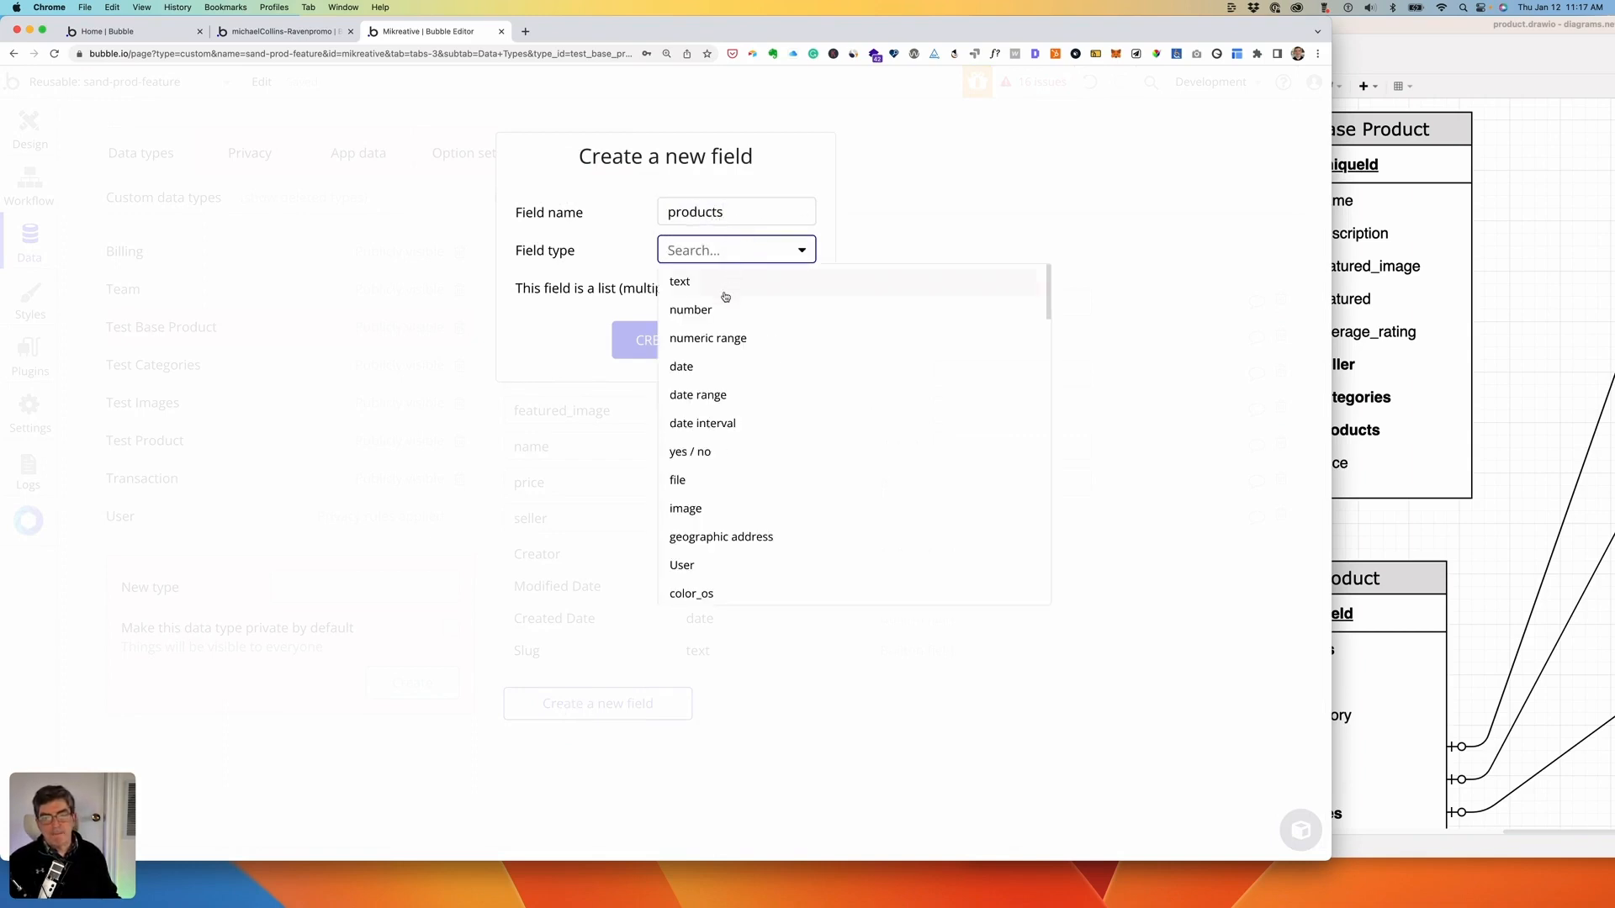
pyautogui.scroll(-5, 736, 436)
pyautogui.scroll(-3, 737, 437)
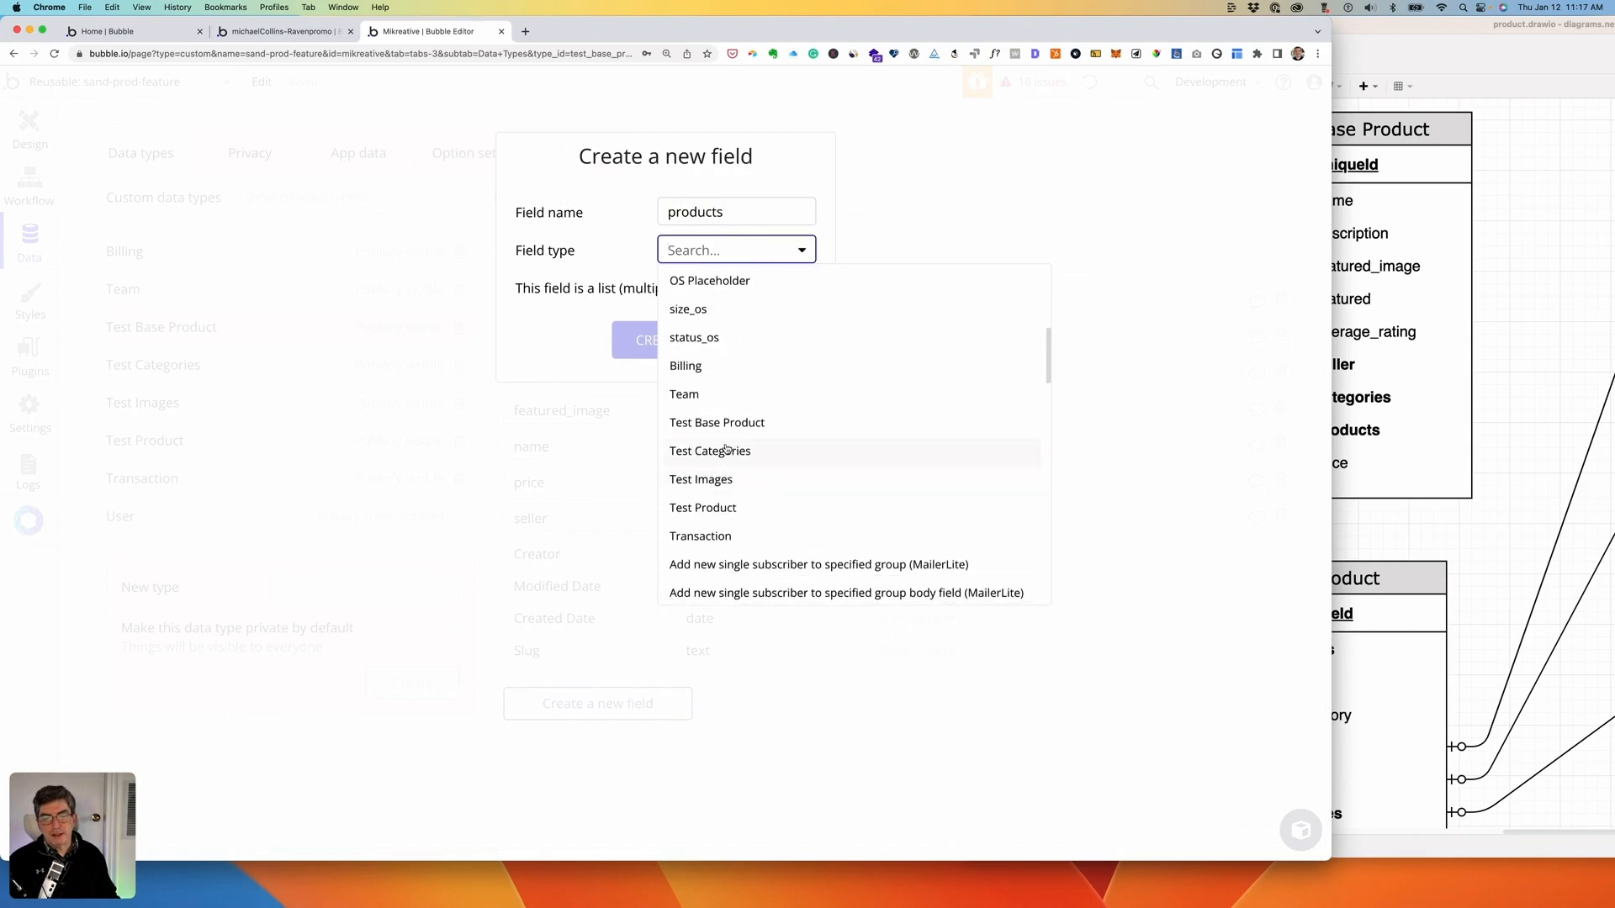
pyautogui.click(712, 508)
pyautogui.click(806, 288)
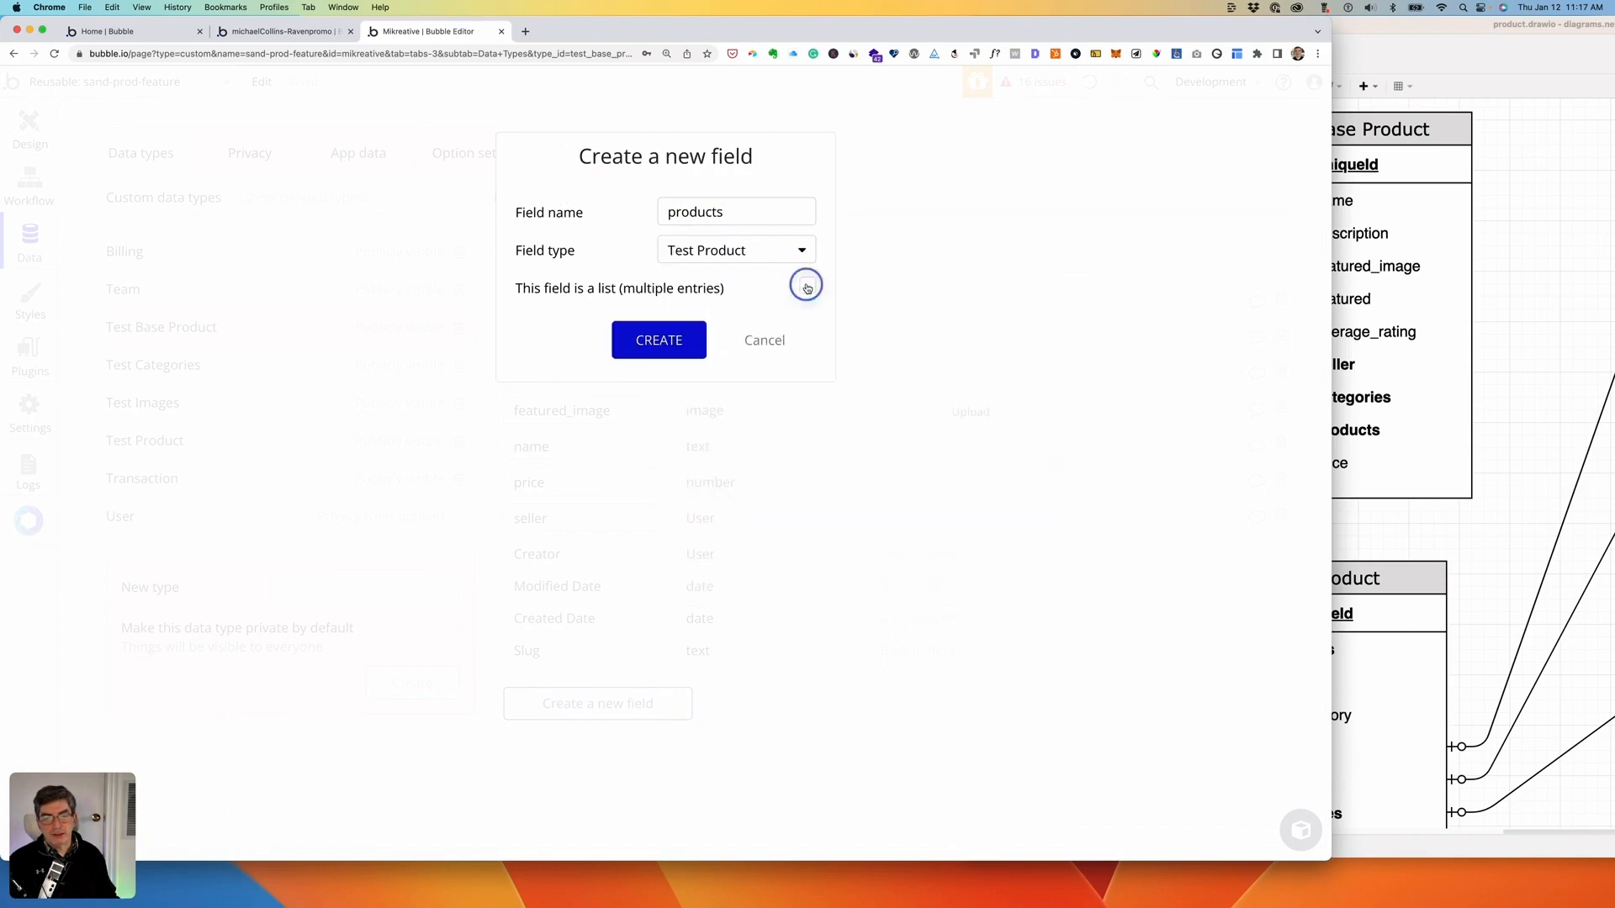
pyautogui.click(668, 341)
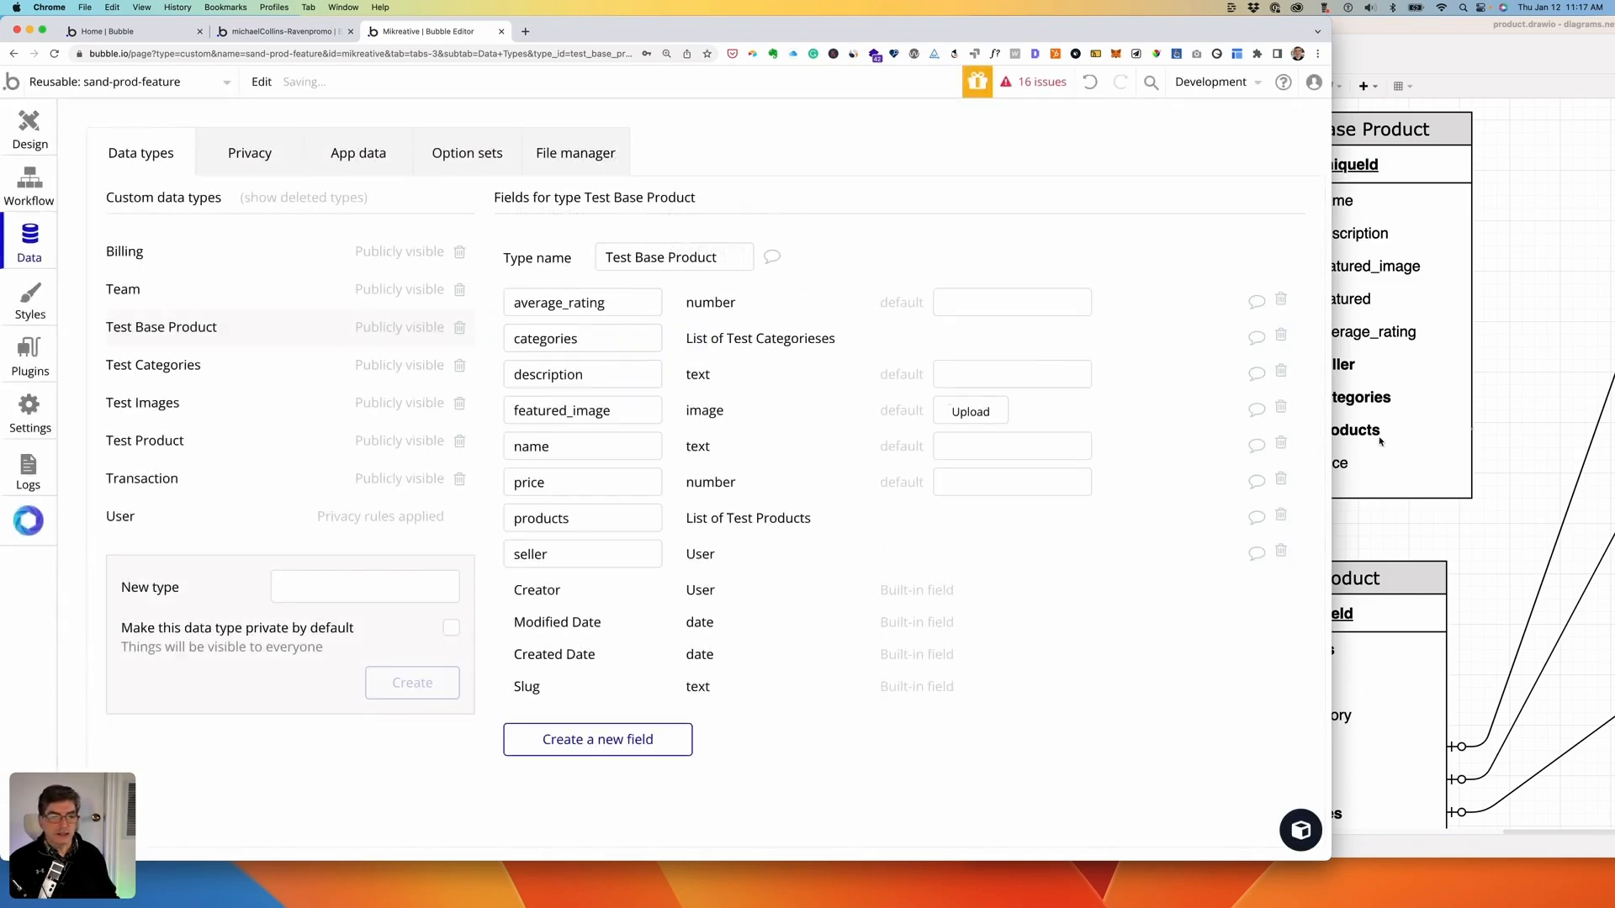
# - Recheck the diagram, then show the Test Product data type's fields
pyautogui.click(1379, 440)
pyautogui.scroll(-5, 1472, 449)
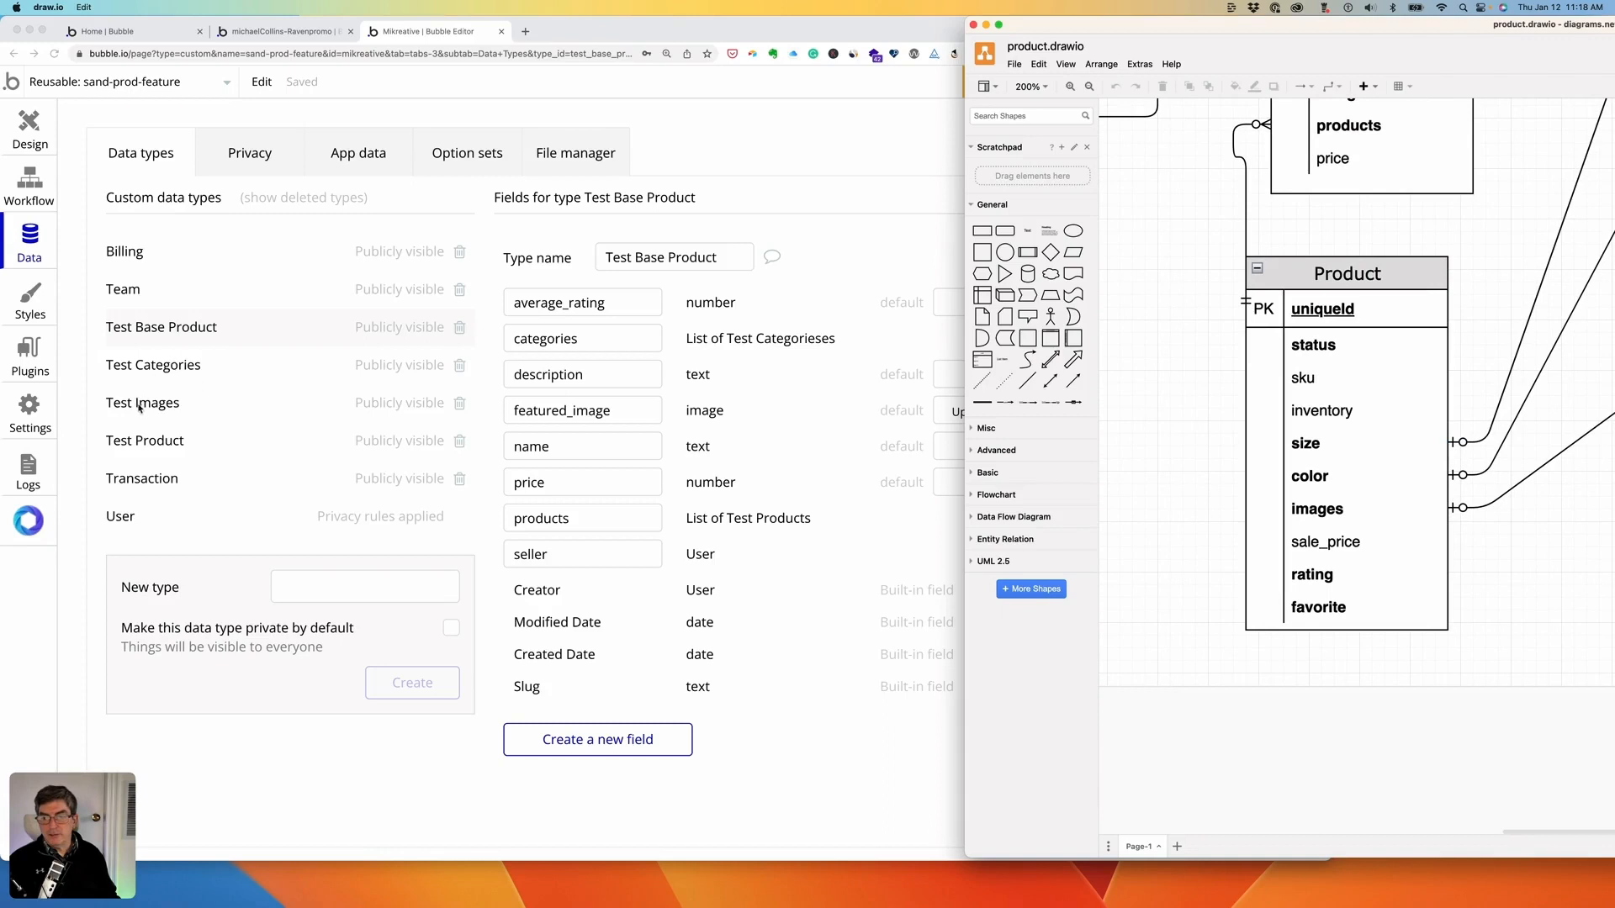
pyautogui.click(158, 444)
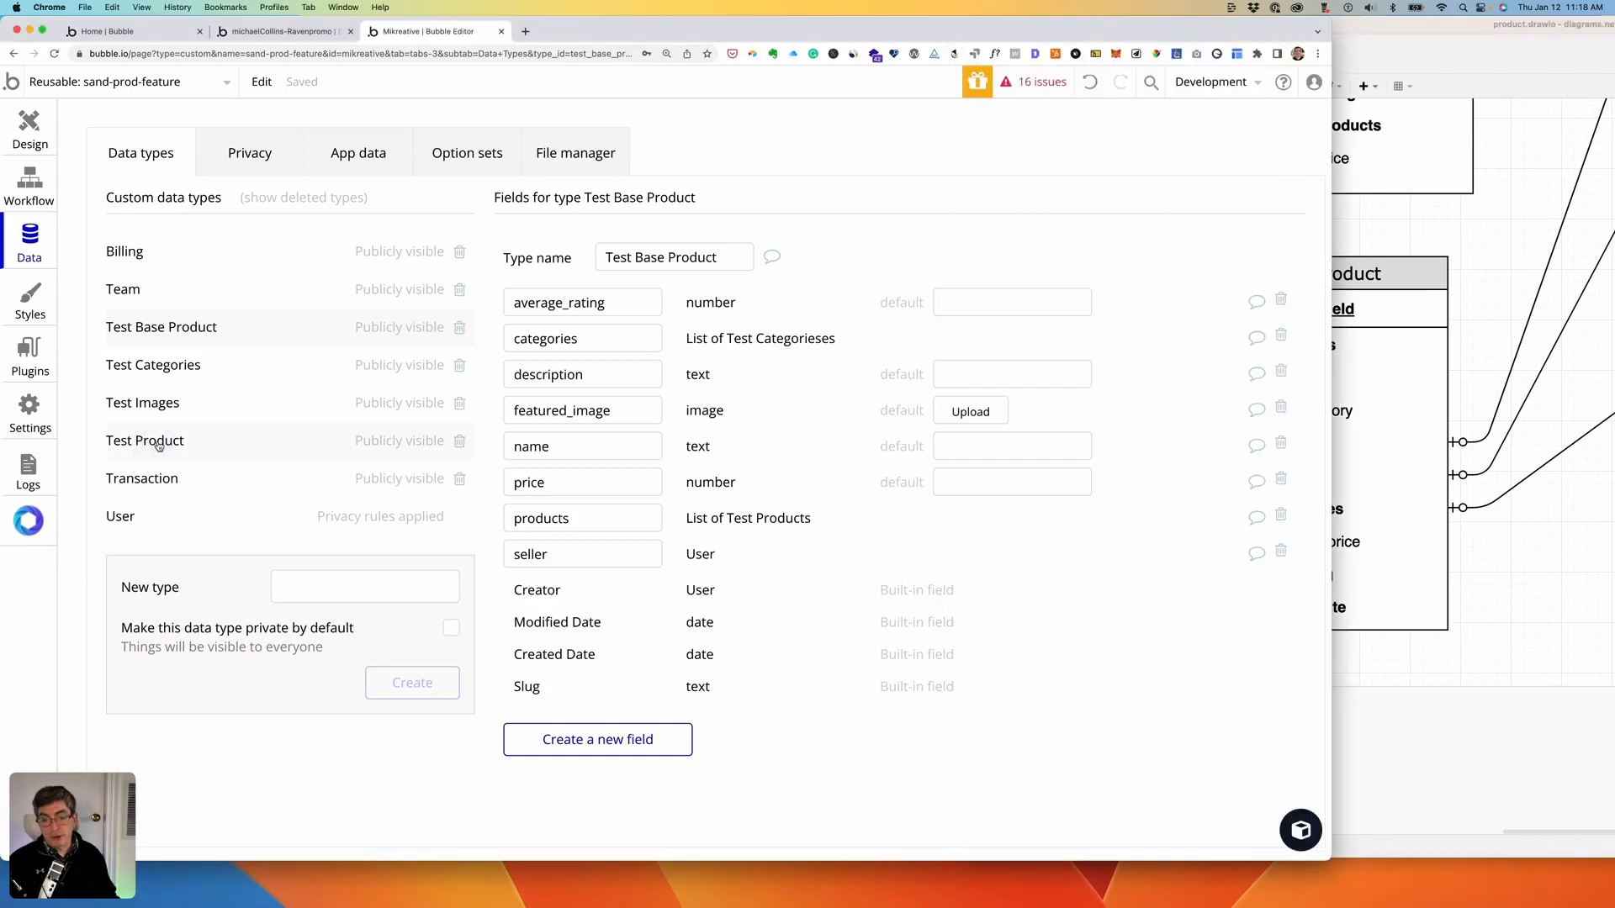
pyautogui.click(161, 444)
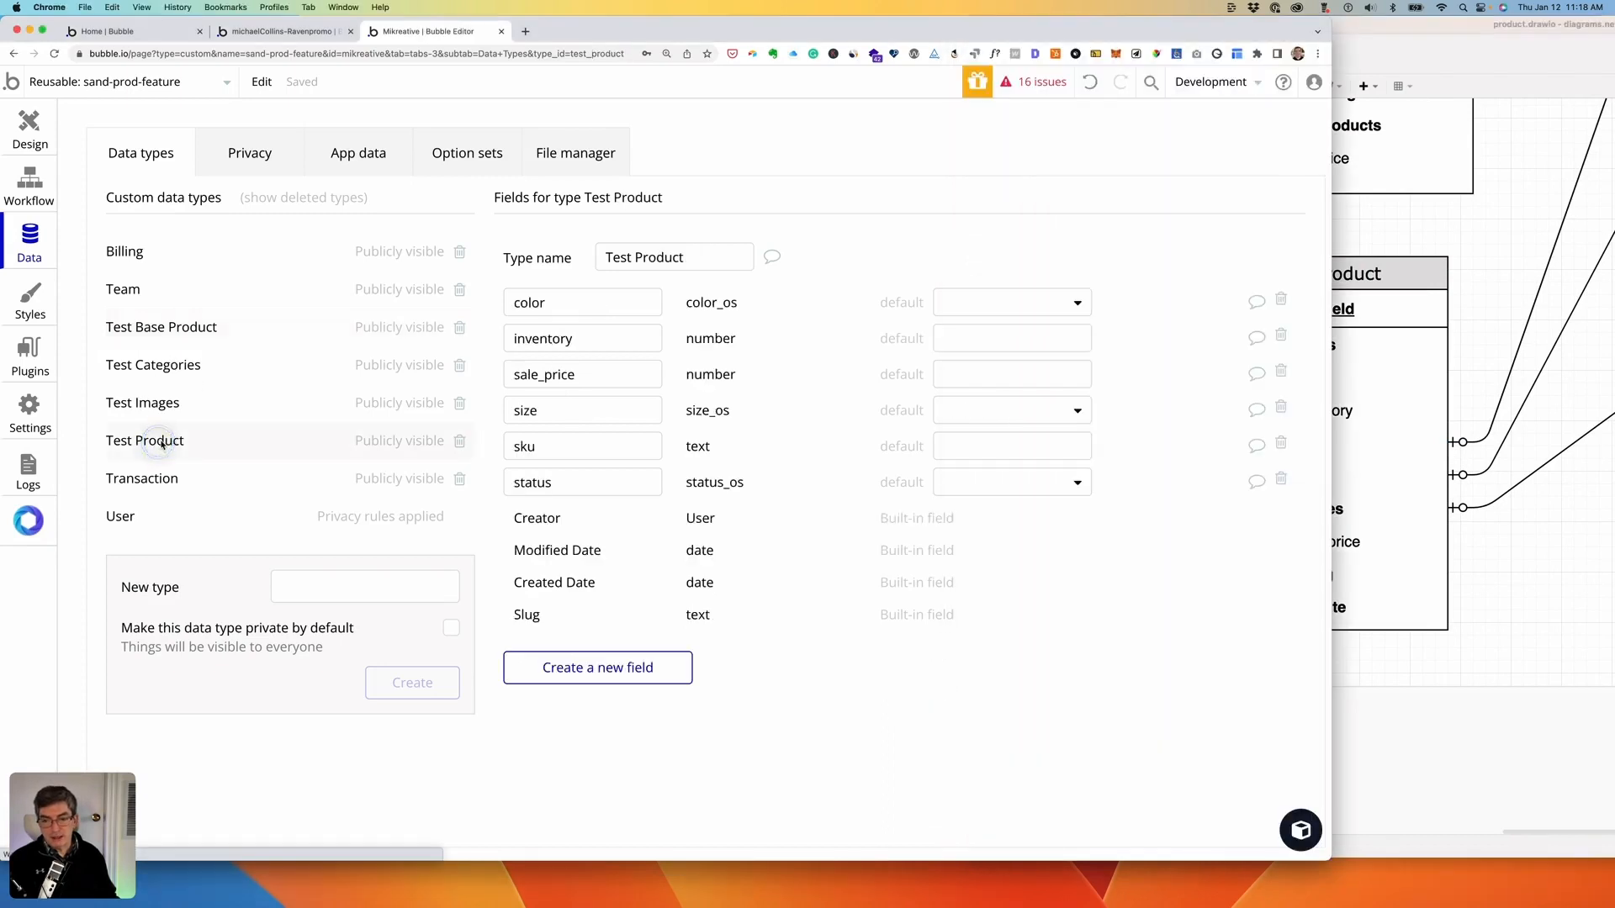
# - Add an images field holding a list of Test Images to Test Product
pyautogui.click(597, 670)
pyautogui.write('images')
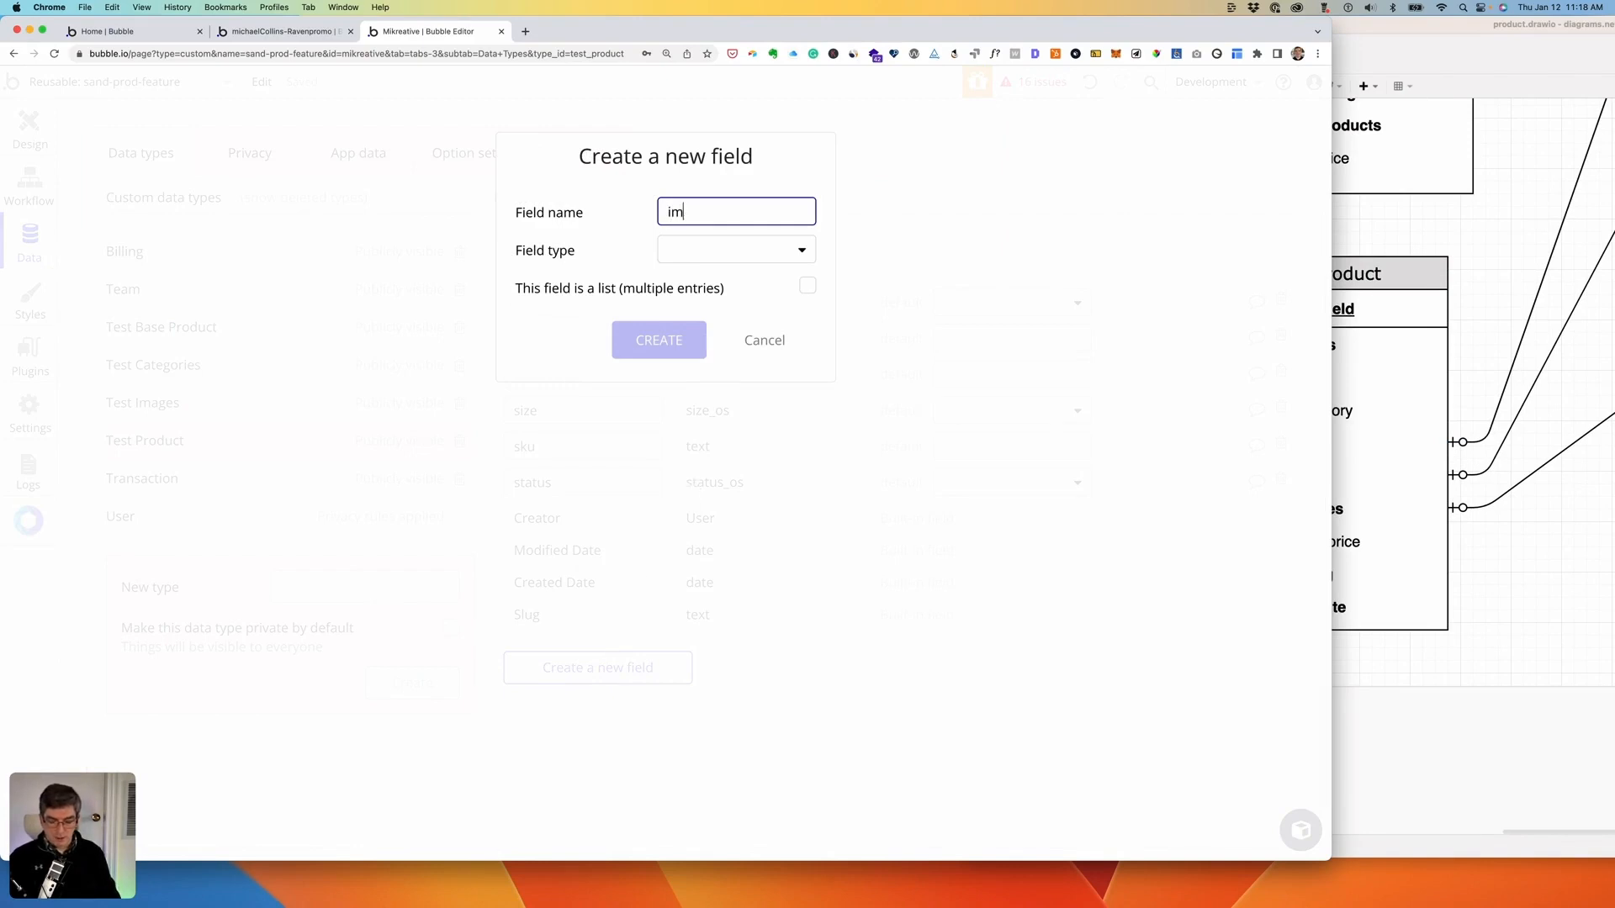
pyautogui.click(757, 249)
pyautogui.scroll(-5, 742, 461)
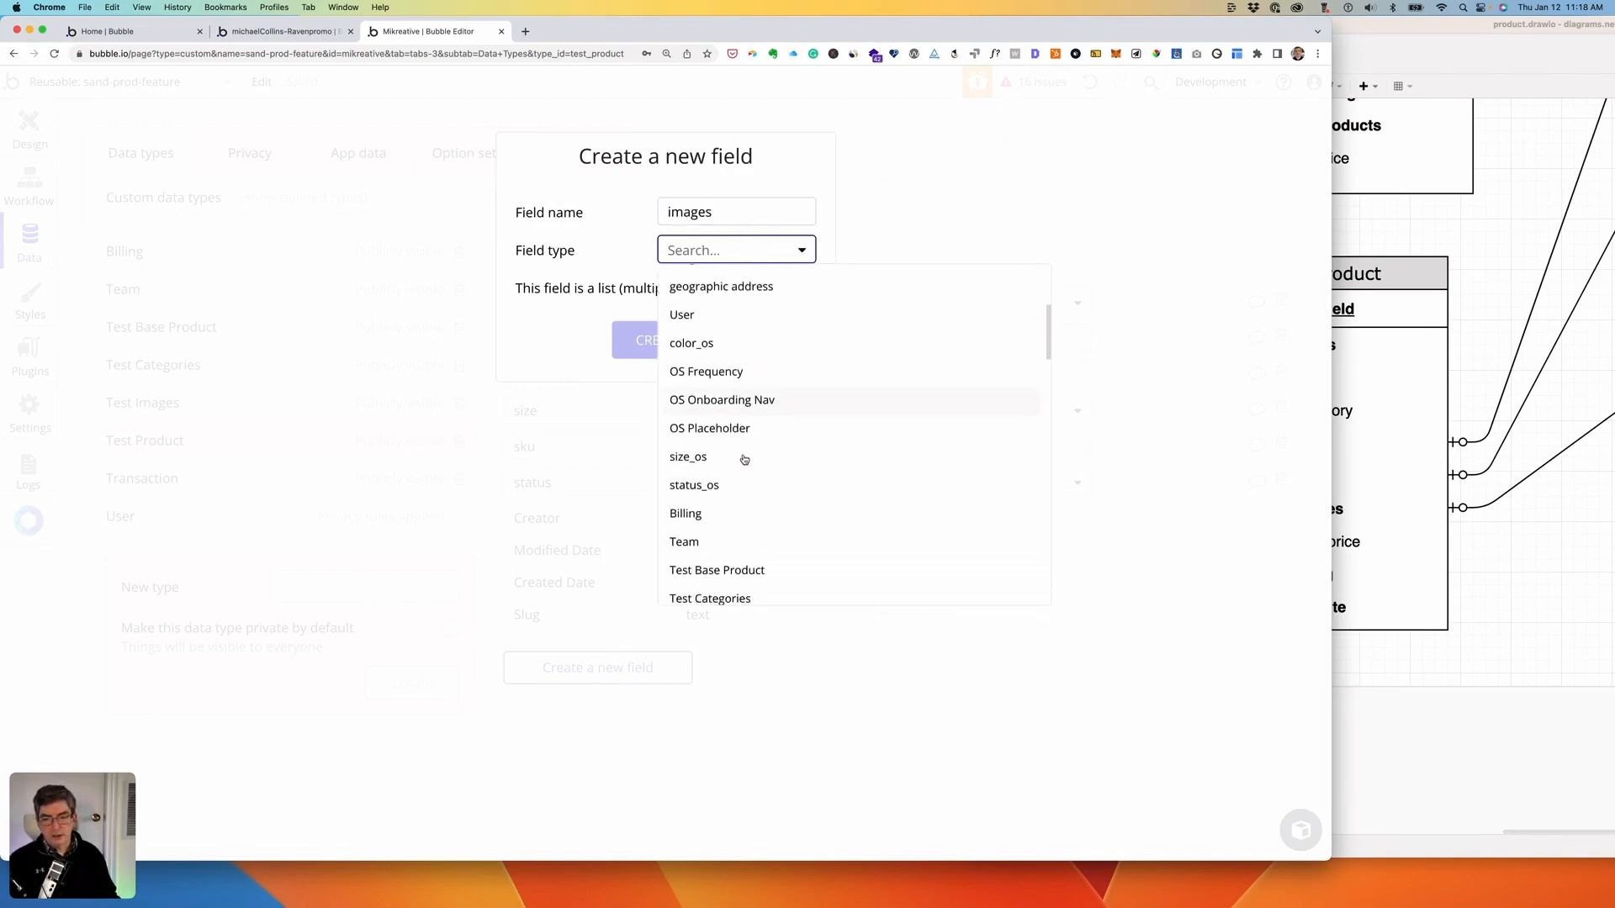
pyautogui.scroll(-4, 744, 459)
pyautogui.click(715, 336)
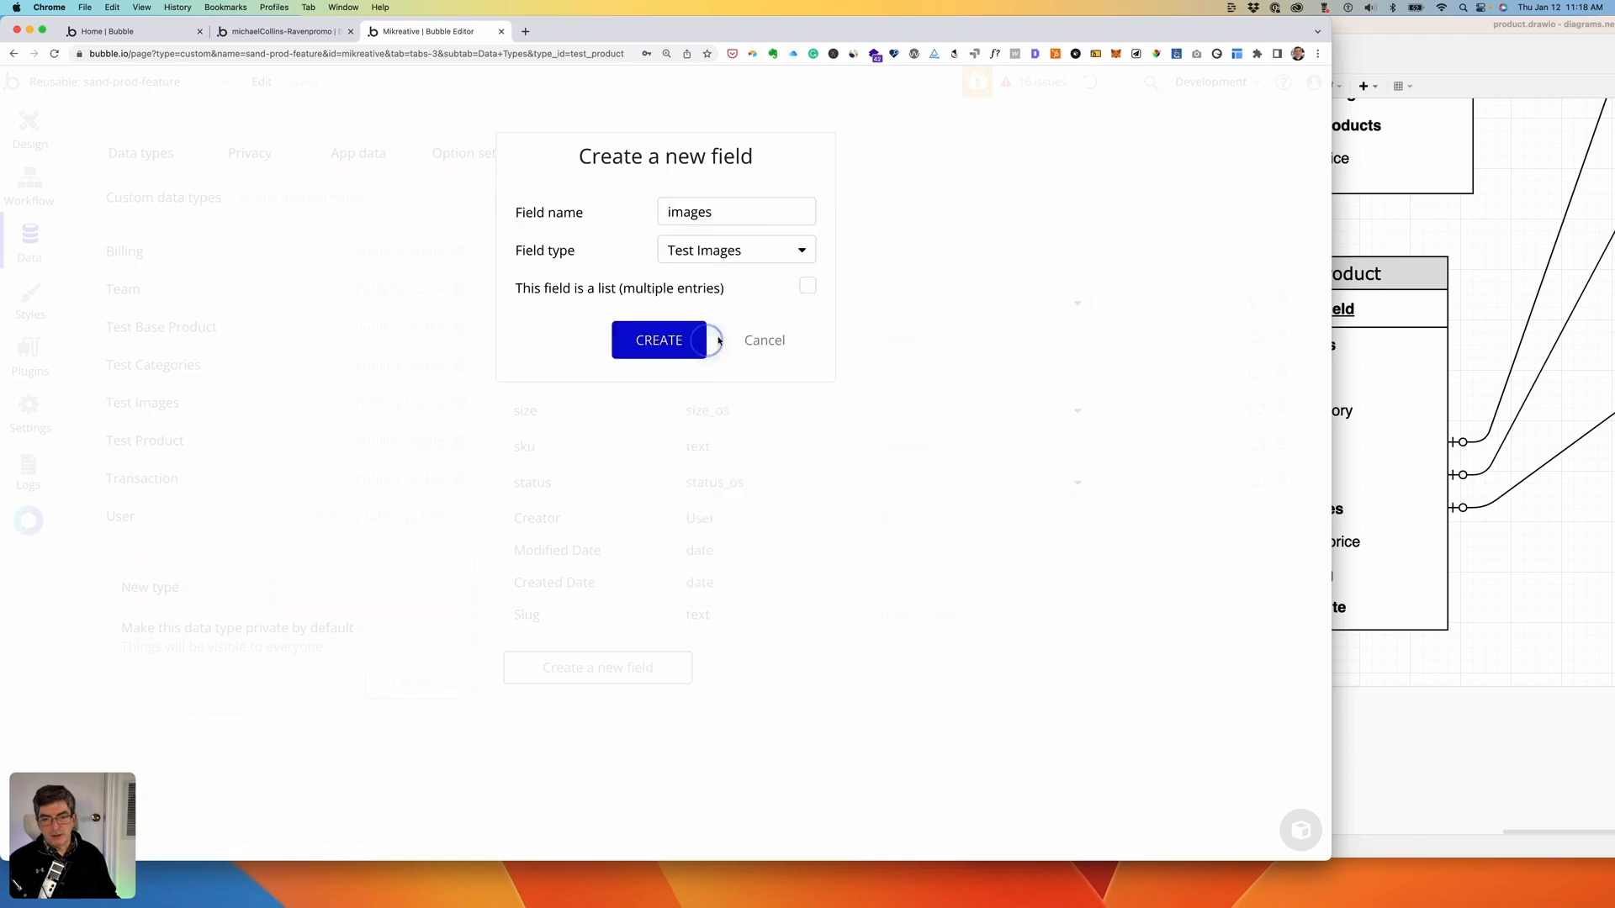
pyautogui.click(809, 286)
pyautogui.click(670, 340)
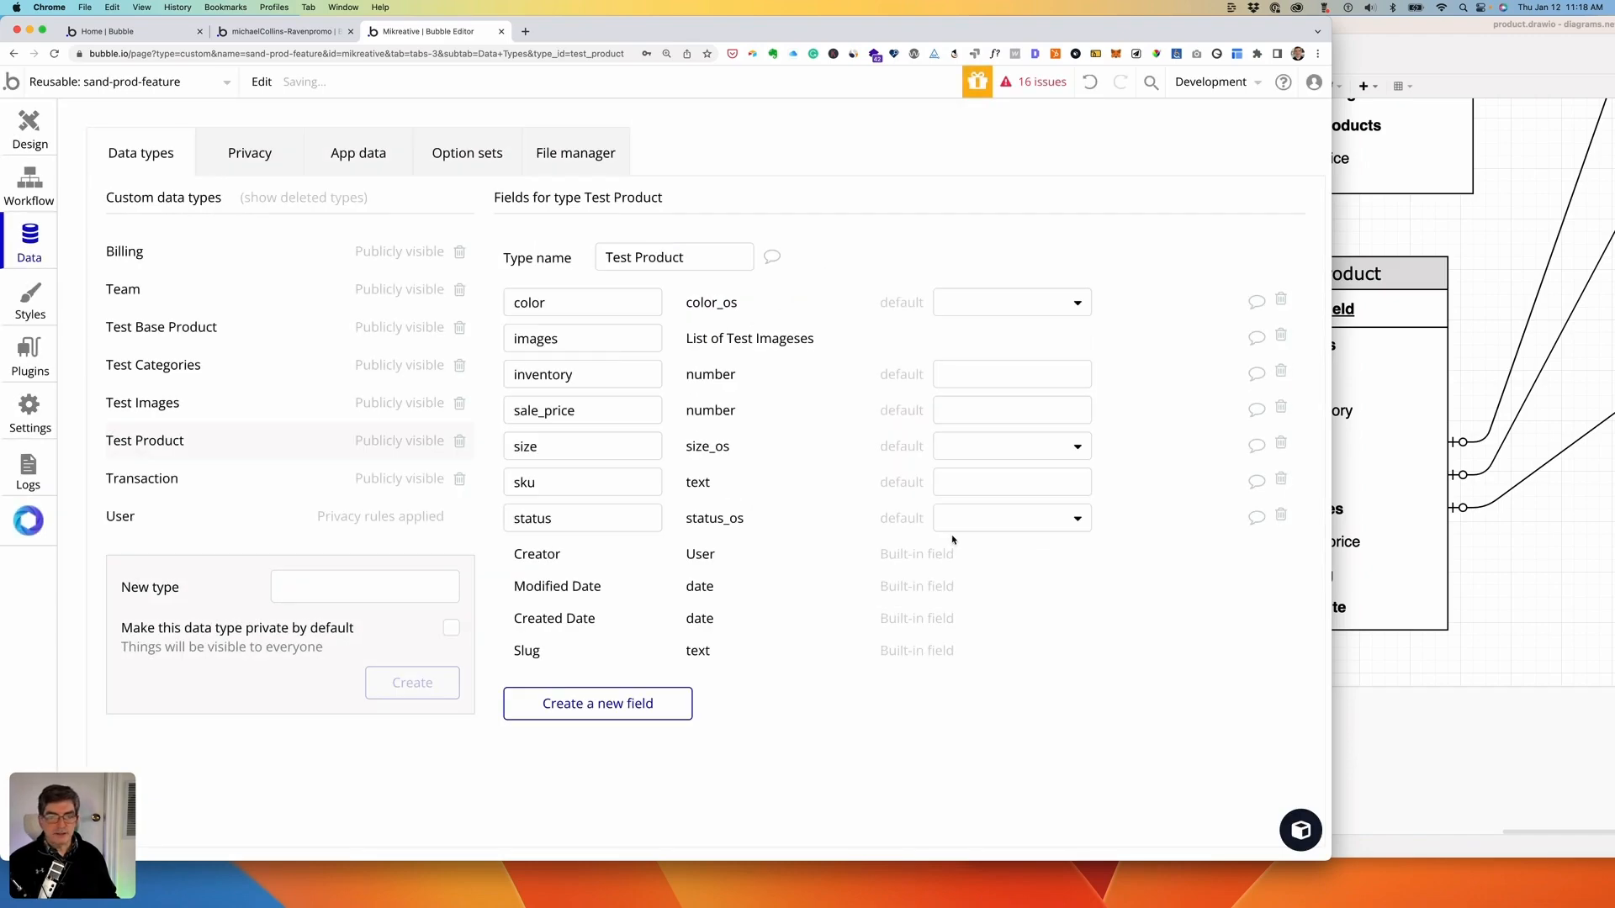
# - Glance at the Product diagram in draw.io and shift the Bubble window right
pyautogui.click(1489, 684)
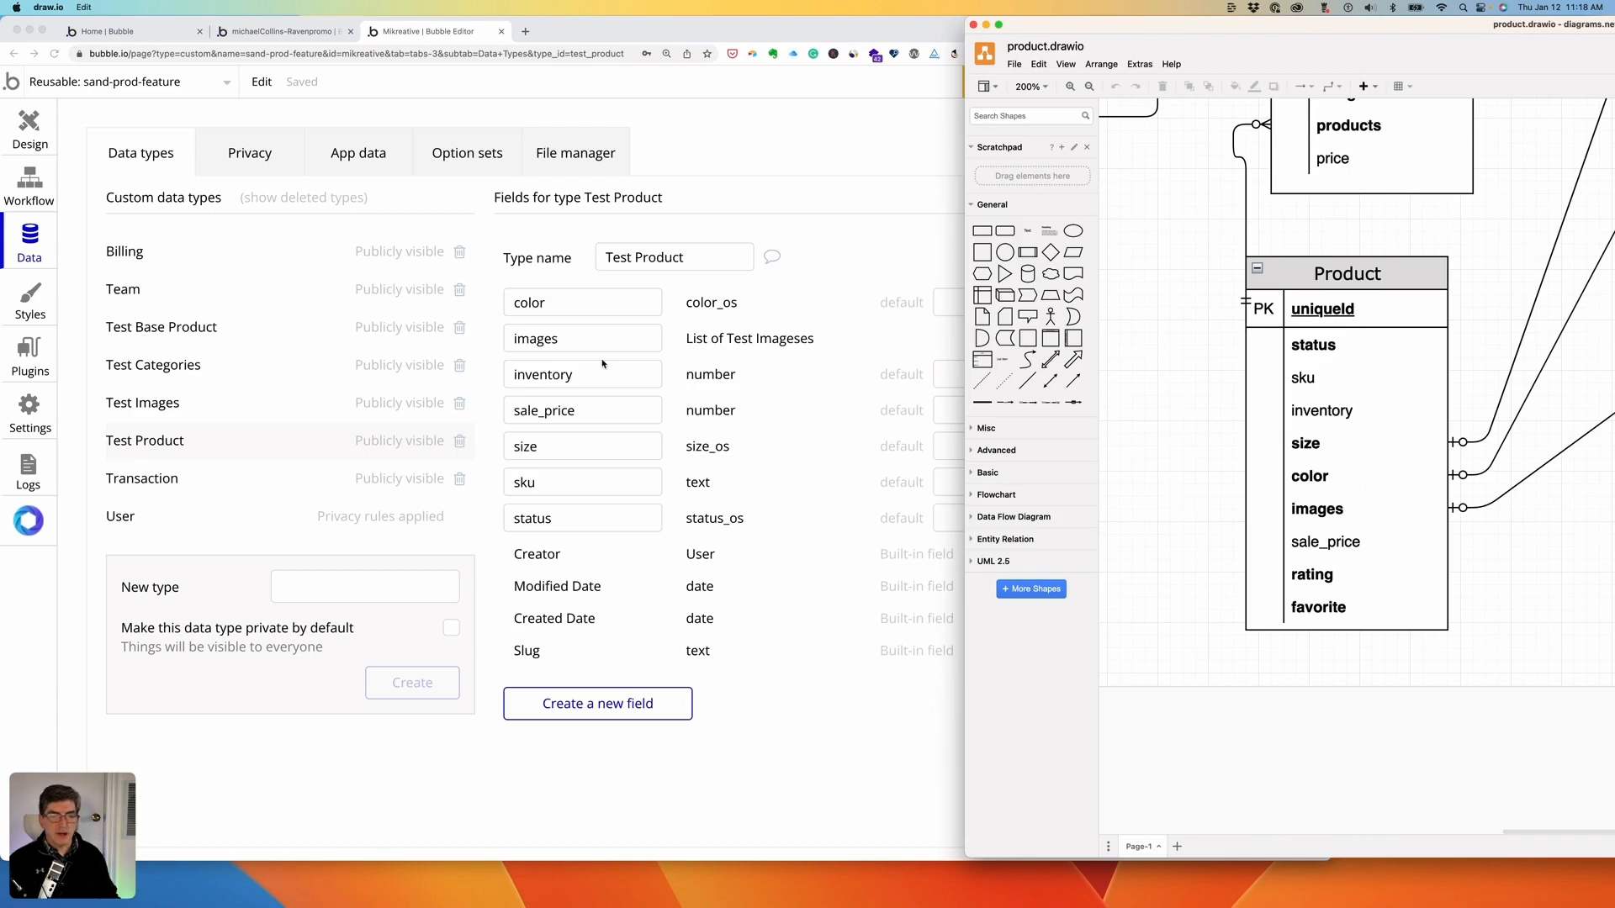
pyautogui.click(800, 207)
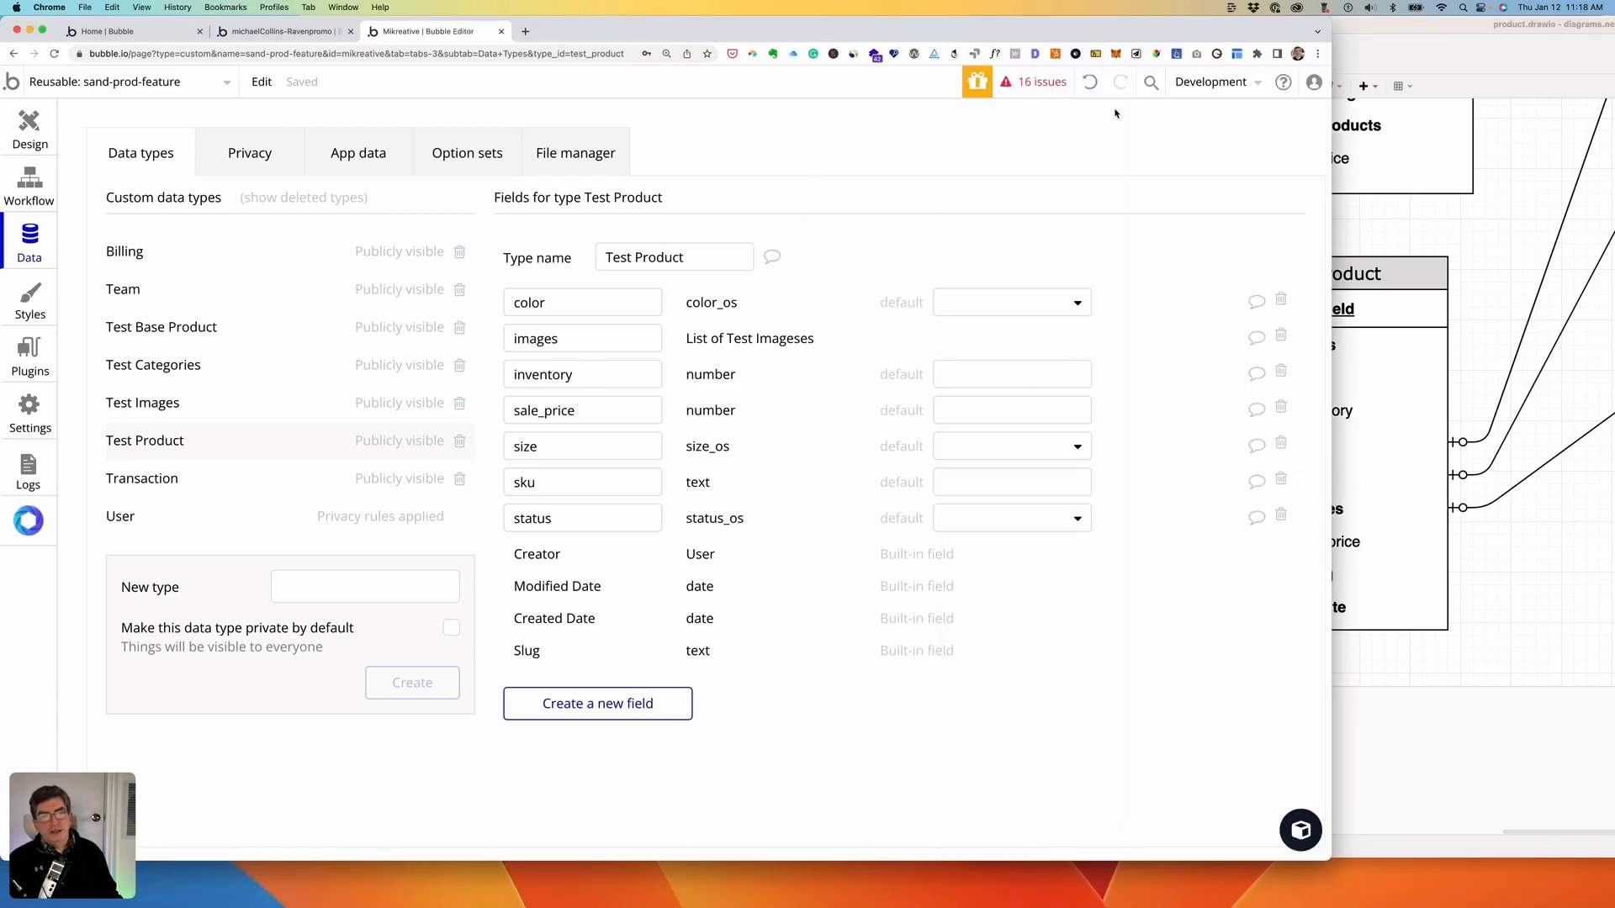
pyautogui.moveTo(1153, 33); pyautogui.dragTo(1273, 18)
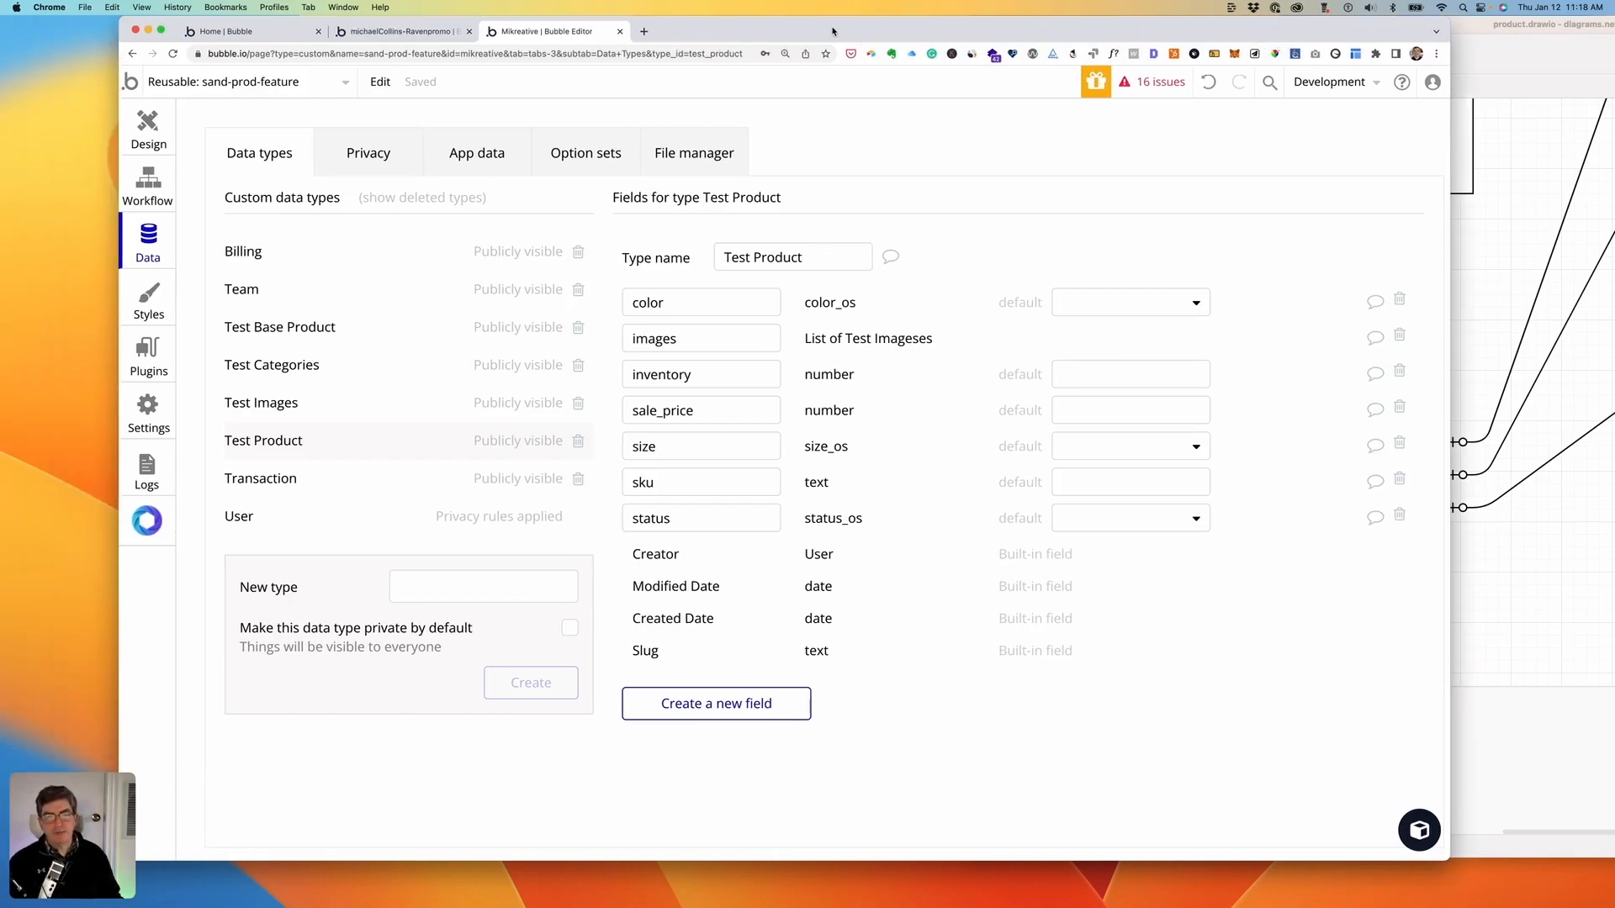
# - Open Test Base Product in App data to list its four records, like The Golden State and Blowing Bubbles
pyautogui.moveTo(834, 32); pyautogui.dragTo(843, 32)
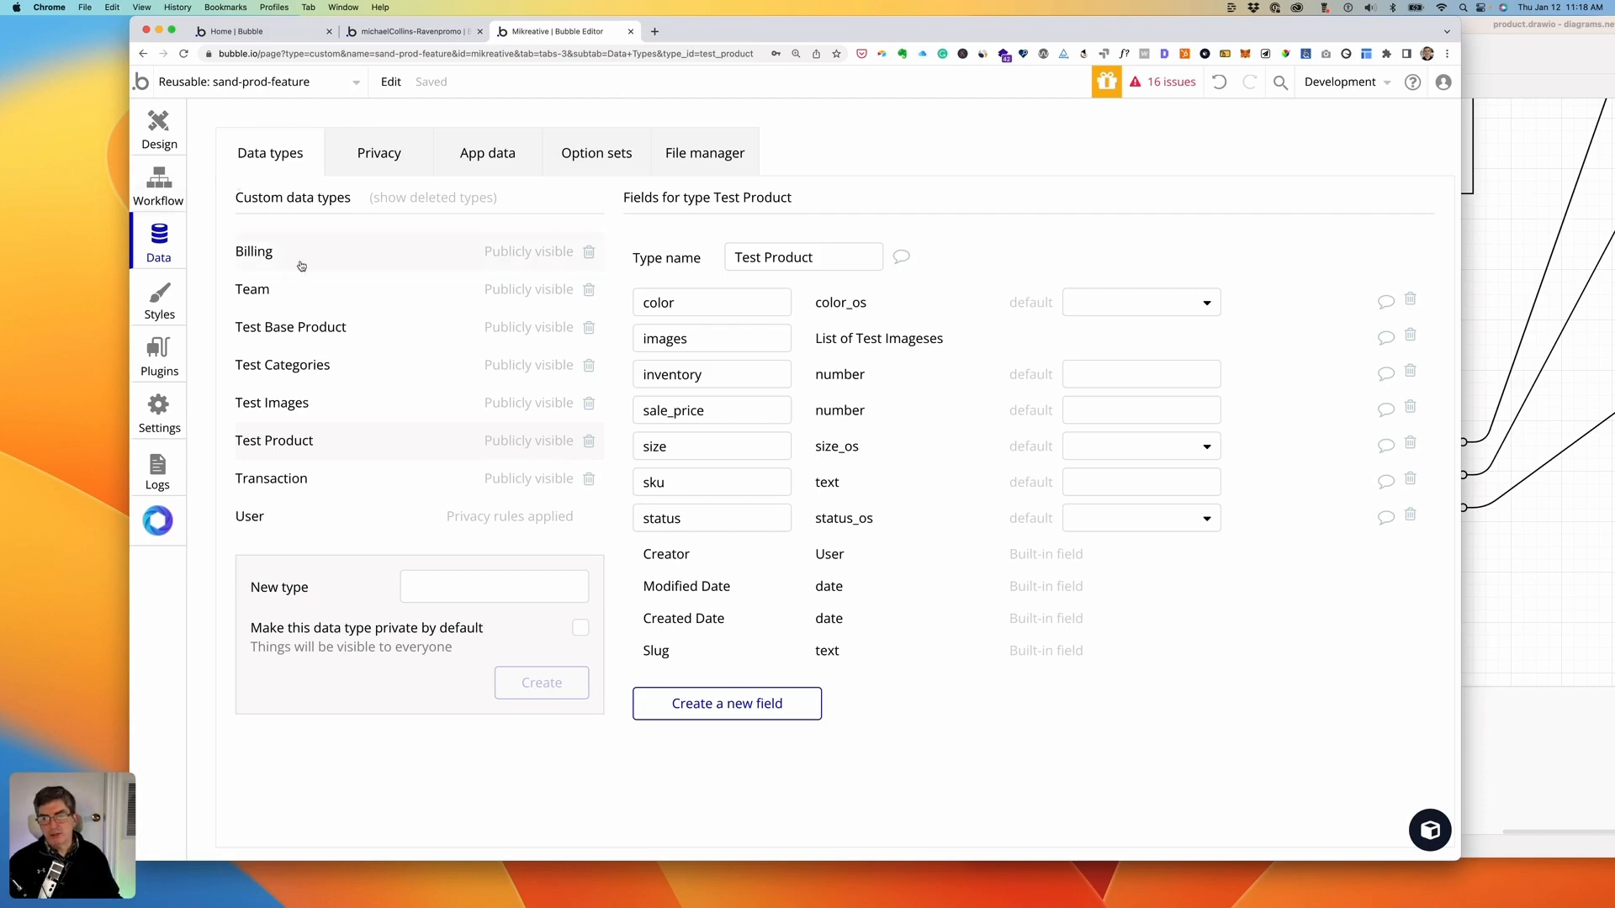
pyautogui.click(300, 327)
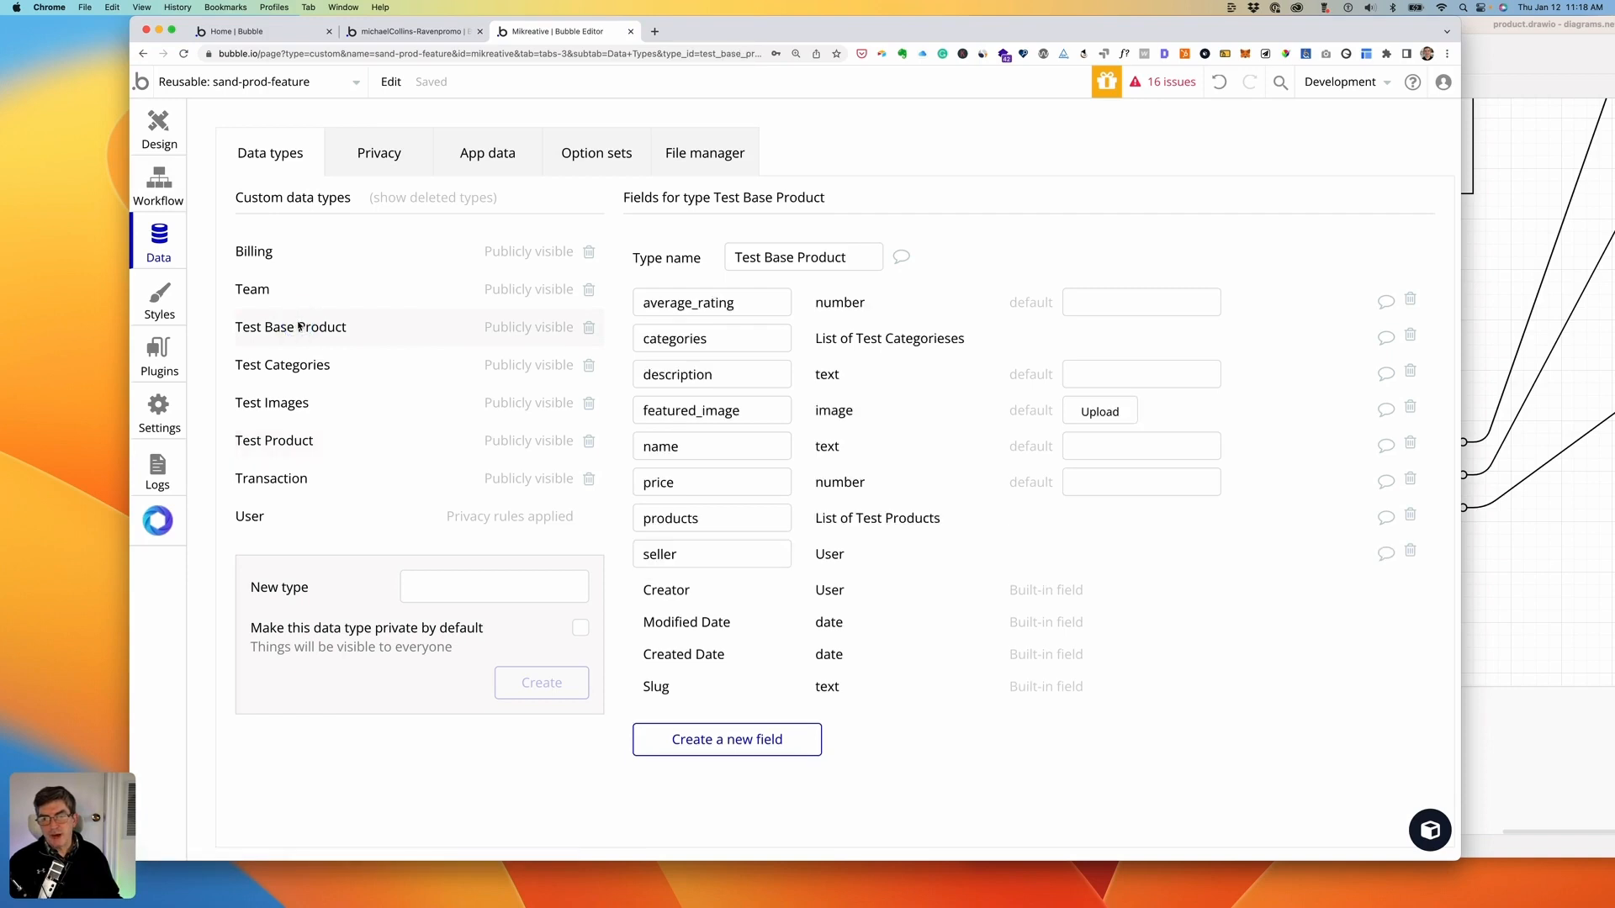
pyautogui.click(496, 167)
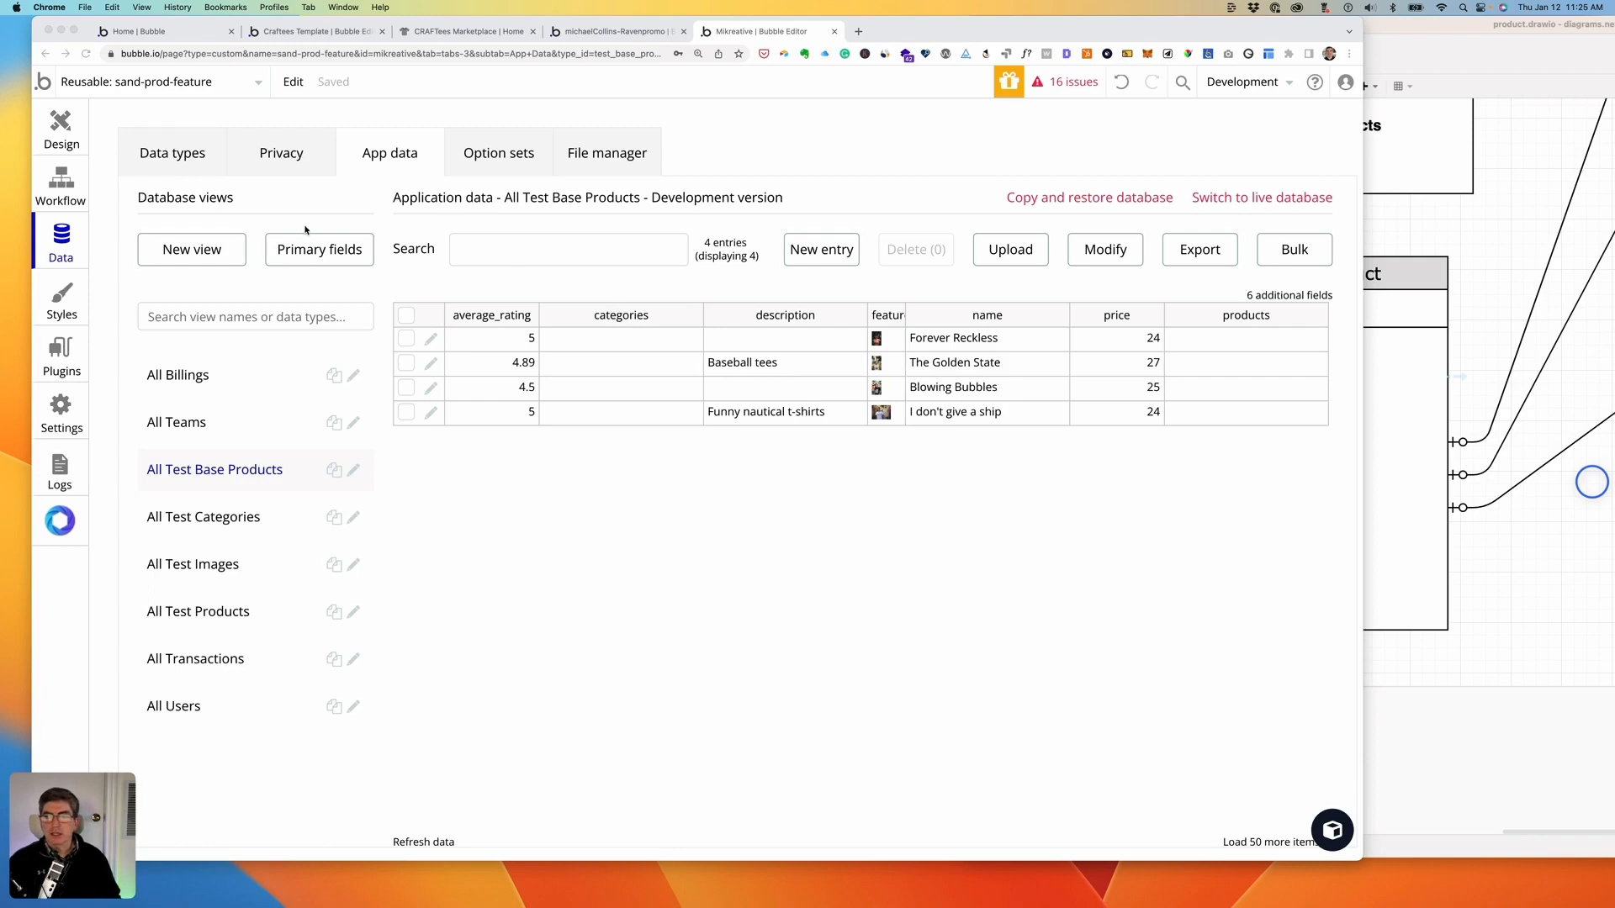
pyautogui.click(61, 132)
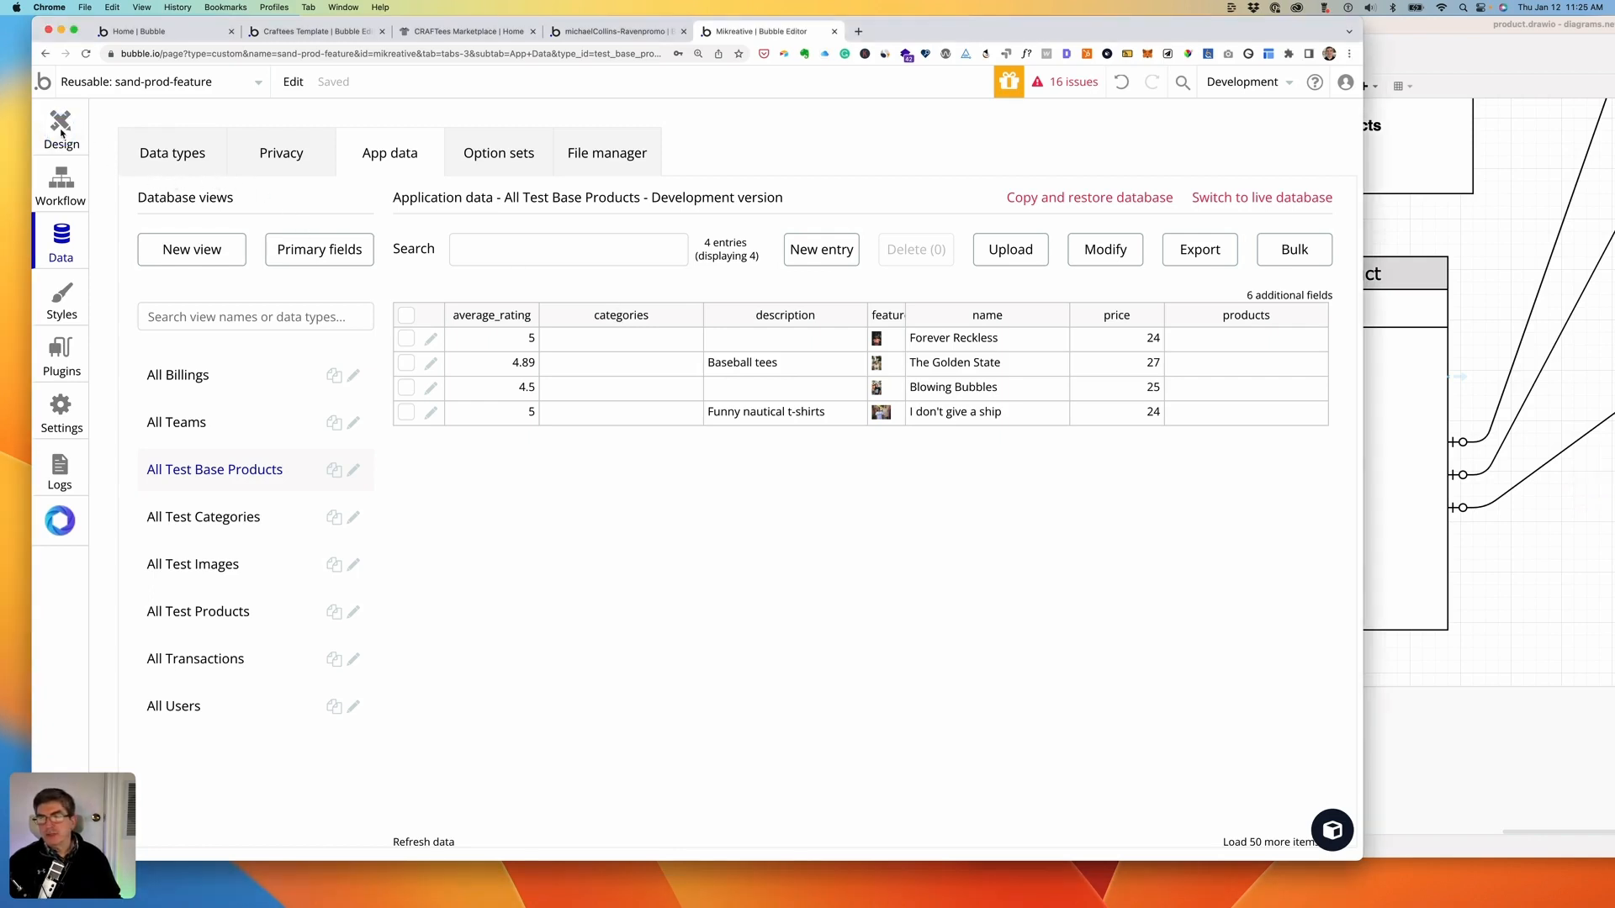
# - Open RepeatingGroup A's property editor and expand its Type of content dropdown
pyautogui.click(60, 129)
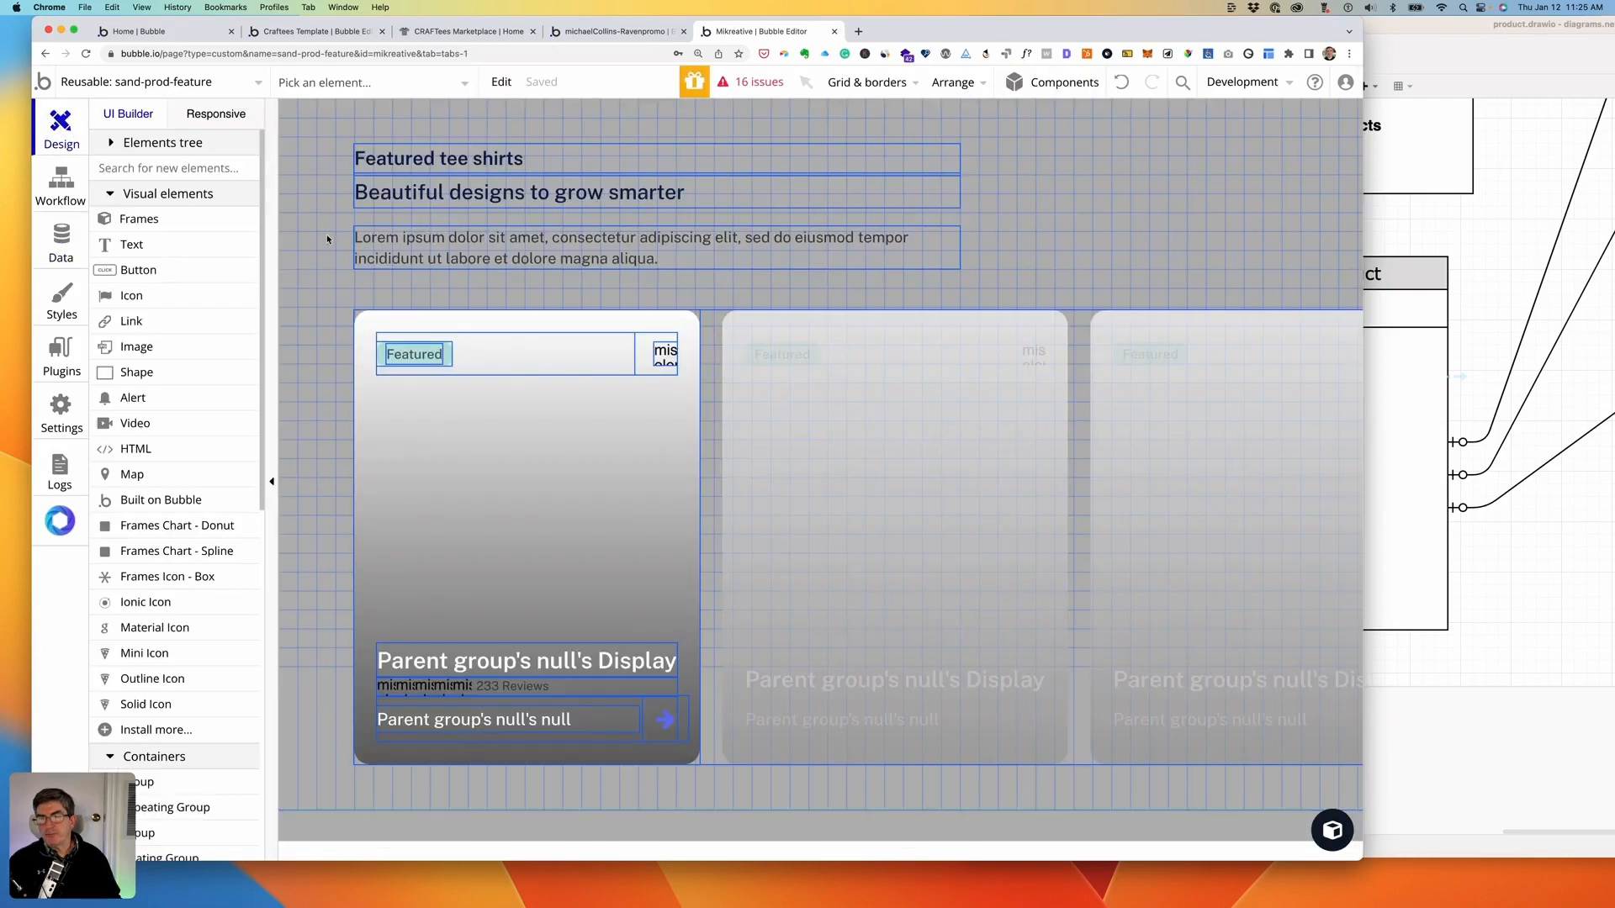
pyautogui.click(707, 338)
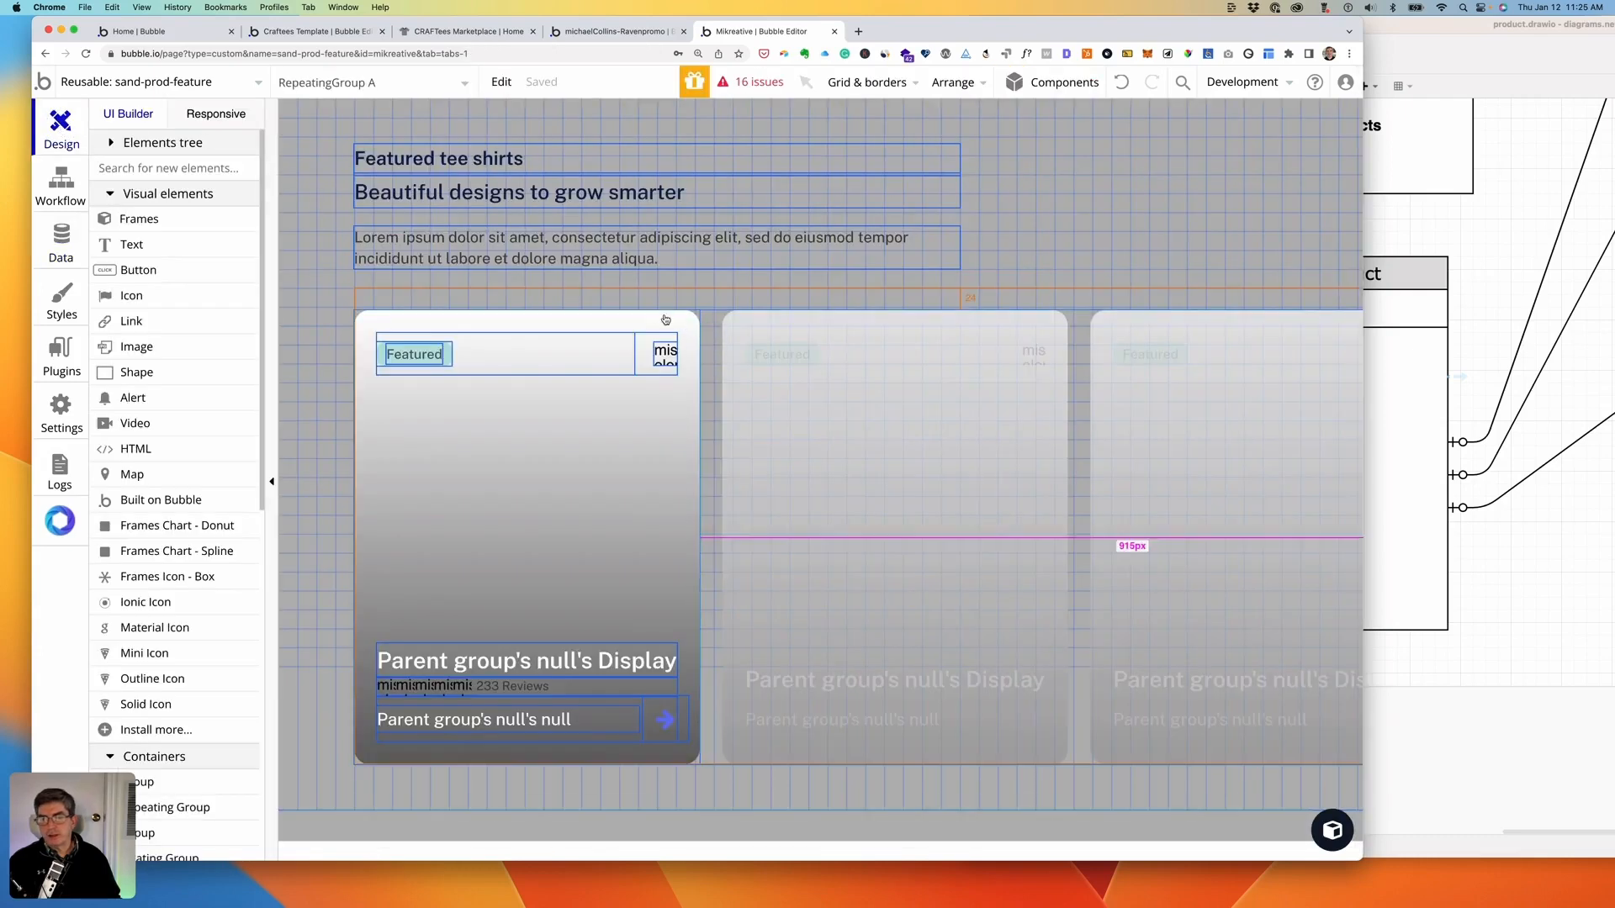
pyautogui.doubleClick(709, 357)
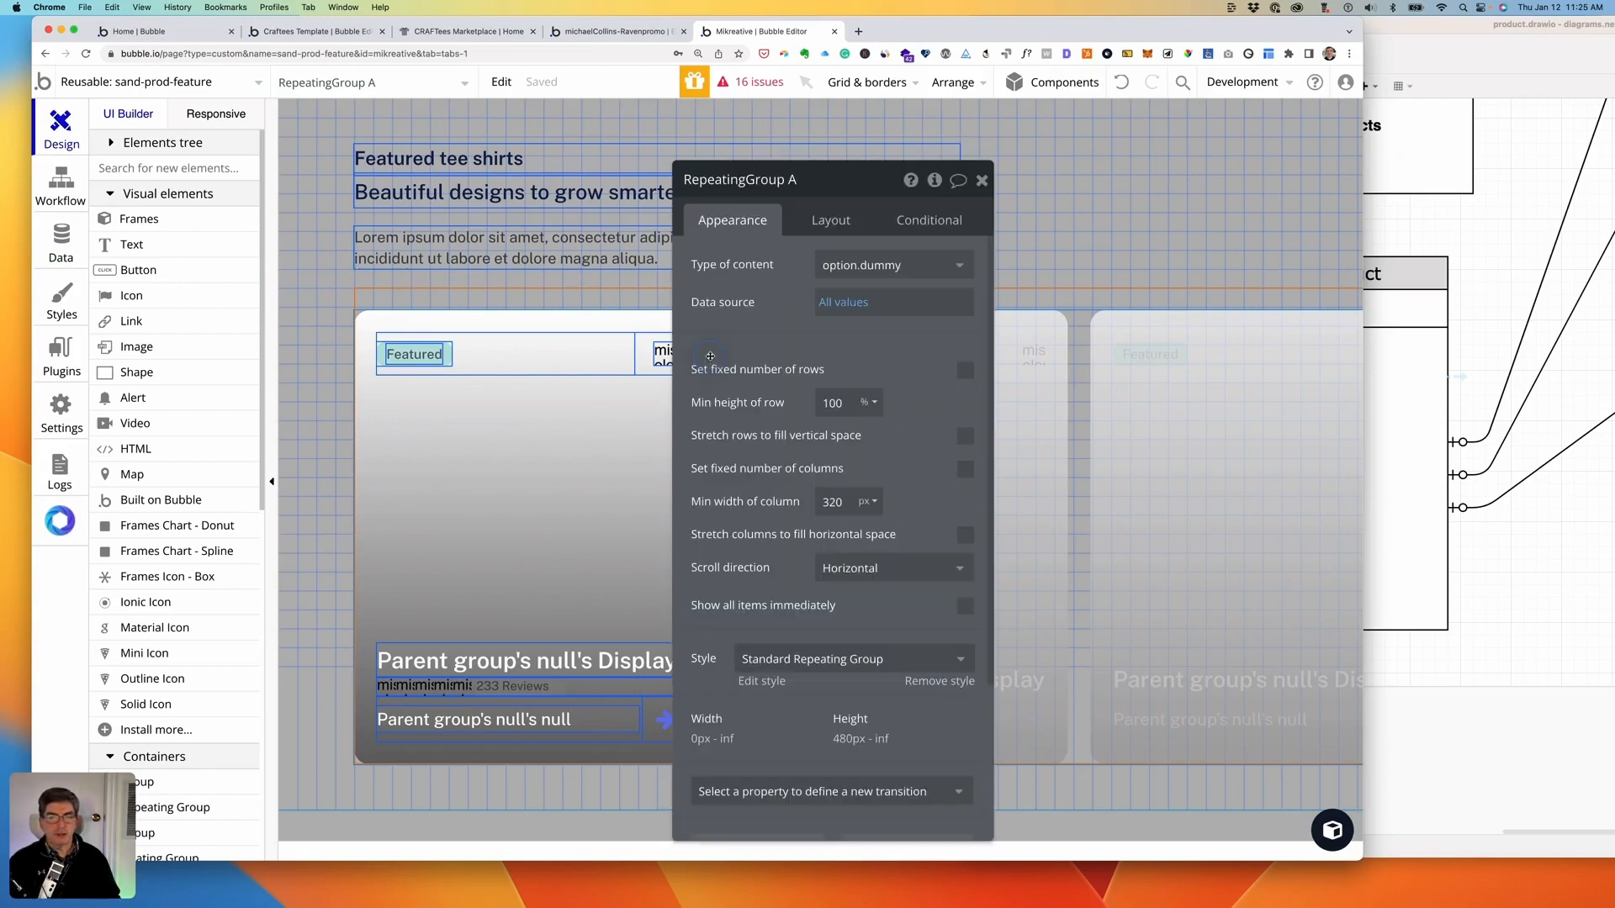
pyautogui.moveTo(859, 176); pyautogui.dragTo(1199, 127)
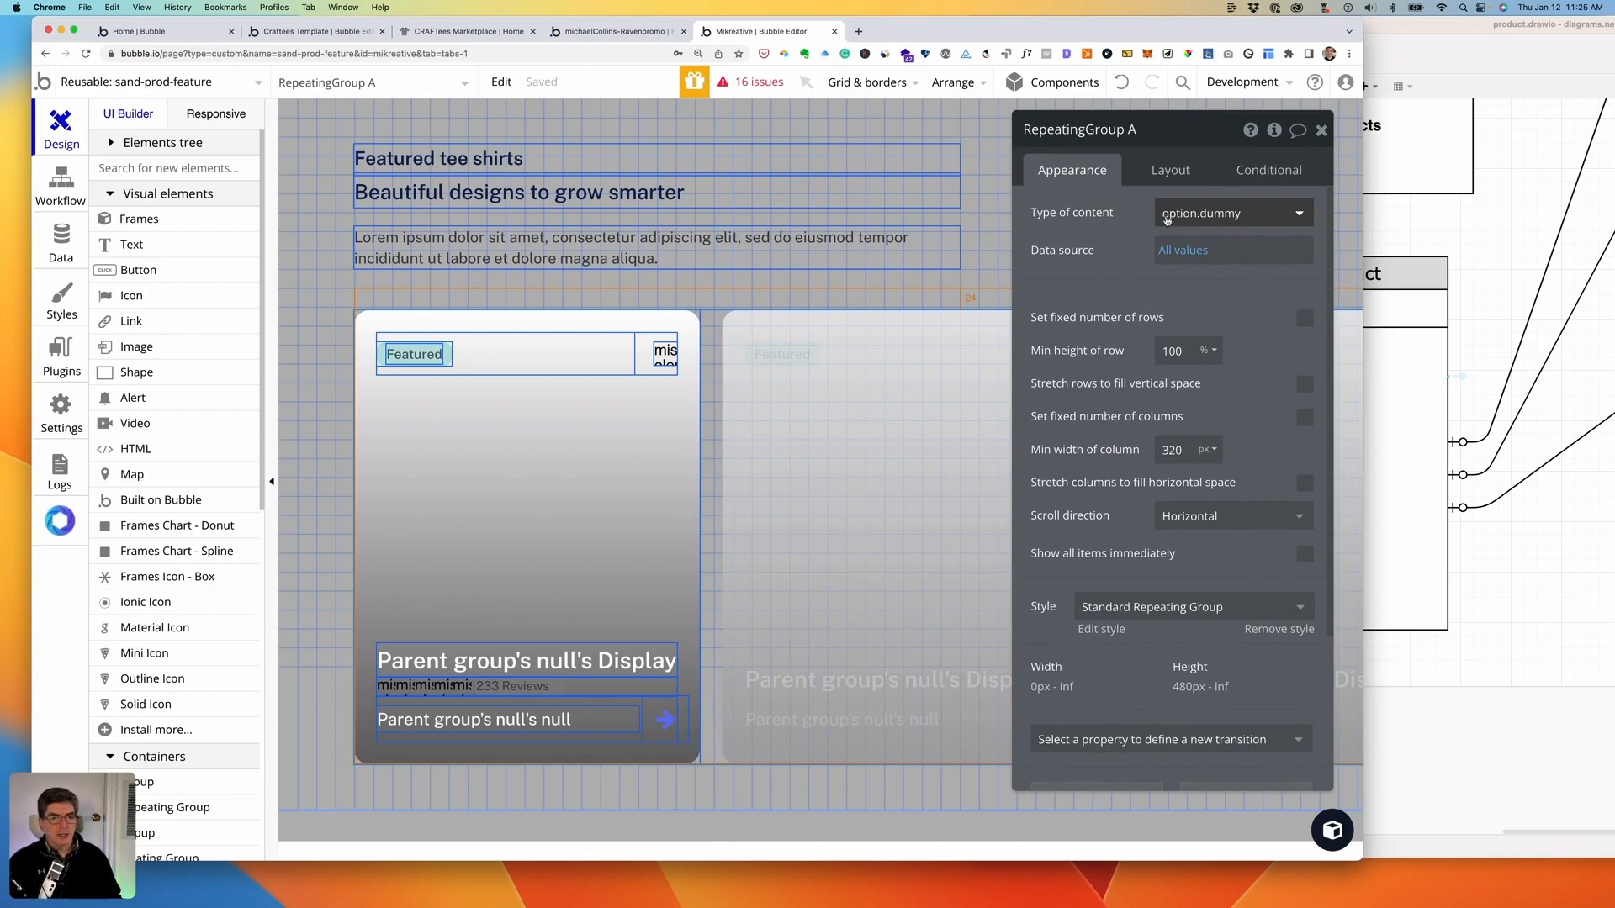
pyautogui.click(1288, 215)
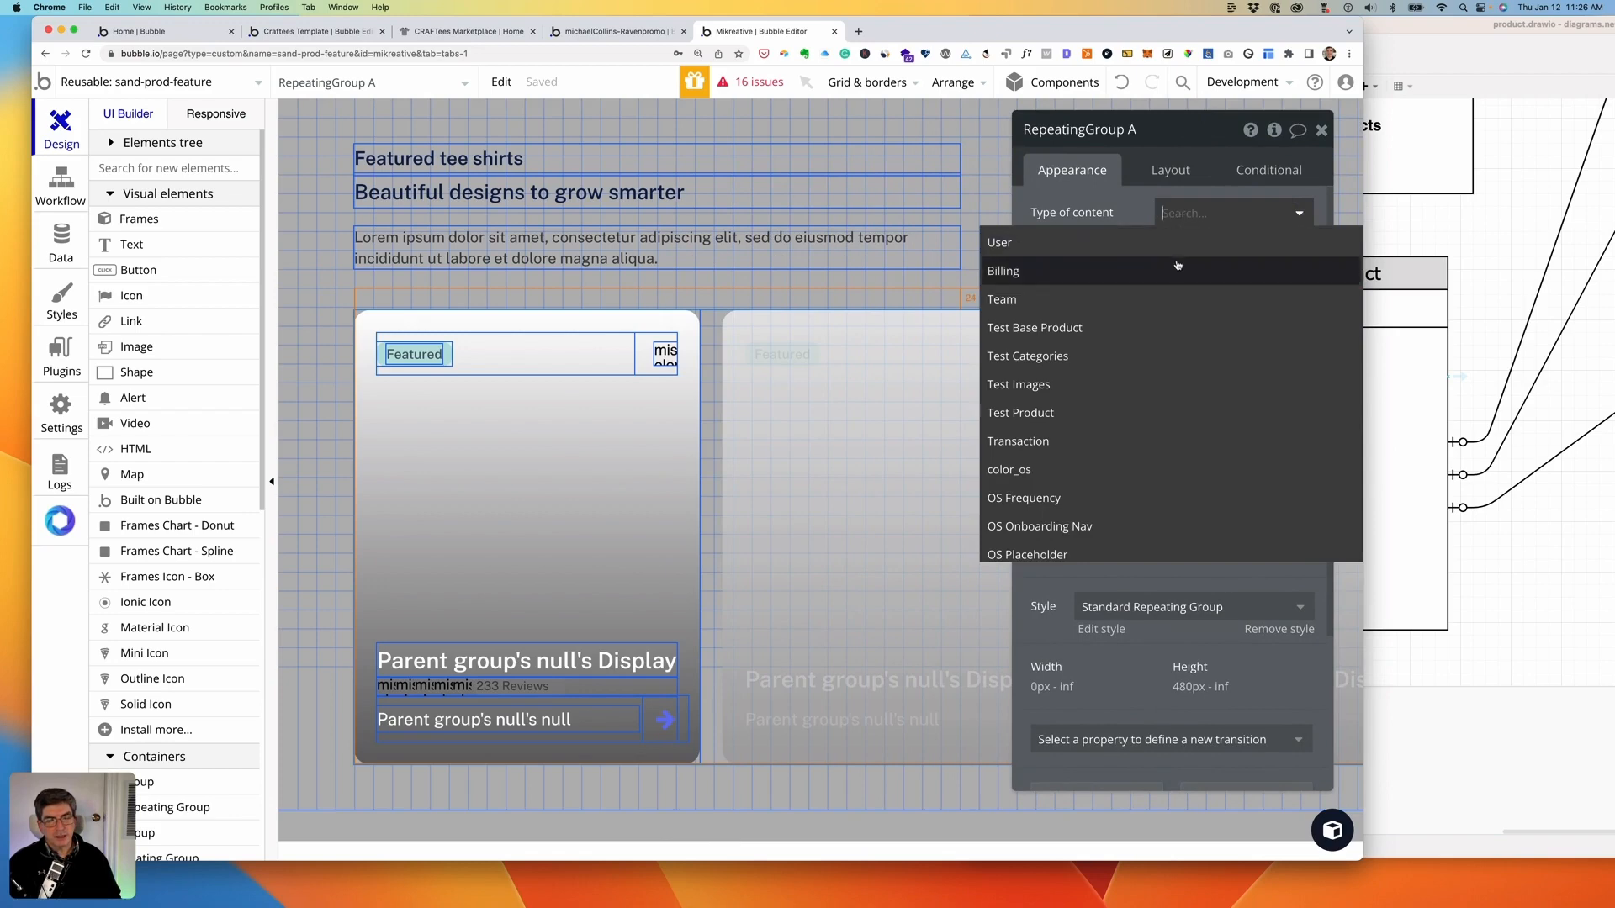
# - Set the repeating group's content type to Test Base Product and its data source to a database search
pyautogui.click(1079, 329)
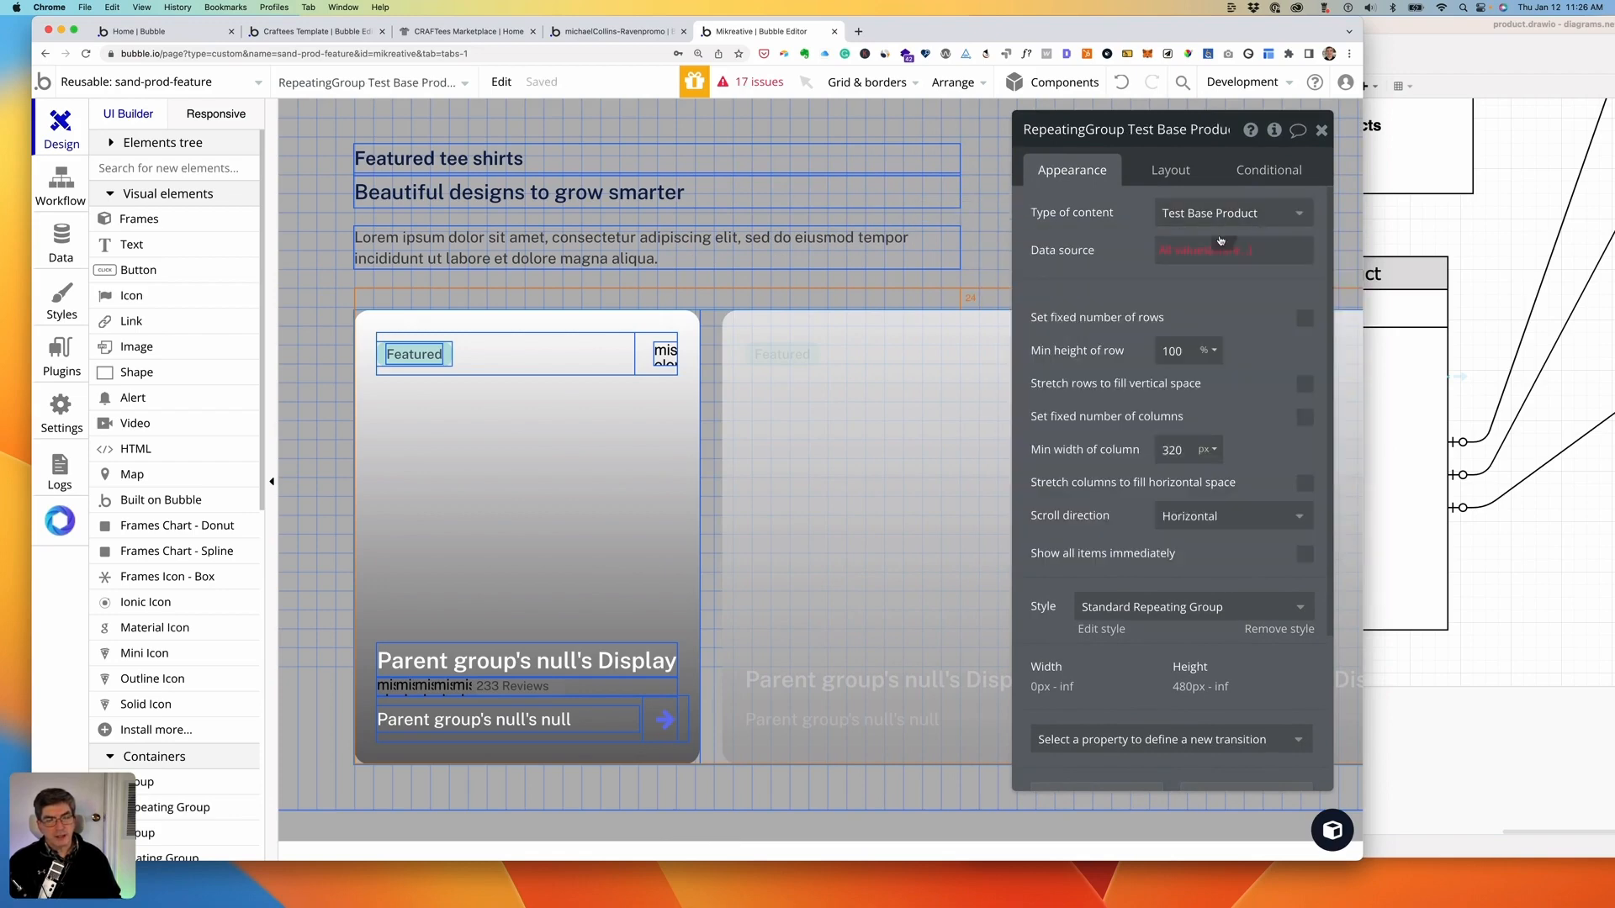
pyautogui.click(1168, 251)
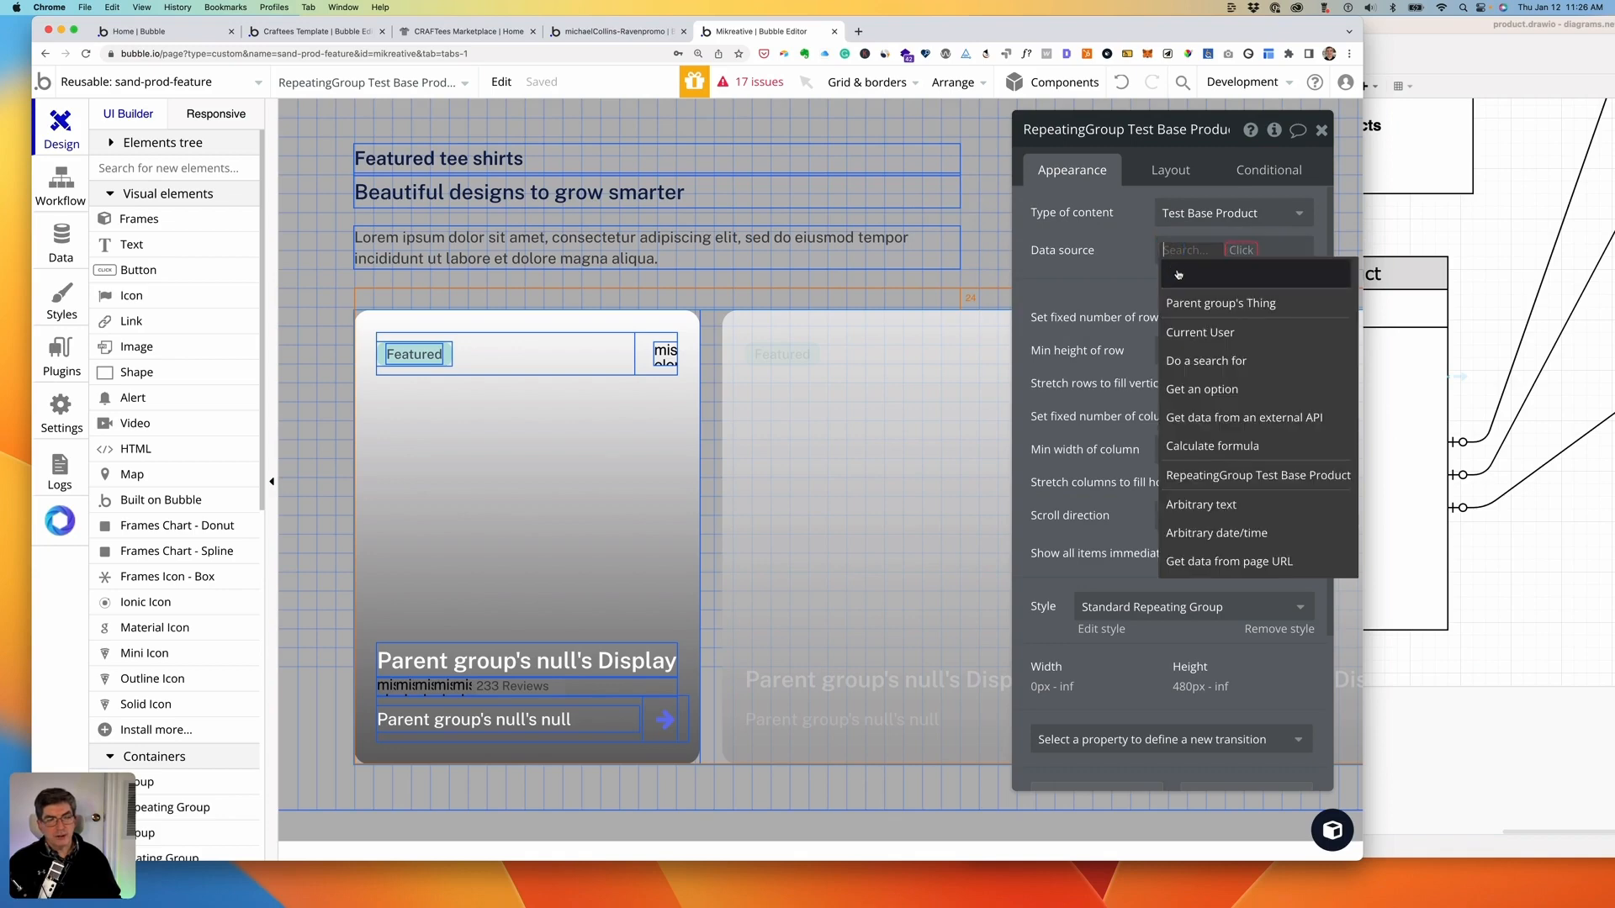
pyautogui.click(1202, 360)
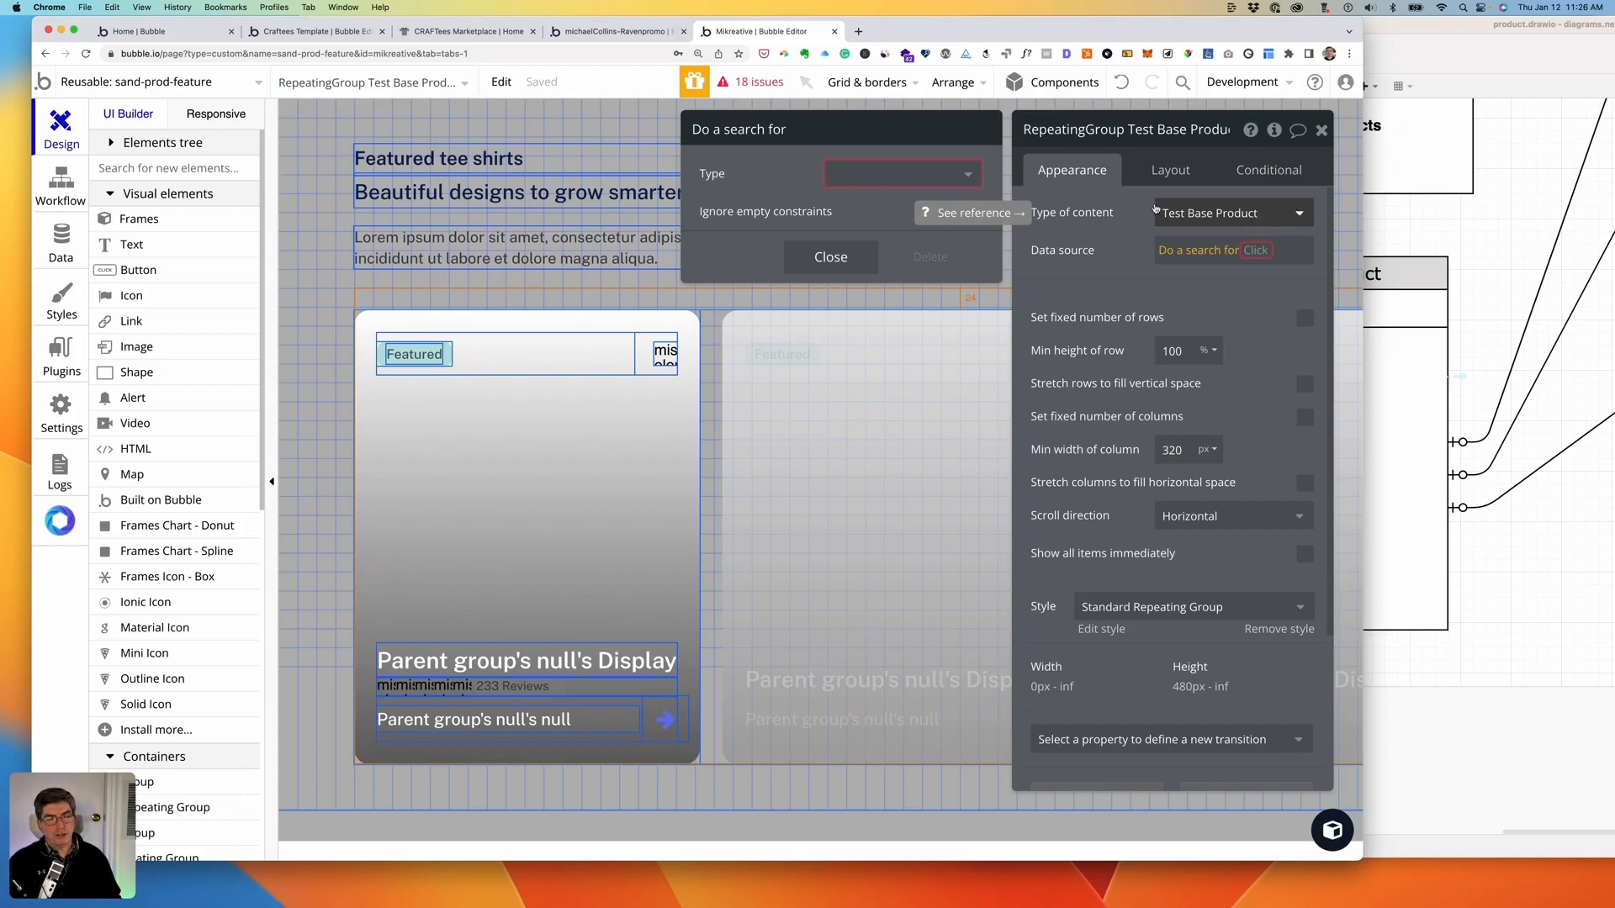
pyautogui.click(967, 175)
pyautogui.click(1129, 215)
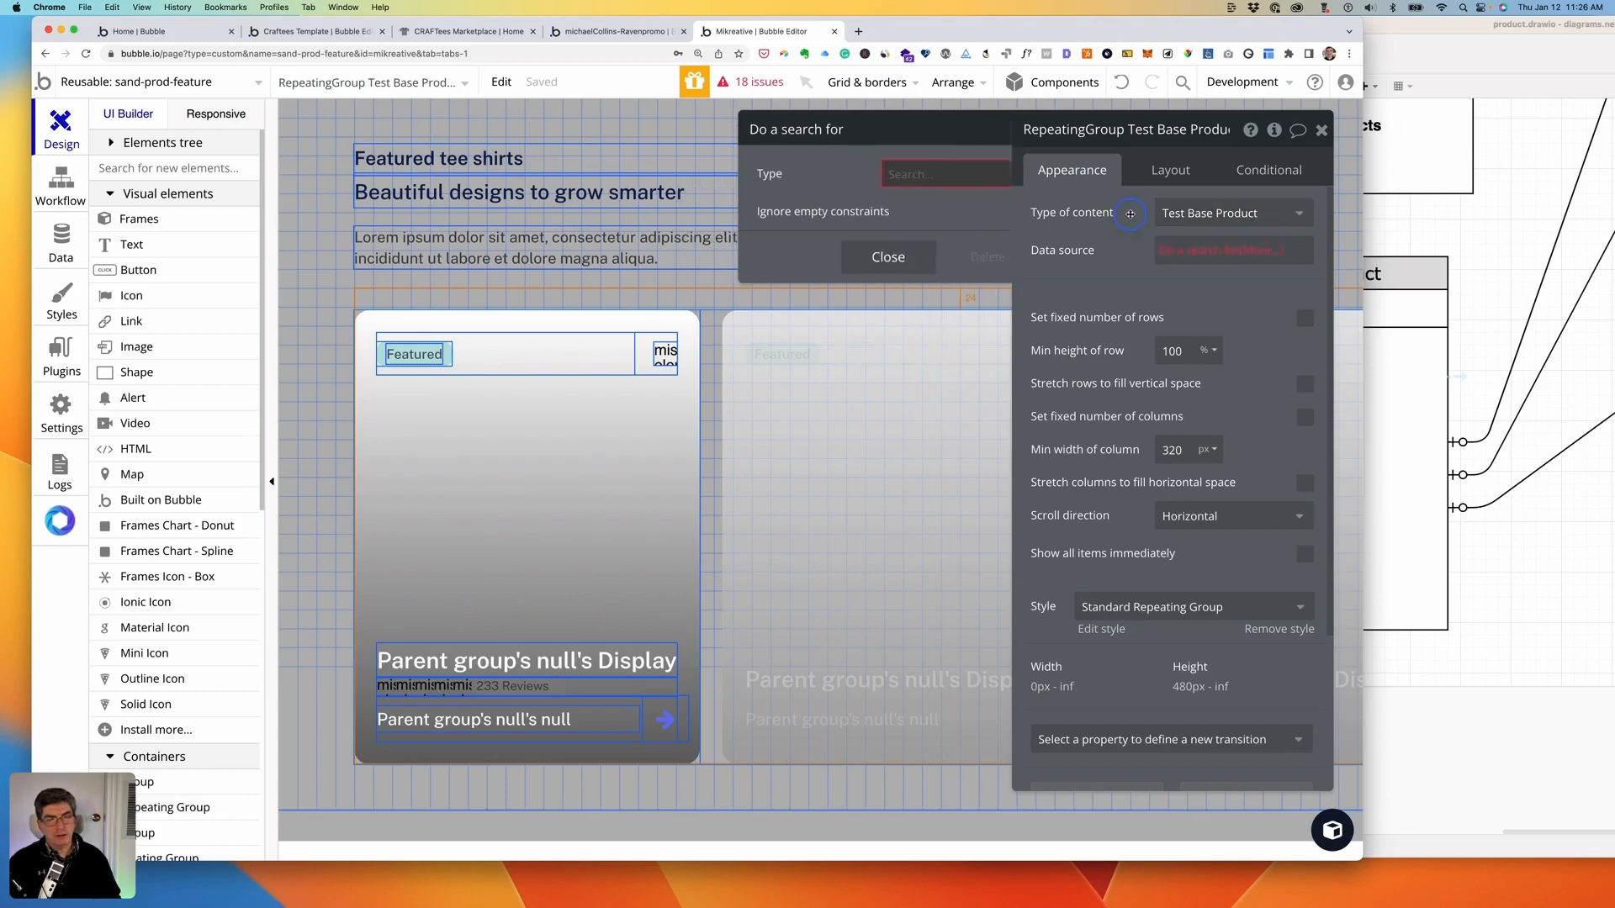
pyautogui.click(1230, 214)
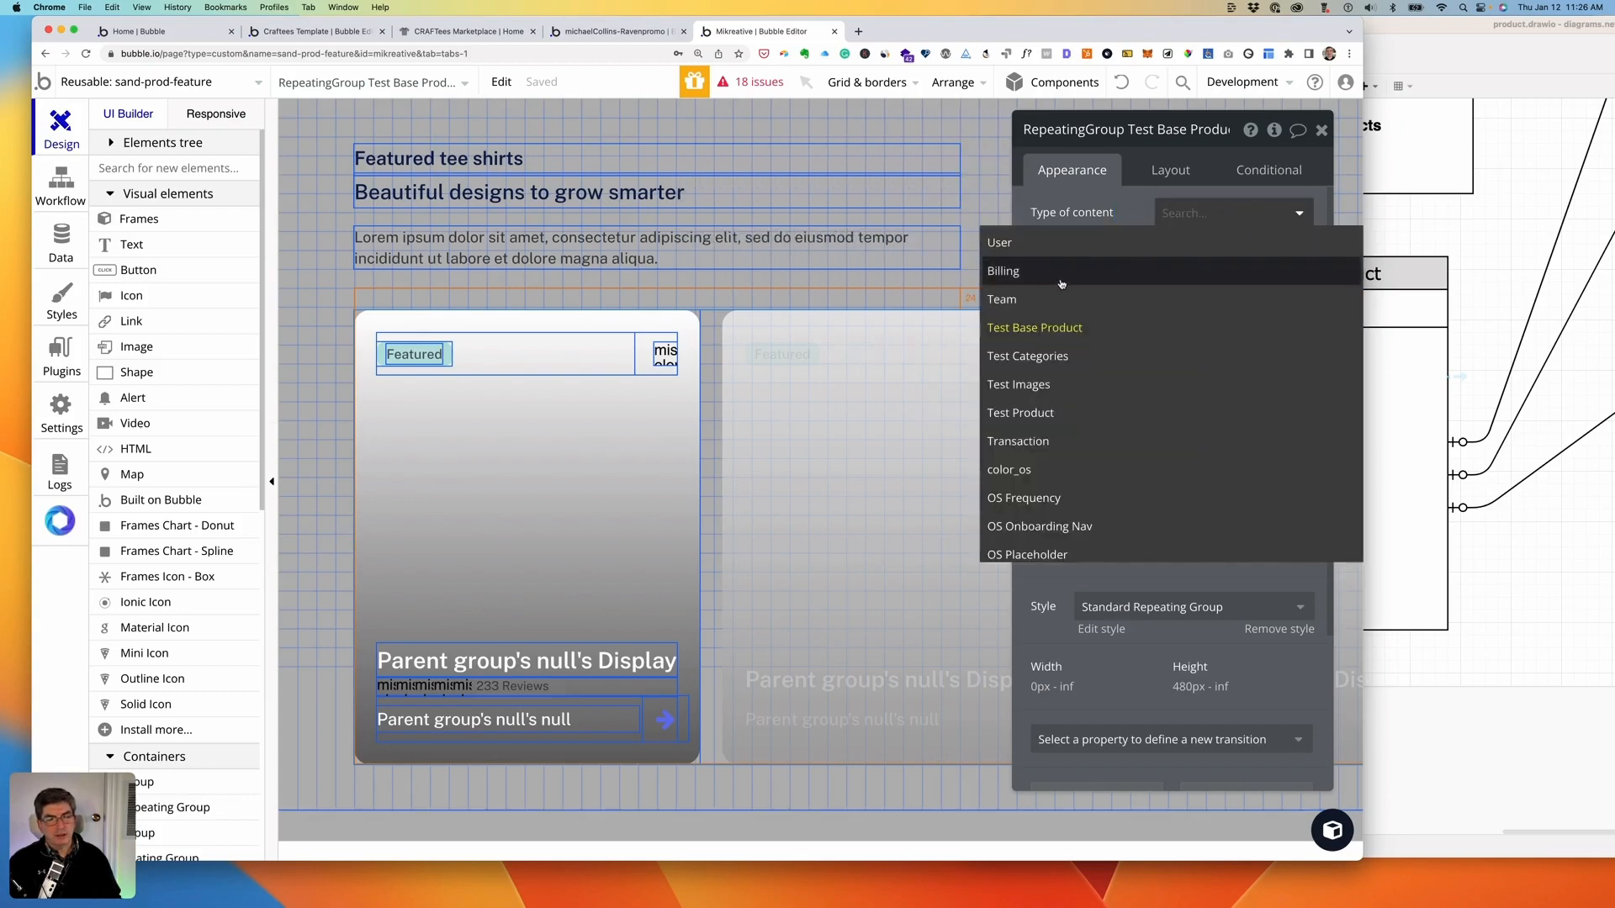
pyautogui.scroll(-2, 1052, 319)
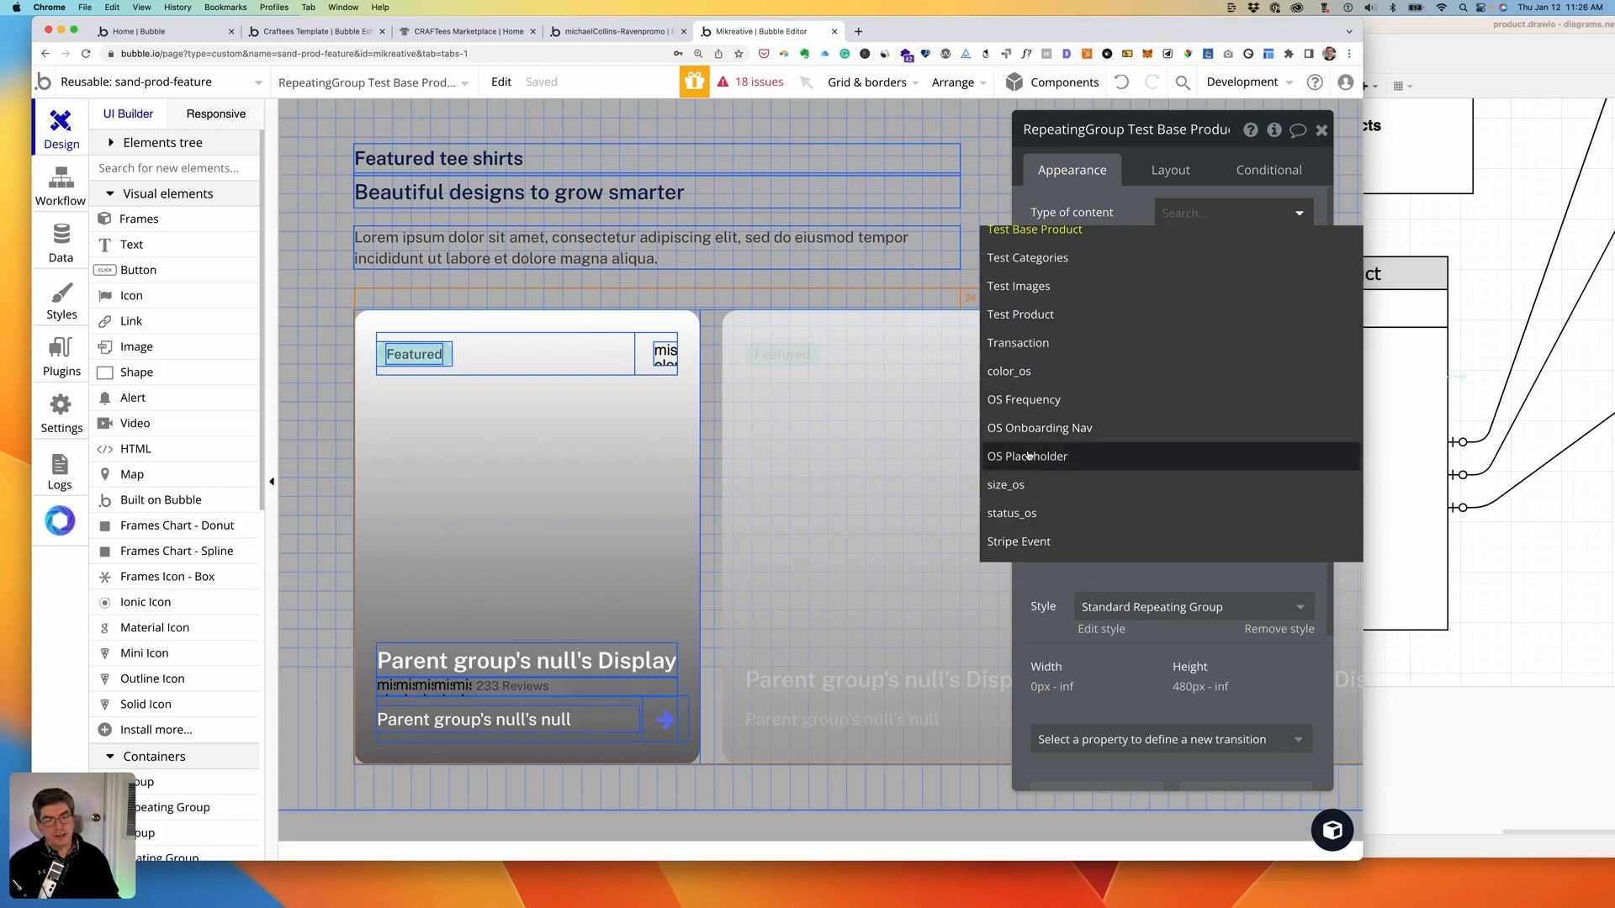
pyautogui.scroll(2, 1053, 468)
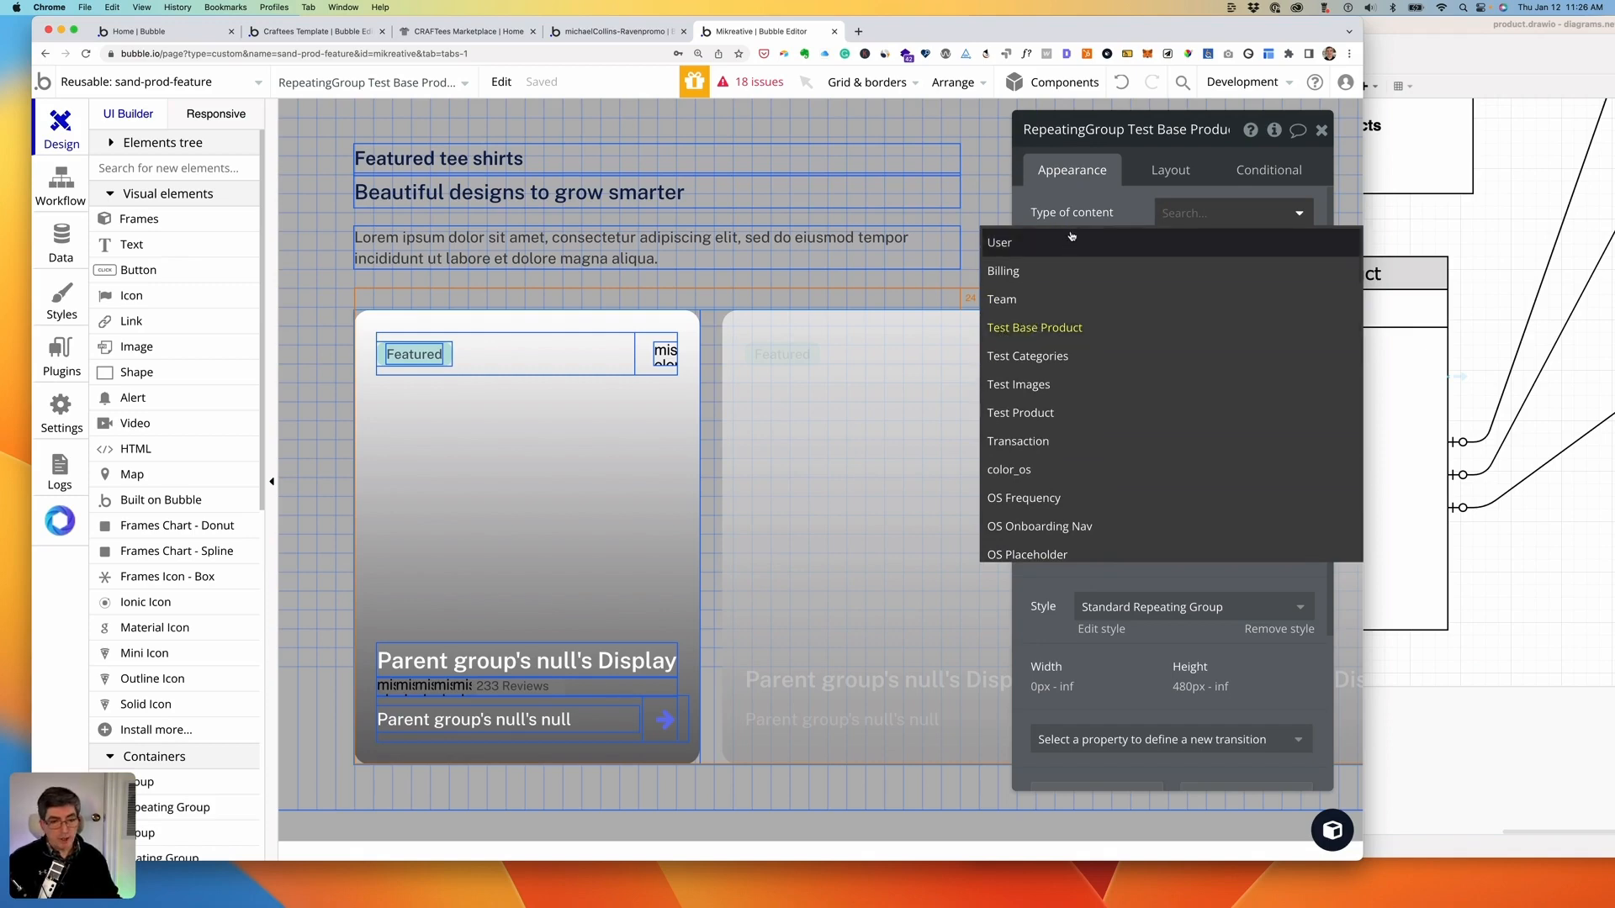
pyautogui.click(1044, 325)
# - Make the search look for Test Base Products, leaving it unsorted
pyautogui.click(1206, 252)
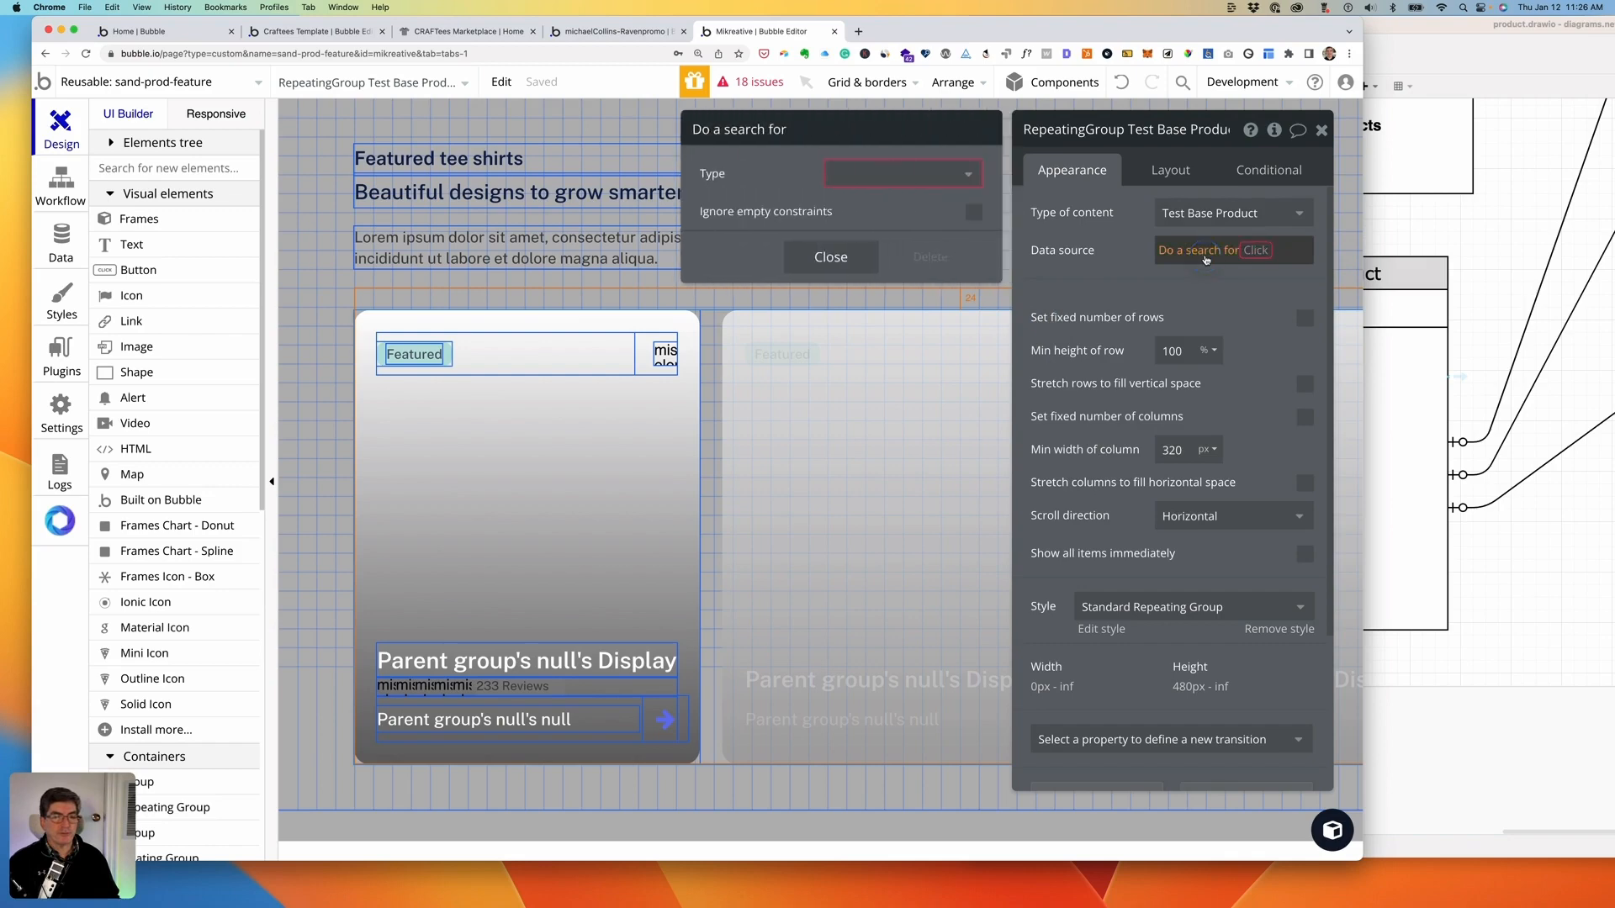
pyautogui.click(845, 174)
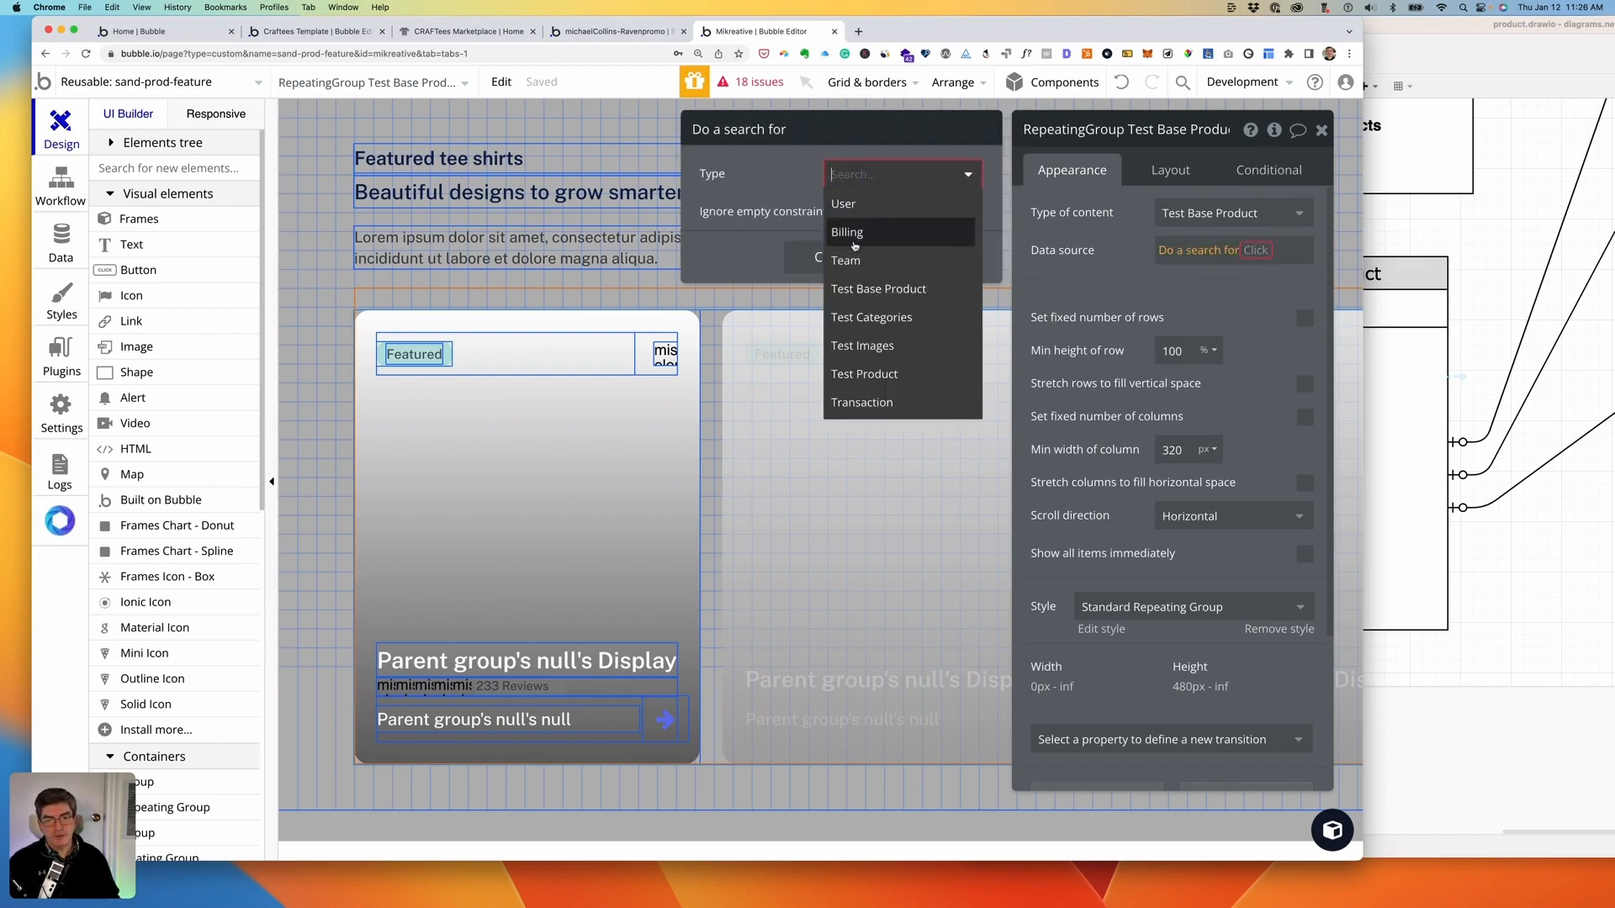
pyautogui.click(867, 289)
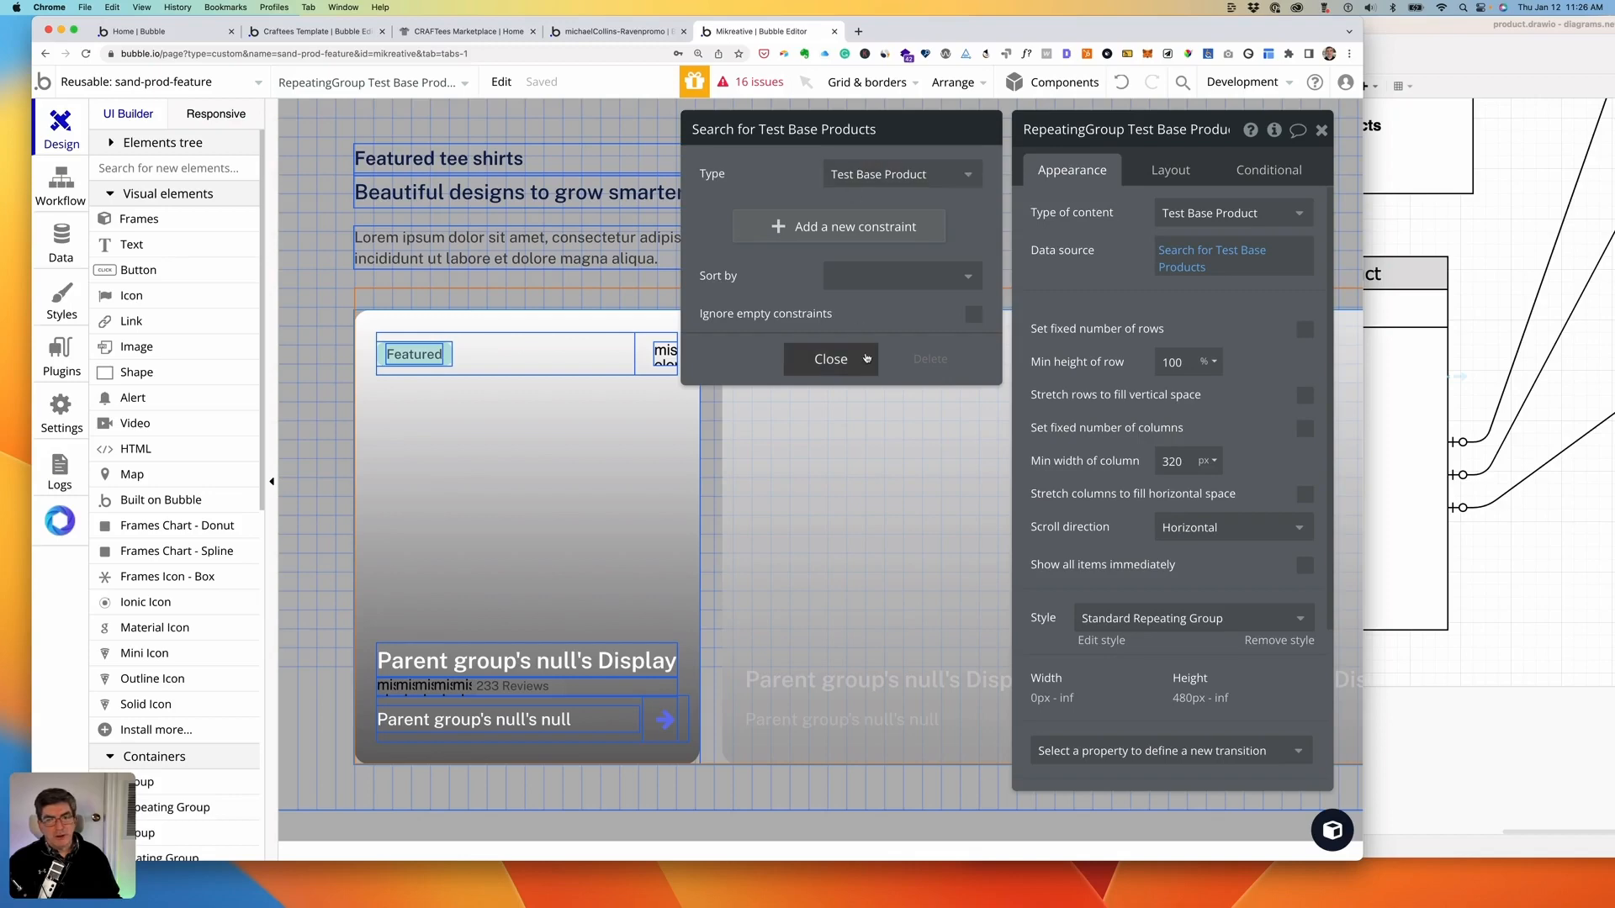
pyautogui.click(894, 274)
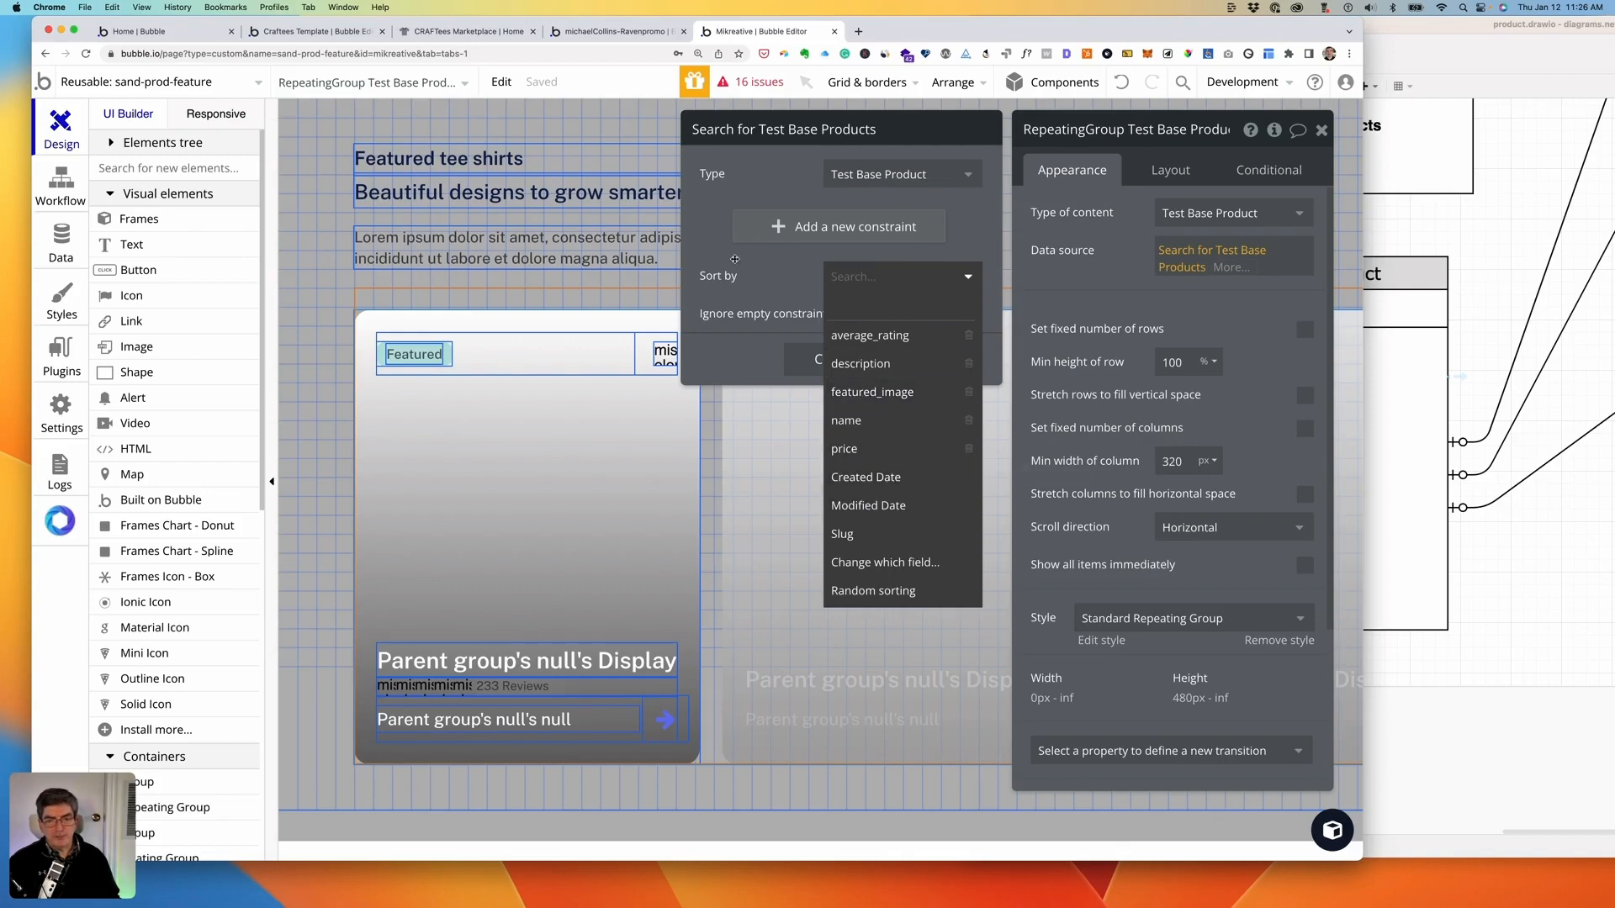
pyautogui.click(789, 270)
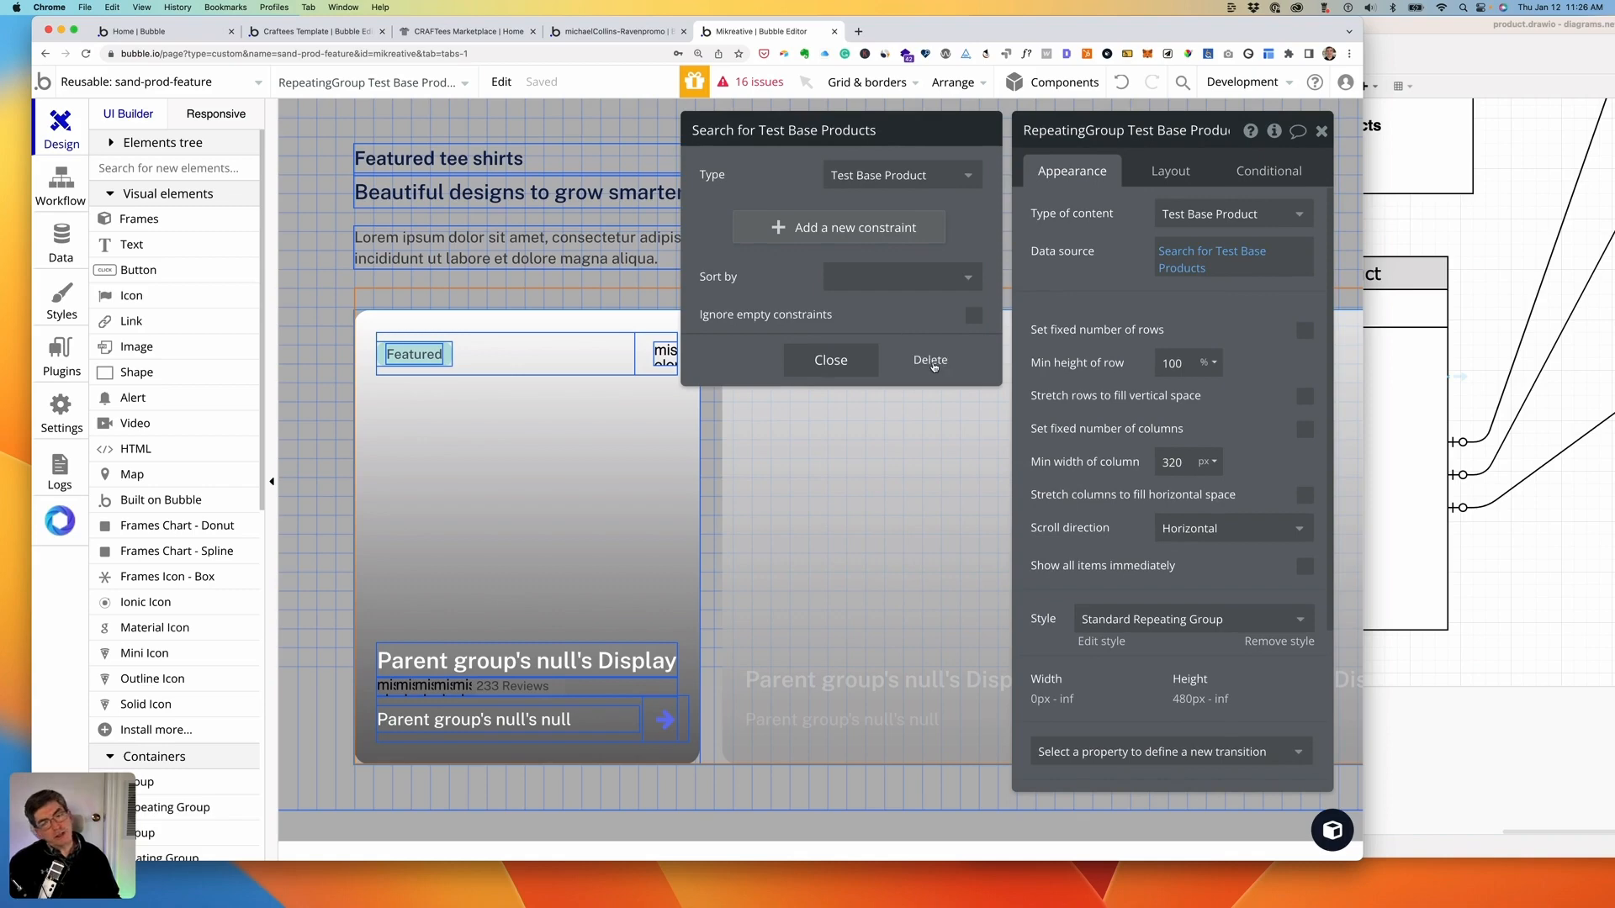
pyautogui.click(831, 360)
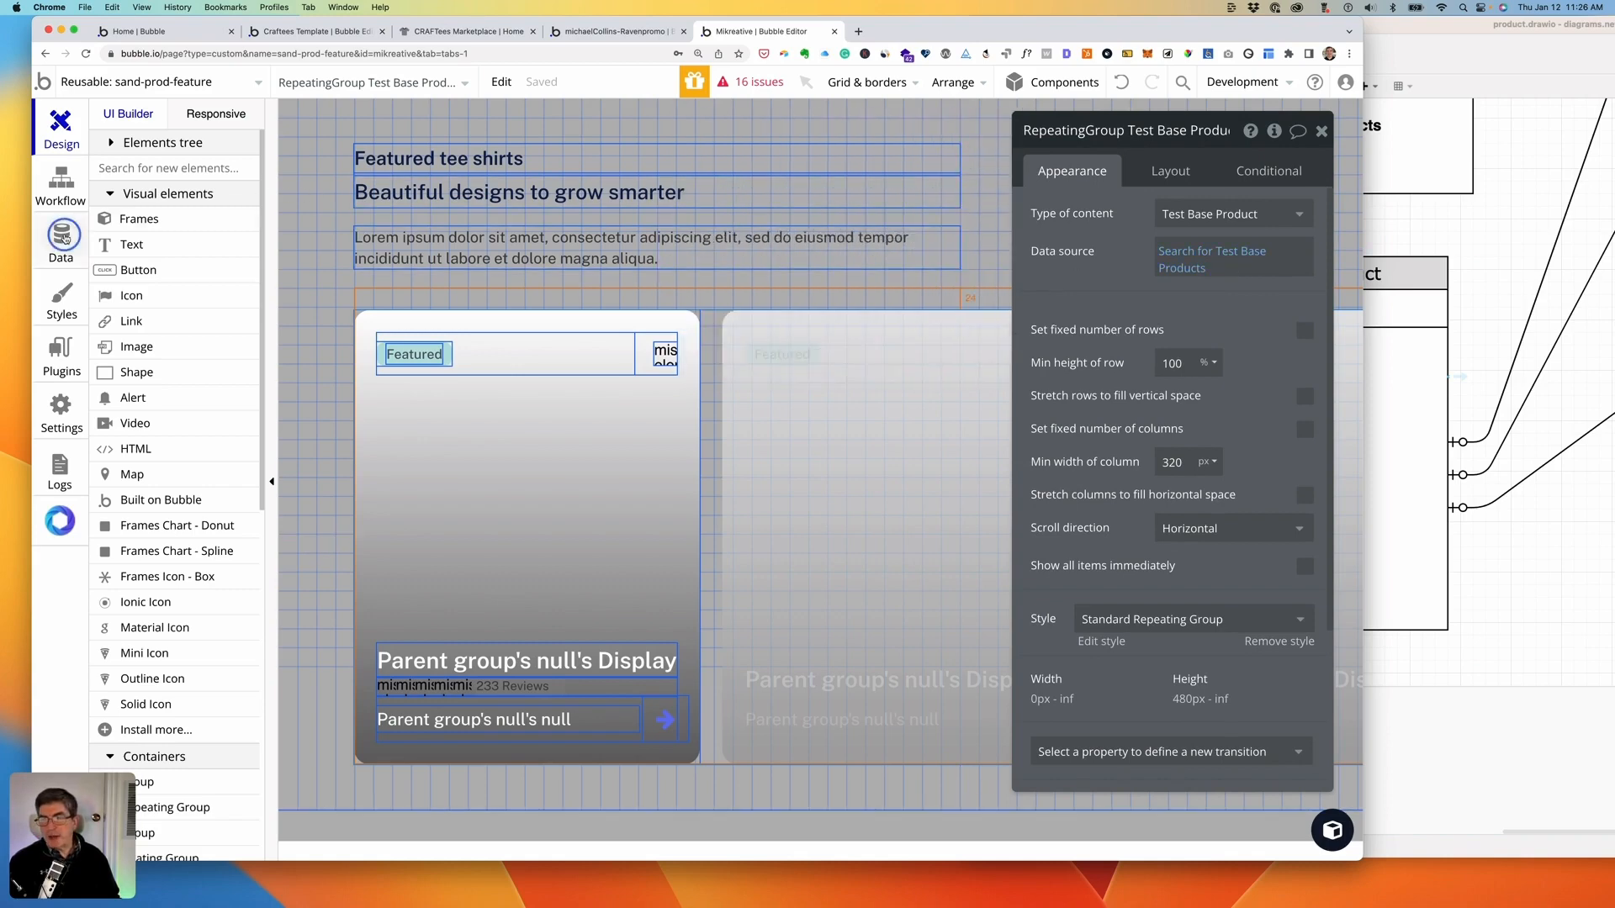
pyautogui.click(60, 238)
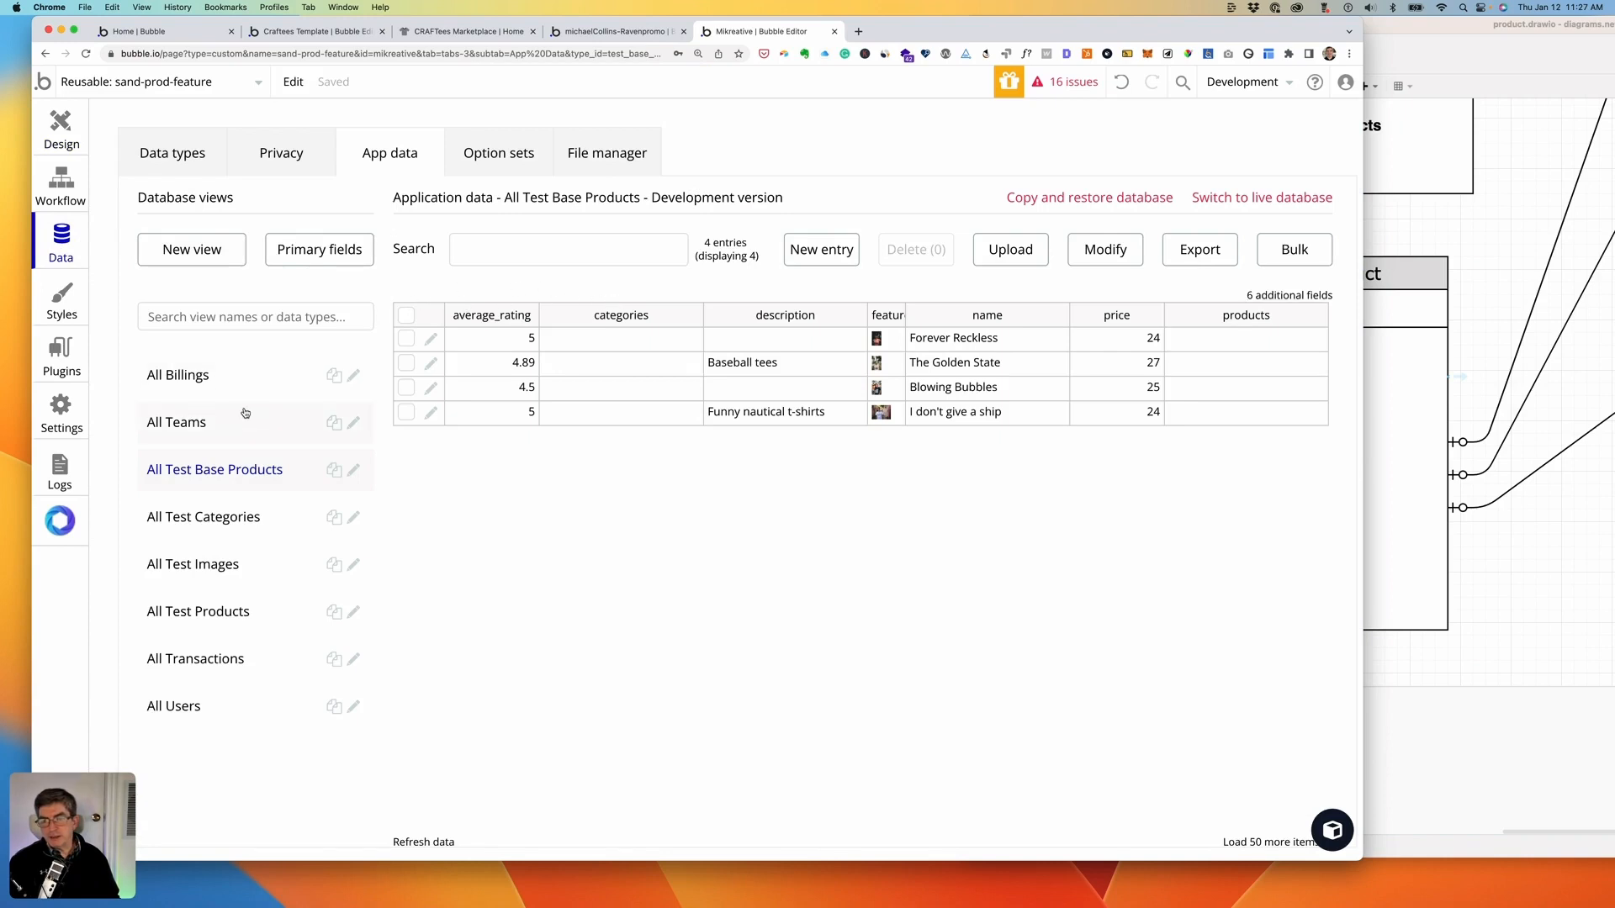
# - Add a yes / no field named 'featured' to the Test Base Product data type
pyautogui.click(163, 153)
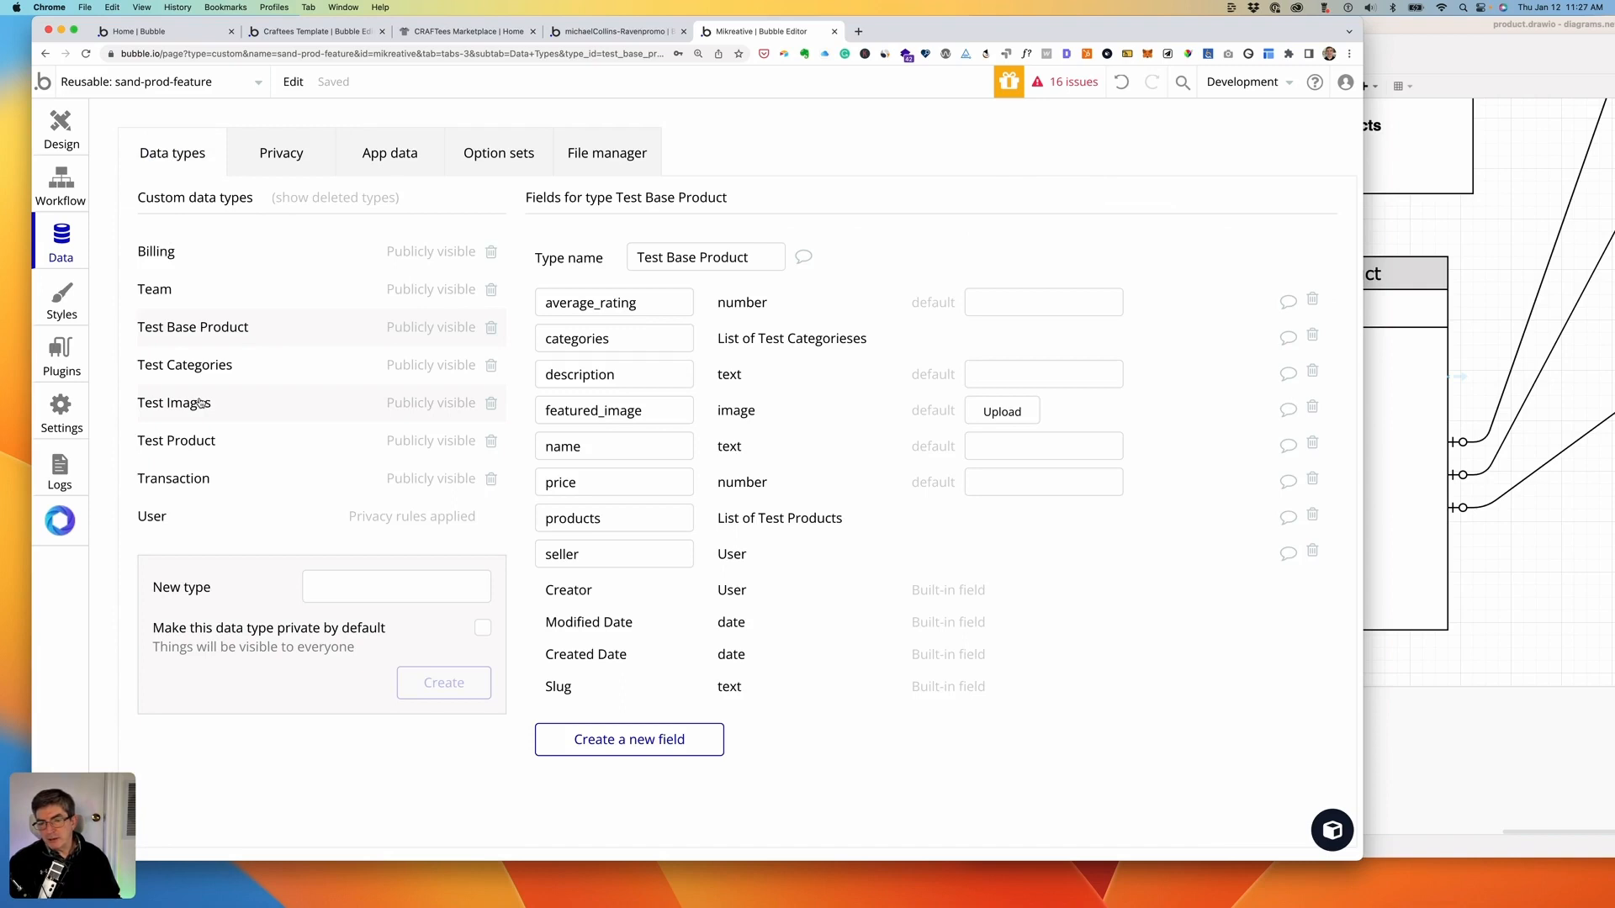
pyautogui.click(642, 745)
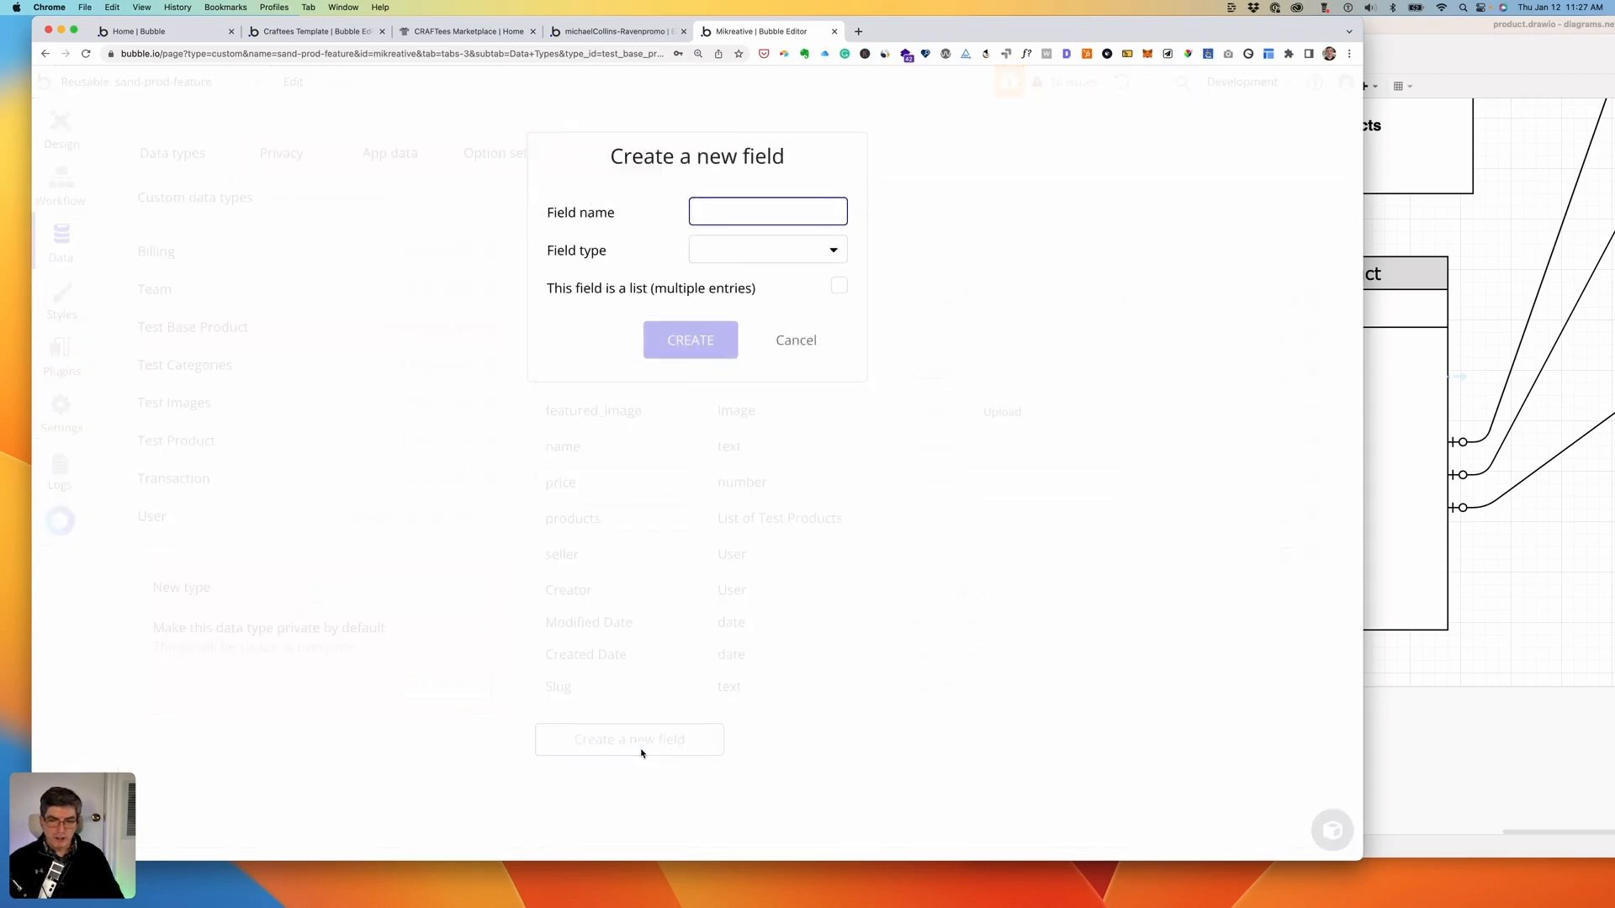
pyautogui.write('featured')
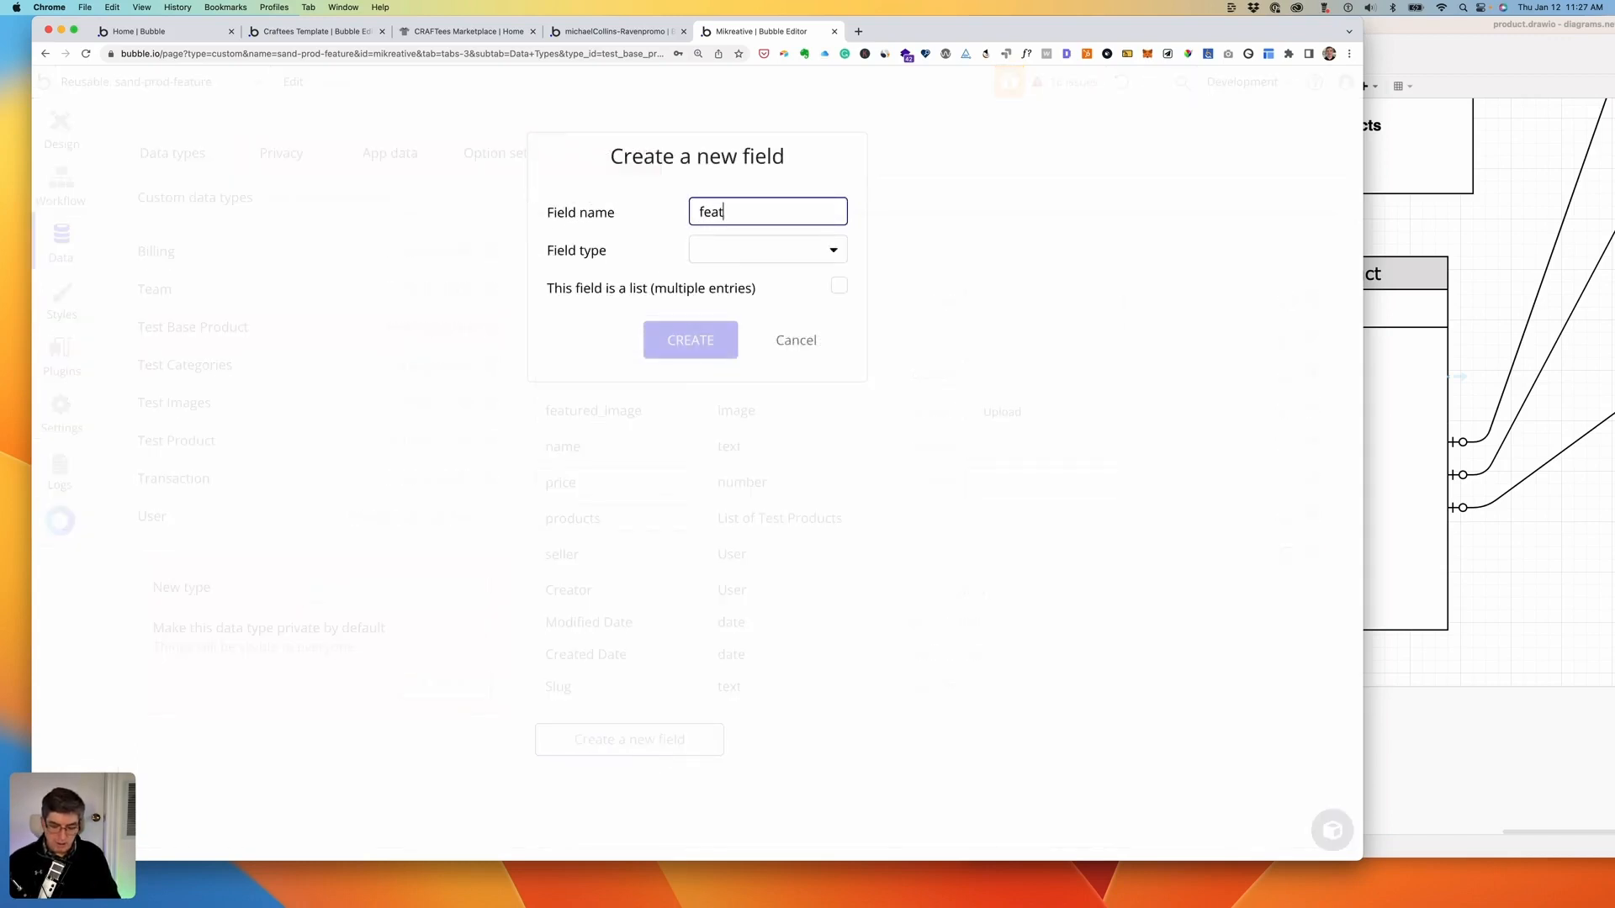
pyautogui.click(780, 255)
pyautogui.click(730, 452)
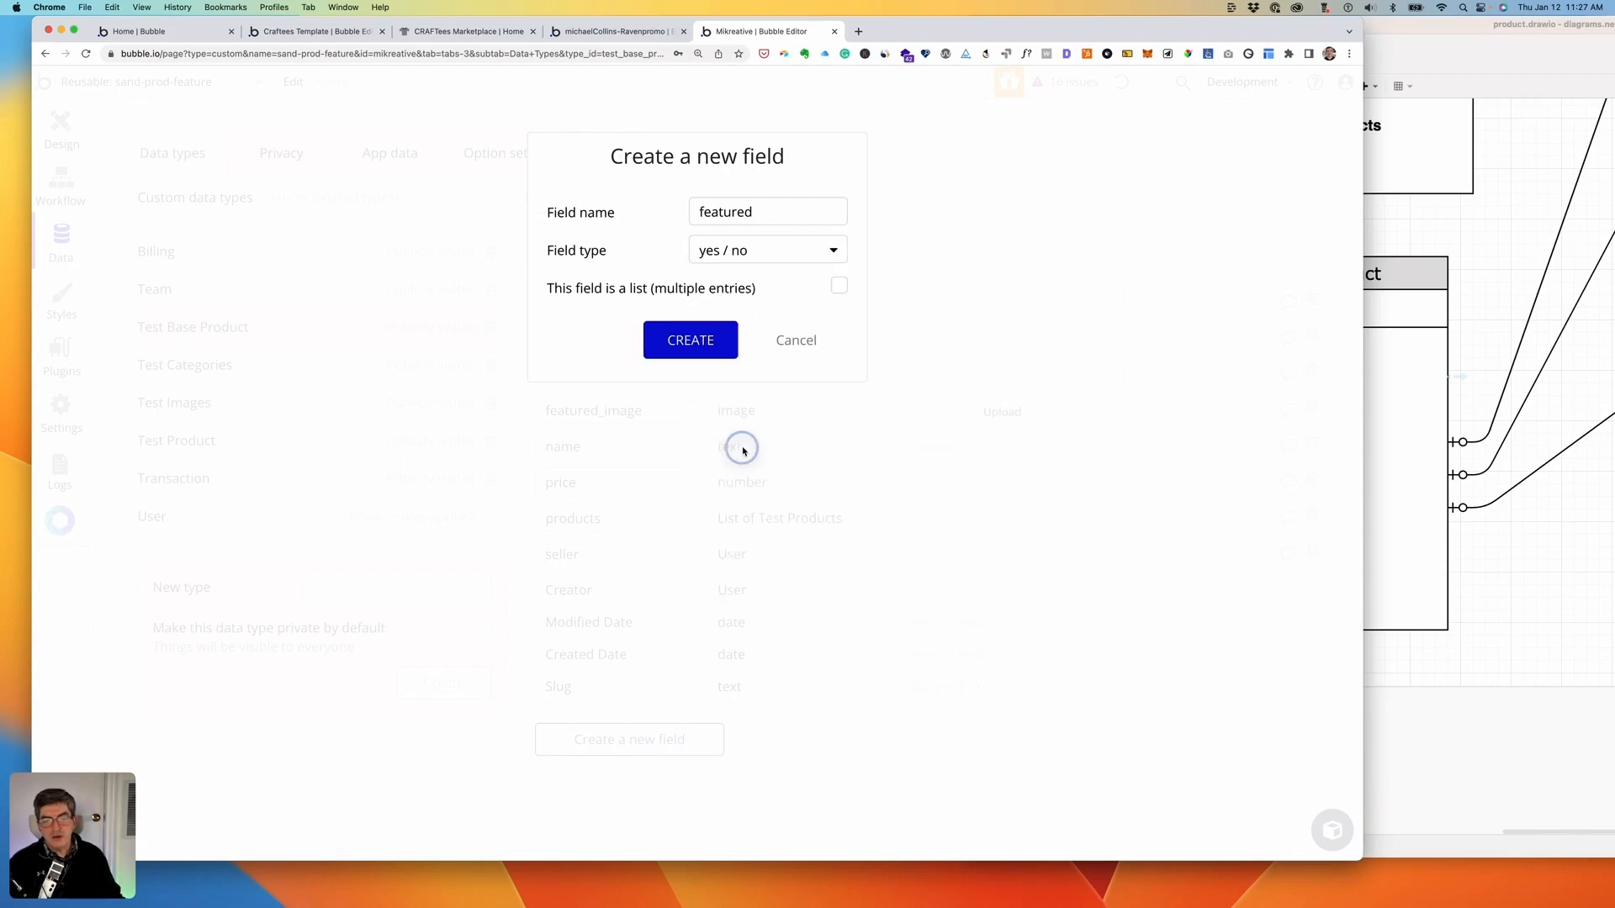
pyautogui.click(689, 350)
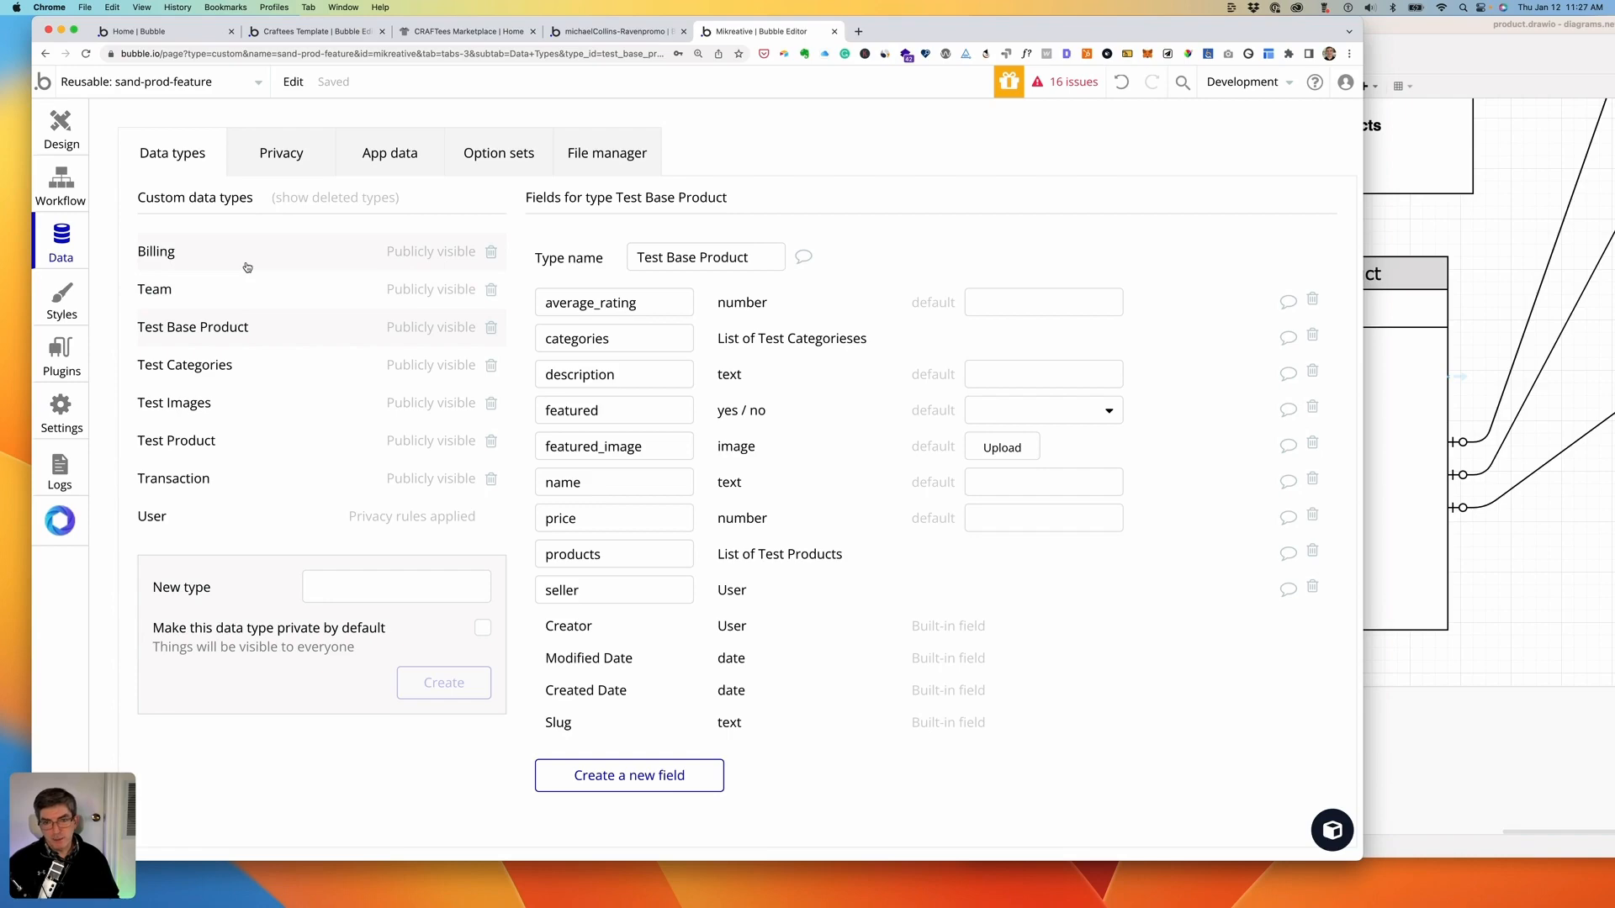
pyautogui.click(61, 126)
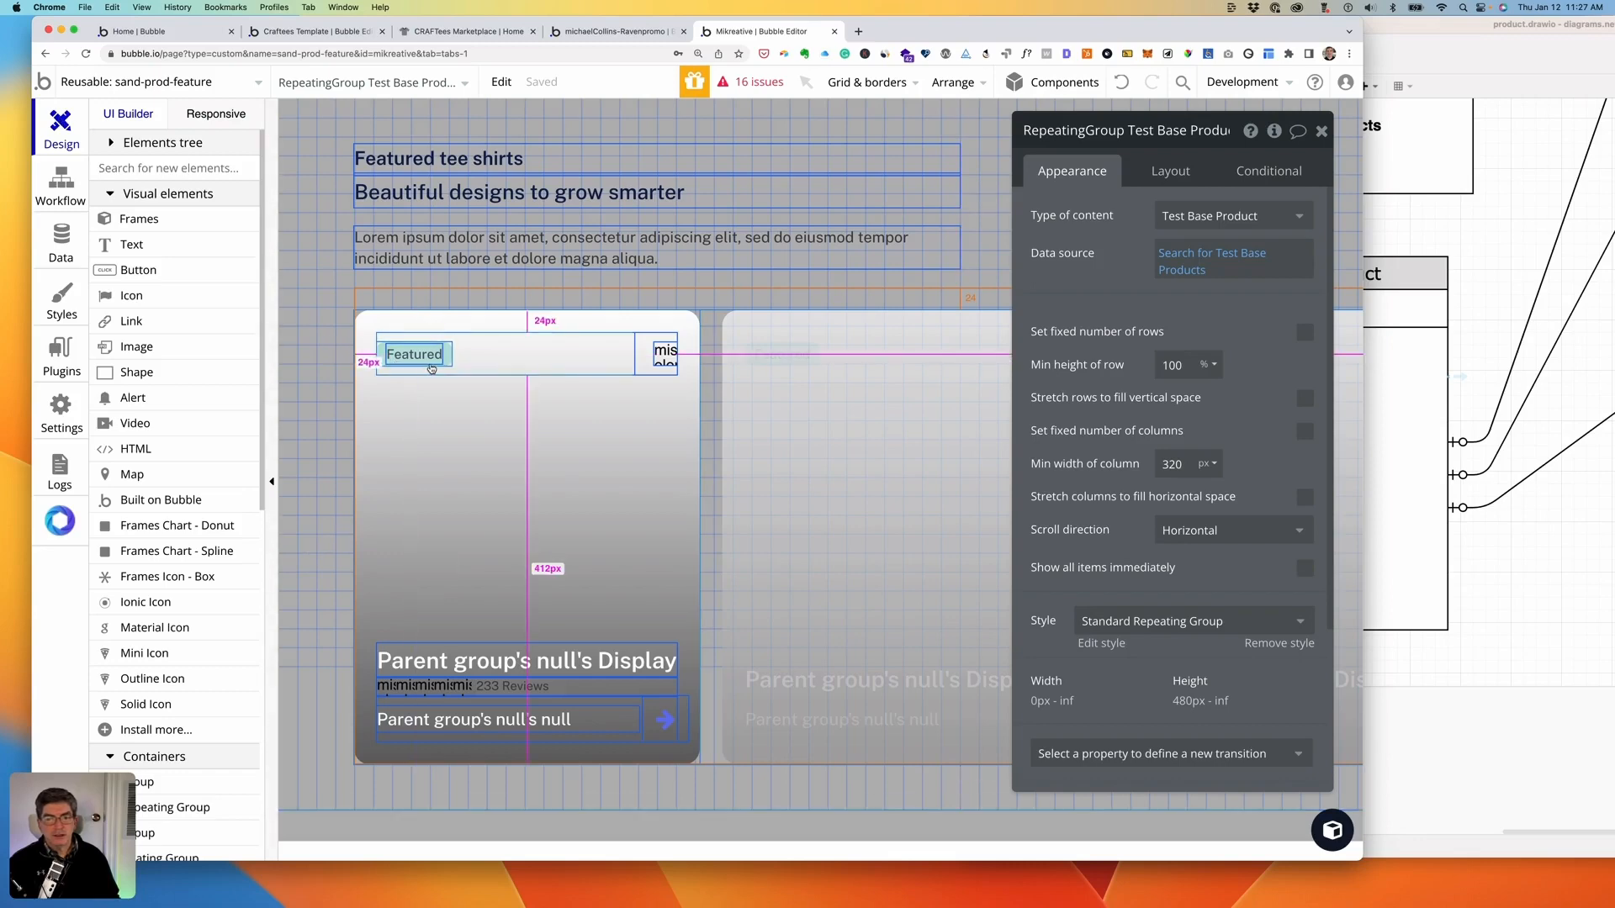
# - Add the constraint featured = "yes" to the repeating group's Test Base Product search
pyautogui.click(1171, 262)
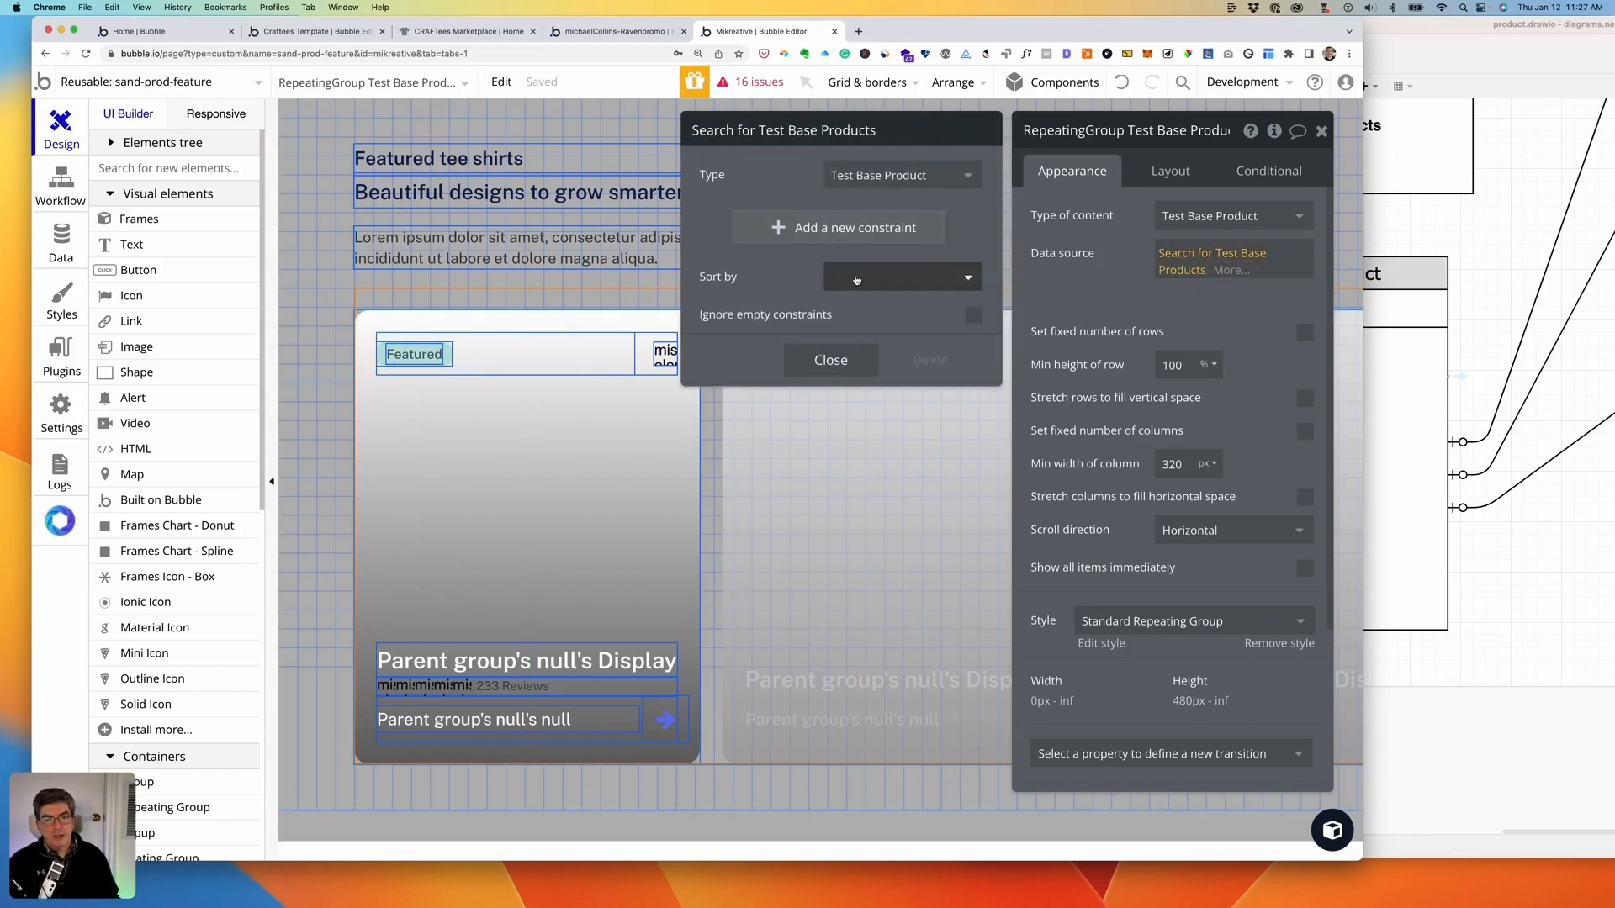
pyautogui.click(857, 279)
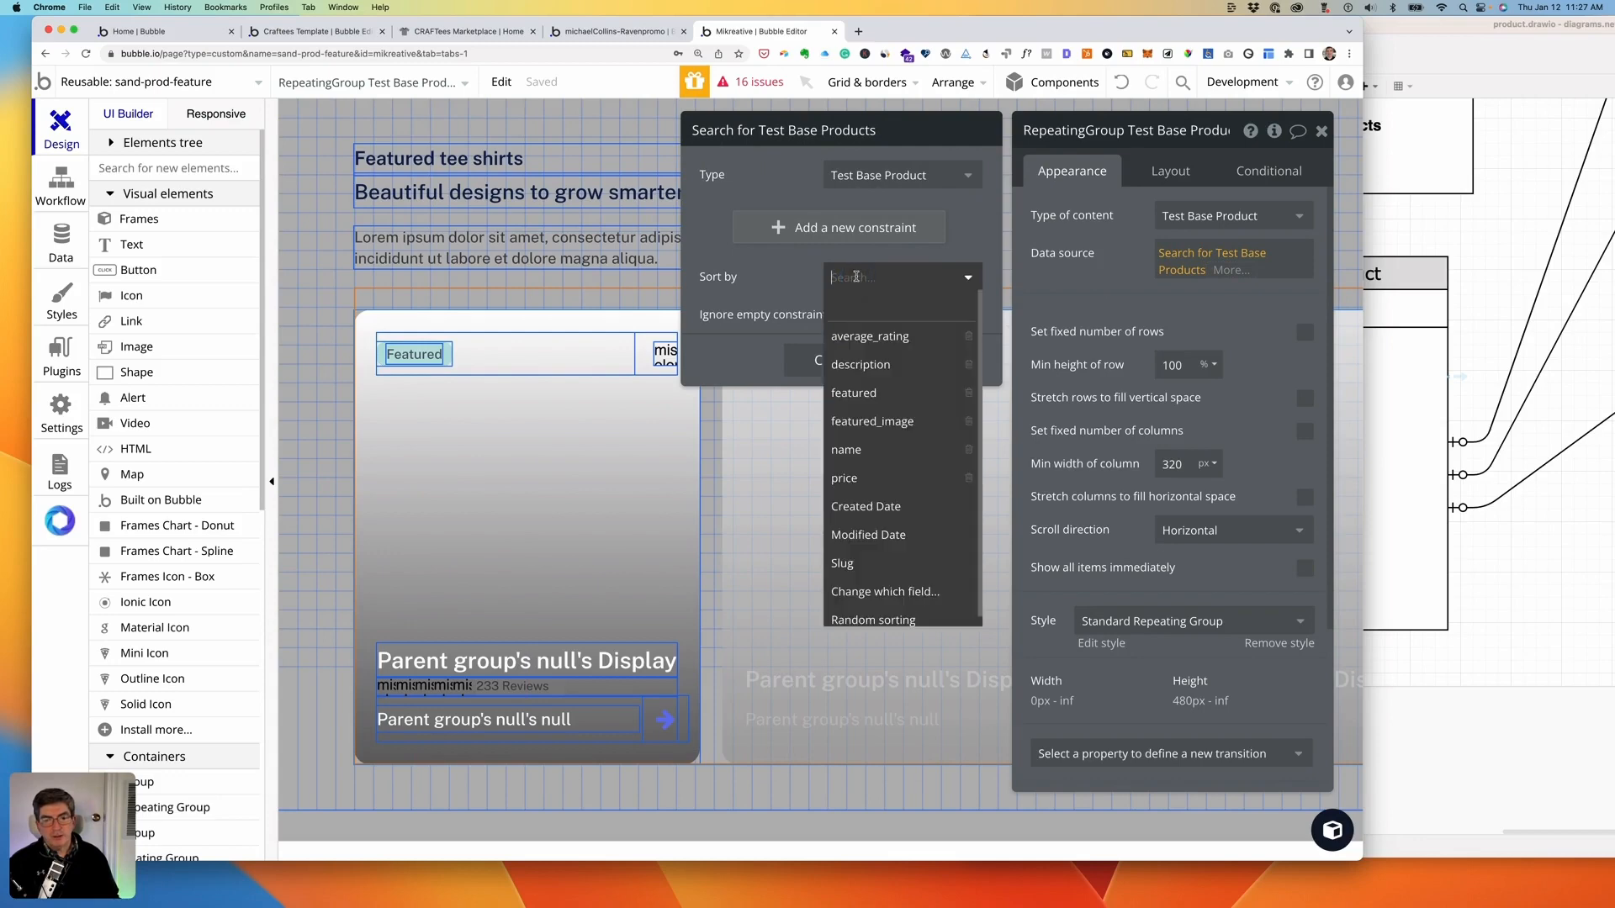
pyautogui.click(778, 227)
pyautogui.click(726, 221)
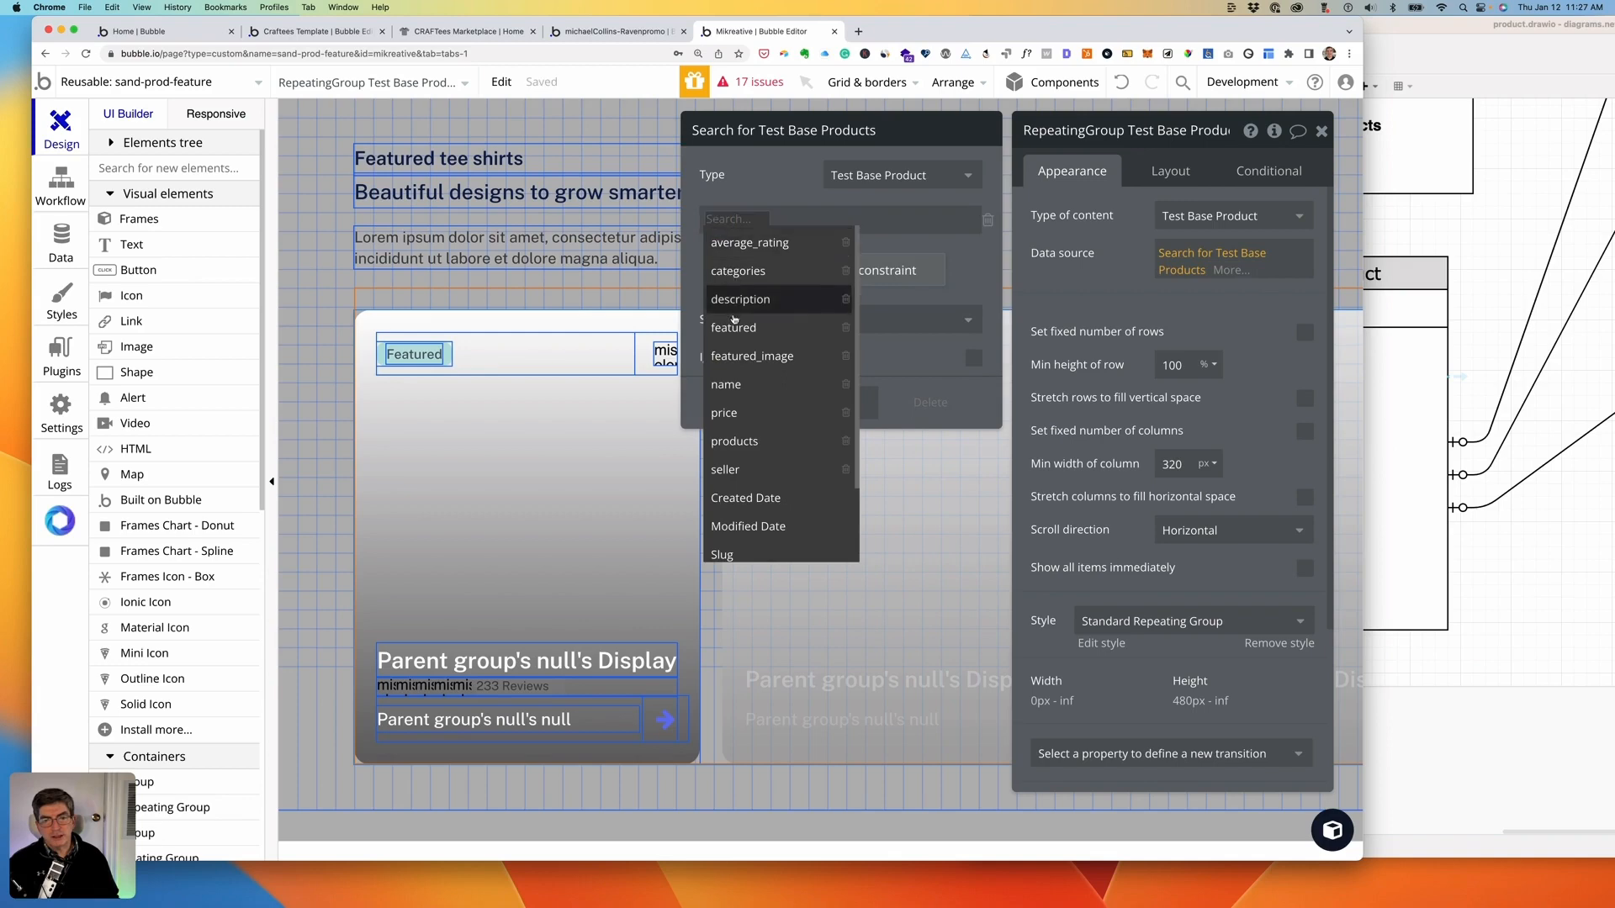
pyautogui.click(774, 324)
pyautogui.click(766, 220)
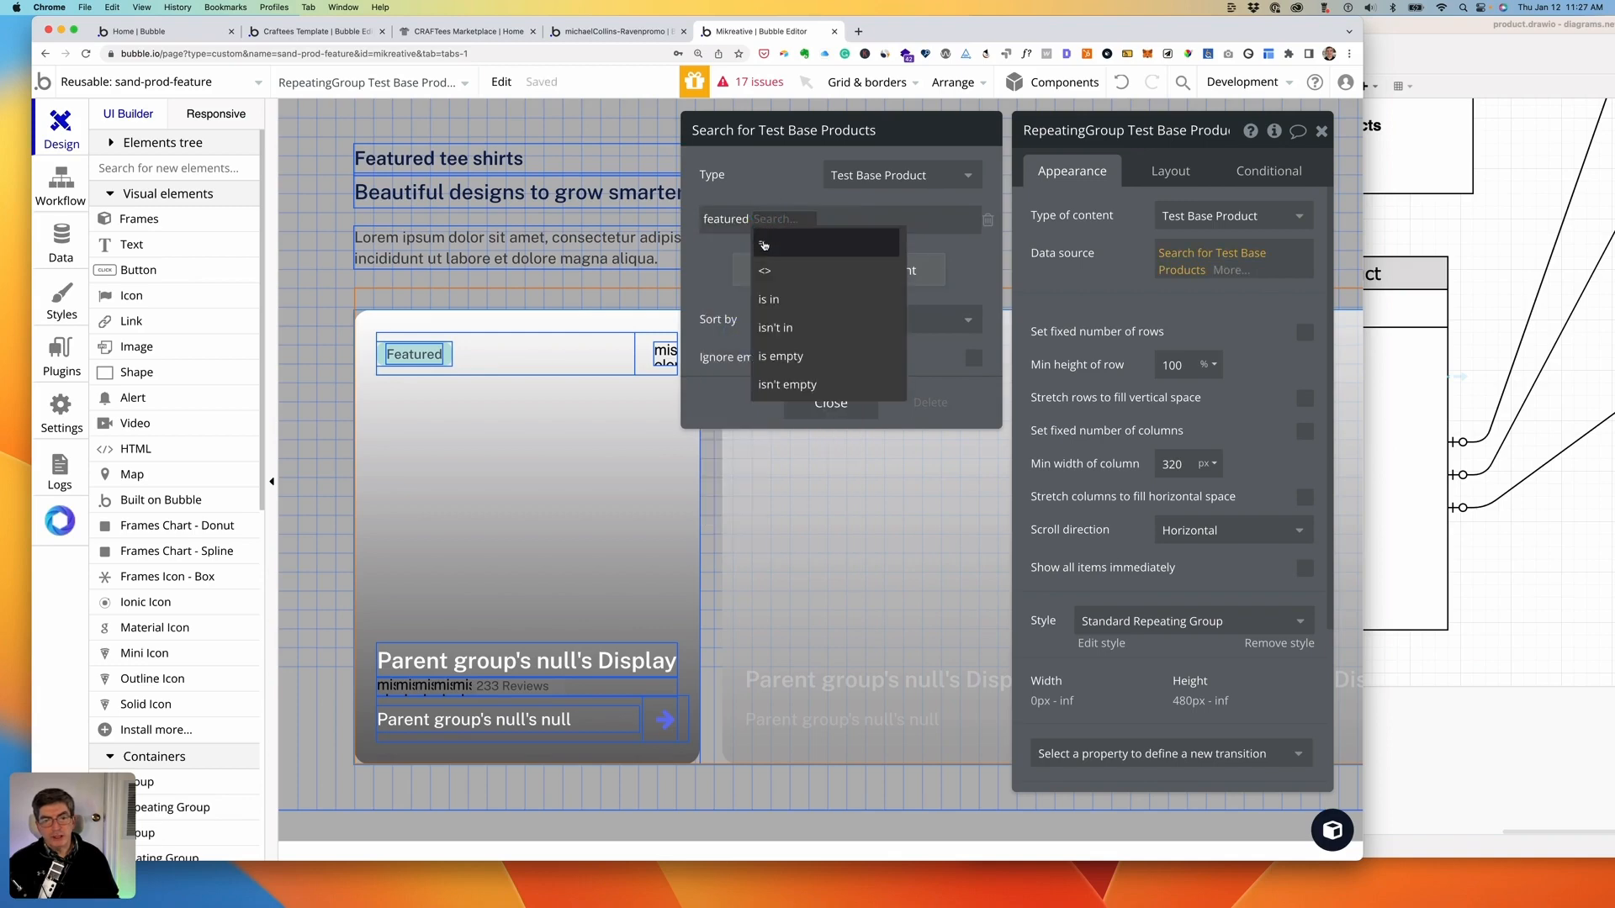
pyautogui.click(764, 244)
pyautogui.click(777, 220)
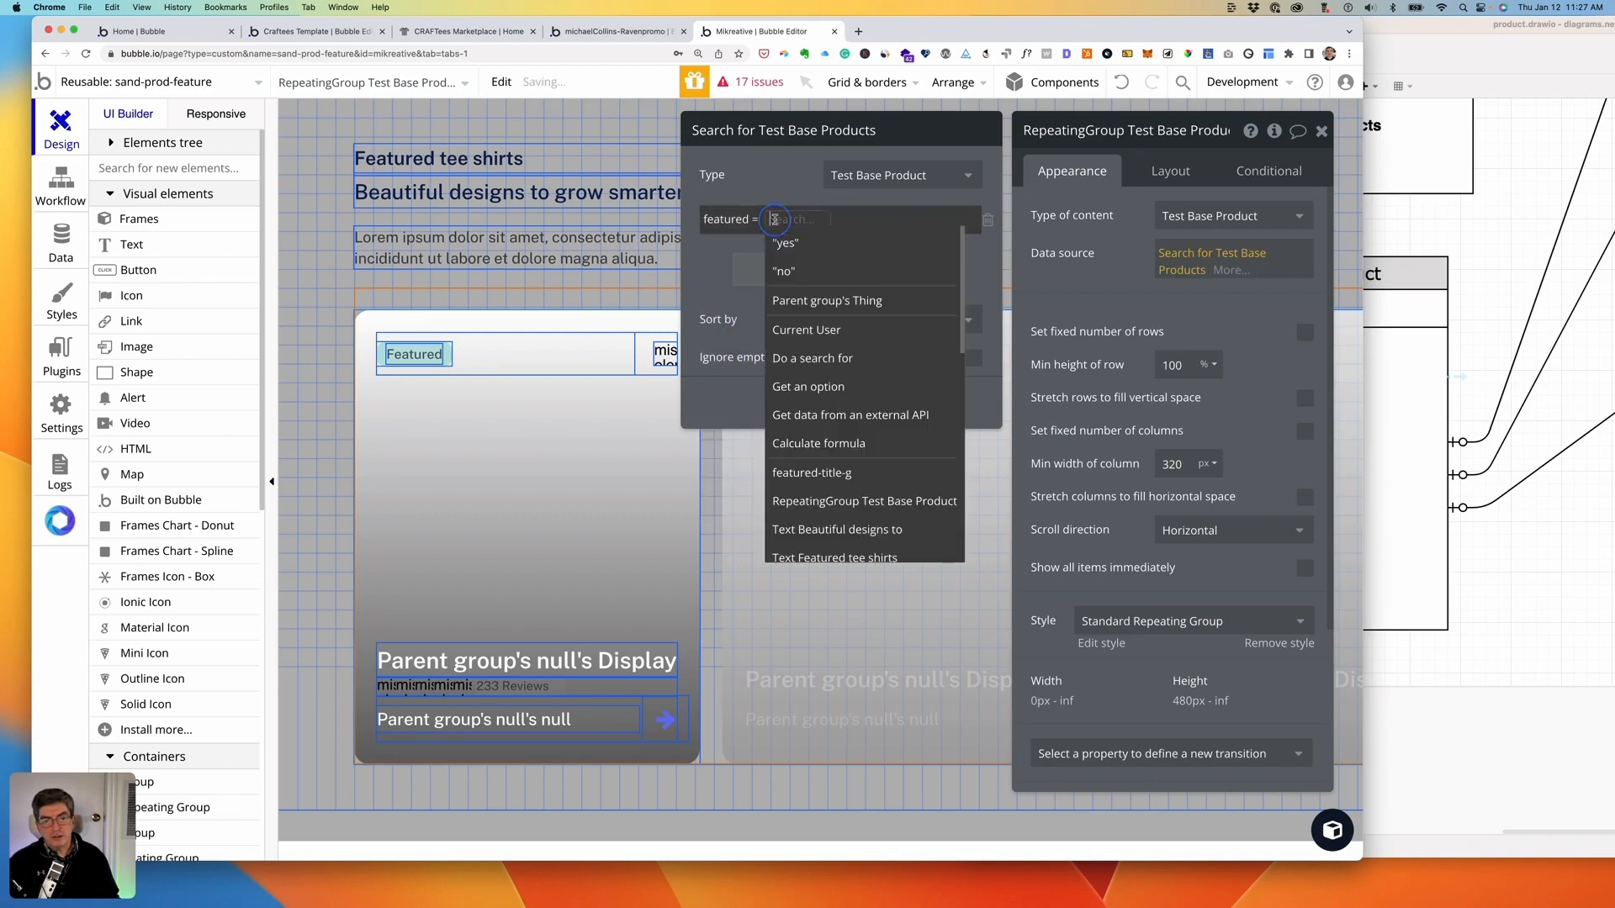
pyautogui.click(786, 247)
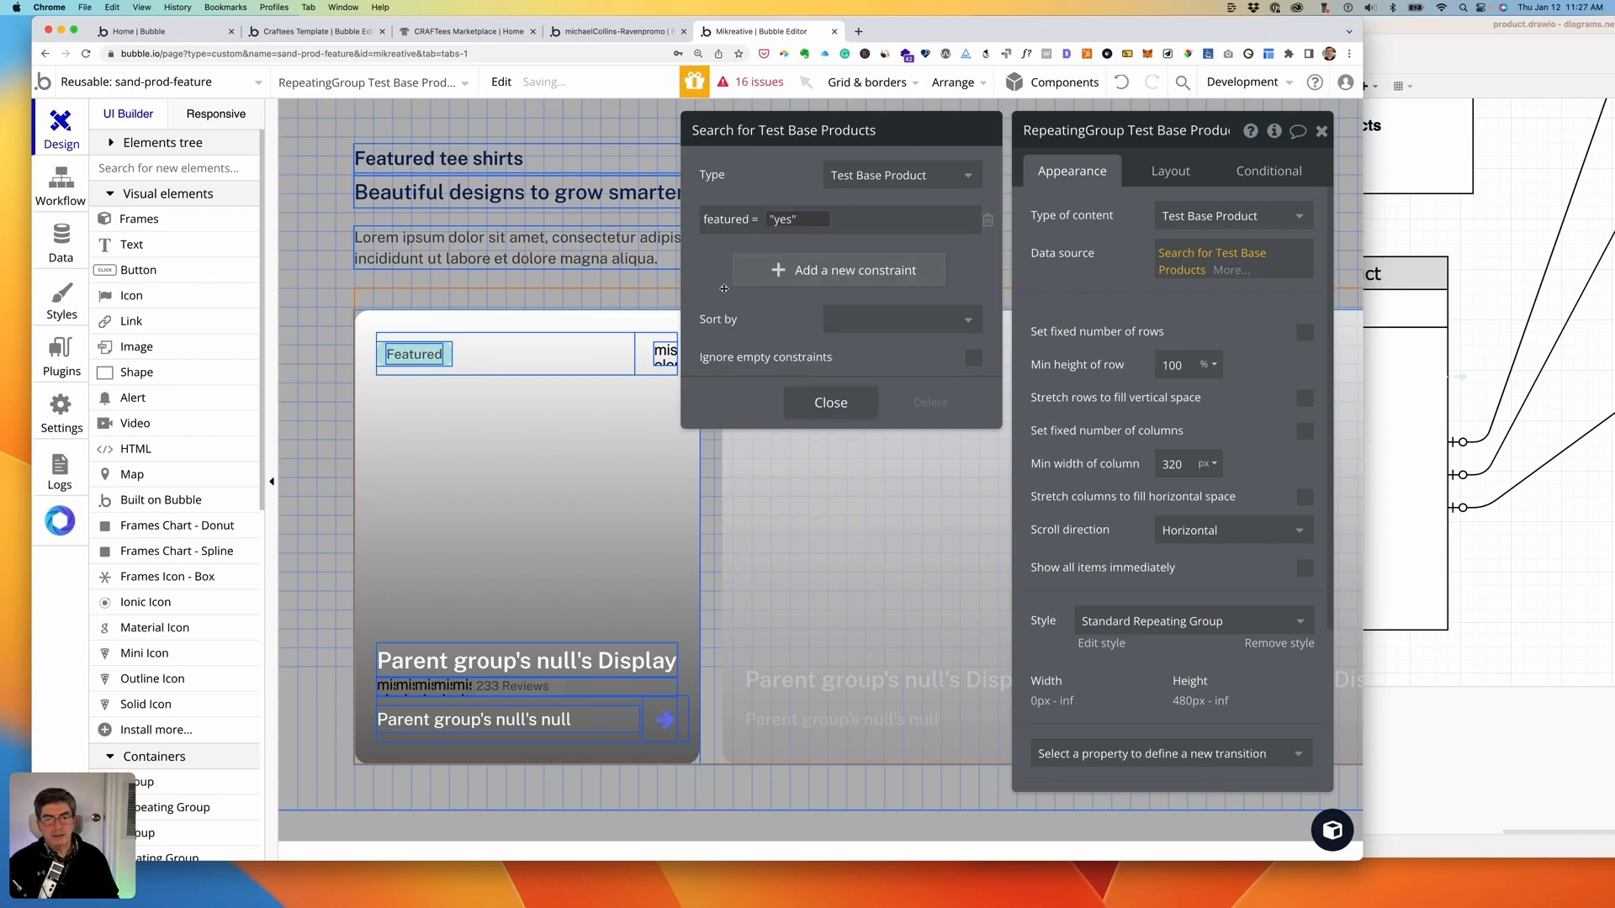
pyautogui.click(829, 401)
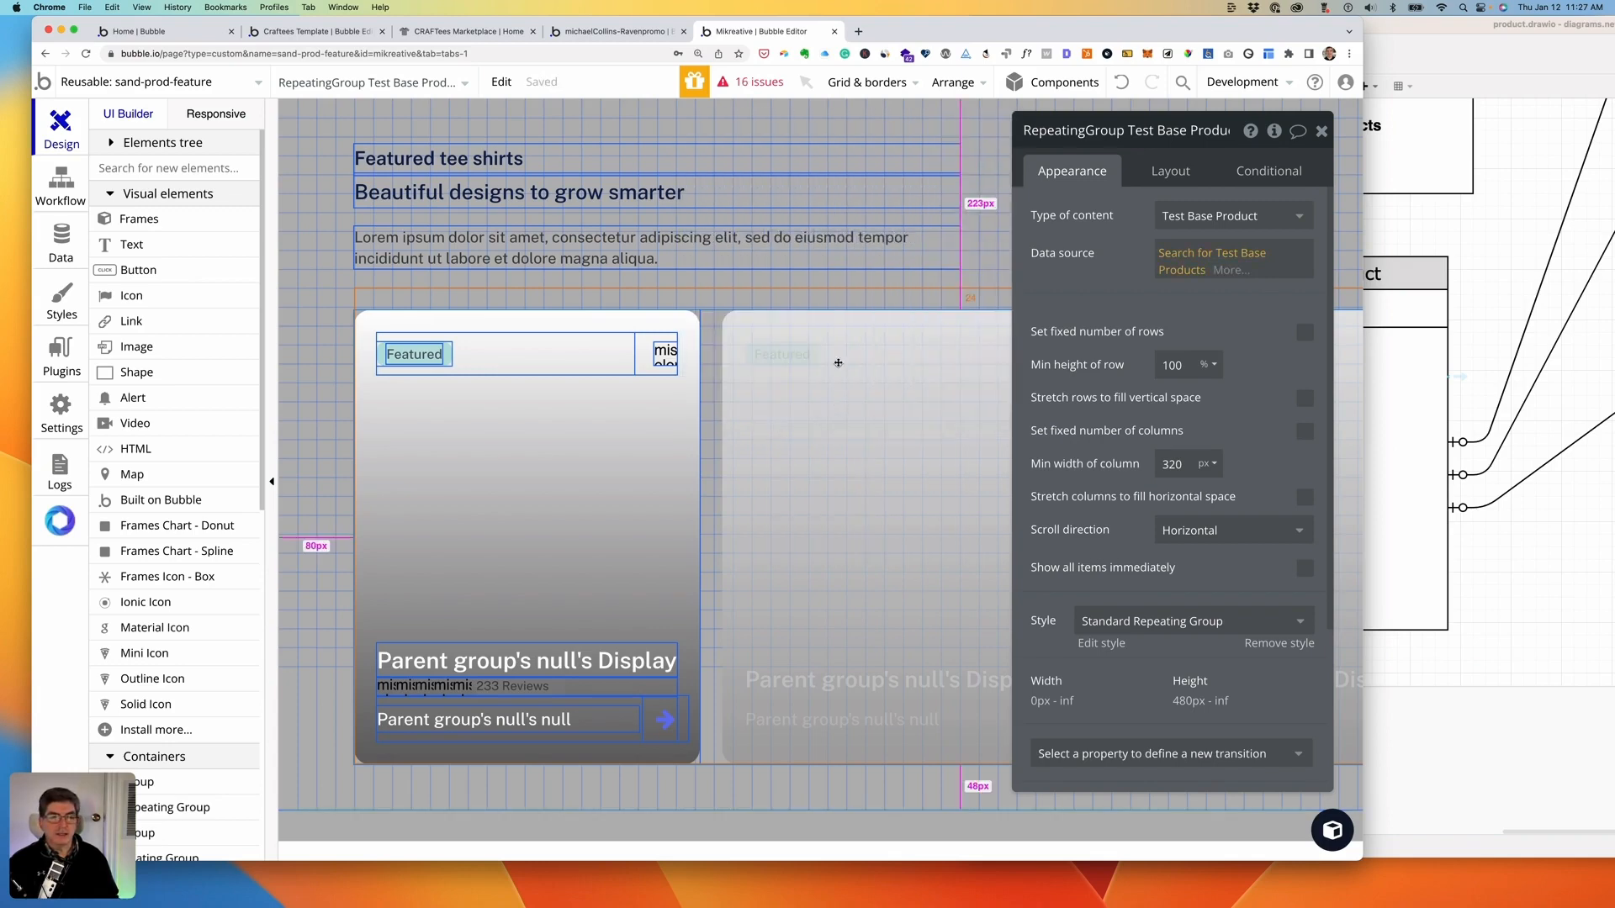
pyautogui.click(60, 244)
# - Set featured to yes on the I don't give a ship product and save it
pyautogui.click(418, 156)
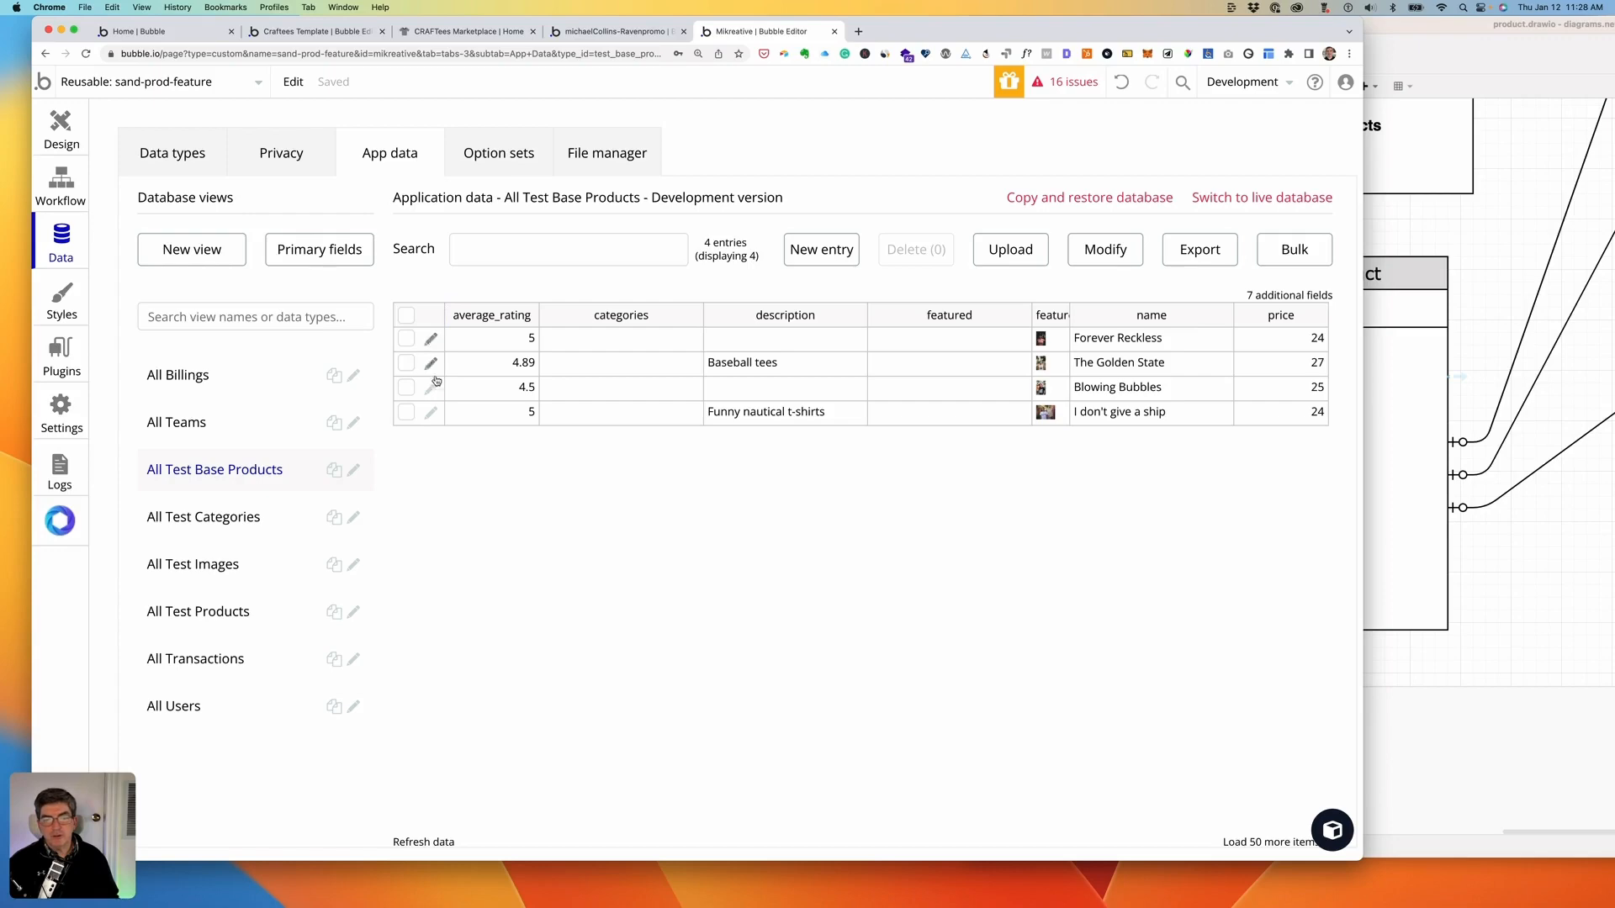
pyautogui.click(431, 414)
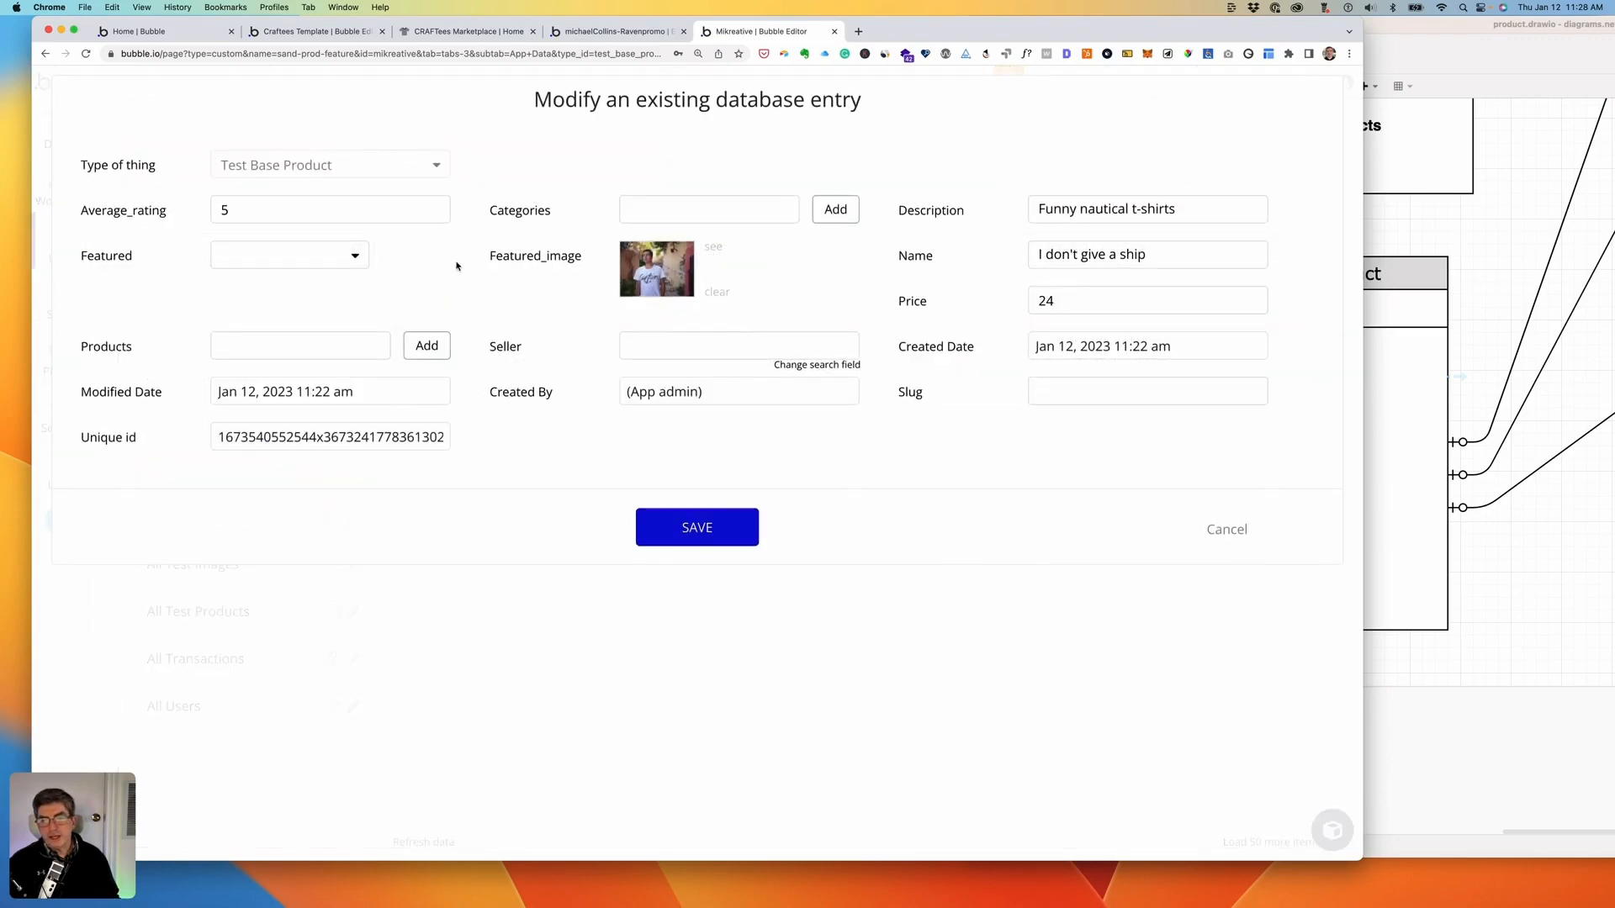
pyautogui.click(336, 255)
pyautogui.click(320, 281)
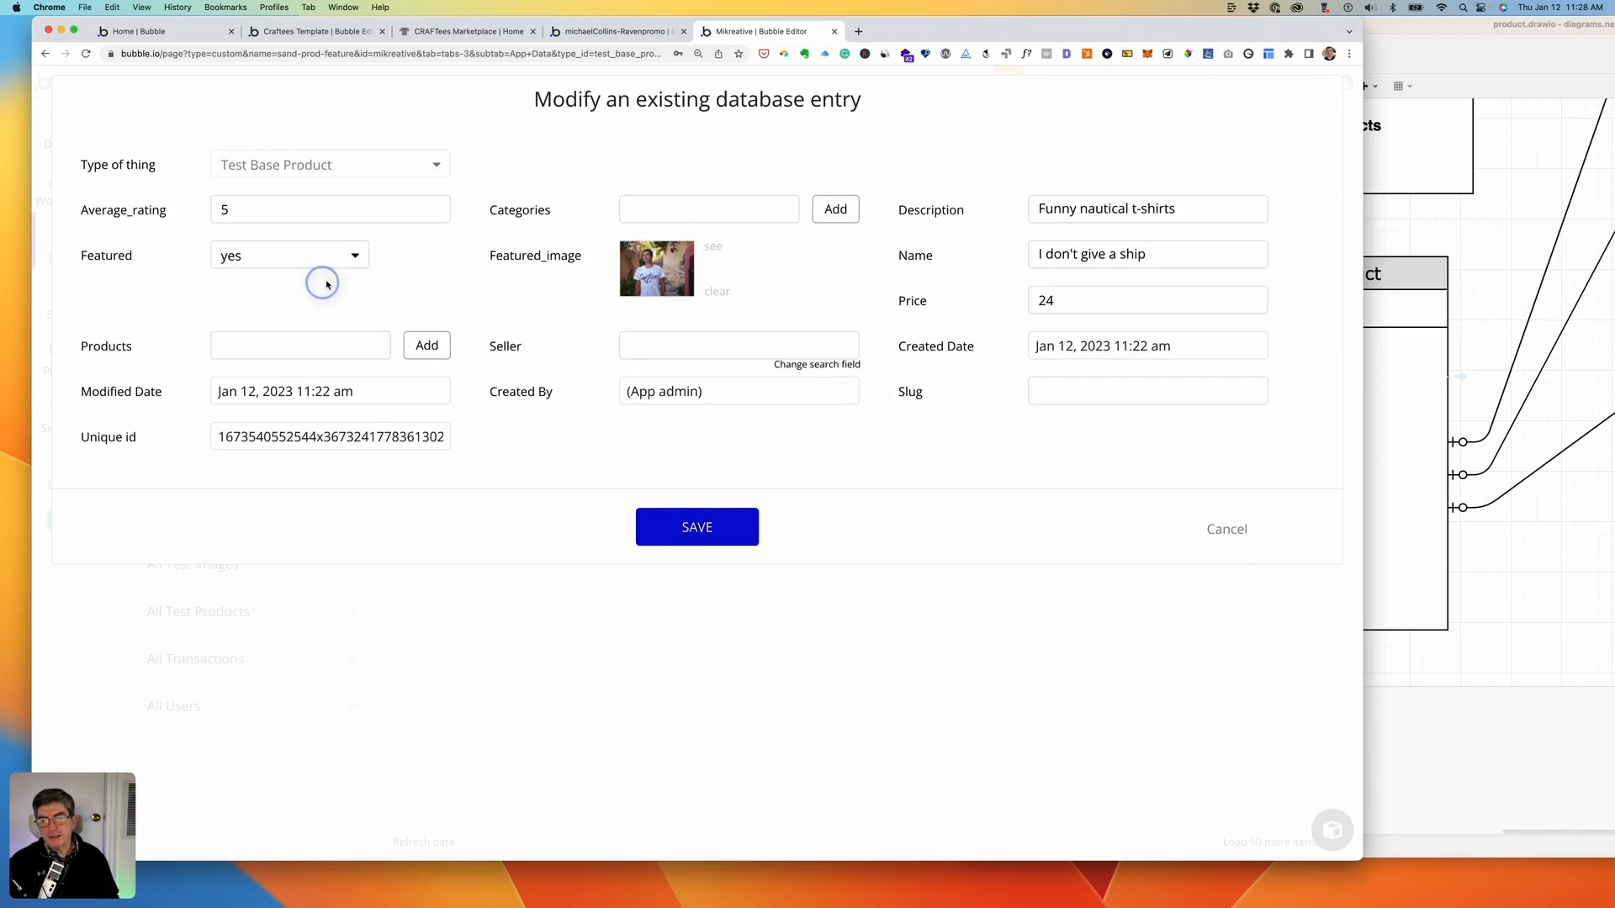
pyautogui.click(697, 516)
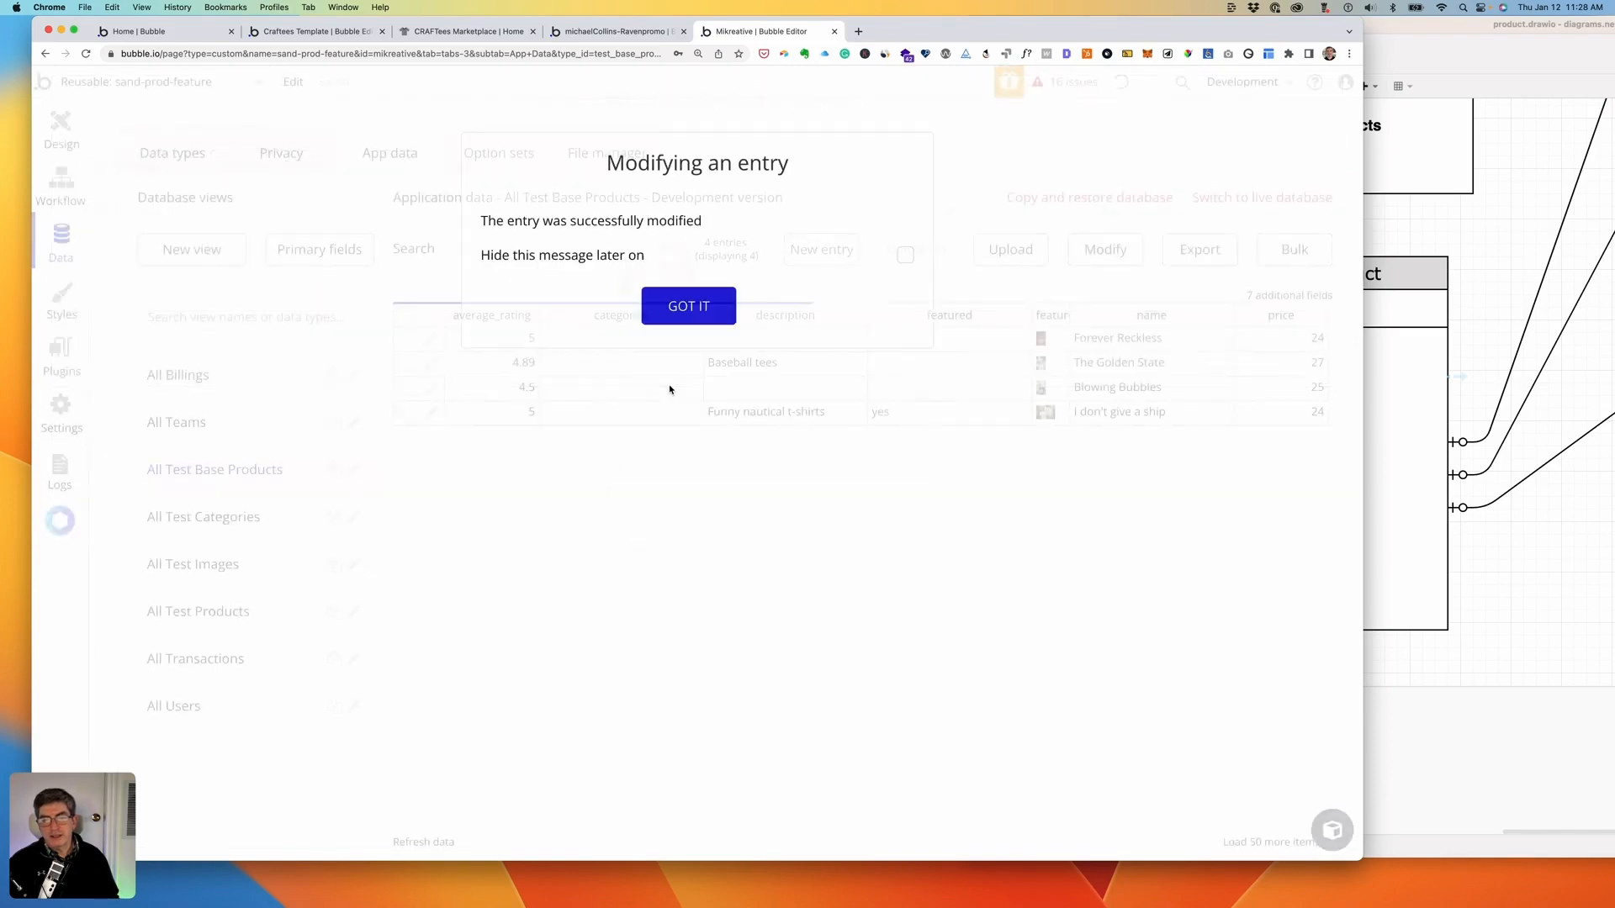
pyautogui.click(905, 257)
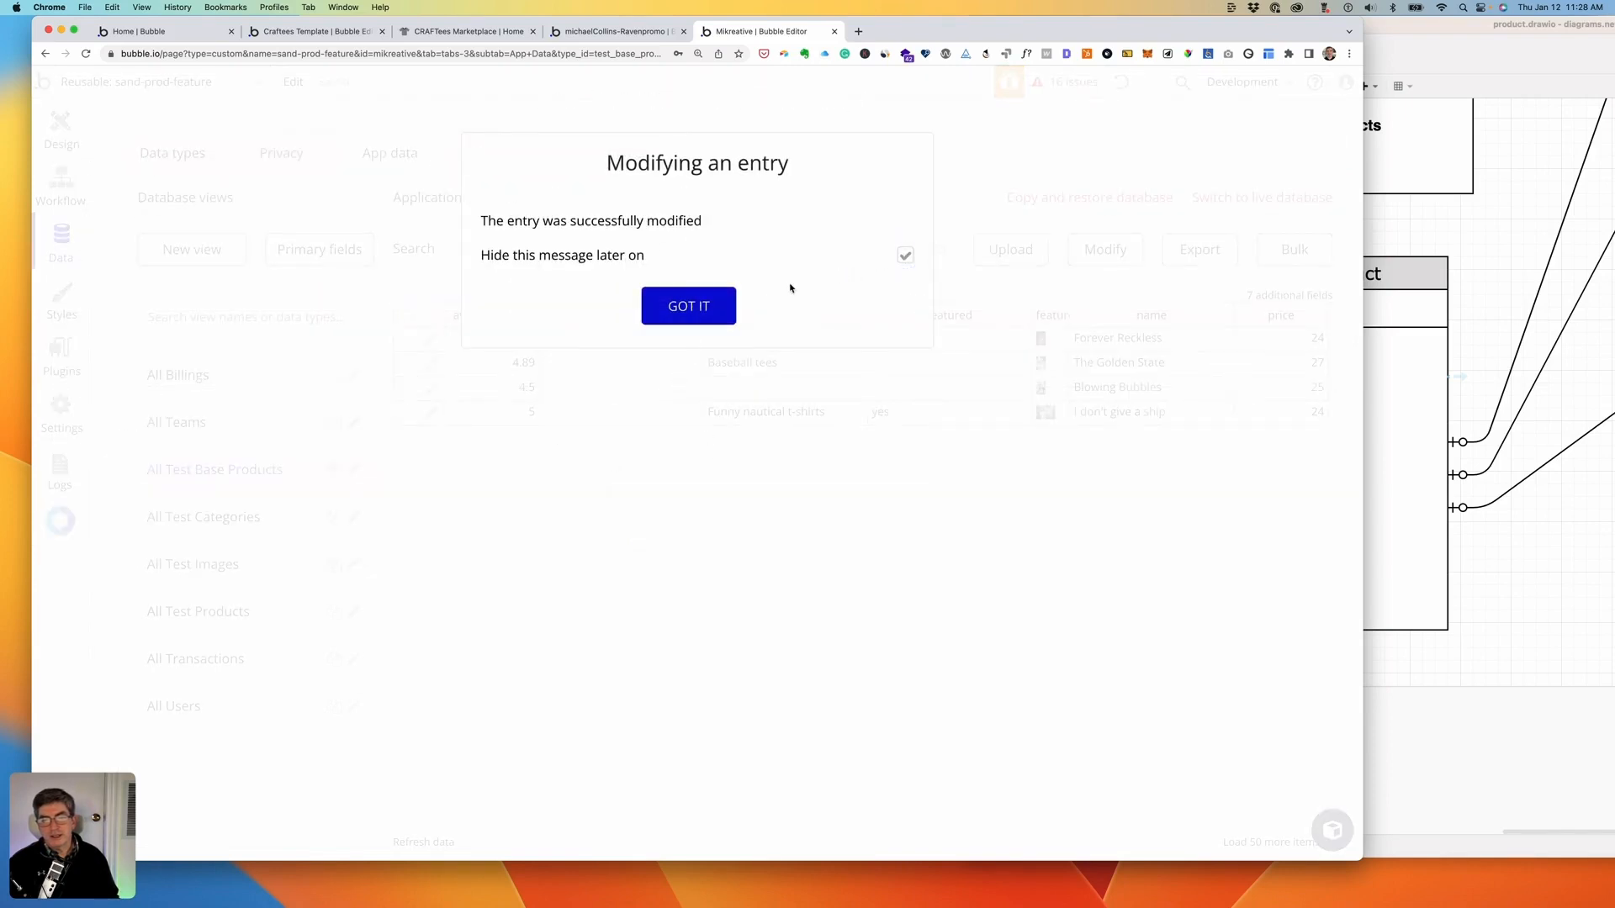
pyautogui.click(688, 303)
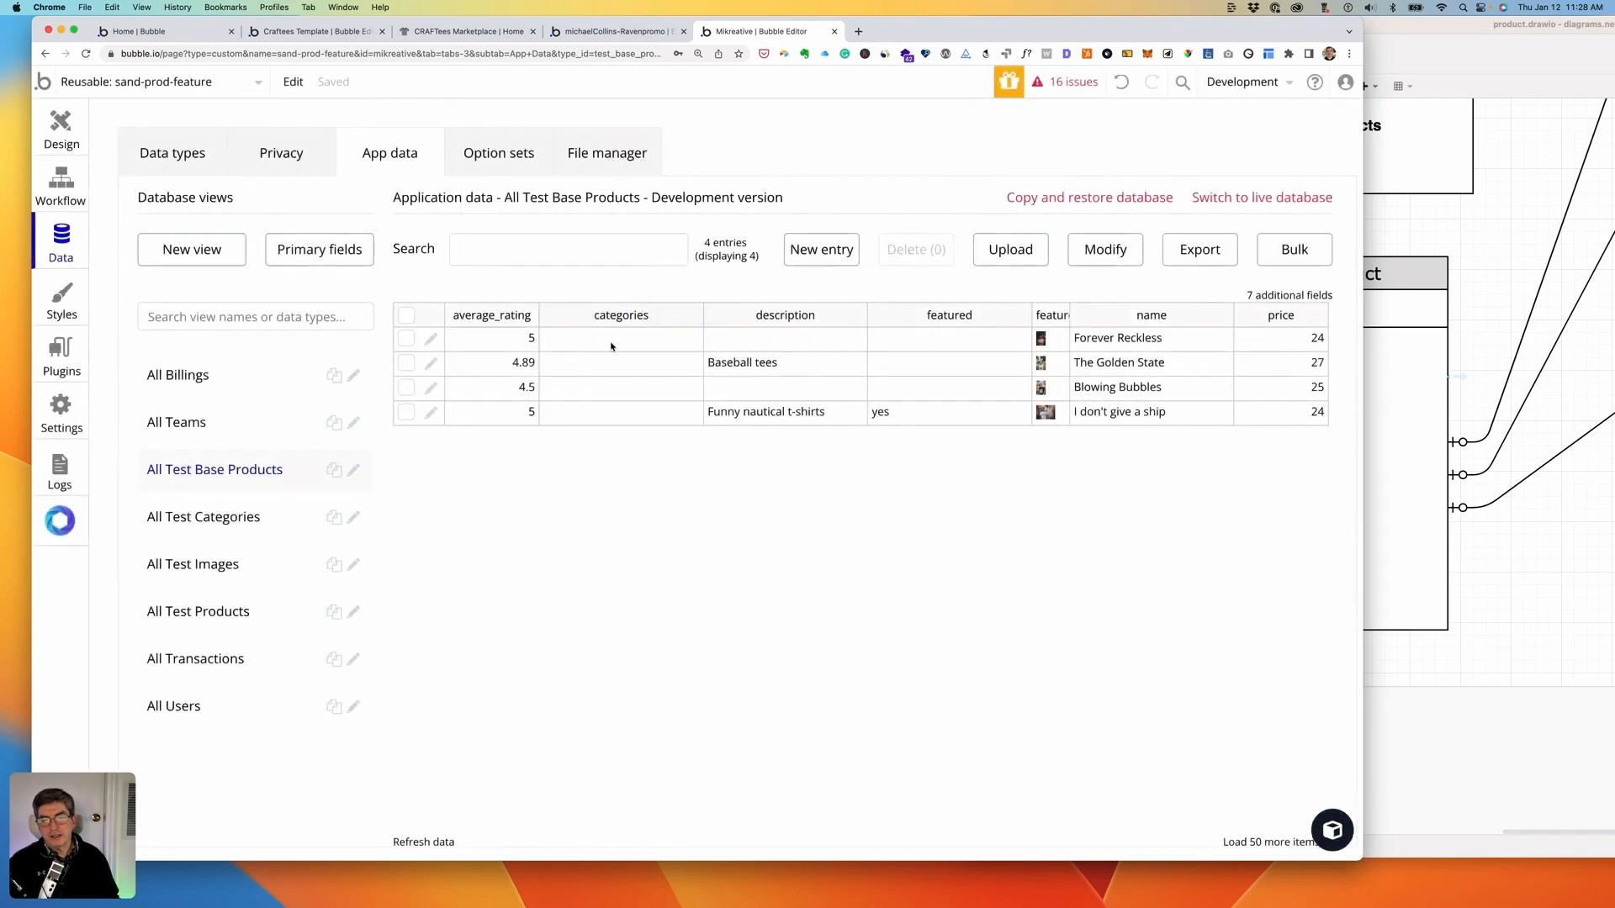
# - Set featured to yes on Blowing Bubbles and The Golden State, saving each
pyautogui.click(431, 389)
pyautogui.click(346, 254)
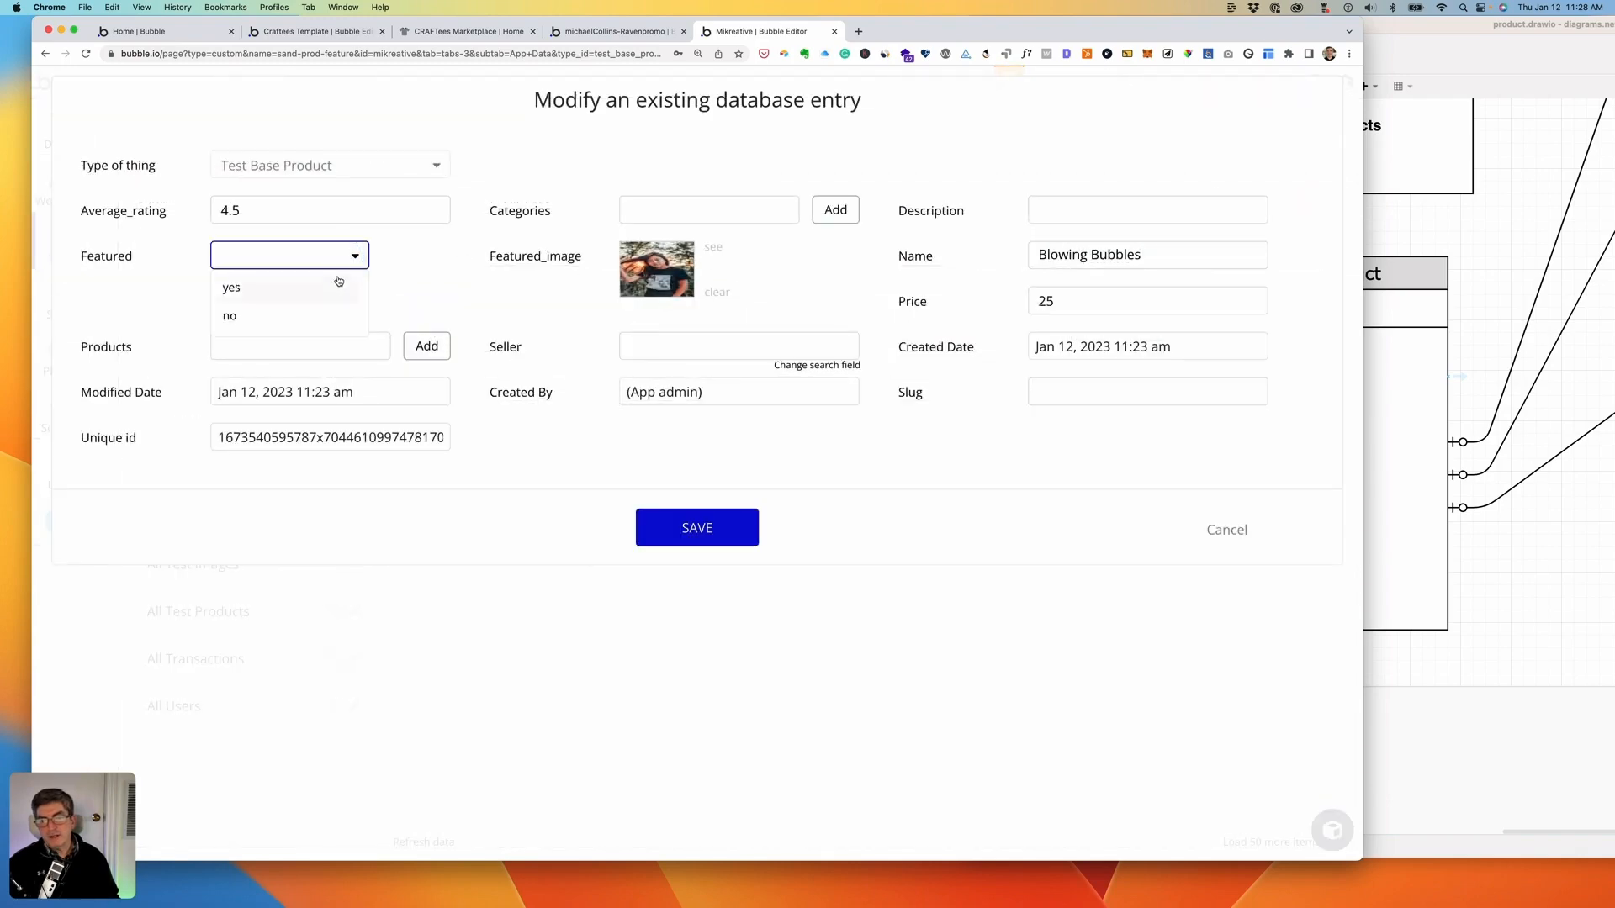
pyautogui.click(339, 286)
pyautogui.click(687, 526)
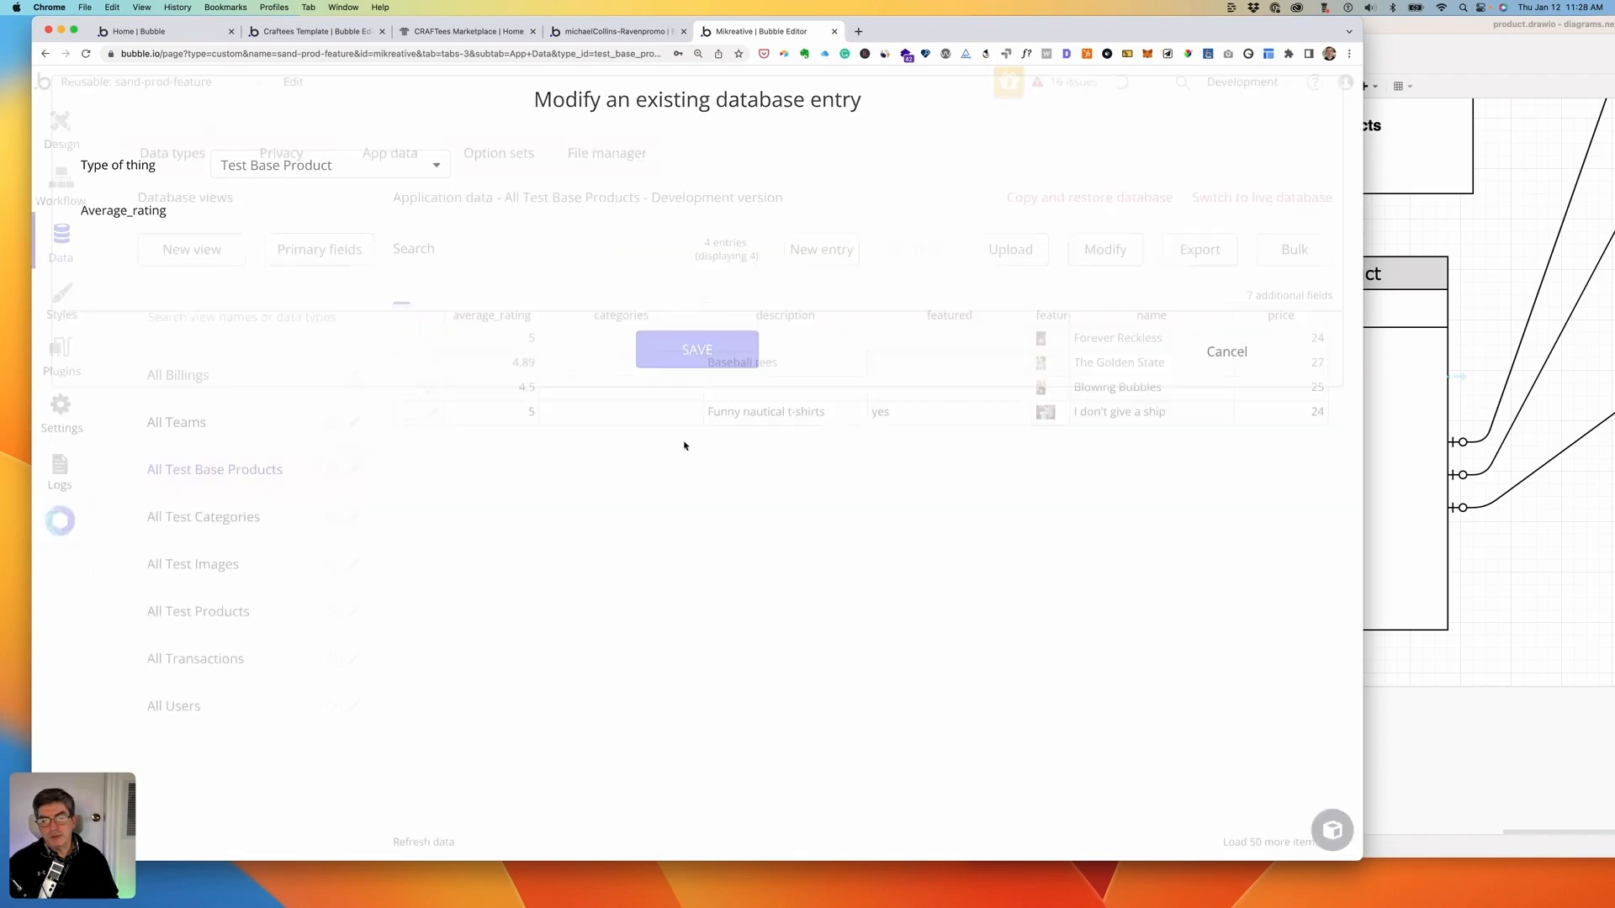
pyautogui.click(429, 363)
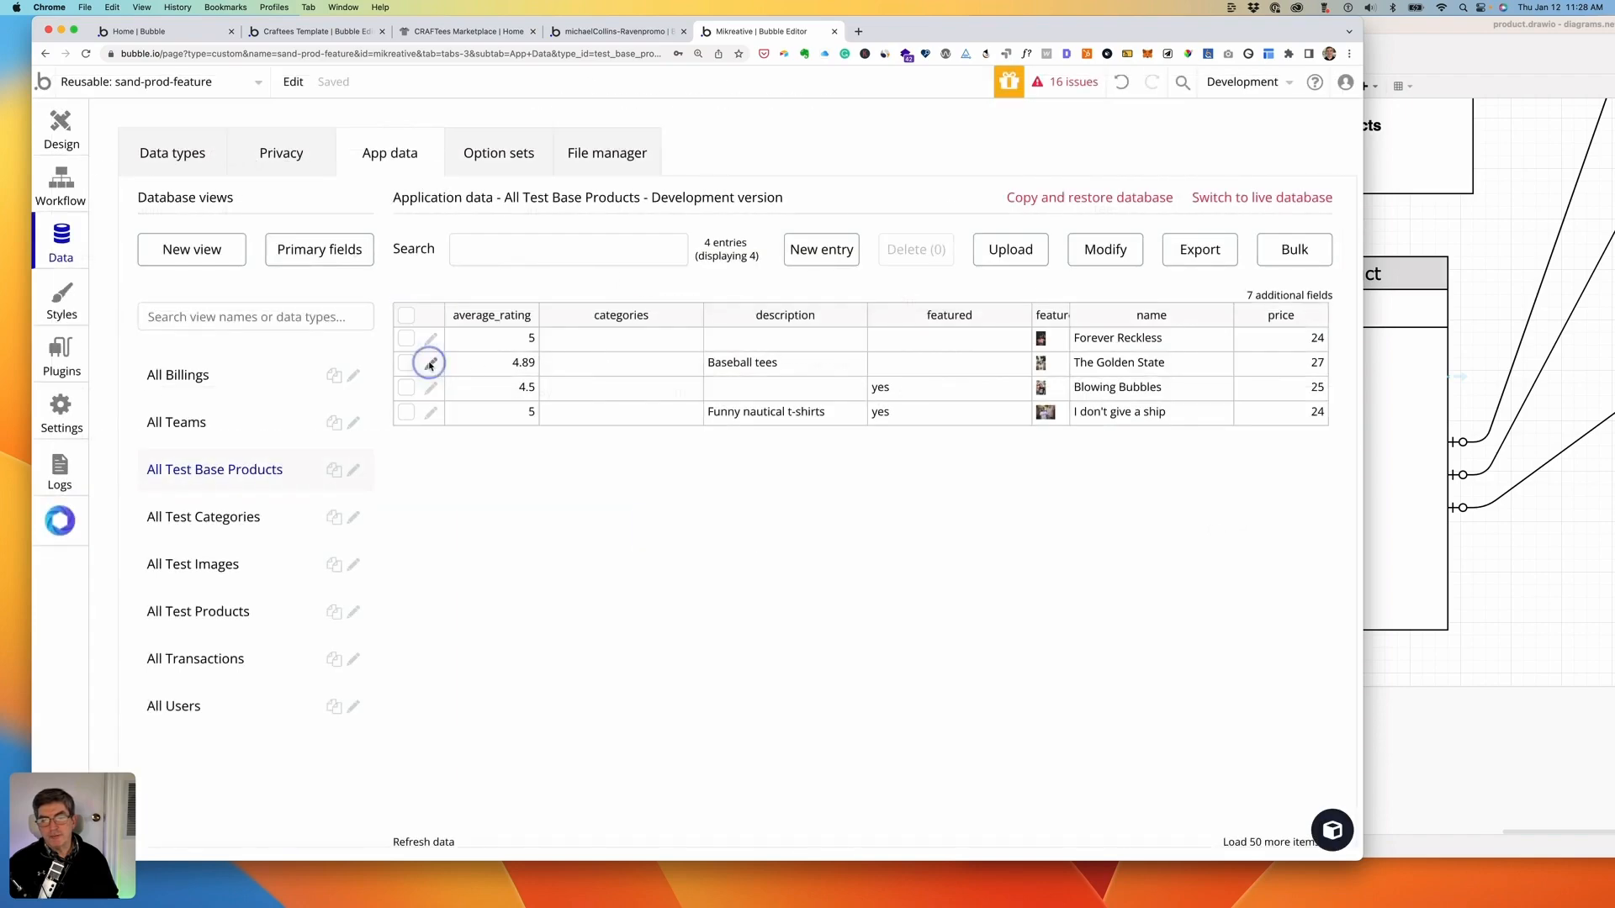
pyautogui.click(317, 256)
pyautogui.click(313, 285)
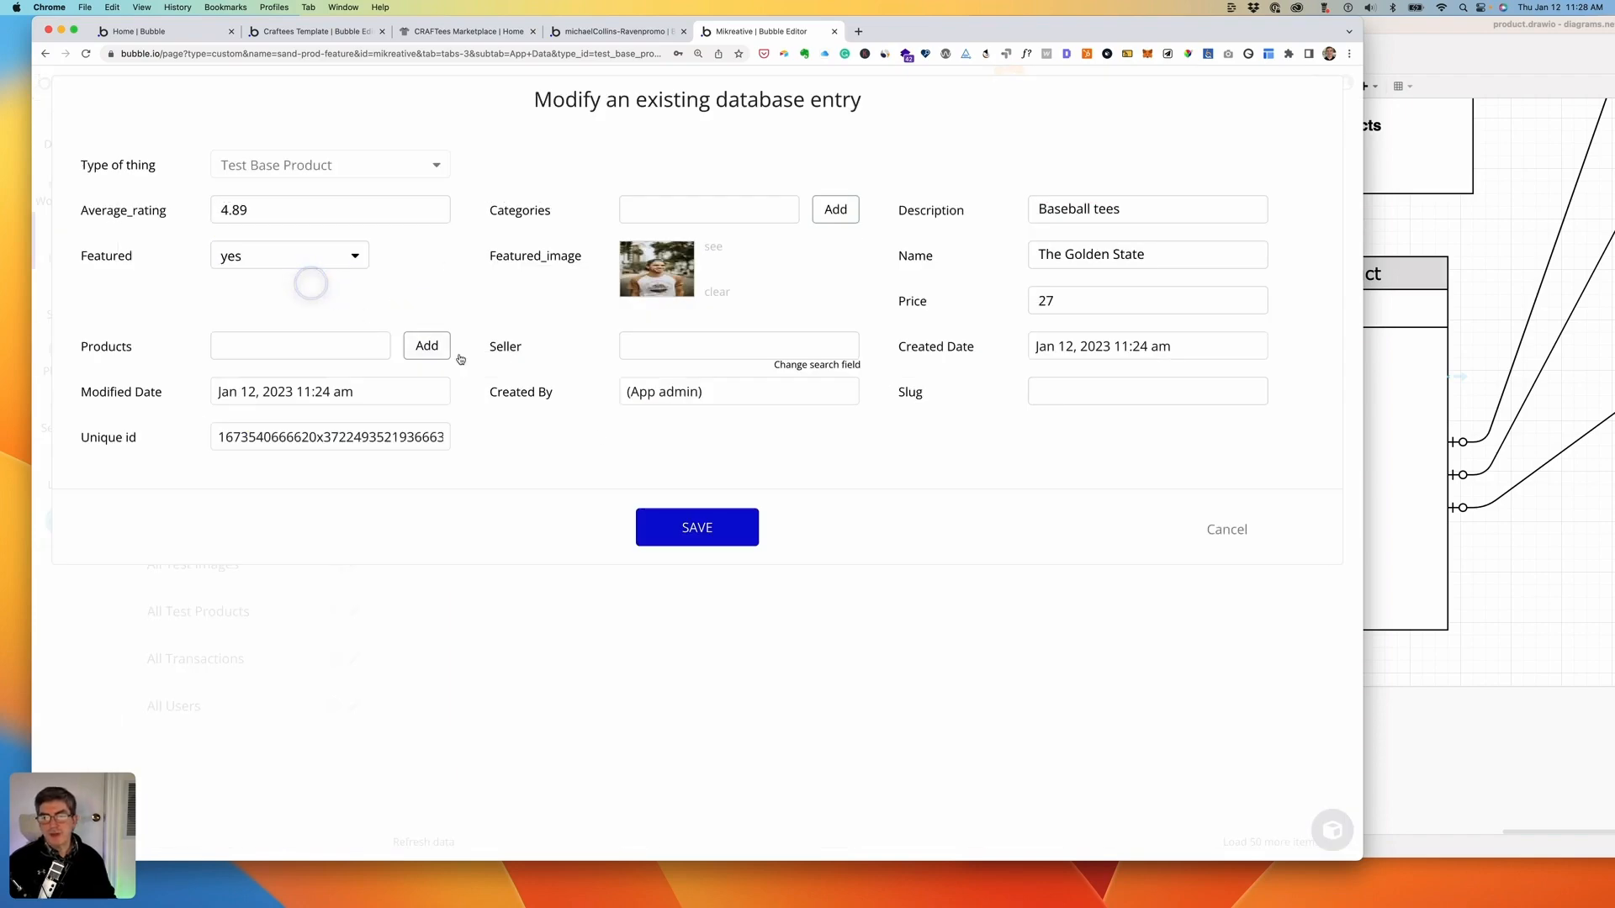
pyautogui.click(708, 528)
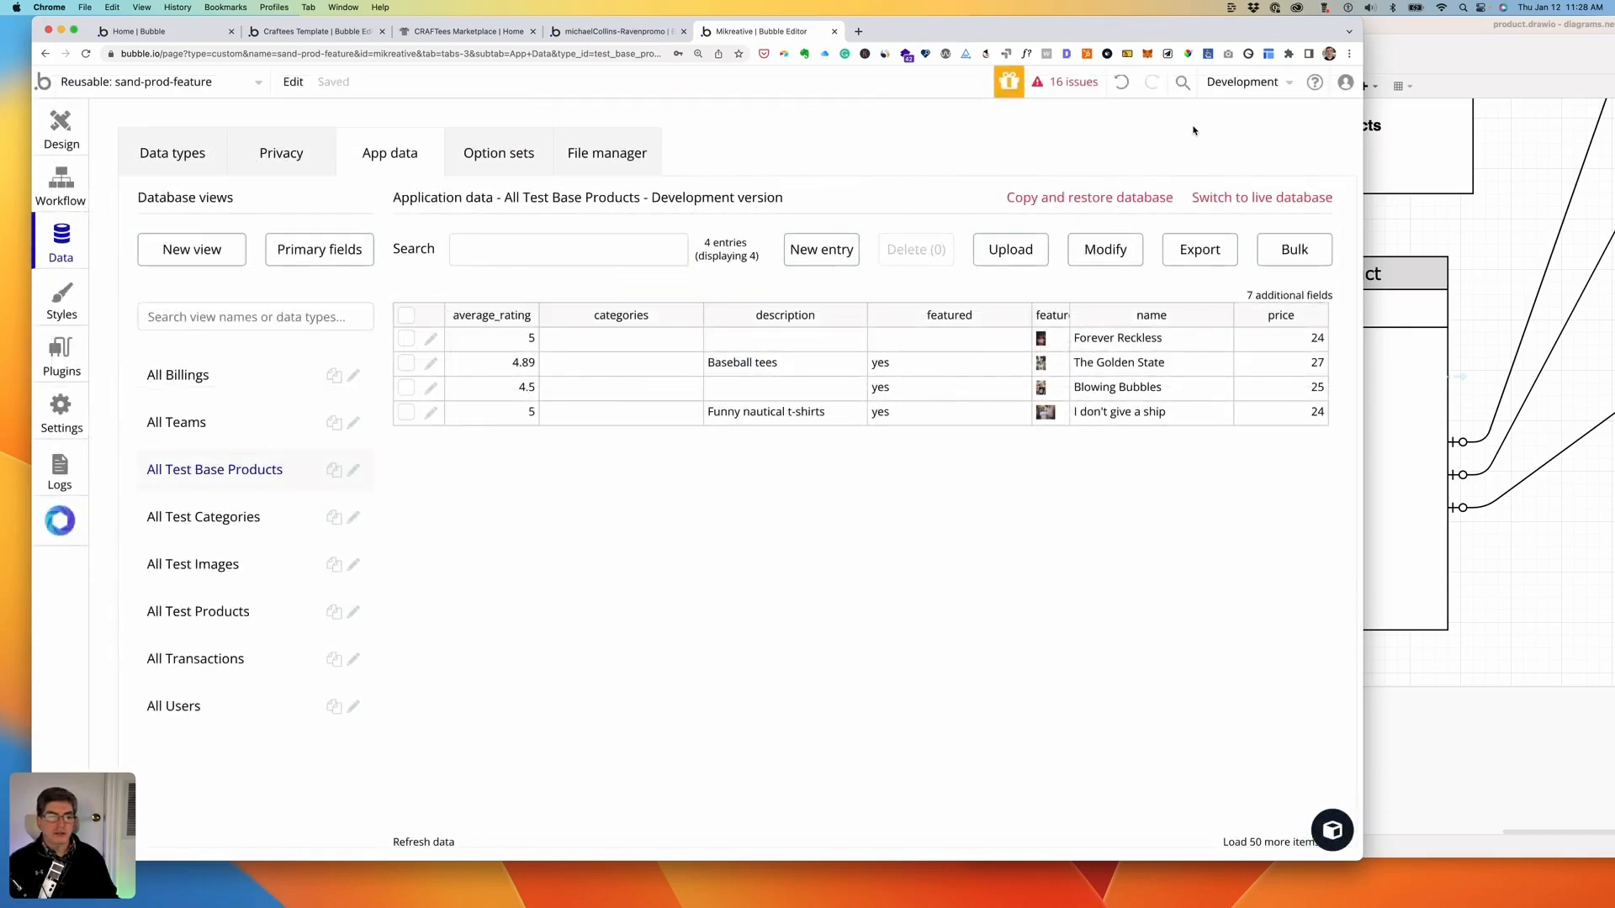
pyautogui.click(55, 124)
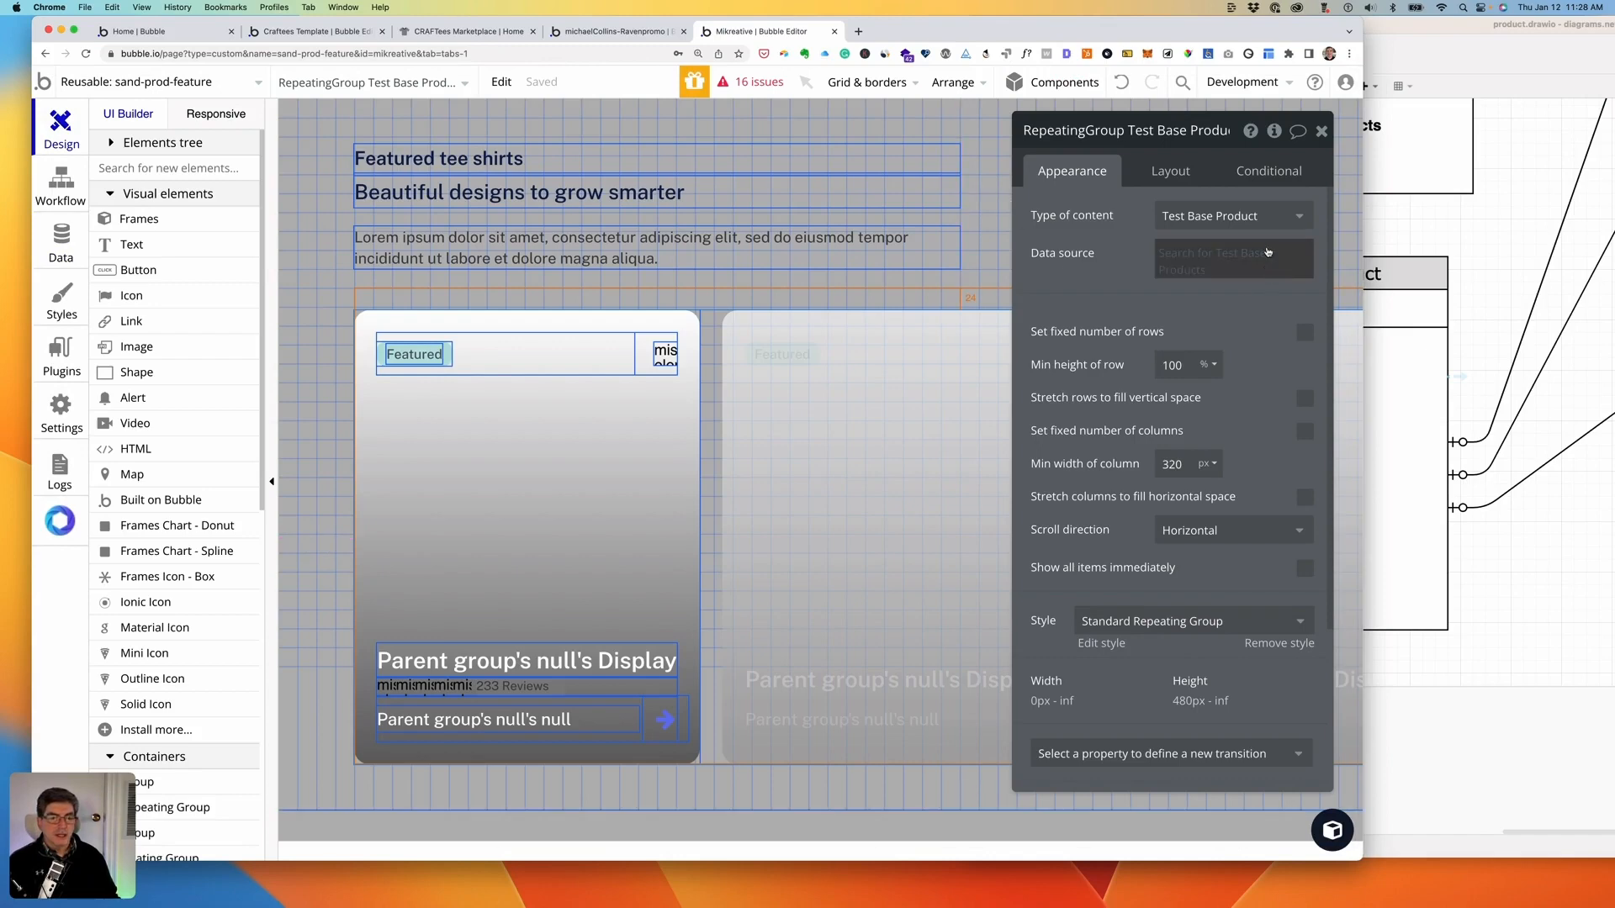
# - Select card-g in the Elements tree and set its content type to Test Base Product
pyautogui.scroll(-3, 1159, 310)
pyautogui.scroll(3, 1211, 270)
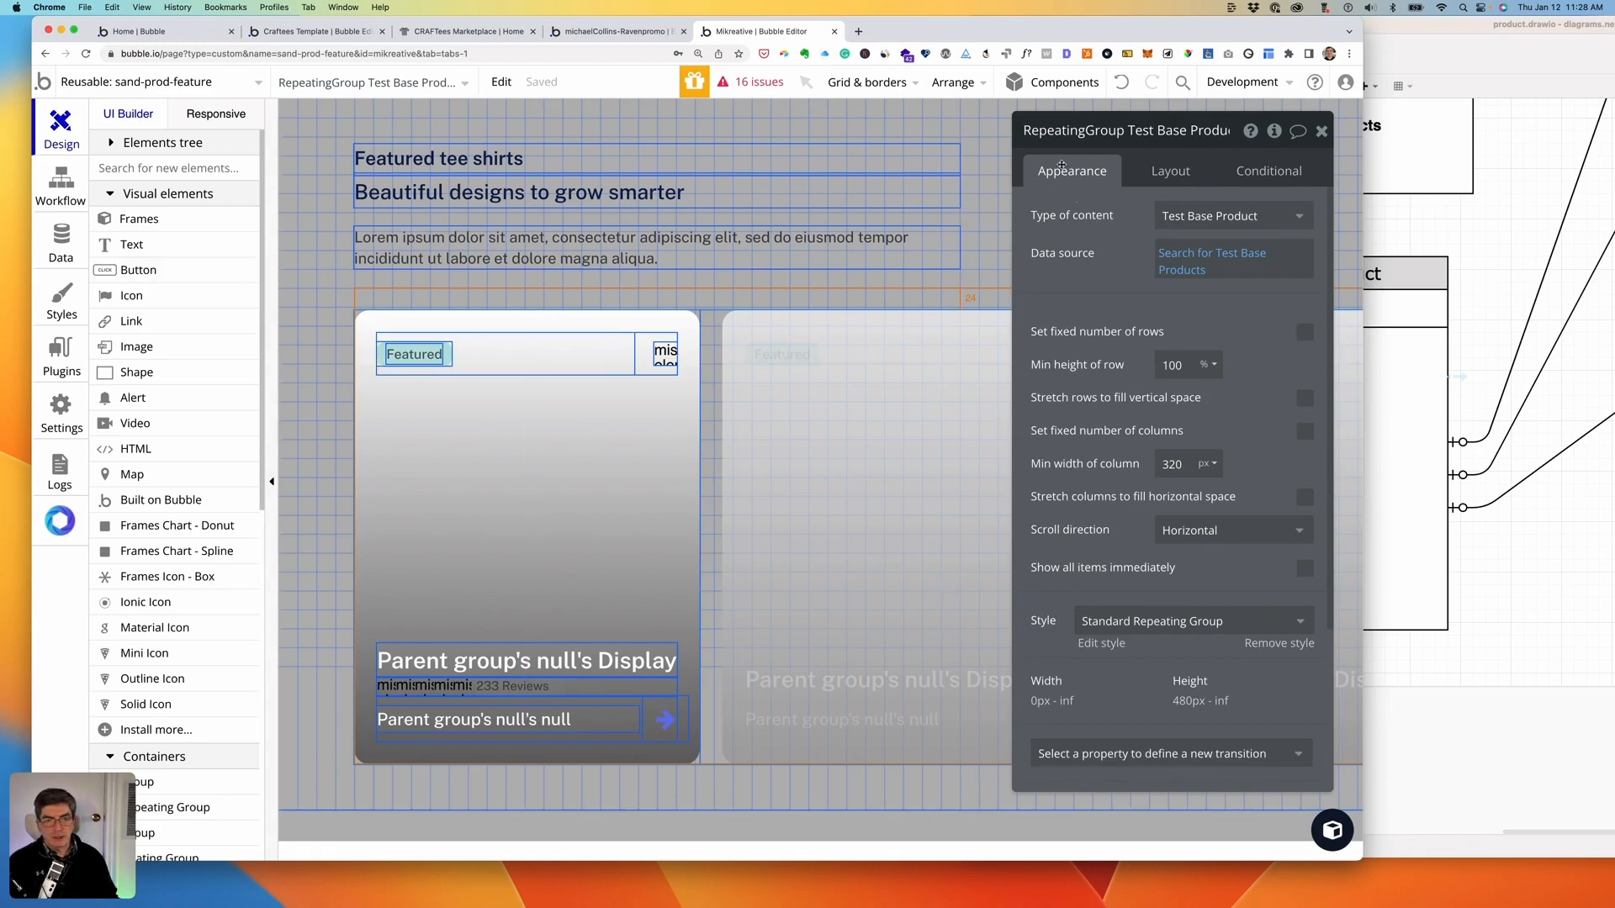
pyautogui.scroll(-3, 1079, 282)
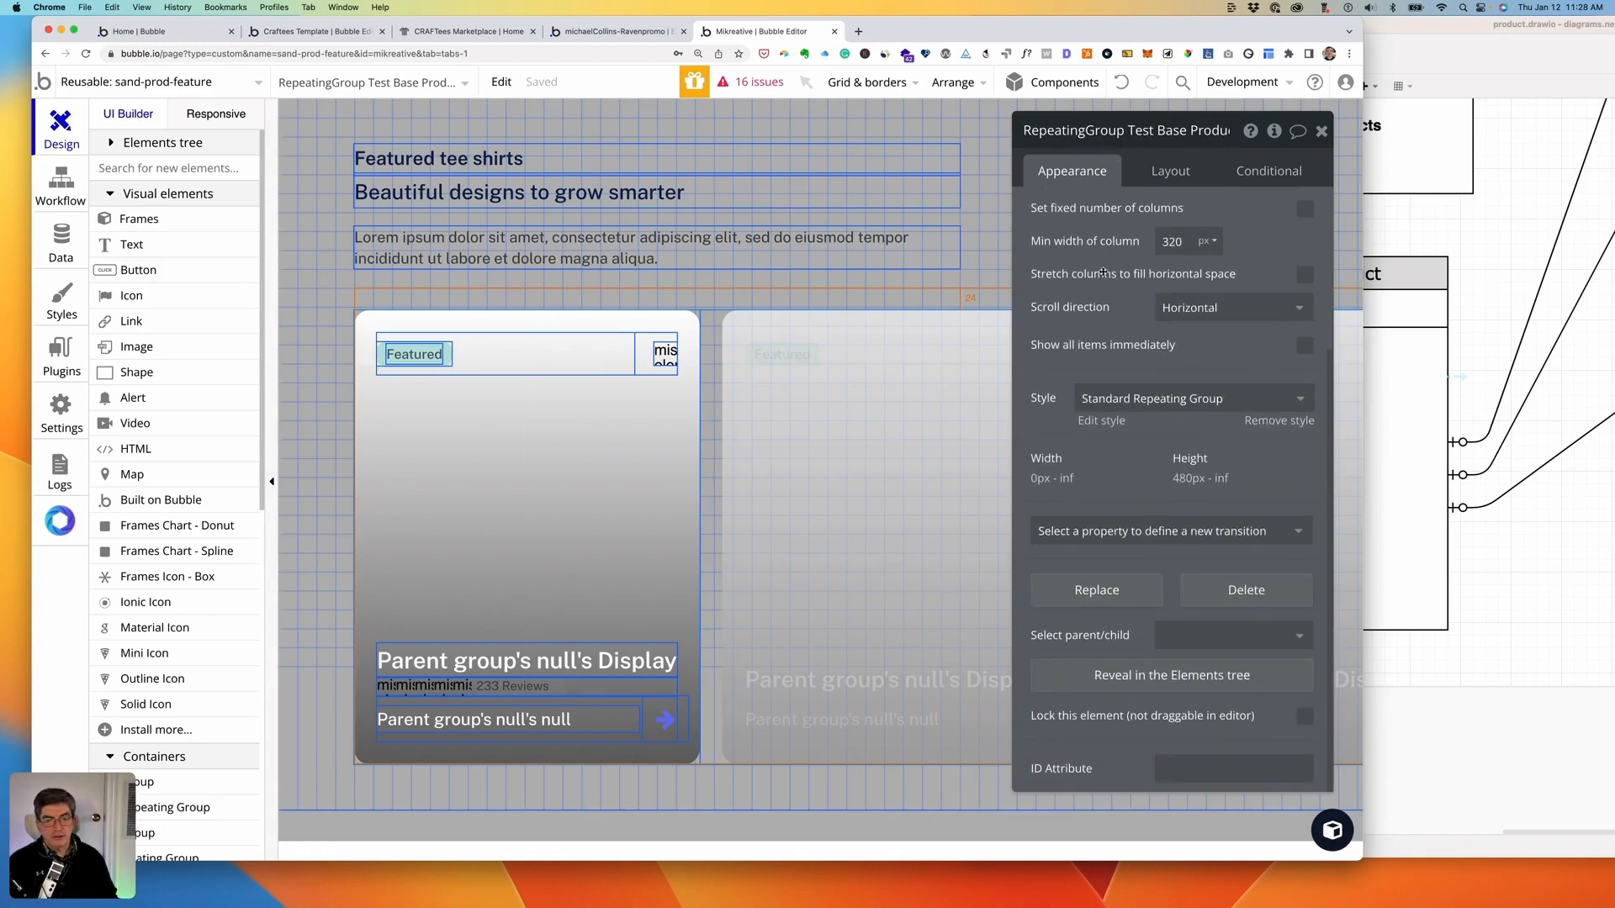
pyautogui.click(1088, 682)
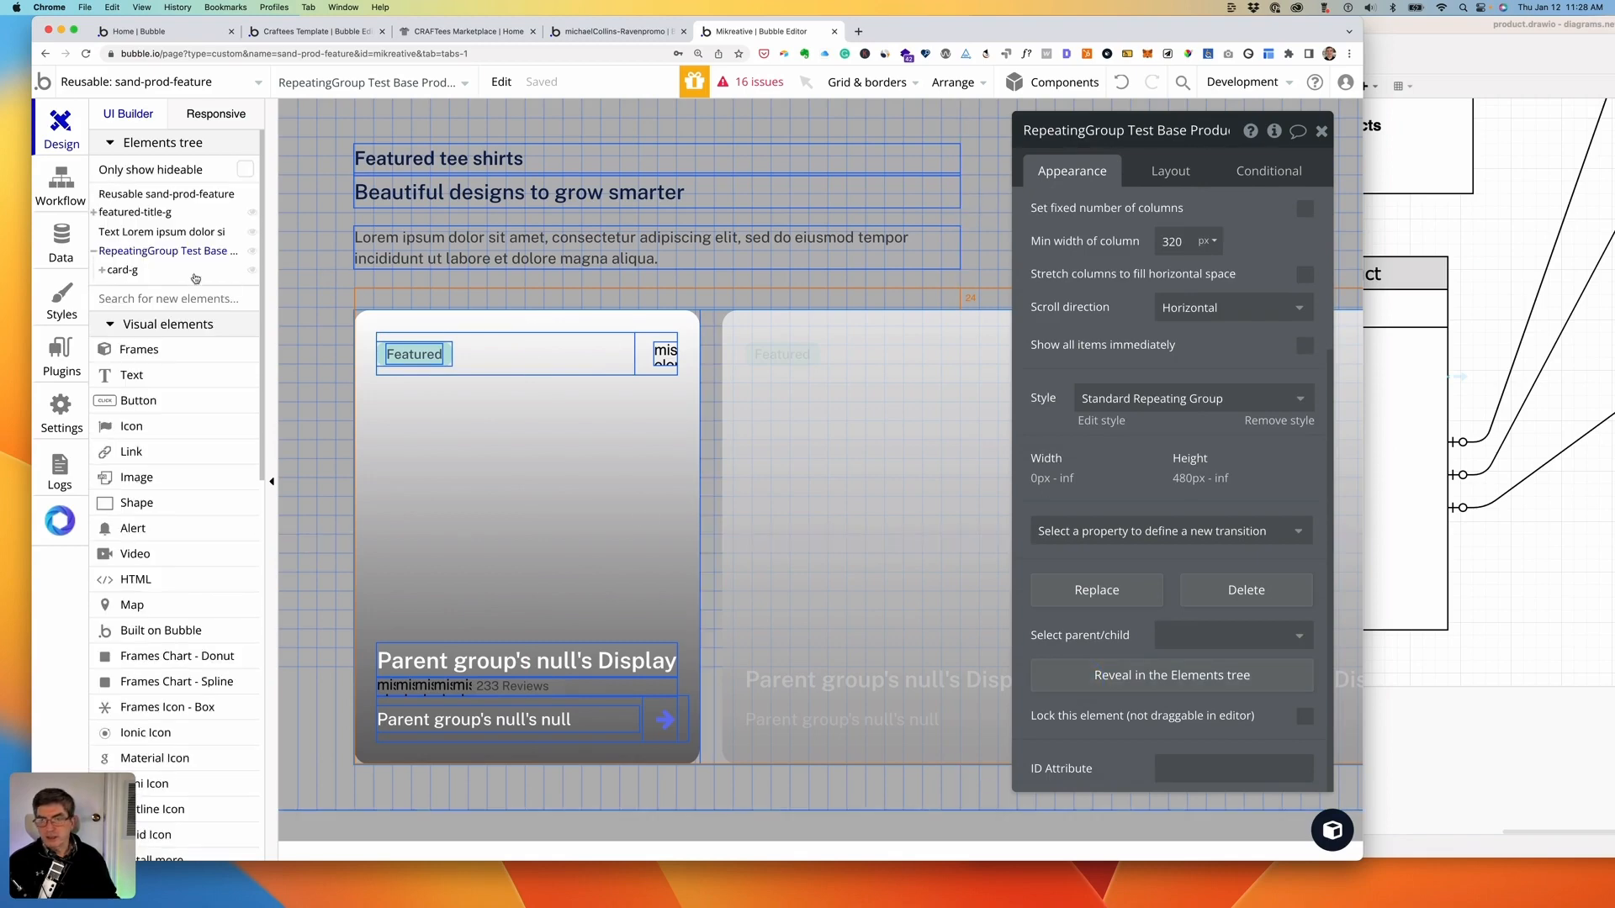
pyautogui.click(118, 270)
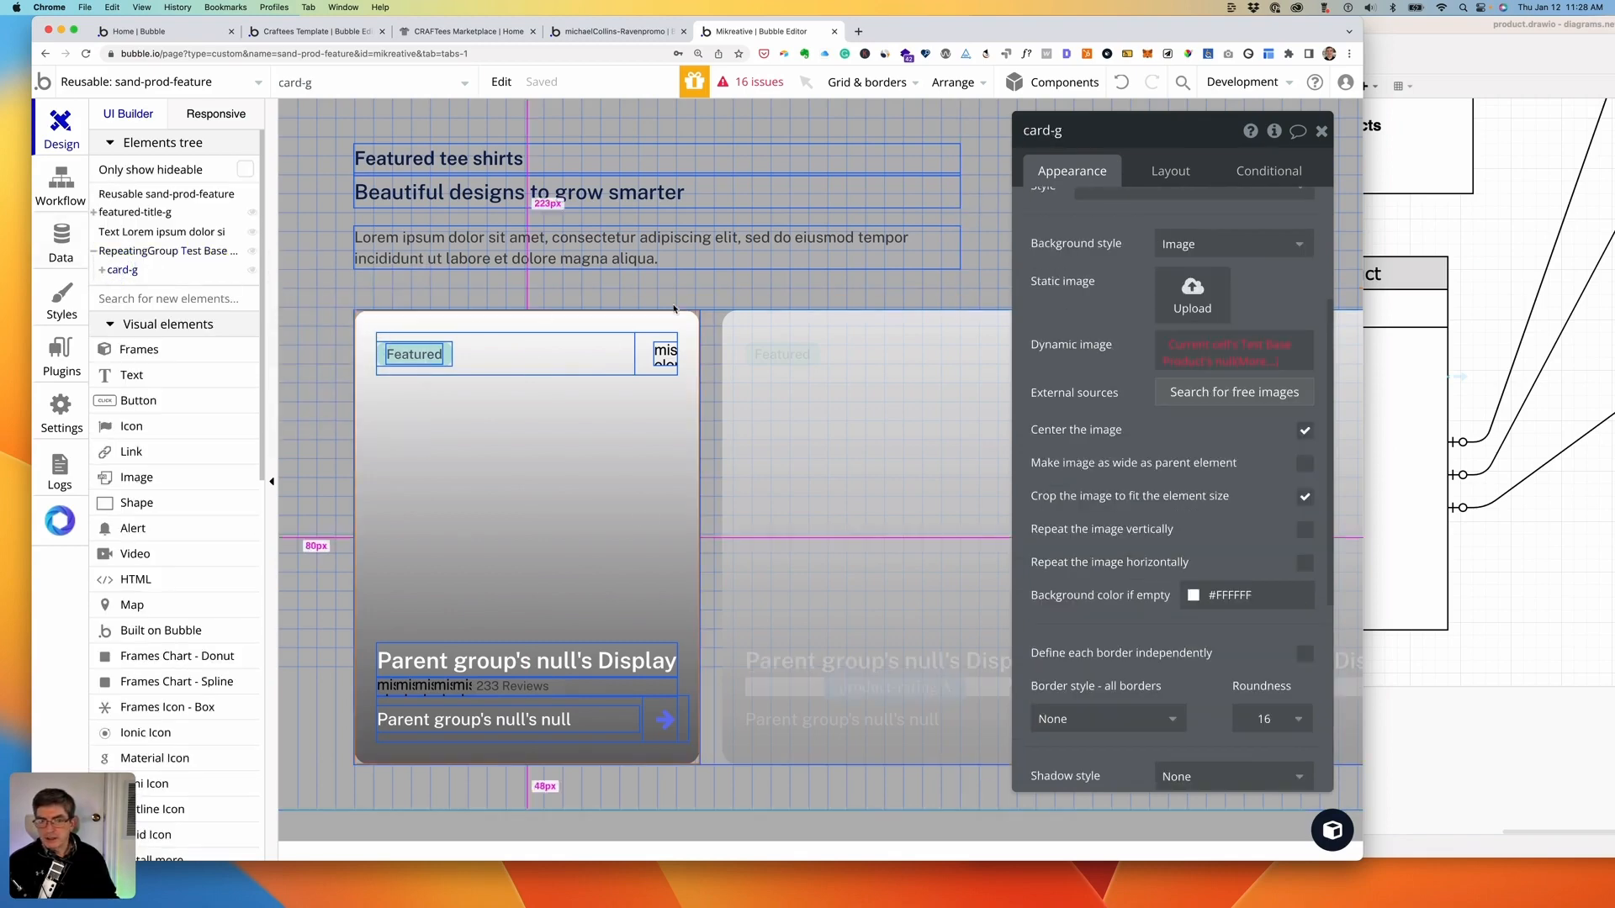
pyautogui.scroll(3, 1147, 341)
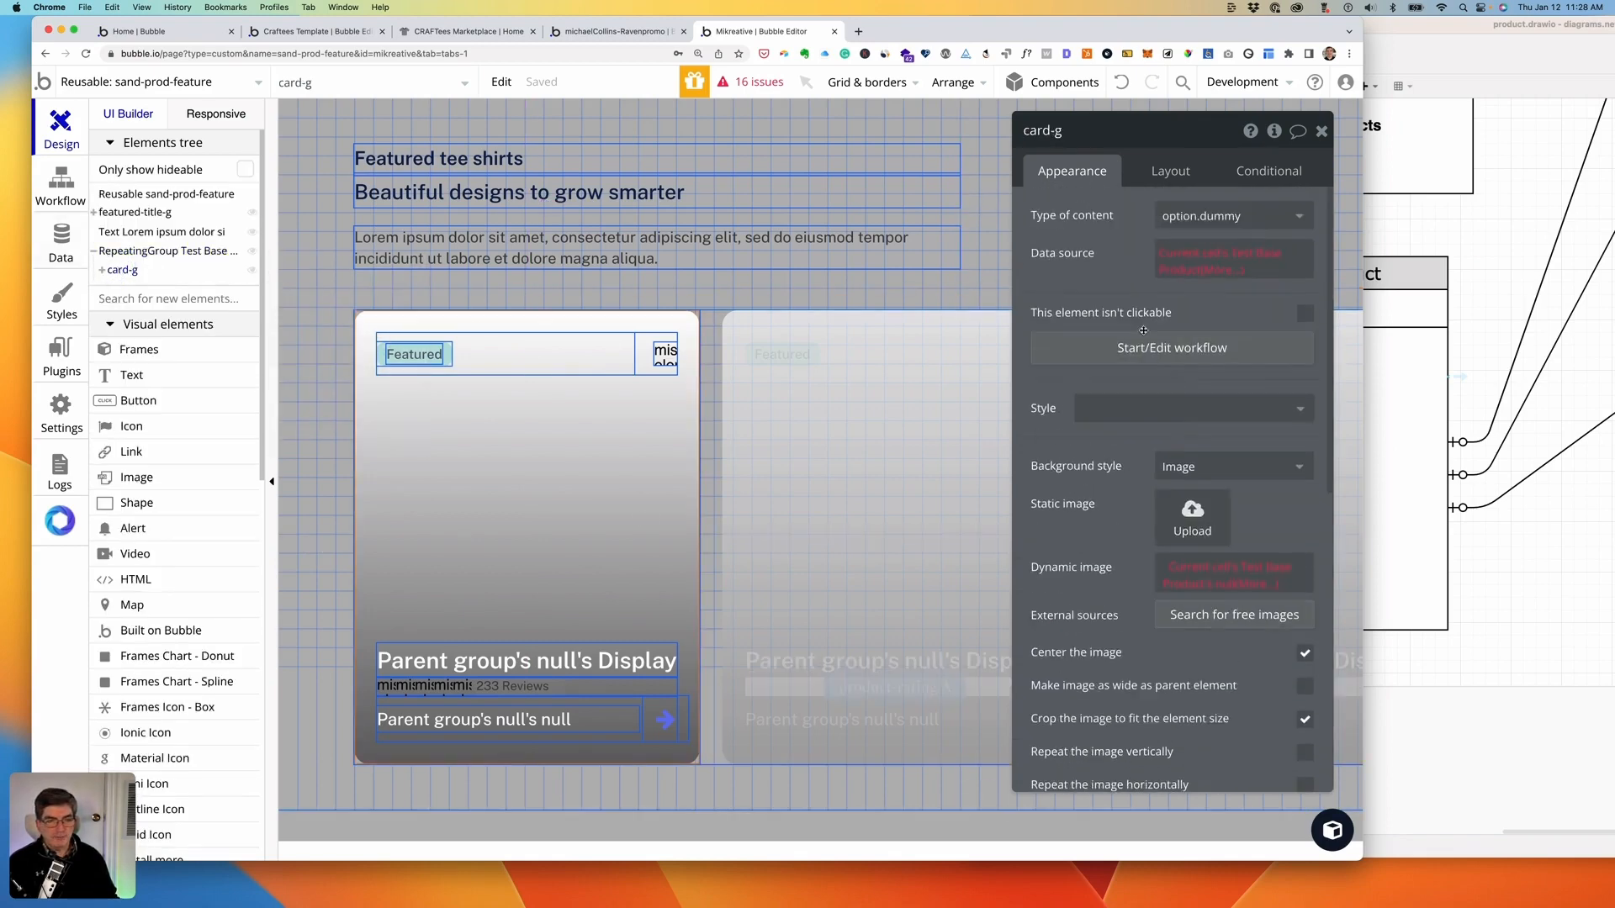
pyautogui.click(1248, 212)
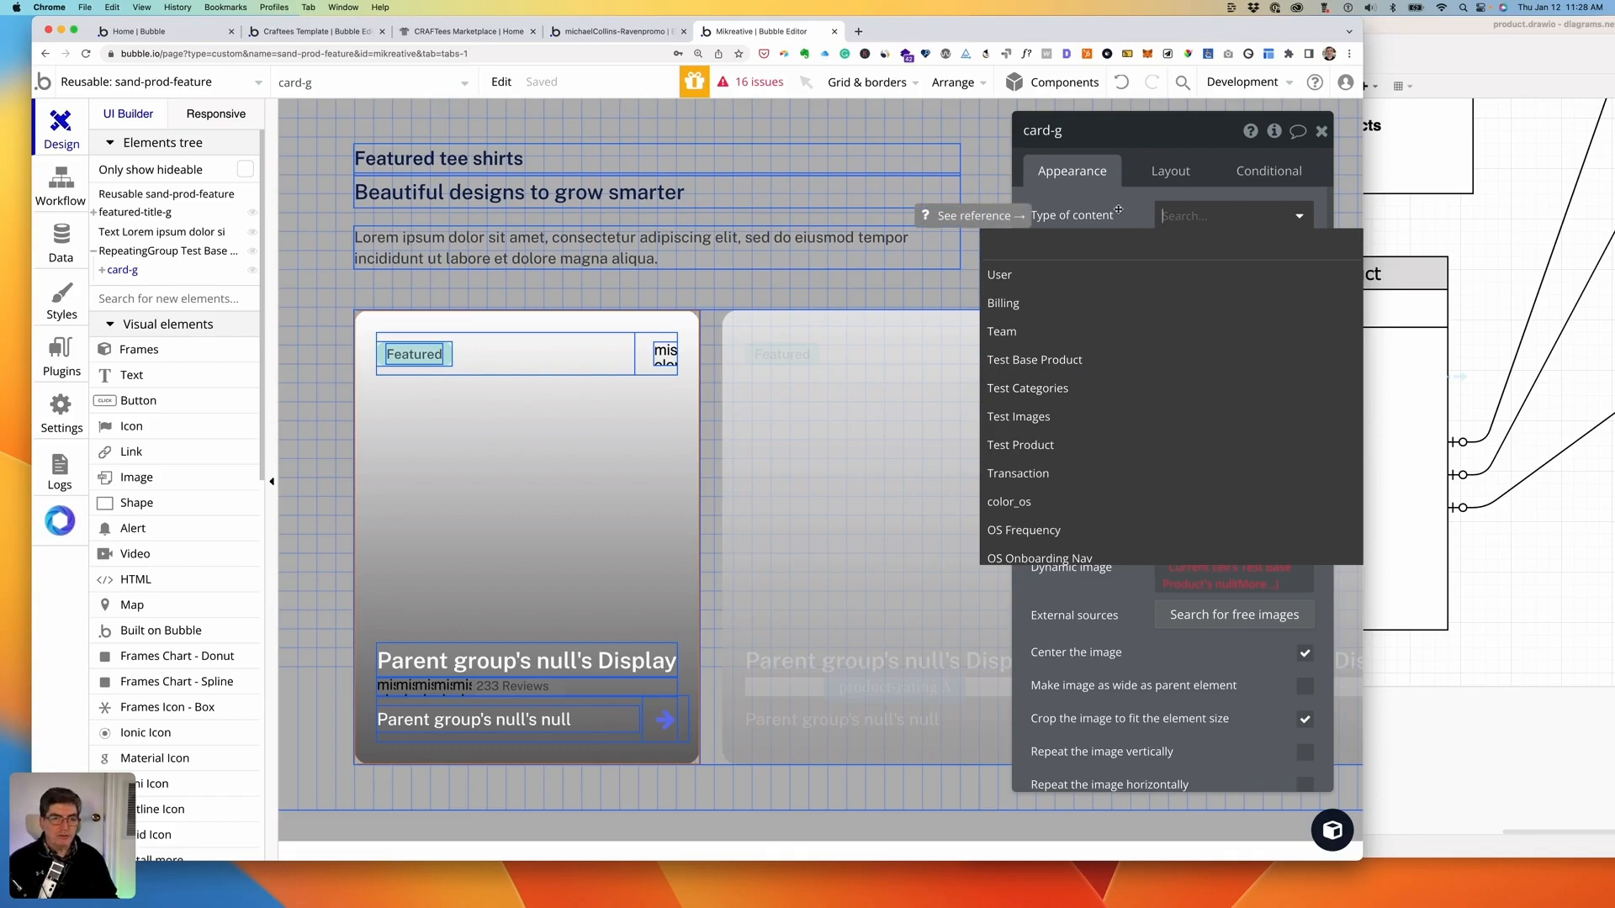
pyautogui.click(1066, 359)
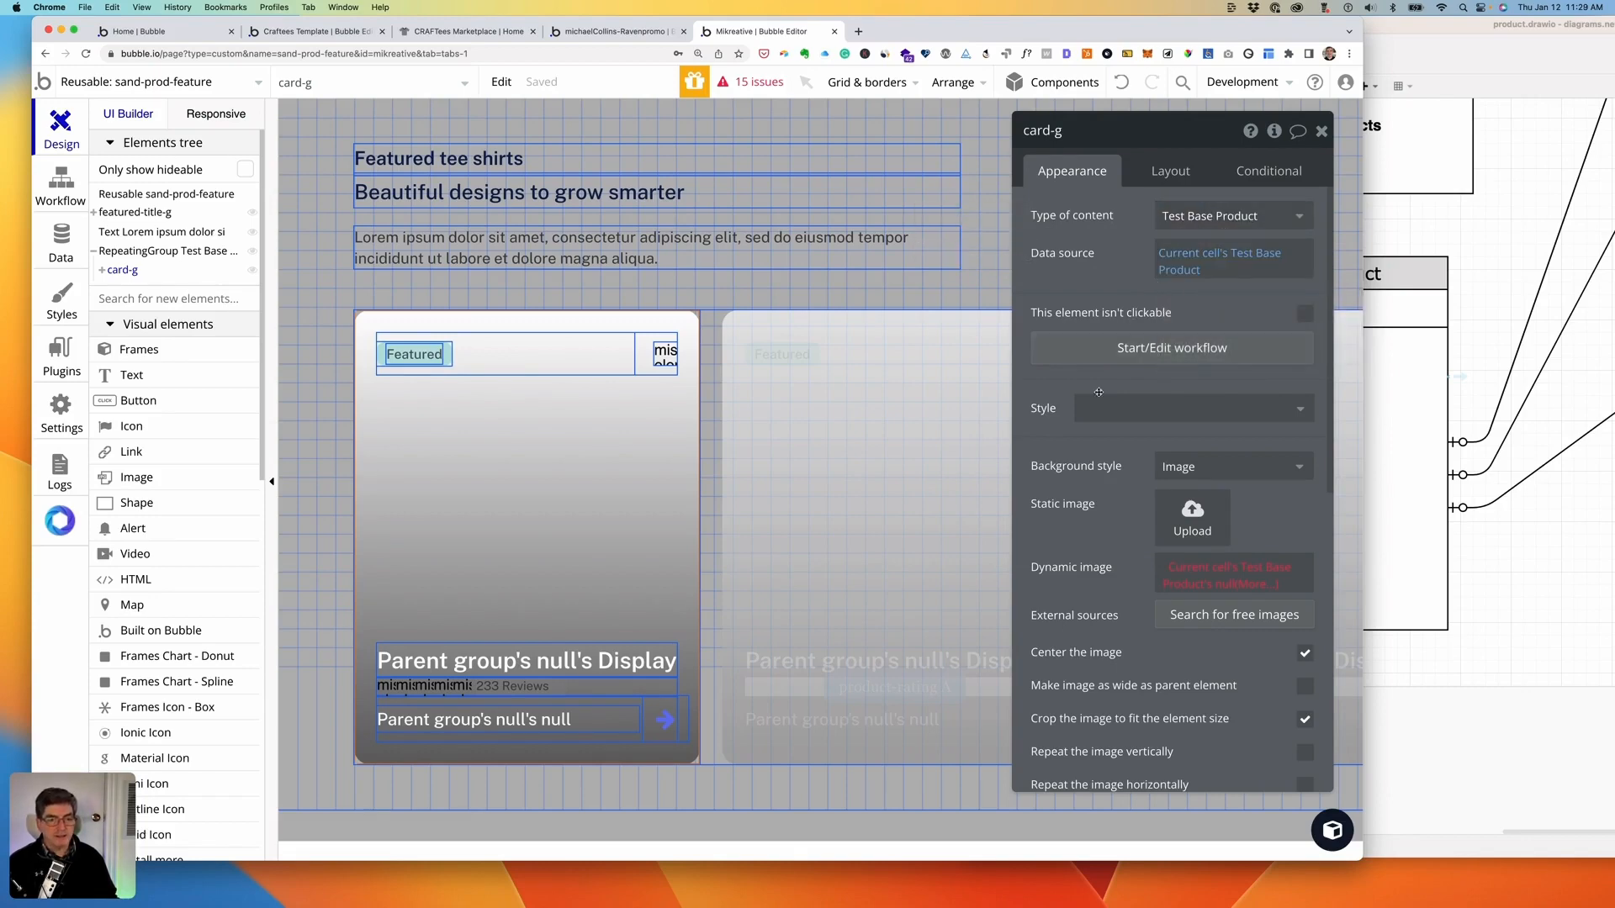
# - Set card-g's dynamic background image to Current cell's Test Base Product's featured_image
pyautogui.scroll(-2, 1091, 511)
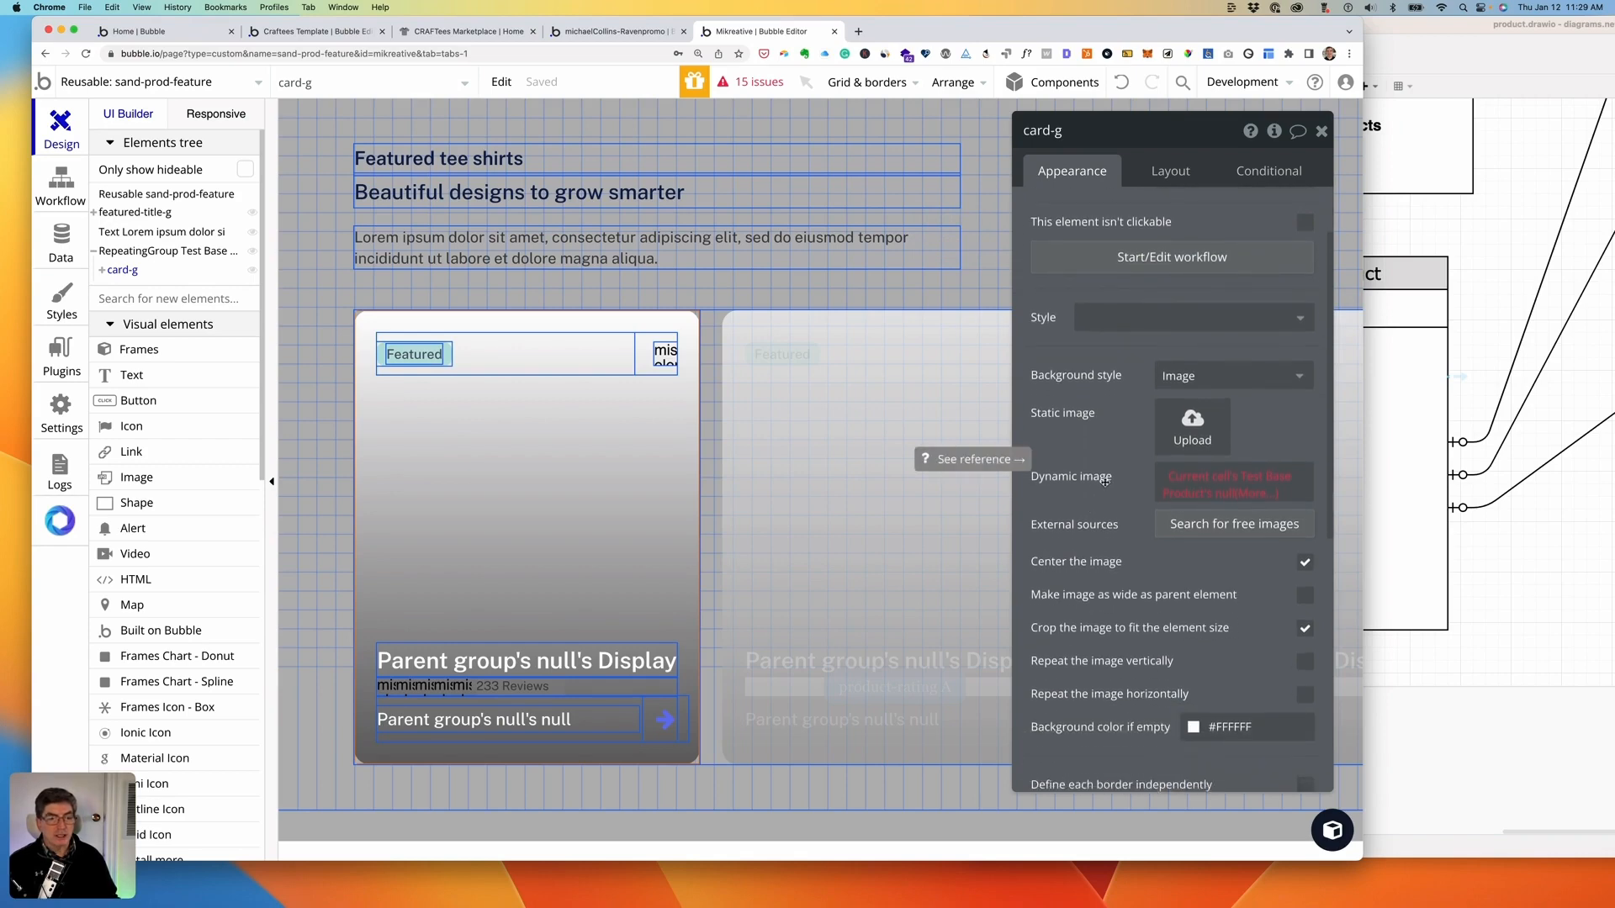
pyautogui.click(1208, 482)
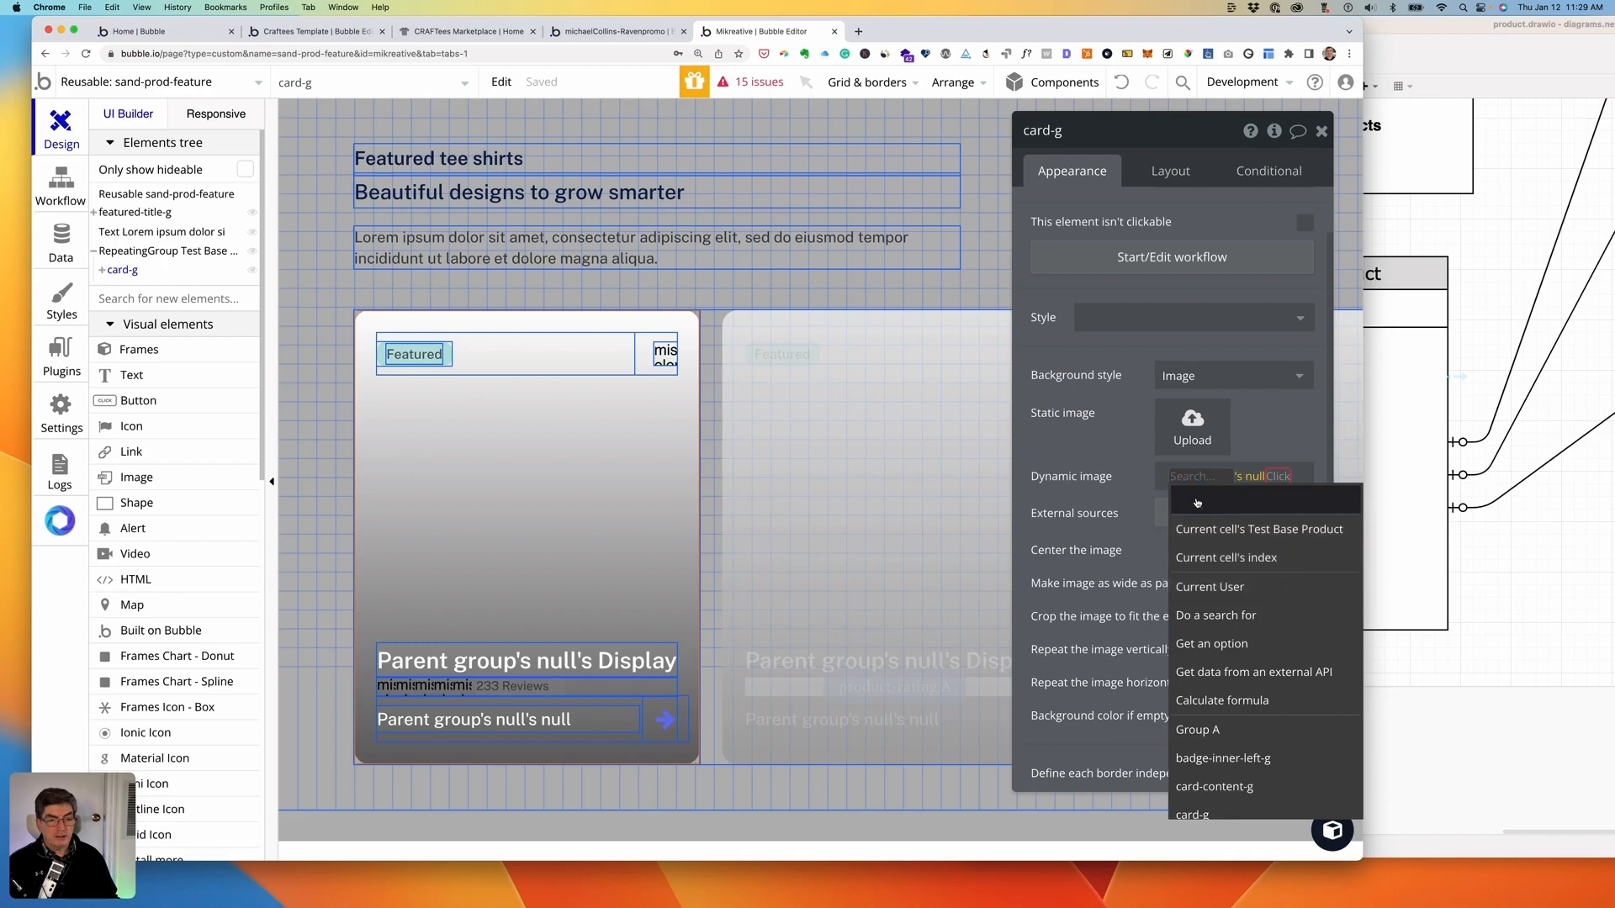
pyautogui.click(1214, 529)
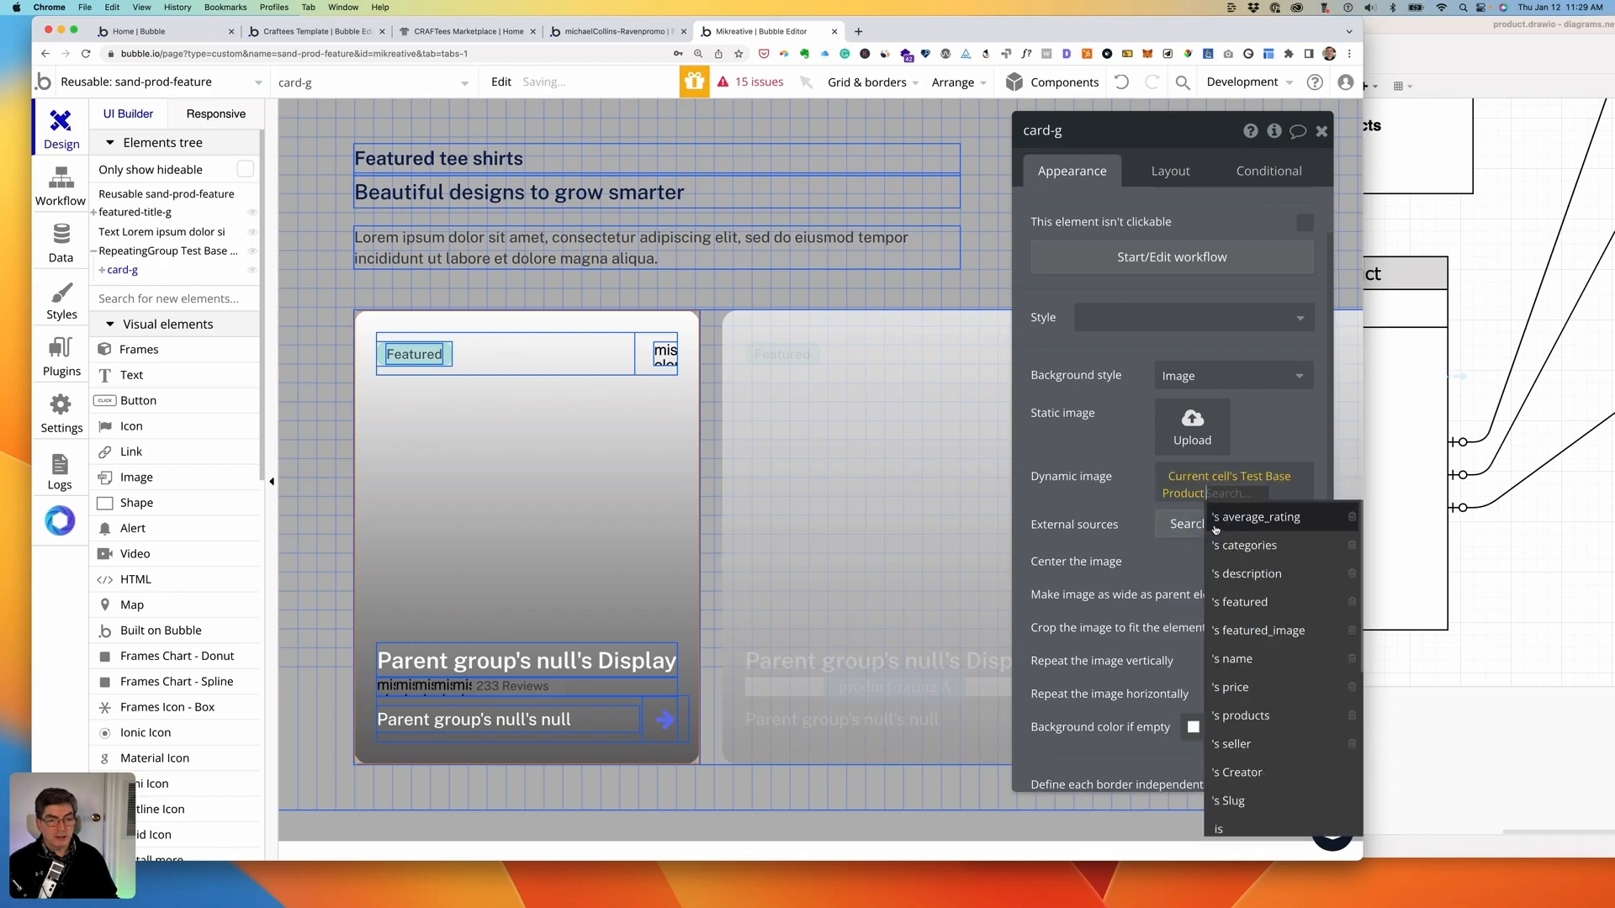
pyautogui.click(1261, 632)
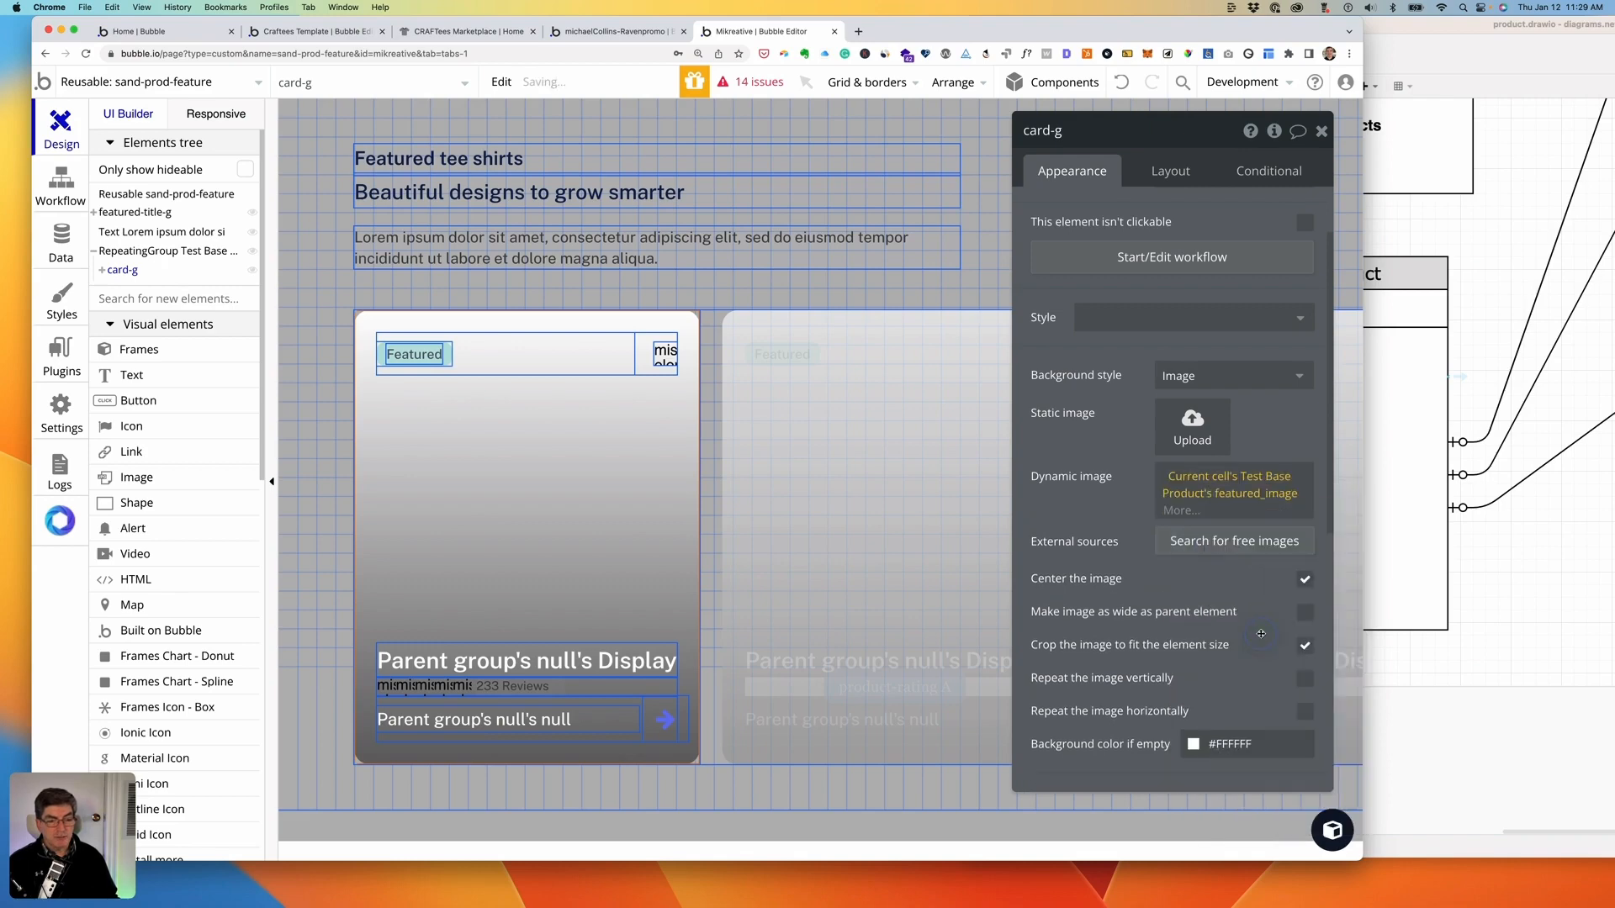
pyautogui.click(1119, 516)
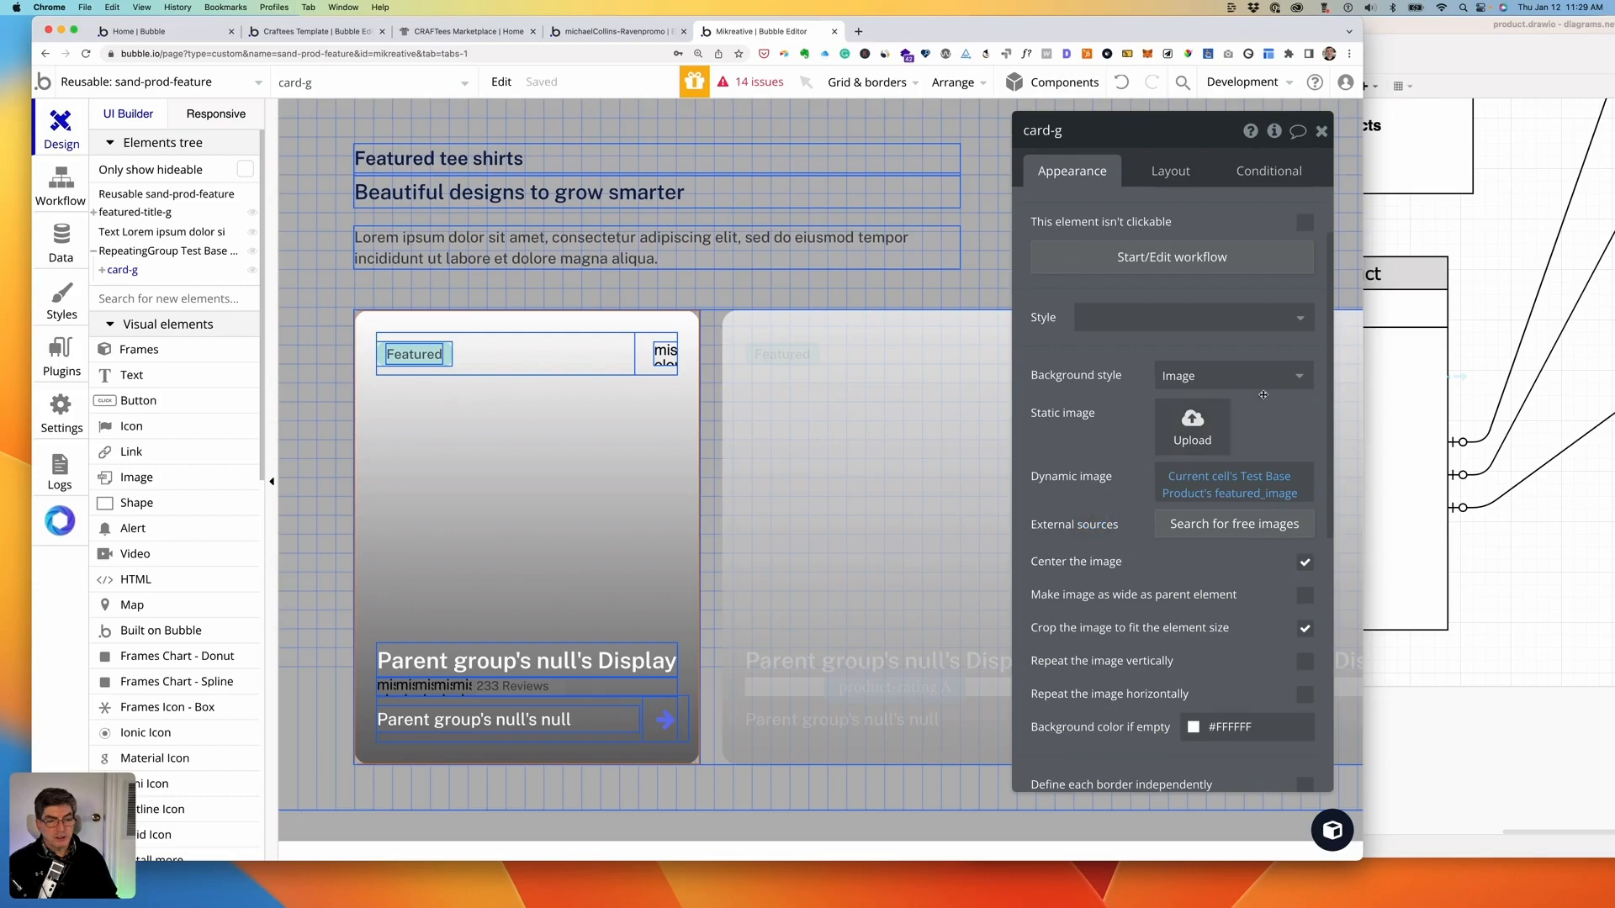
pyautogui.scroll(-10, 1127, 484)
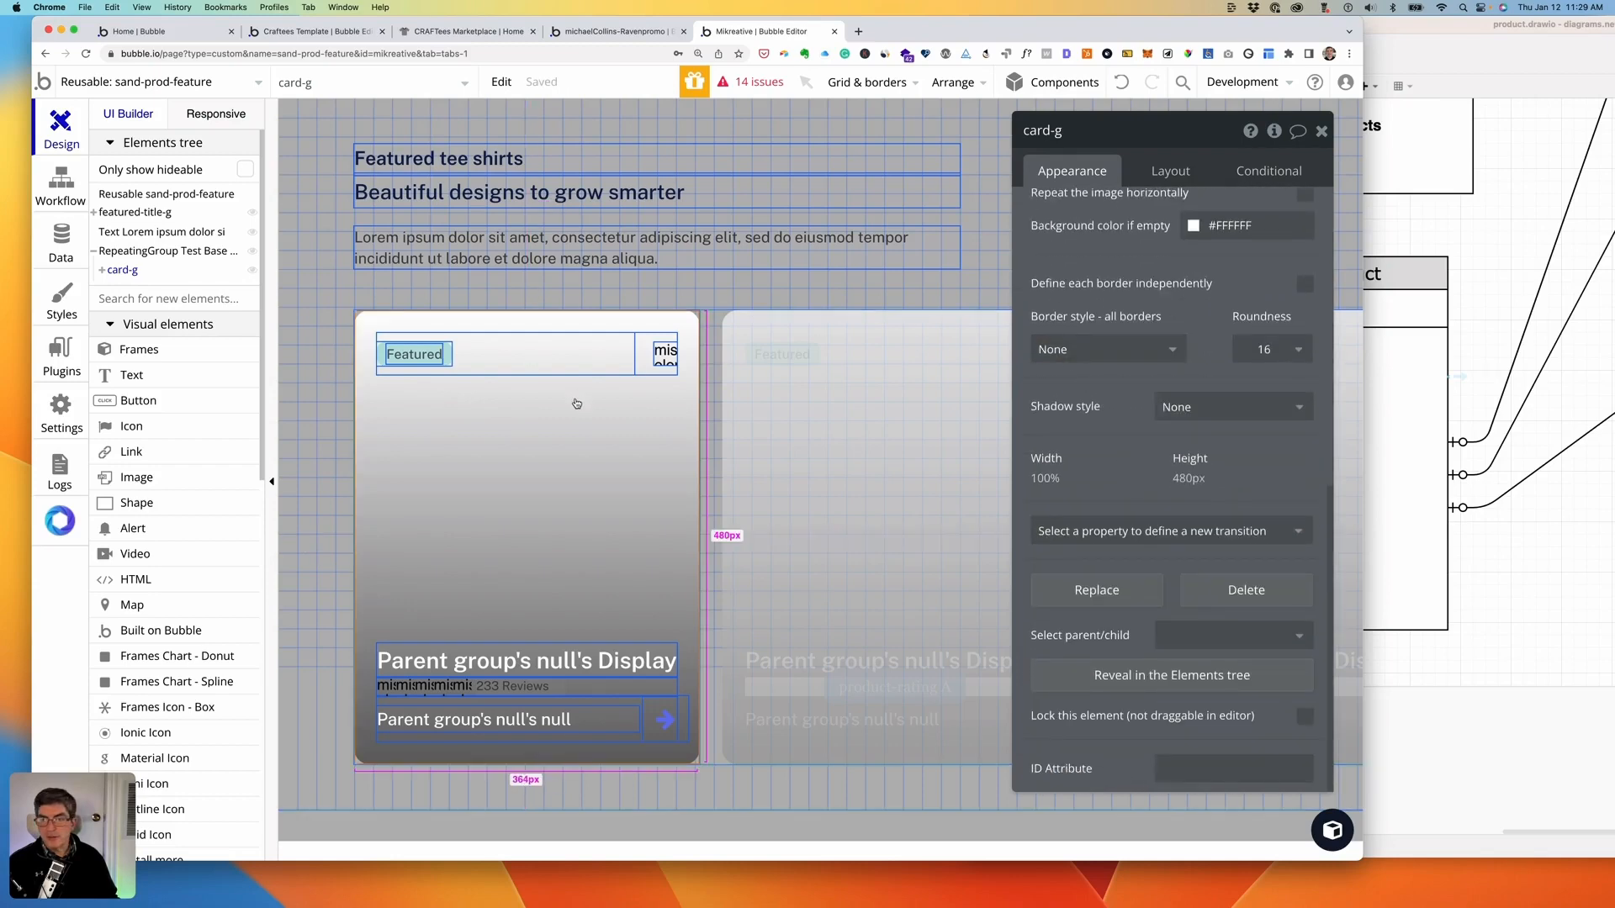
# - Set the content type of card-overlay-g and card-content-g to Test Base Product
pyautogui.click(101, 270)
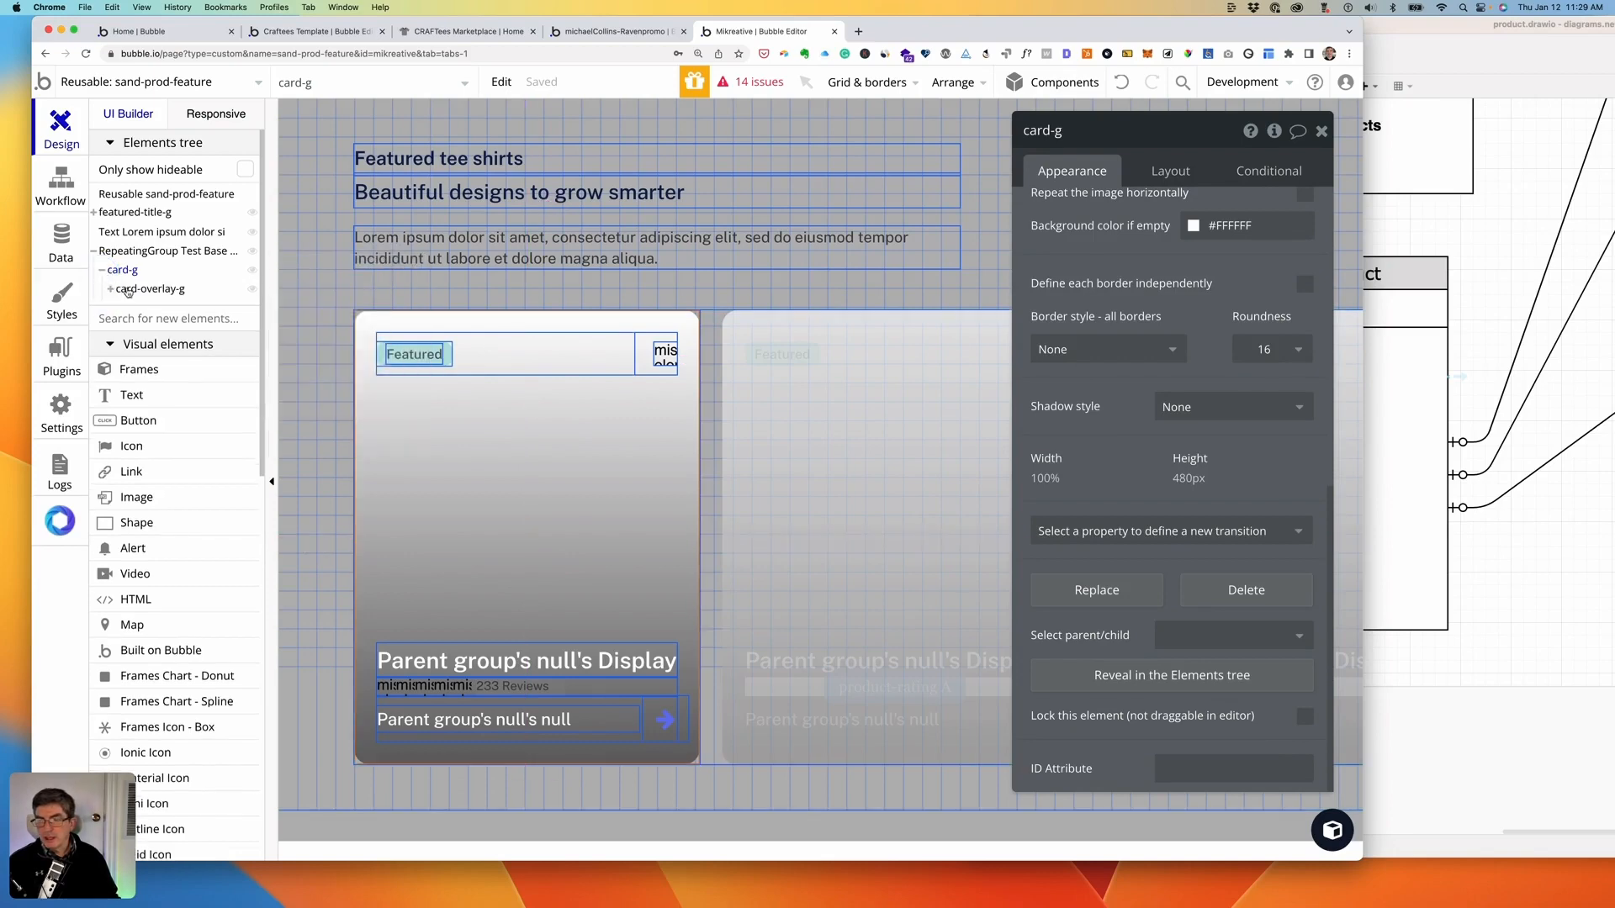
pyautogui.click(144, 290)
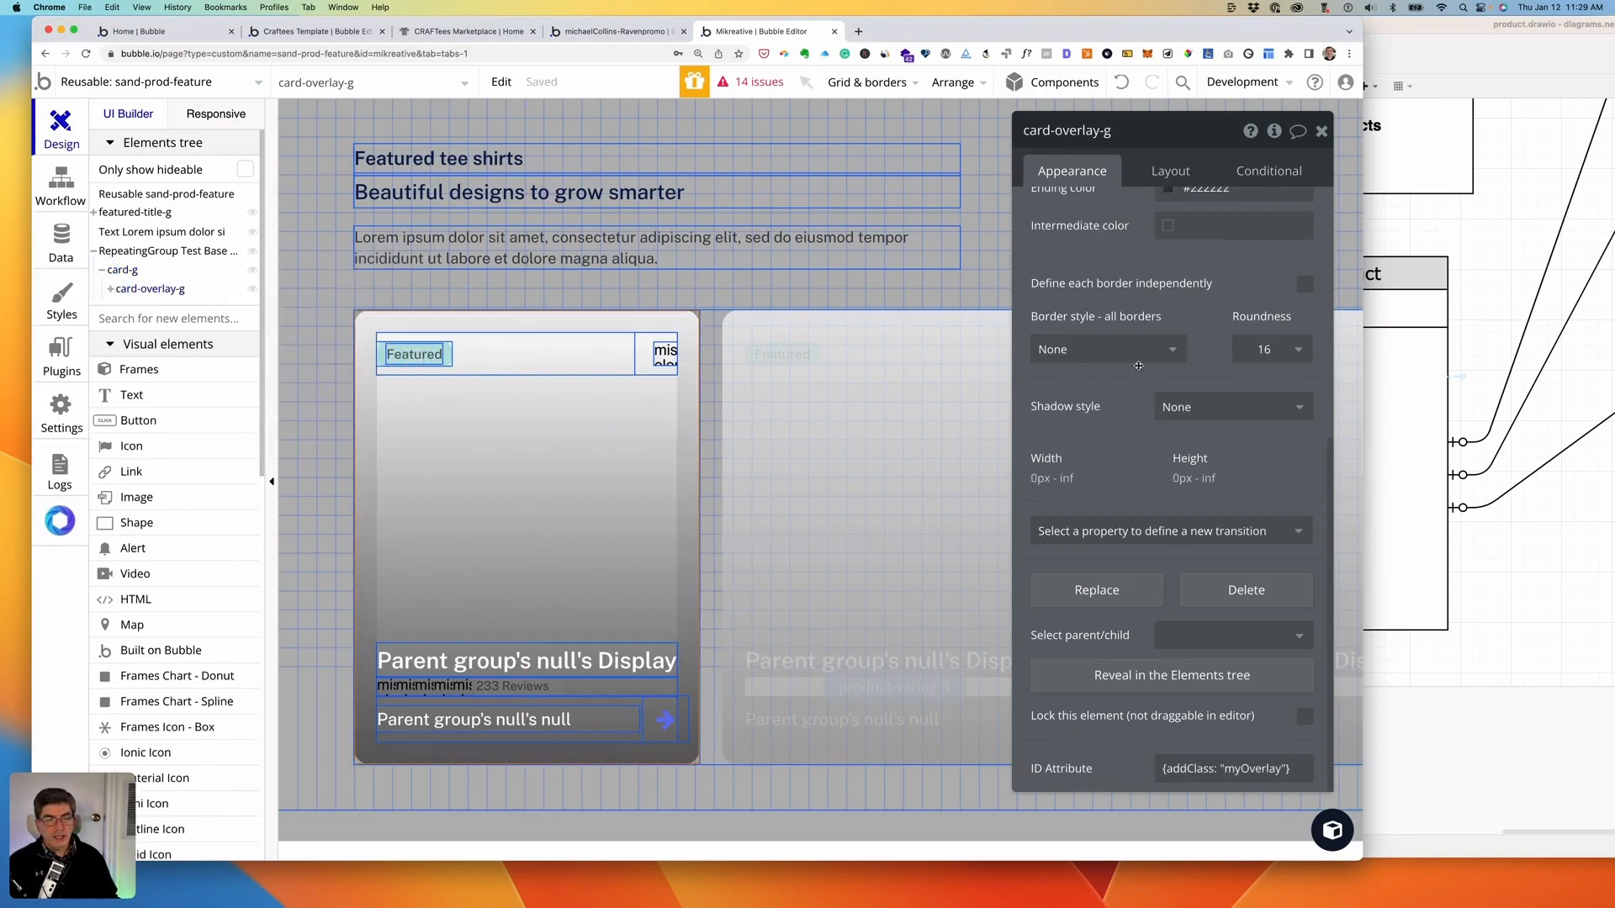
pyautogui.scroll(10, 1178, 337)
pyautogui.click(1236, 214)
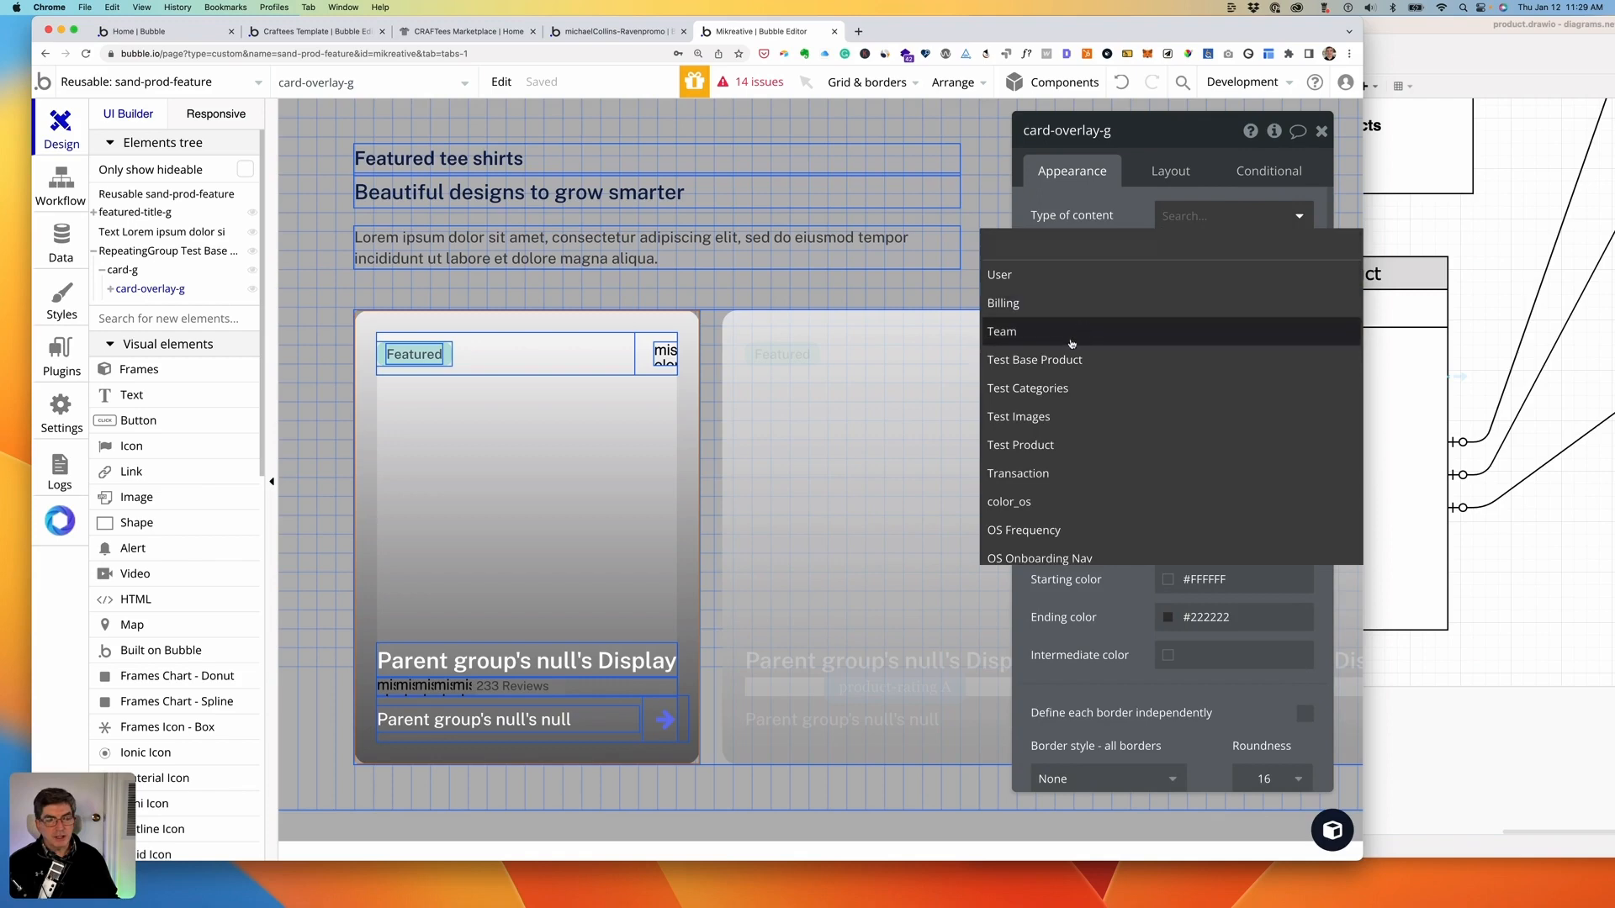
pyautogui.click(1054, 360)
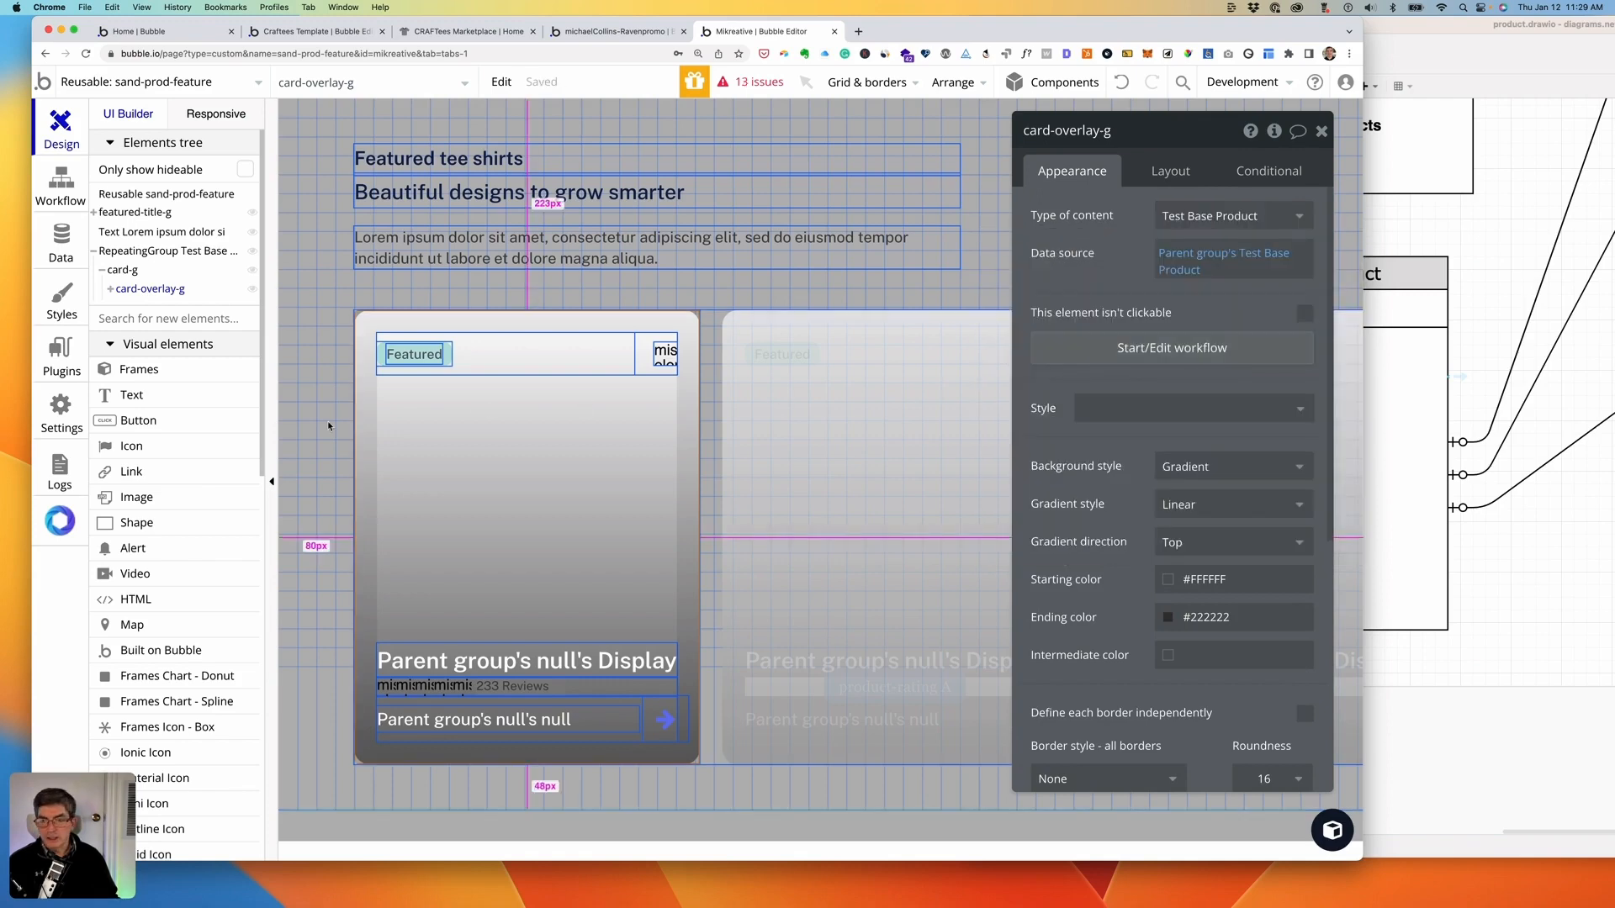
pyautogui.click(110, 289)
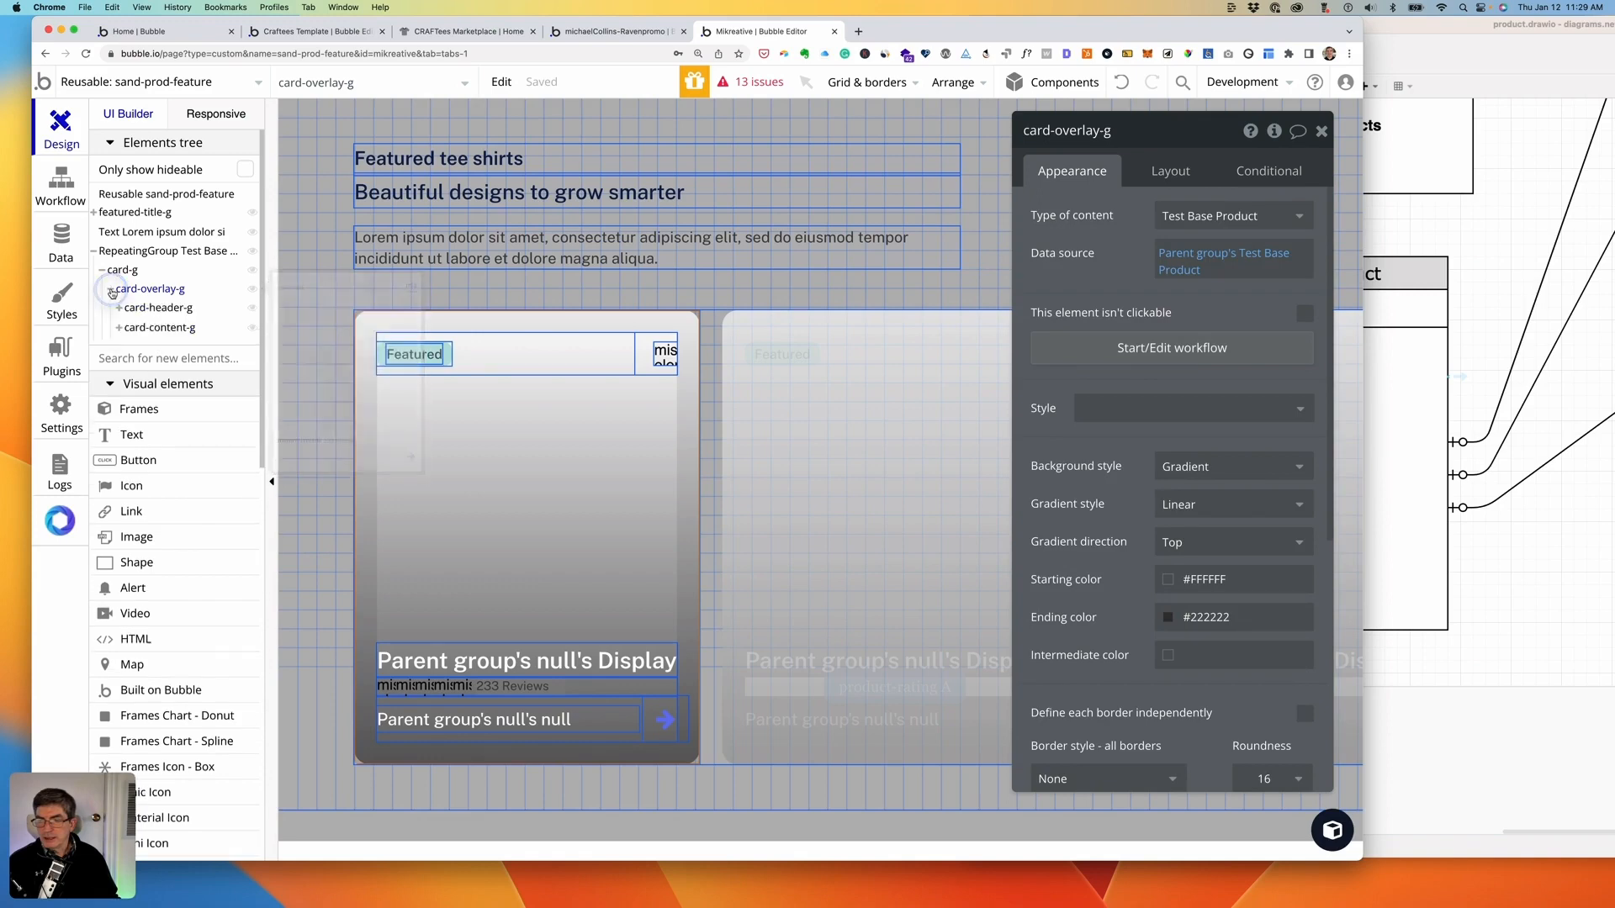
pyautogui.click(150, 308)
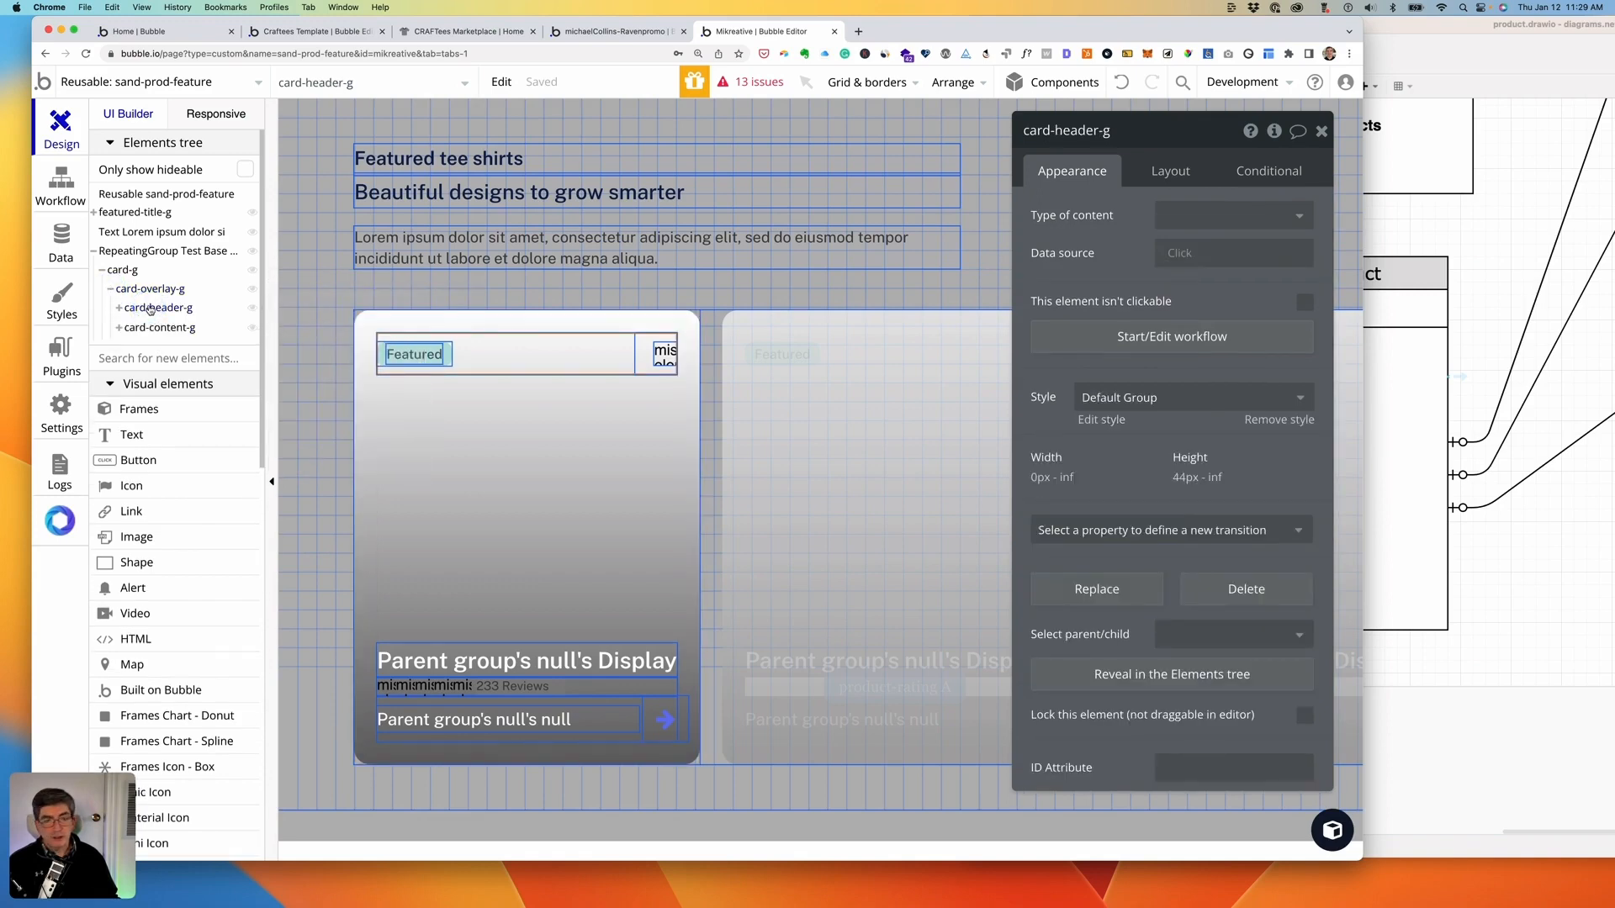
pyautogui.click(139, 330)
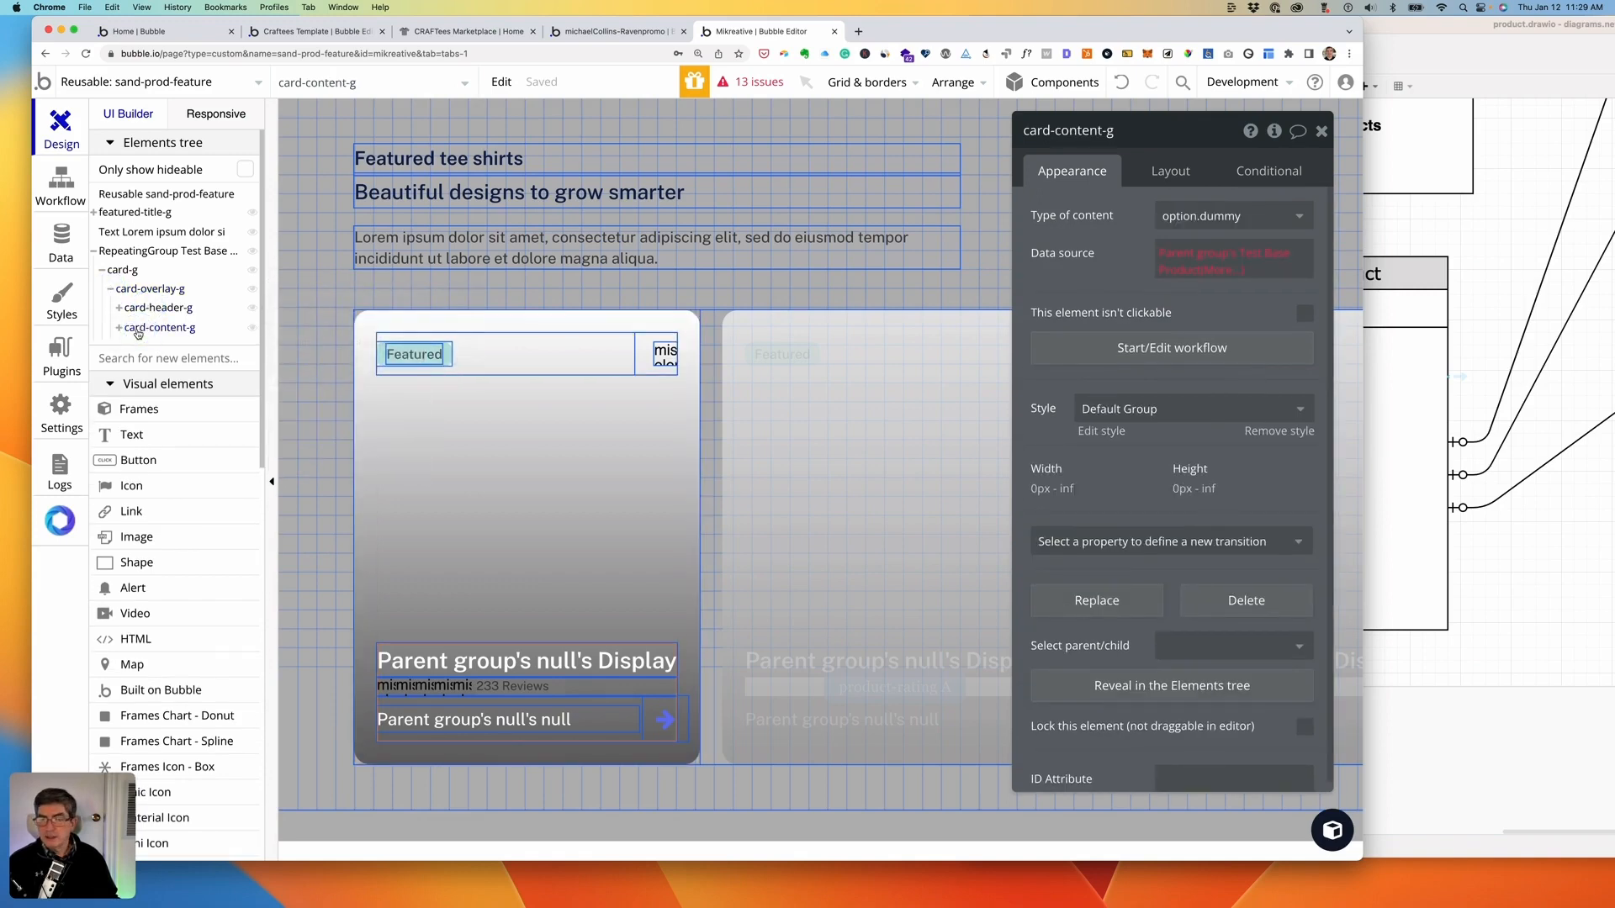
pyautogui.click(1224, 216)
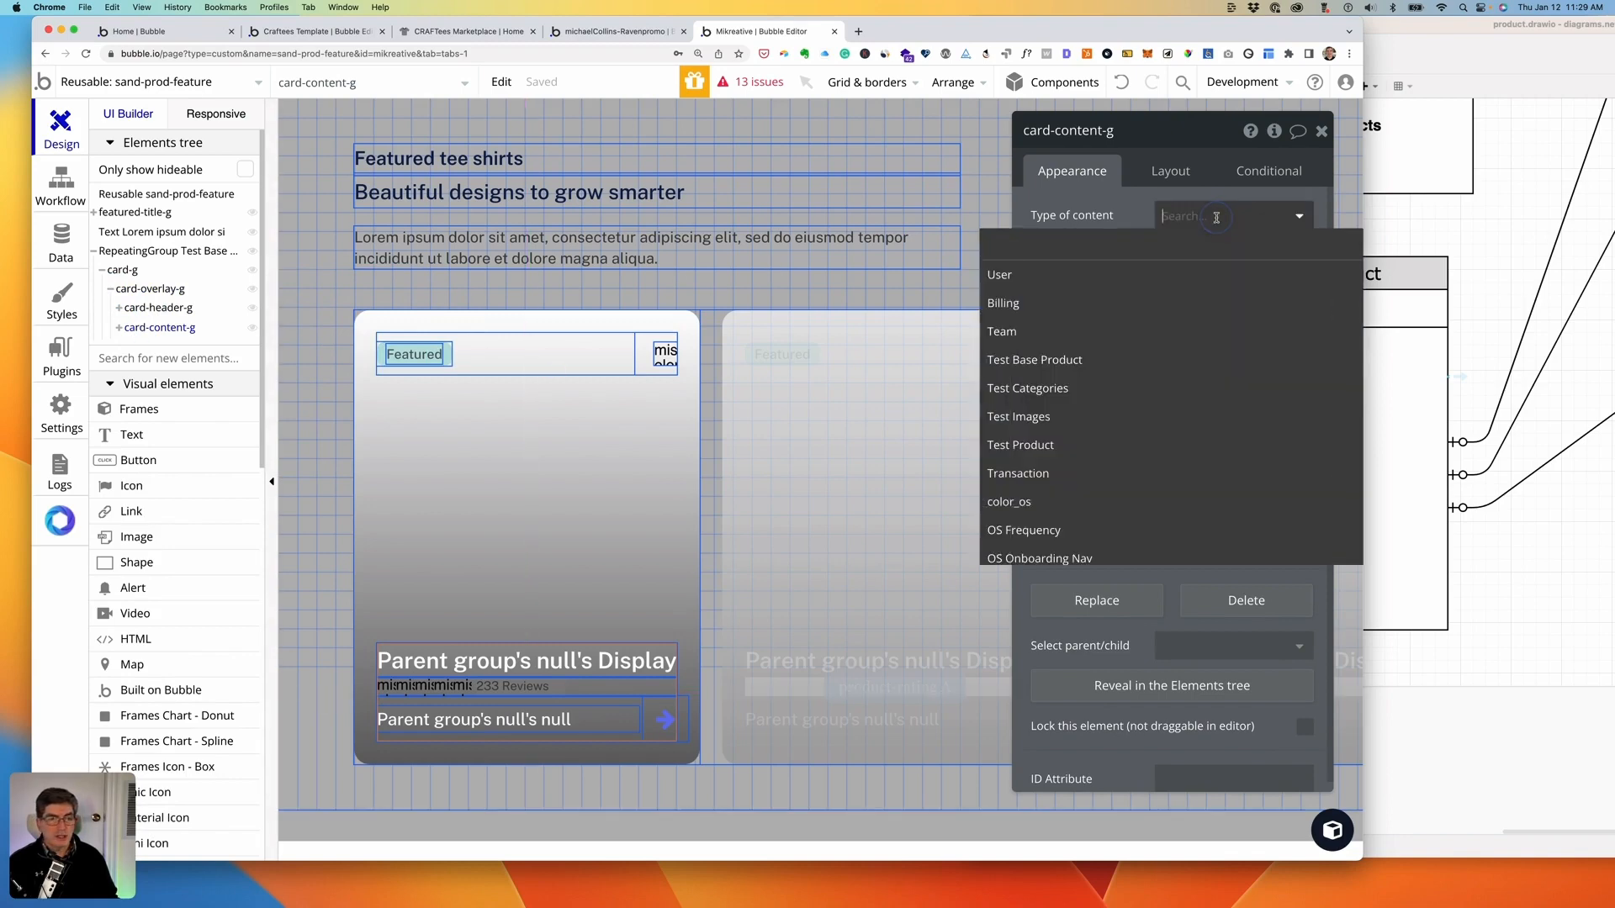
pyautogui.click(1084, 360)
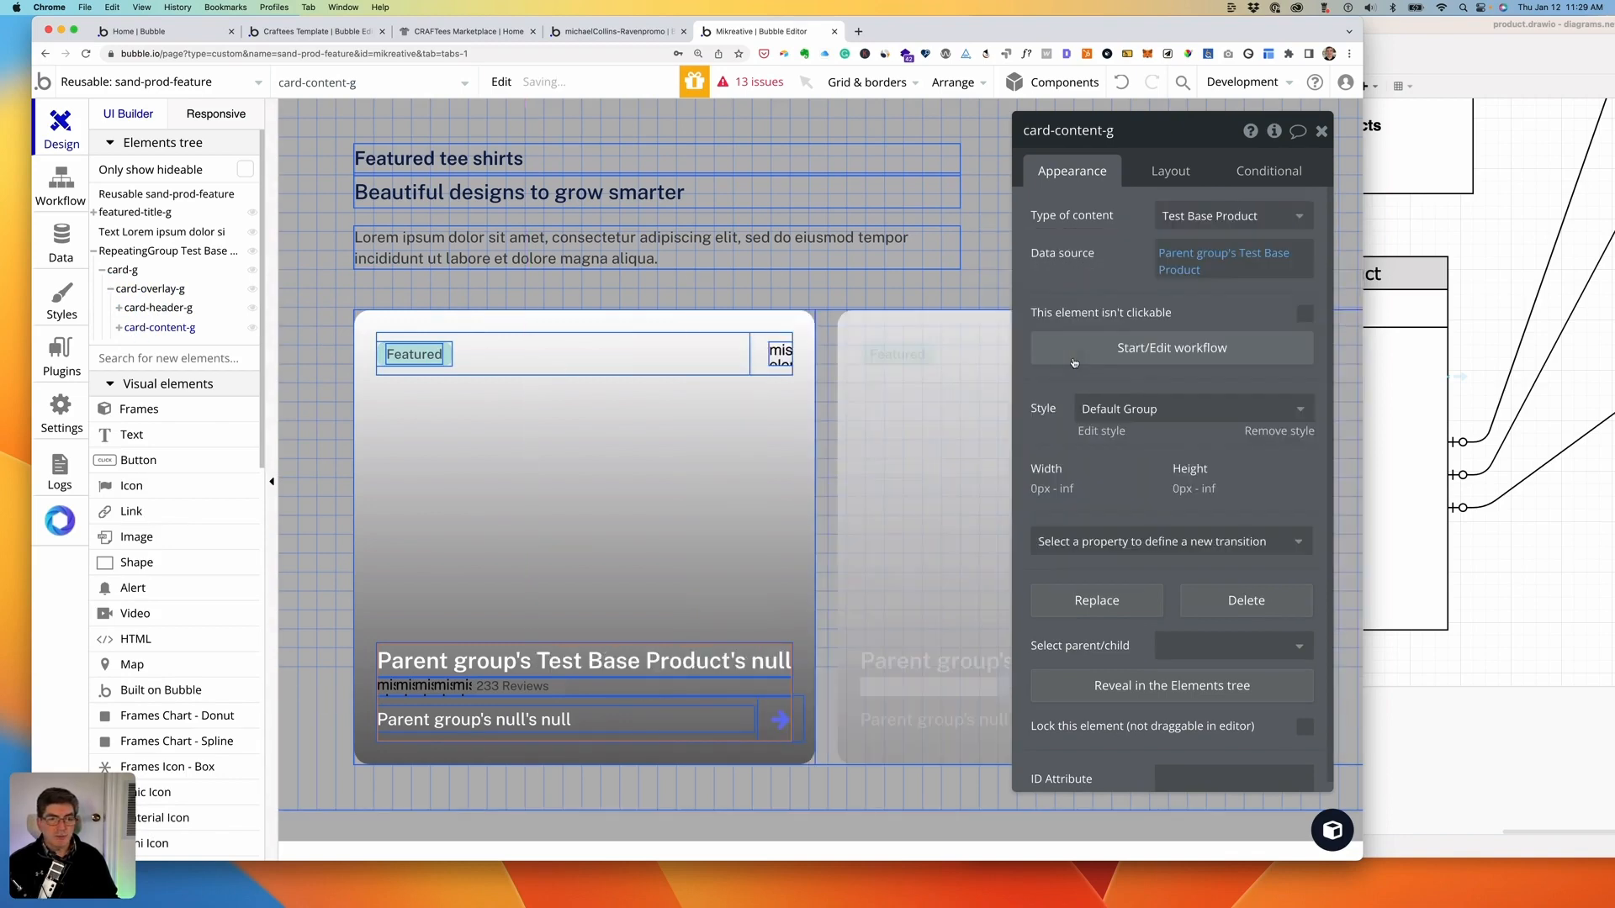
# - Select the card title text inside card-content-g and open its Test Base Product field list
pyautogui.click(119, 329)
pyautogui.click(181, 347)
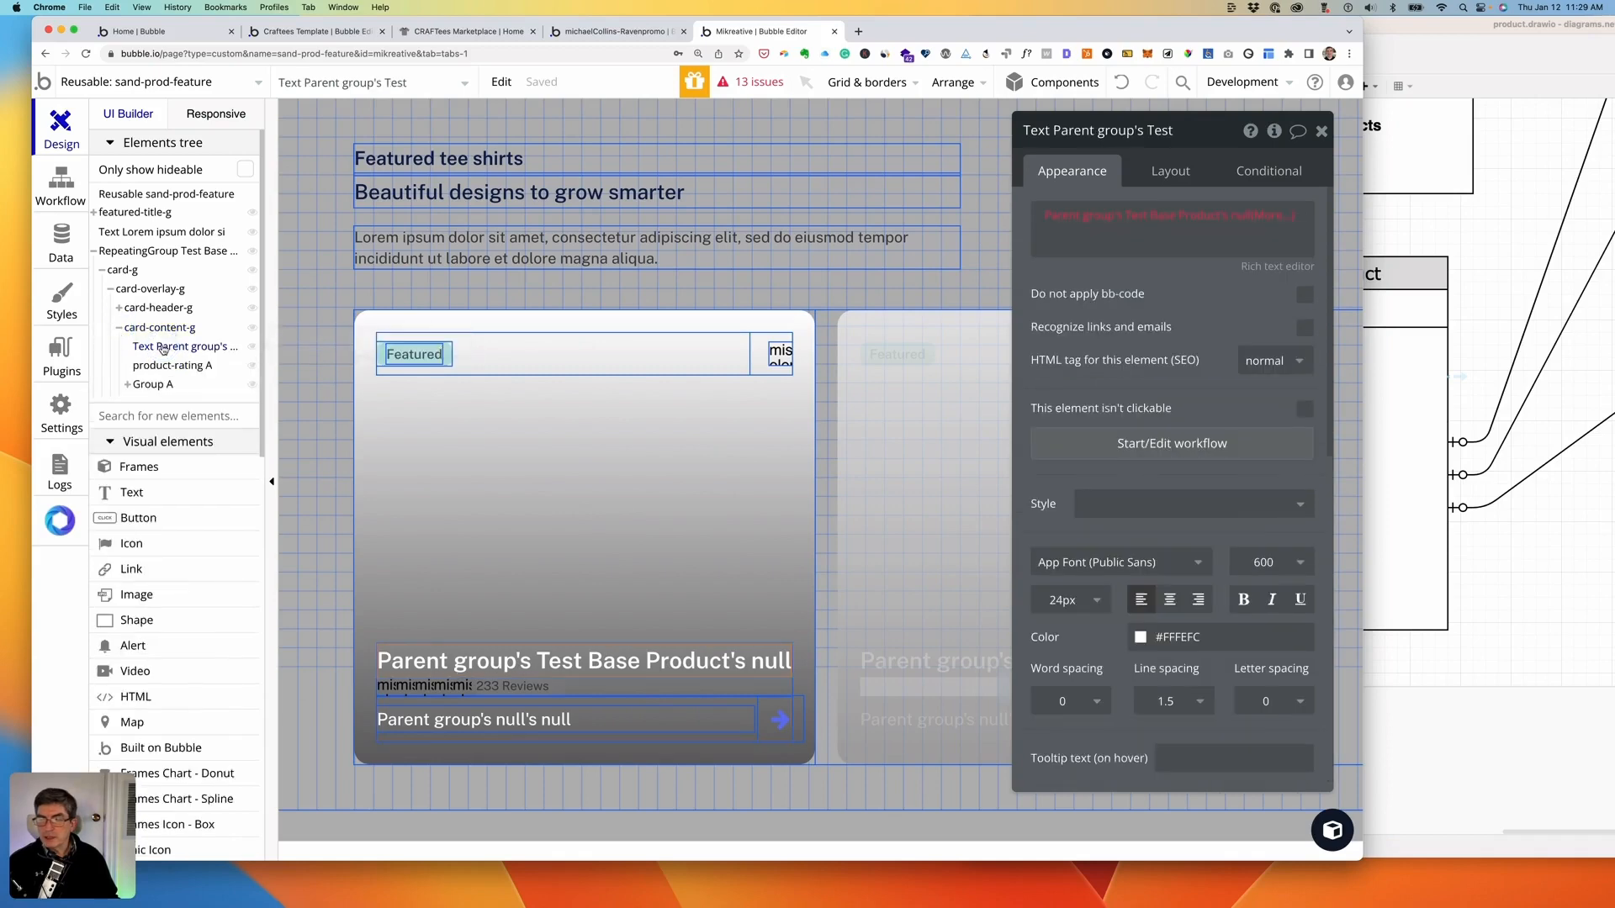
pyautogui.moveTo(1120, 222)
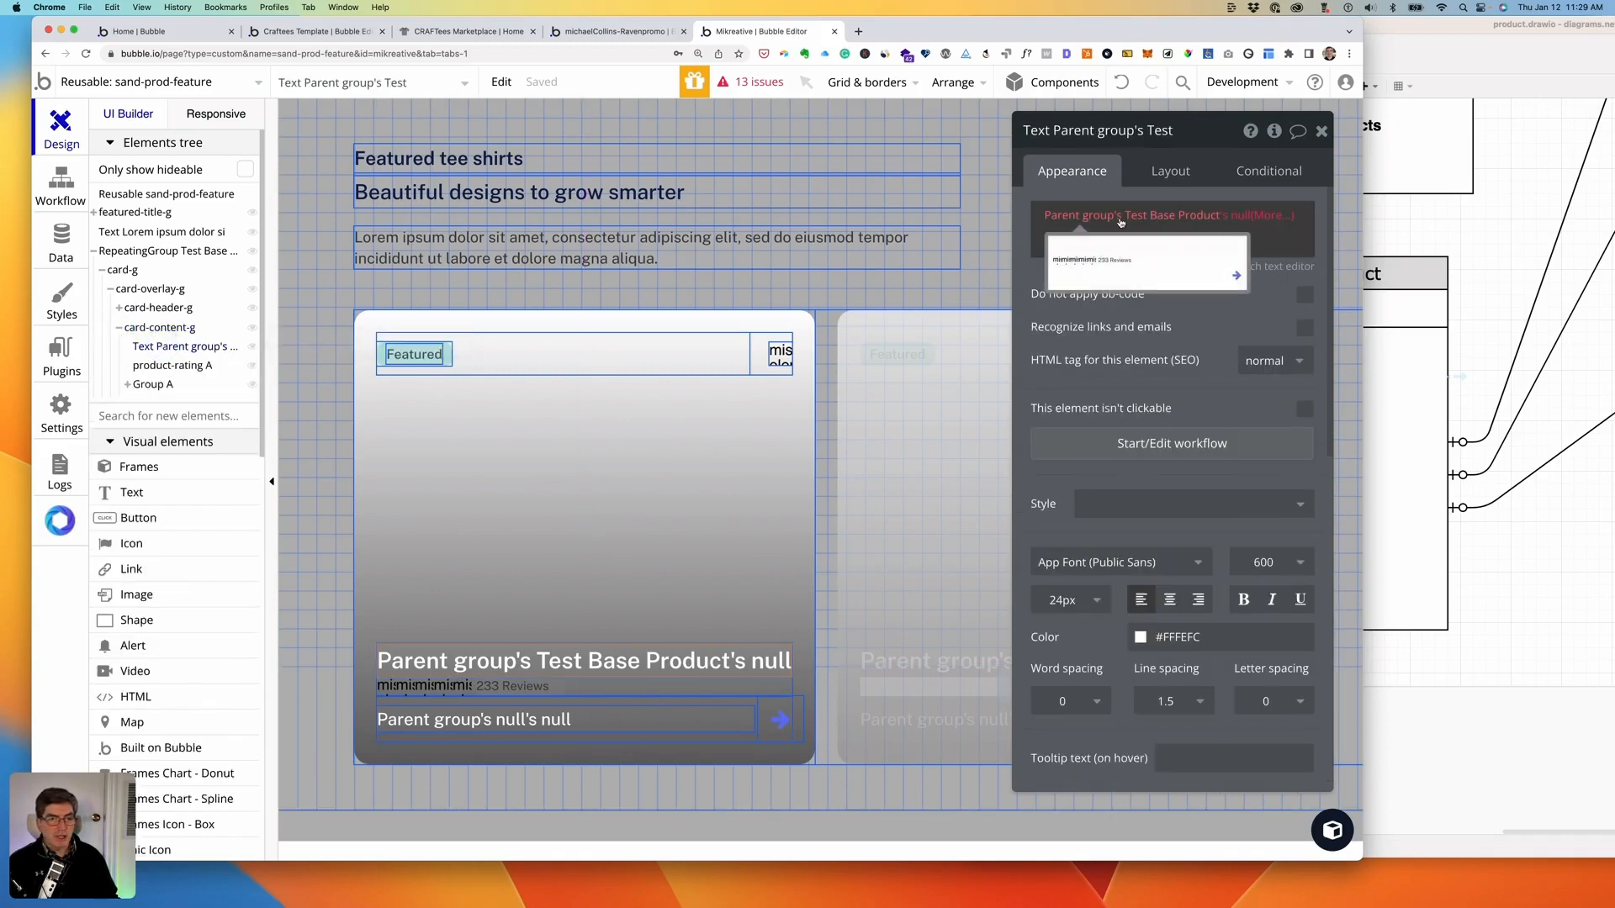
pyautogui.click(1237, 218)
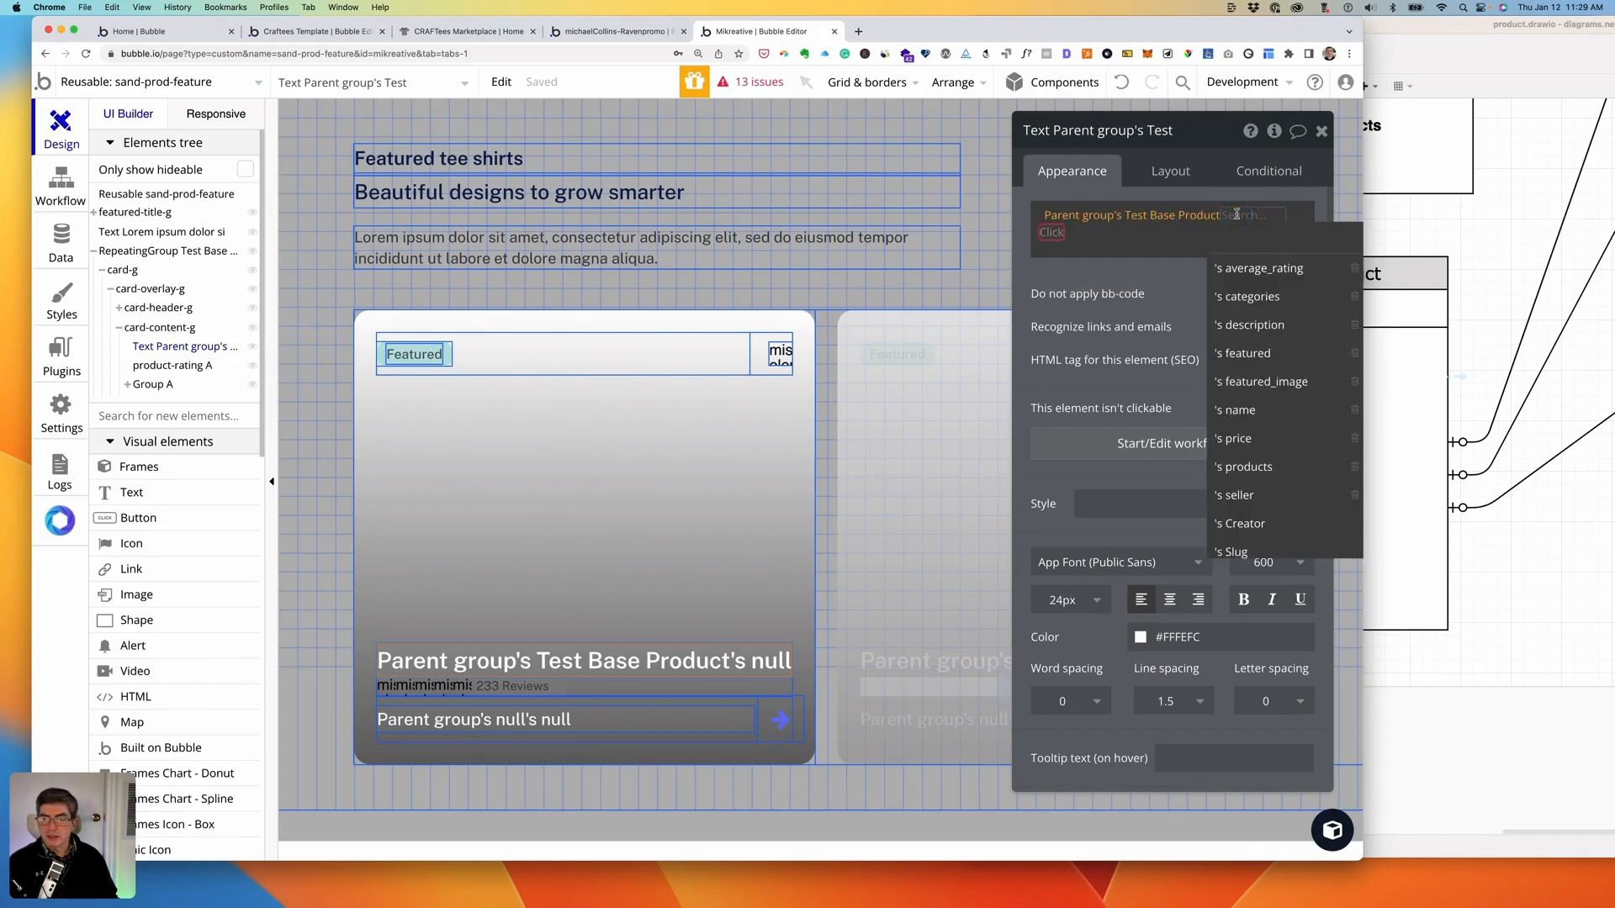
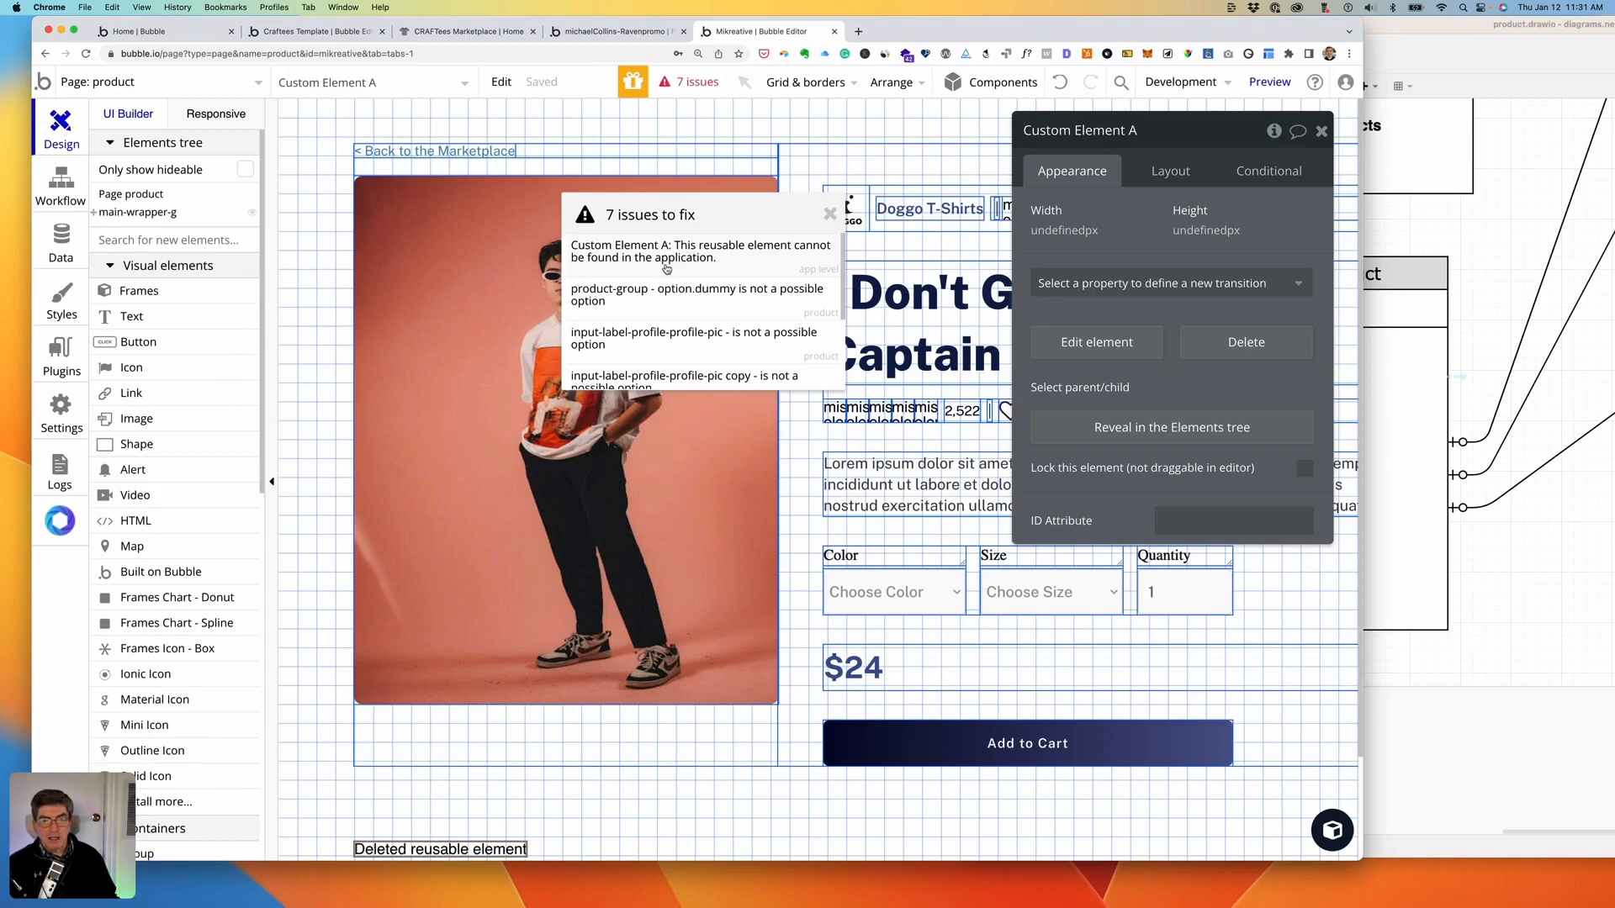
# - Find the broken Custom Element A in the rating row and delete it, leaving 6 issues
pyautogui.click(908, 412)
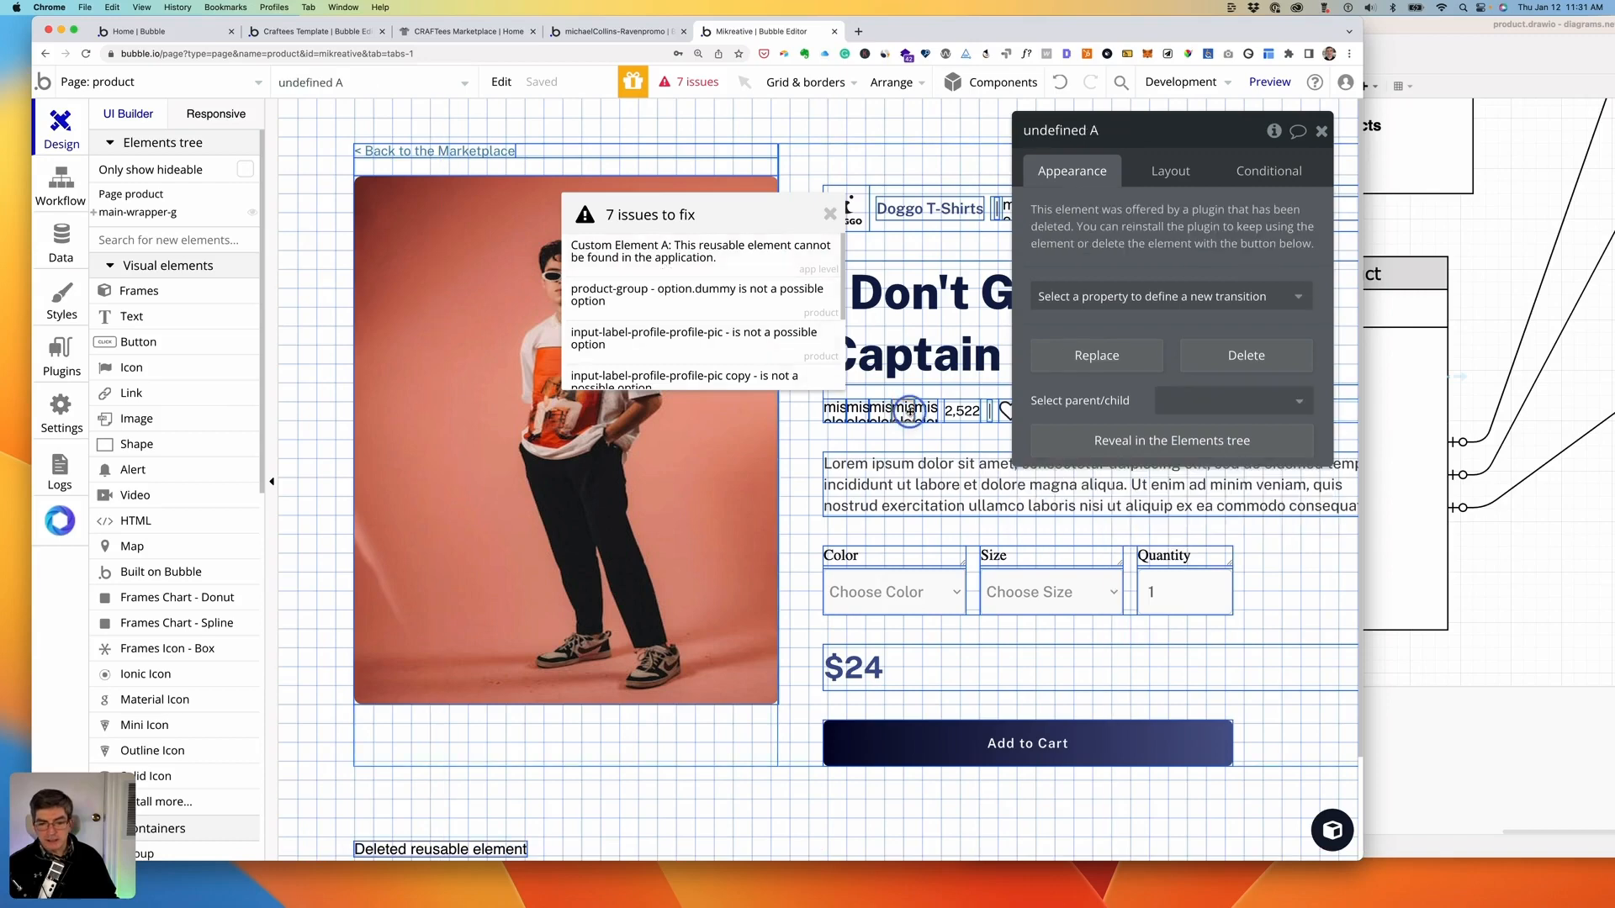
pyautogui.moveTo(910, 412); pyautogui.dragTo(975, 420)
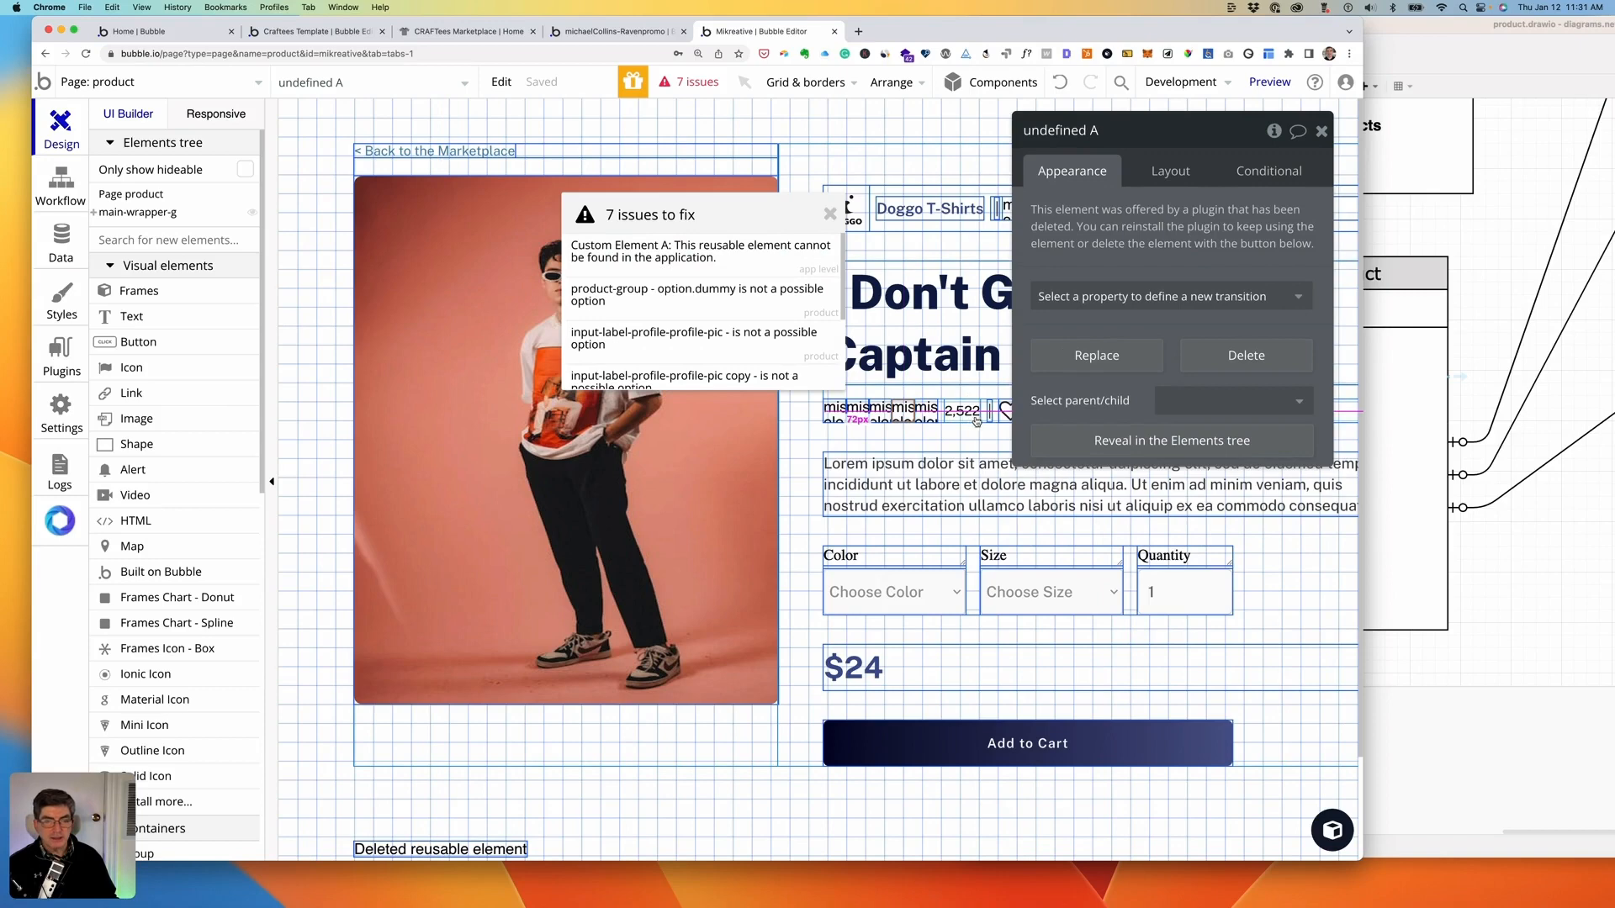
pyautogui.click(725, 259)
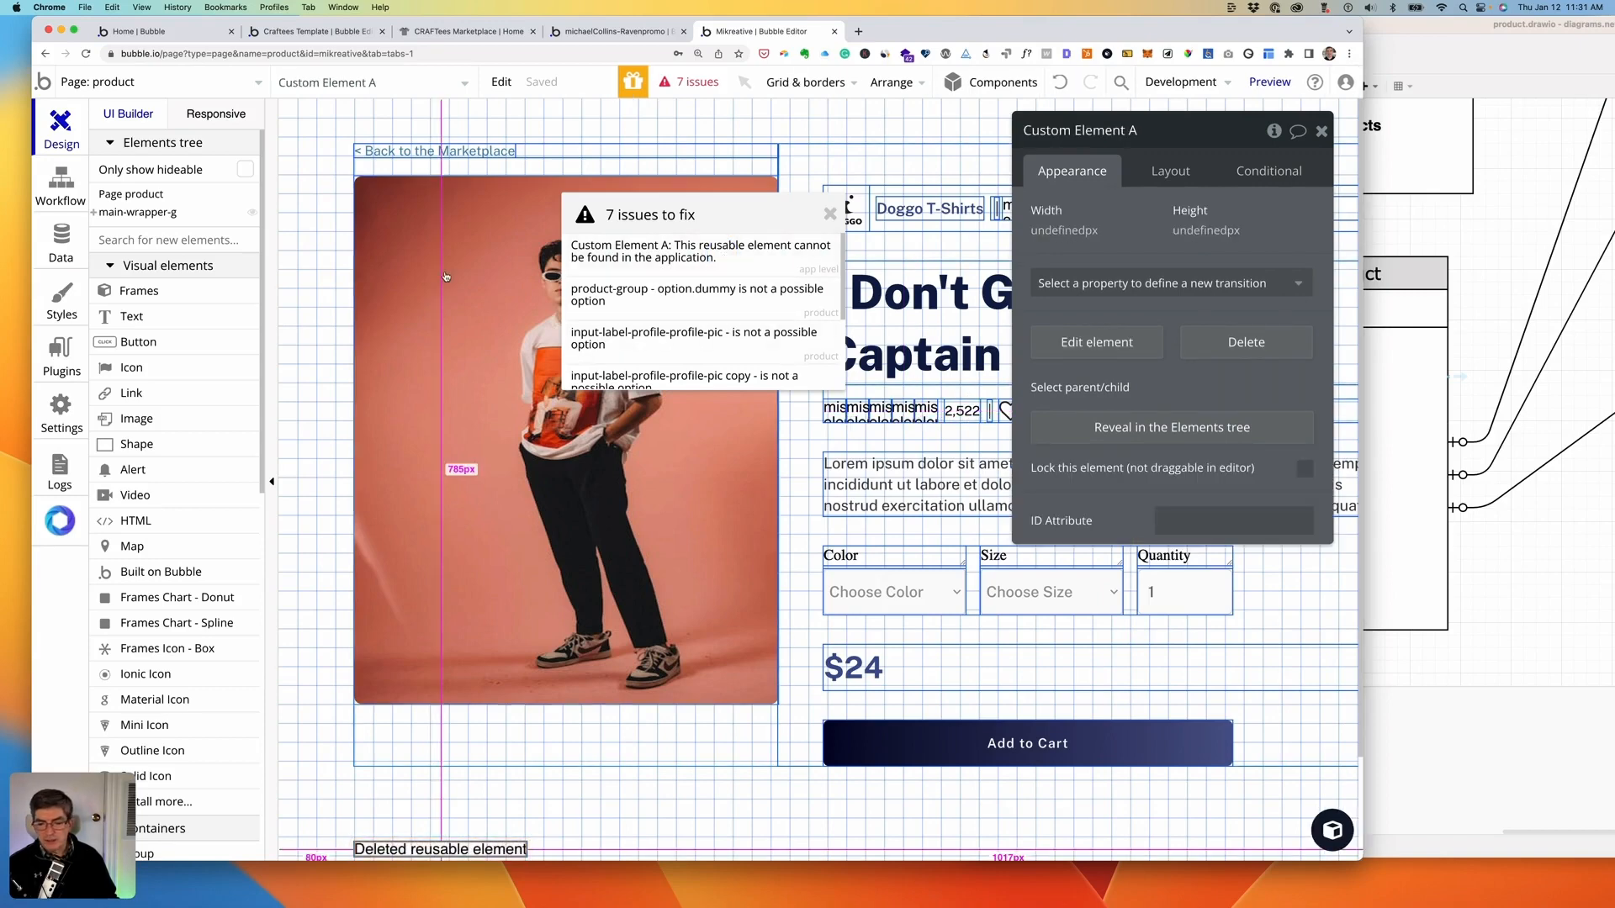
pyautogui.scroll(-4, 561, 666)
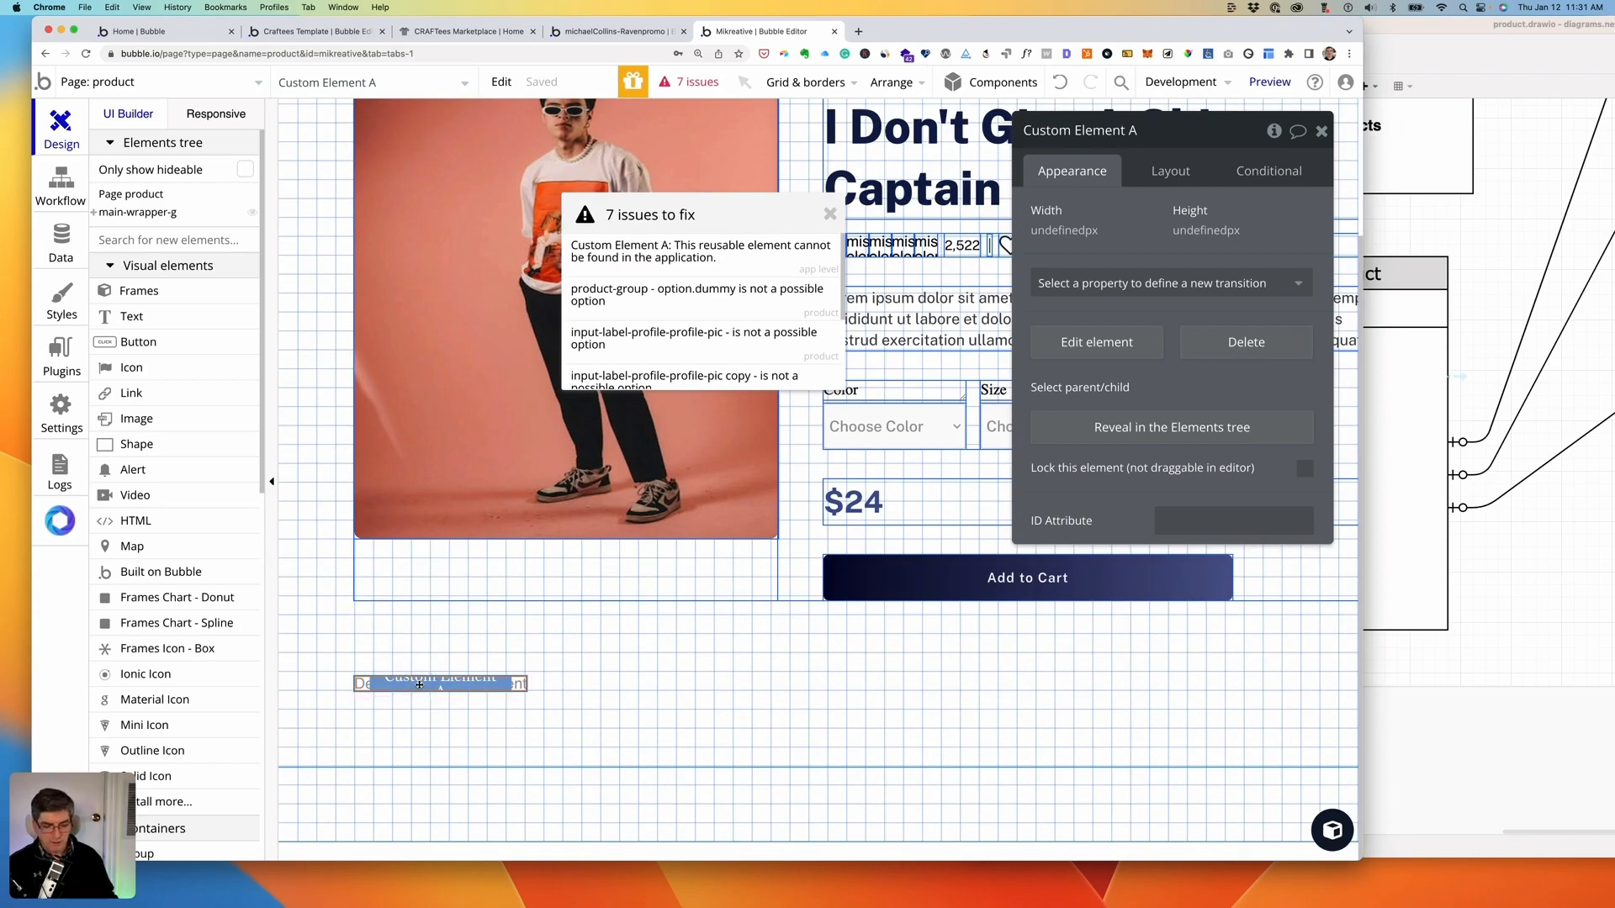
pyautogui.press('Delete')
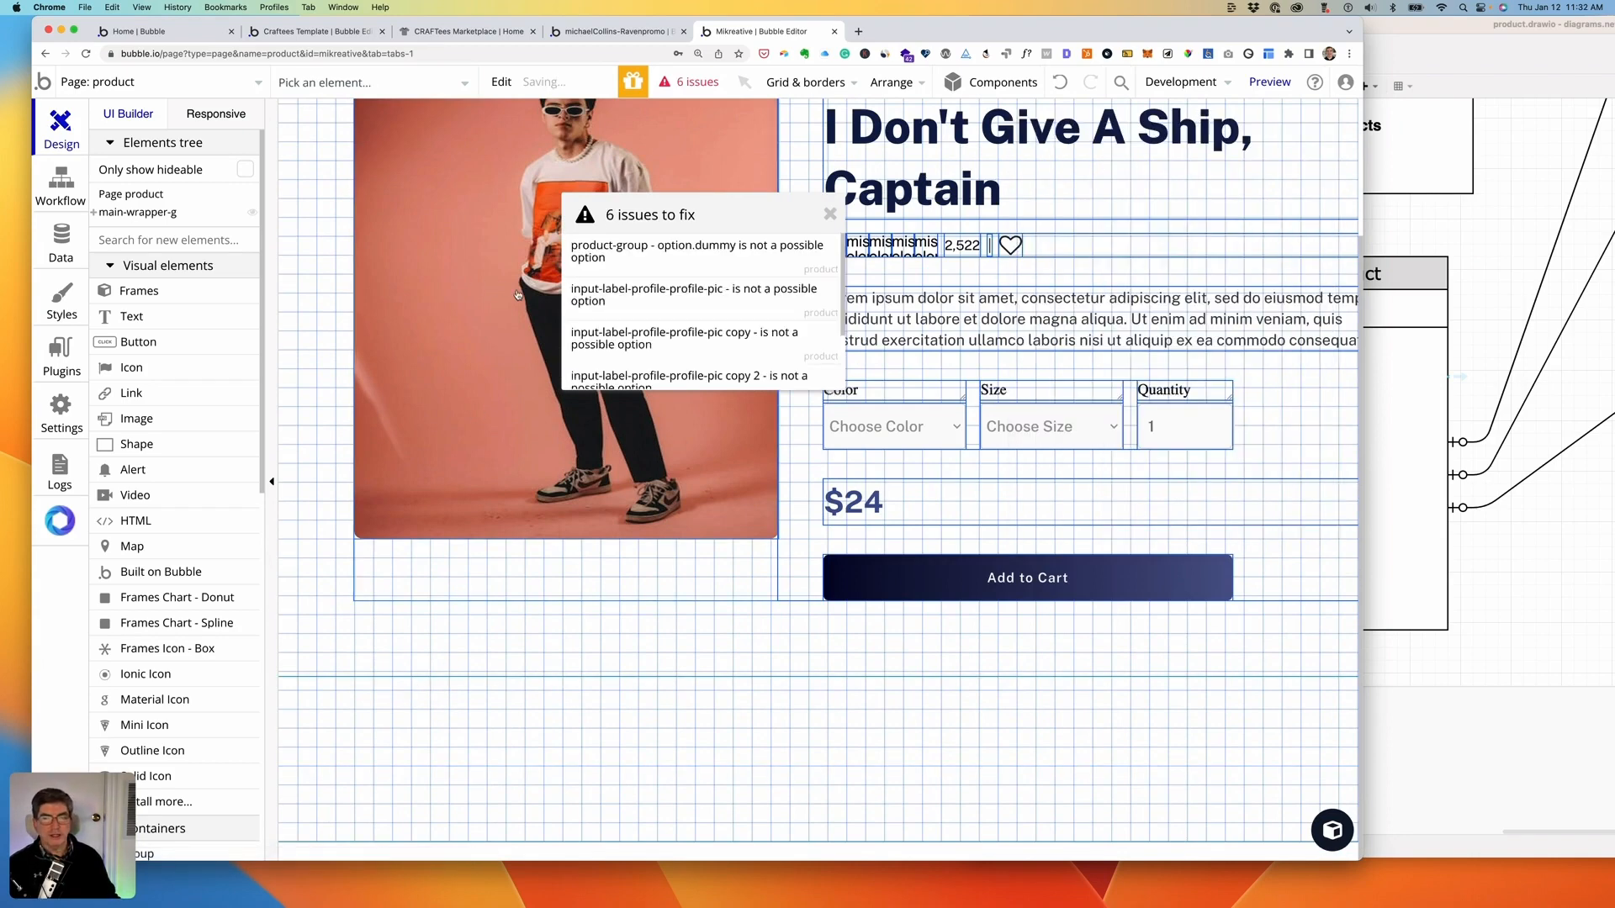
pyautogui.scroll(3, 522, 301)
pyautogui.scroll(1, 522, 301)
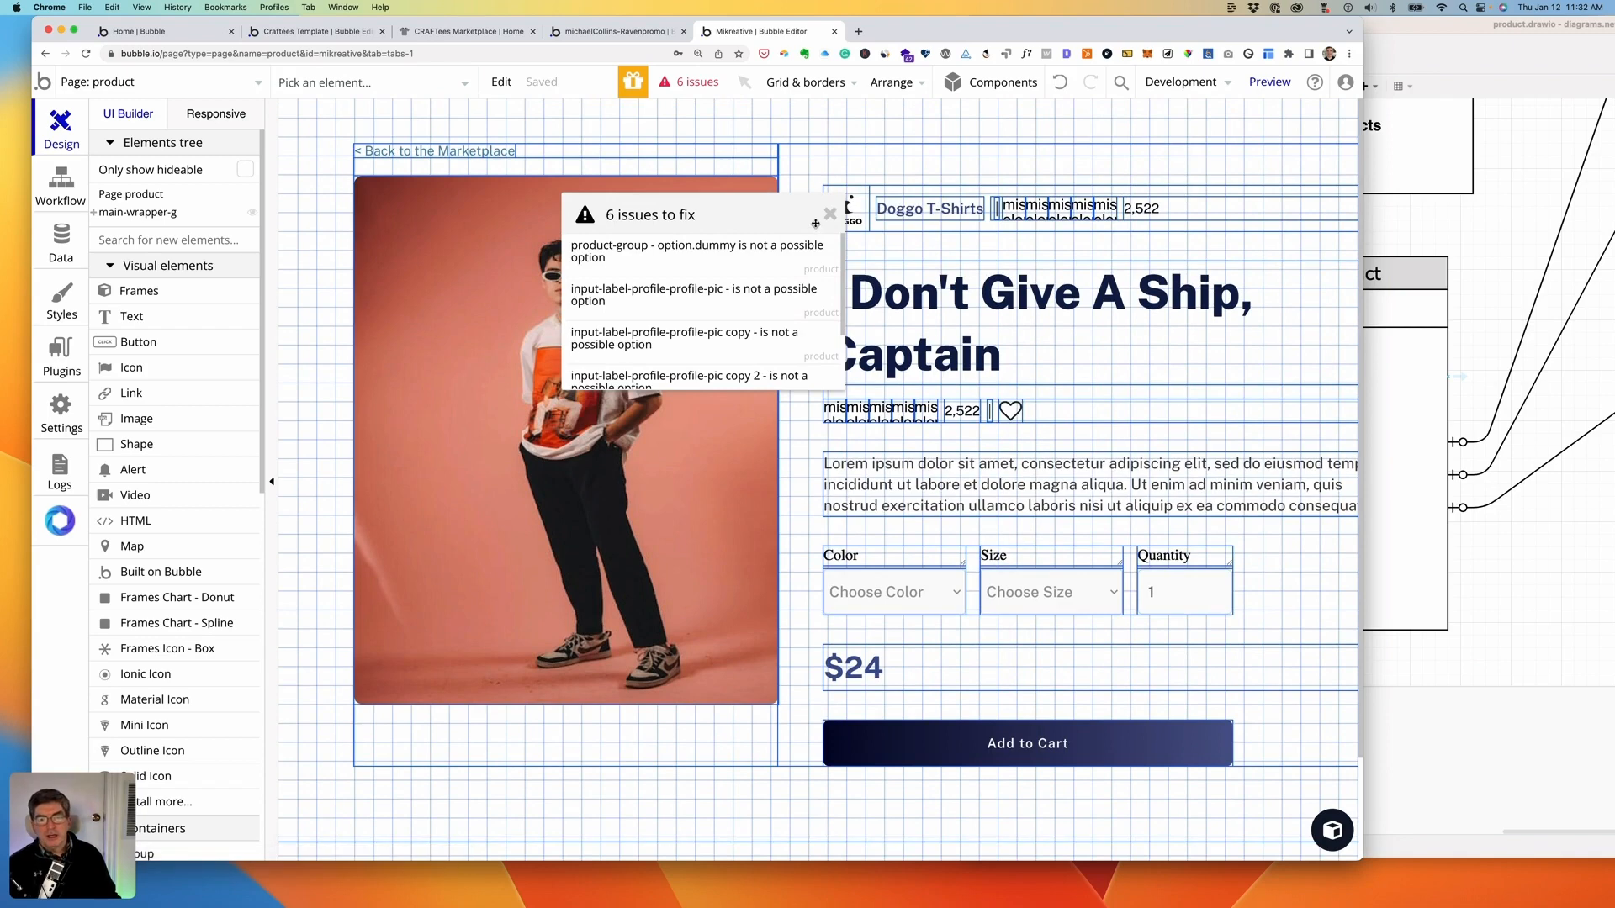
pyautogui.scroll(-2, 732, 305)
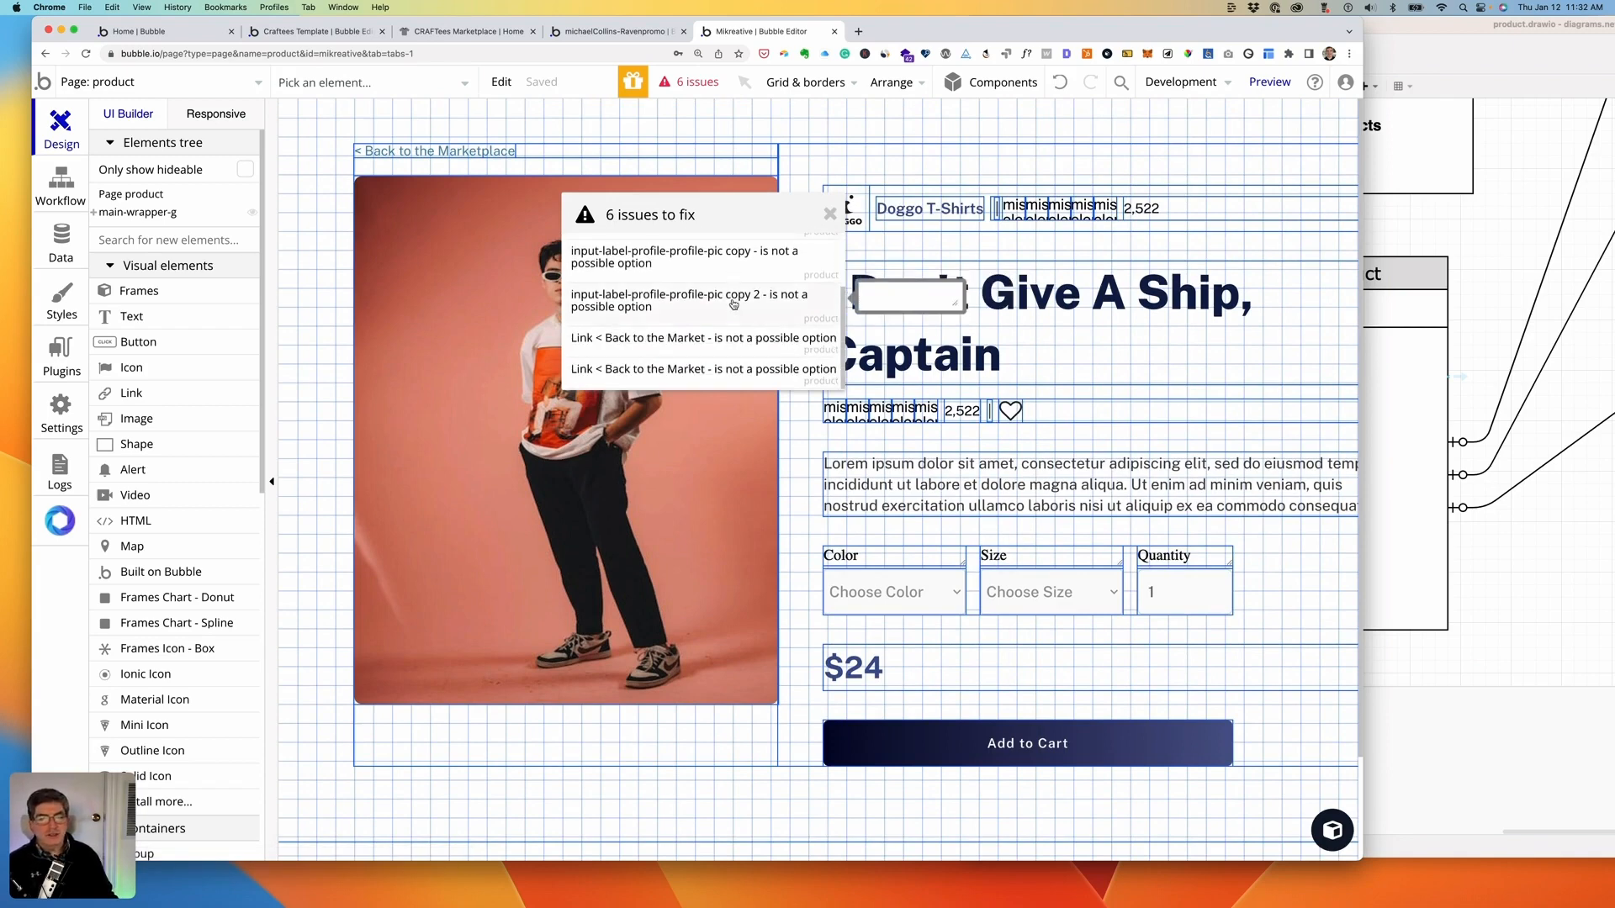
pyautogui.scroll(2, 732, 305)
pyautogui.click(830, 214)
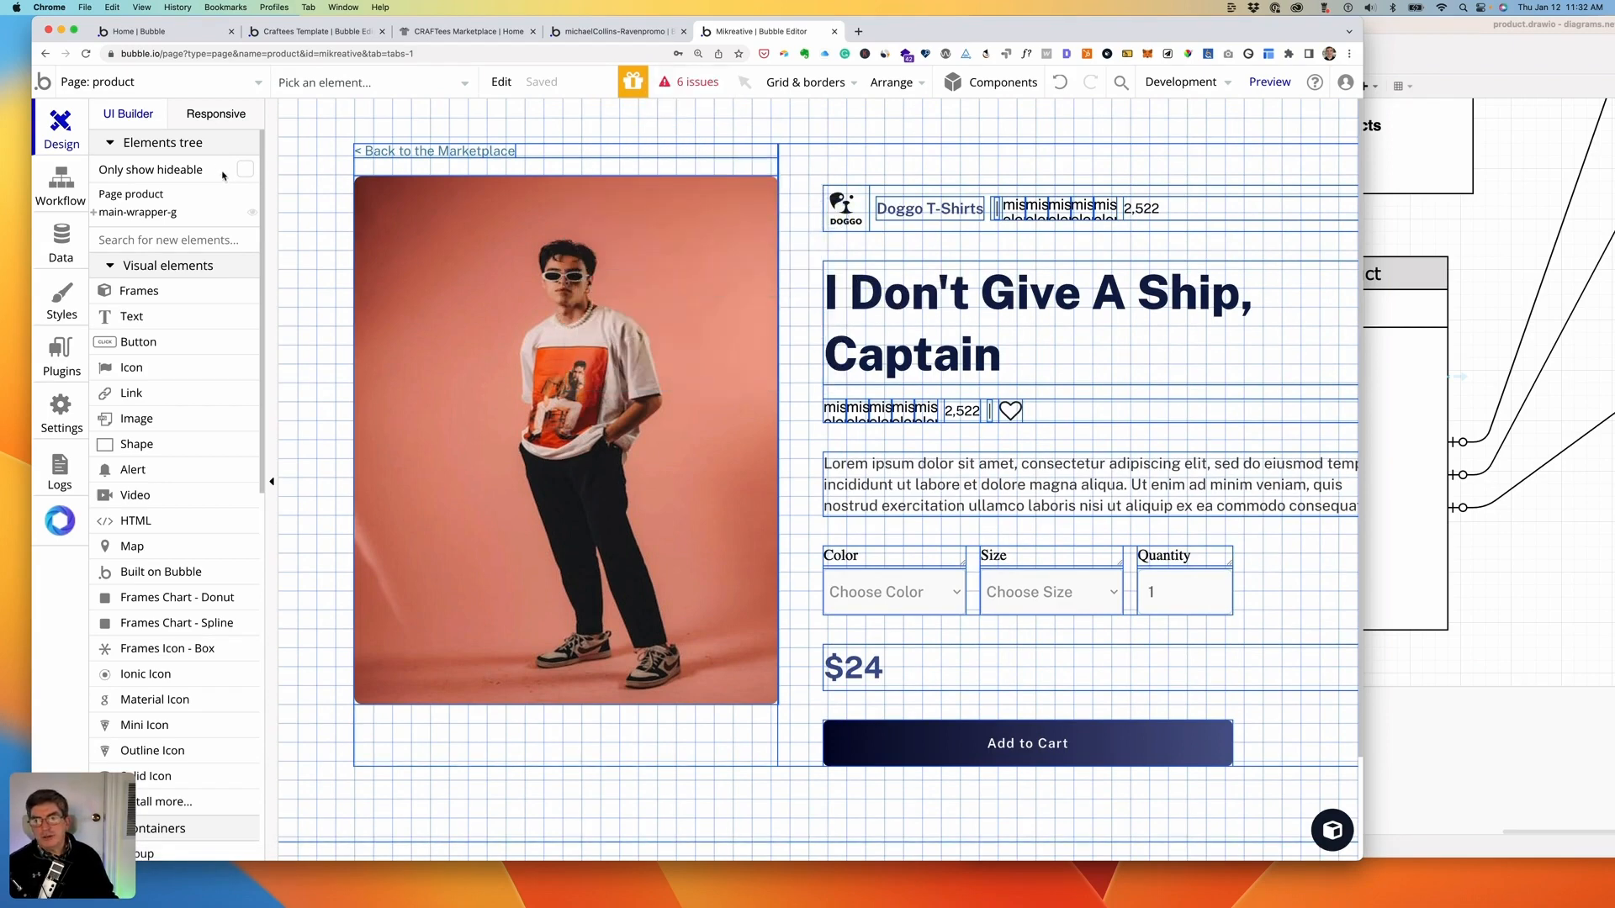
# - Switch the editor to the sandbox-featured page
pyautogui.click(208, 78)
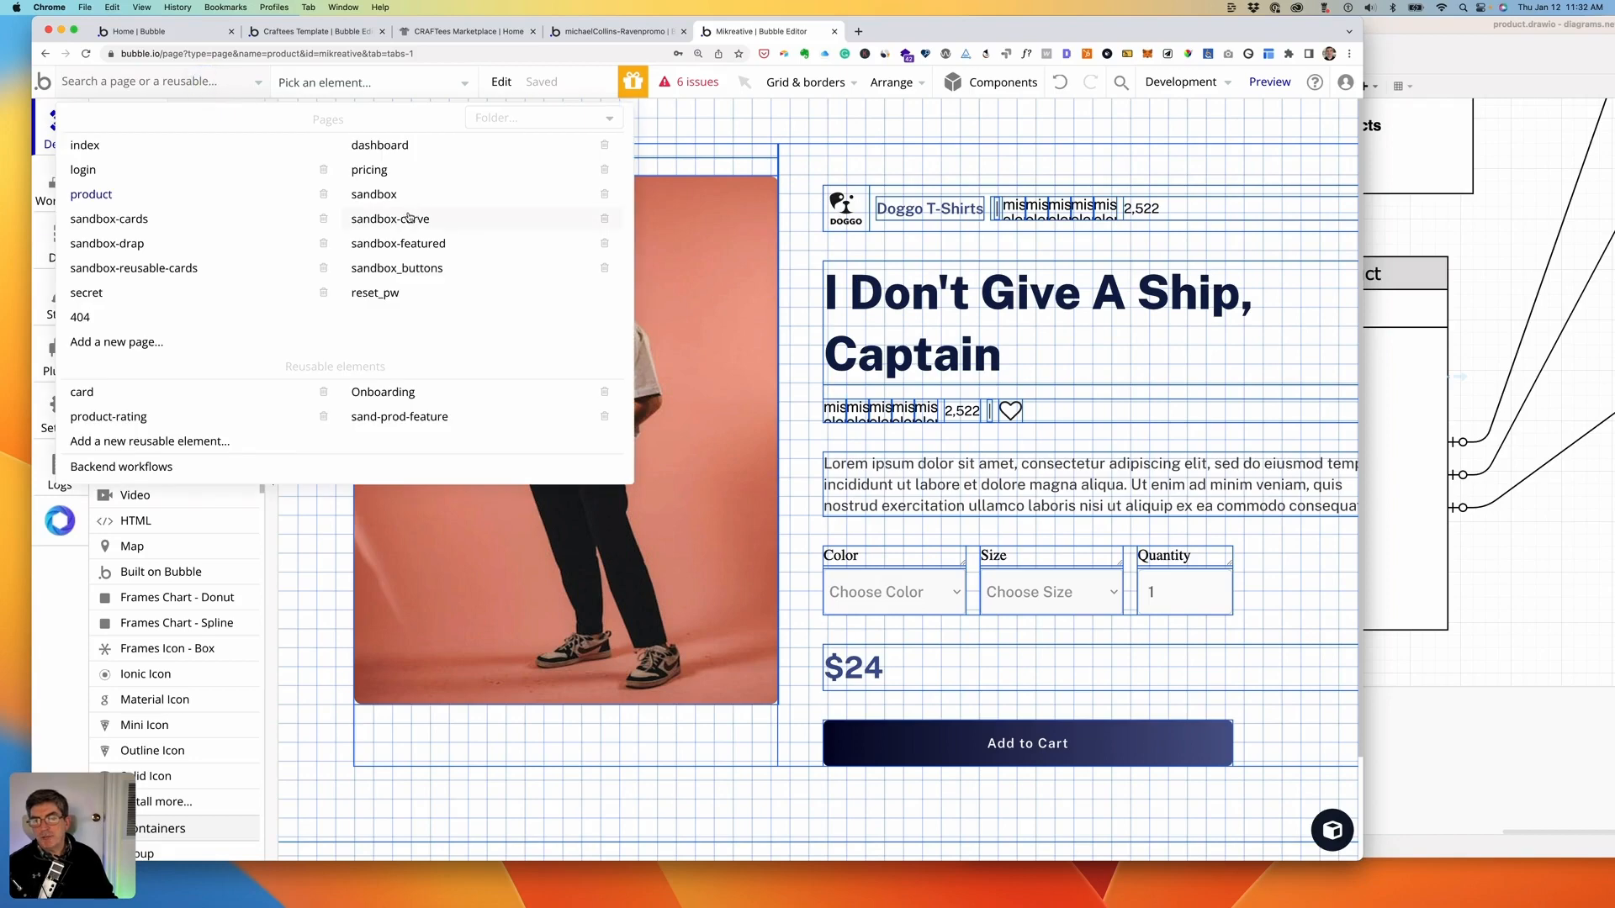
pyautogui.moveTo(408, 218)
pyautogui.click(384, 244)
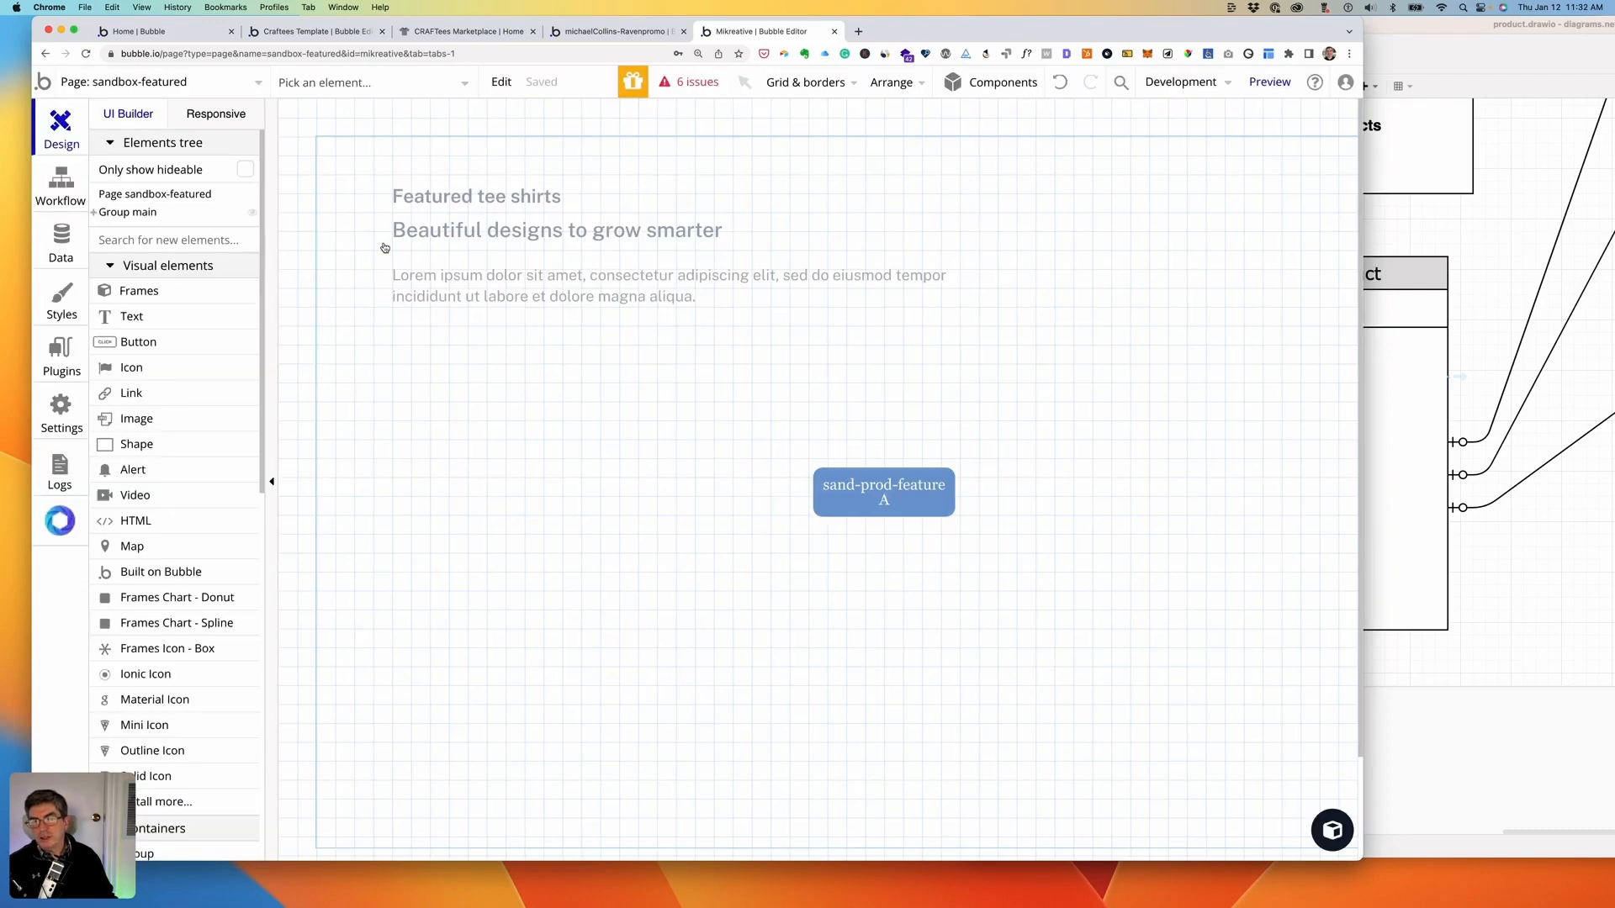
# - Preview sandbox-featured past the insecure-connection warning, then return to the editor
pyautogui.click(1279, 84)
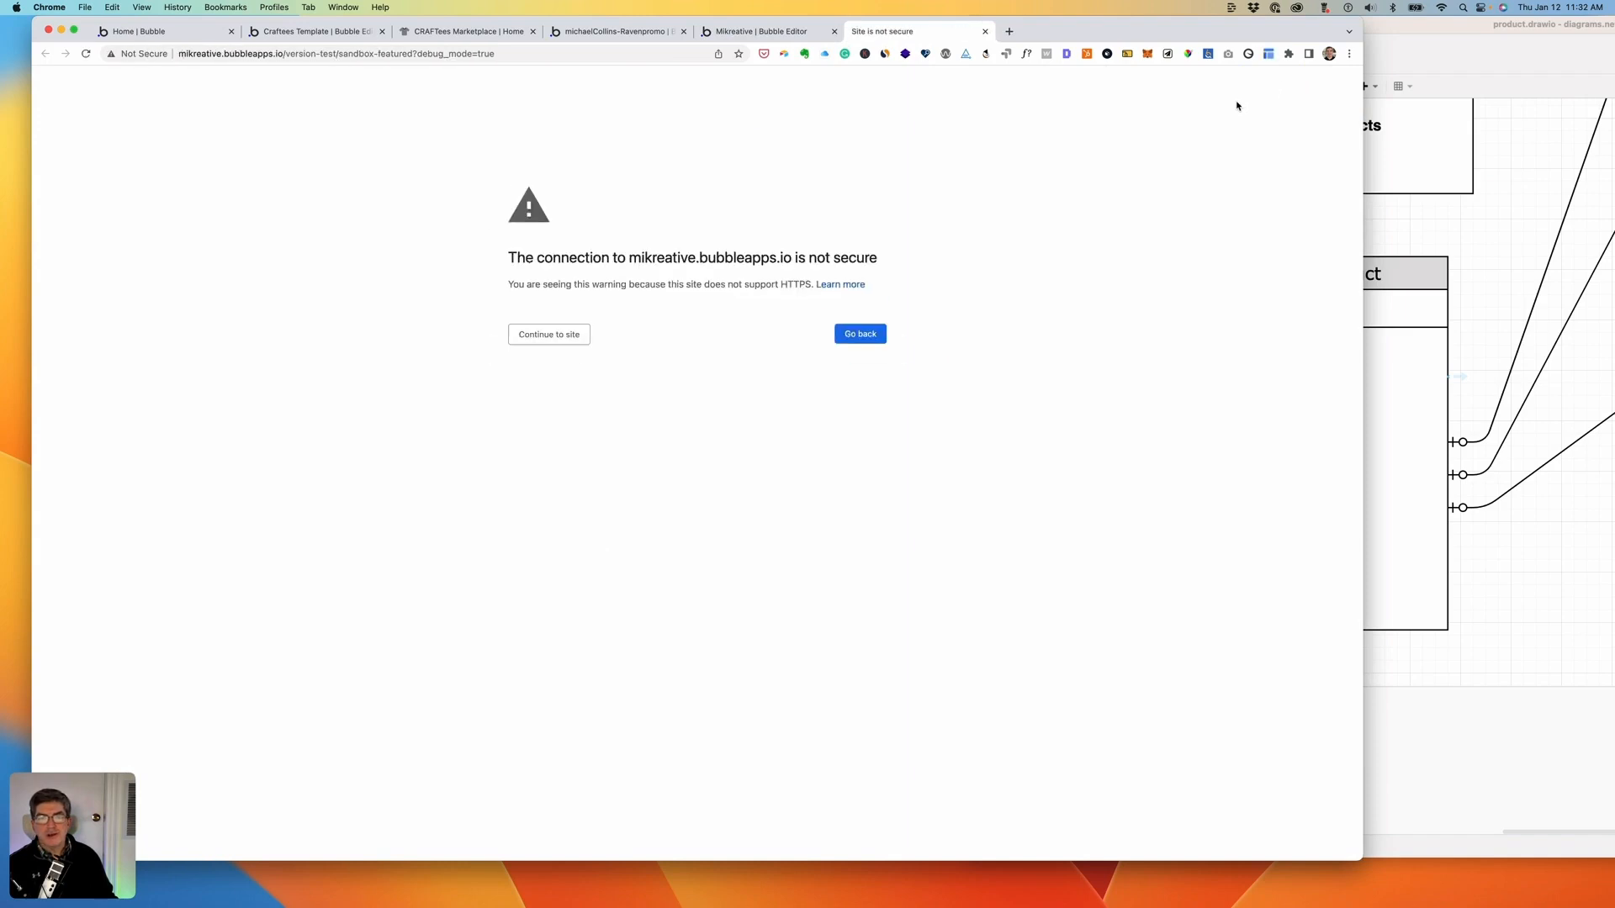
pyautogui.click(586, 332)
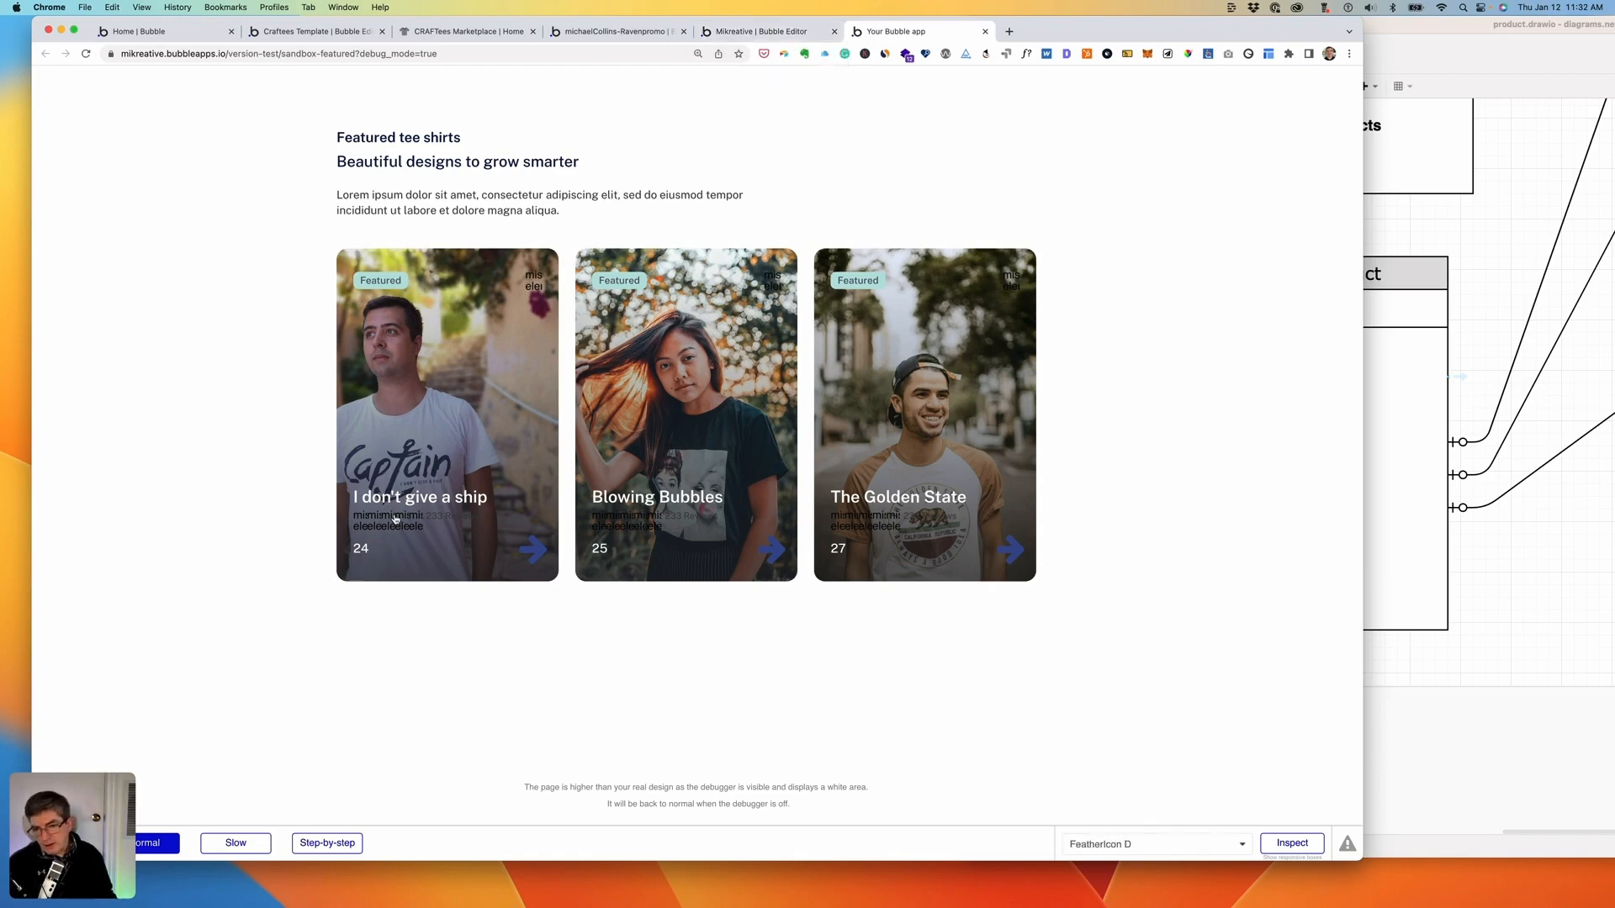
pyautogui.click(727, 33)
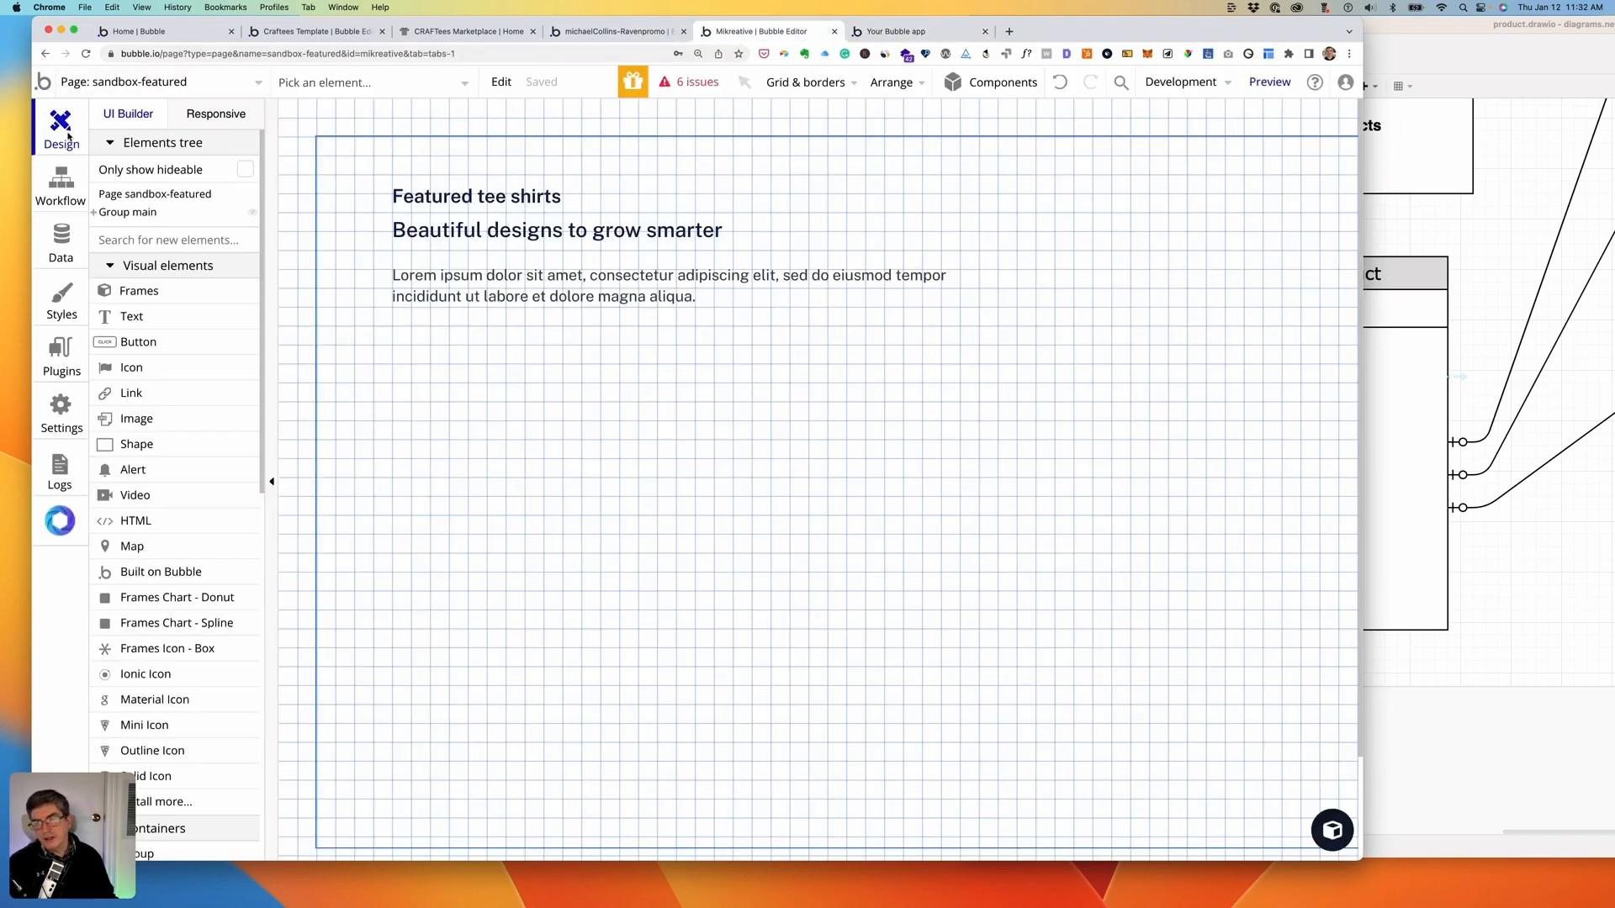
pyautogui.click(192, 81)
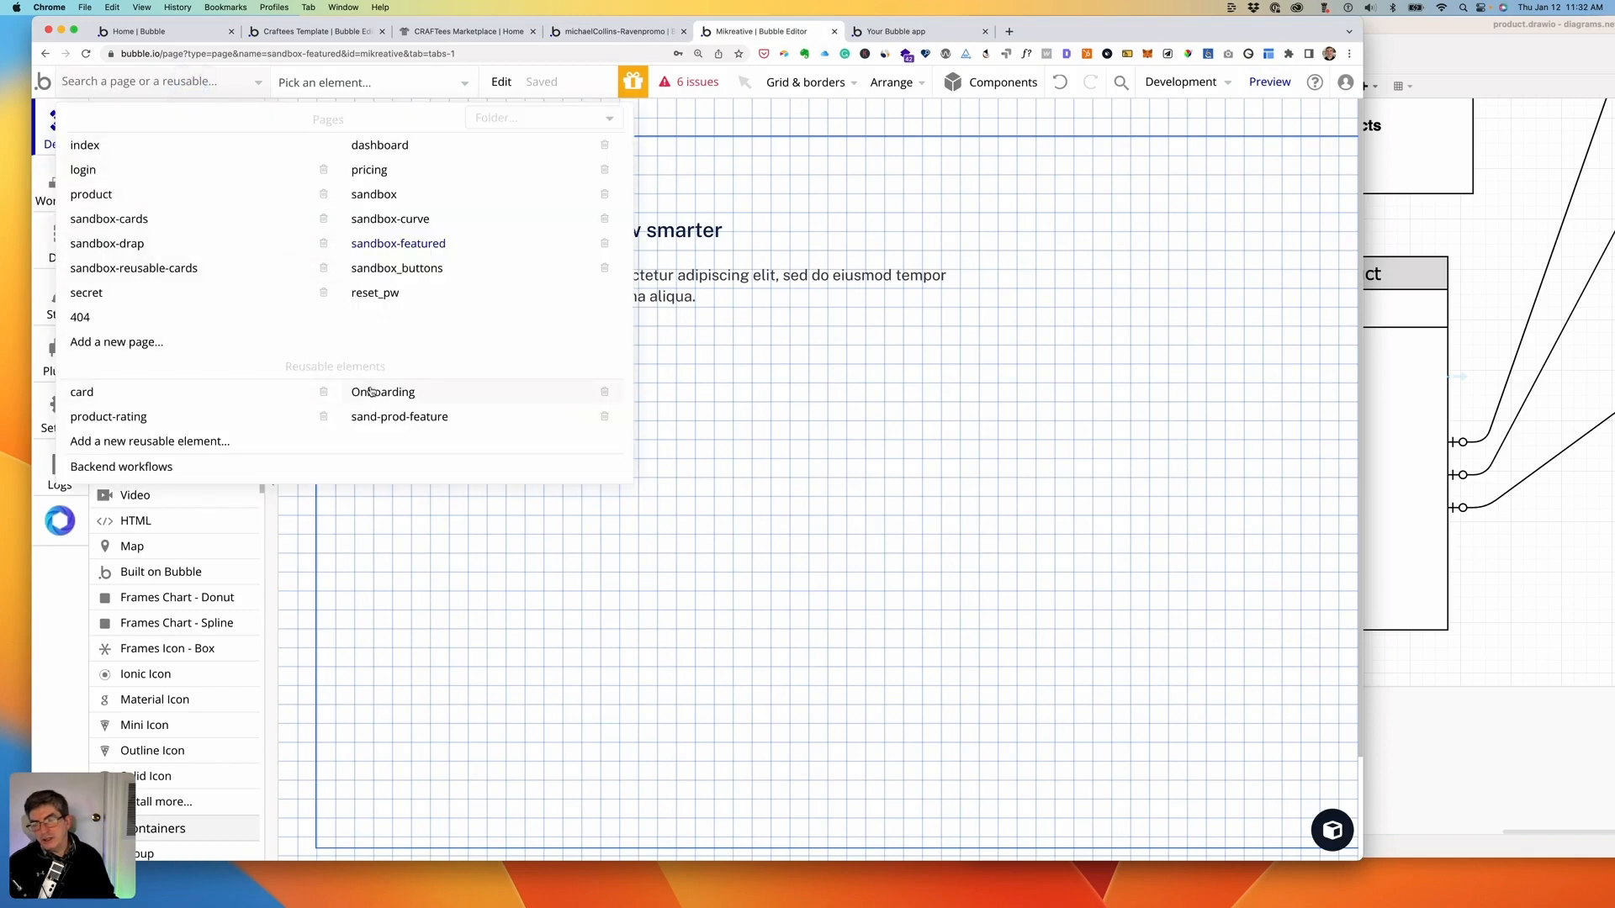
# - Open sand-prod-feature and delete the broken FeatherIcon A from the top of its card
pyautogui.click(376, 417)
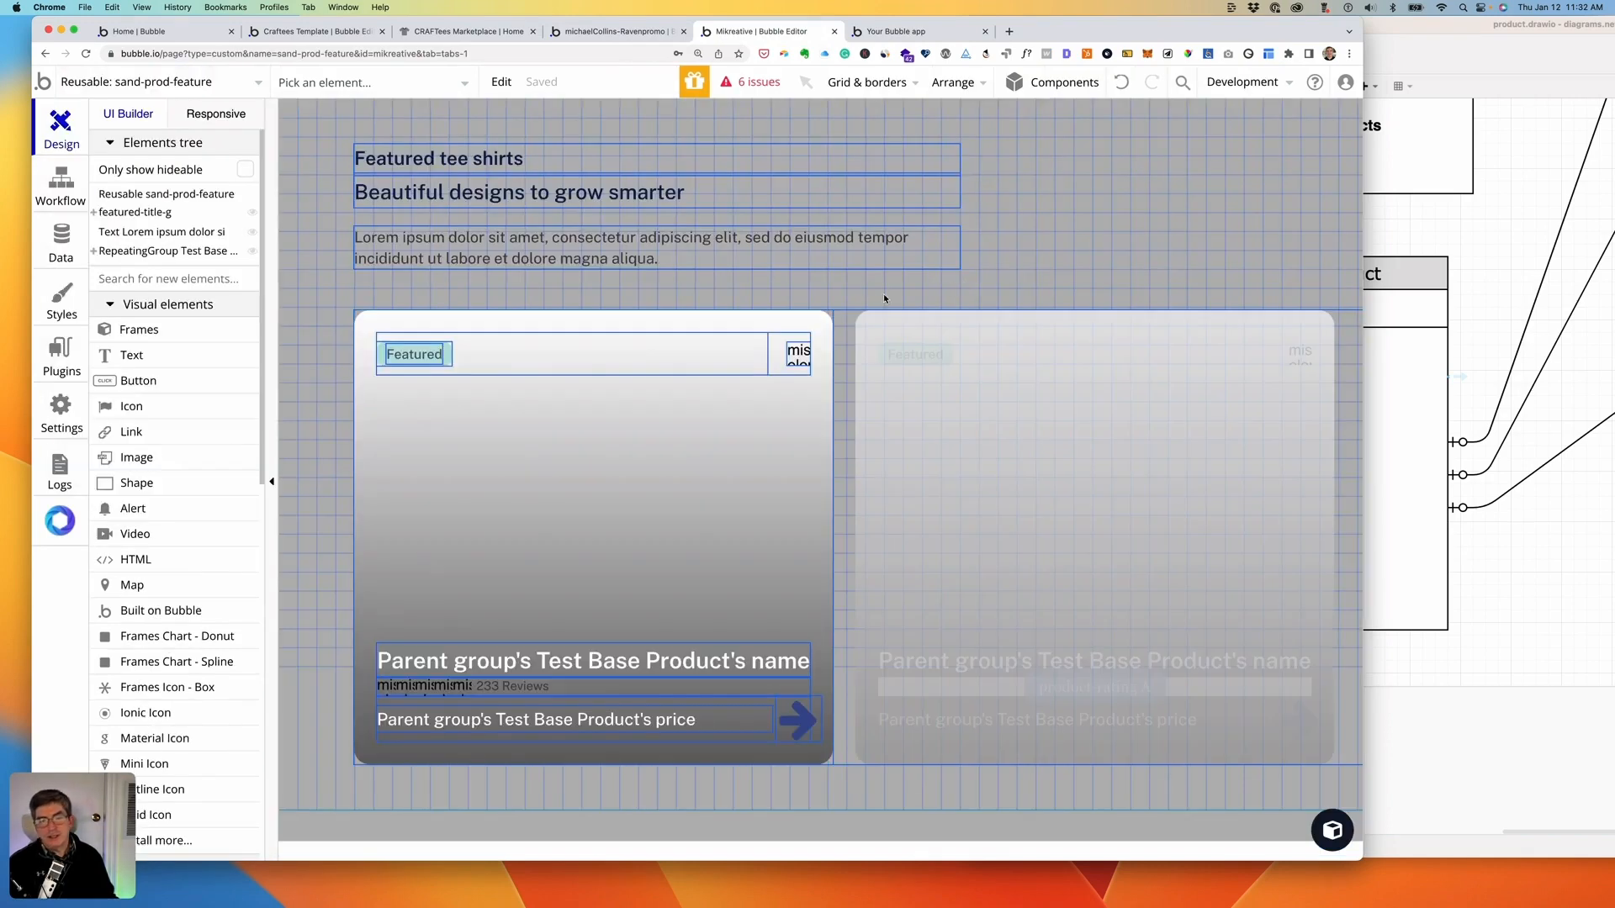
pyautogui.click(798, 353)
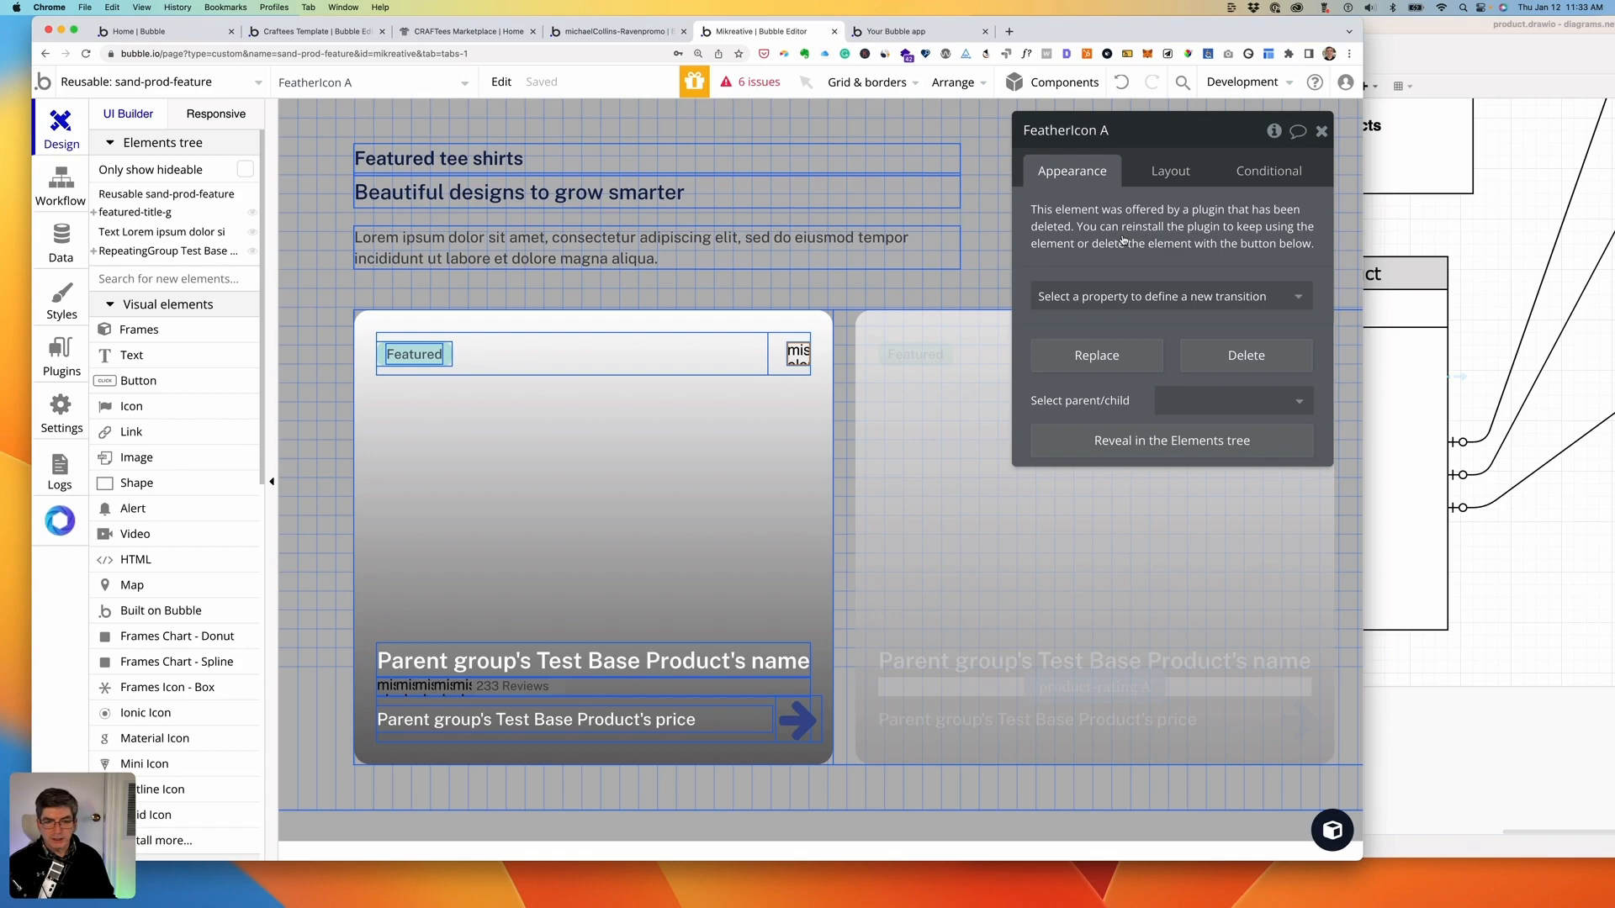
pyautogui.press('Delete')
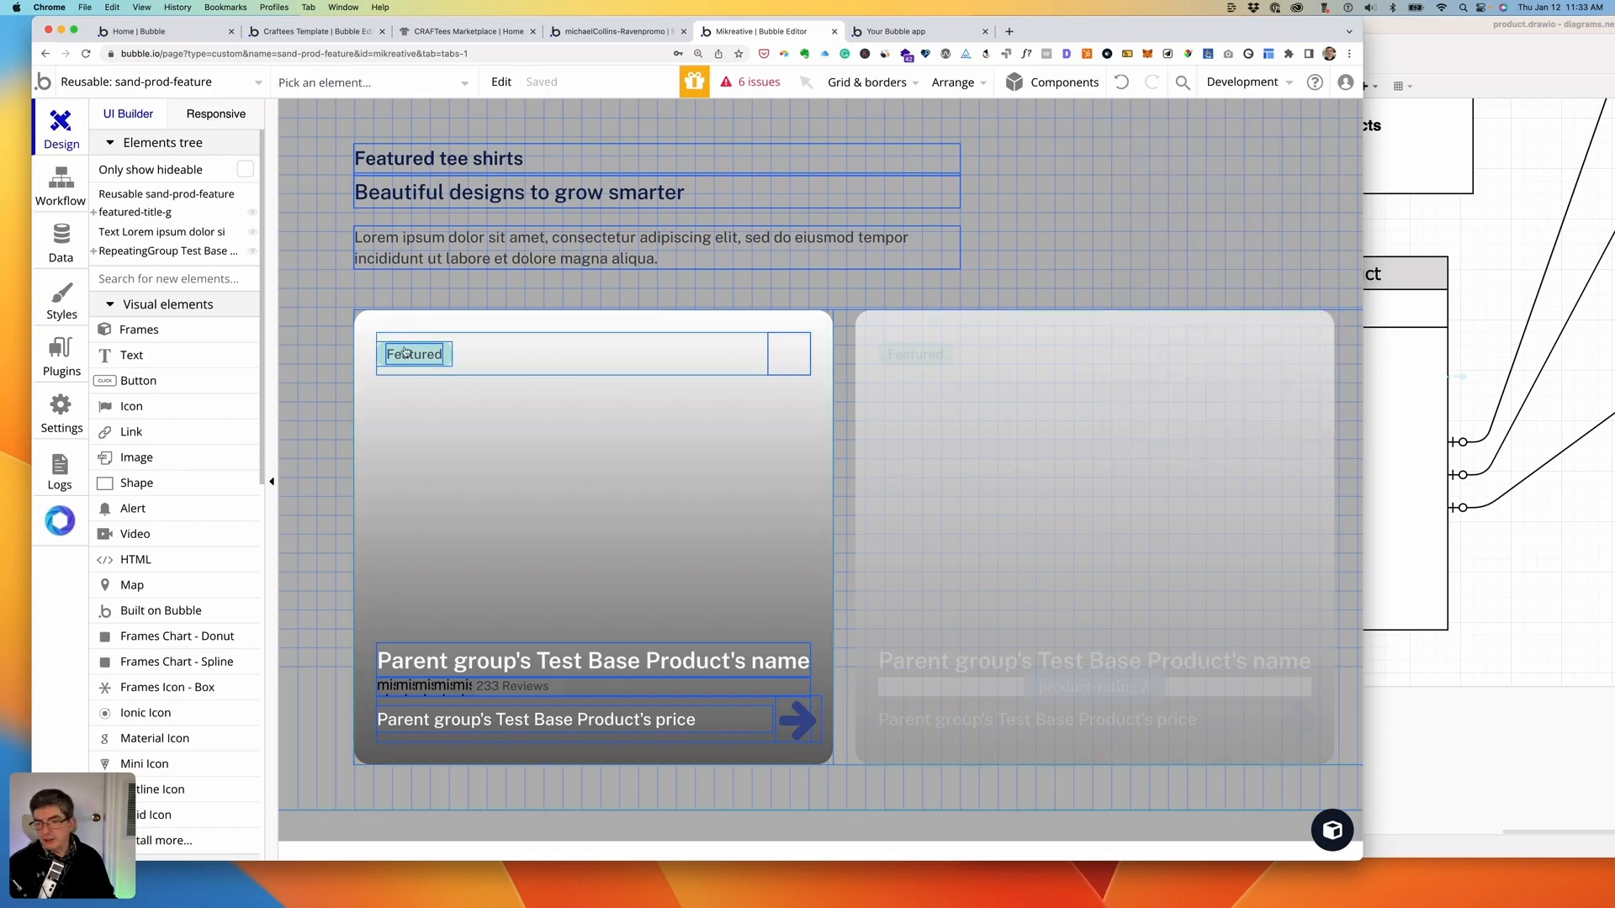
pyautogui.scroll(-2, 195, 426)
pyautogui.scroll(-2, 195, 426)
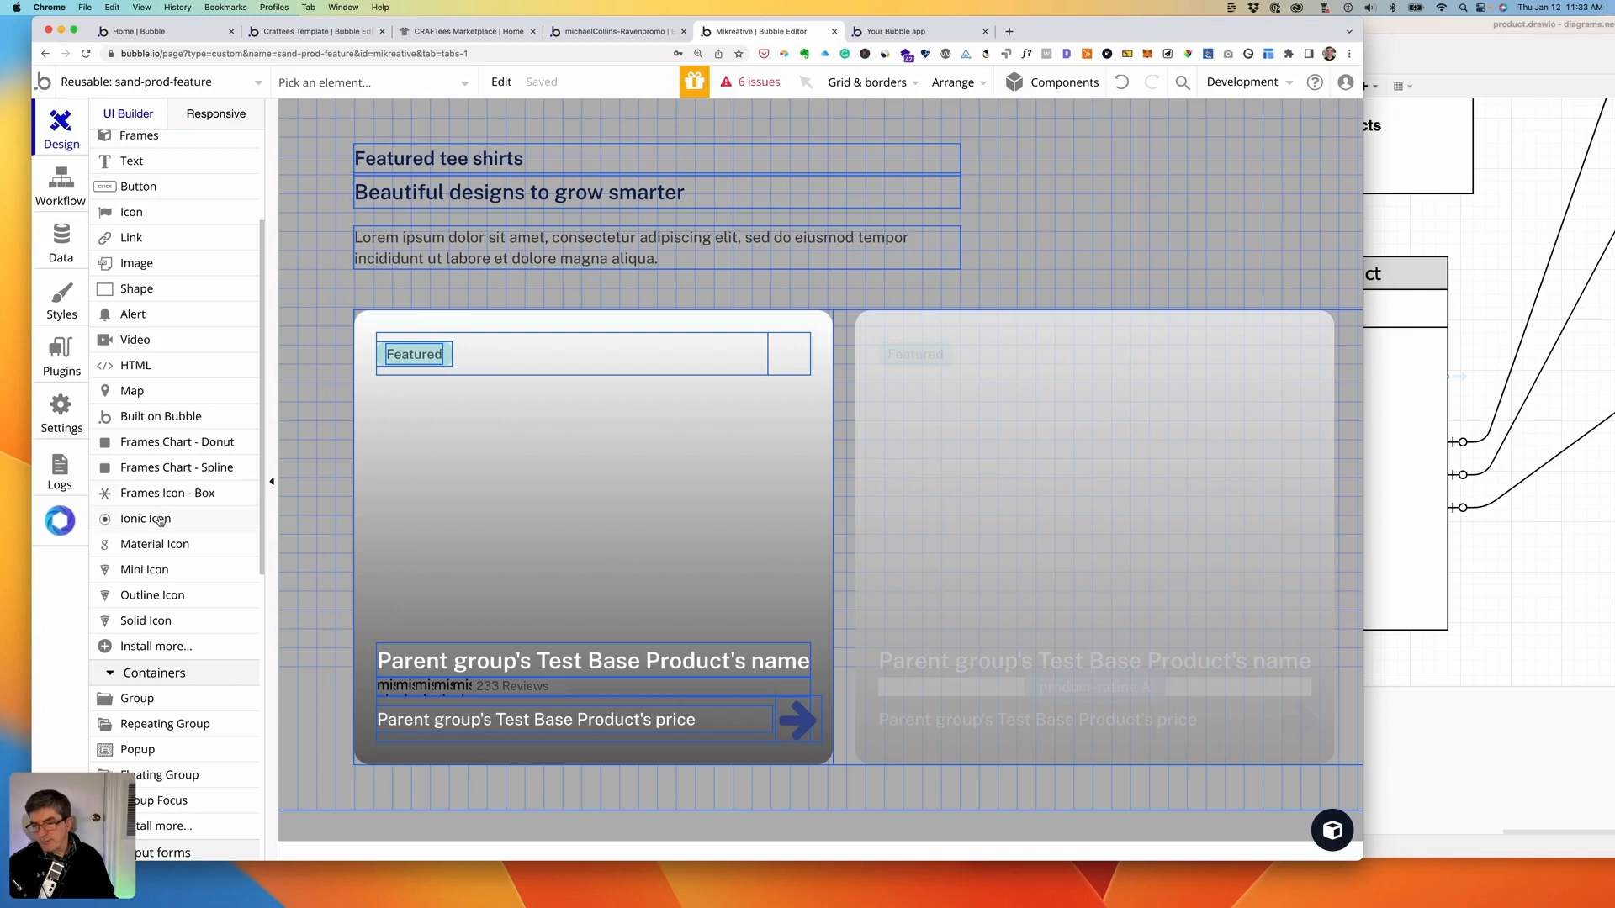
# - Add an Ionic heart-outline icon at the card's top right
pyautogui.click(160, 519)
pyautogui.click(784, 369)
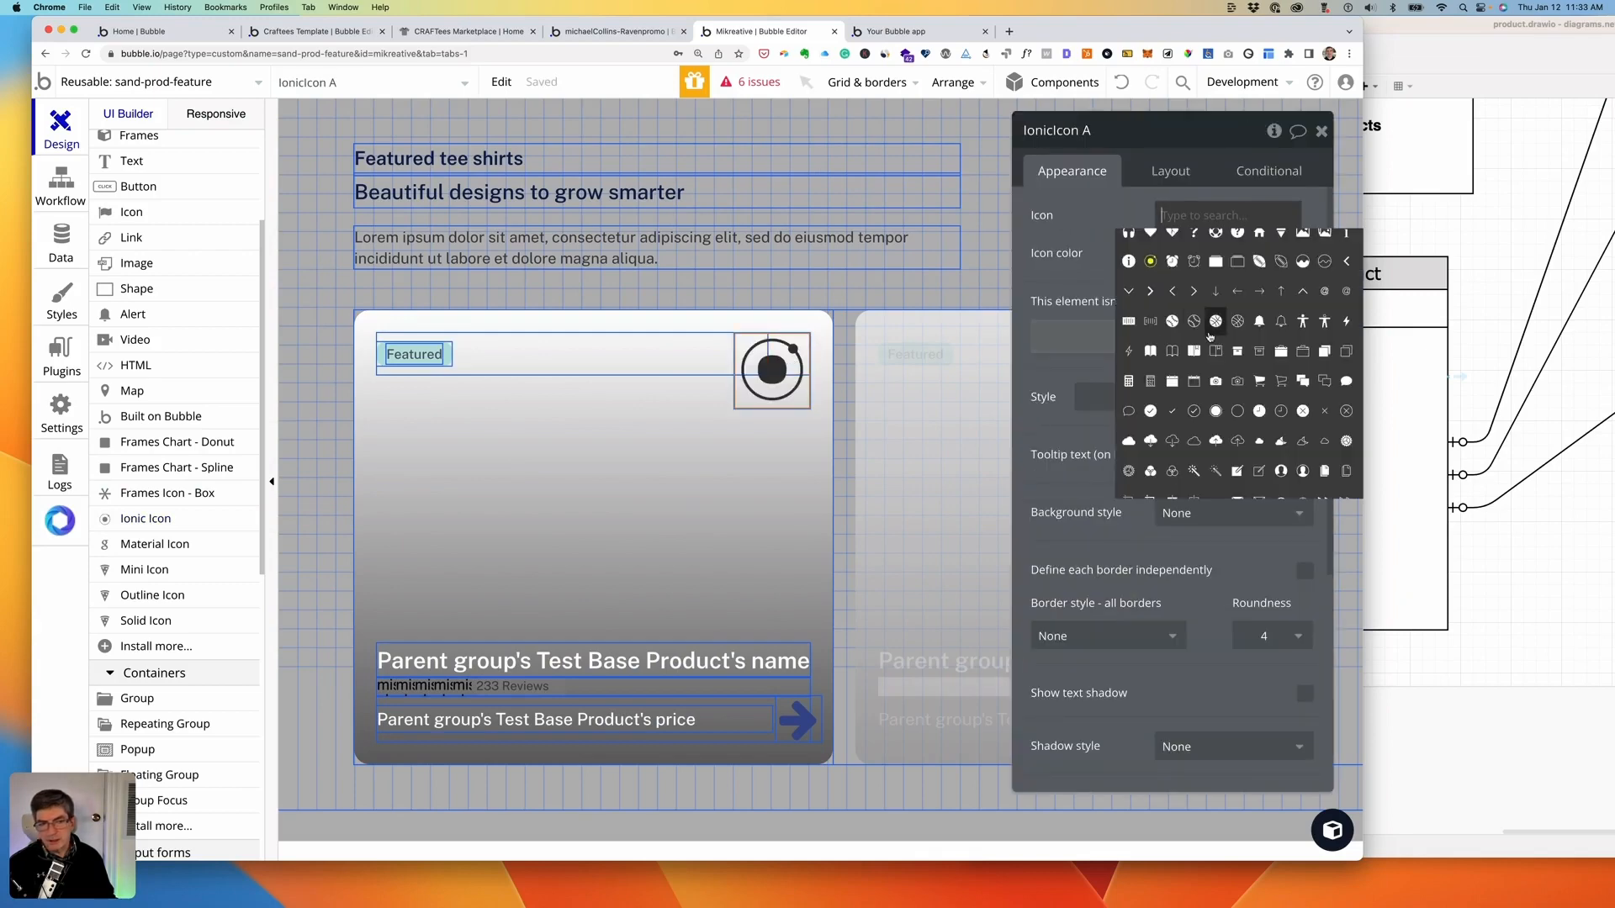
pyautogui.scroll(3, 1203, 356)
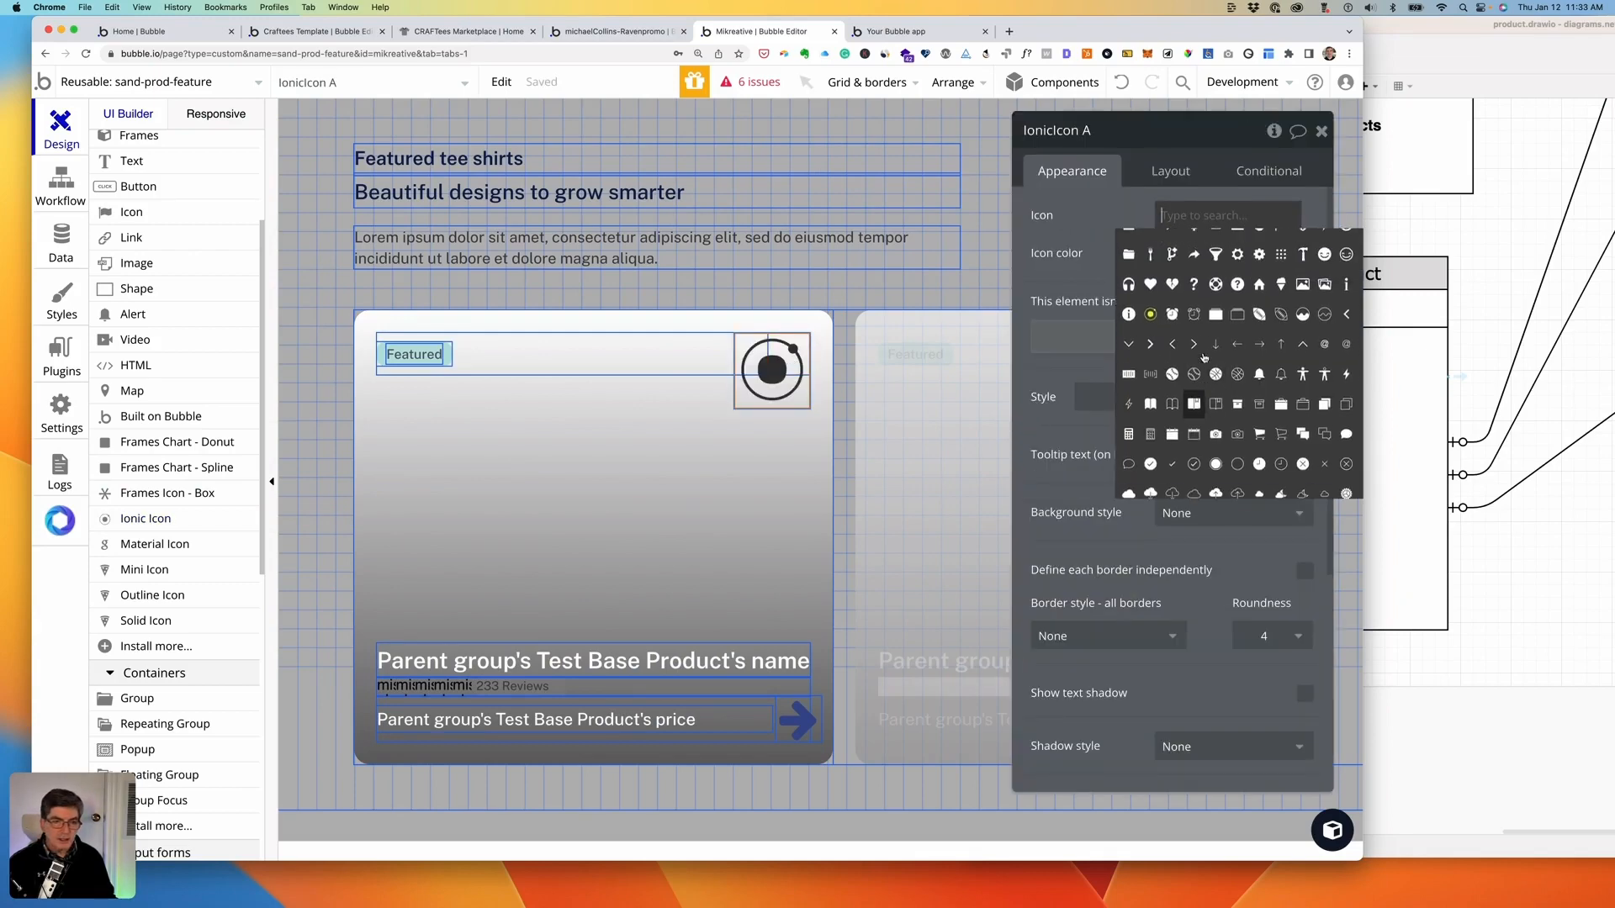
pyautogui.write('haert')
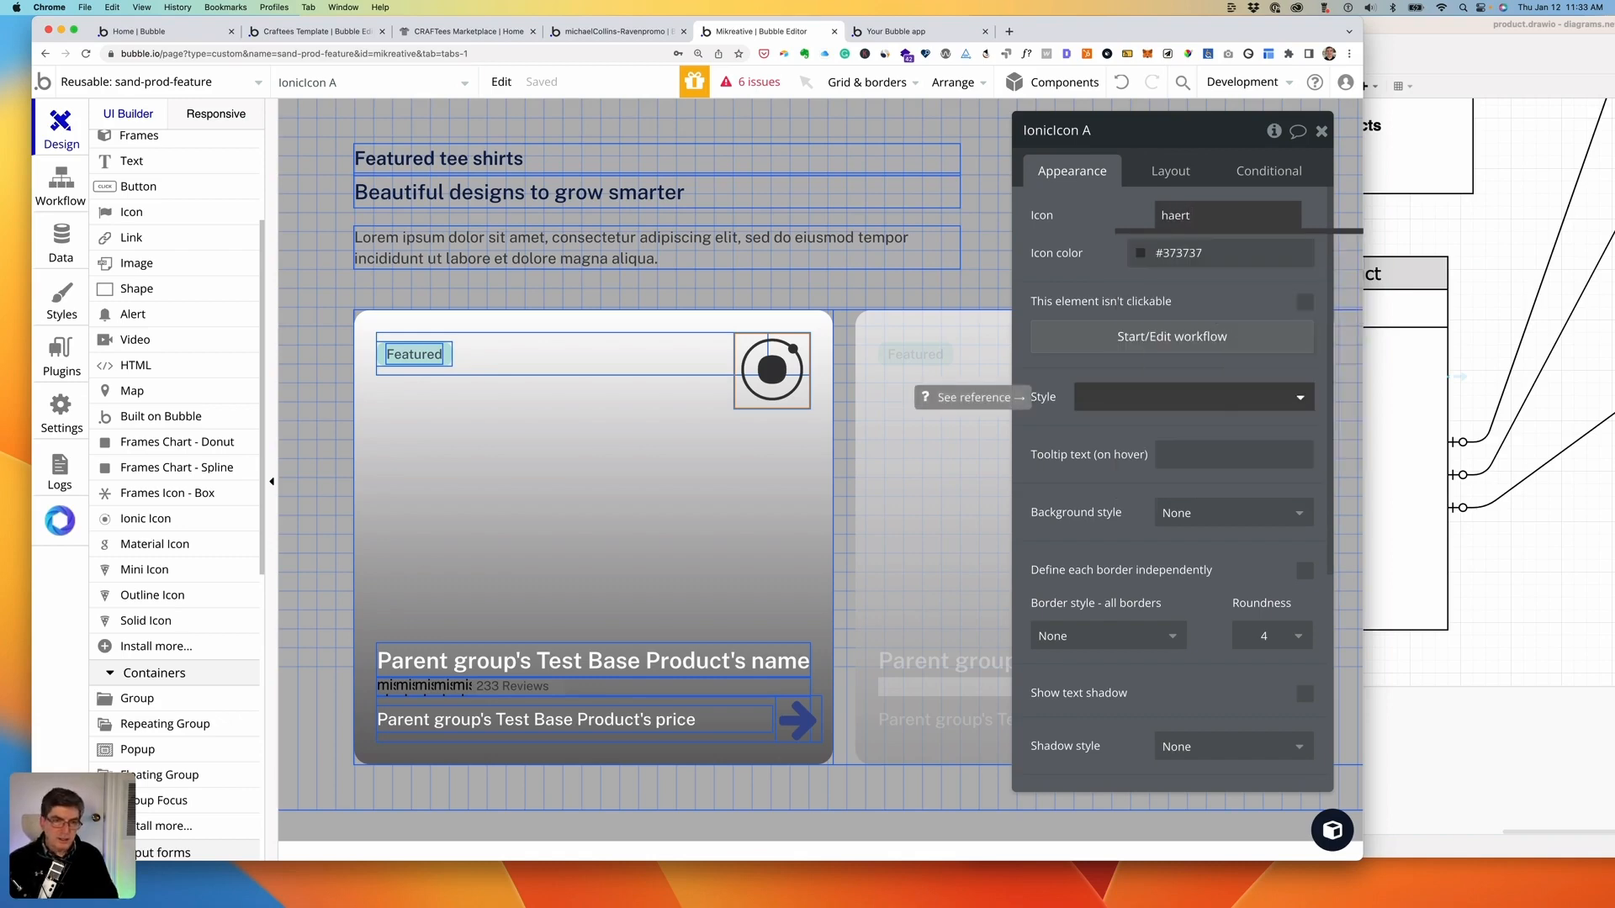
pyautogui.press('BackSpace')
pyautogui.press('BackSpace')
pyautogui.press('BackSpace')
pyautogui.press('BackSpace')
pyautogui.write('e')
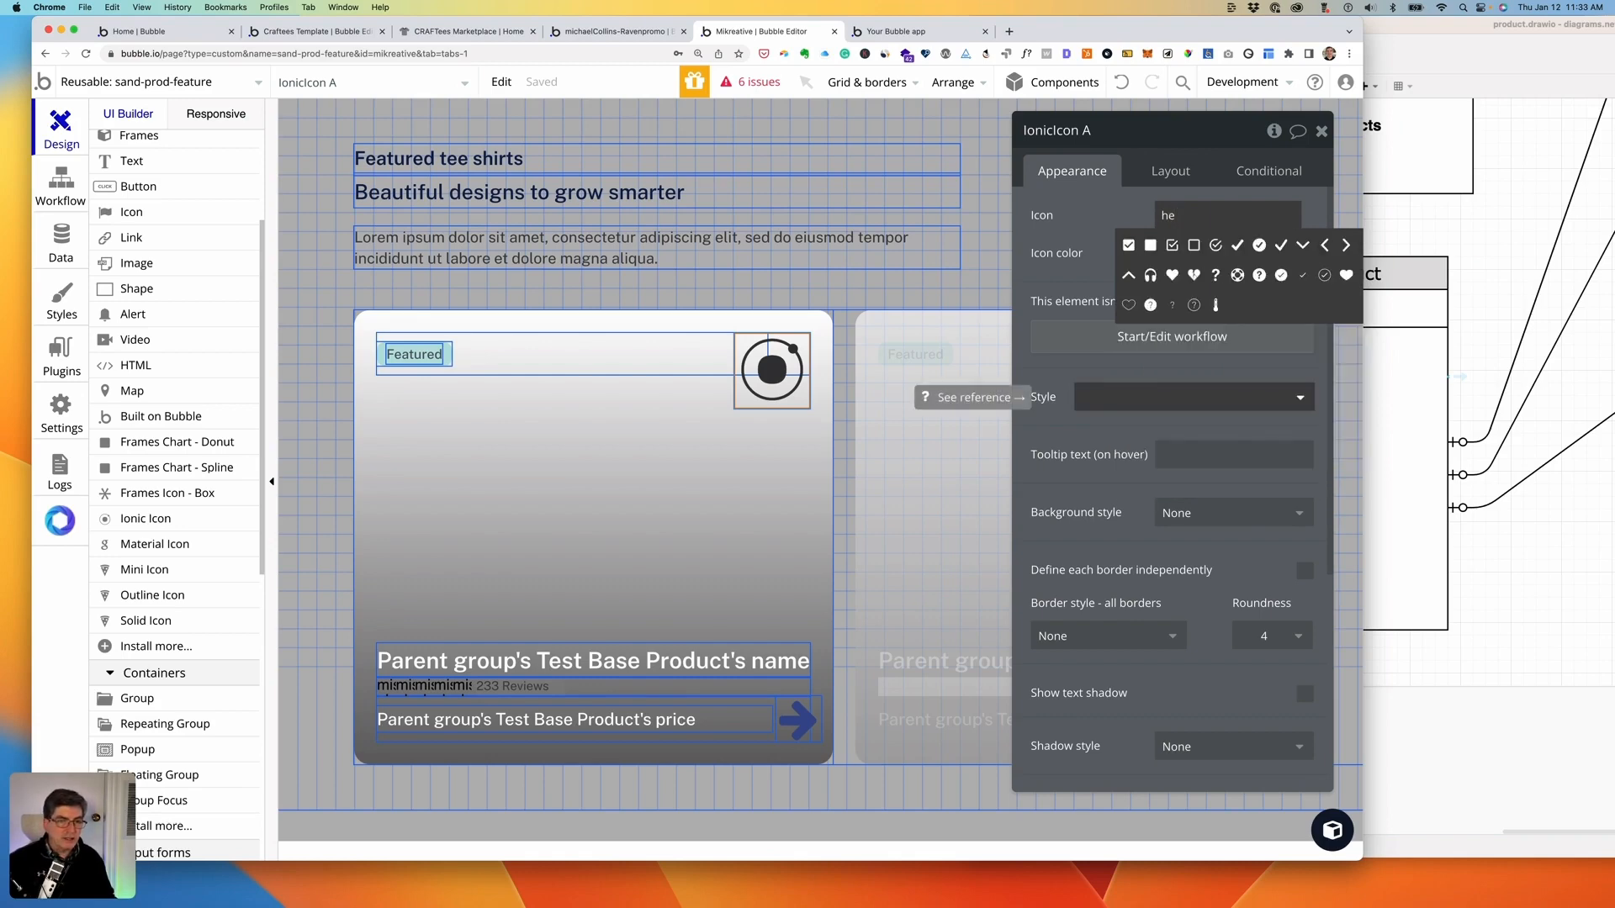
pyautogui.click(1129, 304)
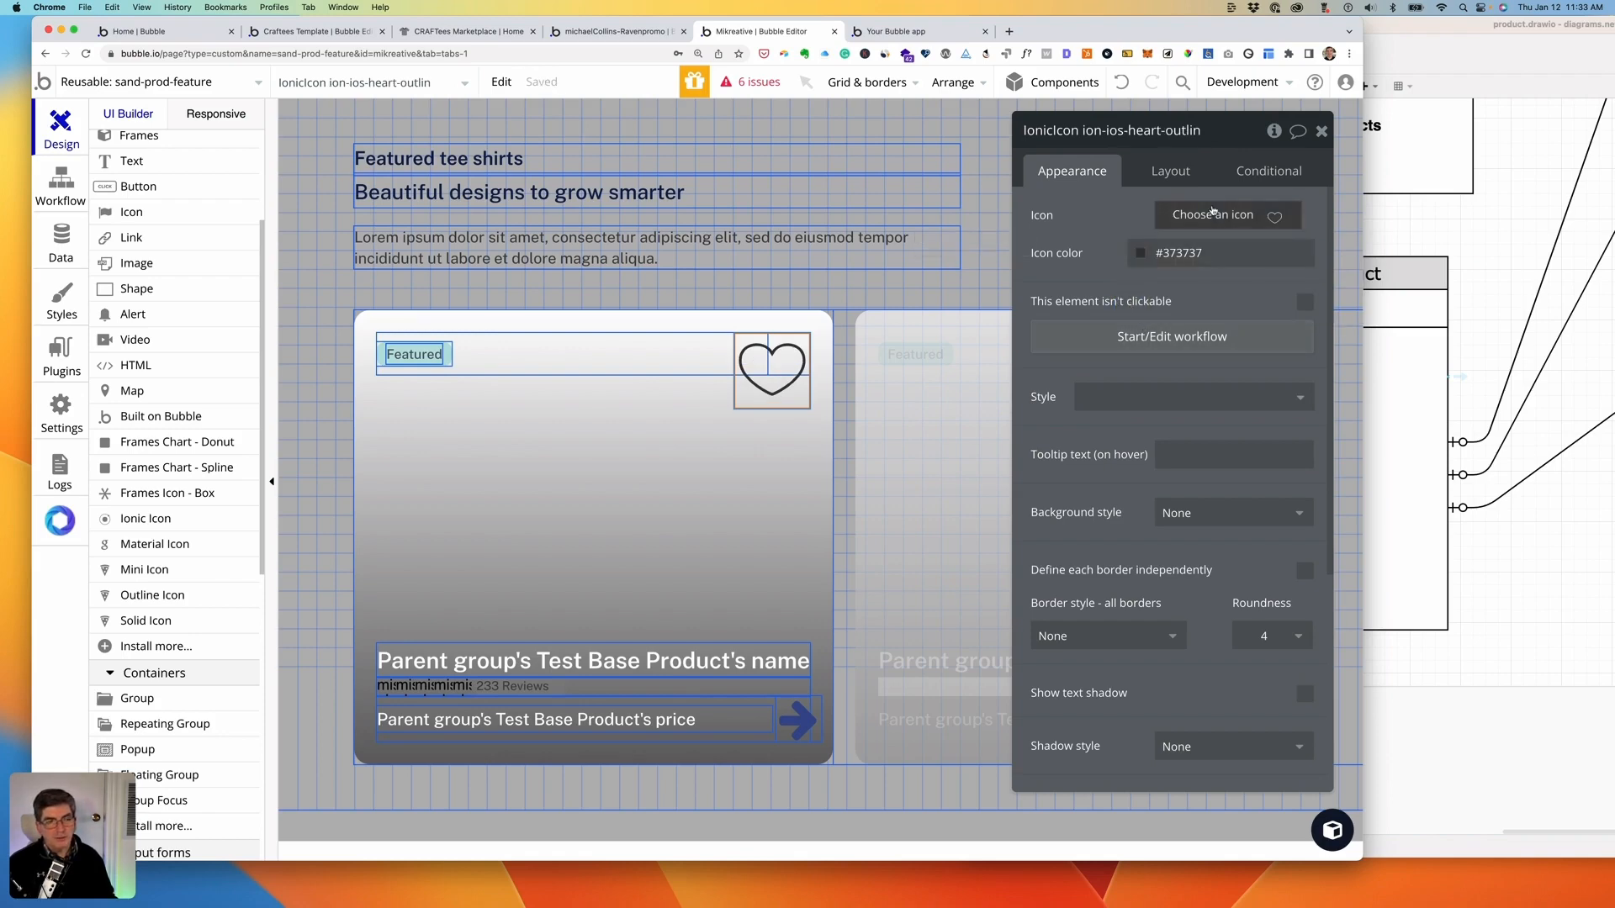
# - Size the heart icon to 32 × 32 px
pyautogui.click(1170, 170)
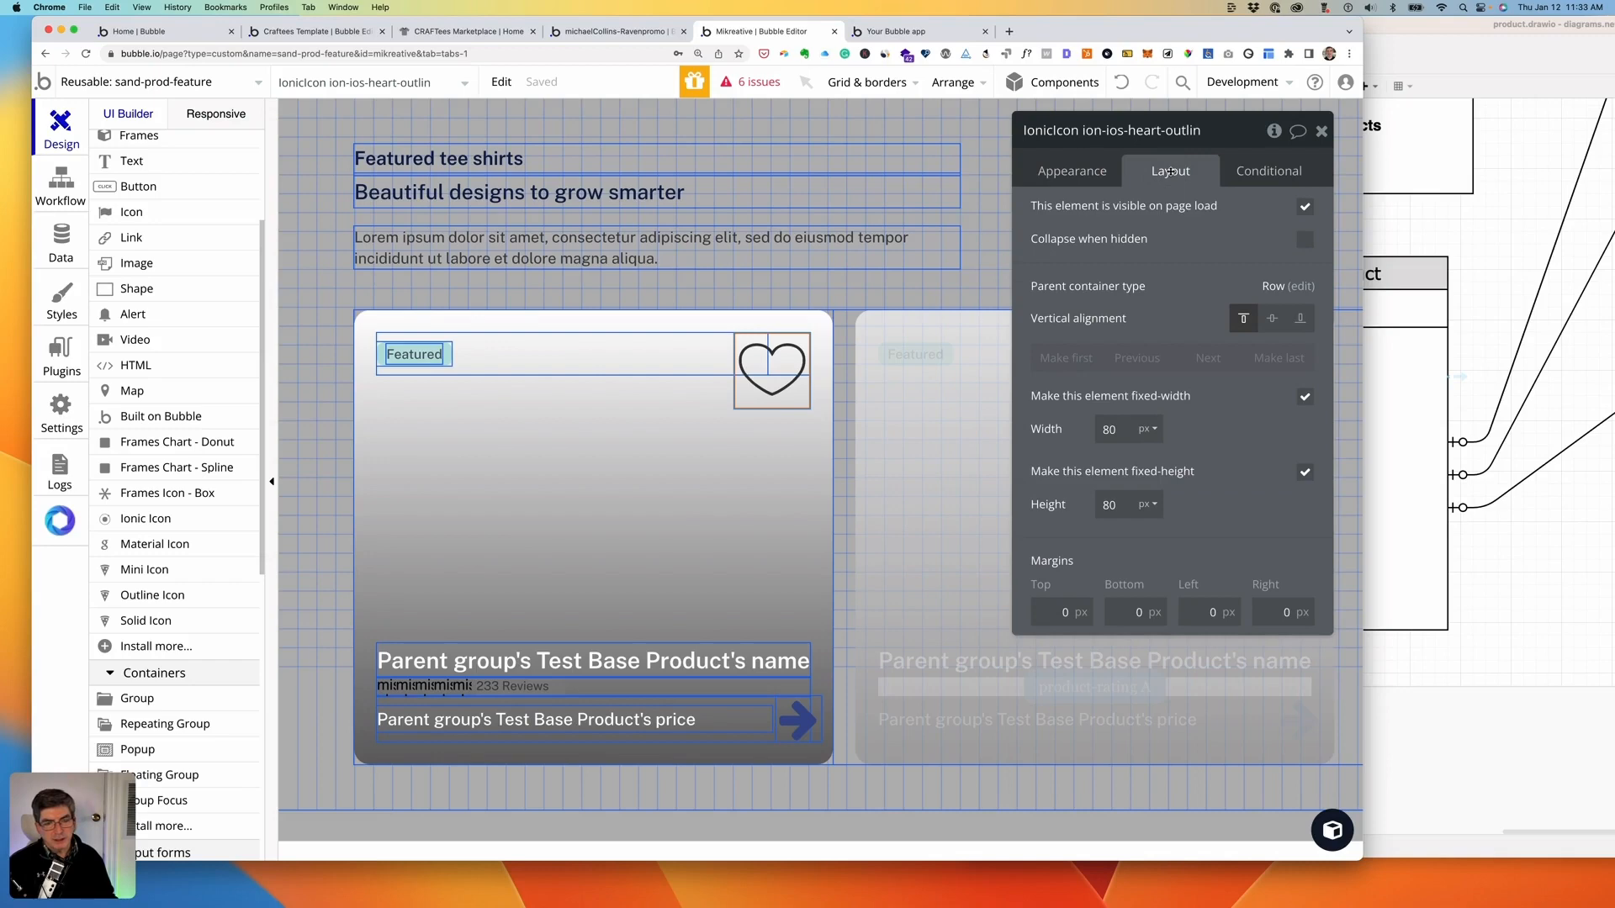
pyautogui.click(1109, 429)
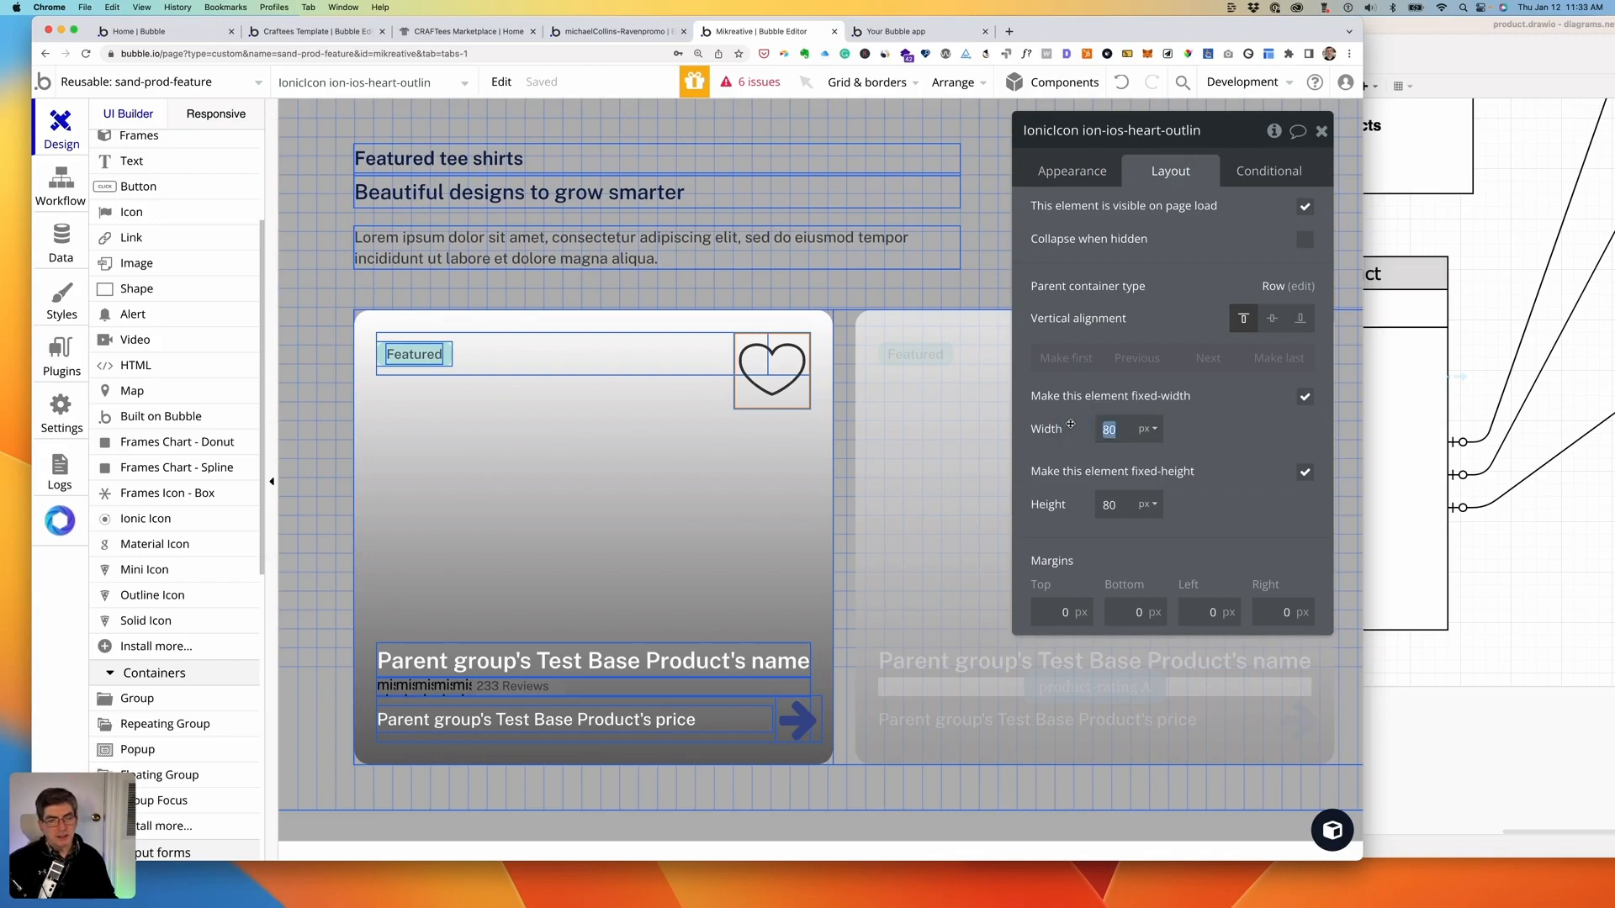
pyautogui.write('40')
pyautogui.press('Tab')
pyautogui.write('40')
pyautogui.press('Tab')
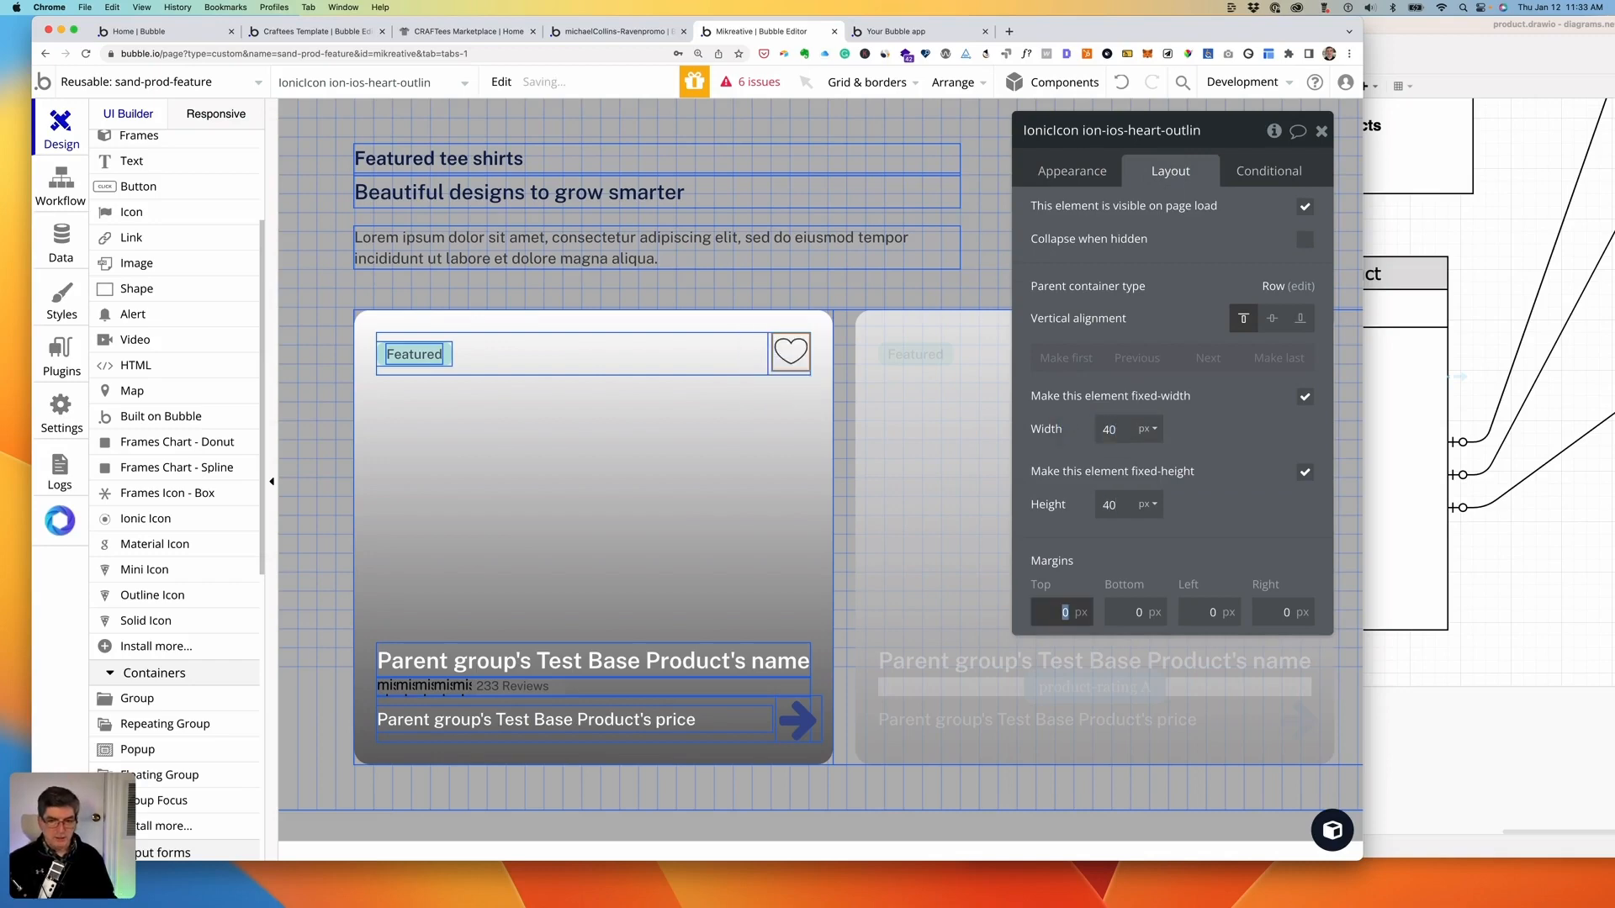
pyautogui.click(1112, 430)
pyautogui.write('24')
pyautogui.press('Tab')
pyautogui.write('24')
pyautogui.press('Tab')
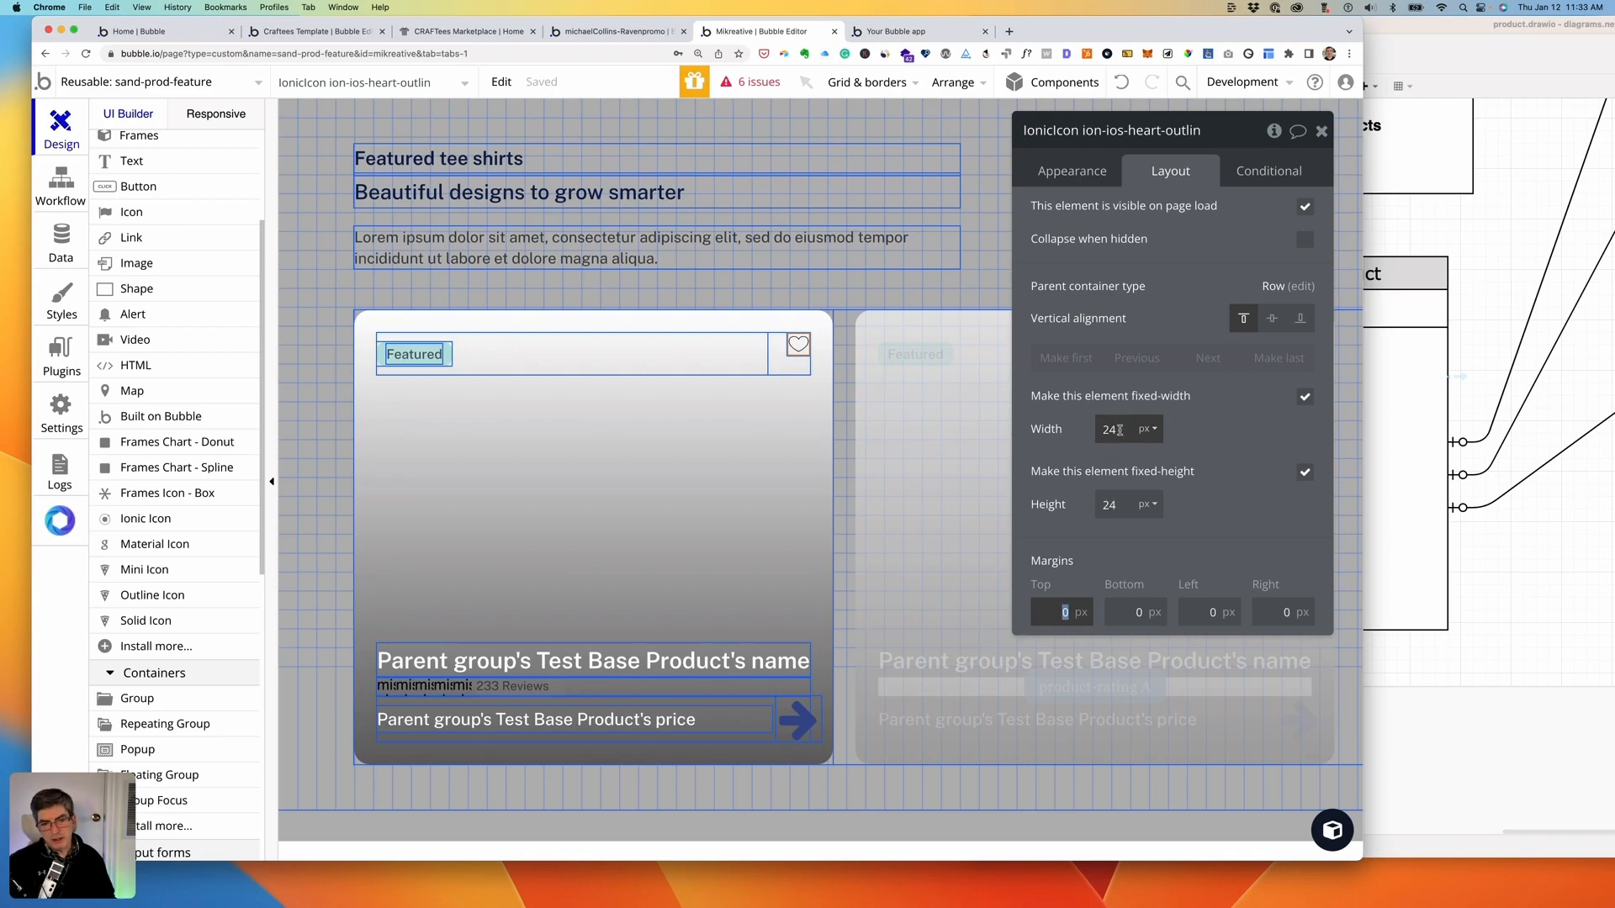
pyautogui.click(1088, 428)
pyautogui.write('32')
pyautogui.press('Tab')
pyautogui.write('32')
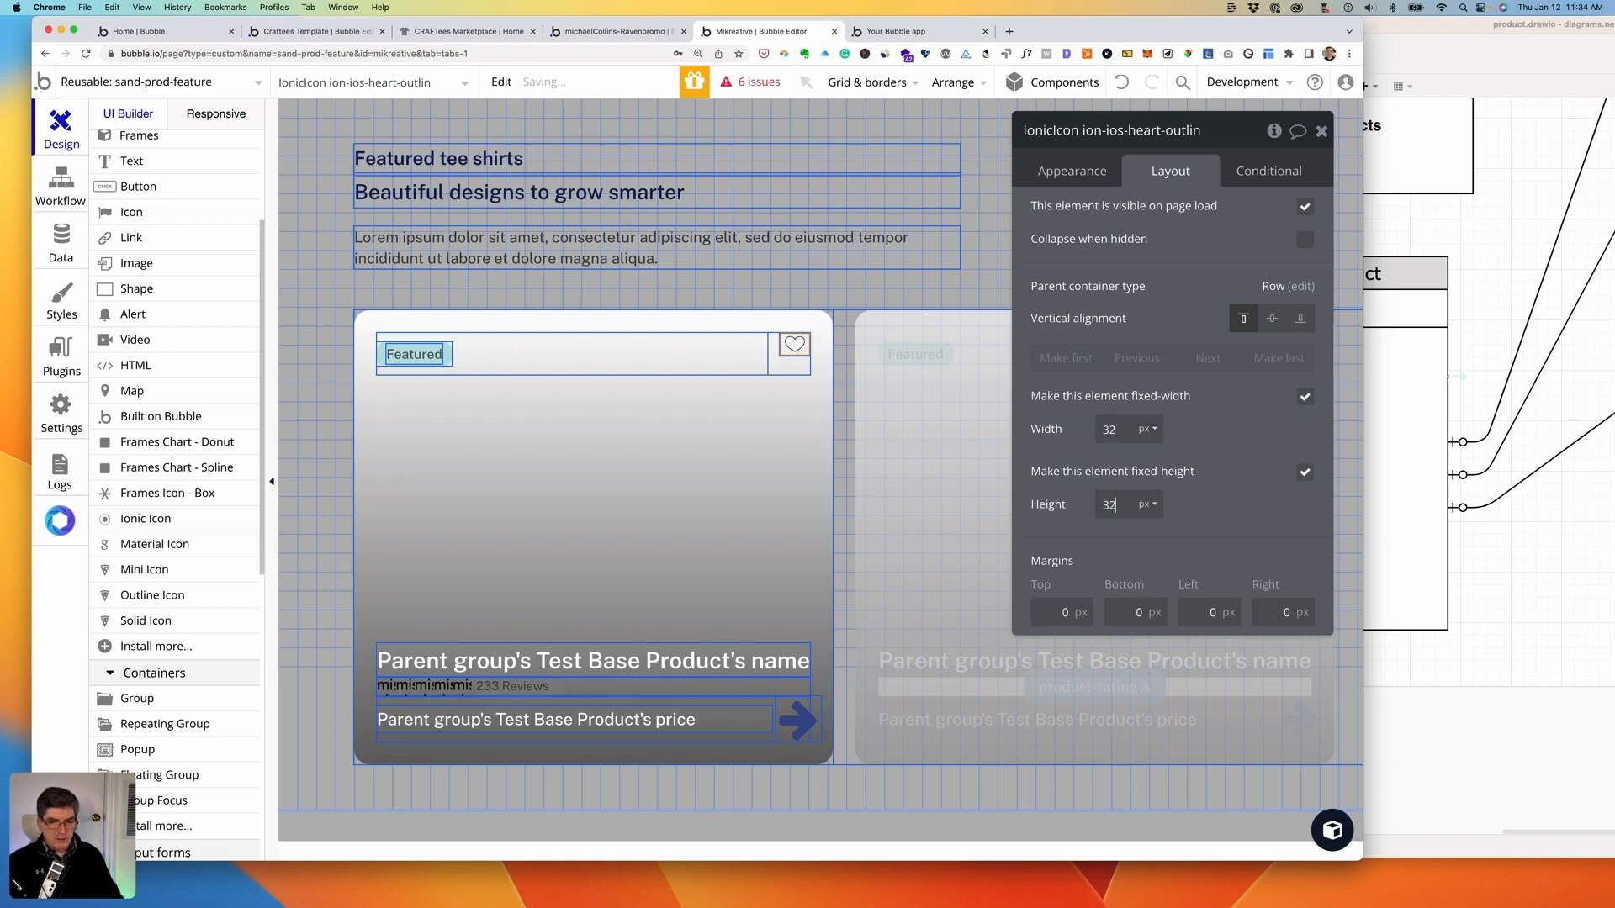
pyautogui.press('Tab')
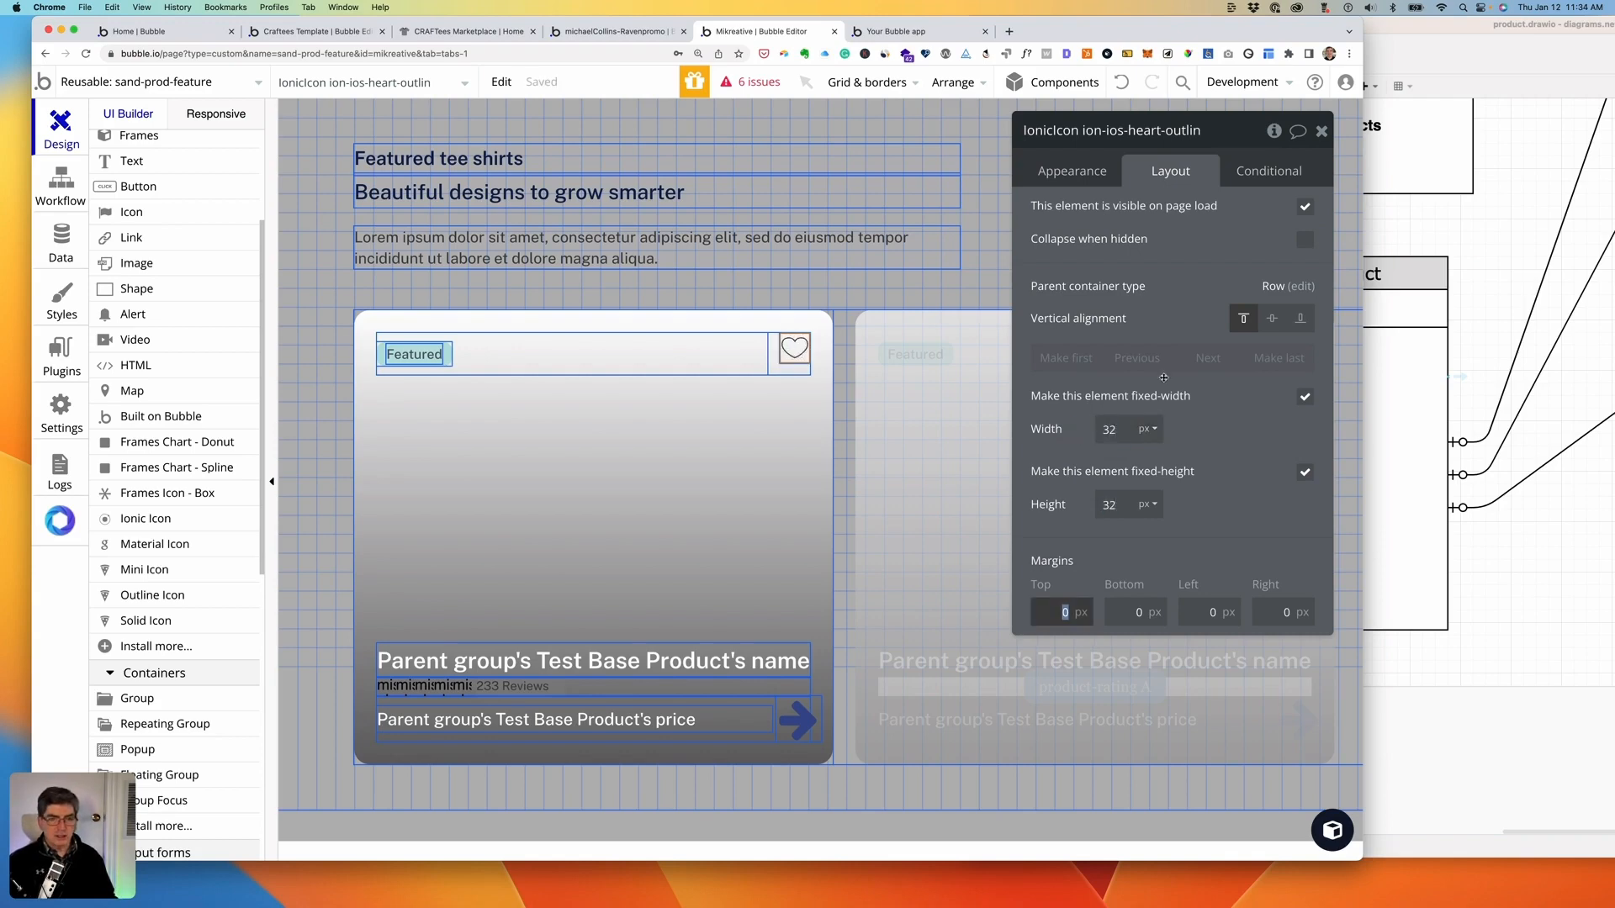
# - Centre the heart vertically in its row and reload the sandbox-featured preview
pyautogui.click(1272, 319)
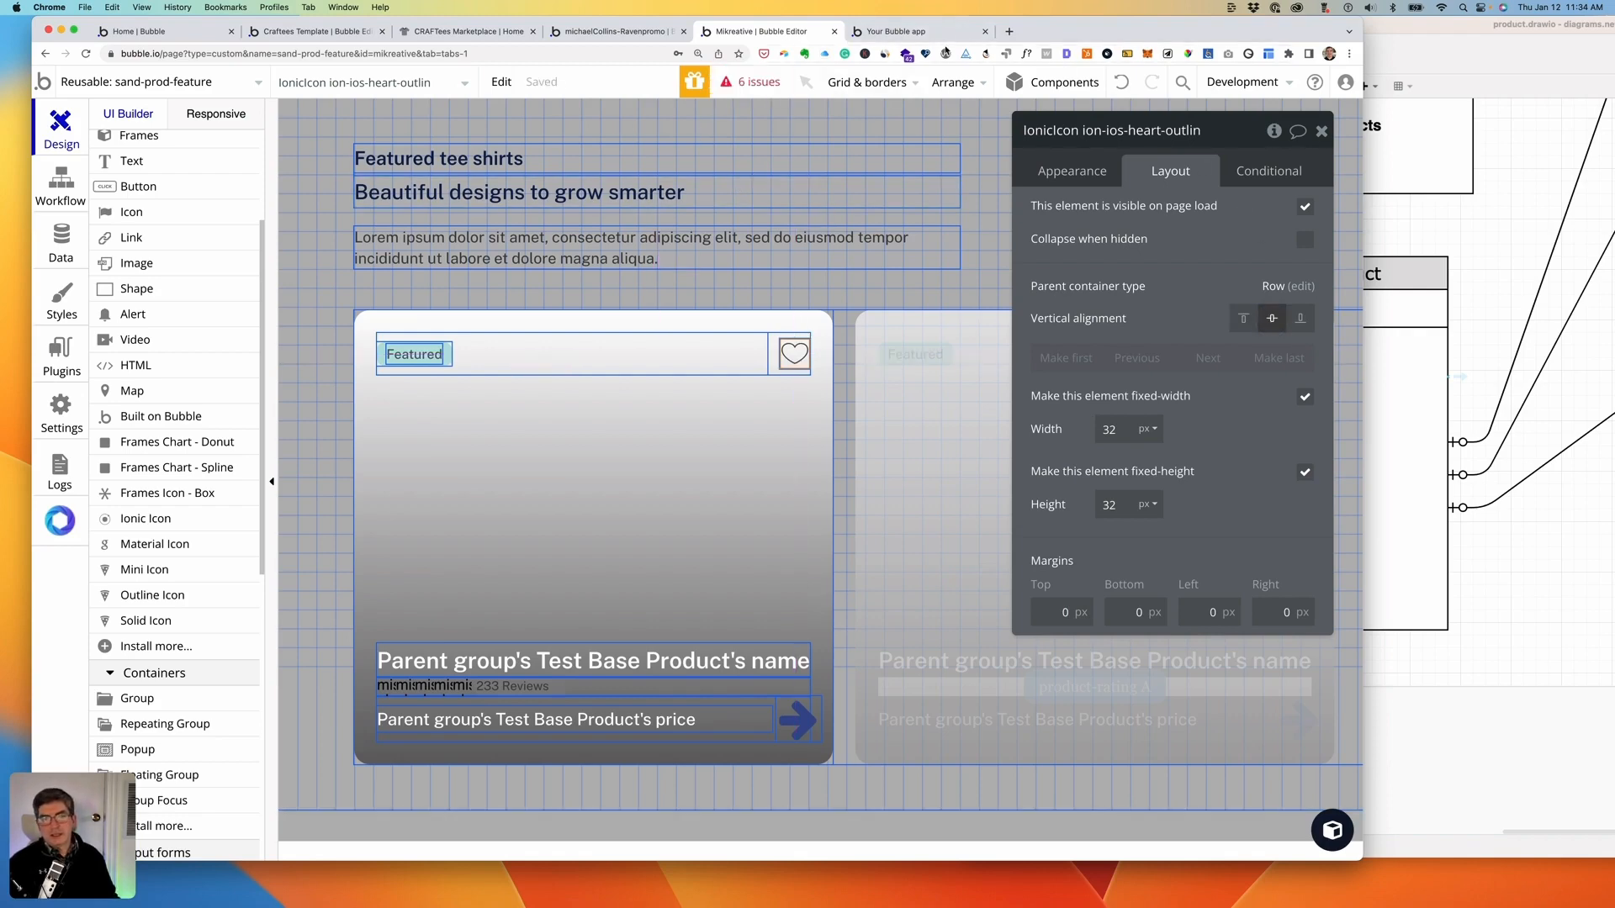
pyautogui.click(898, 31)
pyautogui.click(664, 81)
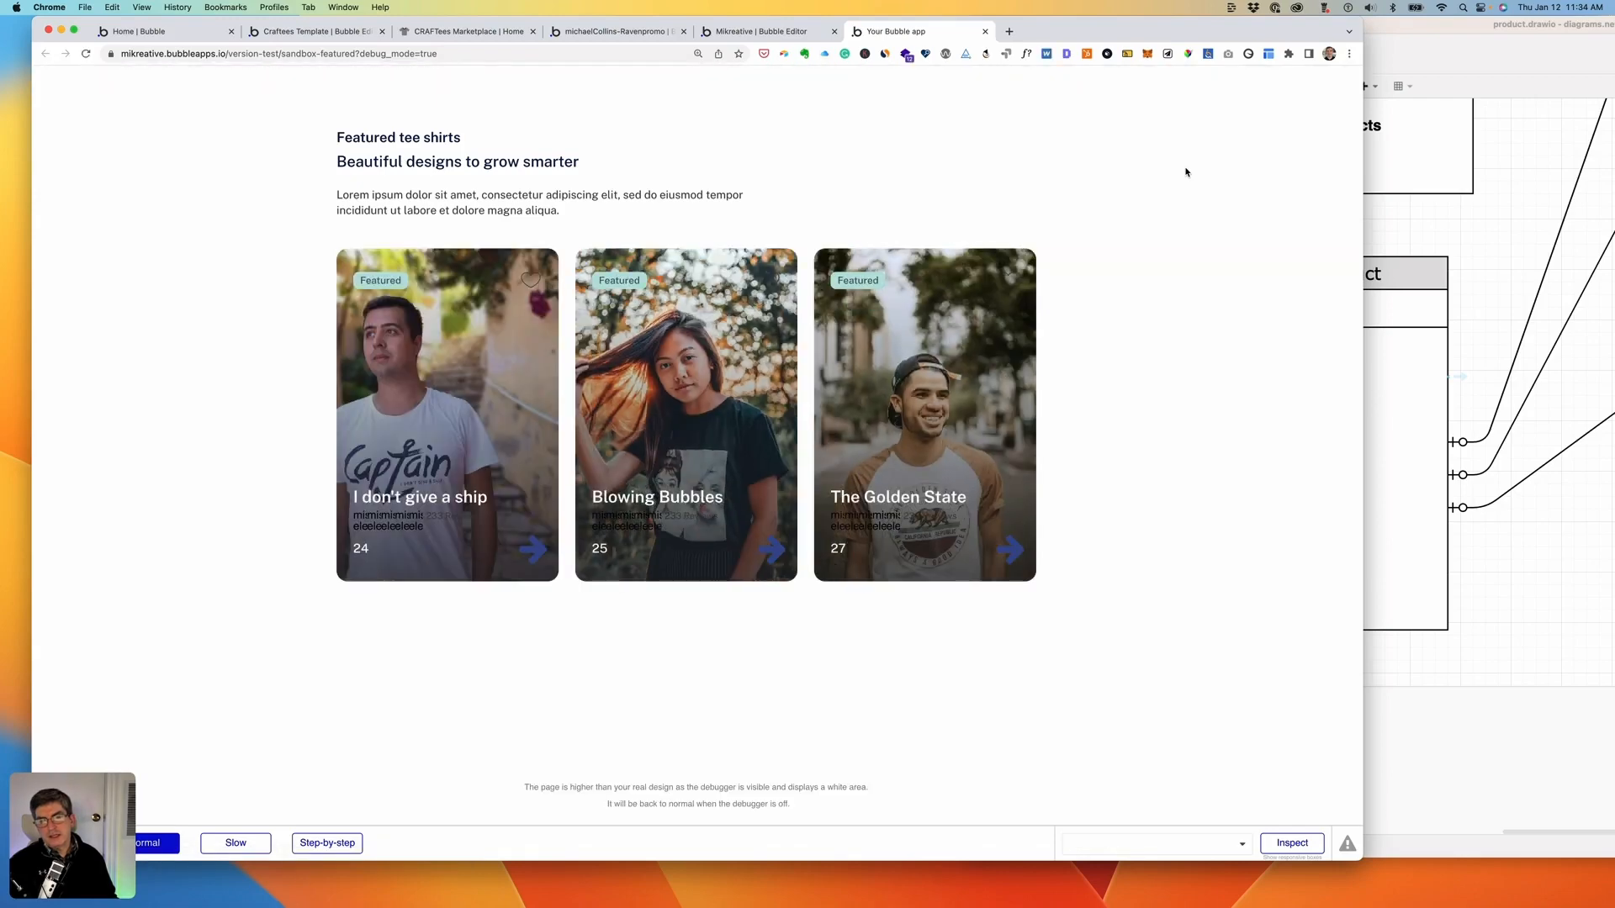
# - Set the heart icon colour to Primary contrast (#FFFFFF)
pyautogui.click(767, 34)
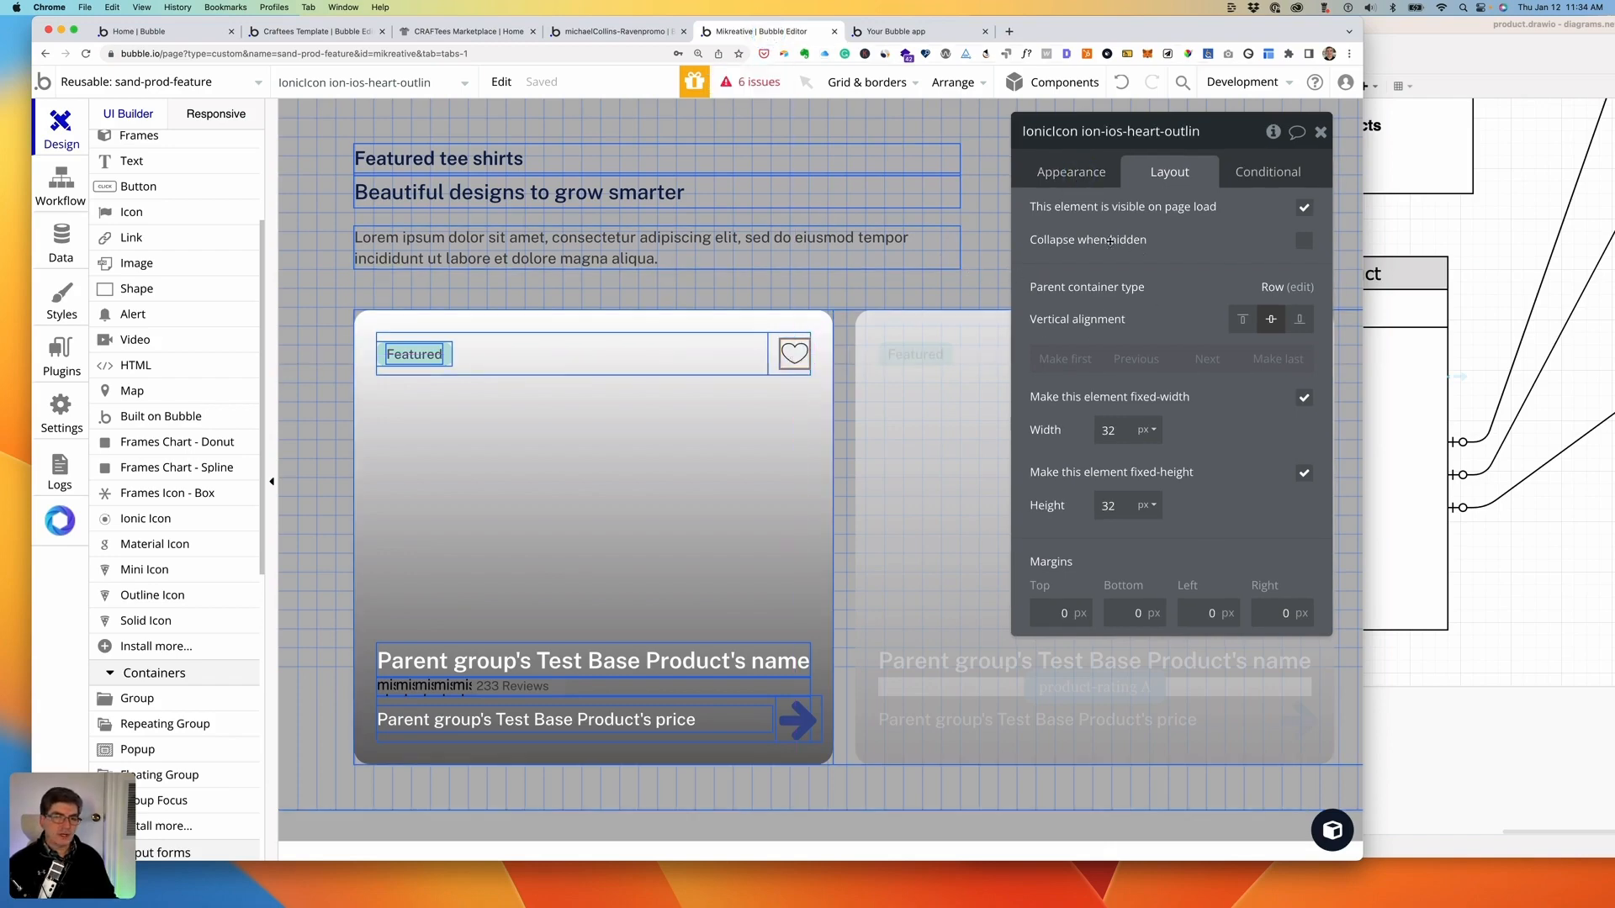
pyautogui.click(1062, 172)
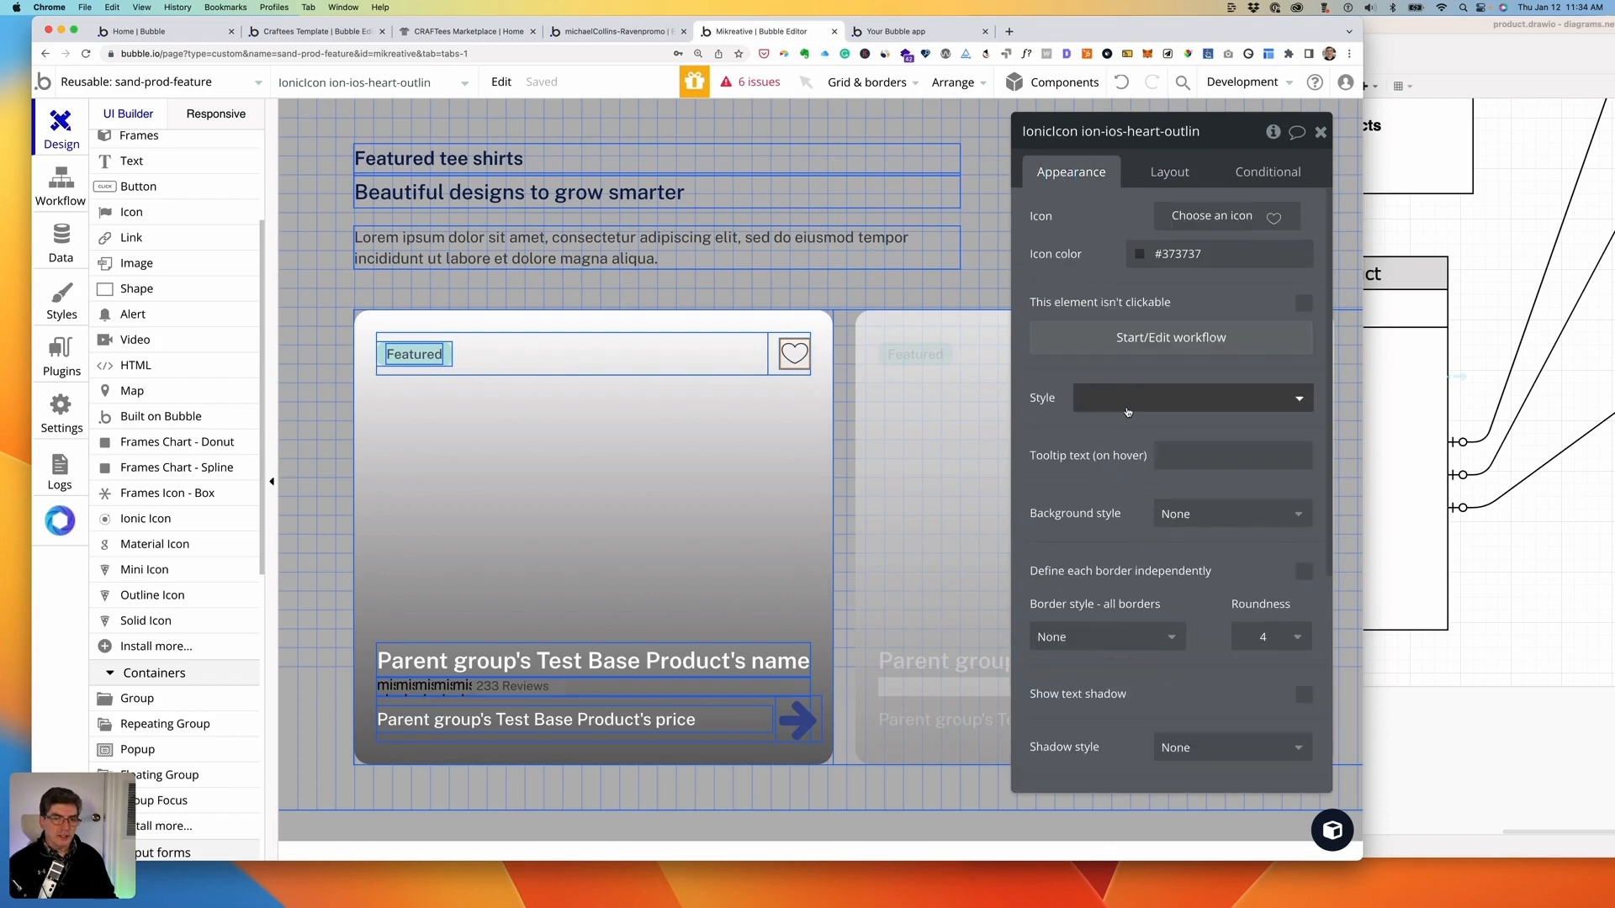
pyautogui.click(1139, 255)
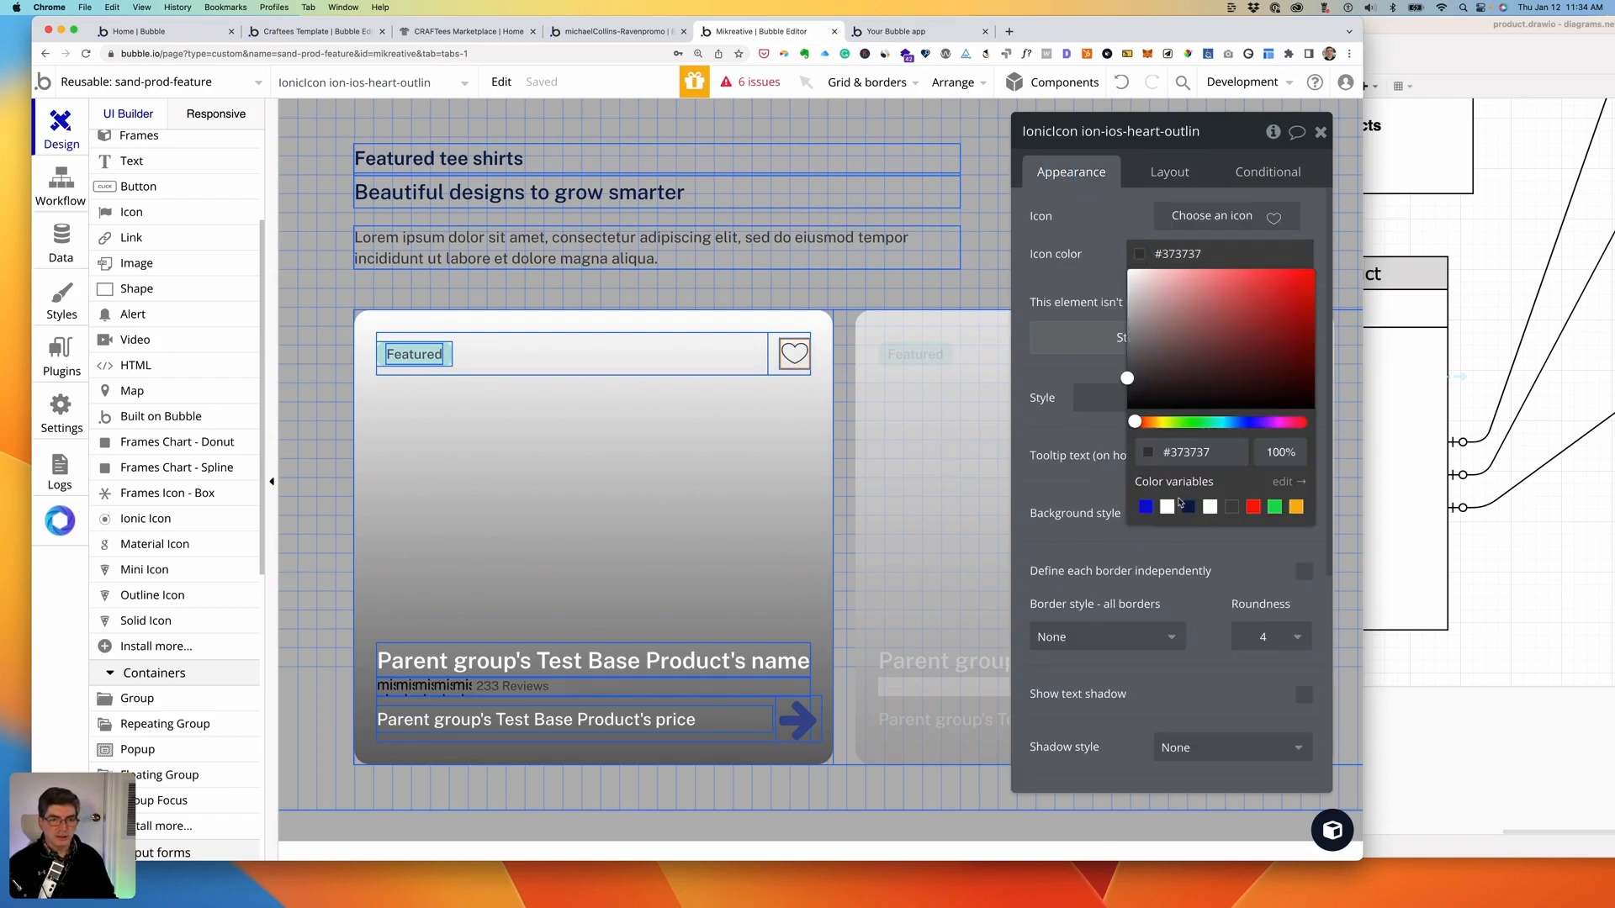
pyautogui.click(1167, 507)
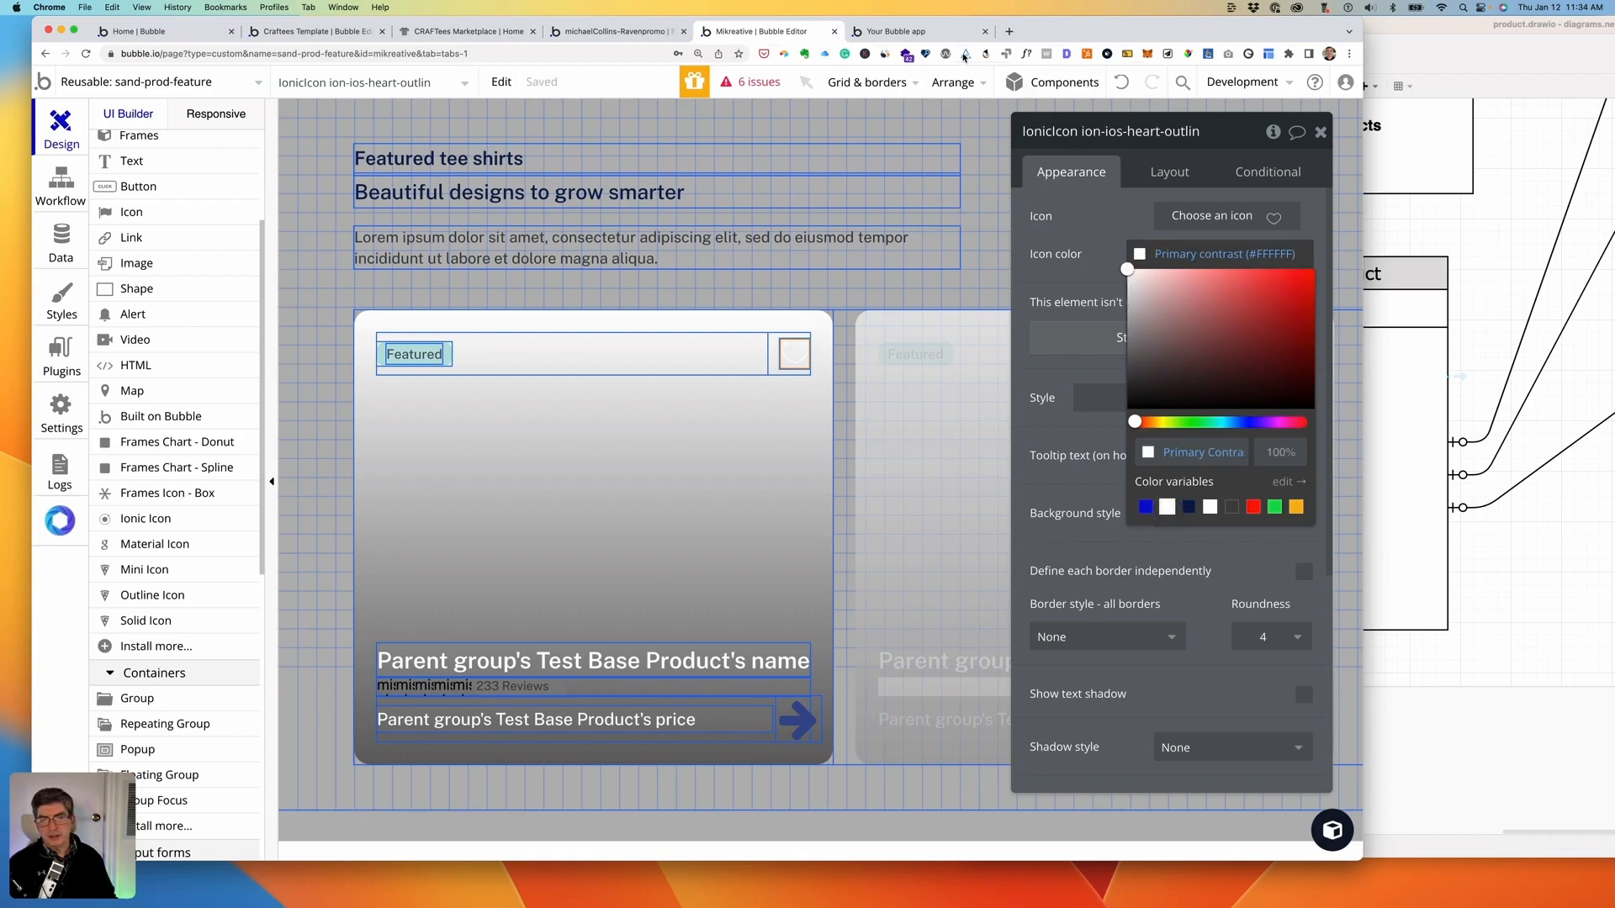
# - Check the white hearts on the three preview cards, then return to the editor
pyautogui.click(911, 33)
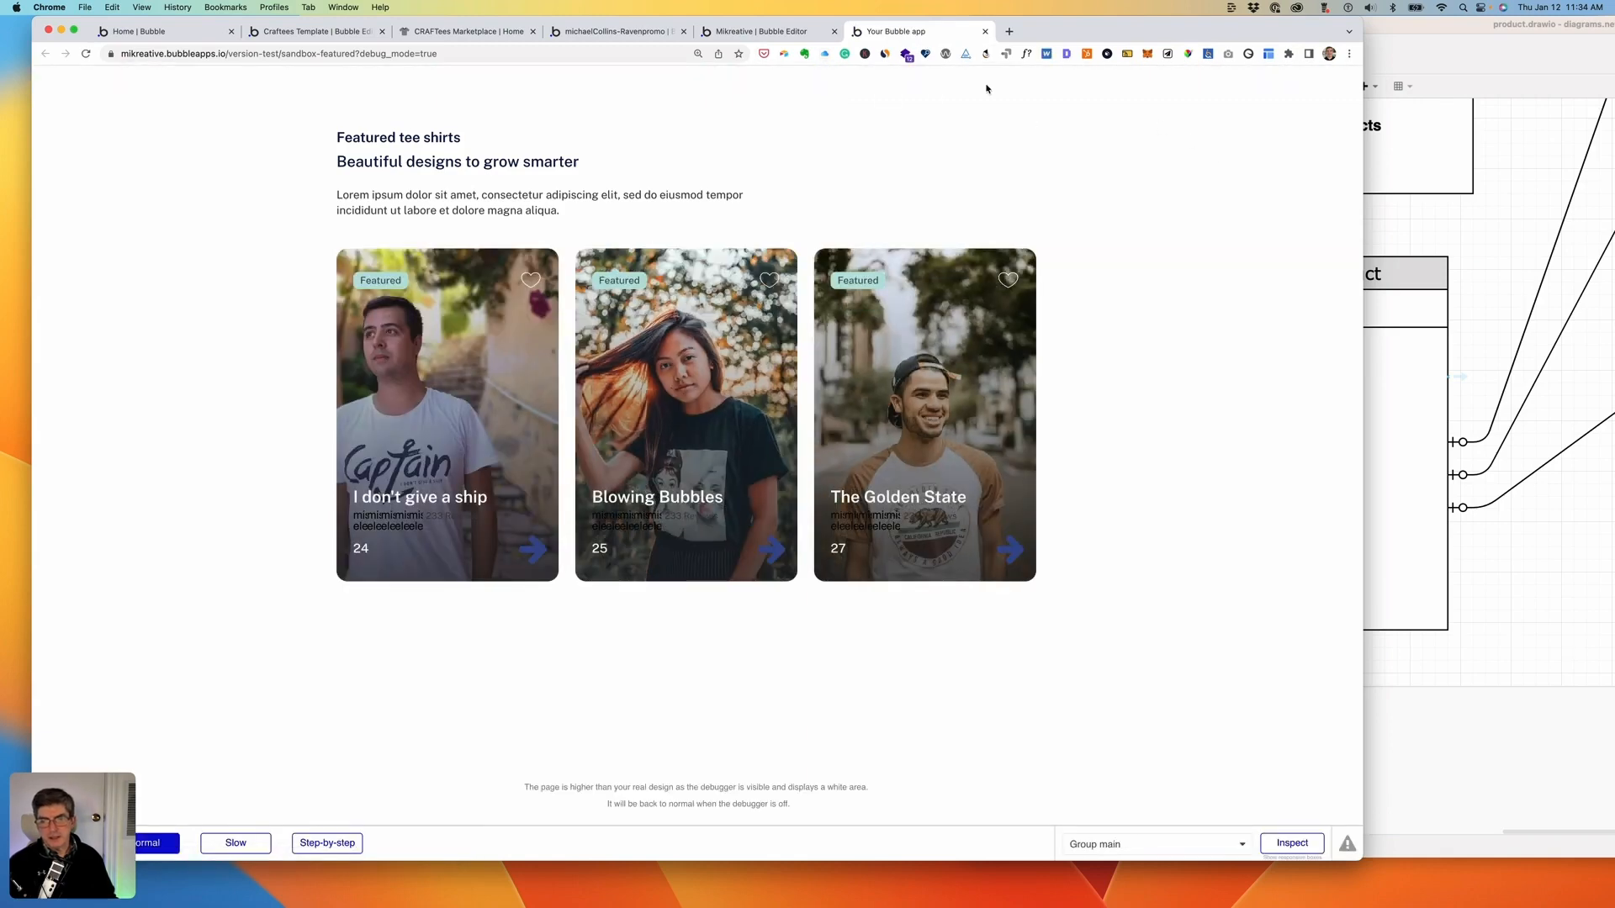
pyautogui.click(764, 33)
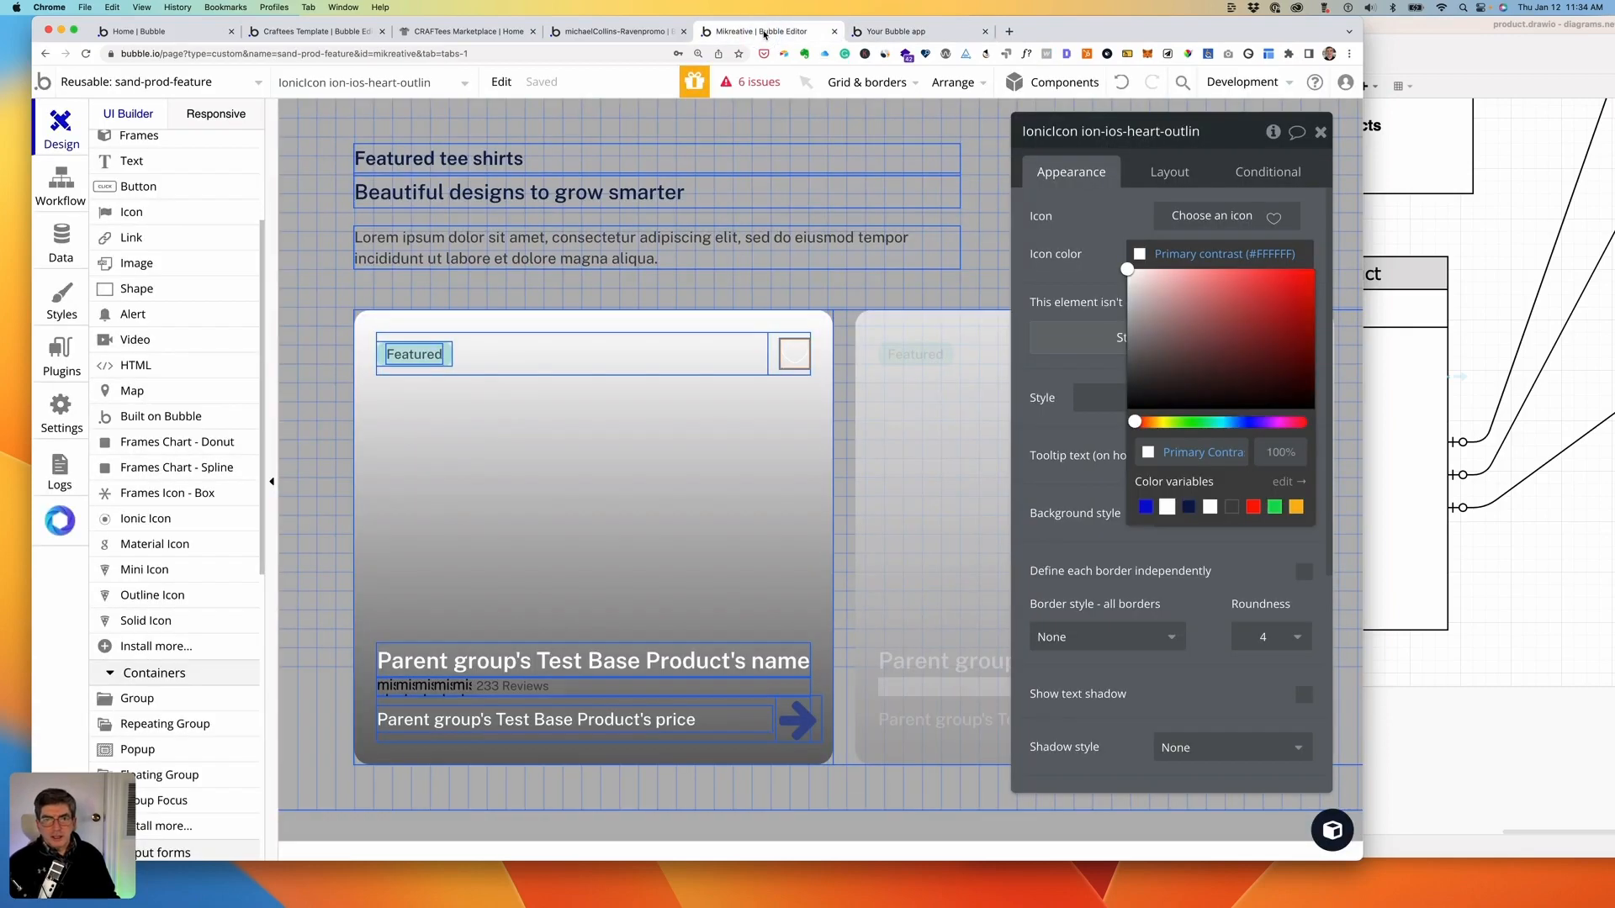
pyautogui.scroll(-5, 209, 442)
pyautogui.scroll(1, 209, 443)
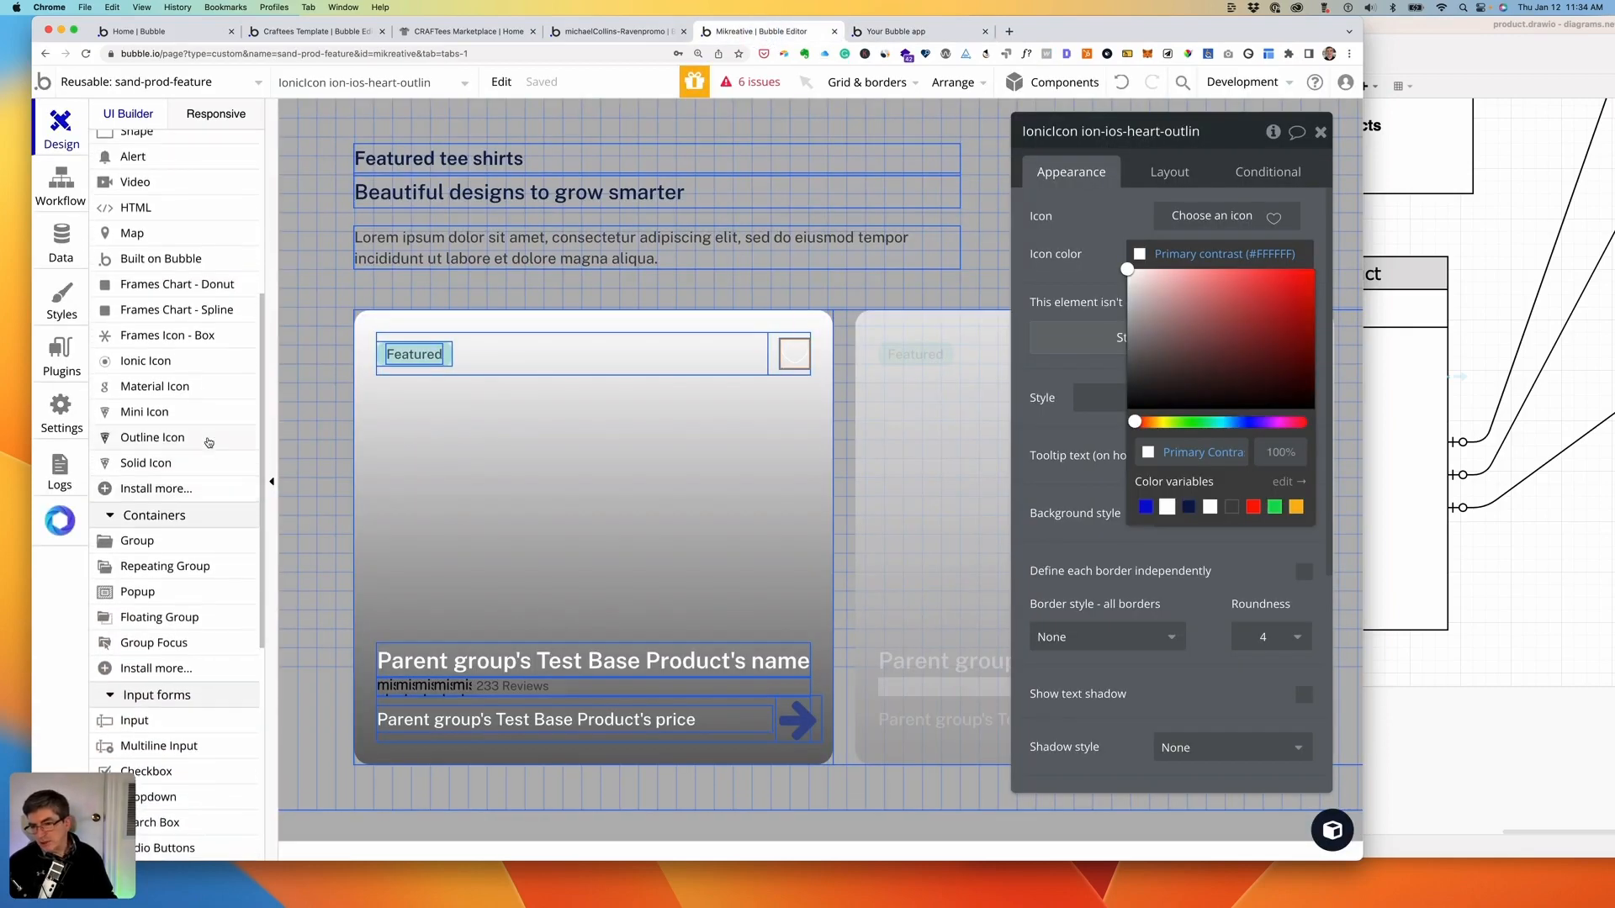
pyautogui.scroll(2, 208, 443)
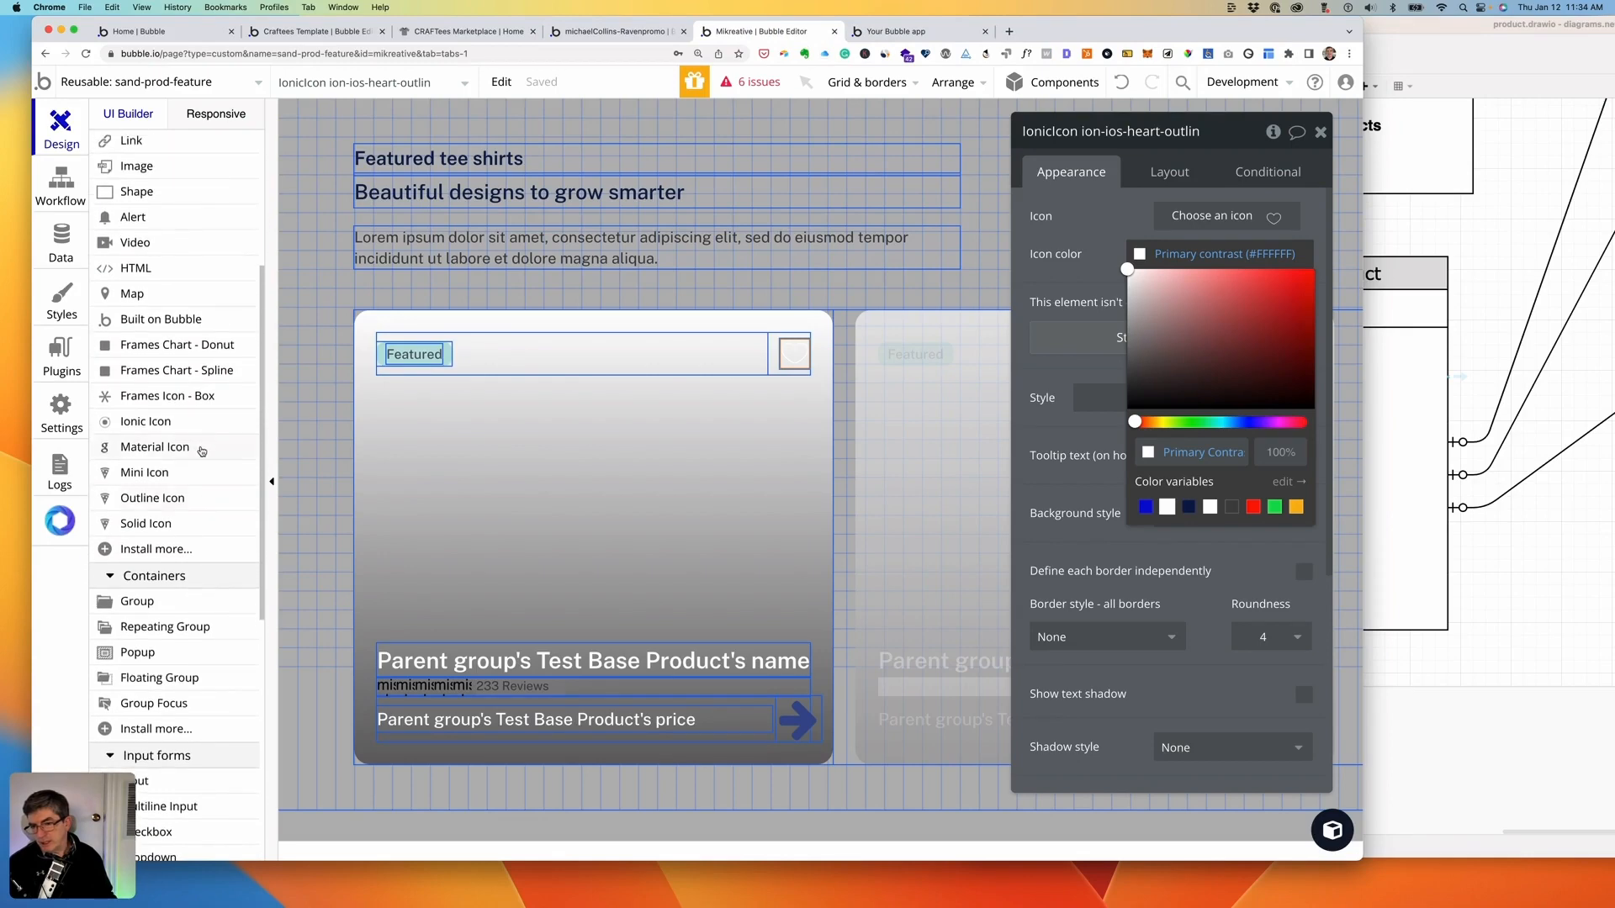
# - Replace the Ionic heart icon's element type with Material Icon
pyautogui.rightClick(793, 360)
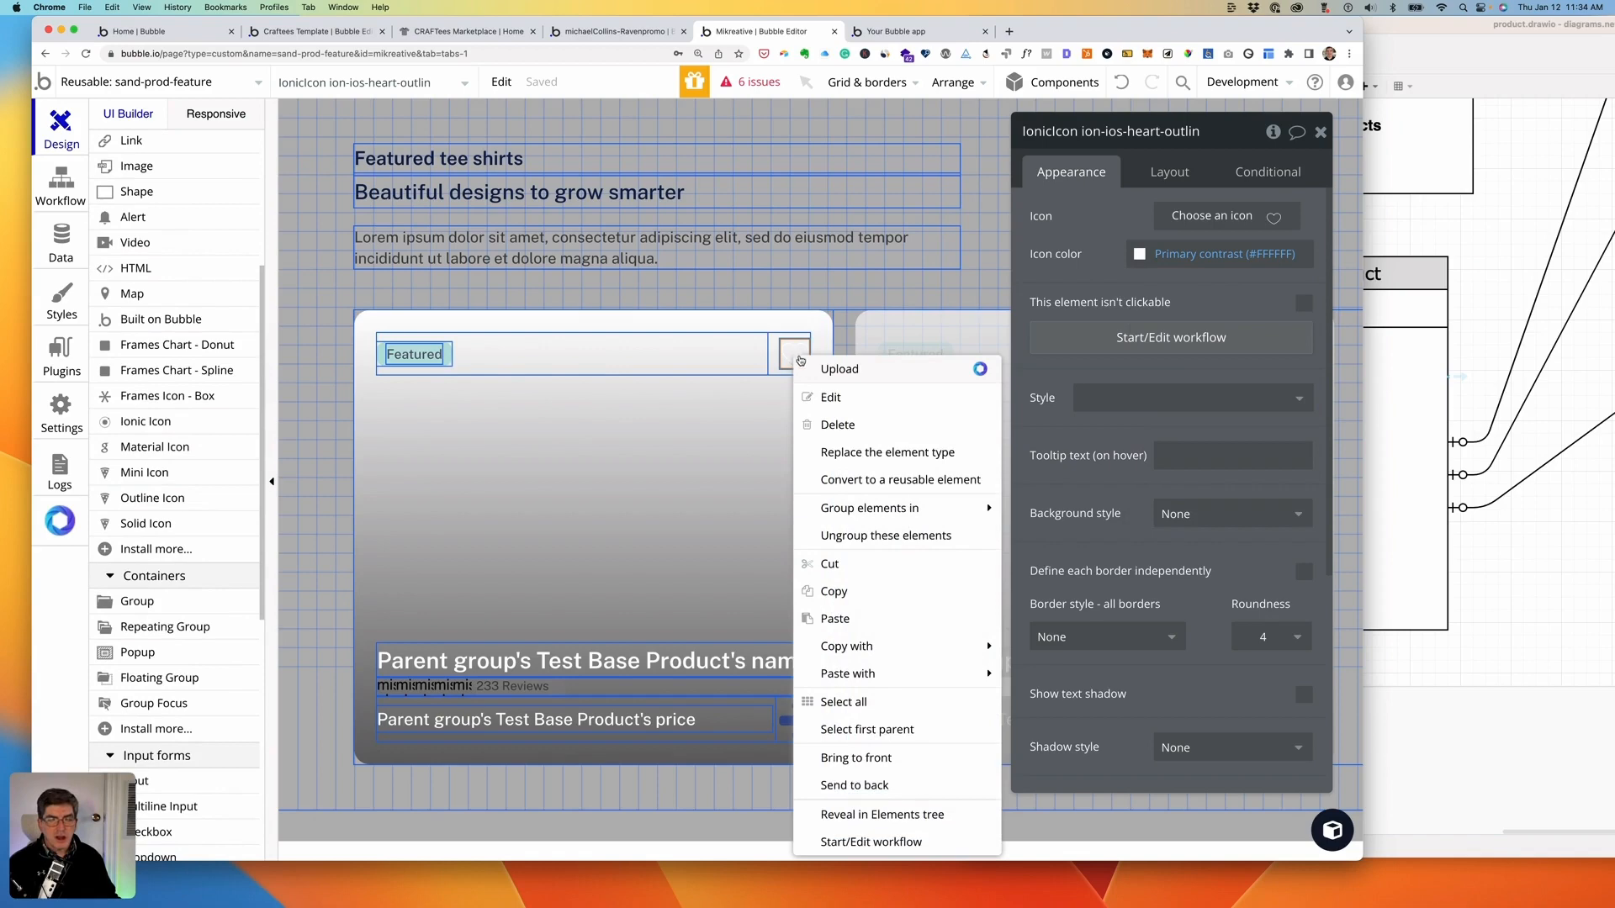
pyautogui.click(839, 454)
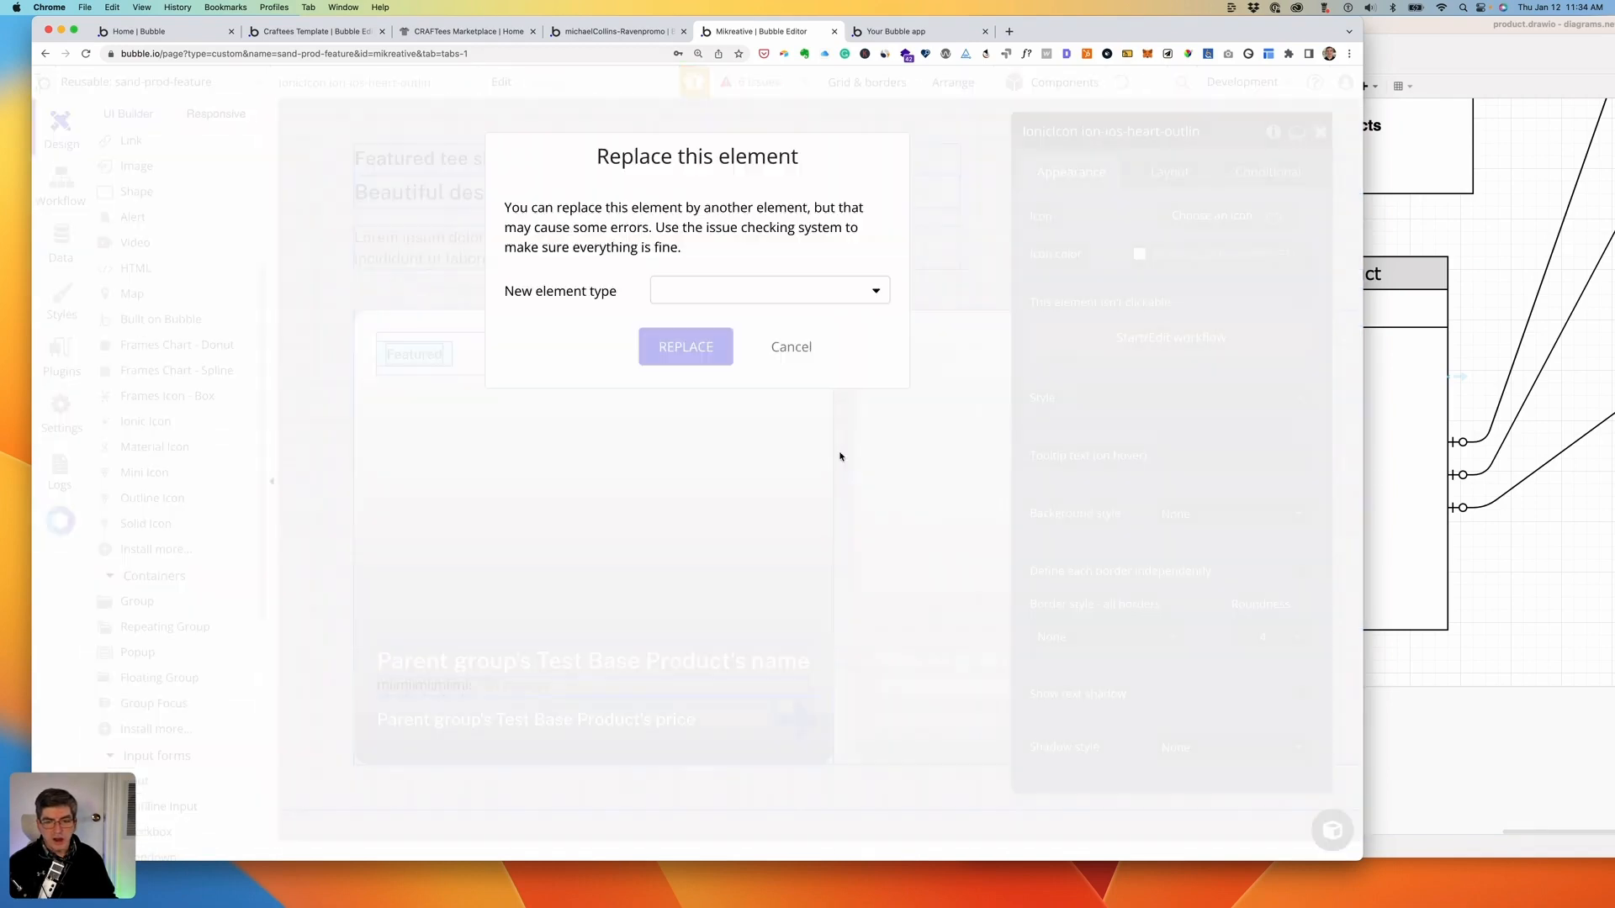
pyautogui.click(734, 288)
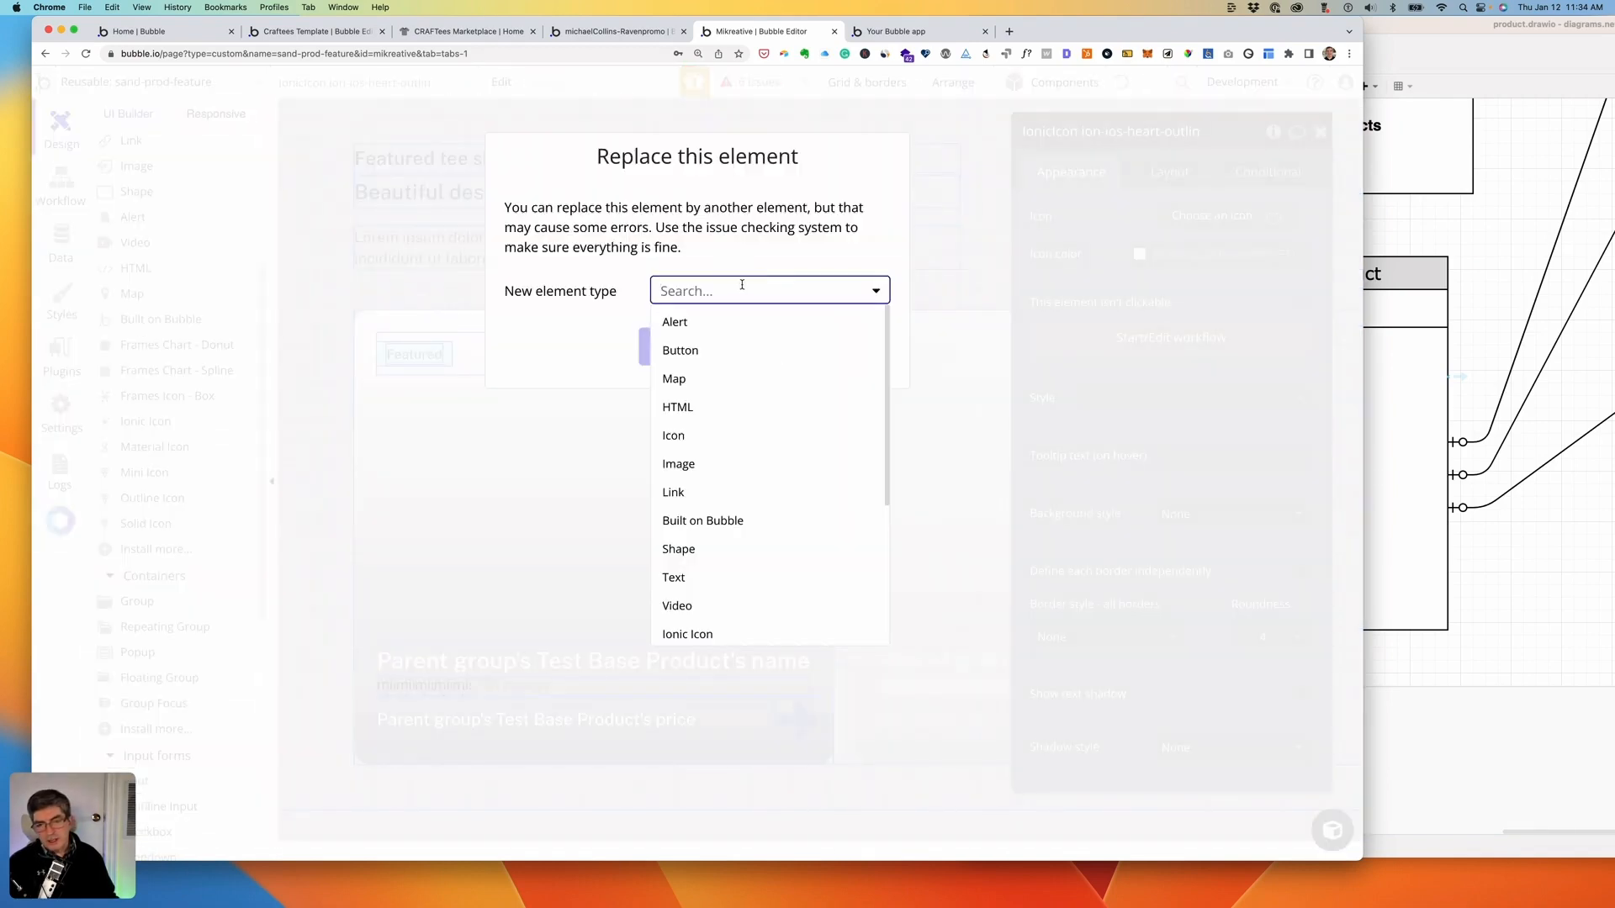
pyautogui.scroll(-5, 751, 421)
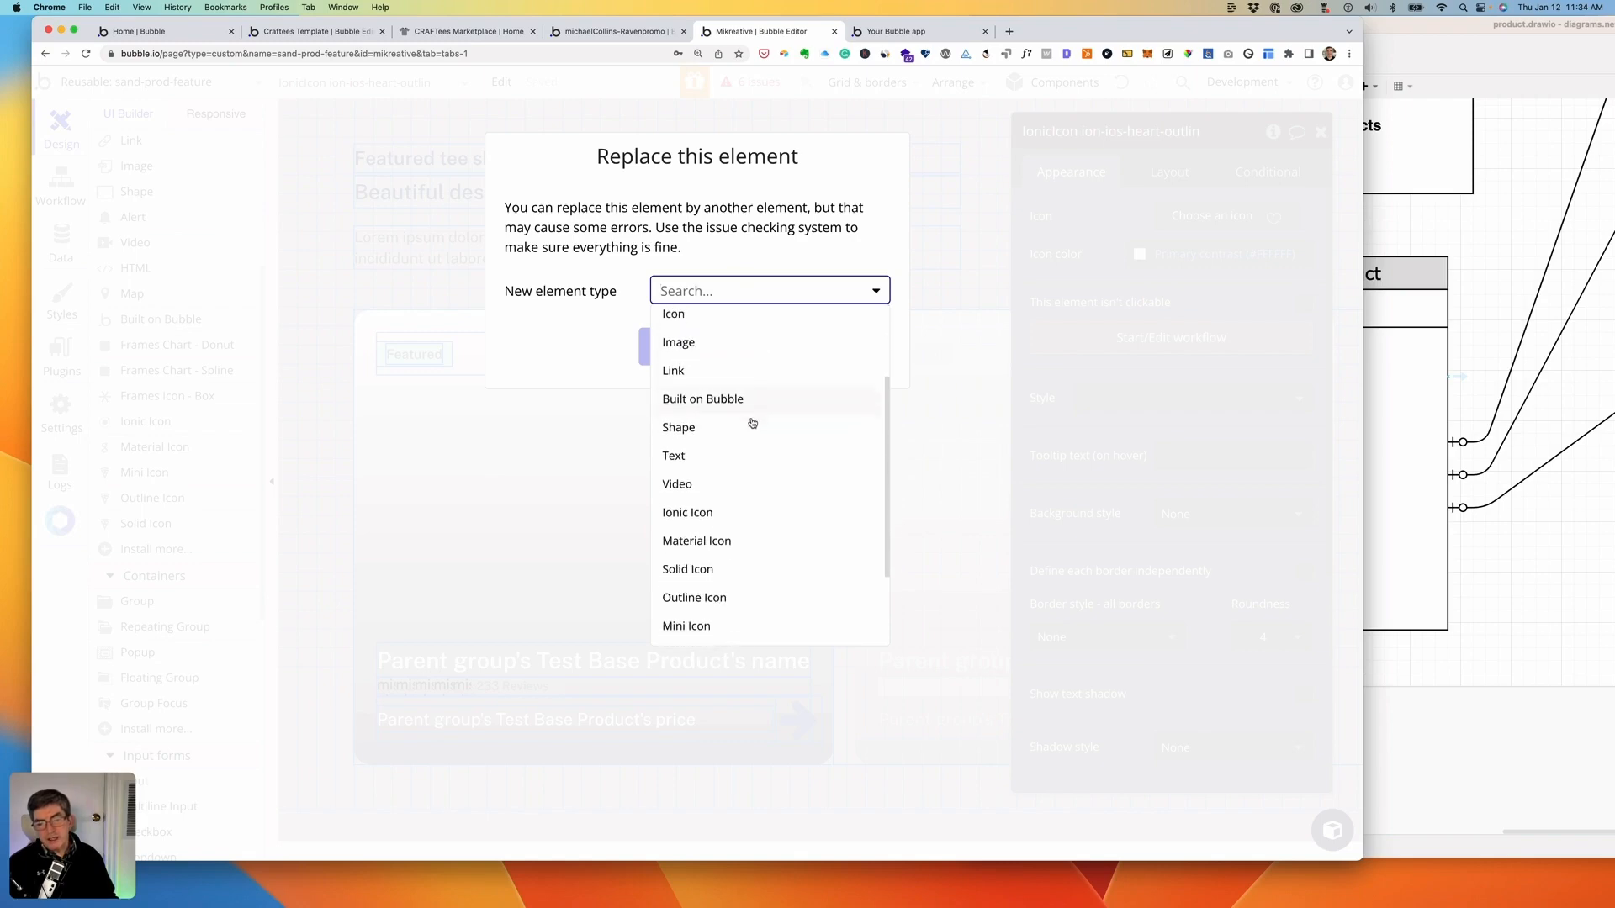
pyautogui.scroll(-1, 752, 423)
pyautogui.scroll(-2, 752, 422)
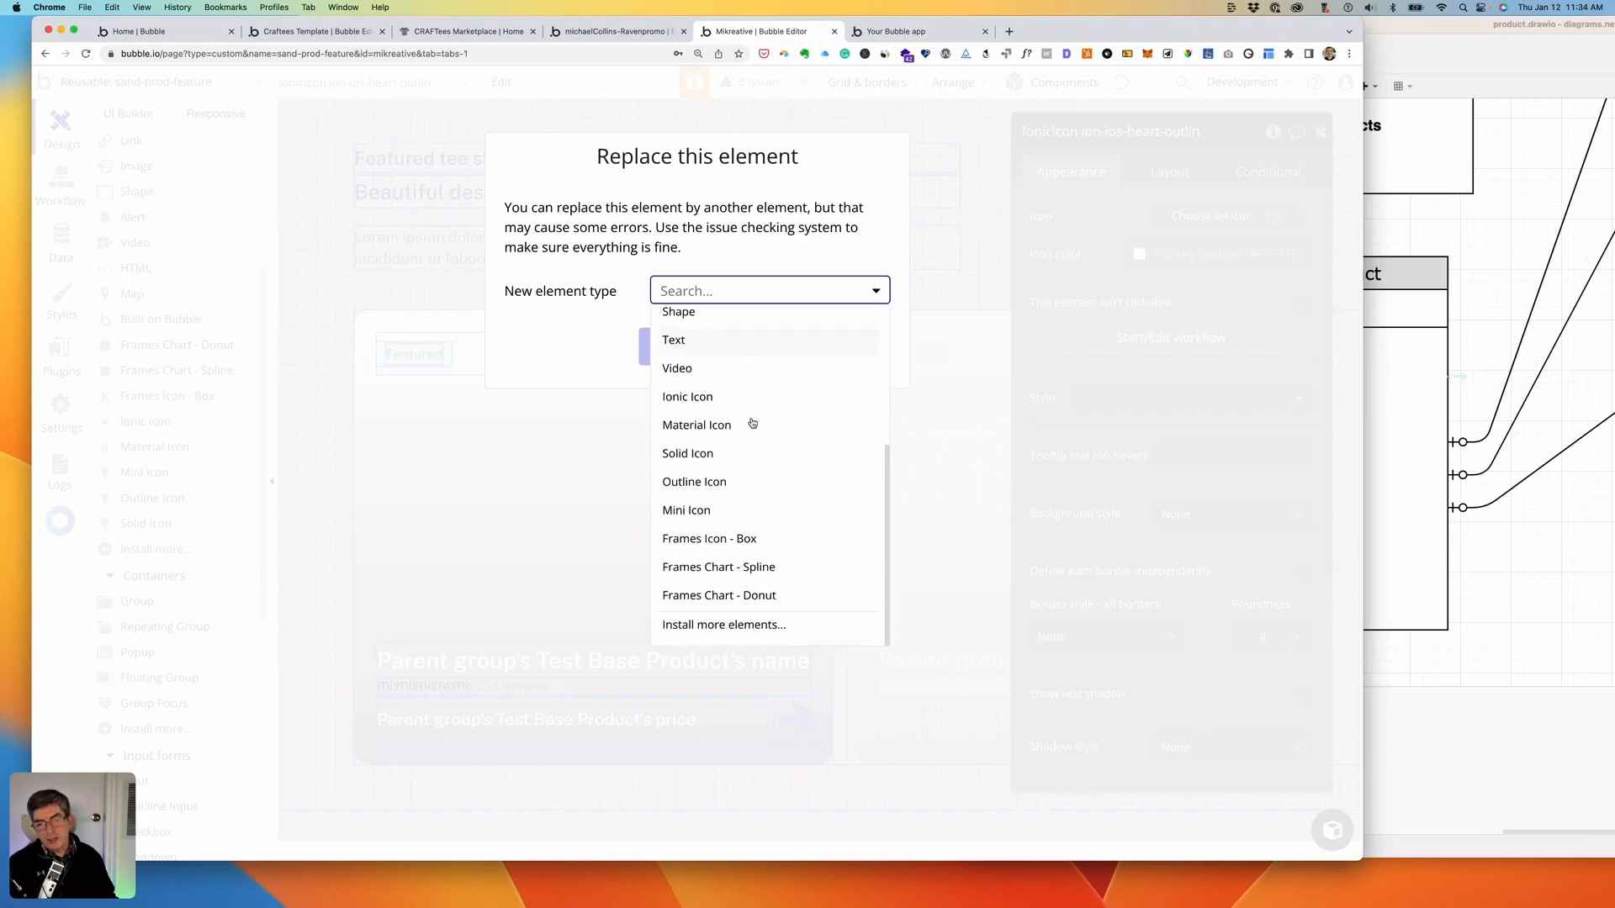
pyautogui.click(705, 426)
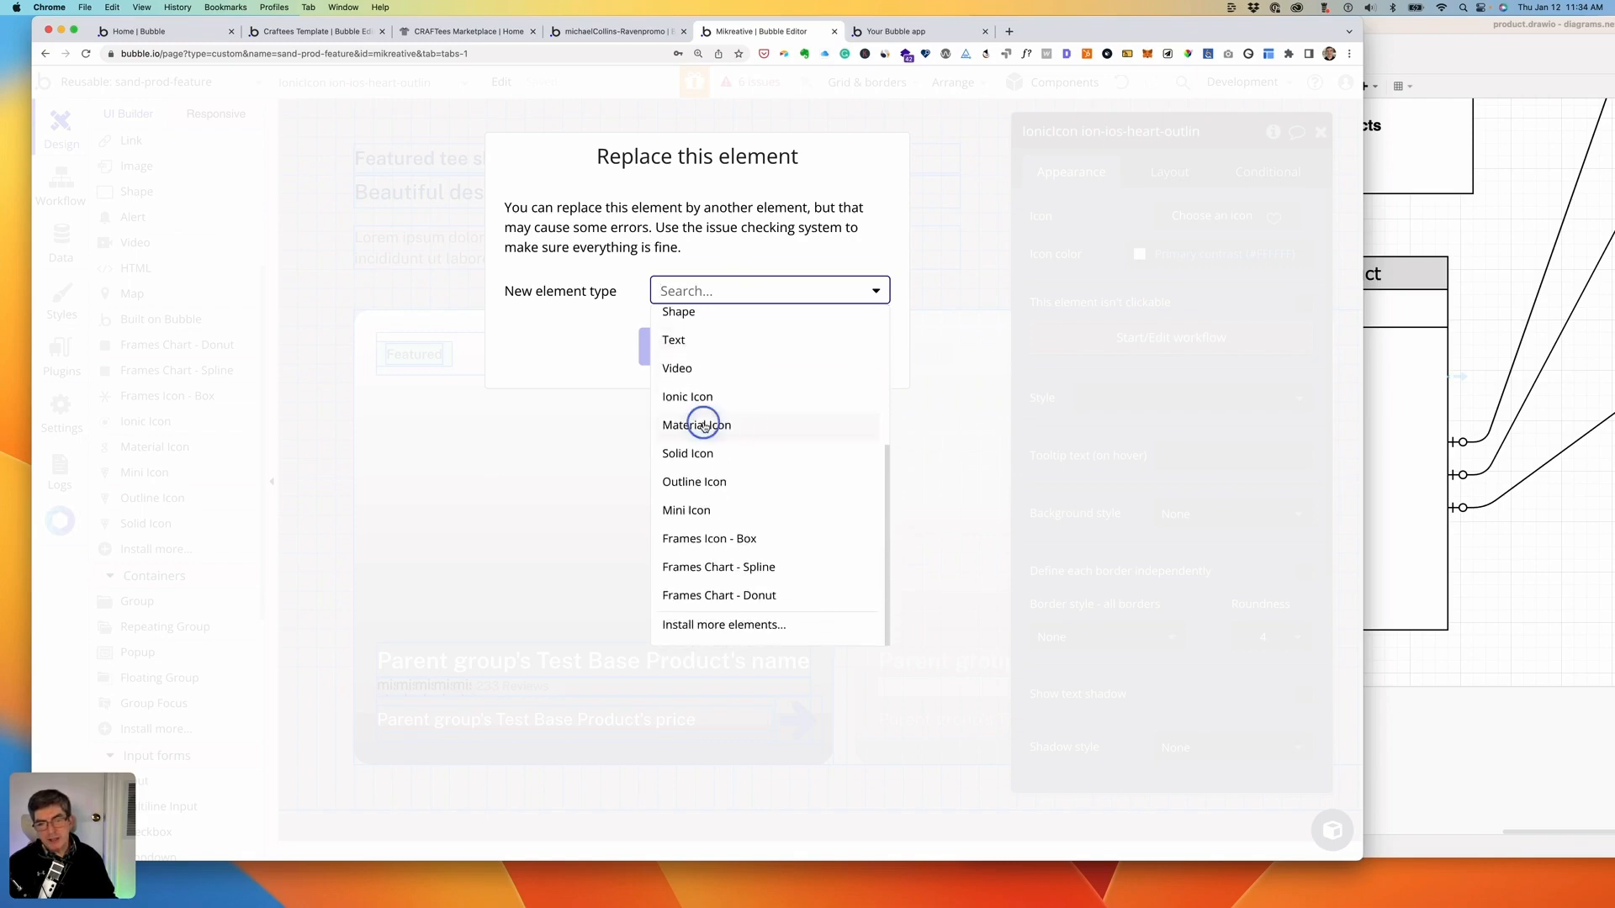
pyautogui.click(689, 348)
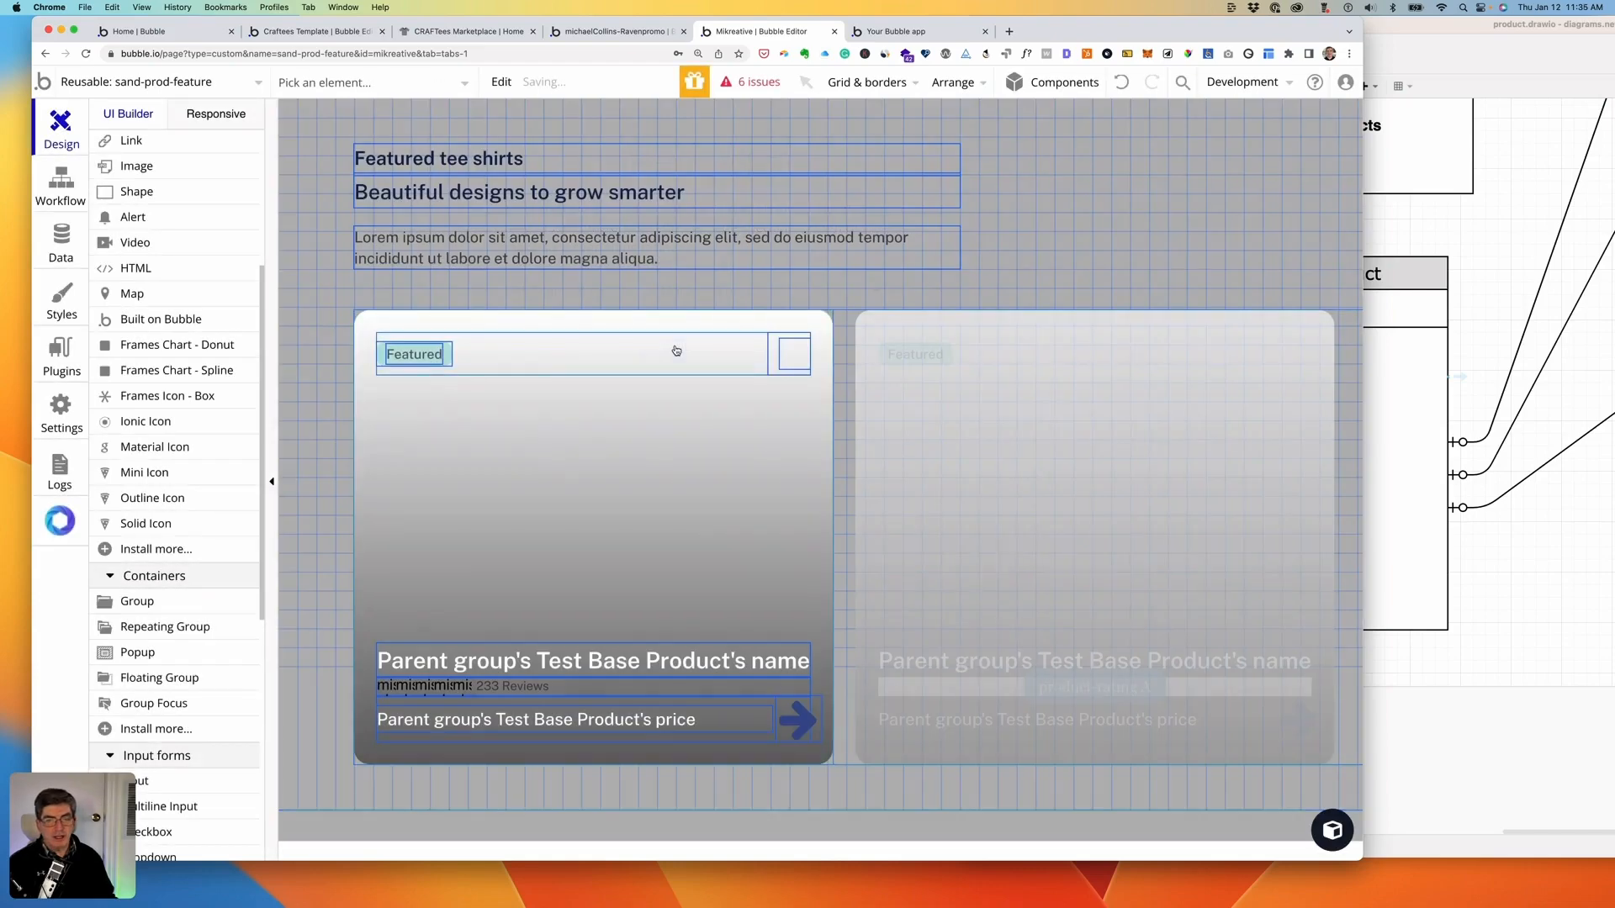
# - Search the Material icons for 'heart', clear the search, and pick Outline Icon instead
pyautogui.doubleClick(798, 359)
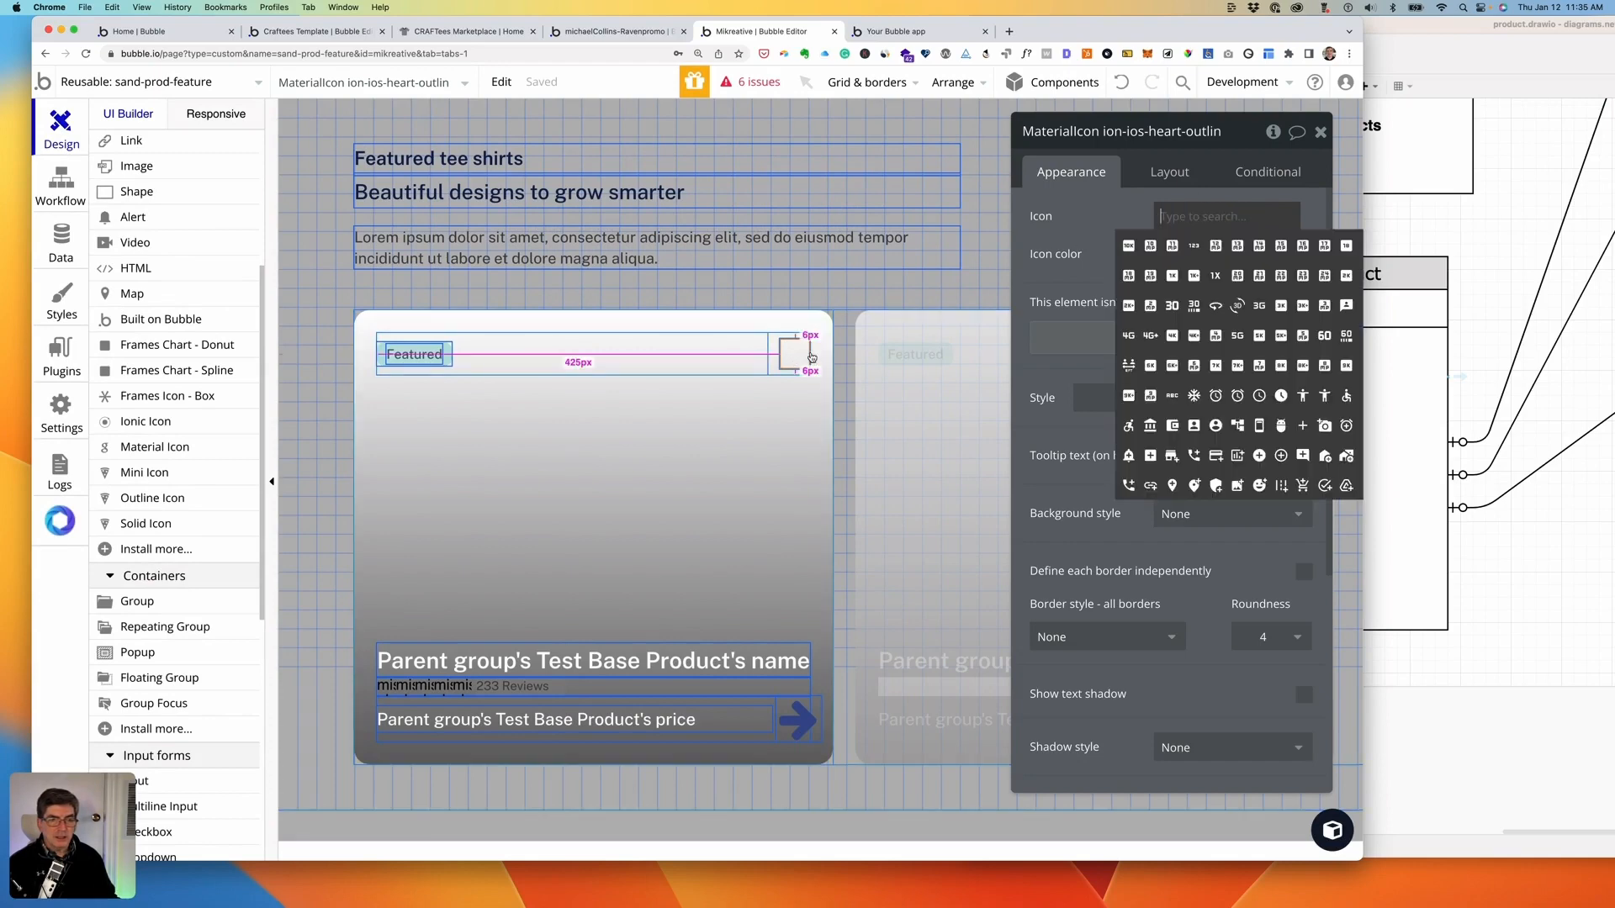
pyautogui.write('hea')
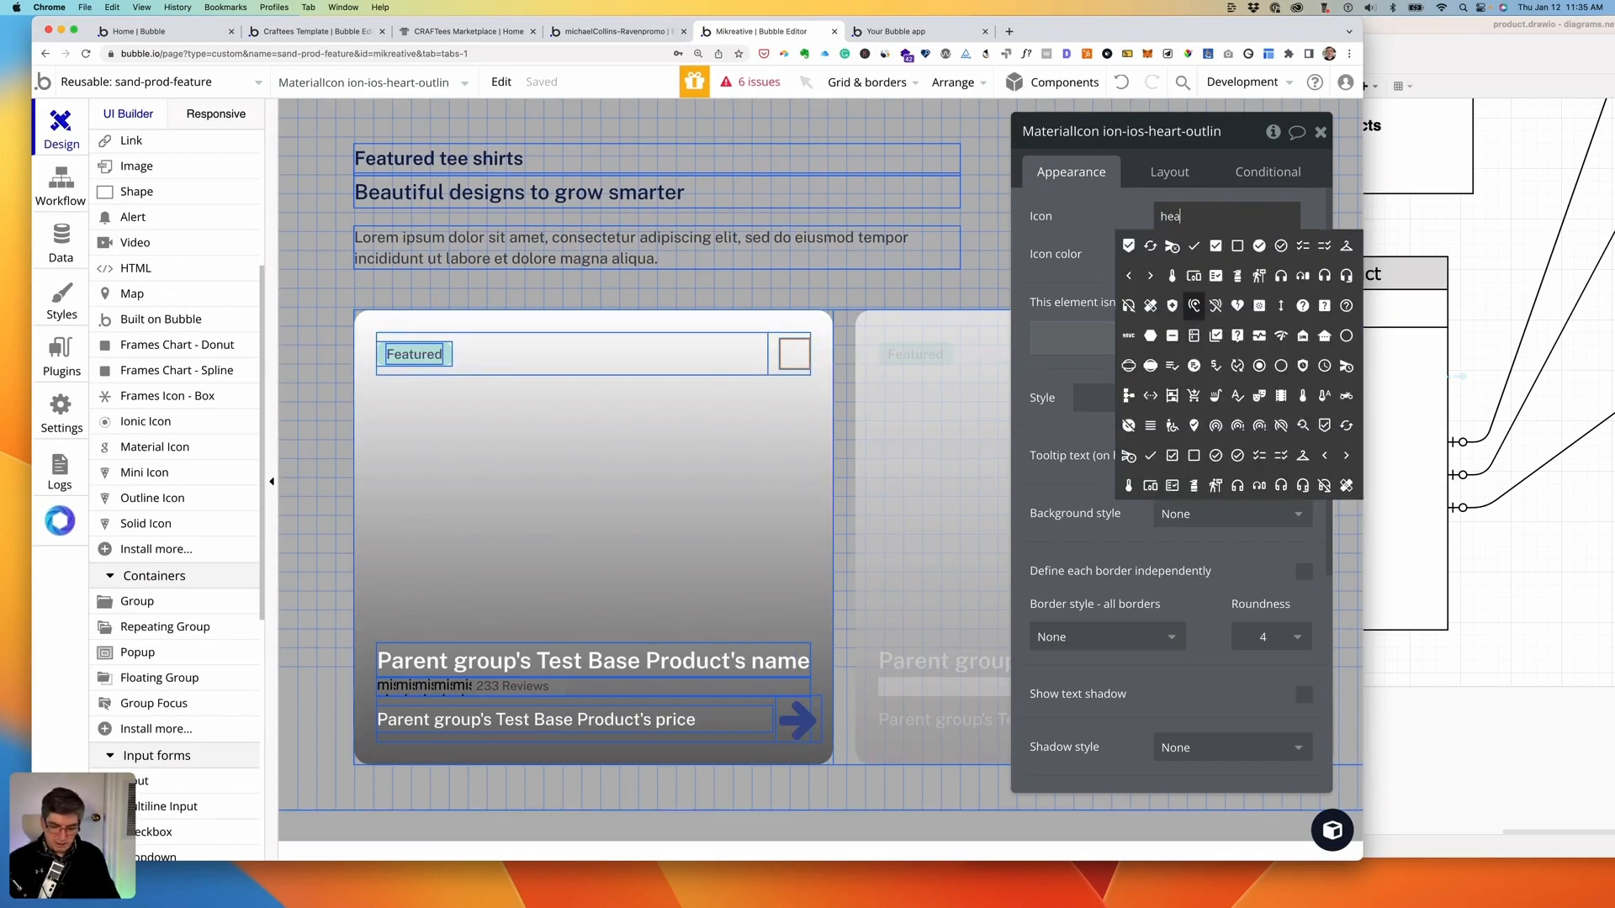
pyautogui.write('rt')
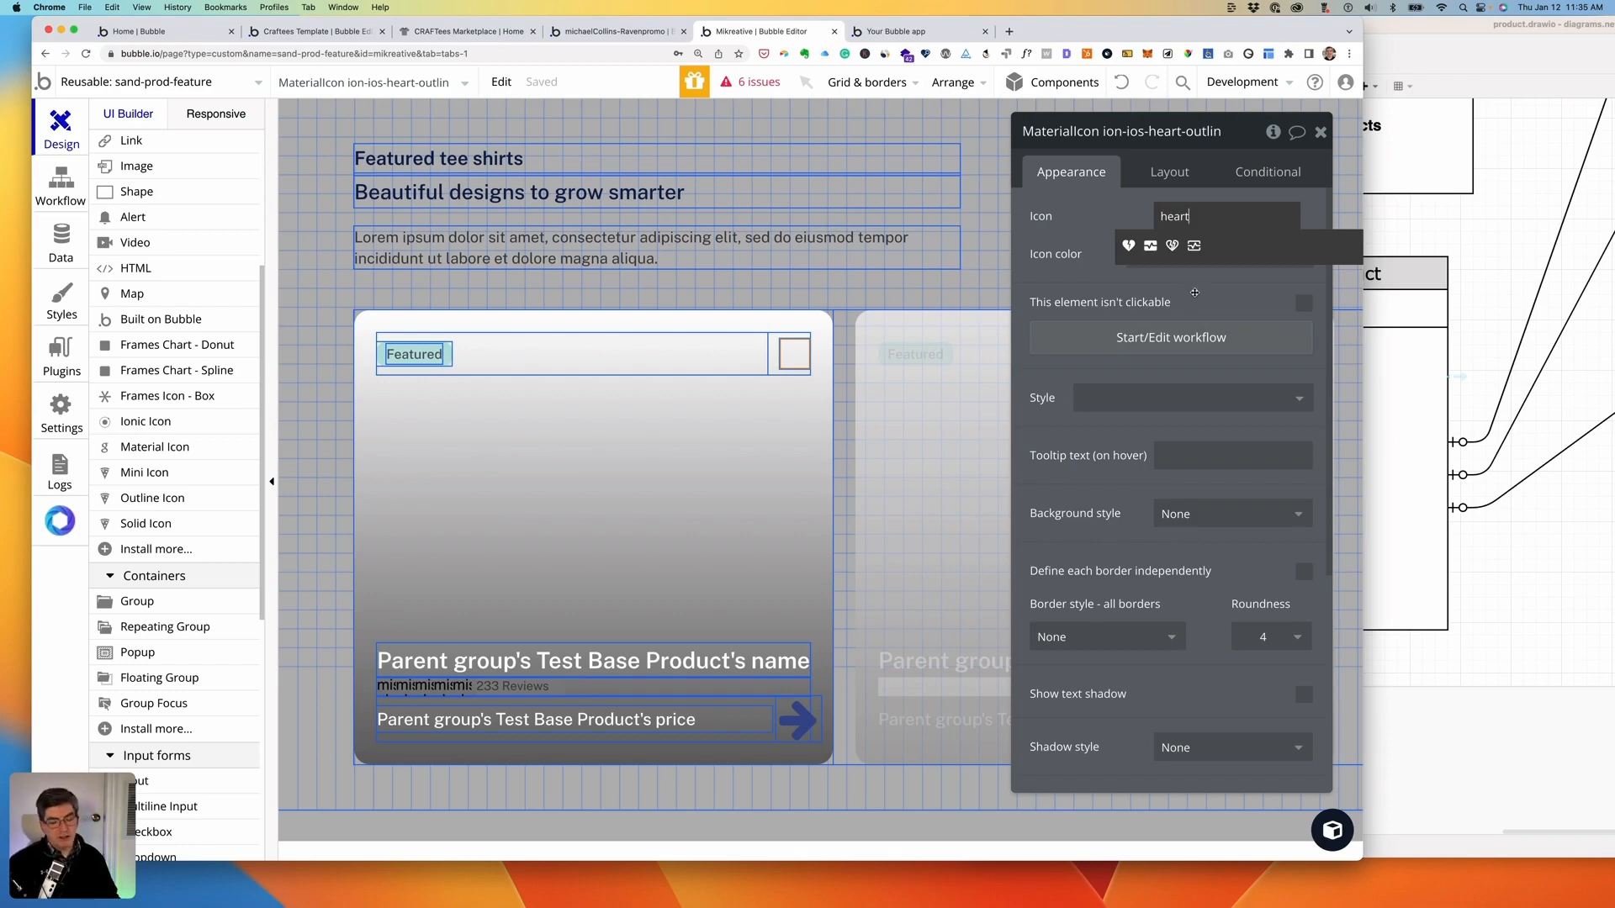
pyautogui.press('BackSpace')
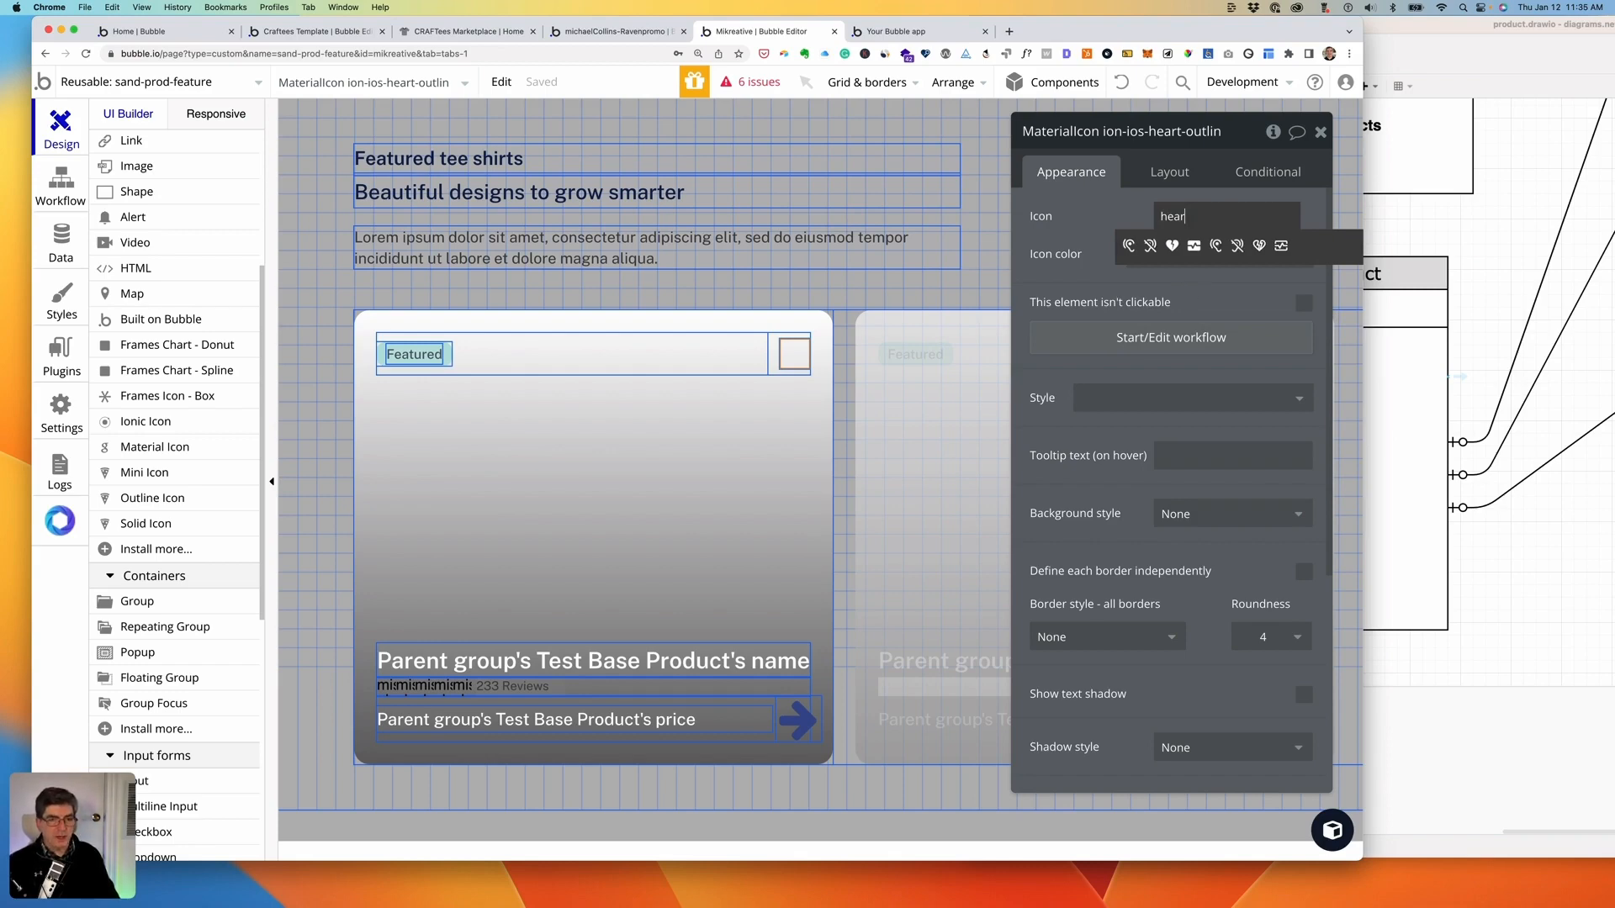
pyautogui.press('BackSpace')
pyautogui.press('BackSpace')
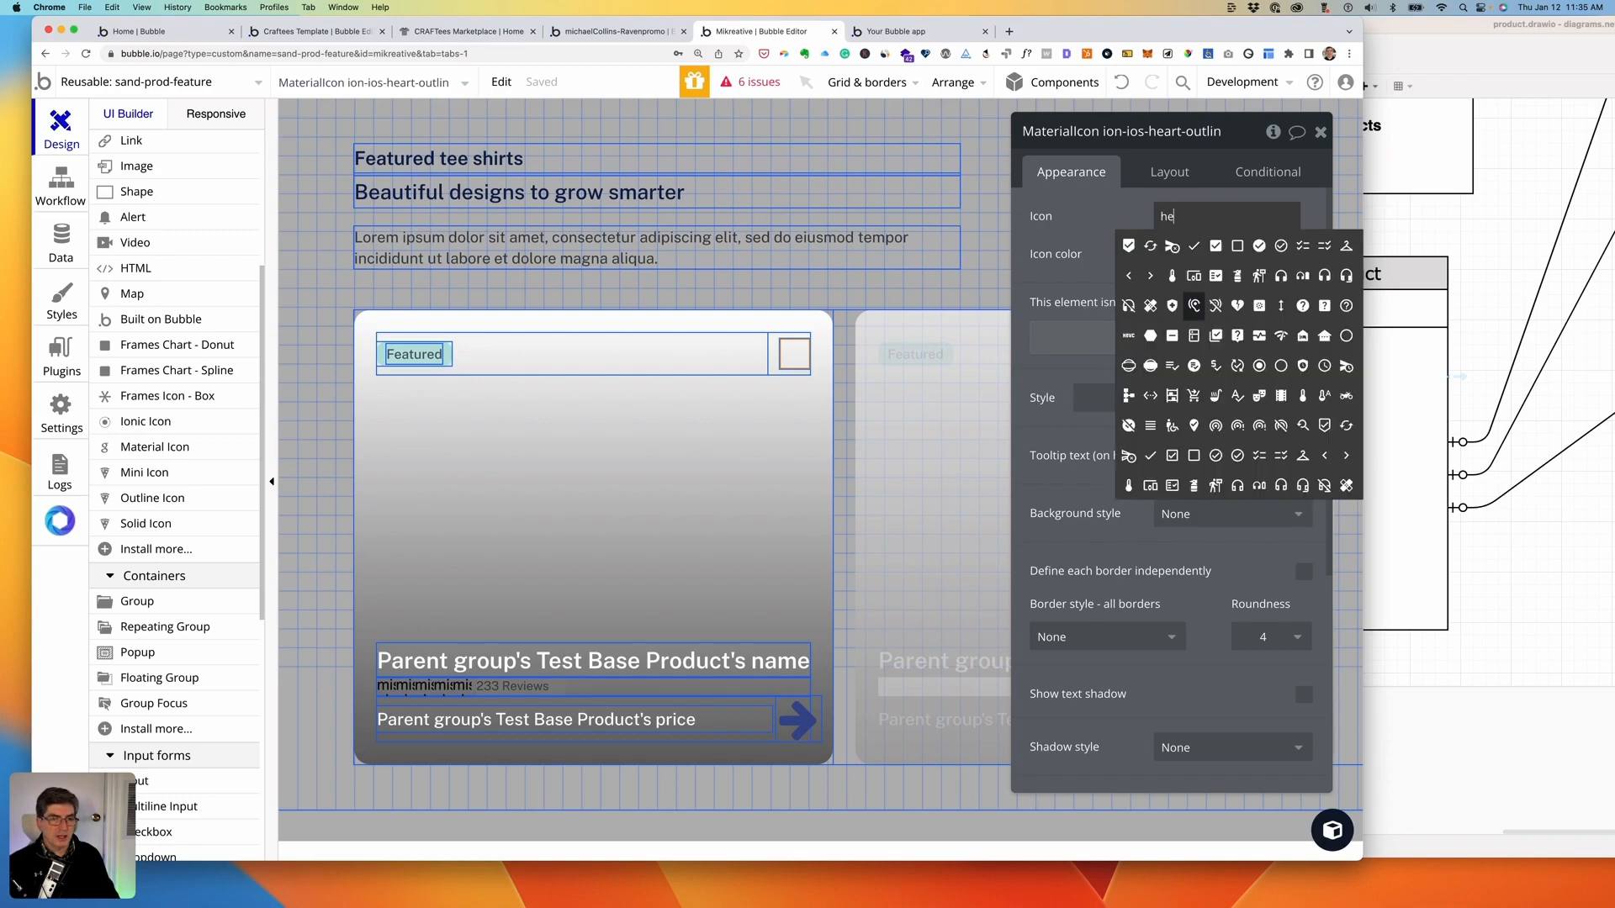
pyautogui.press('BackSpace')
pyautogui.press('BackSpace')
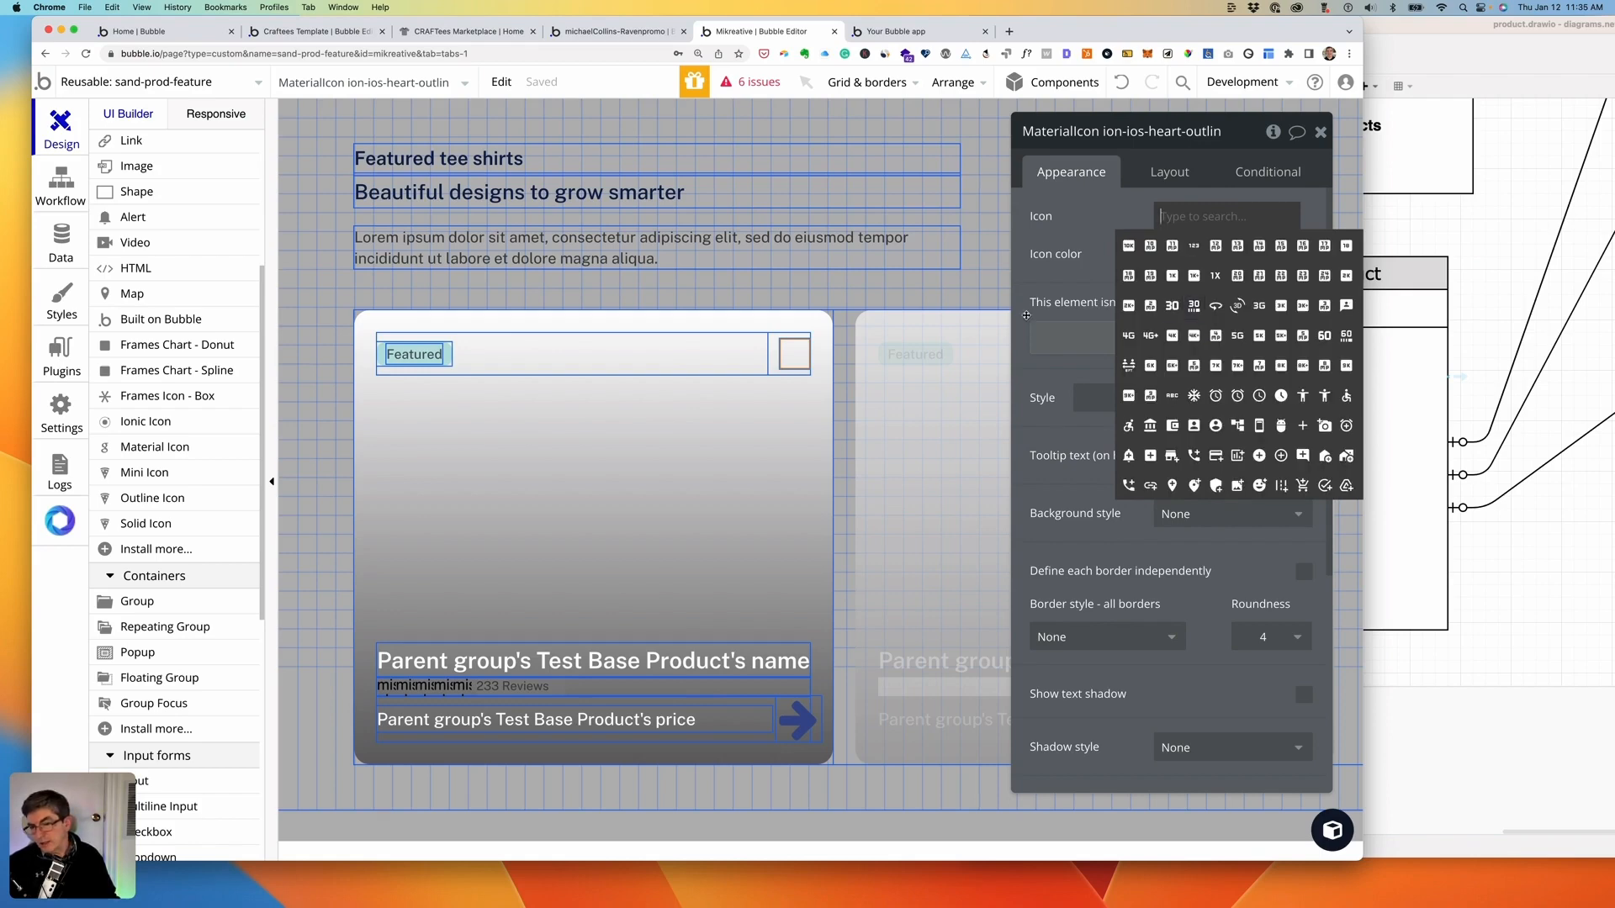
pyautogui.click(137, 500)
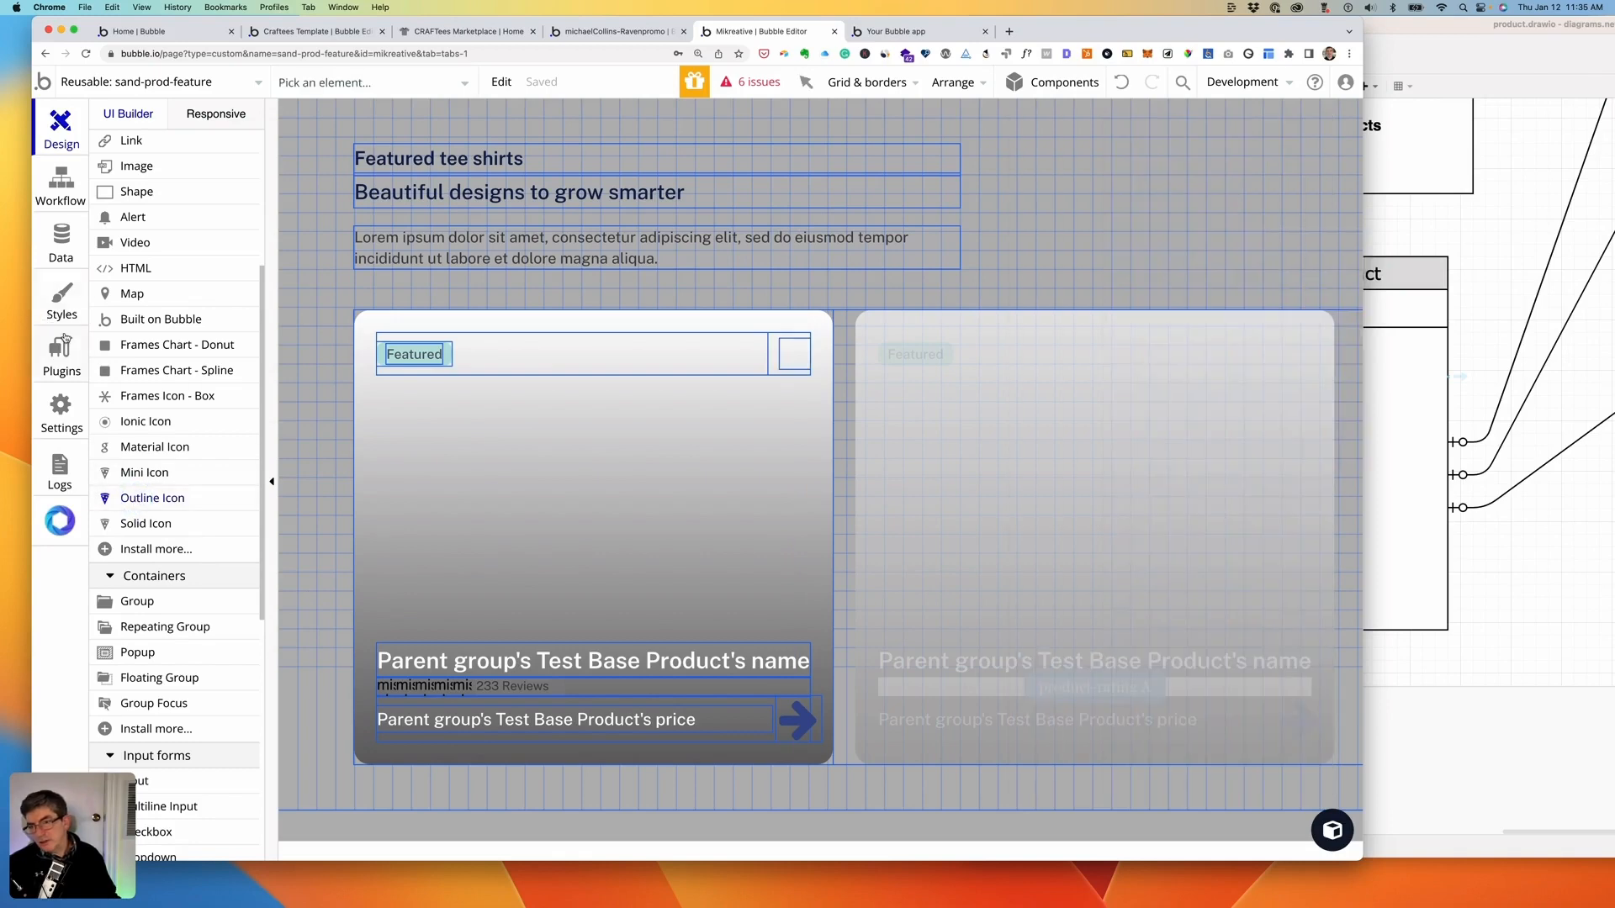
# - View the installed Heroicons plugin's Solid, Outline and Mini icon elements, then return to the editor
pyautogui.click(66, 359)
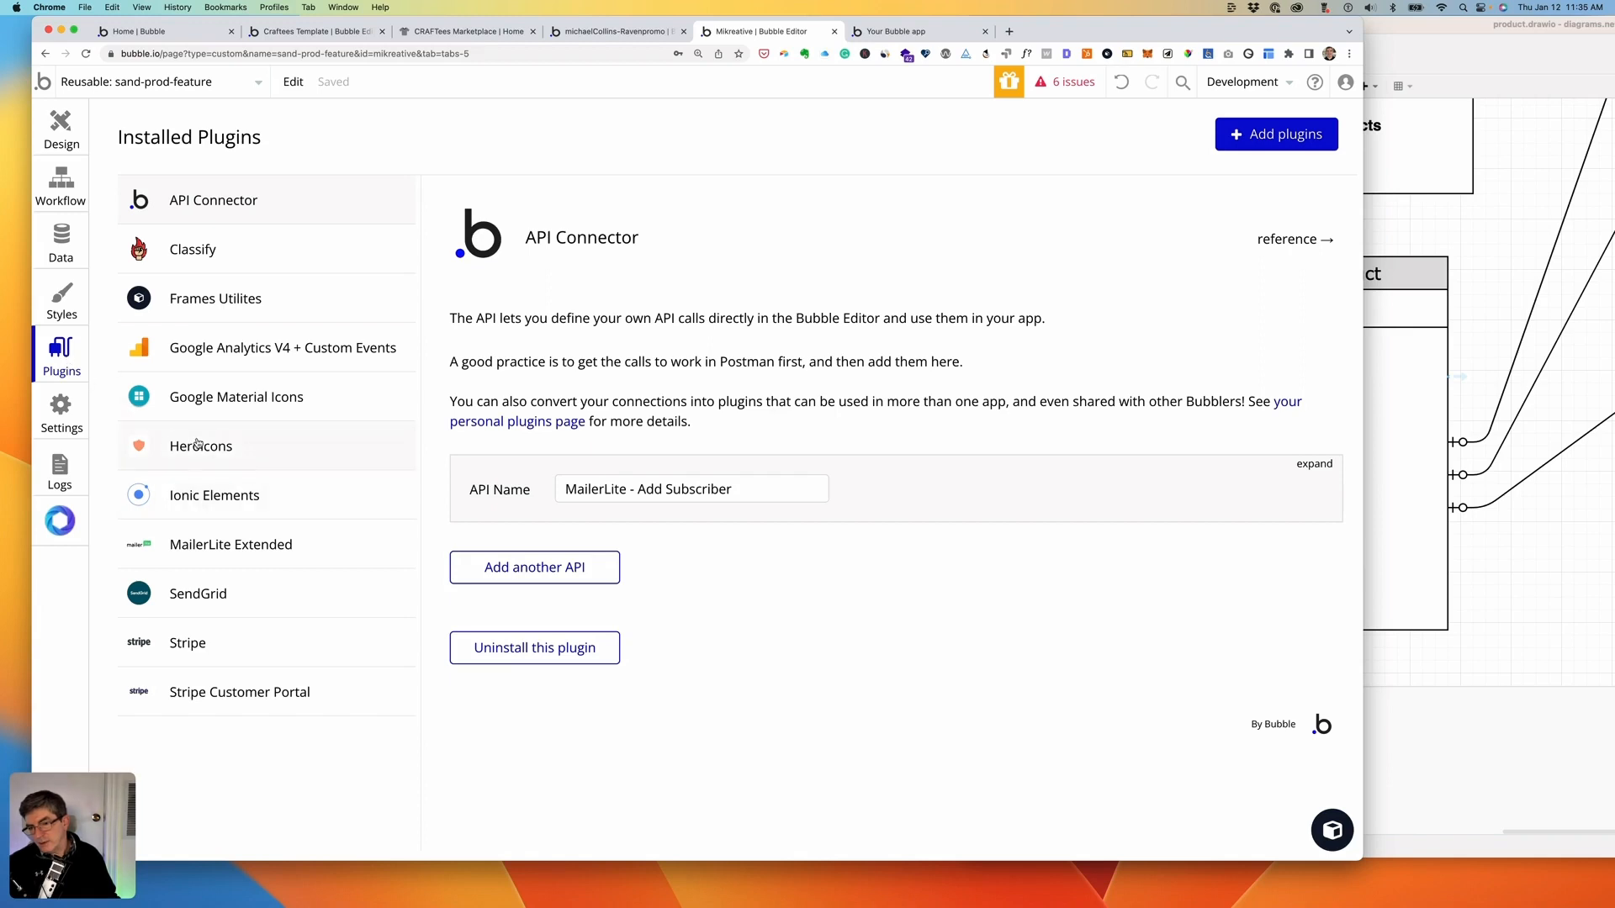
pyautogui.click(263, 452)
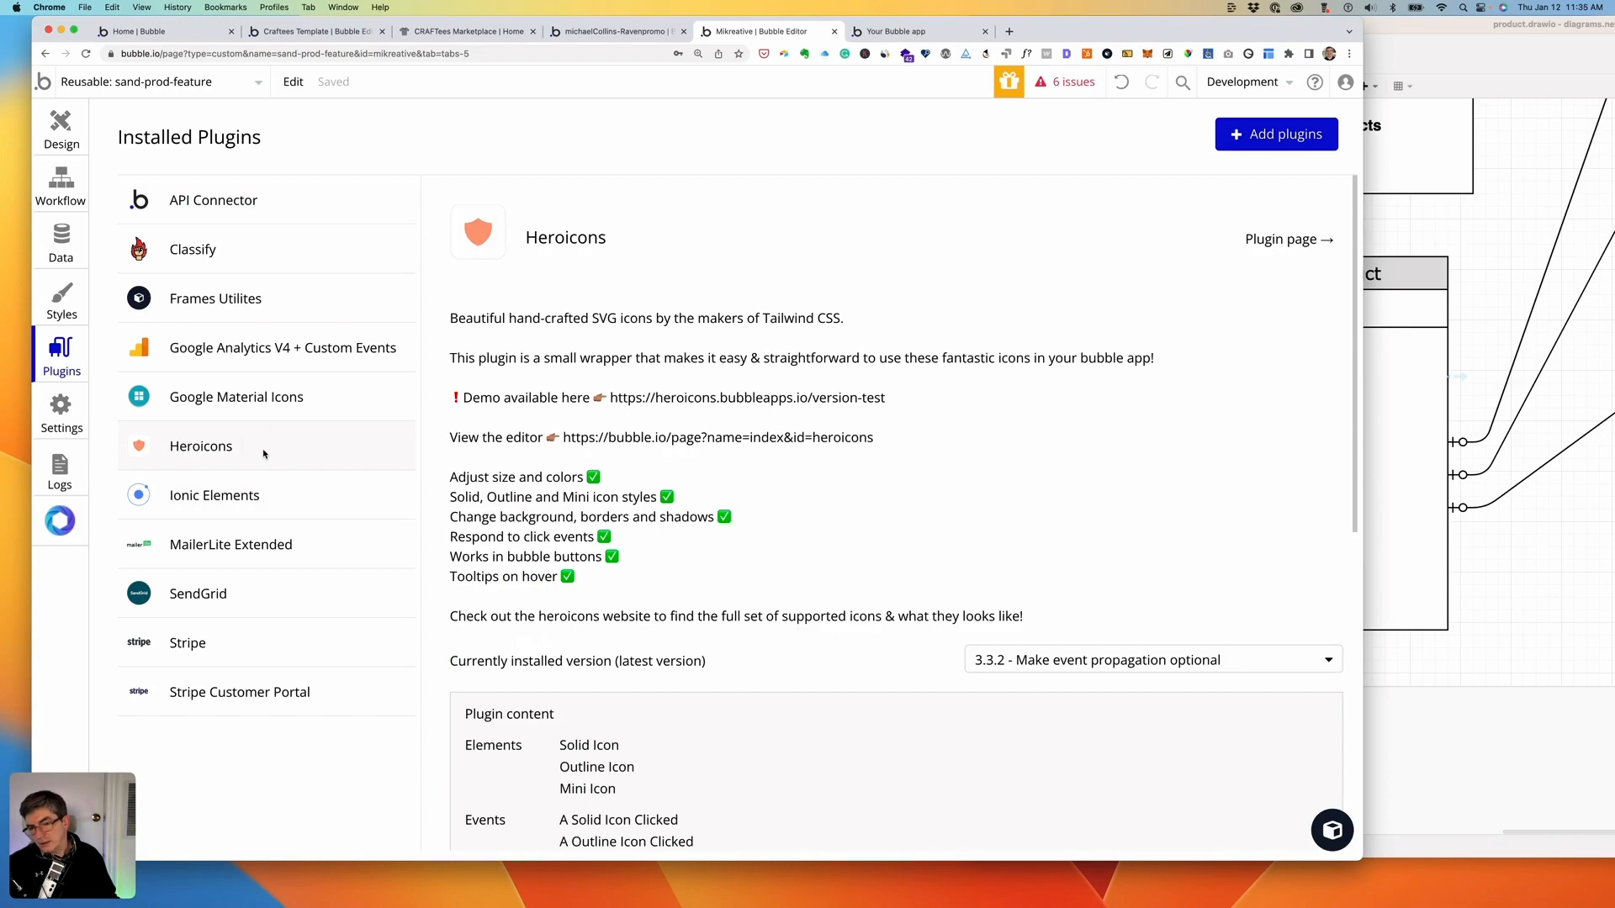
pyautogui.scroll(-5, 849, 513)
pyautogui.scroll(-3, 849, 513)
pyautogui.scroll(7, 849, 509)
pyautogui.scroll(2, 850, 508)
pyautogui.click(66, 135)
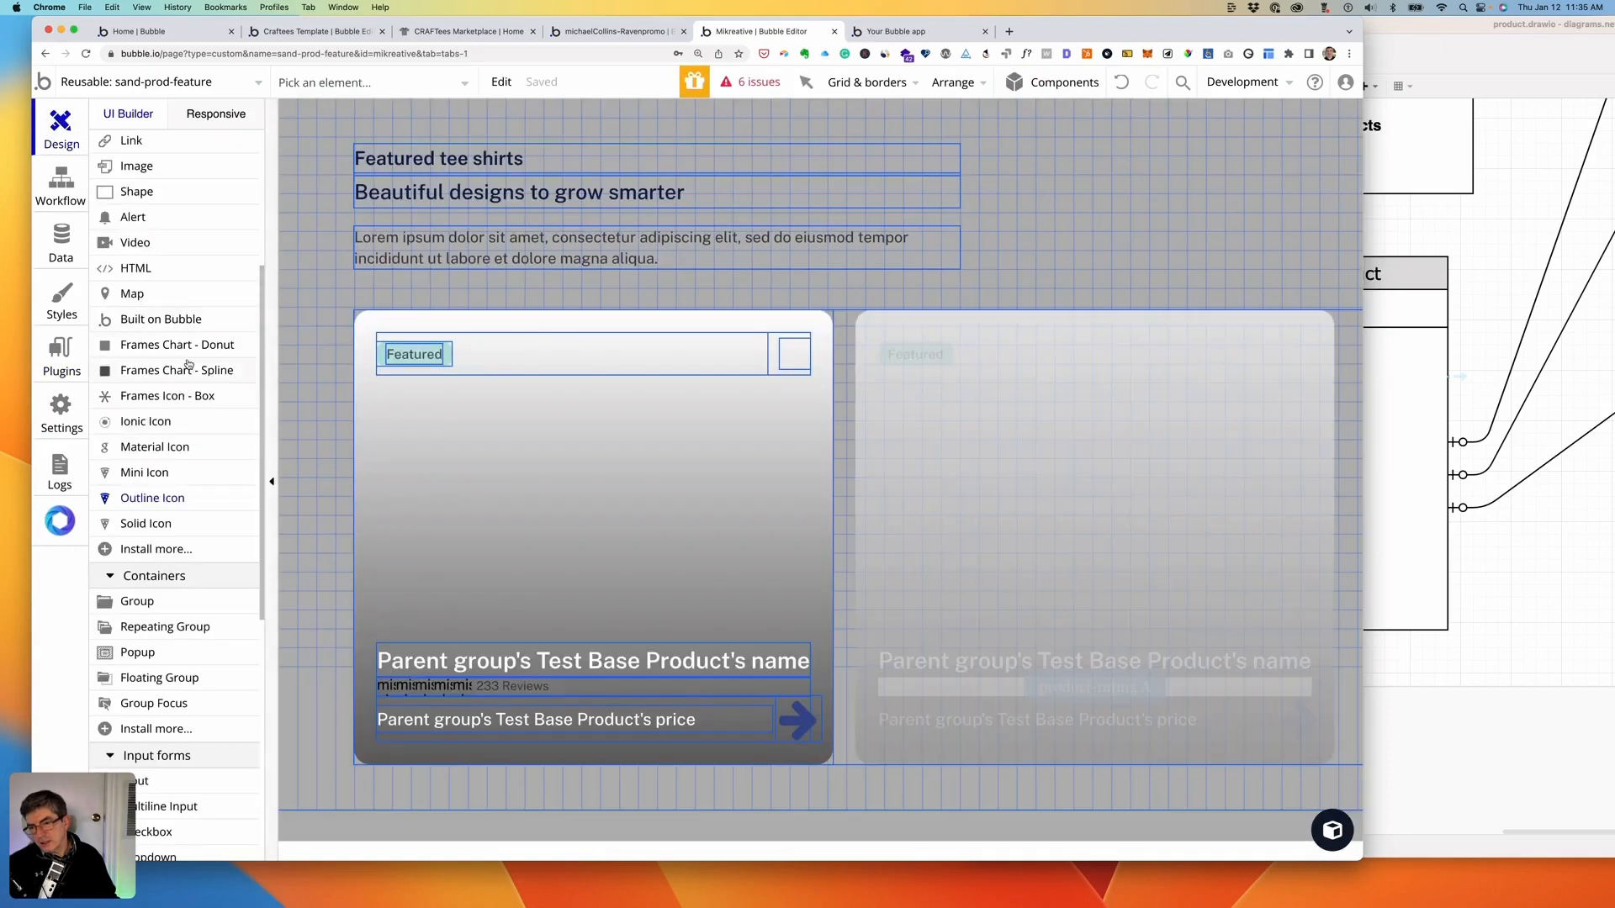
# - Draw an icon at the card's top right and replace its type with Heroicons Outline Icon
pyautogui.scroll(3, 170, 352)
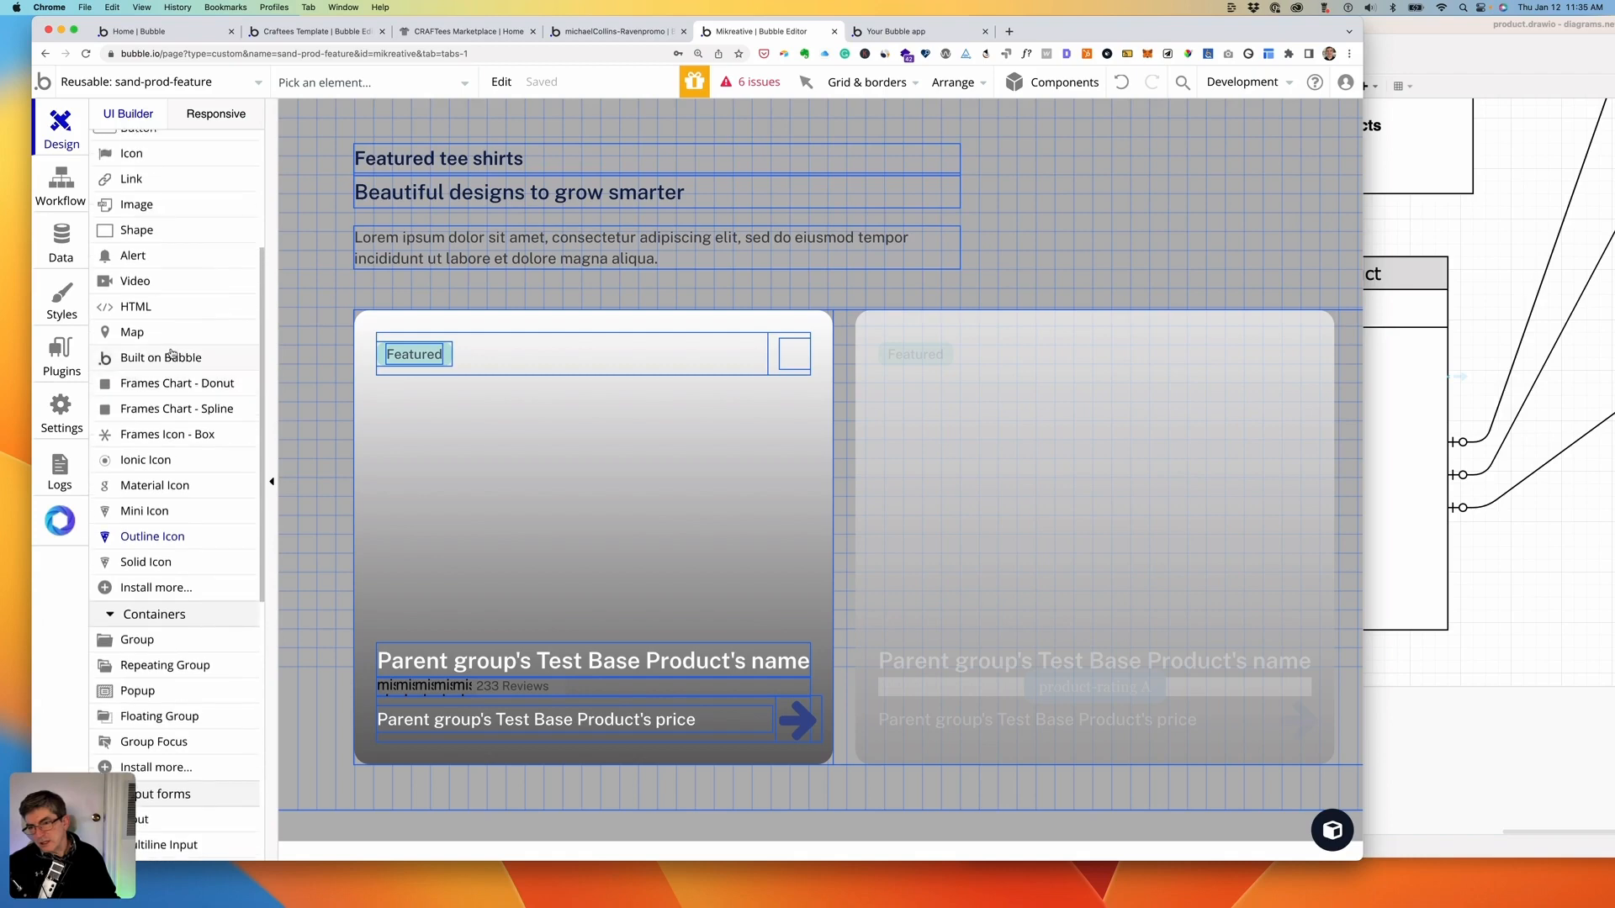
pyautogui.scroll(-2, 172, 353)
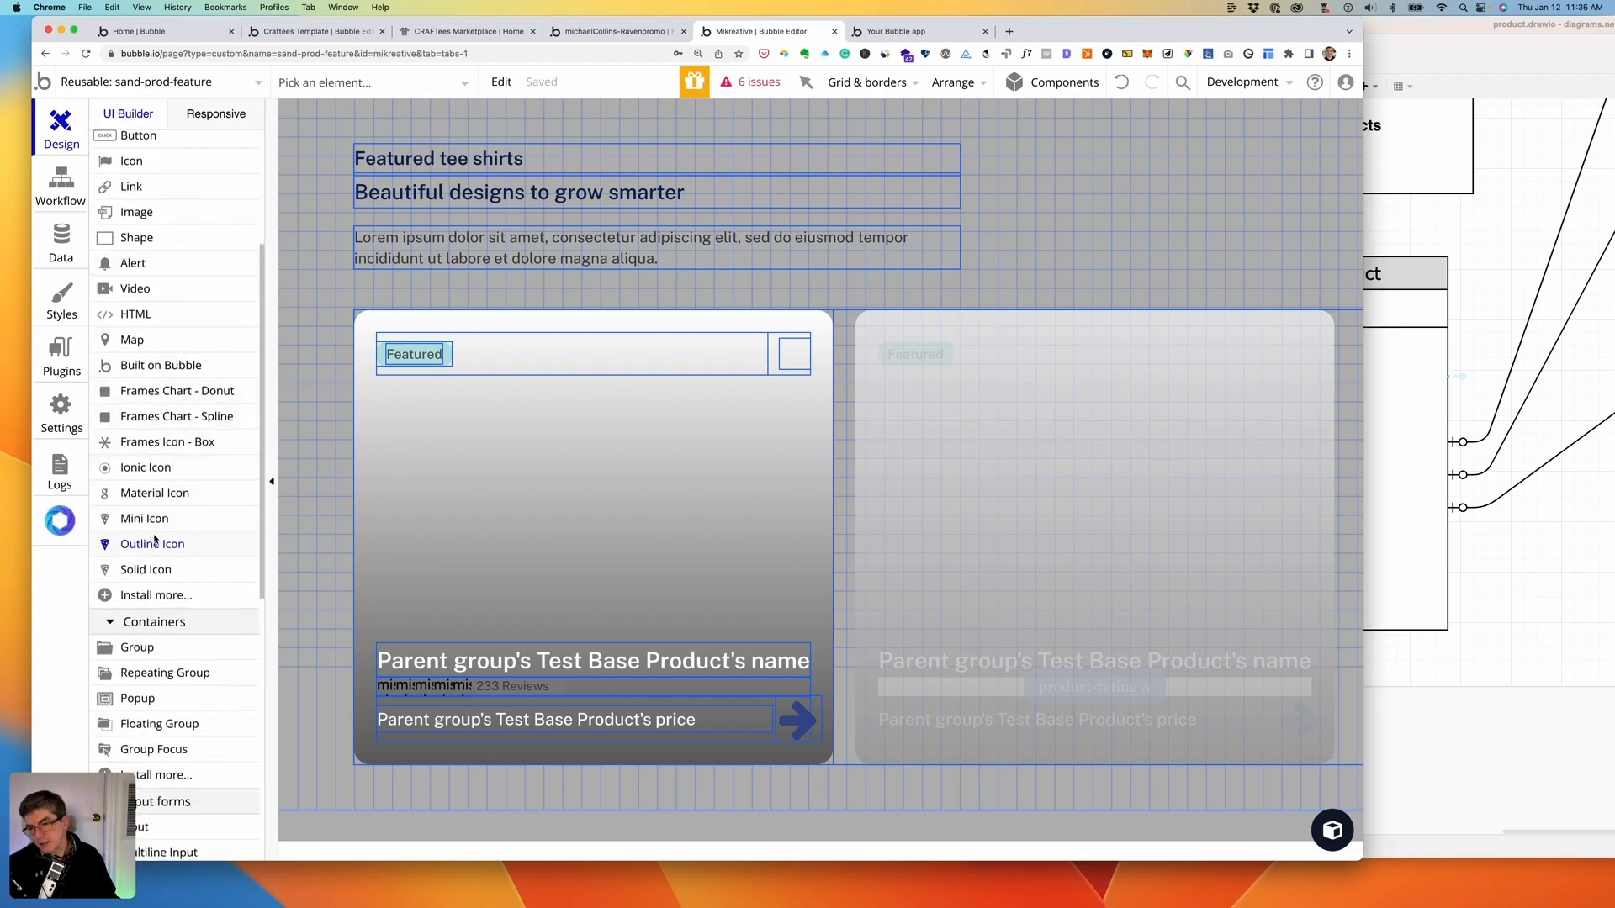
pyautogui.click(123, 544)
pyautogui.click(783, 344)
pyautogui.rightClick(797, 360)
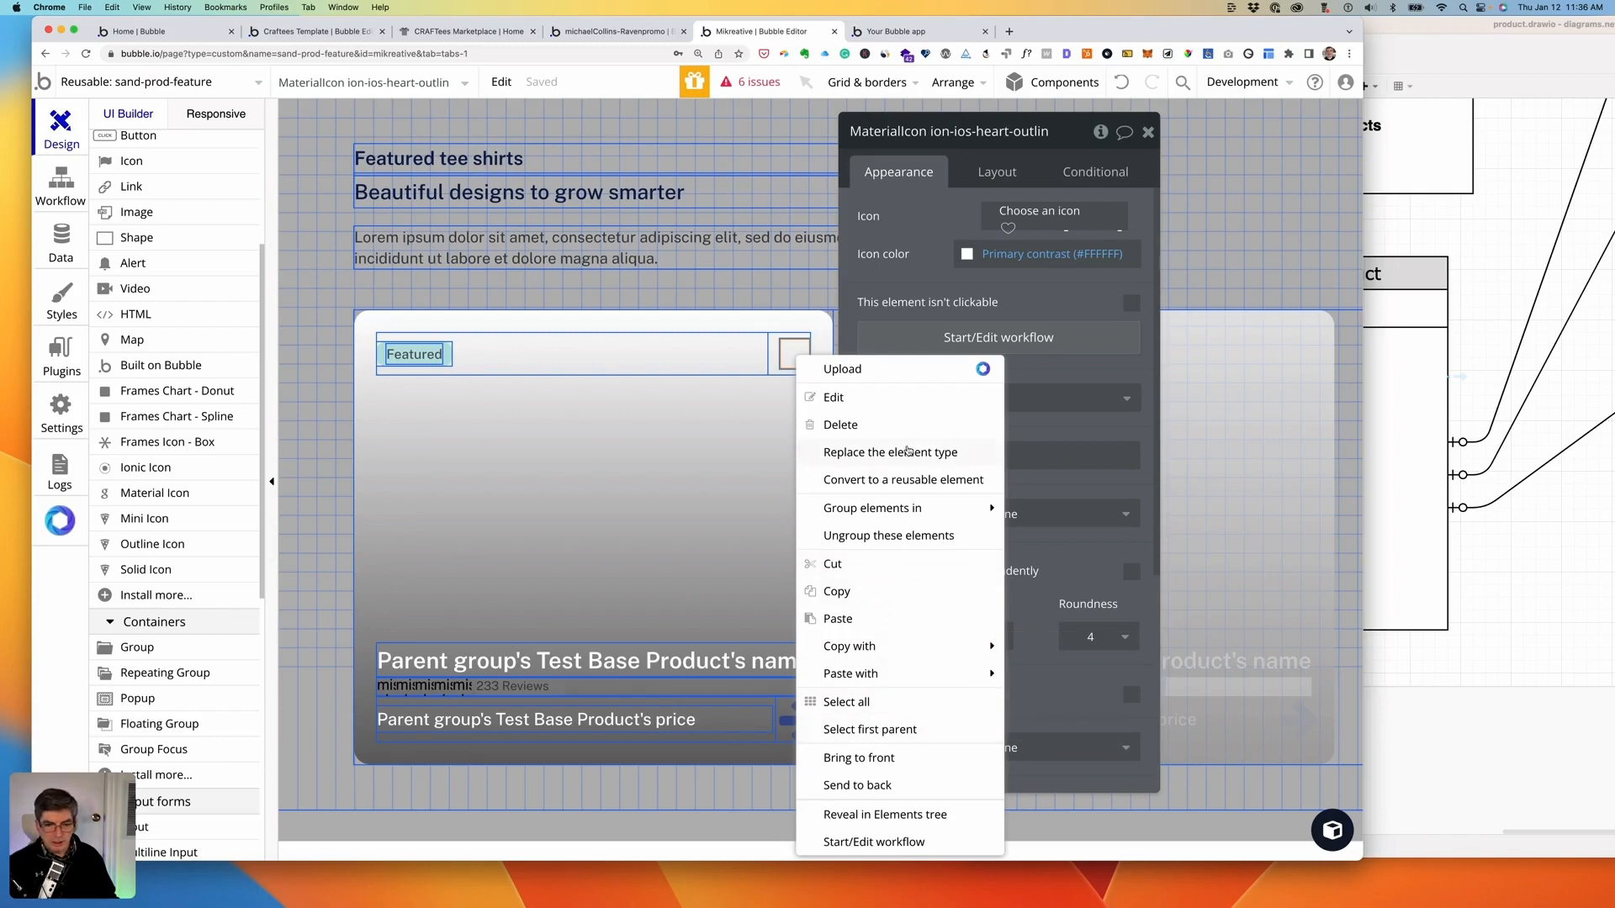
pyautogui.click(905, 454)
pyautogui.click(698, 290)
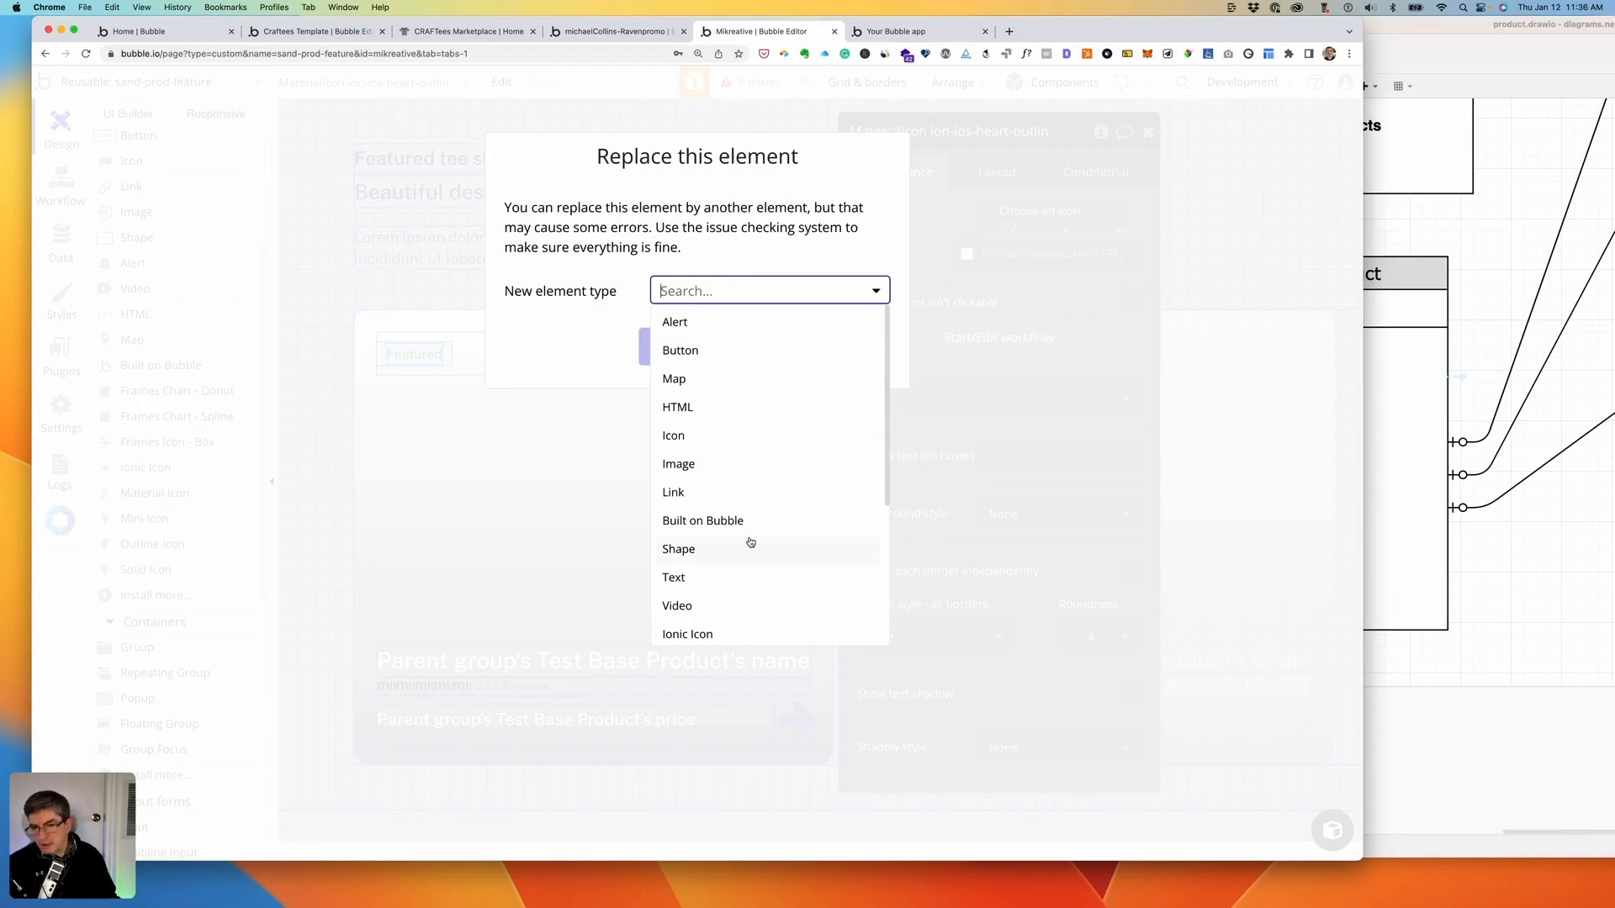
pyautogui.scroll(-5, 752, 543)
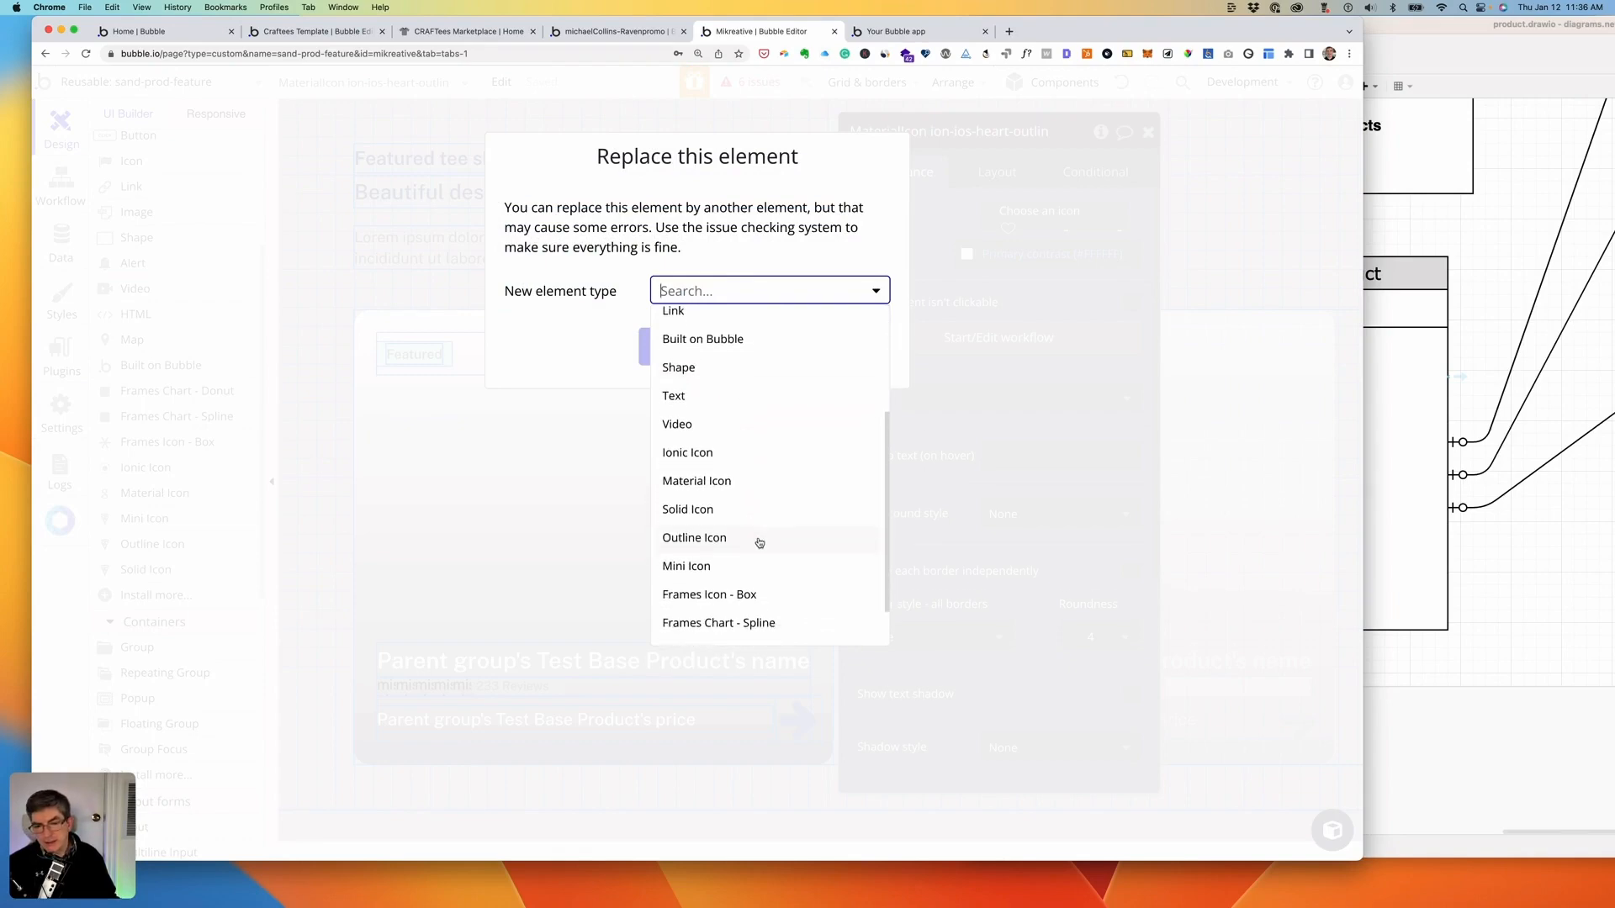
pyautogui.click(692, 517)
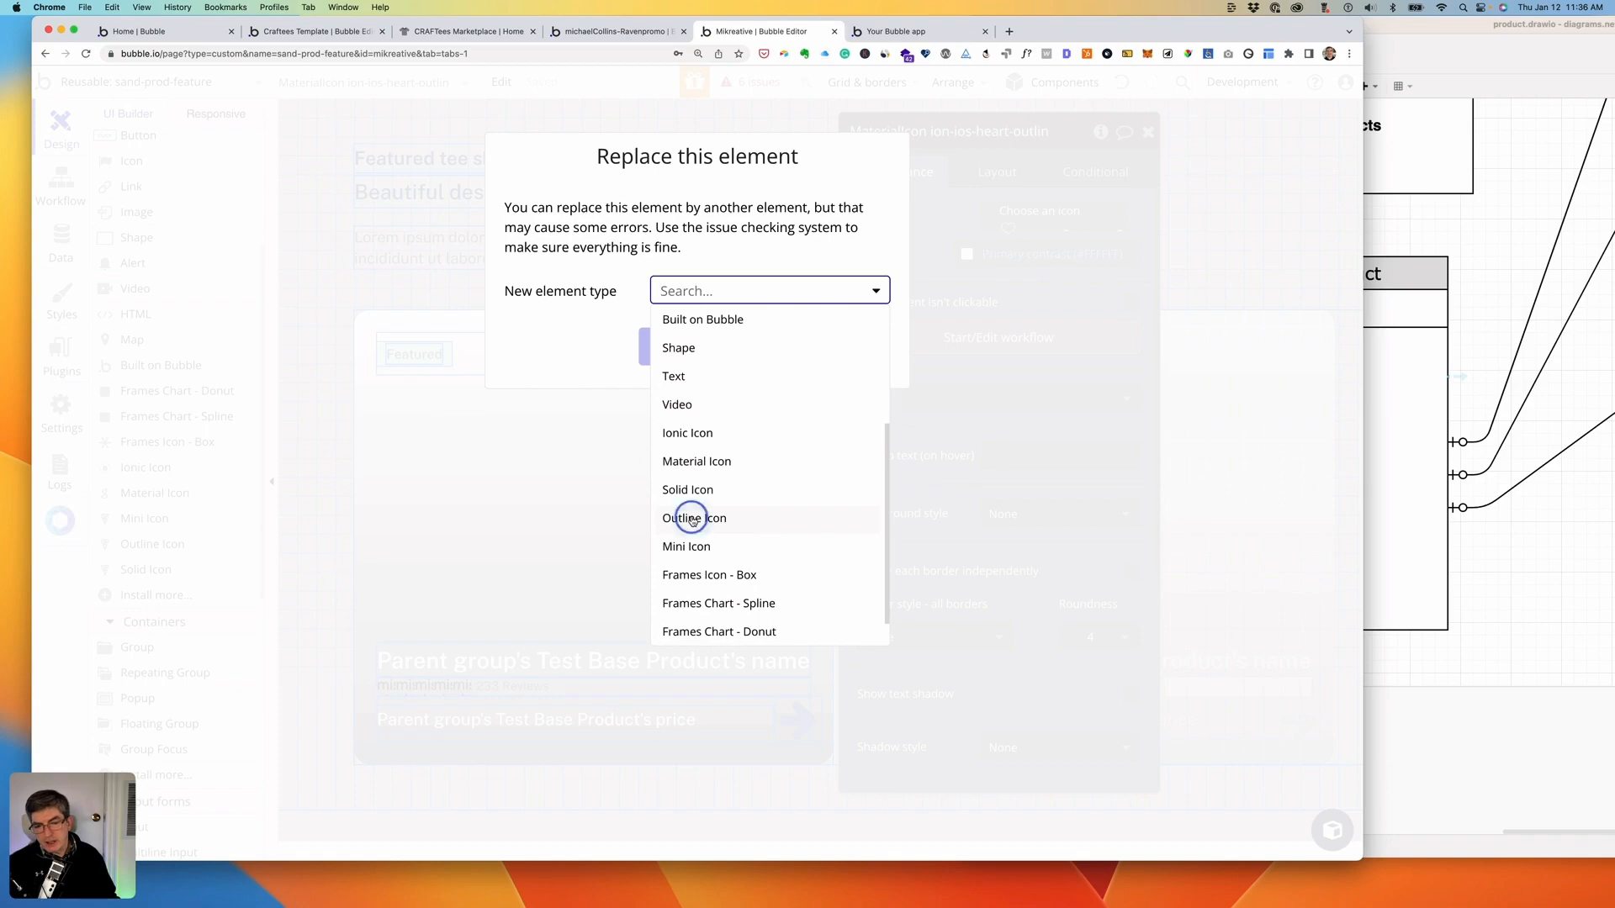
pyautogui.click(686, 346)
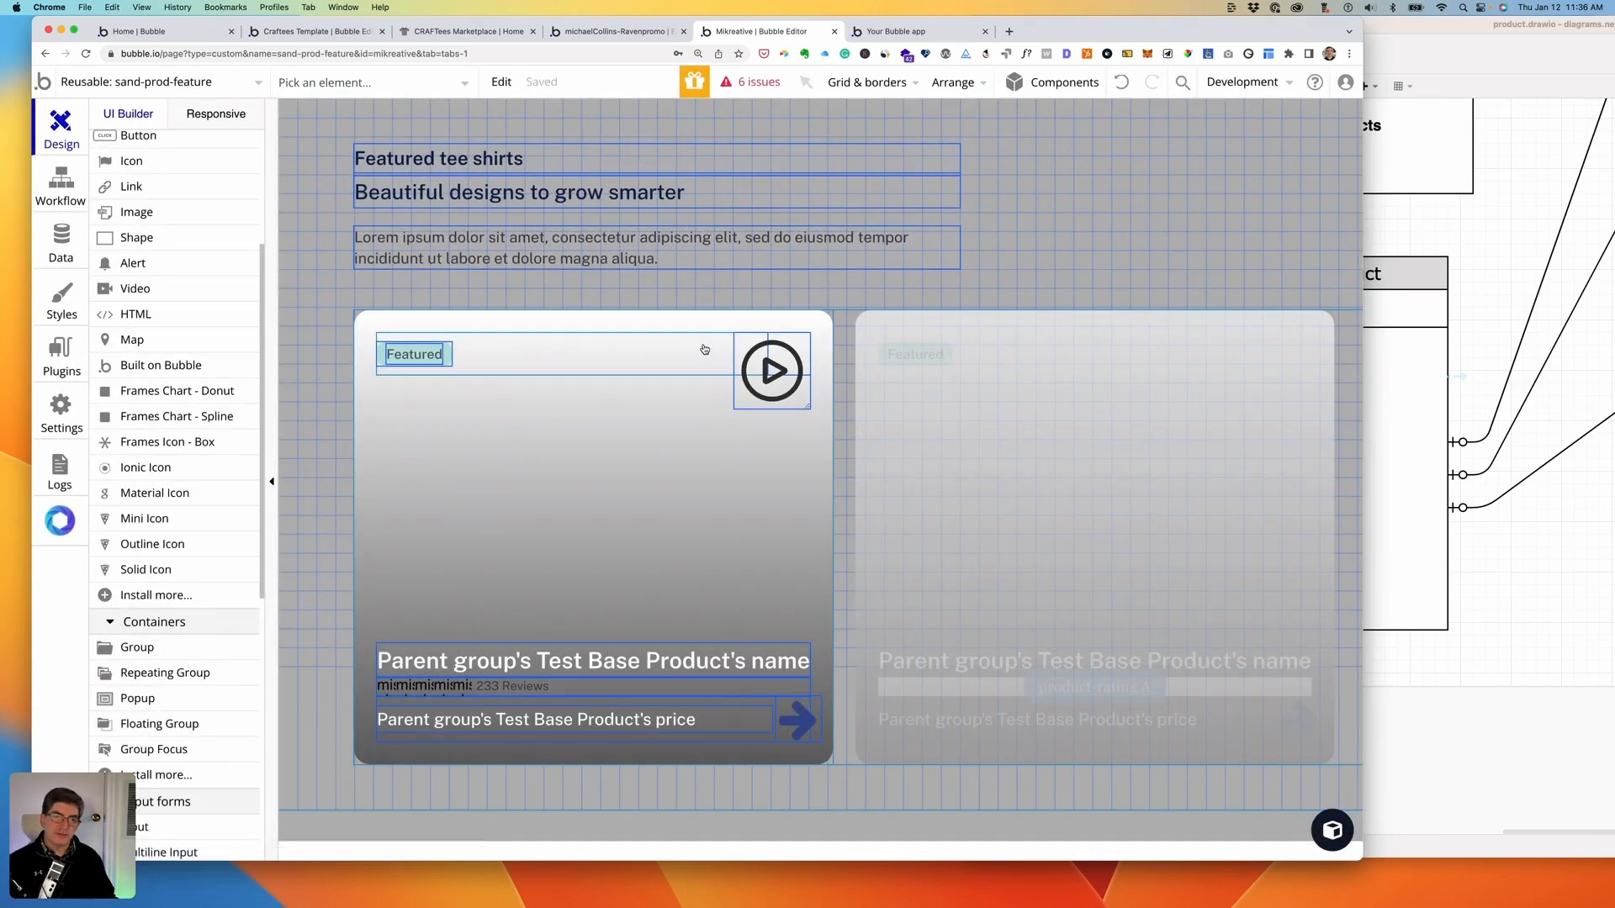
# - Set the outline icon to heart, coloured white with Primary contrast
pyautogui.doubleClick(798, 360)
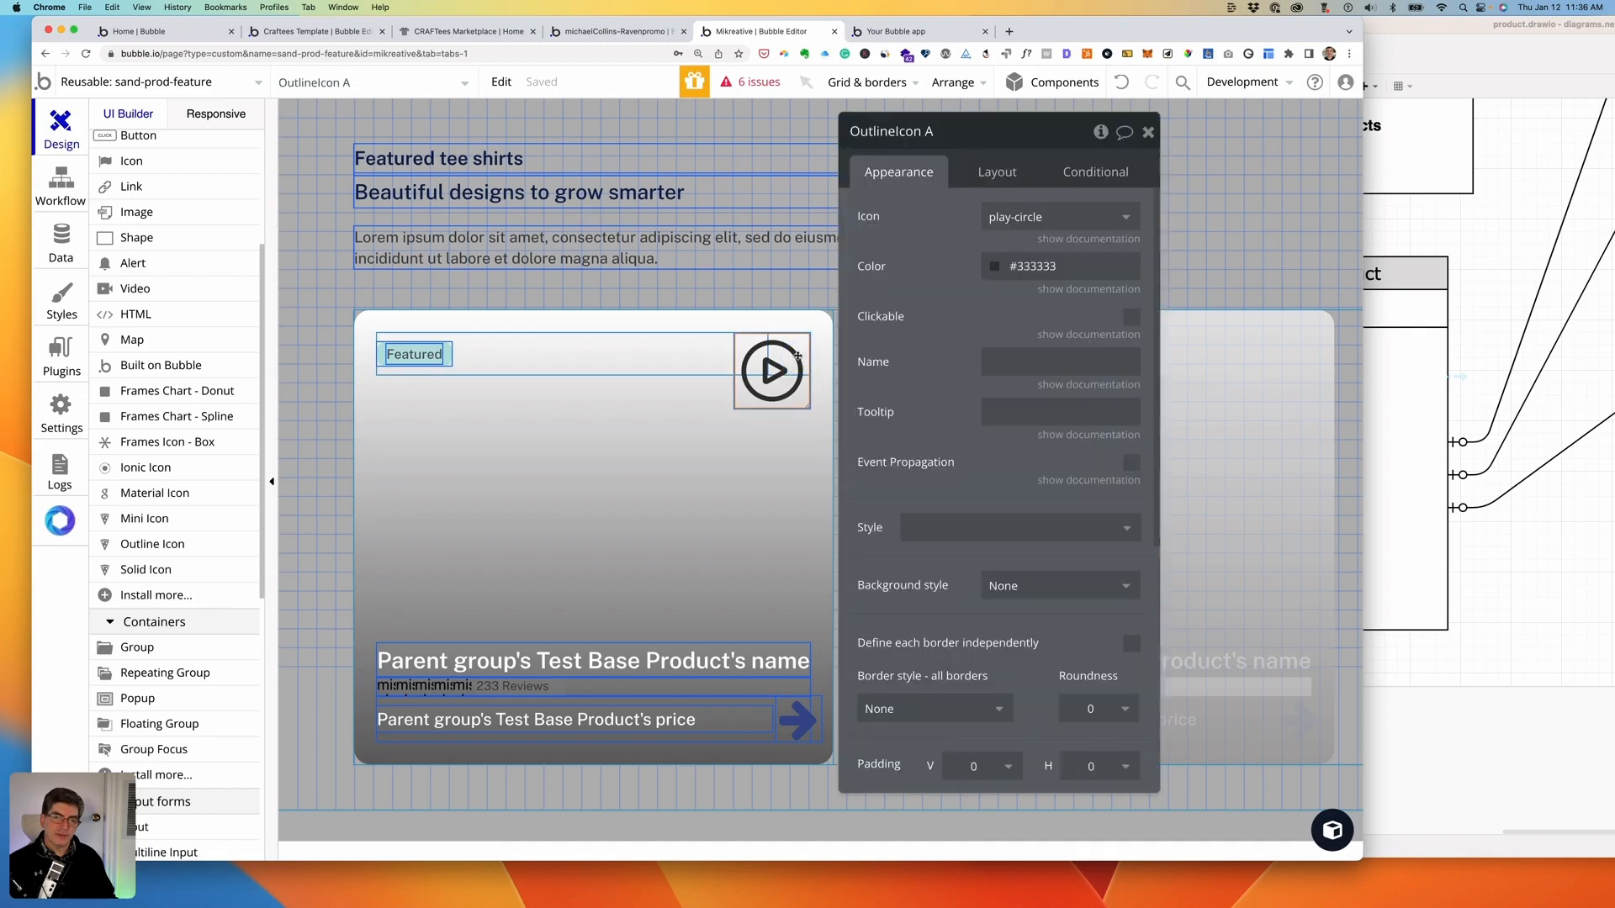
pyautogui.click(1047, 218)
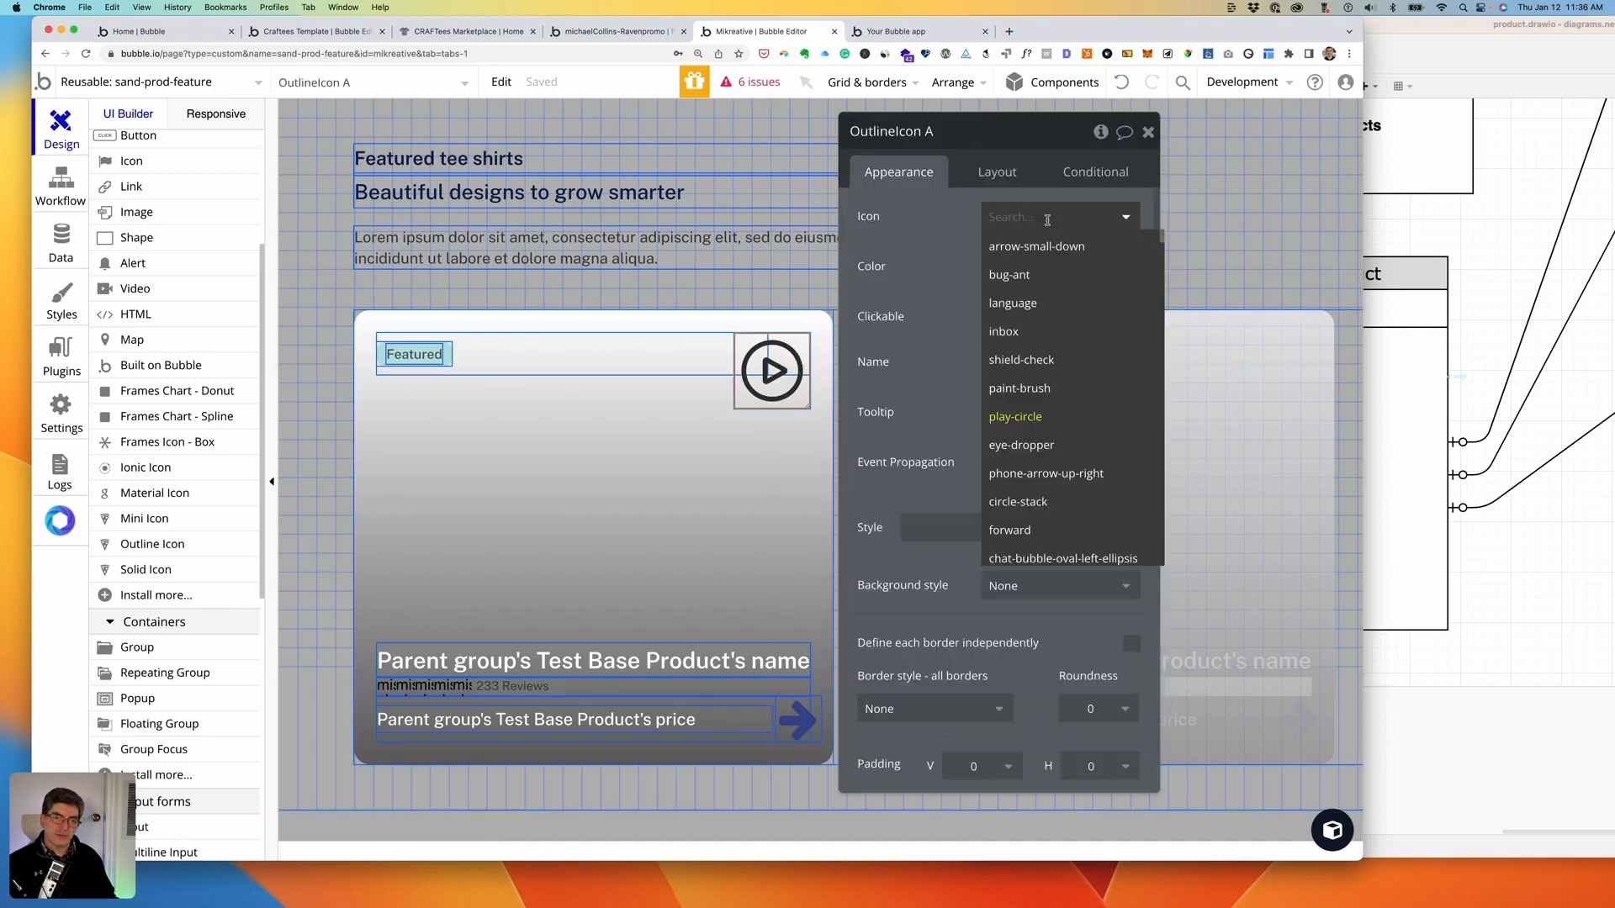
pyautogui.scroll(-2, 1072, 368)
pyautogui.scroll(-5, 1072, 367)
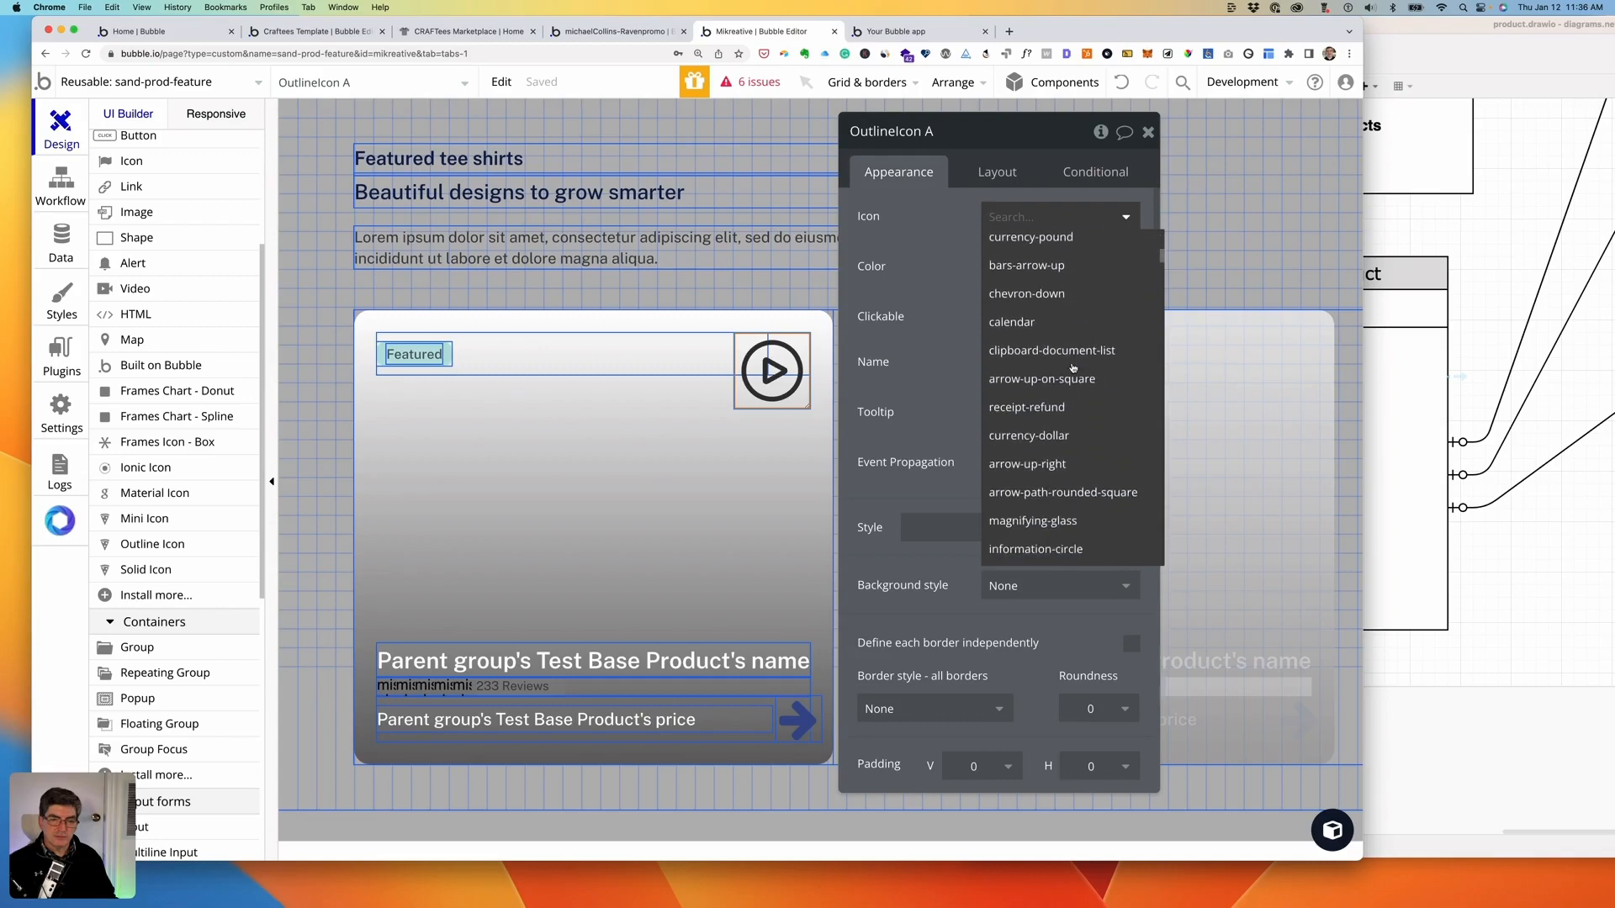
pyautogui.scroll(-10, 1073, 368)
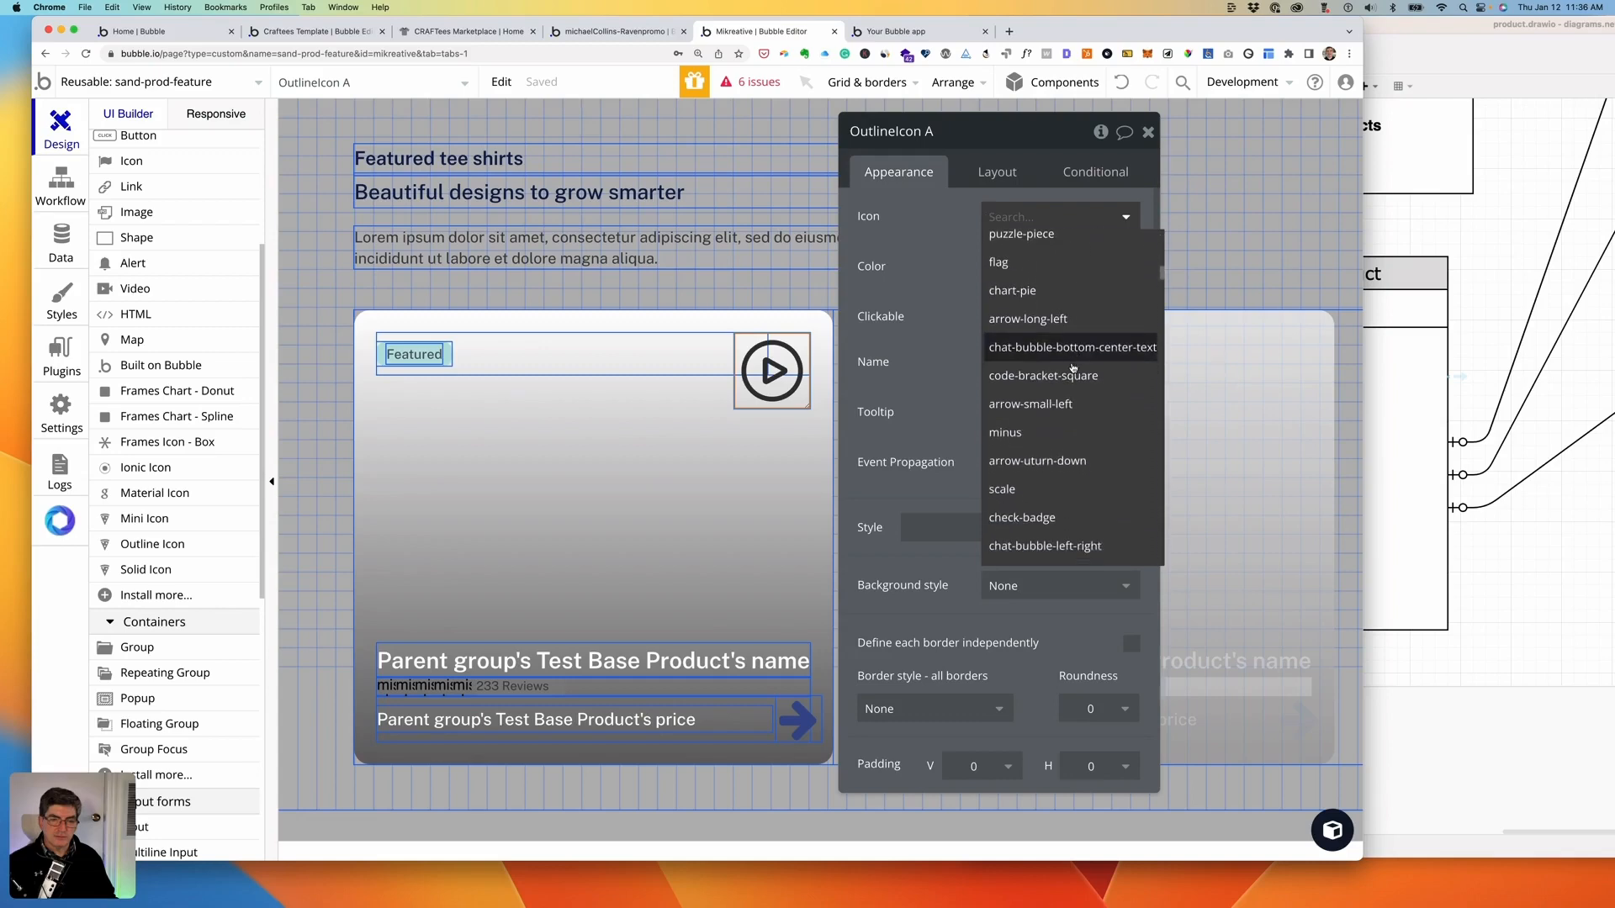
pyautogui.scroll(-2, 1072, 367)
pyautogui.scroll(-2, 1072, 367)
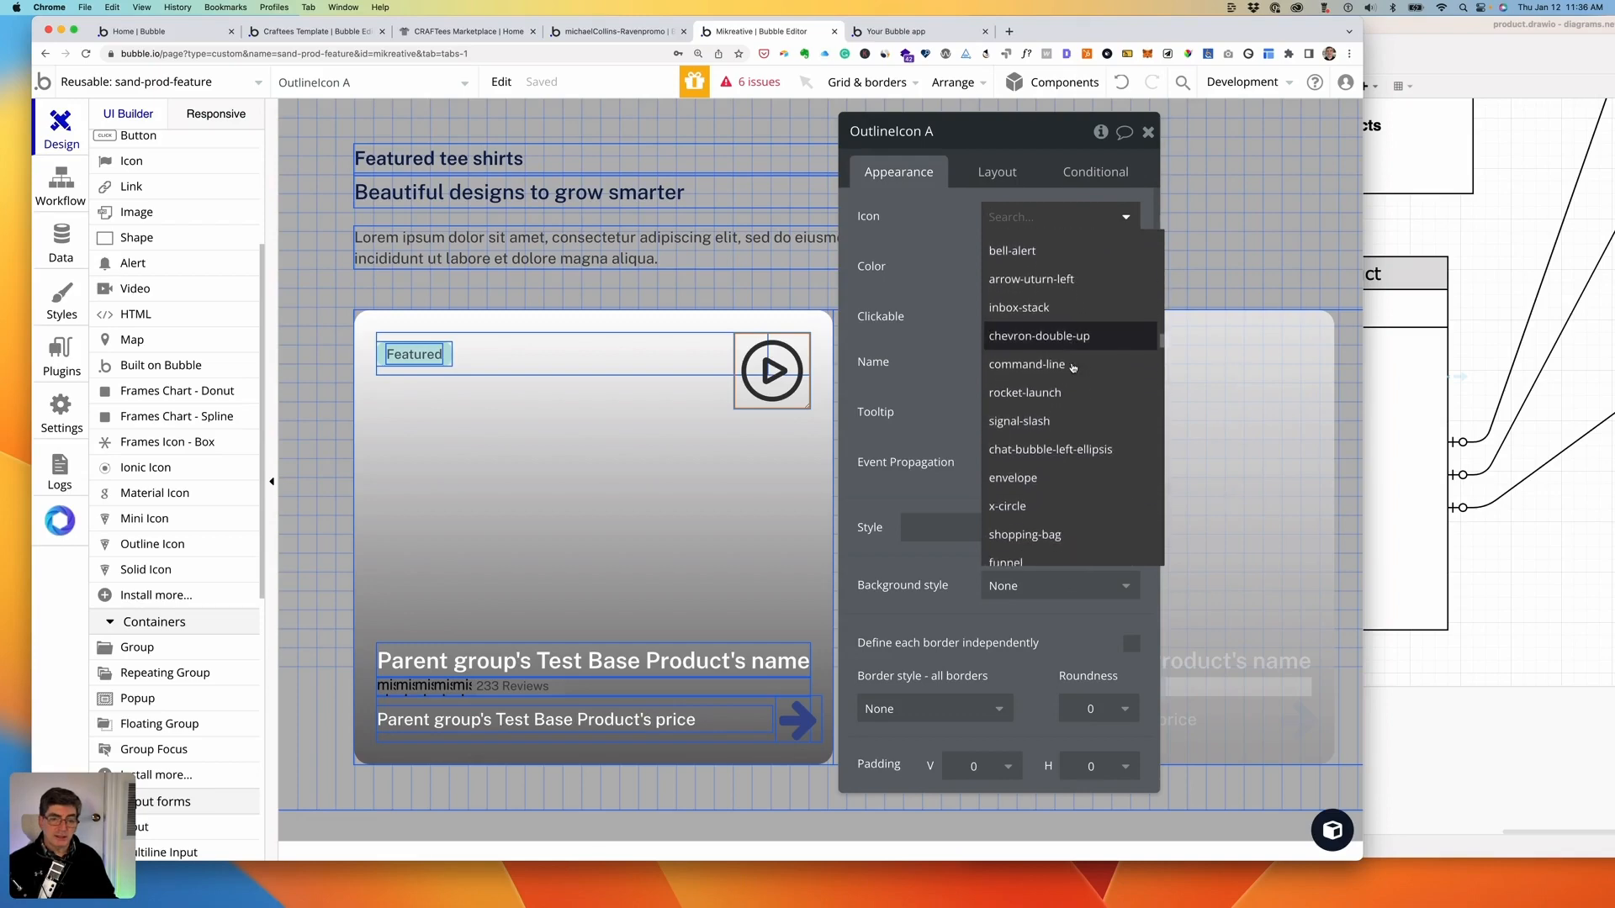
pyautogui.scroll(-12, 1072, 368)
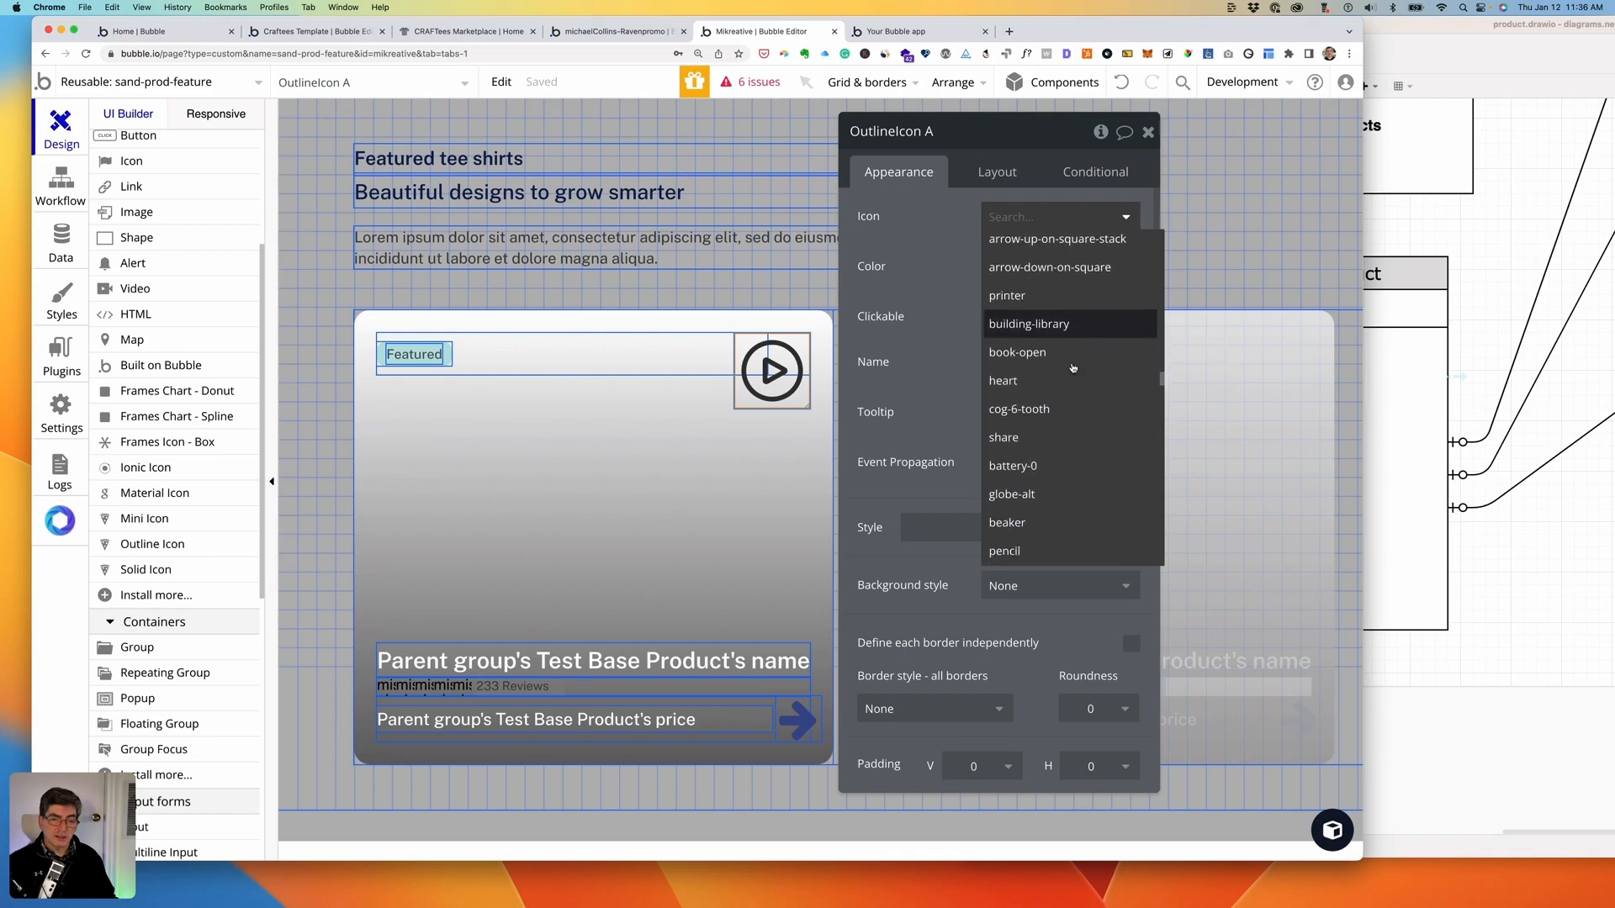
pyautogui.click(1072, 367)
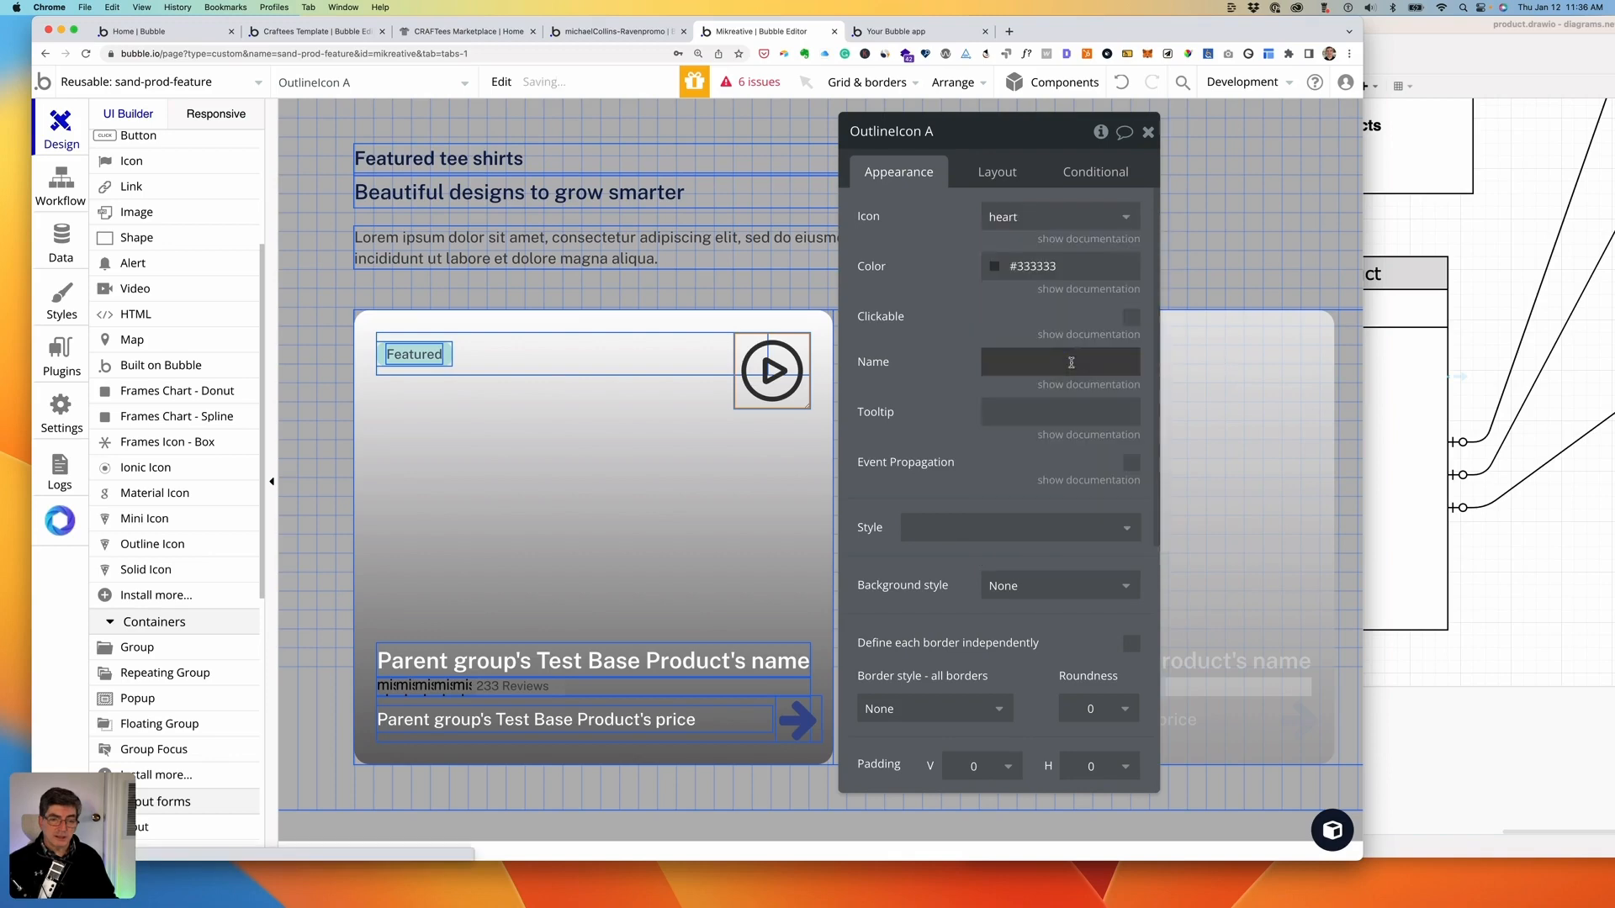
pyautogui.click(994, 268)
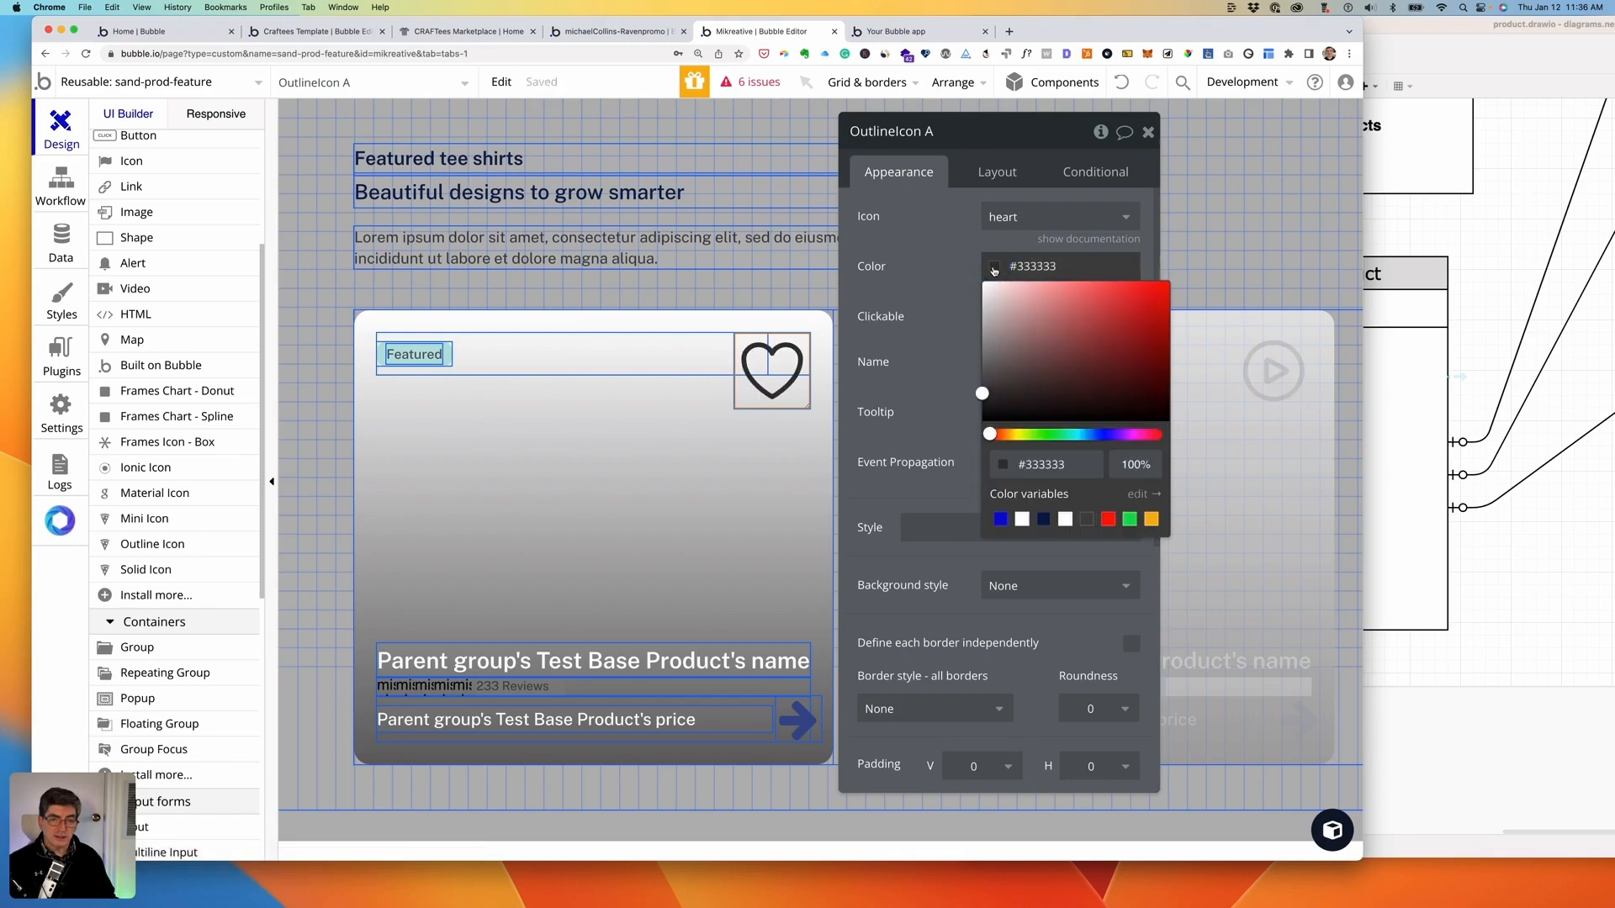
pyautogui.click(1022, 523)
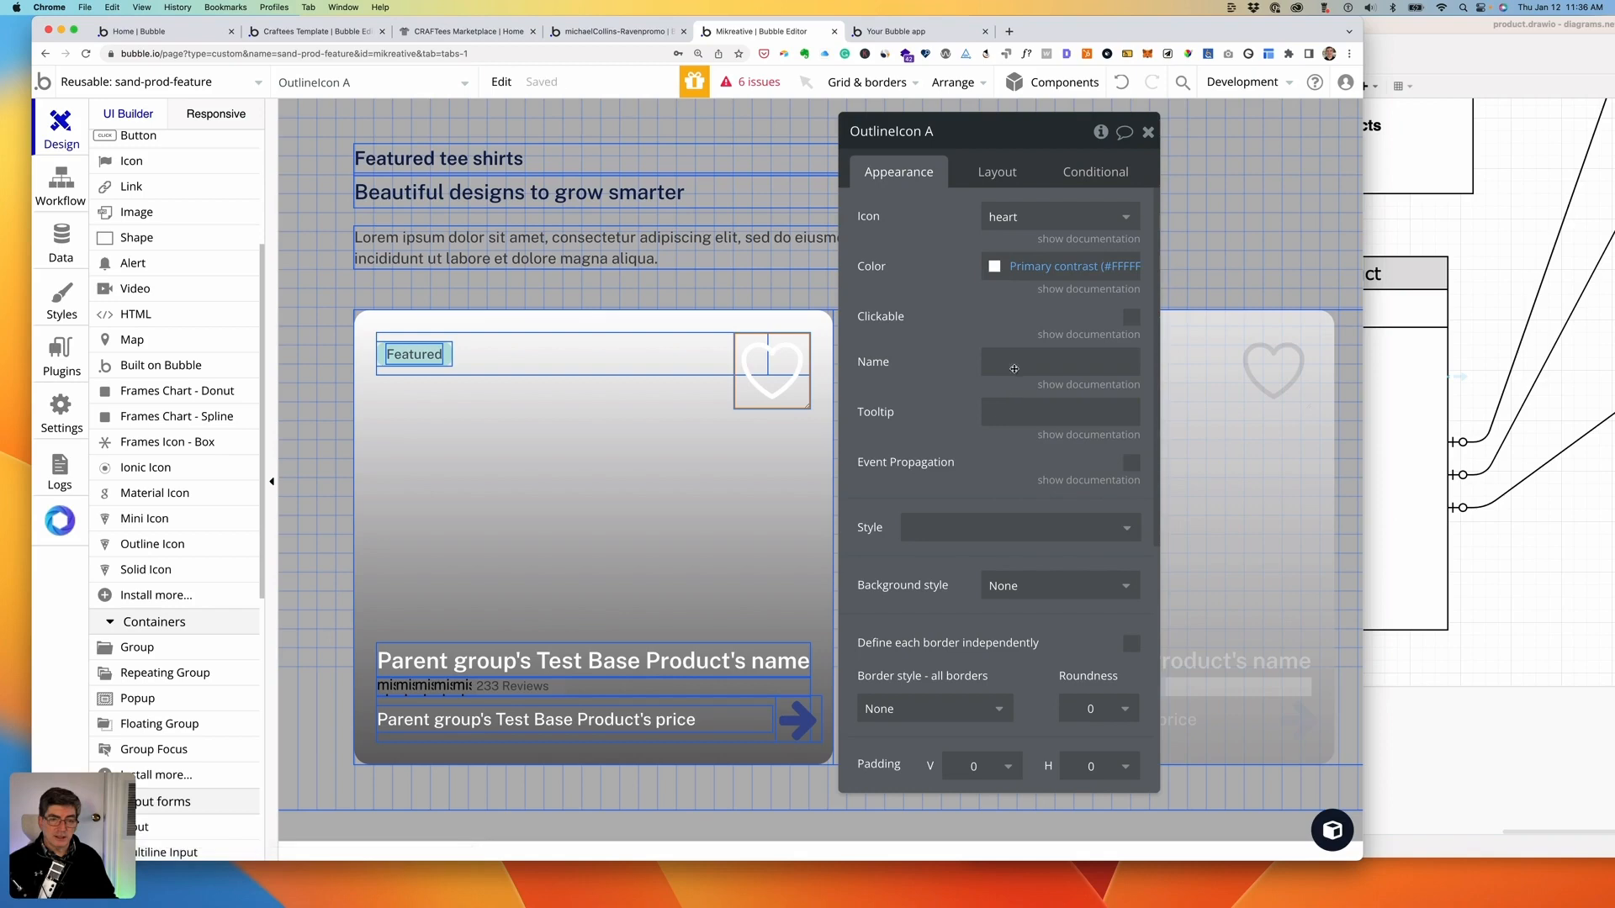
# - Size the heart icon to 32 × 32 px and bring up the live test page
pyautogui.click(997, 172)
pyautogui.click(895, 417)
pyautogui.press('BackSpace')
pyautogui.press('BackSpace')
pyautogui.write('32')
pyautogui.press('Tab')
pyautogui.write('32')
pyautogui.press('Tab')
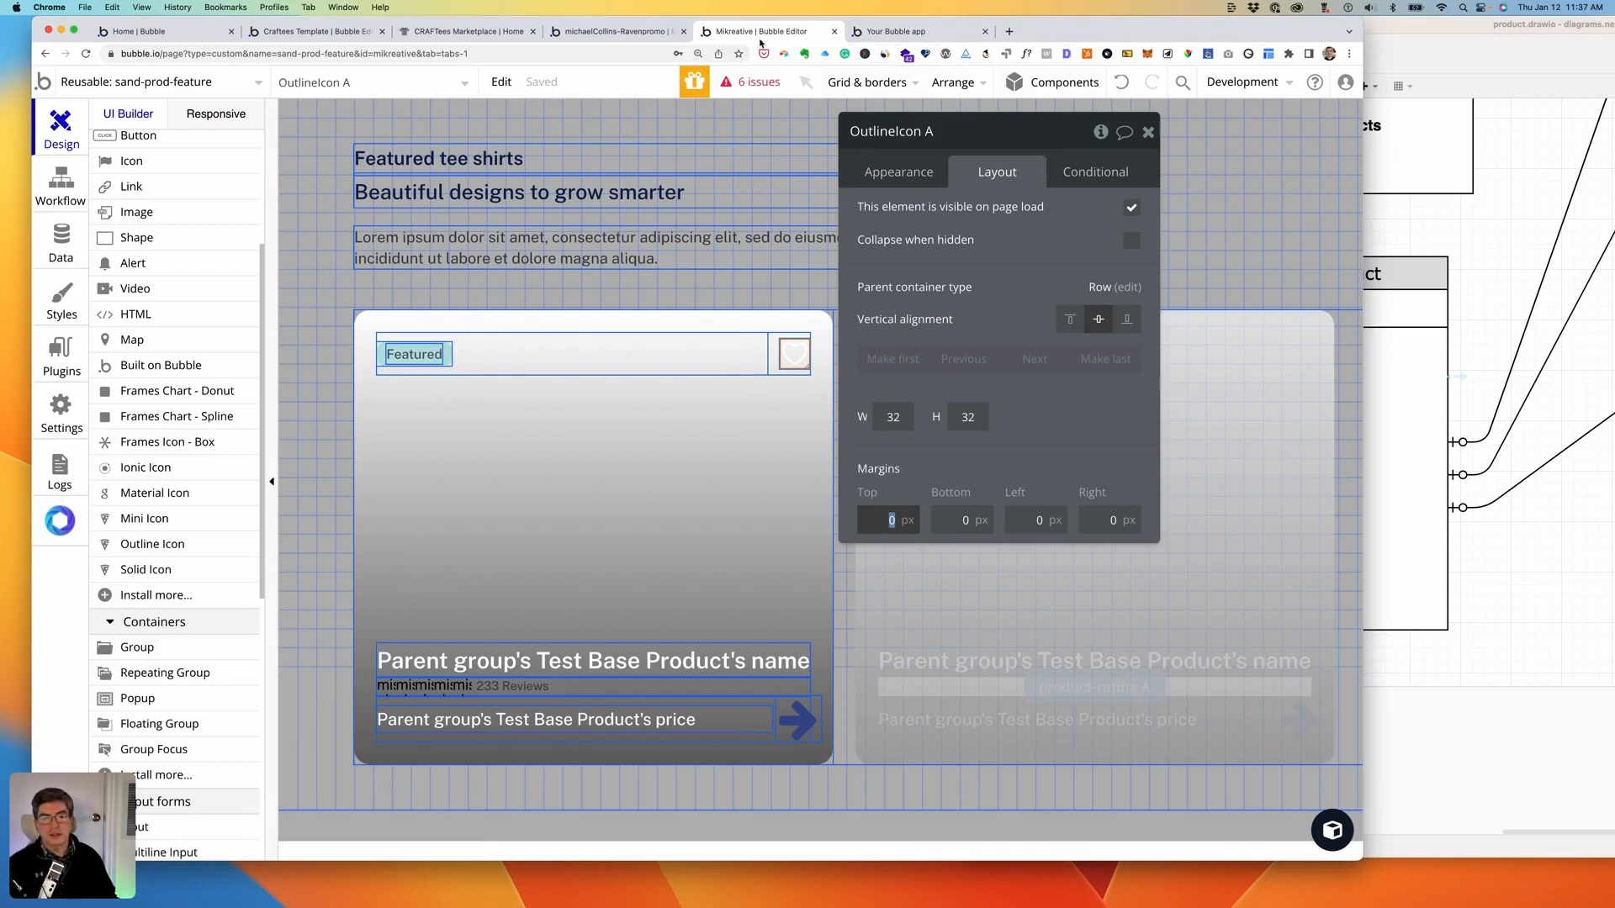
pyautogui.click(894, 38)
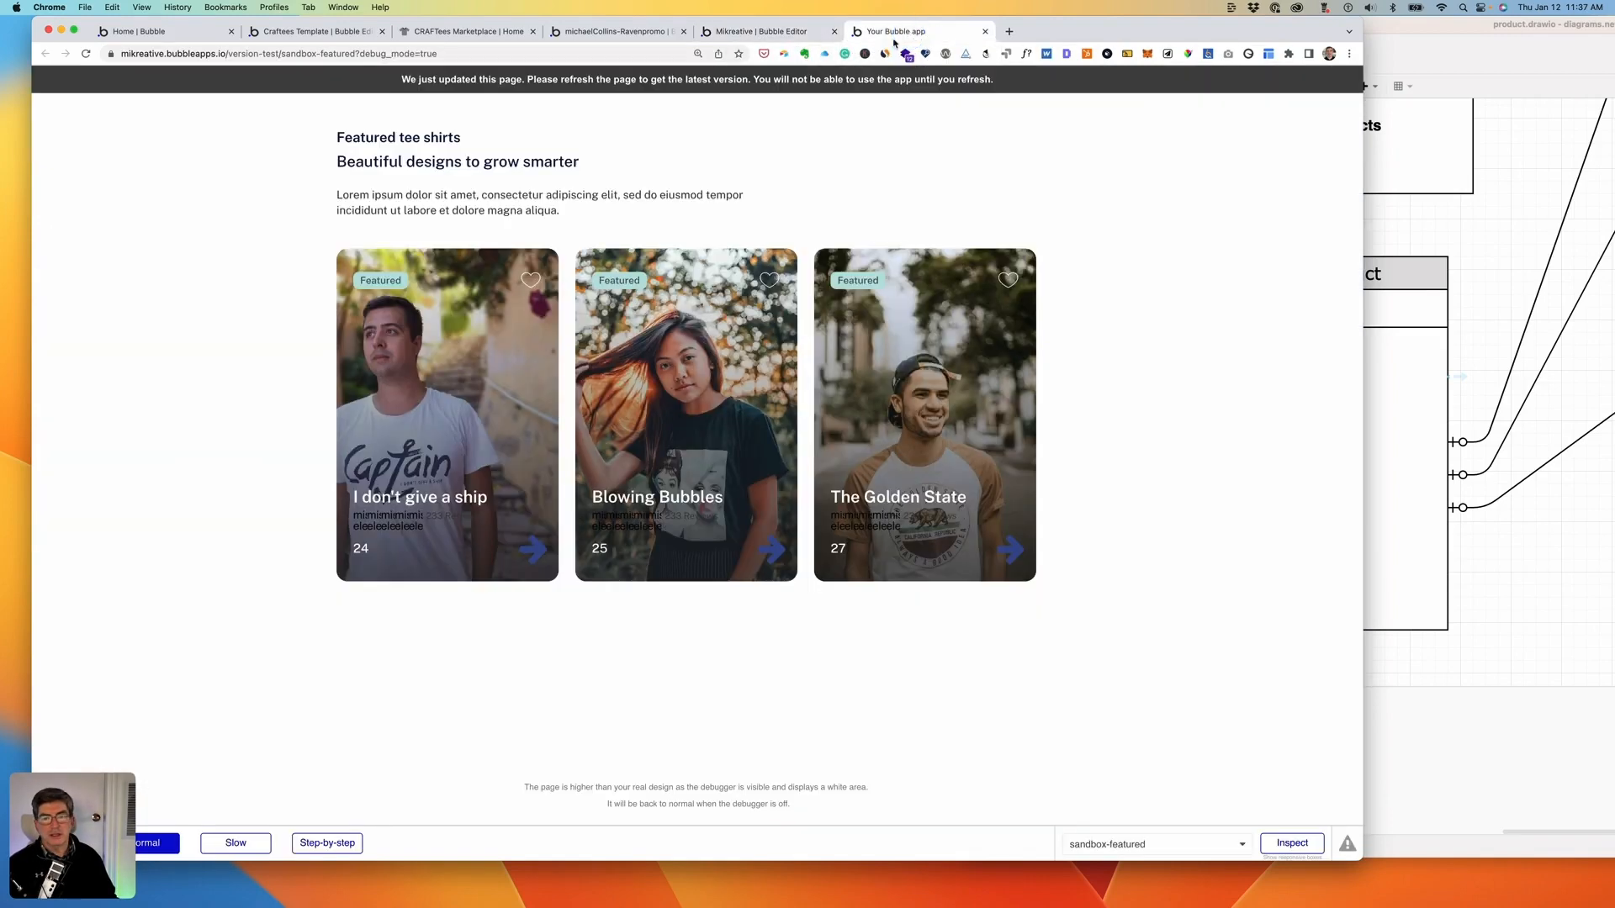
# - Reload the test preview to check each card's white heart, then go back to the Bubble editor
pyautogui.click(709, 80)
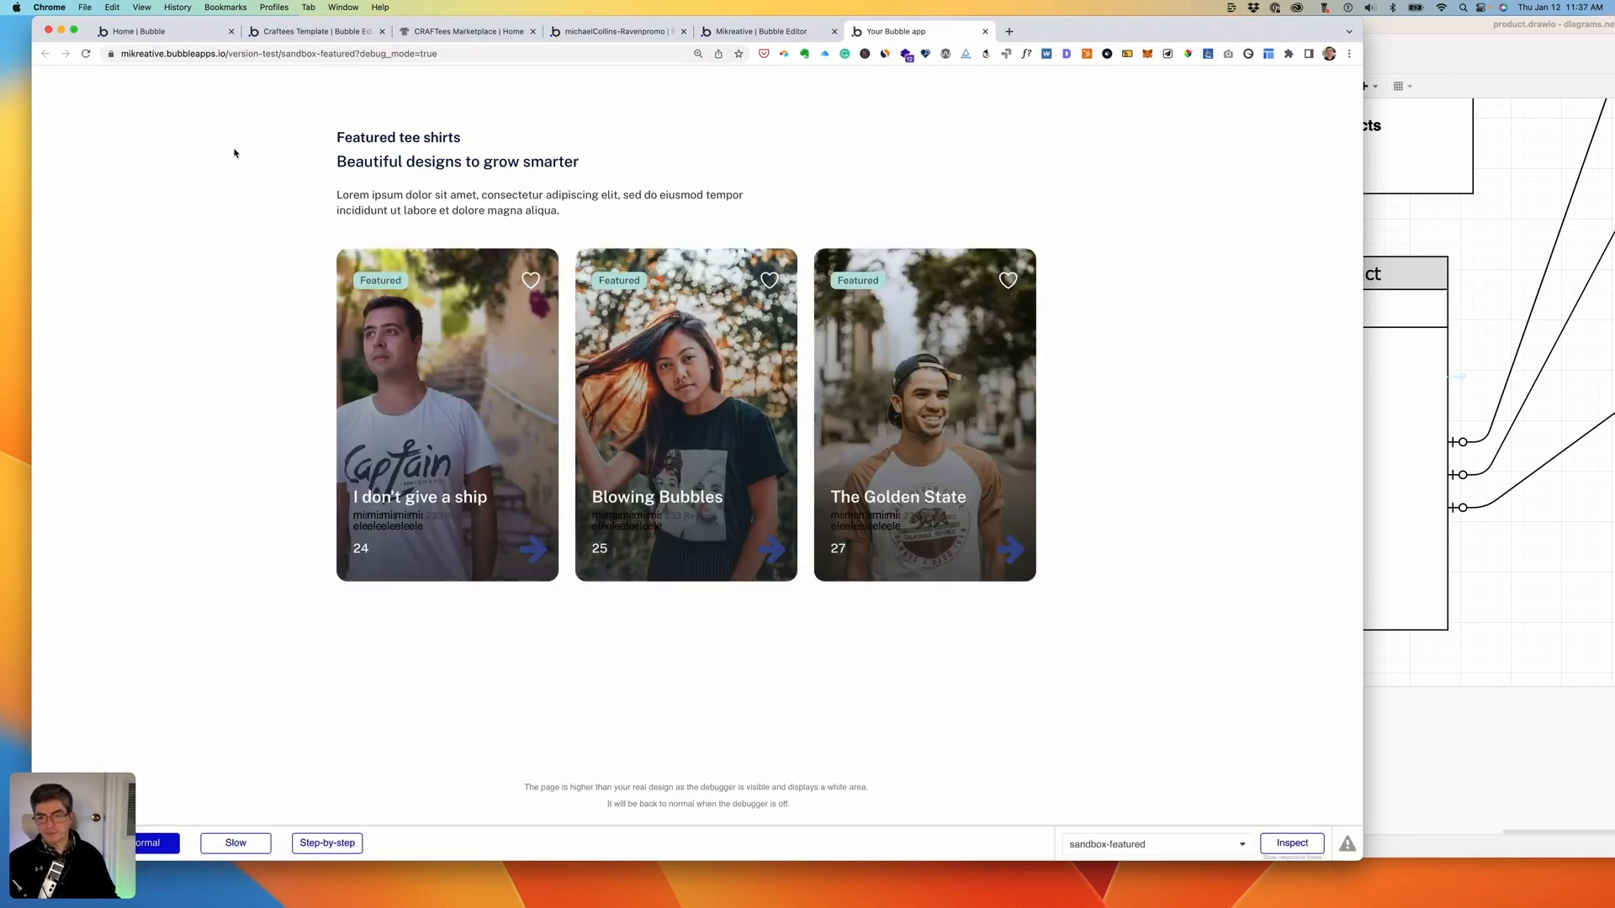
pyautogui.click(754, 33)
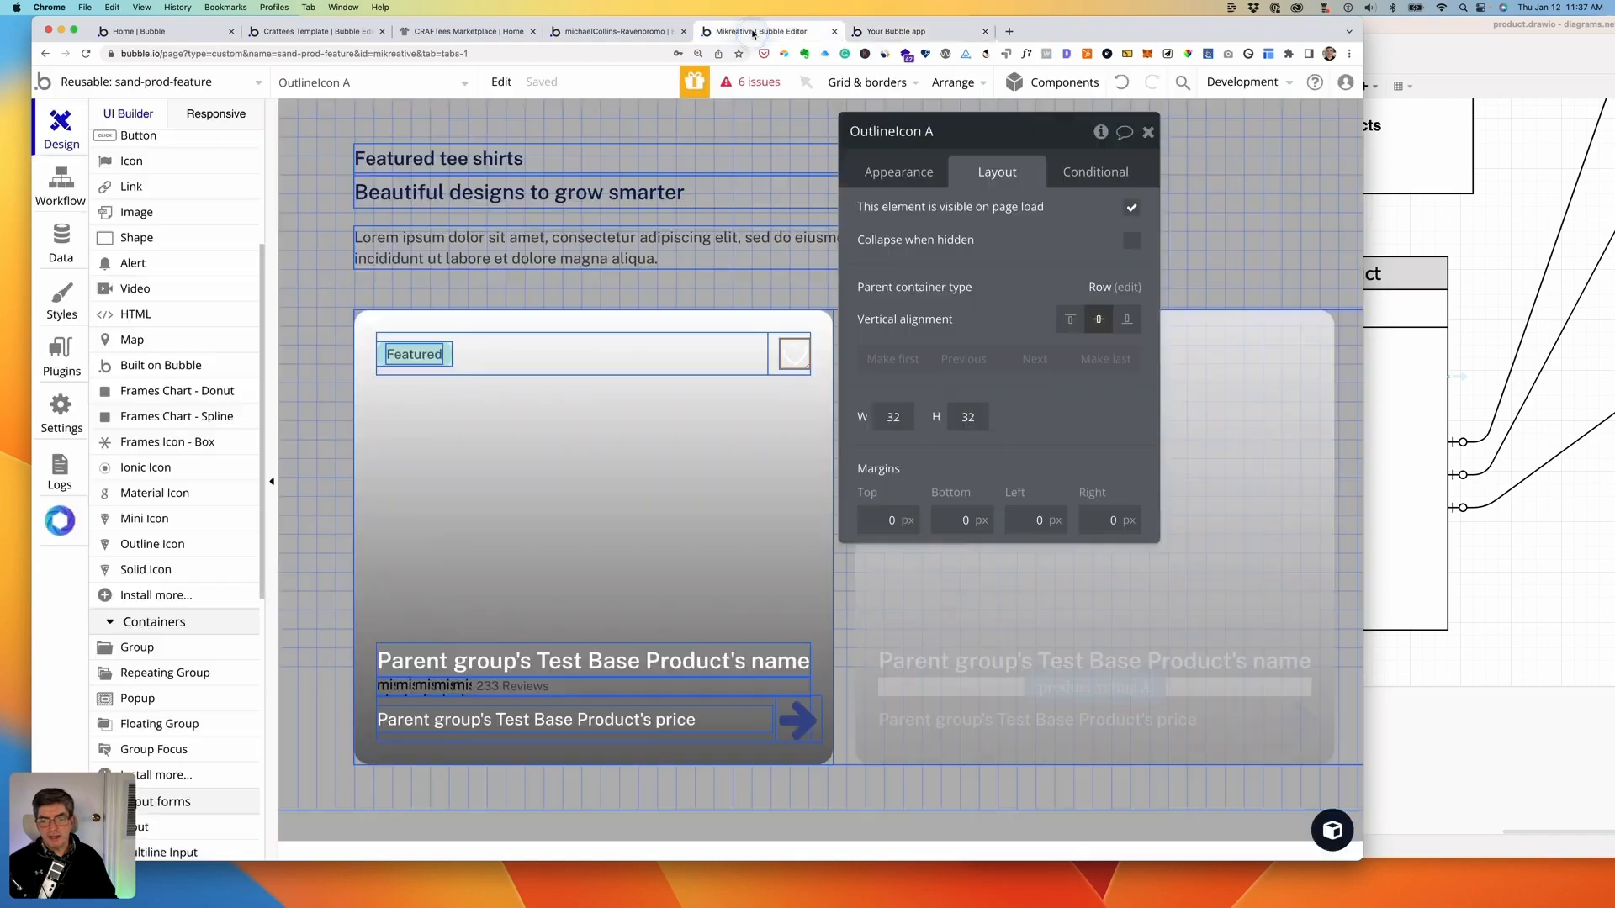
# - Replace the price-row arrow icon's element type with a Heroicons Solid Icon
pyautogui.click(798, 728)
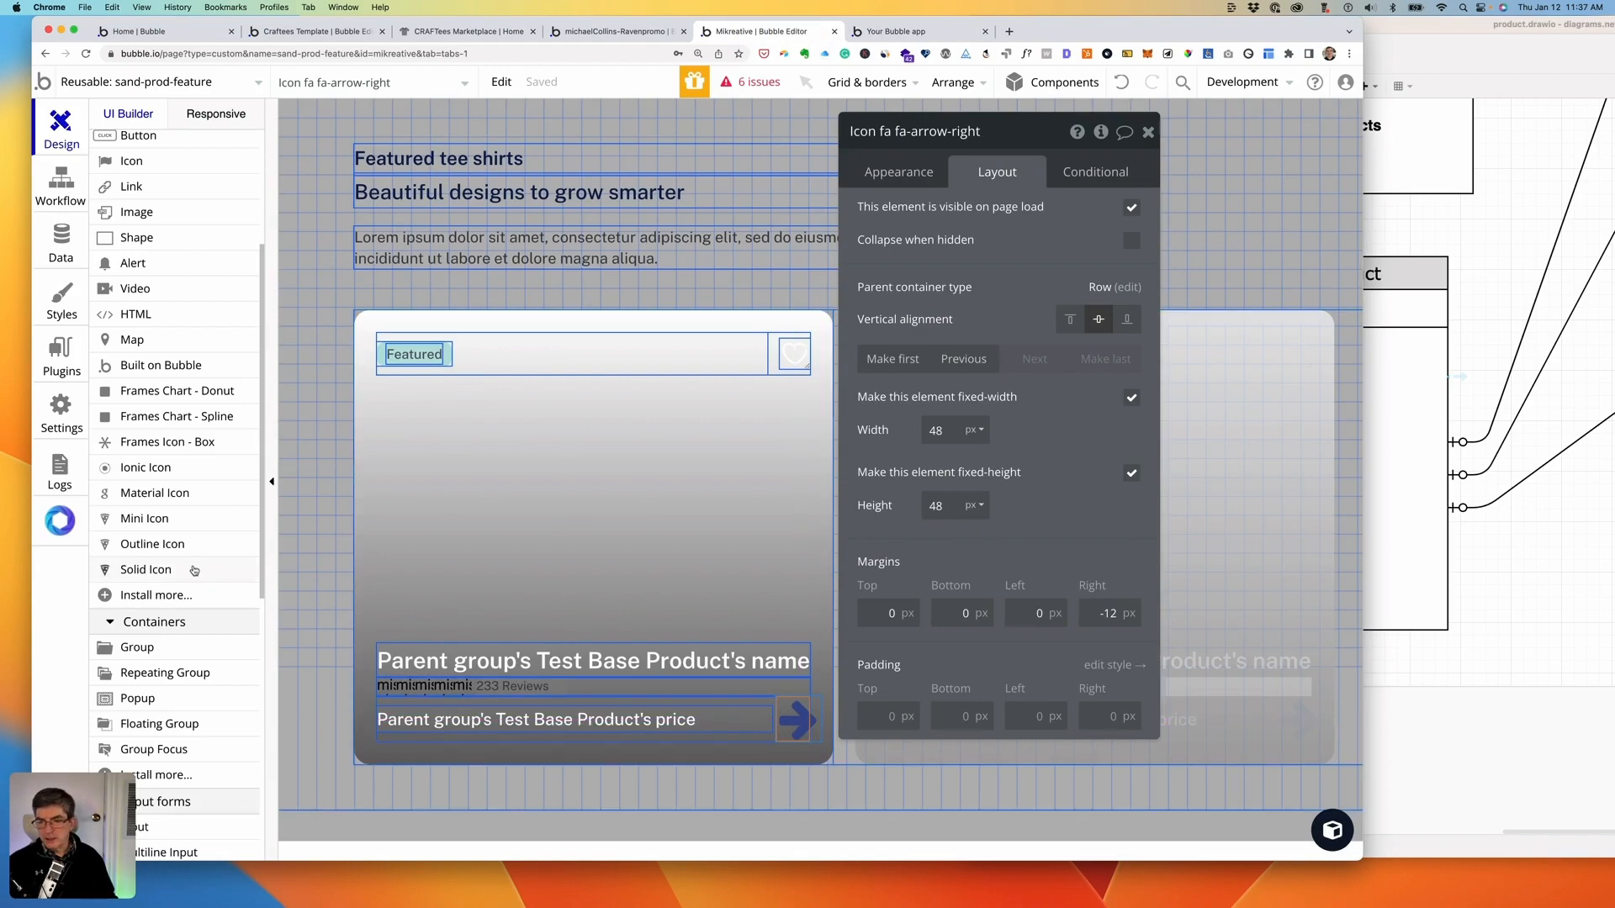
pyautogui.scroll(5, 198, 572)
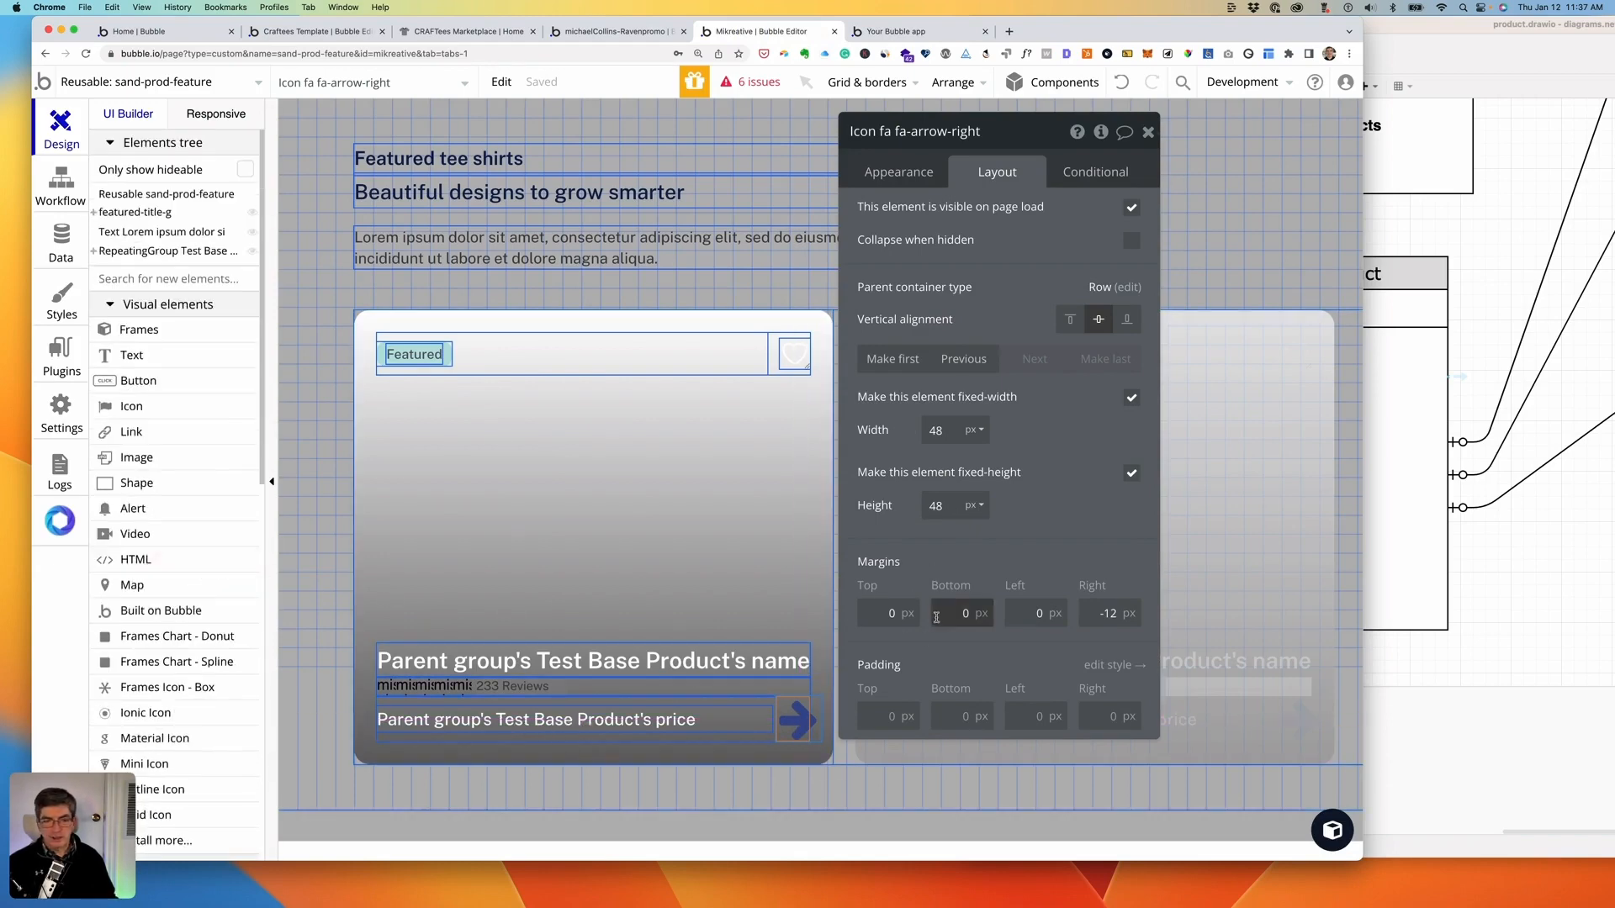
pyautogui.click(894, 174)
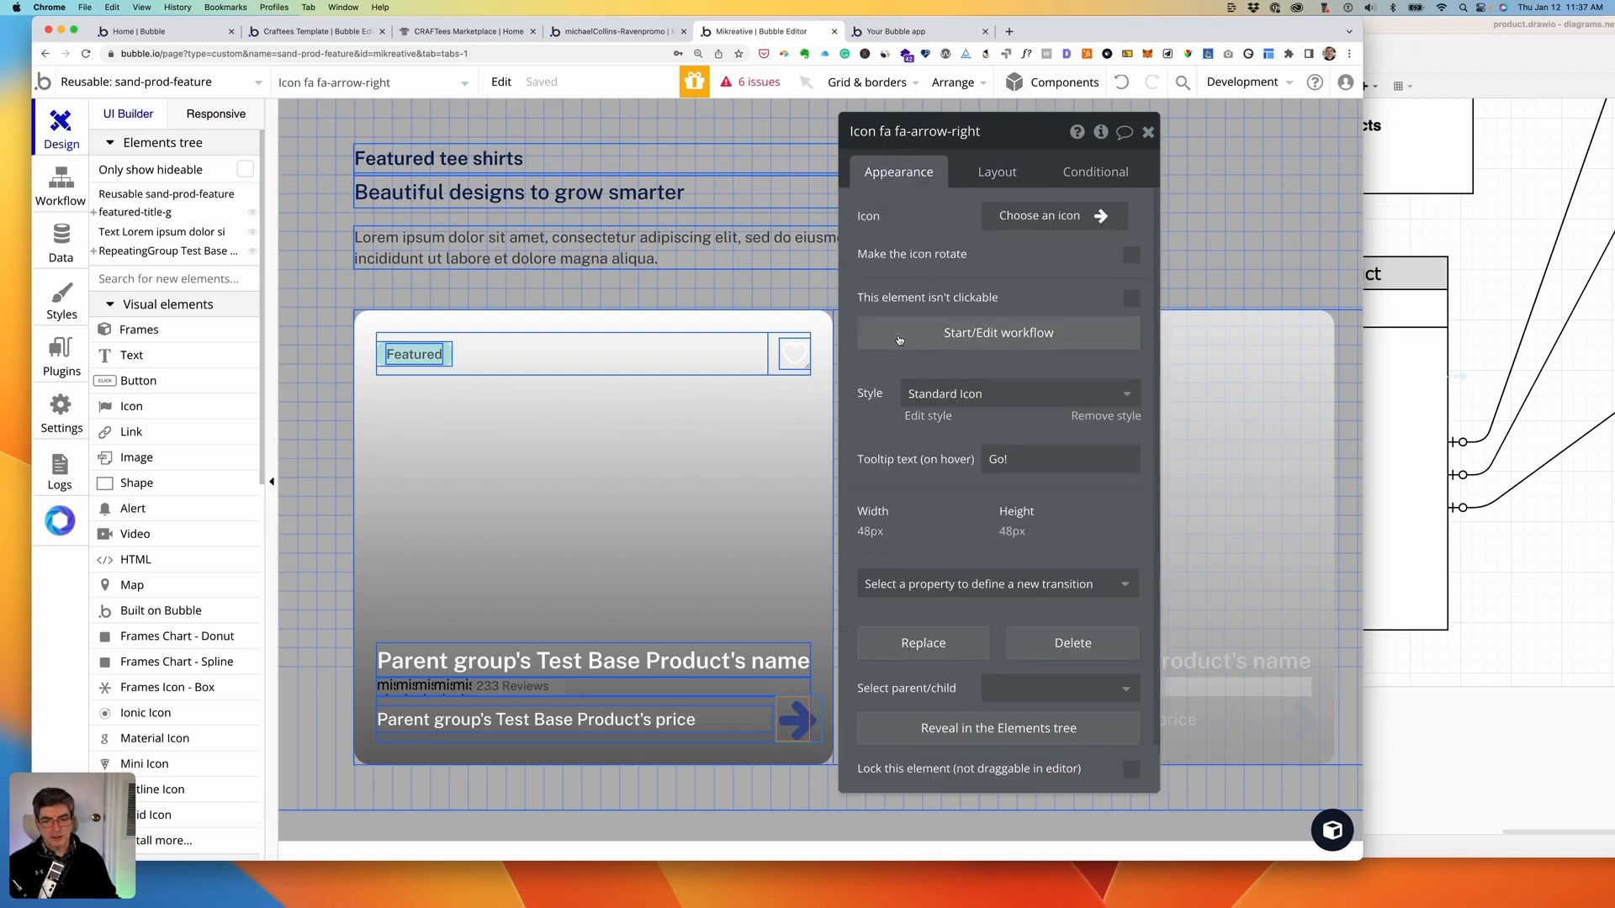
pyautogui.rightClick(793, 719)
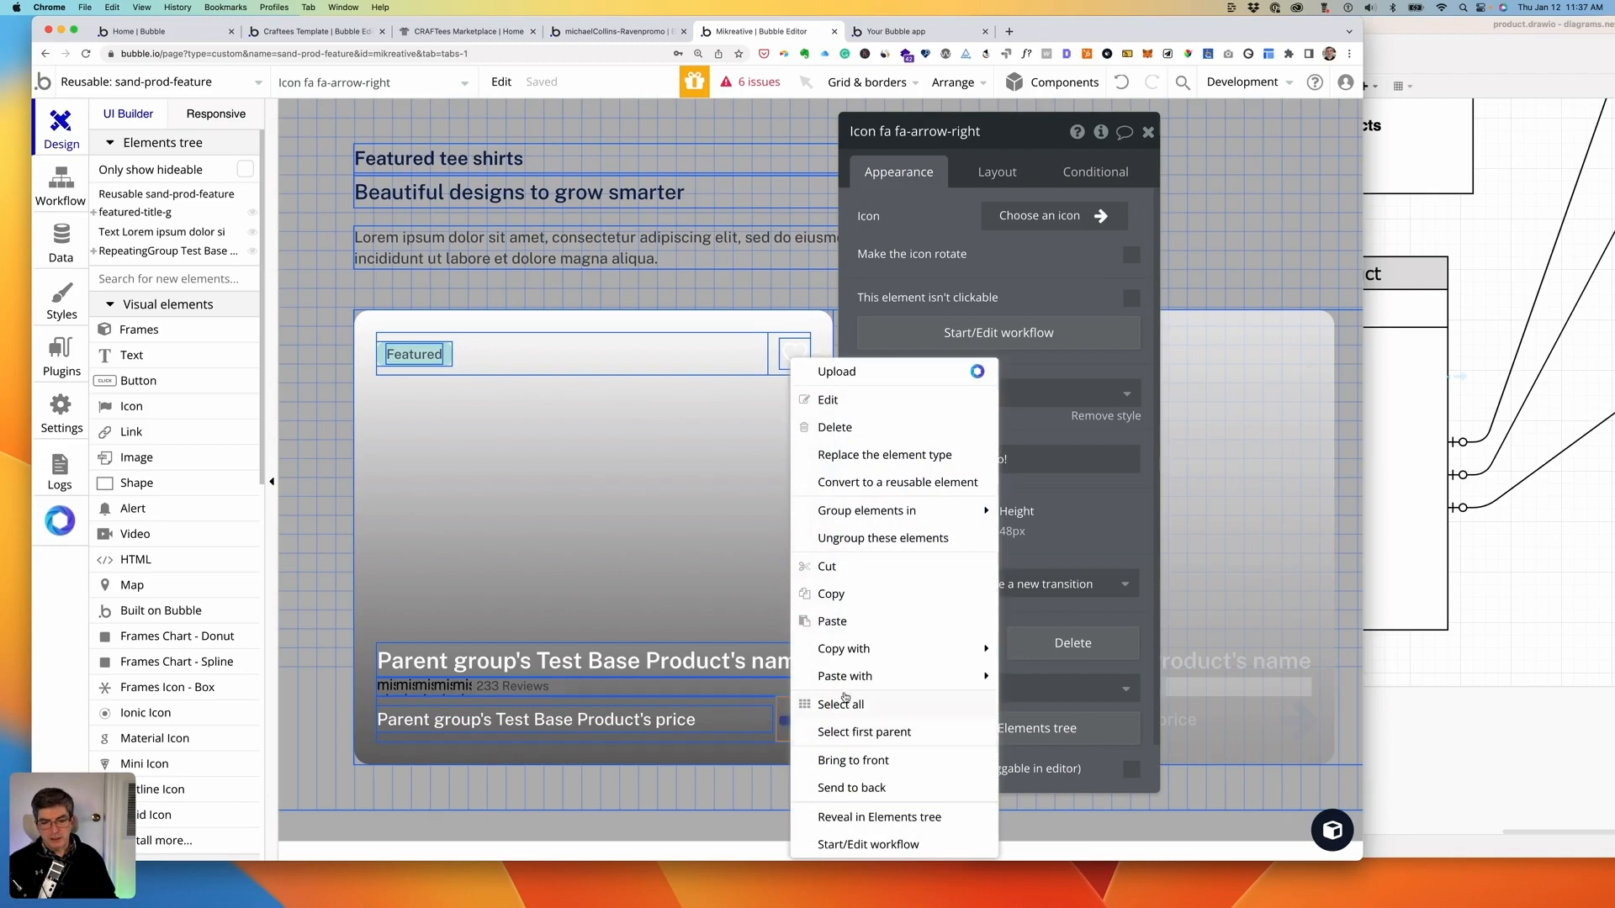
pyautogui.moveTo(896, 504)
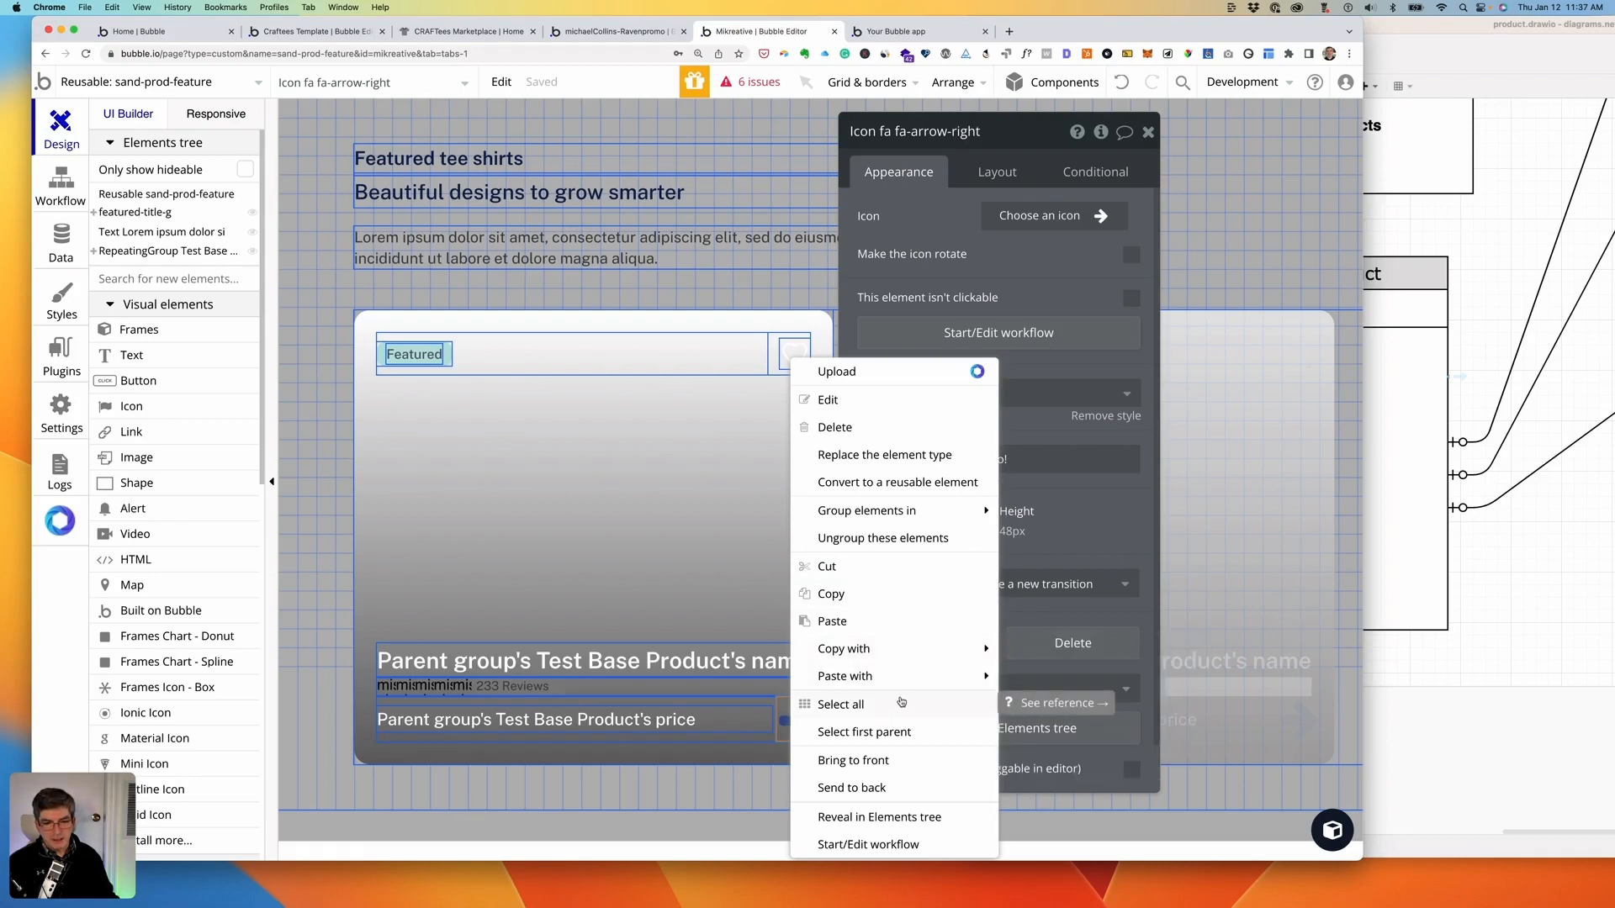
pyautogui.click(875, 454)
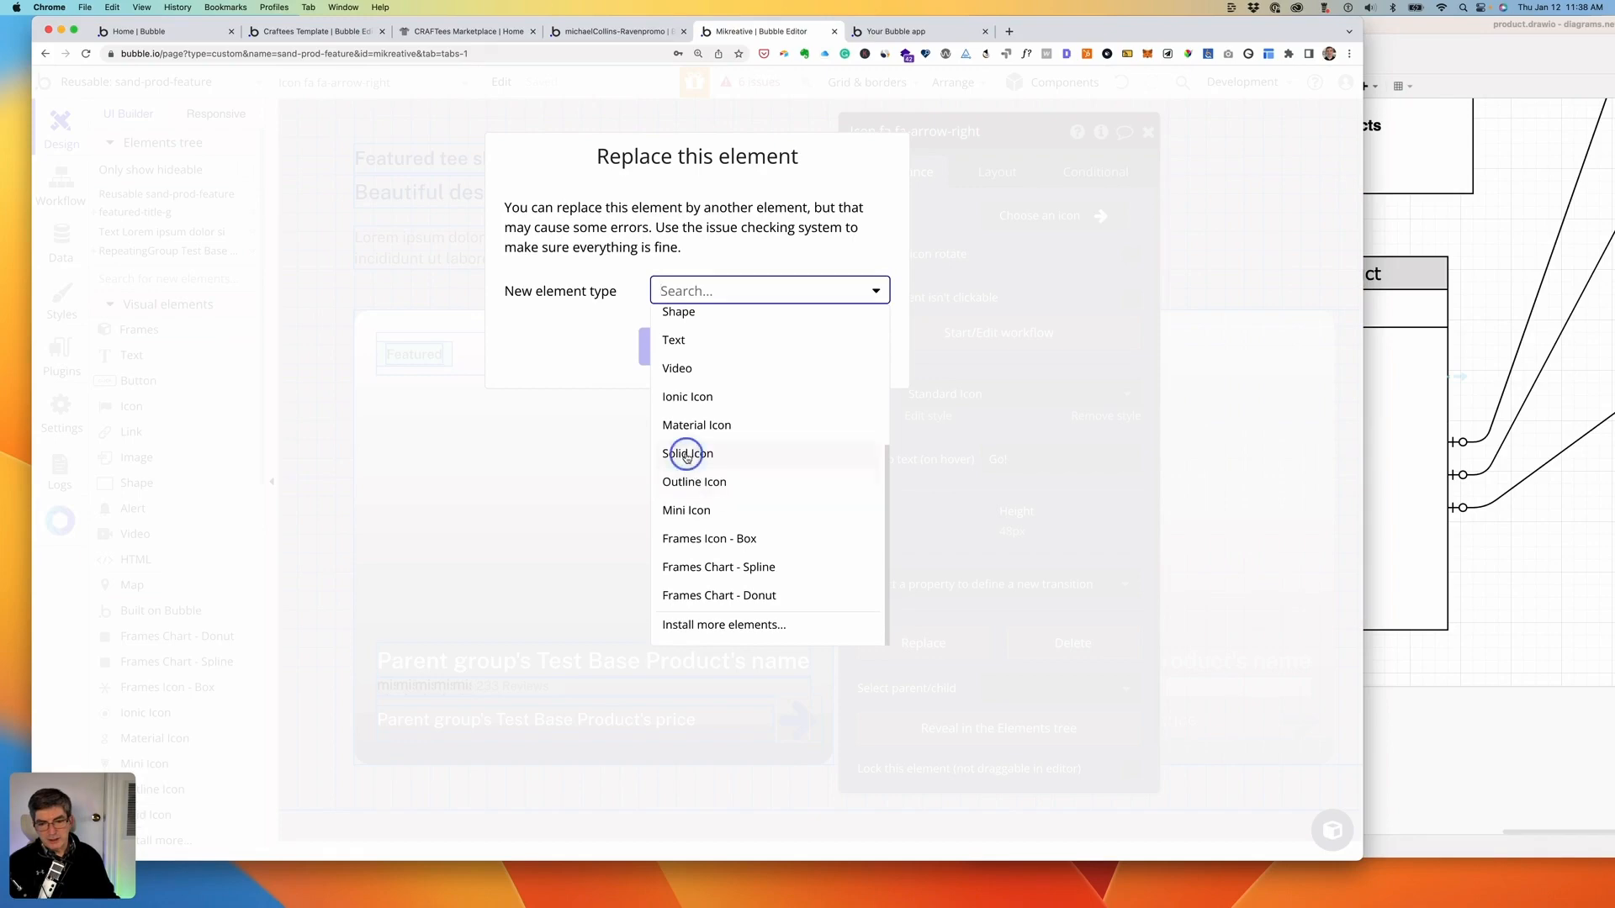
pyautogui.click(686, 454)
pyautogui.click(692, 346)
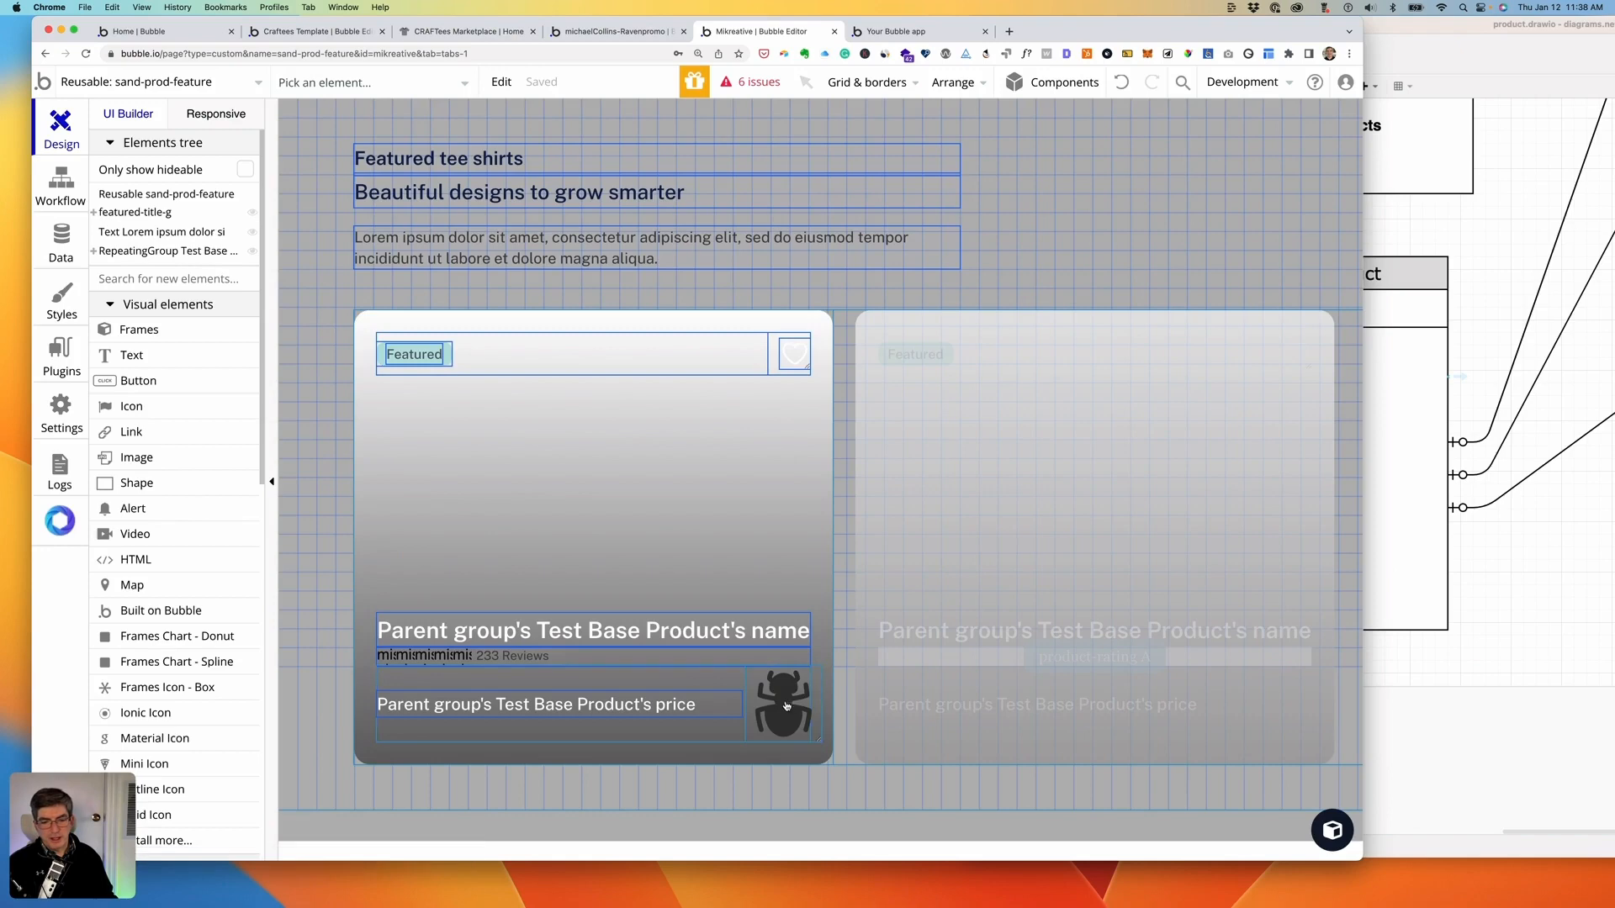
# - Set SolidIcon A to the arrow-right icon, coloured with the orange Alert variable (#FAB515)
pyautogui.doubleClick(806, 693)
pyautogui.click(1074, 220)
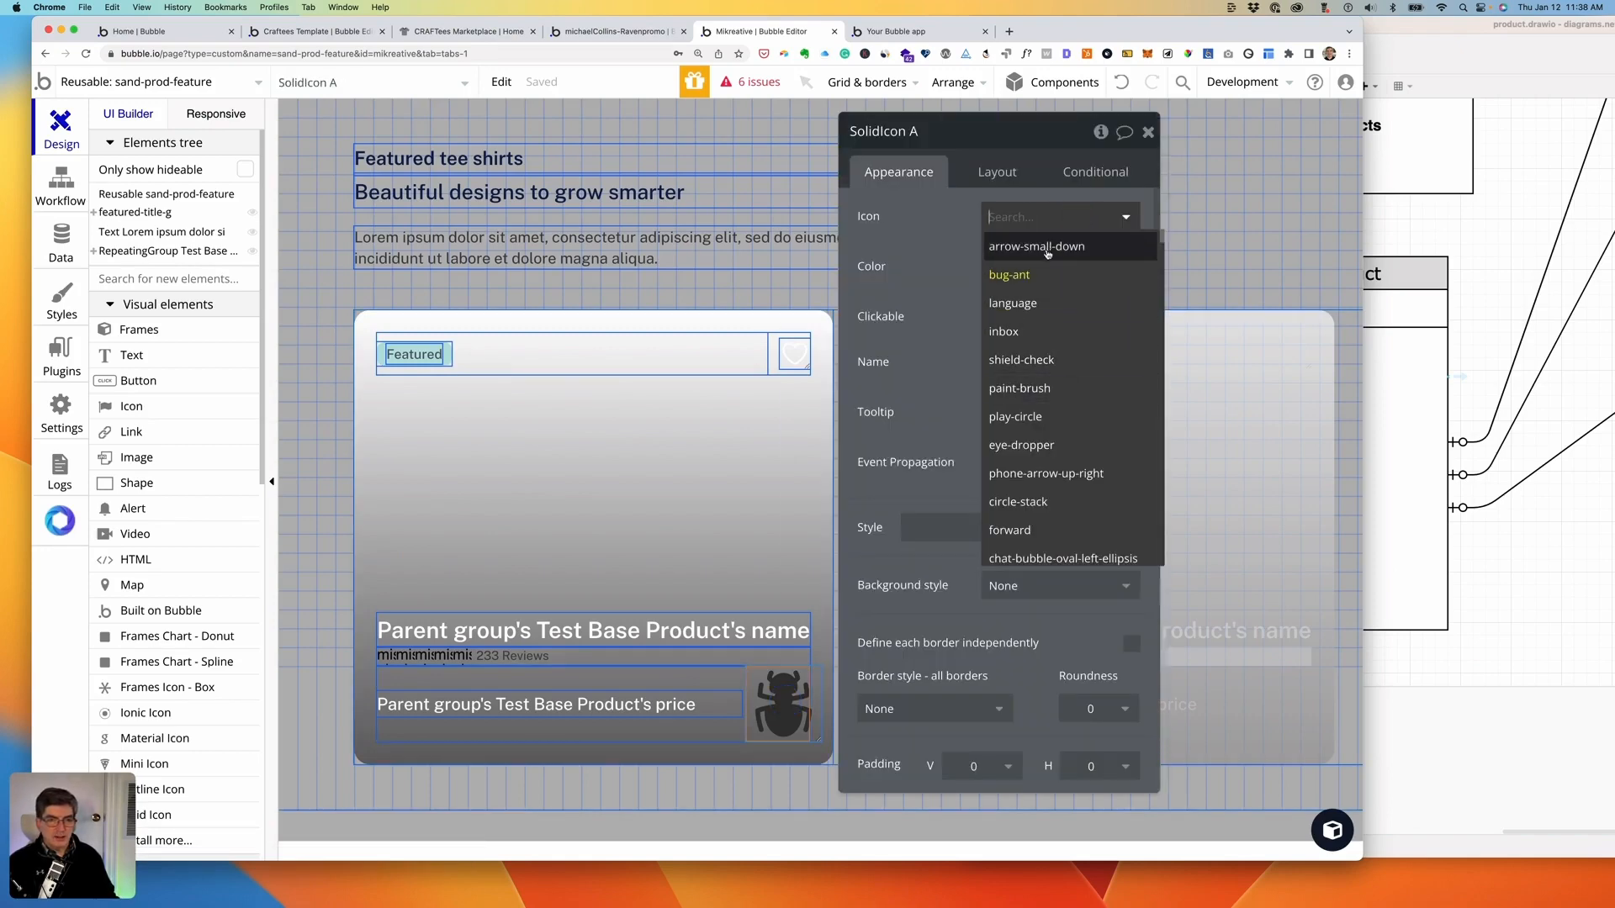
pyautogui.write('arro')
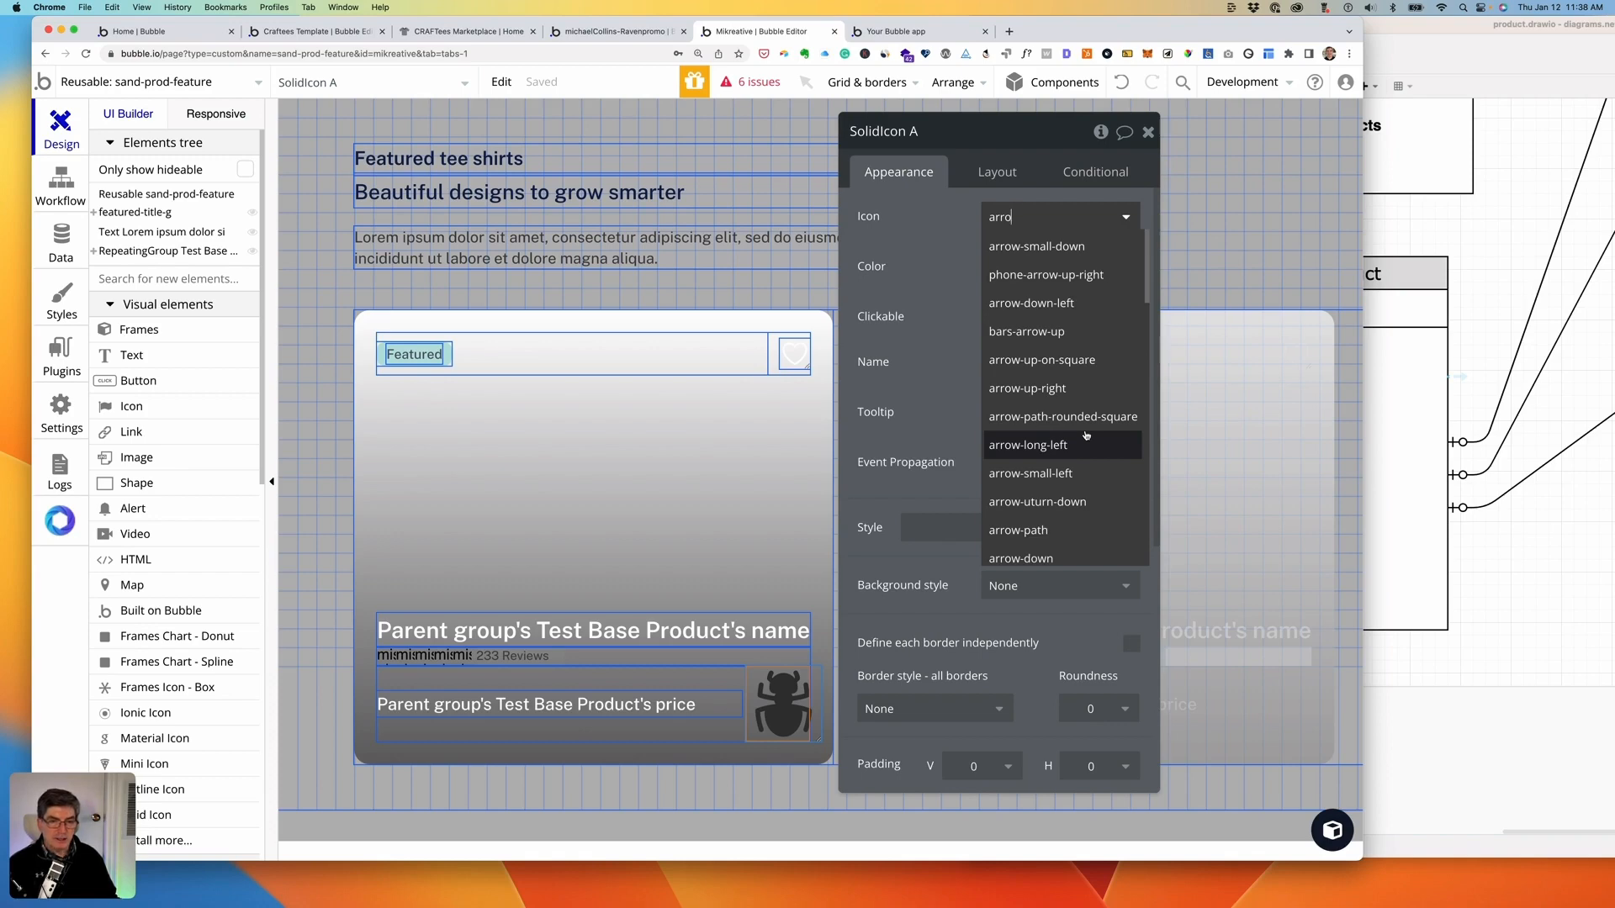
pyautogui.scroll(-3, 1086, 435)
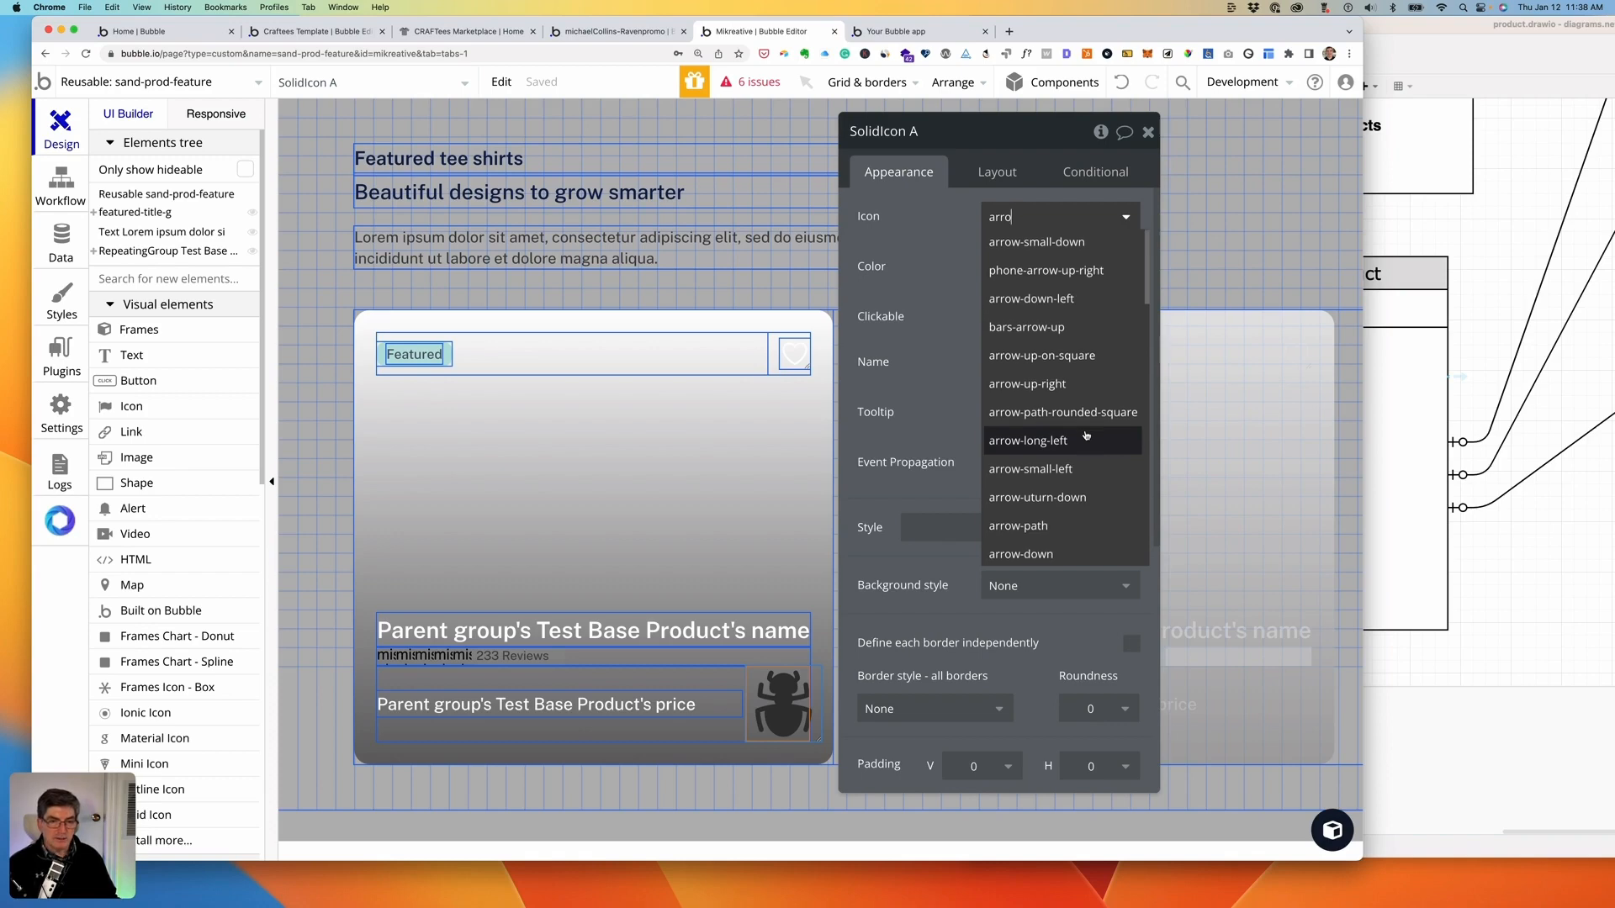
pyautogui.scroll(-4, 1086, 435)
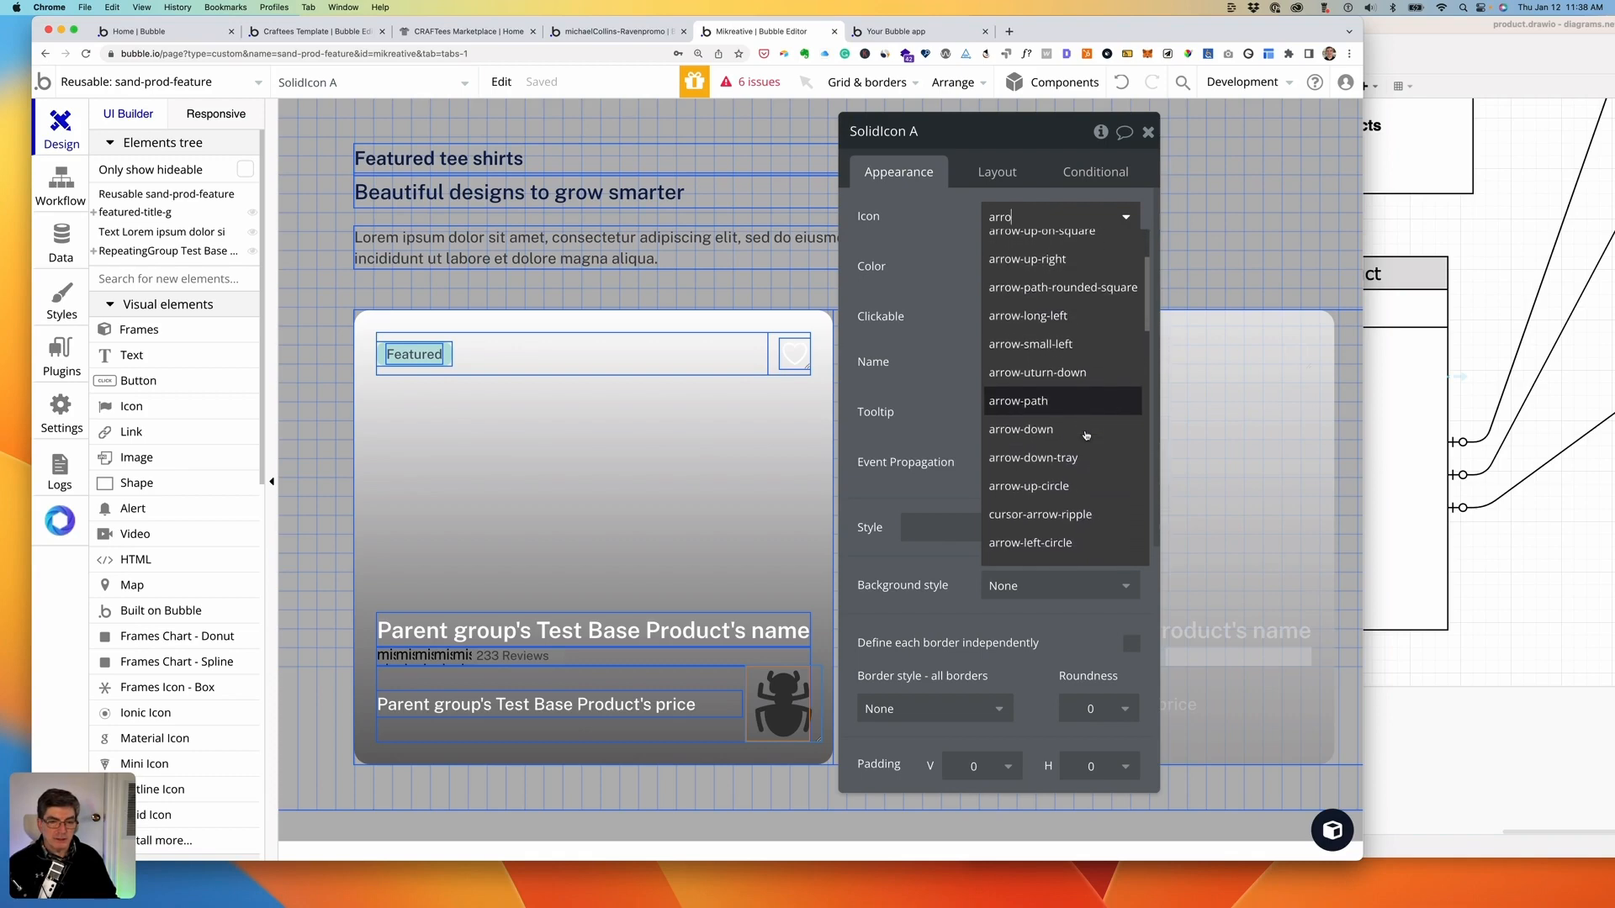
pyautogui.scroll(-2, 1086, 435)
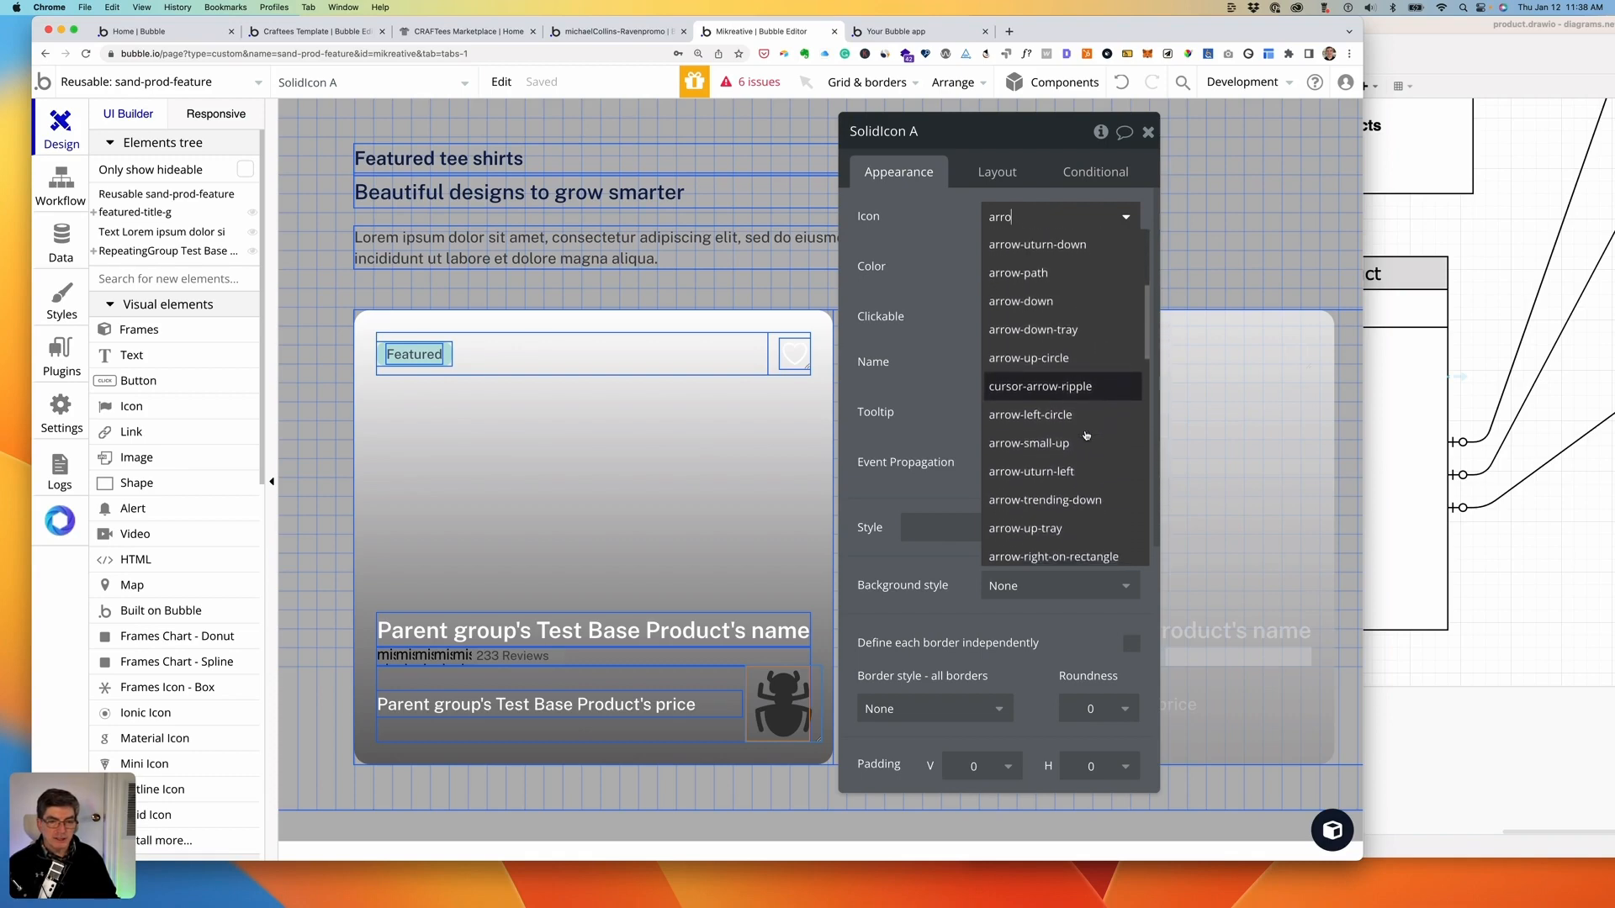
pyautogui.scroll(-5, 1085, 435)
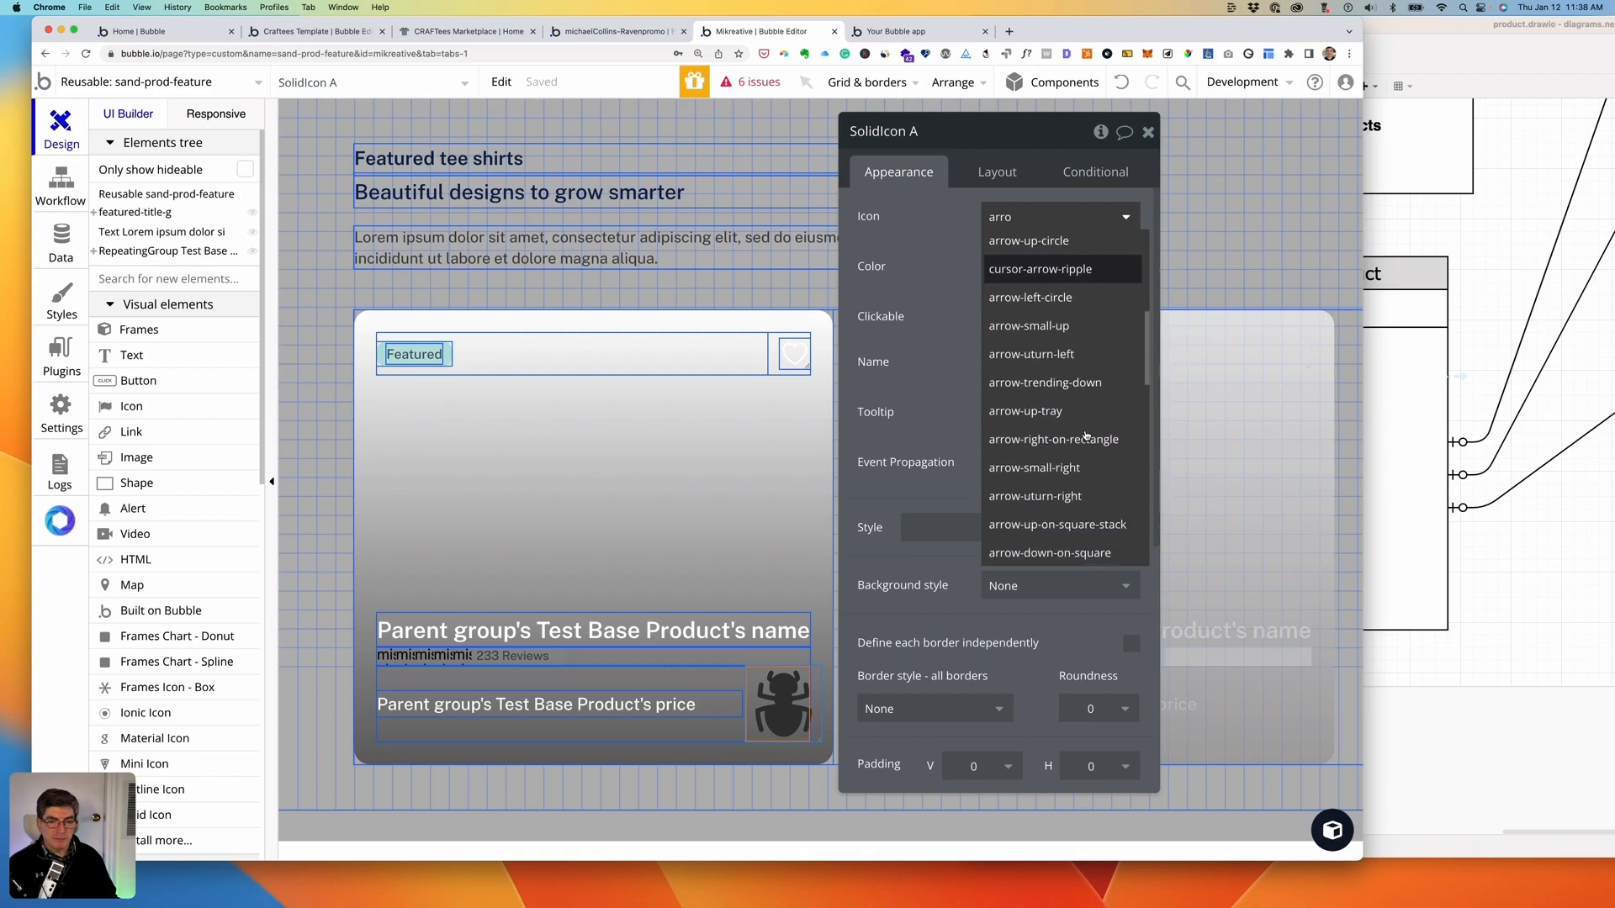
pyautogui.scroll(-2, 1085, 435)
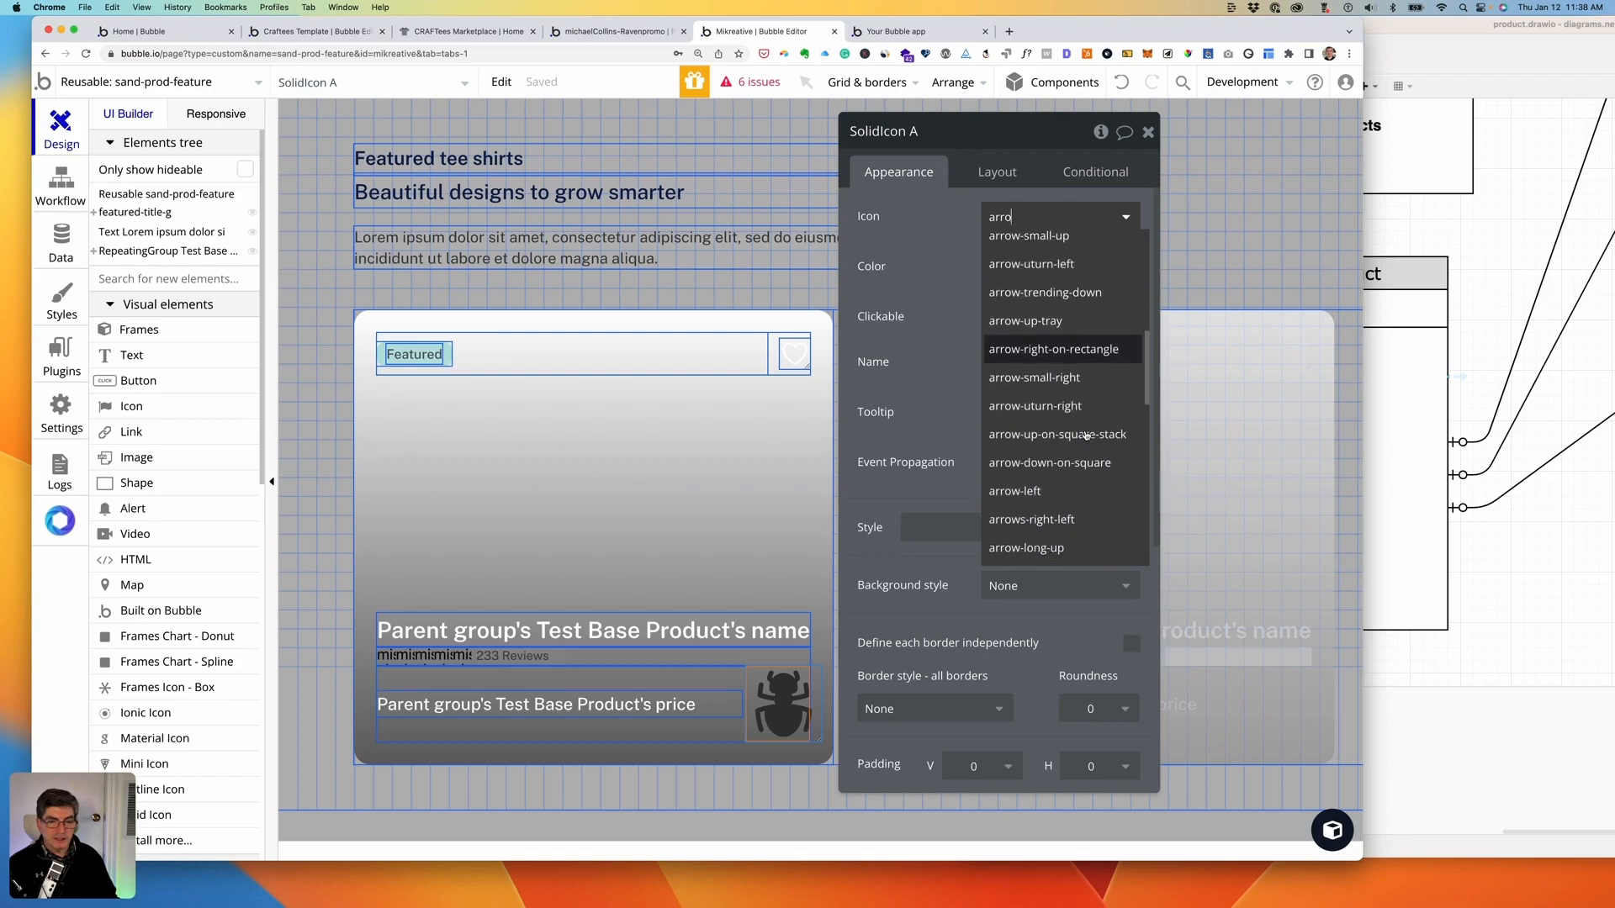
pyautogui.scroll(-2, 1086, 435)
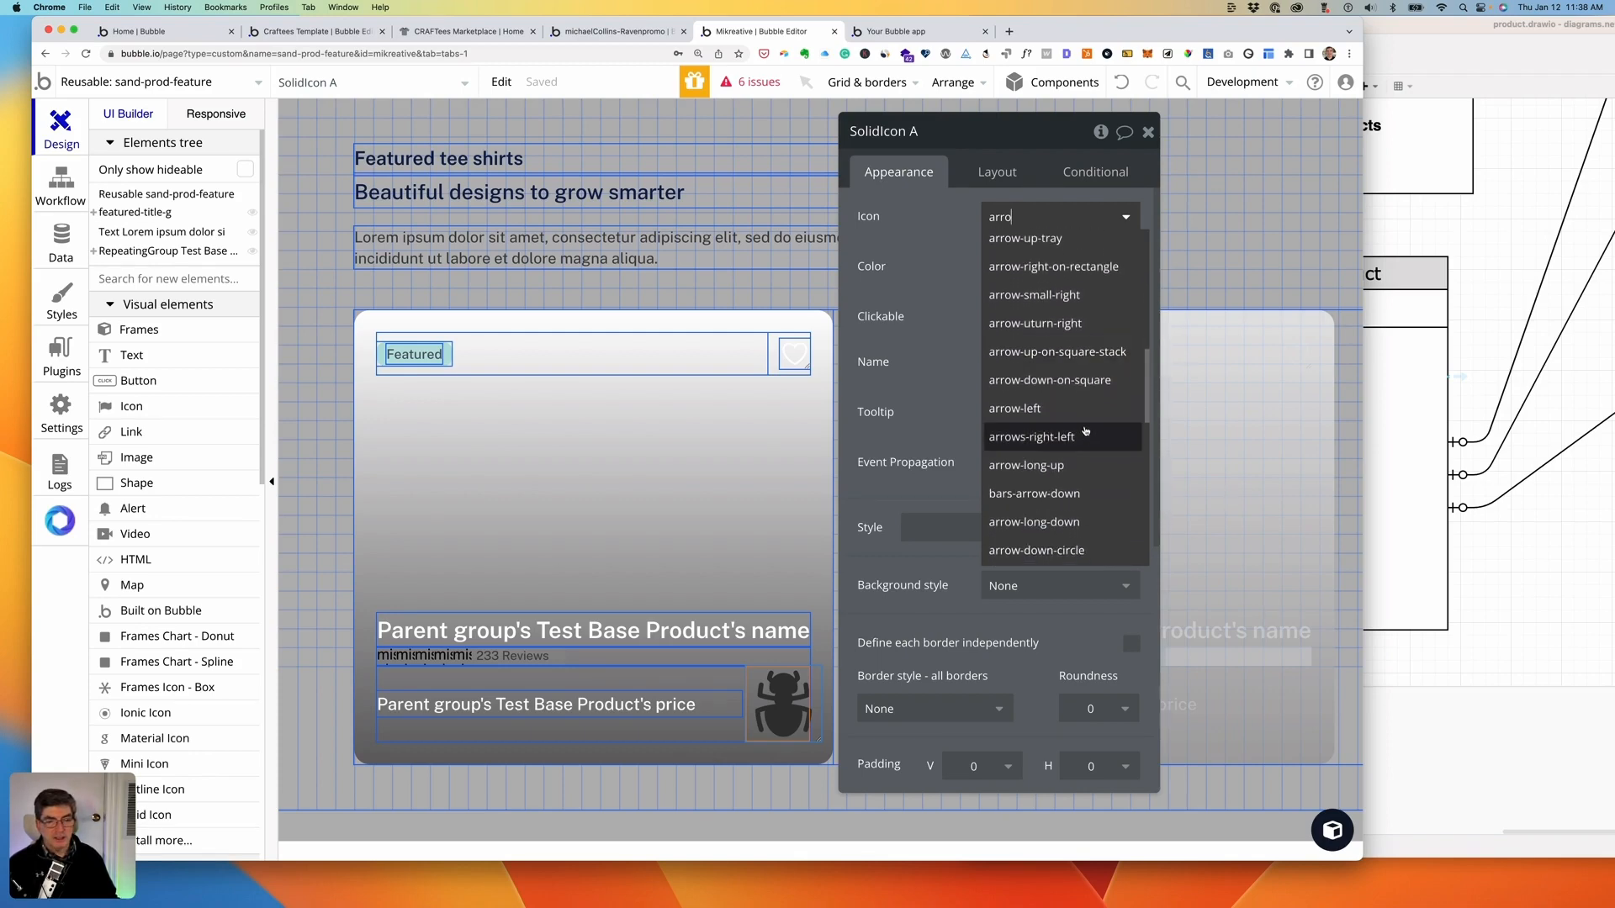
pyautogui.scroll(-8, 1099, 432)
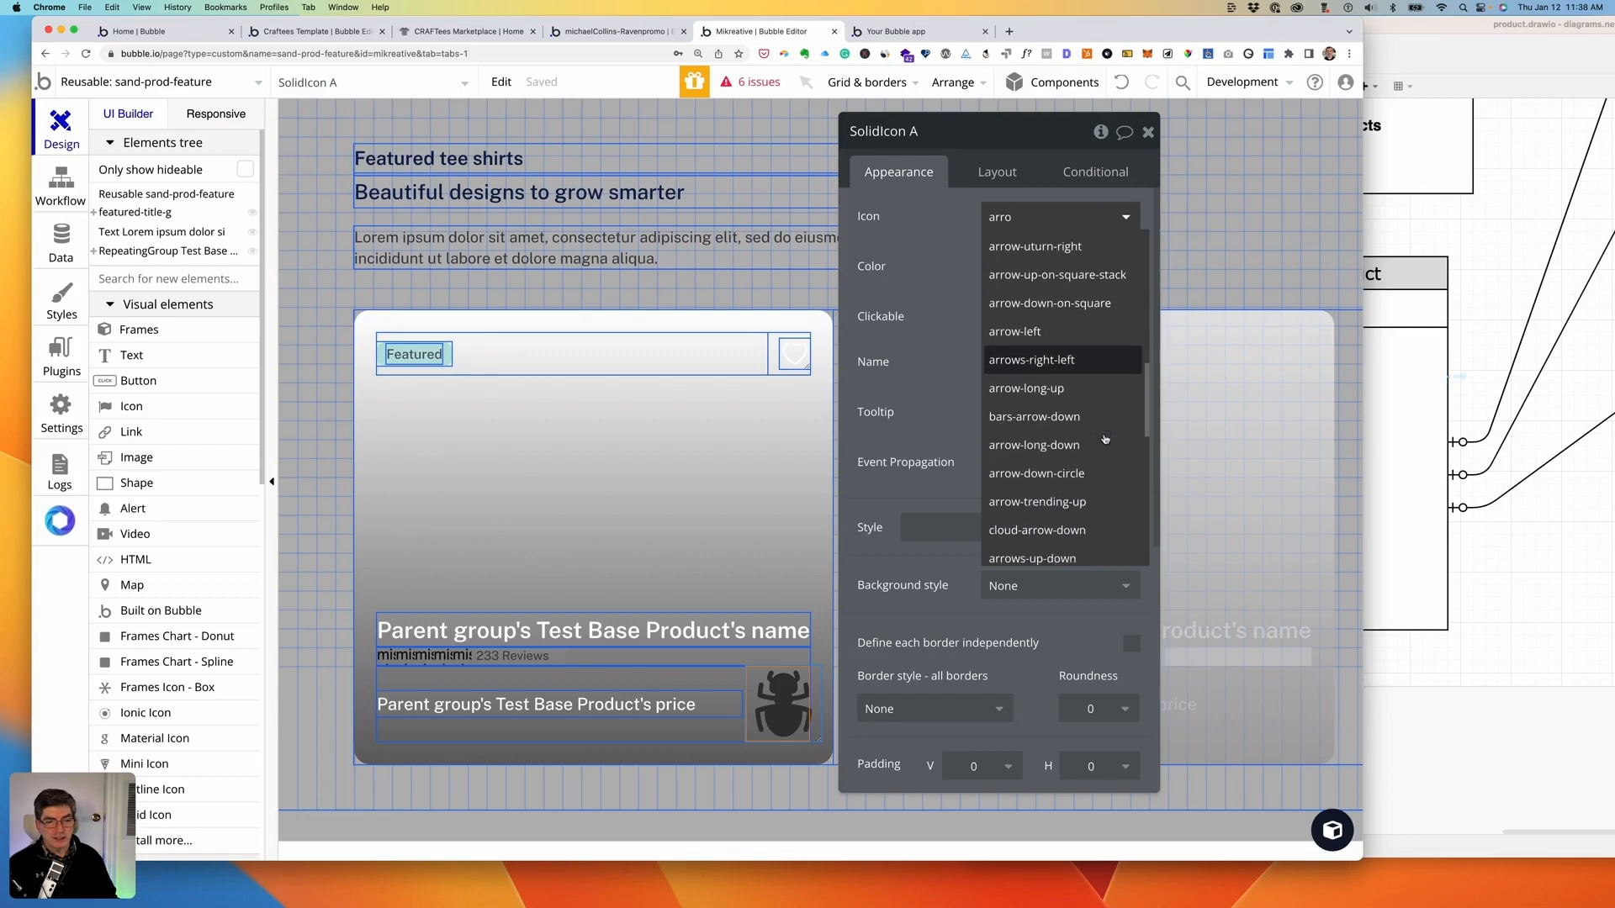
pyautogui.scroll(-10, 1104, 438)
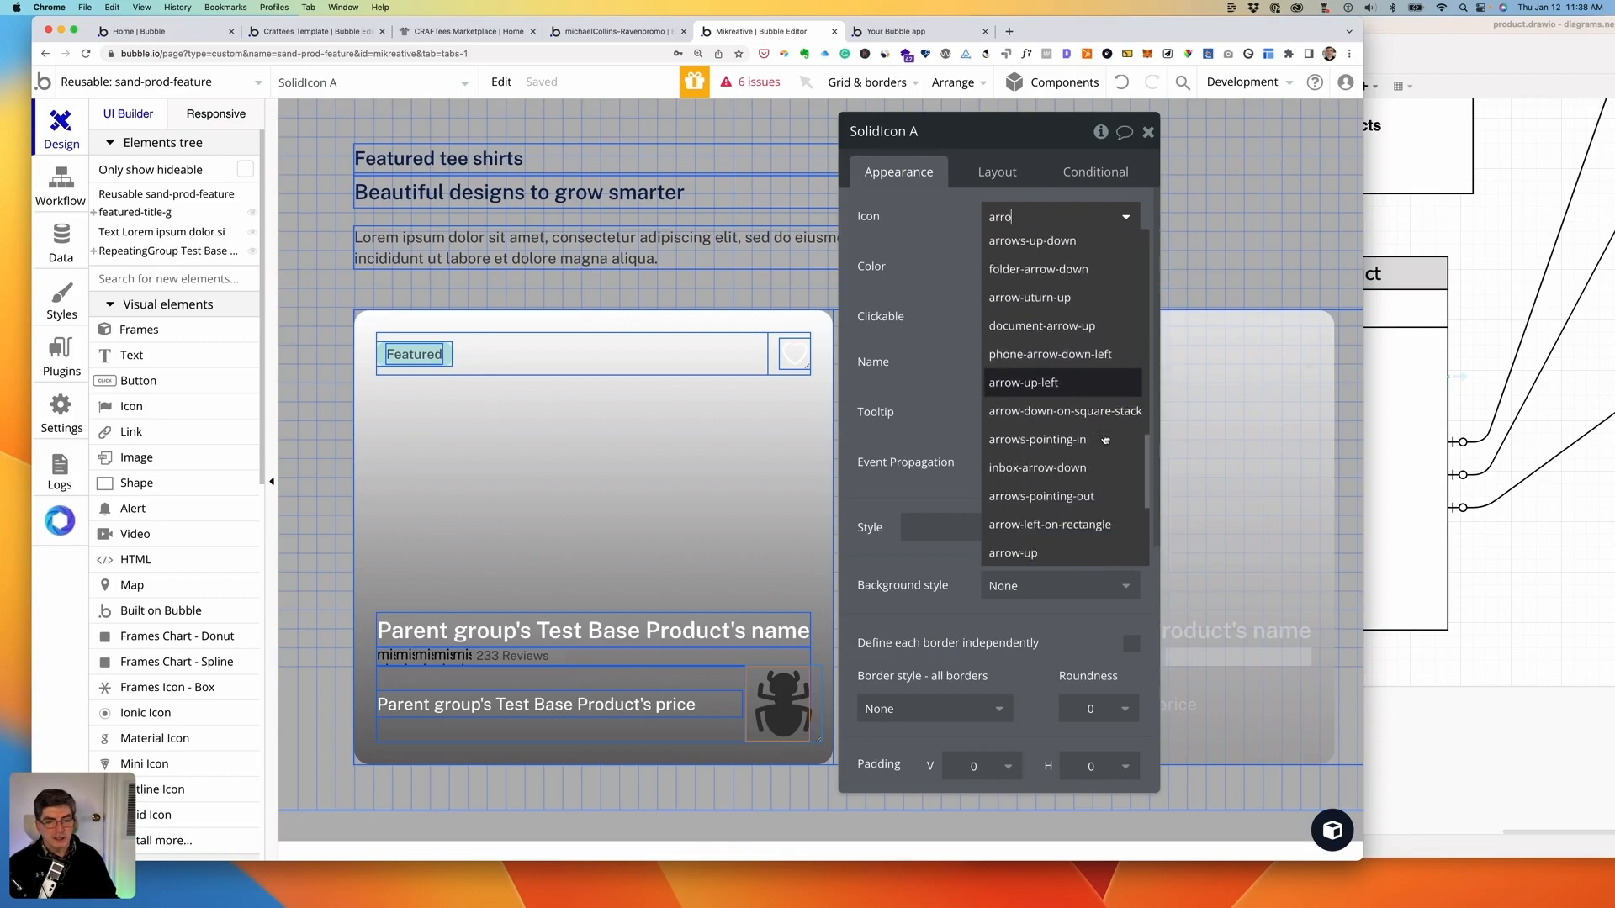
pyautogui.scroll(-4, 1085, 436)
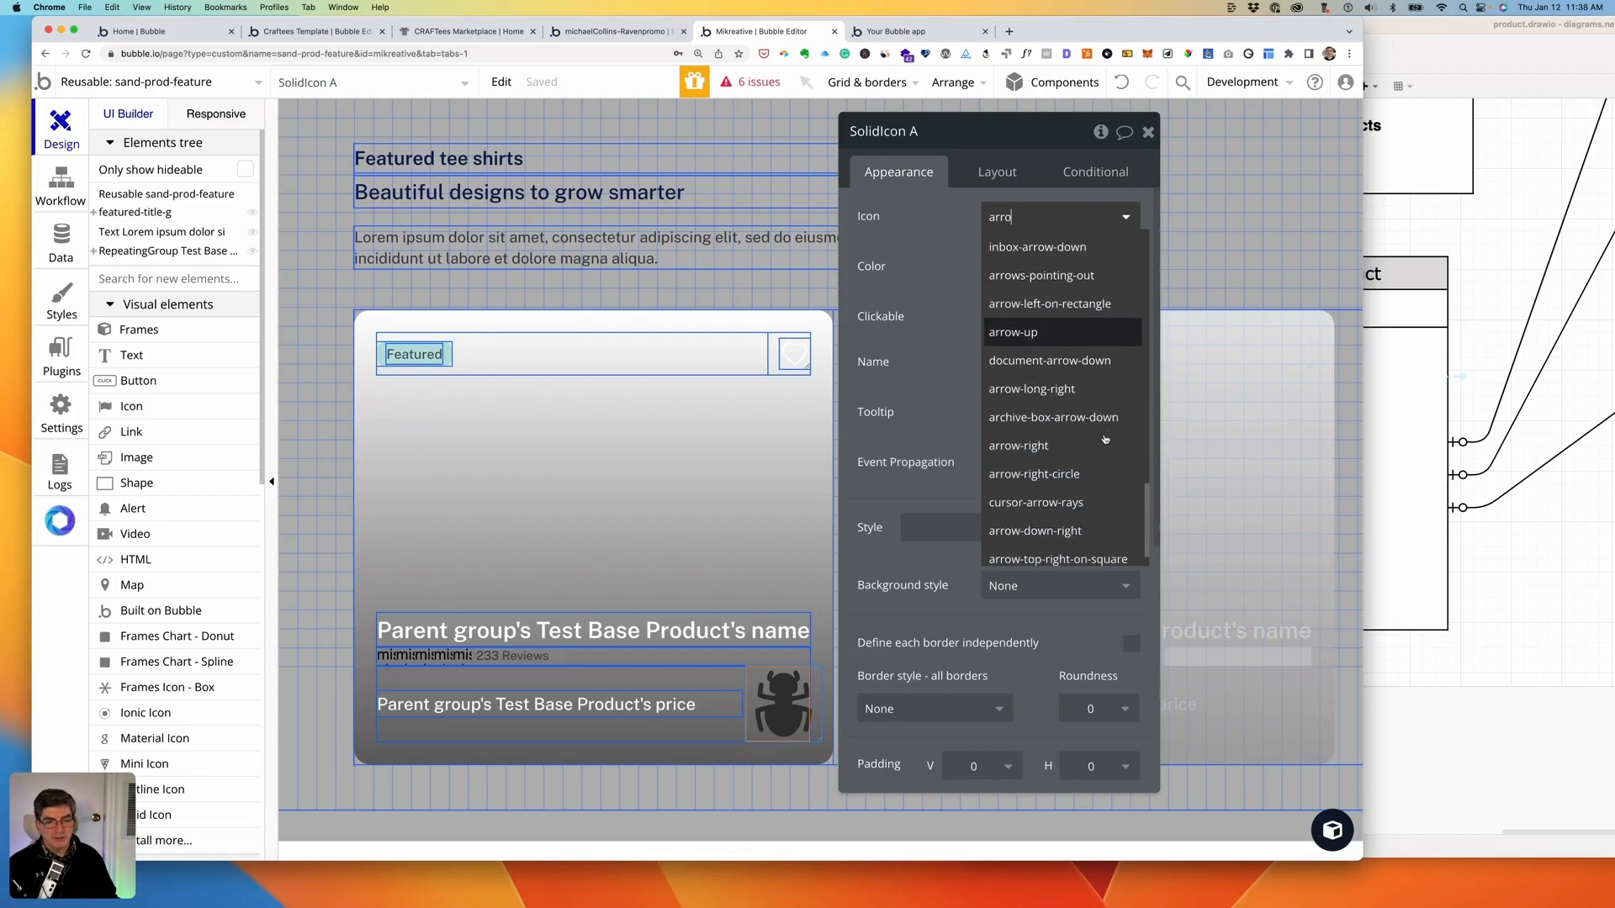
pyautogui.click(1046, 434)
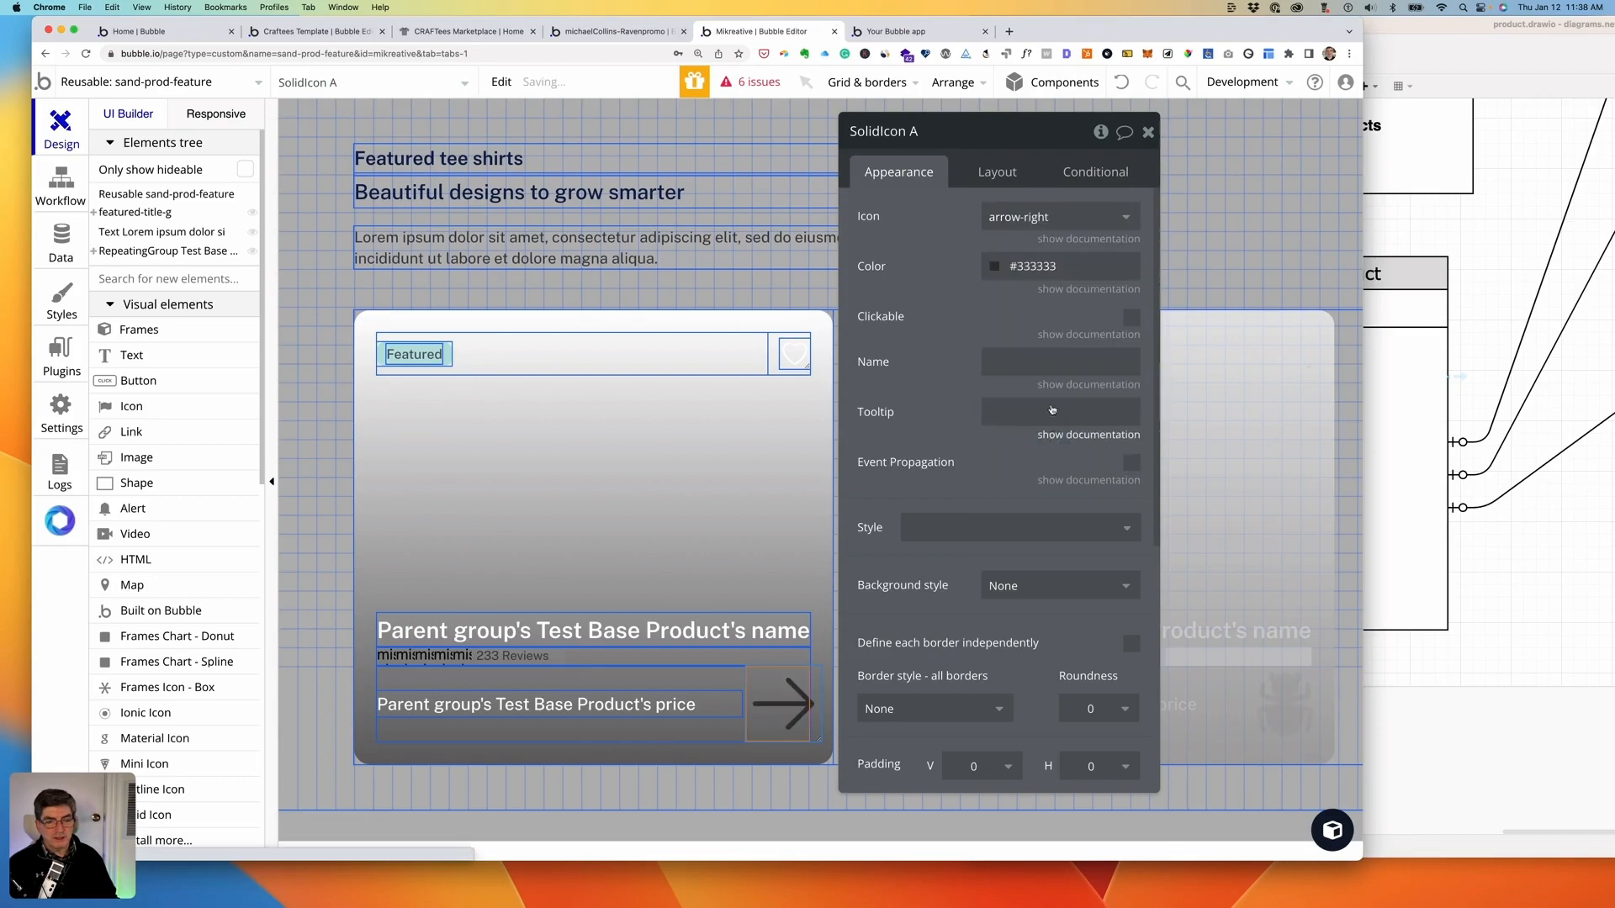
pyautogui.click(995, 267)
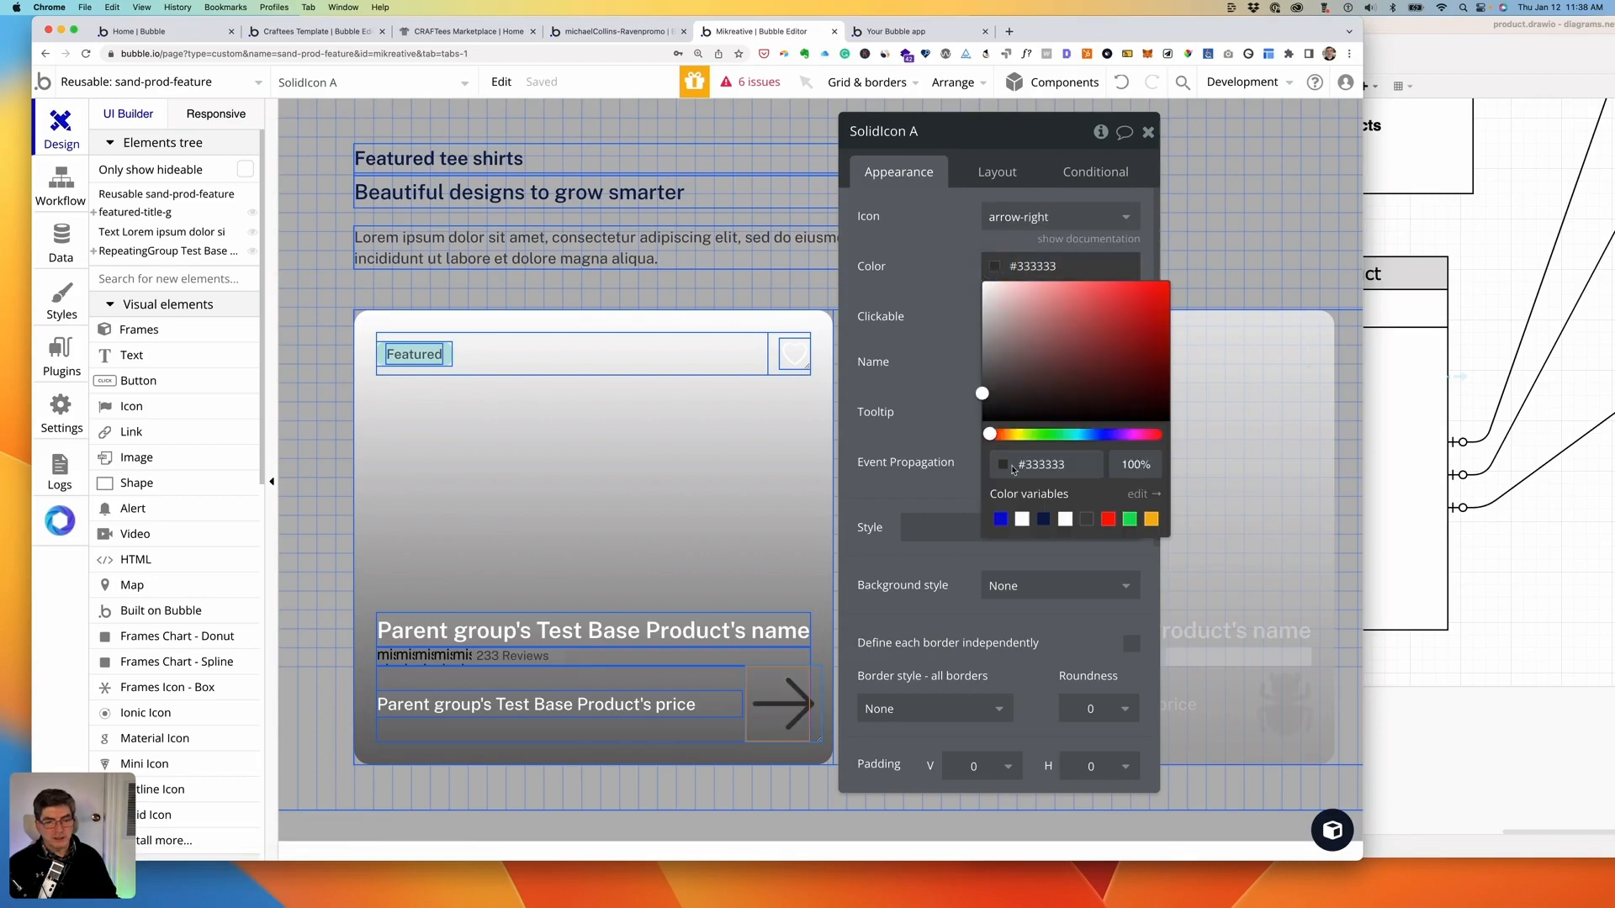
pyautogui.click(1151, 519)
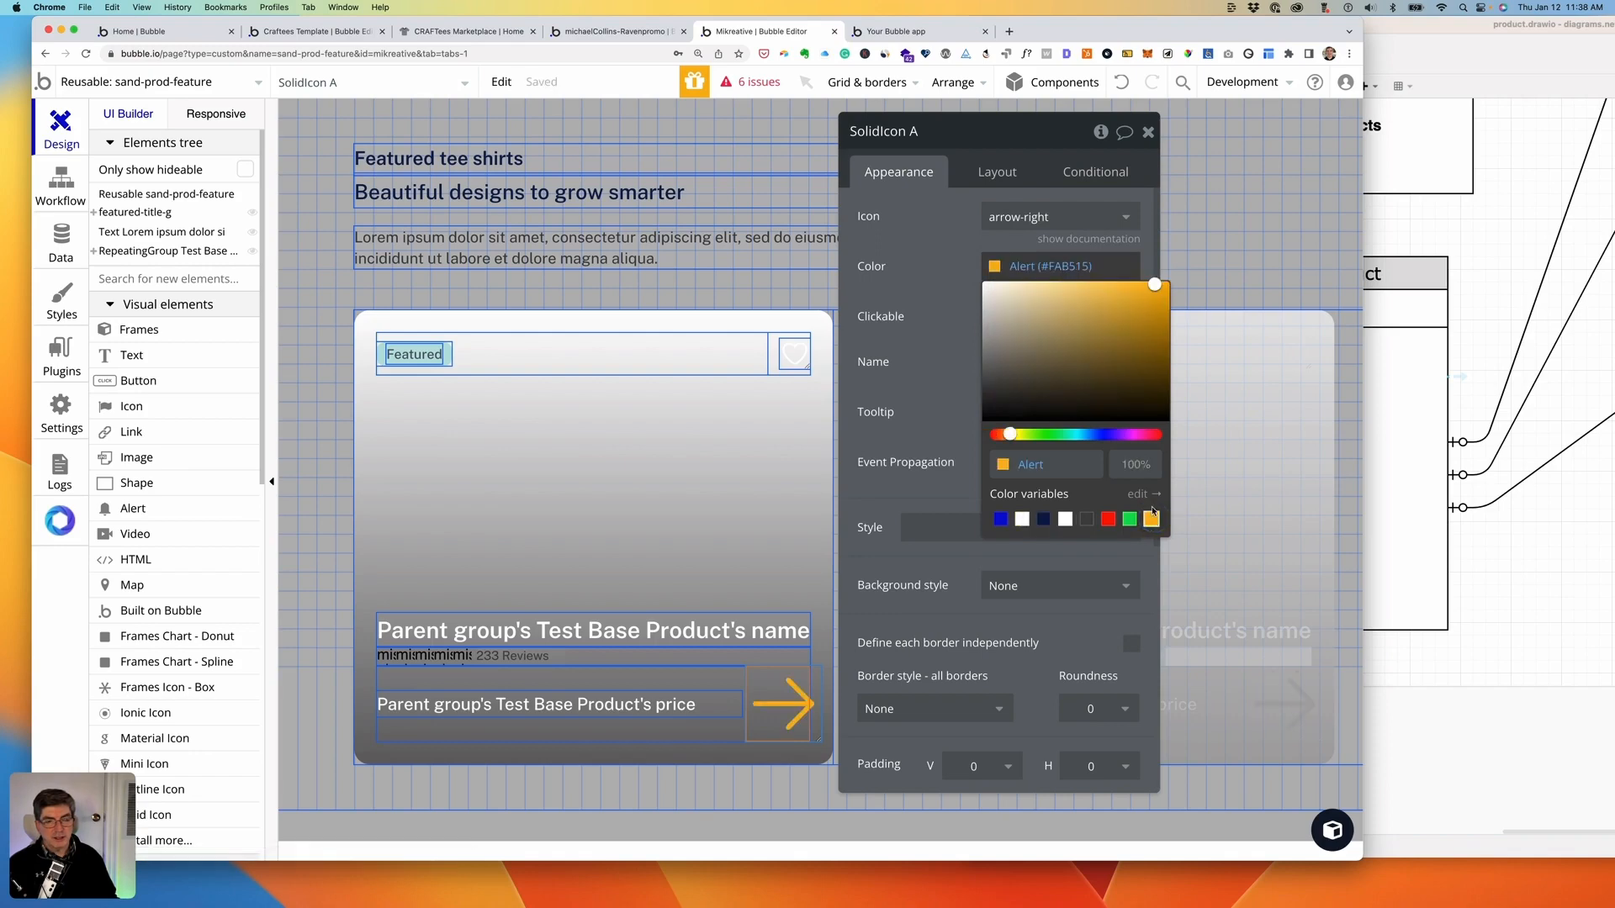
# - Size the arrow icon to 32 × 32 px, change its right margin from -12 to 0, and preview the cards
pyautogui.click(996, 171)
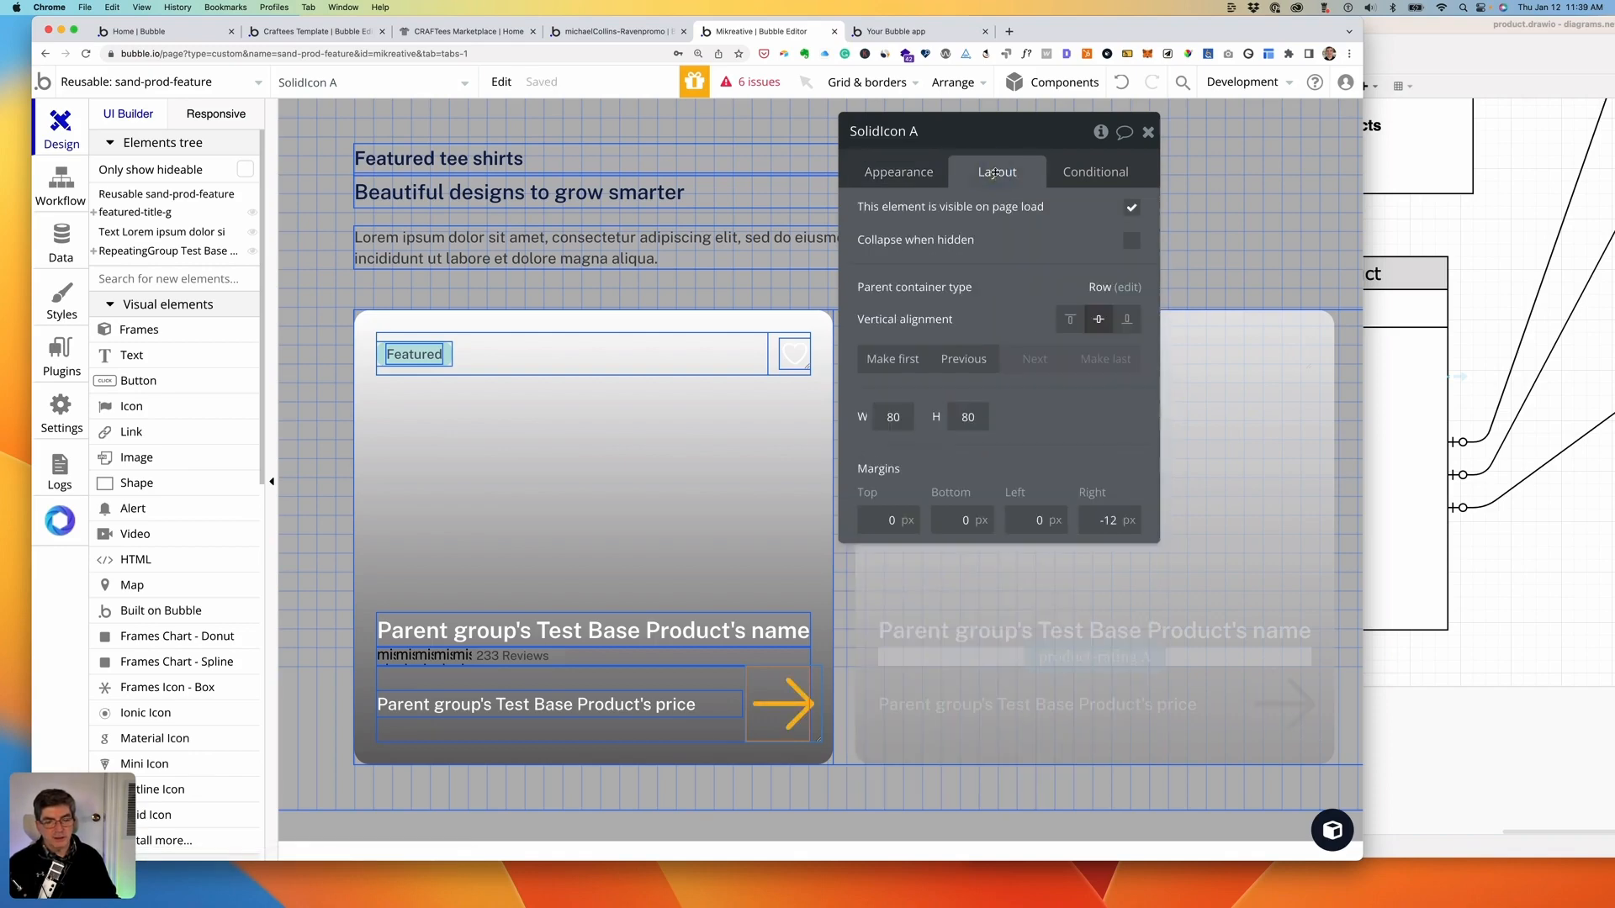
pyautogui.click(893, 417)
pyautogui.write('32')
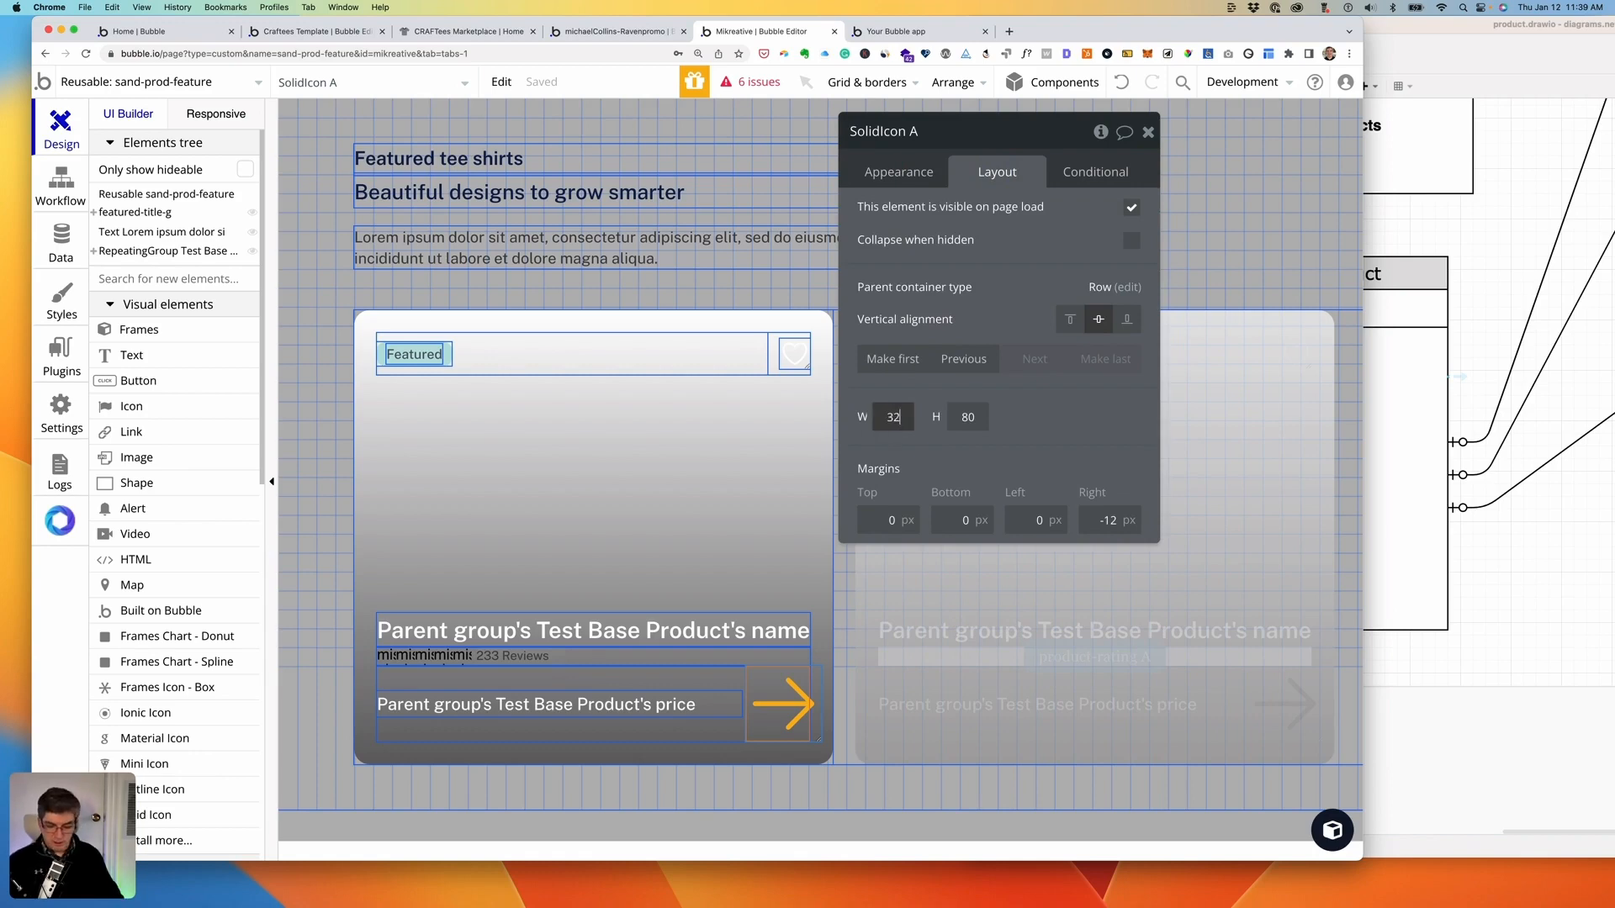
pyautogui.press('Tab')
pyautogui.write('32')
pyautogui.press('Tab')
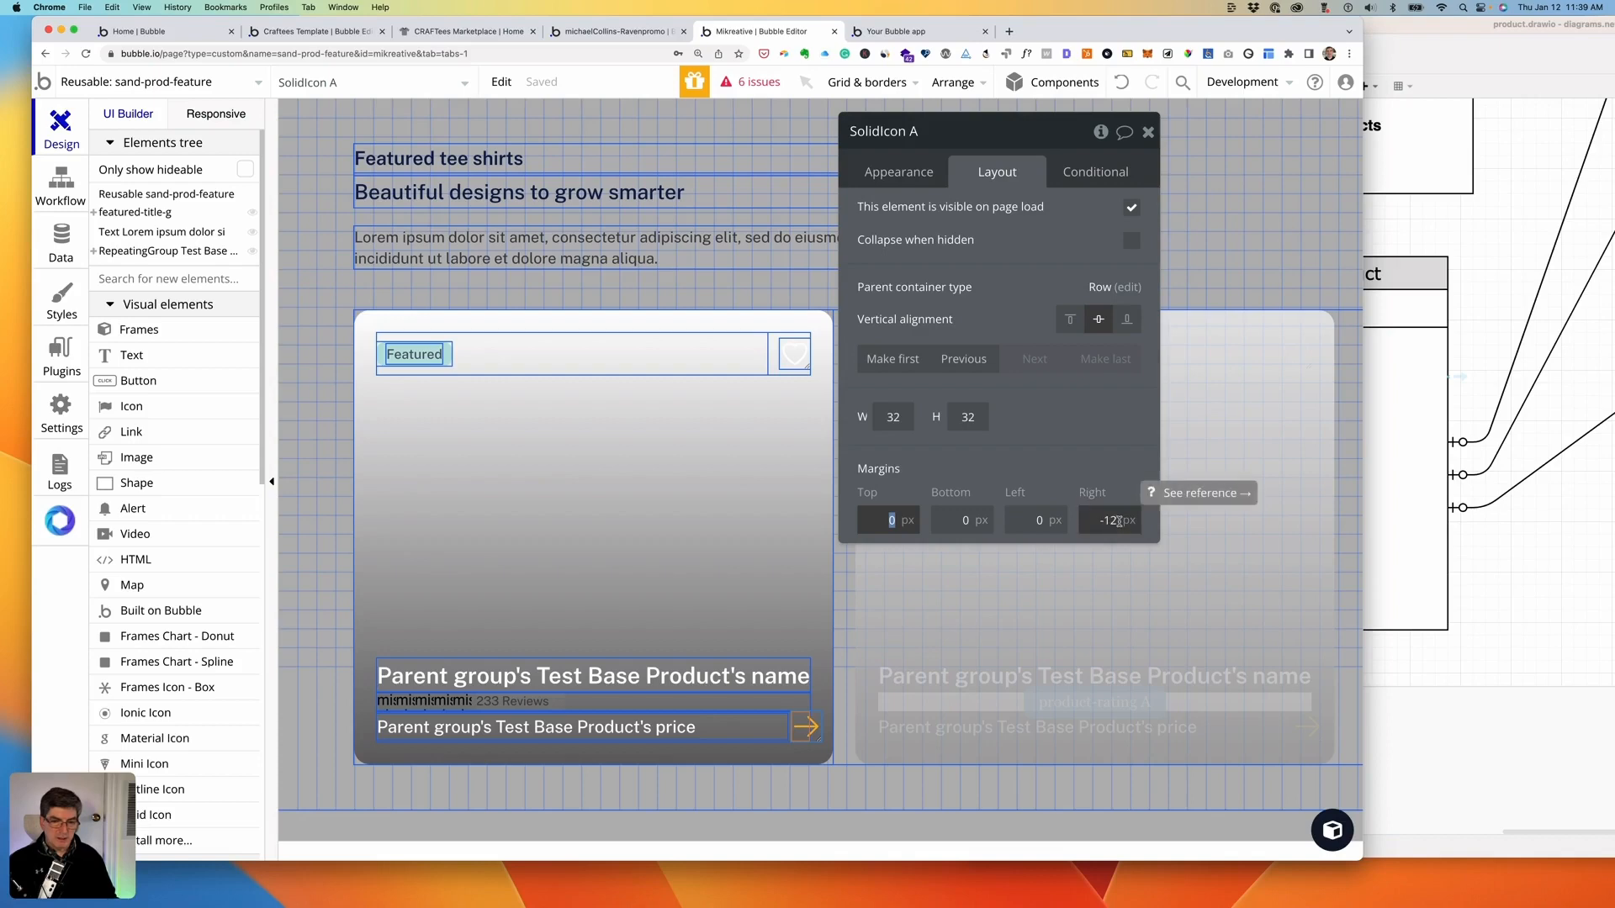
pyautogui.moveTo(1119, 522); pyautogui.dragTo(1087, 519)
pyautogui.write('0')
pyautogui.press('Tab')
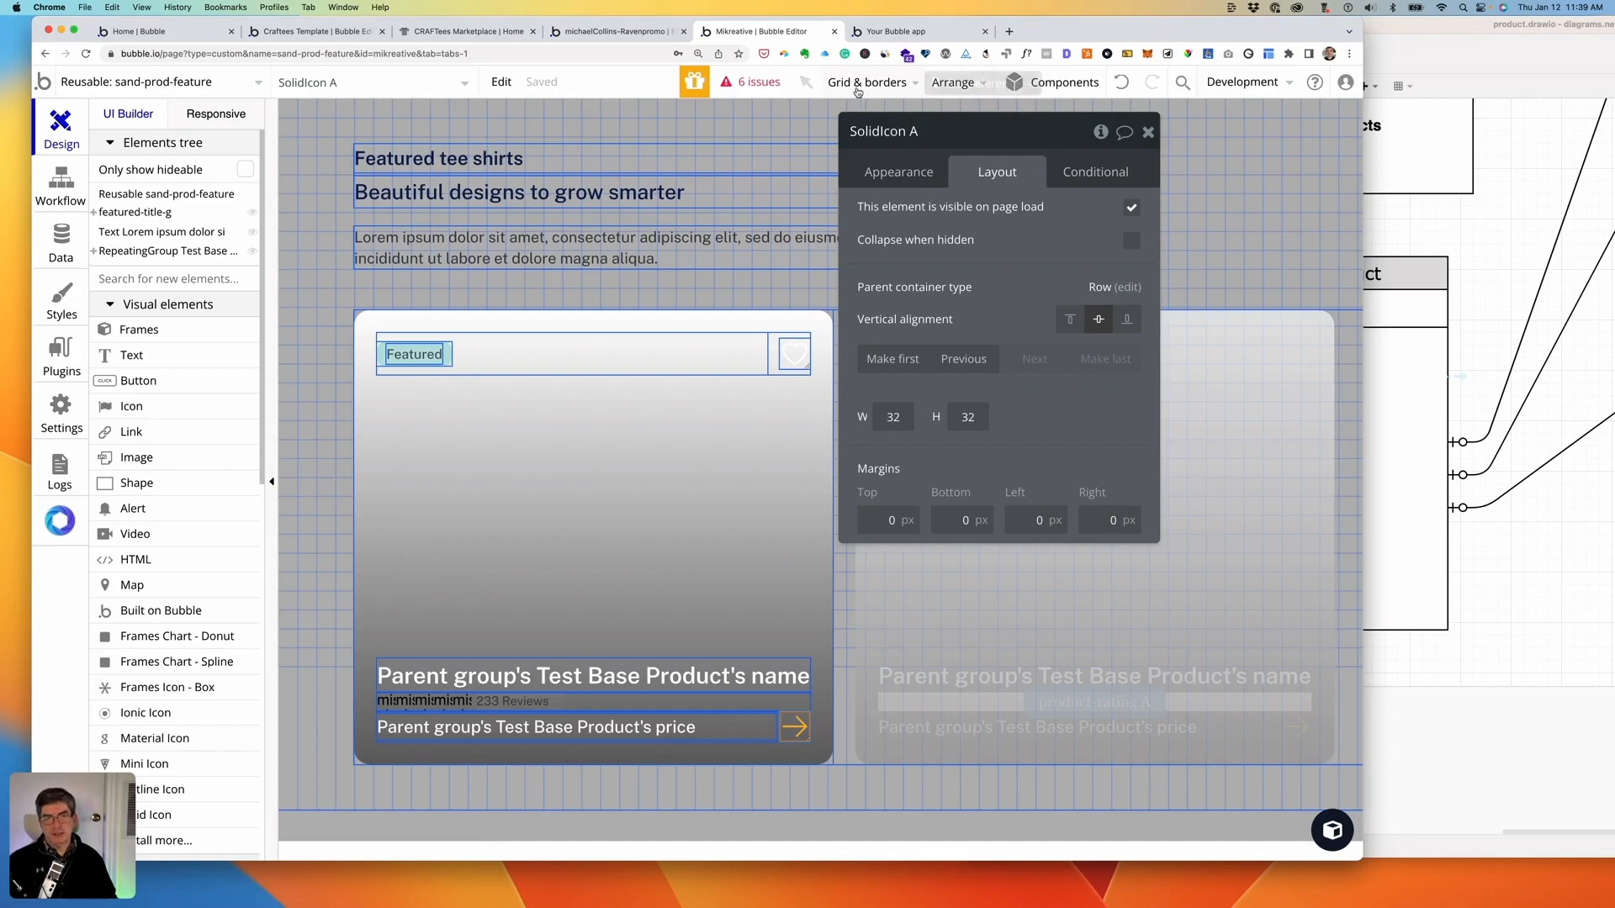
pyautogui.click(887, 31)
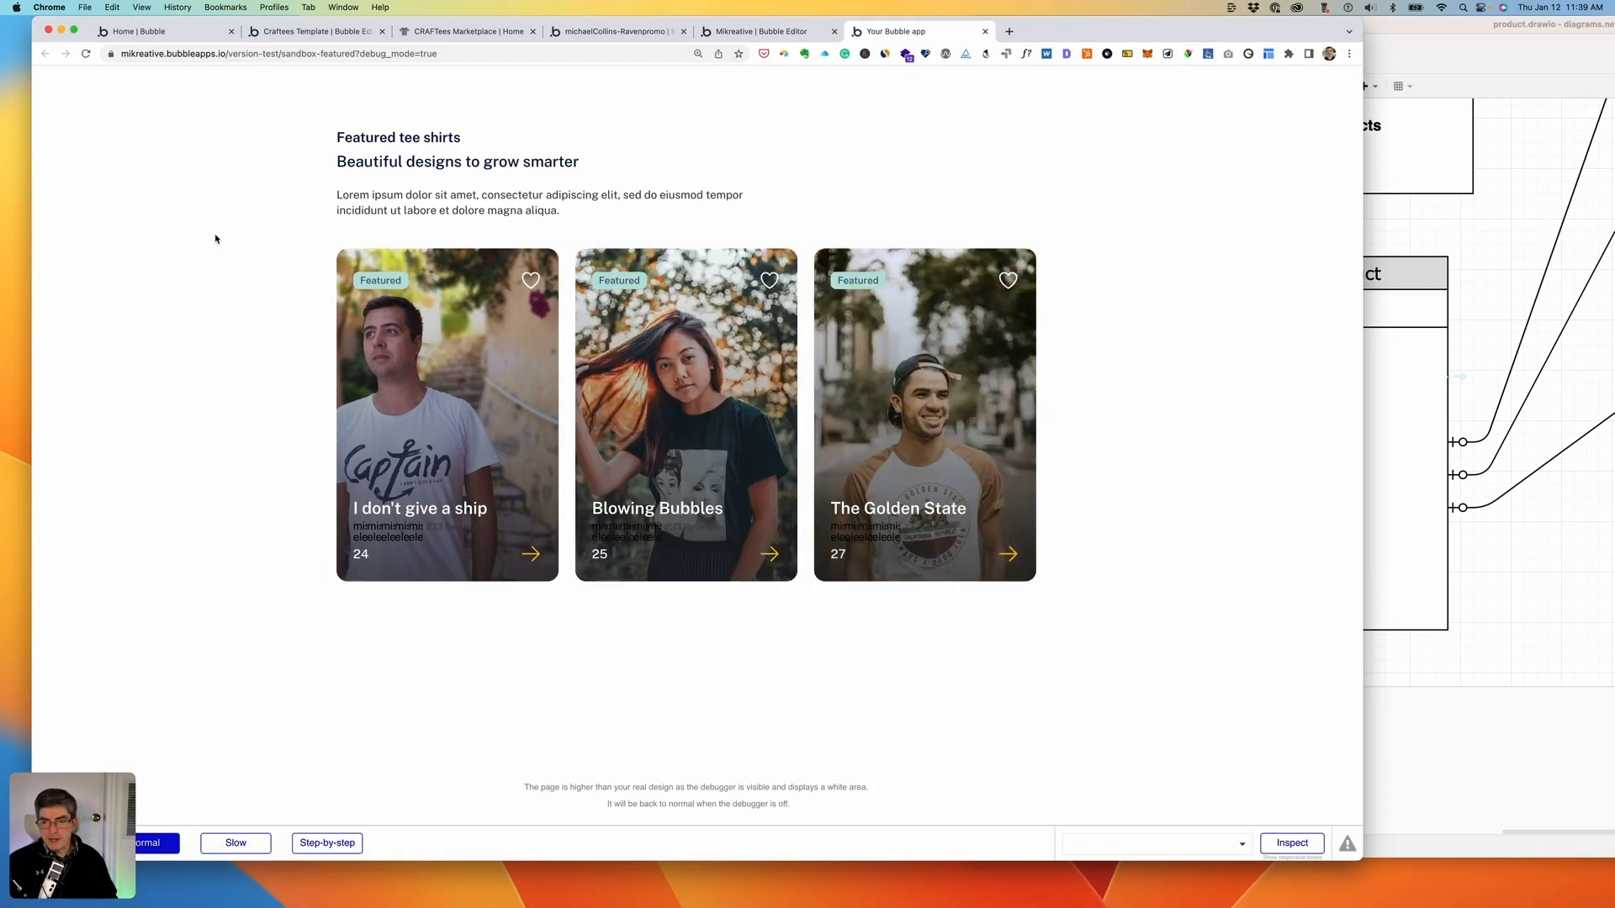
pyautogui.click(758, 34)
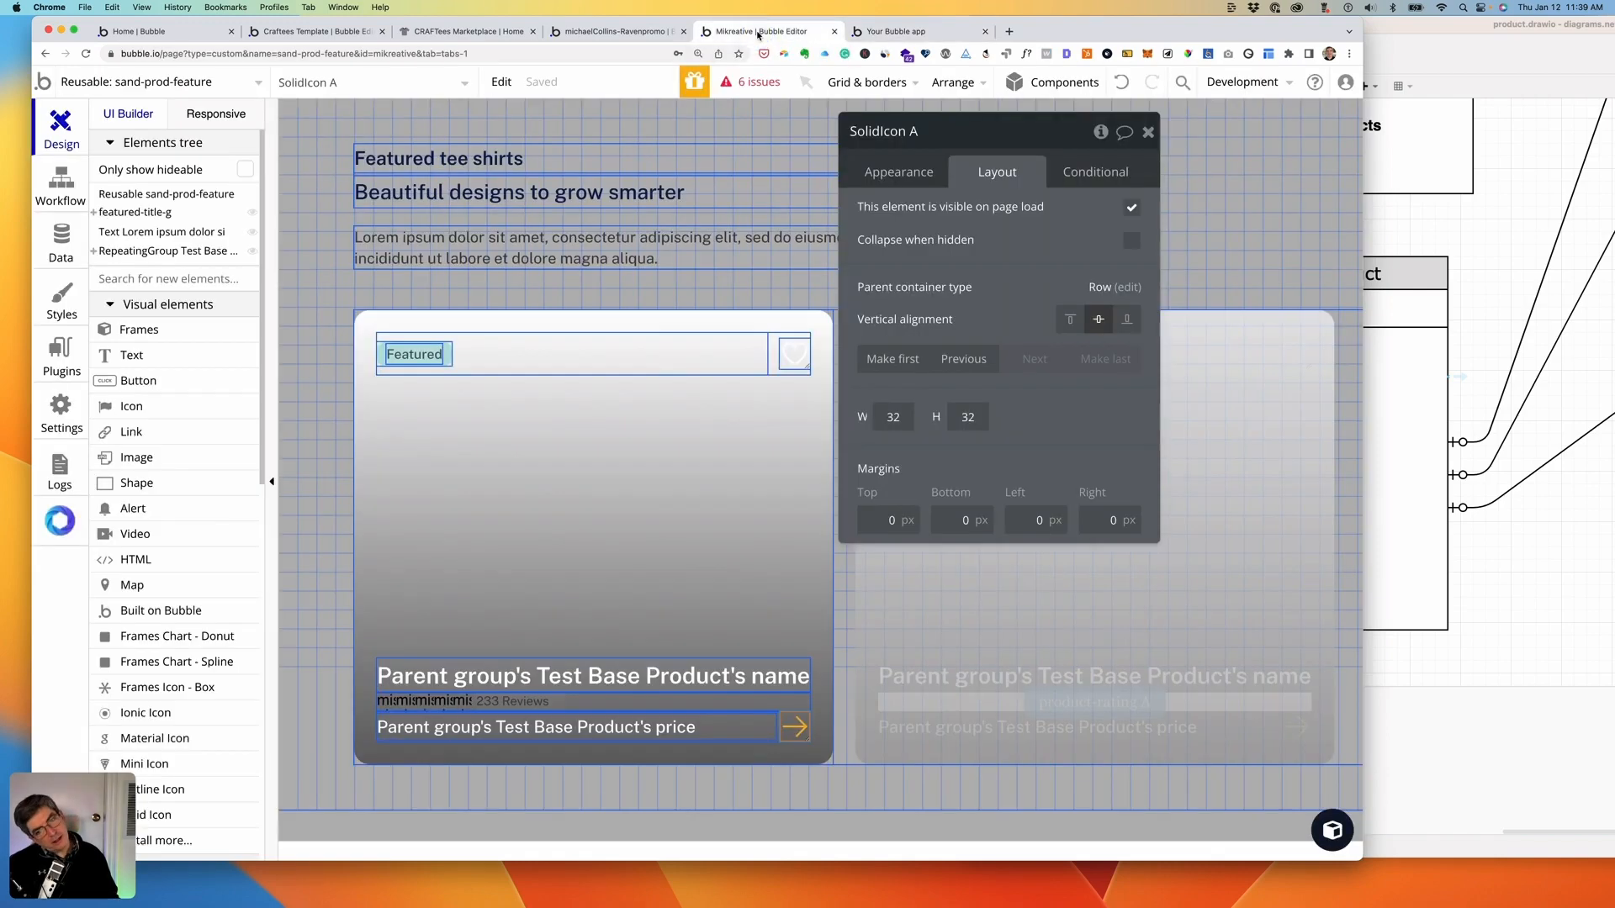
# - Select product-rating A on the card, reveal it in the Elements tree, and edit the reusable
pyautogui.click(505, 707)
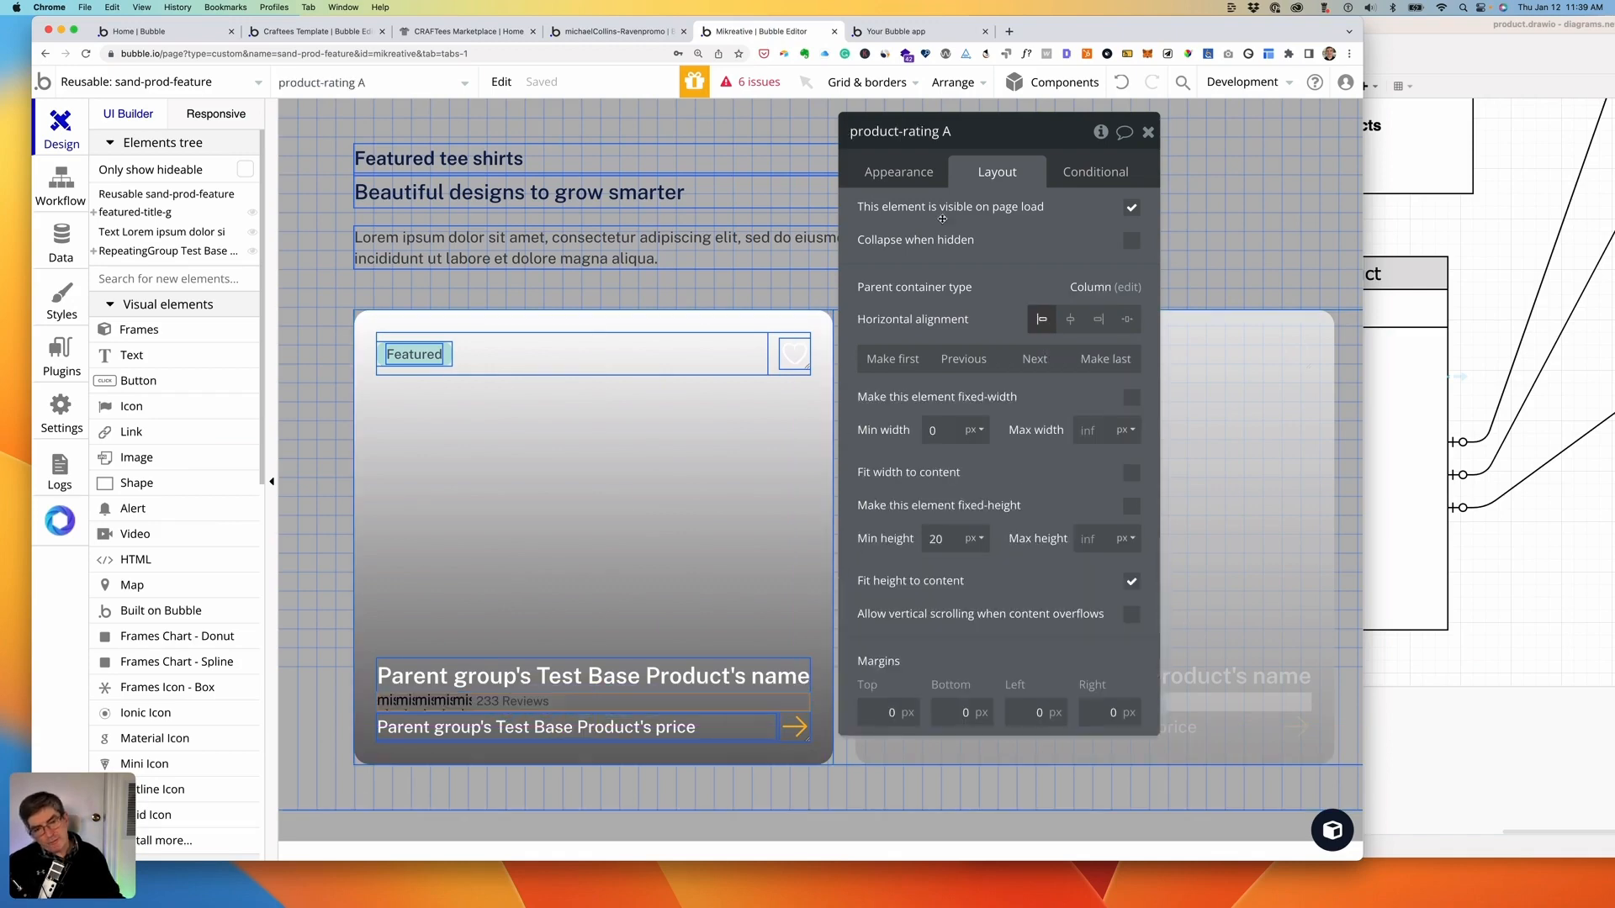
pyautogui.click(906, 172)
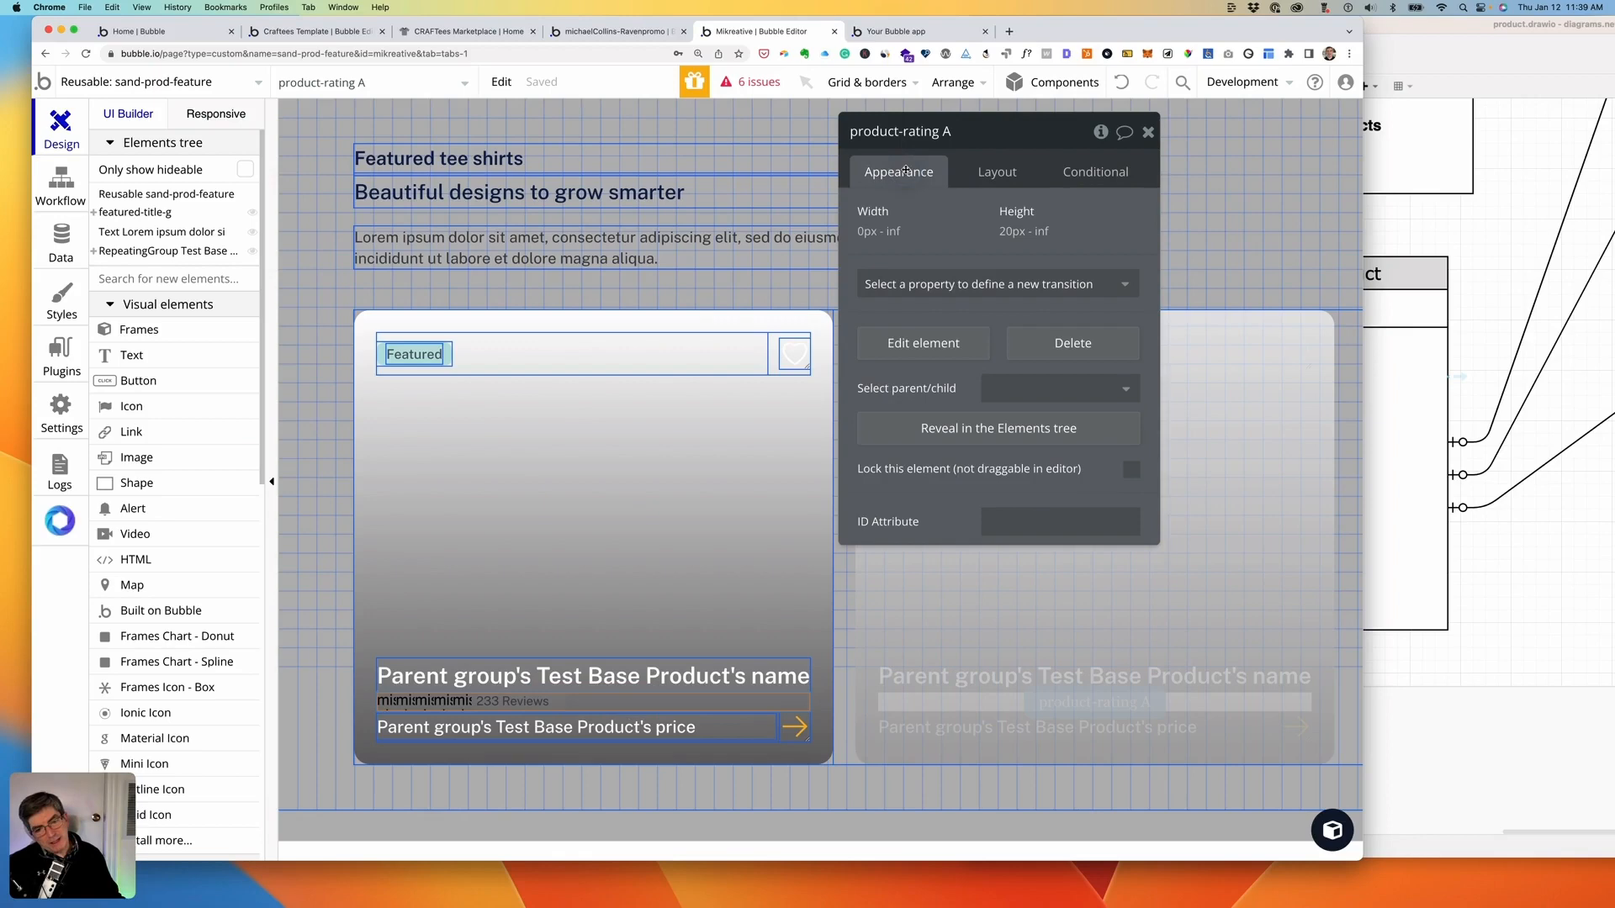
pyautogui.click(917, 430)
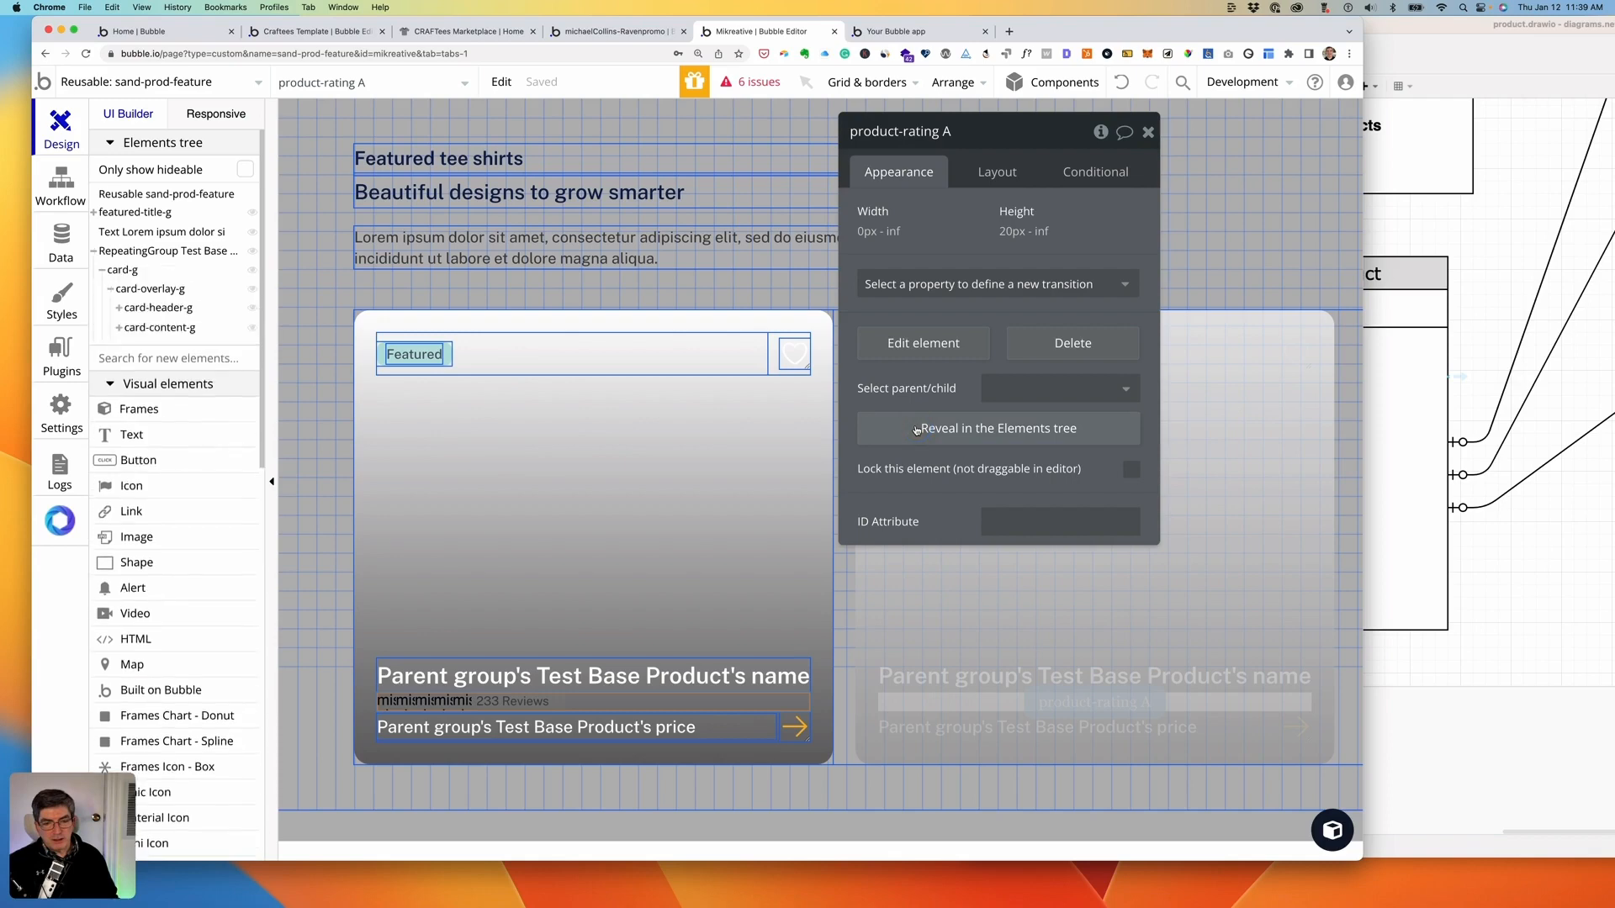
pyautogui.click(903, 346)
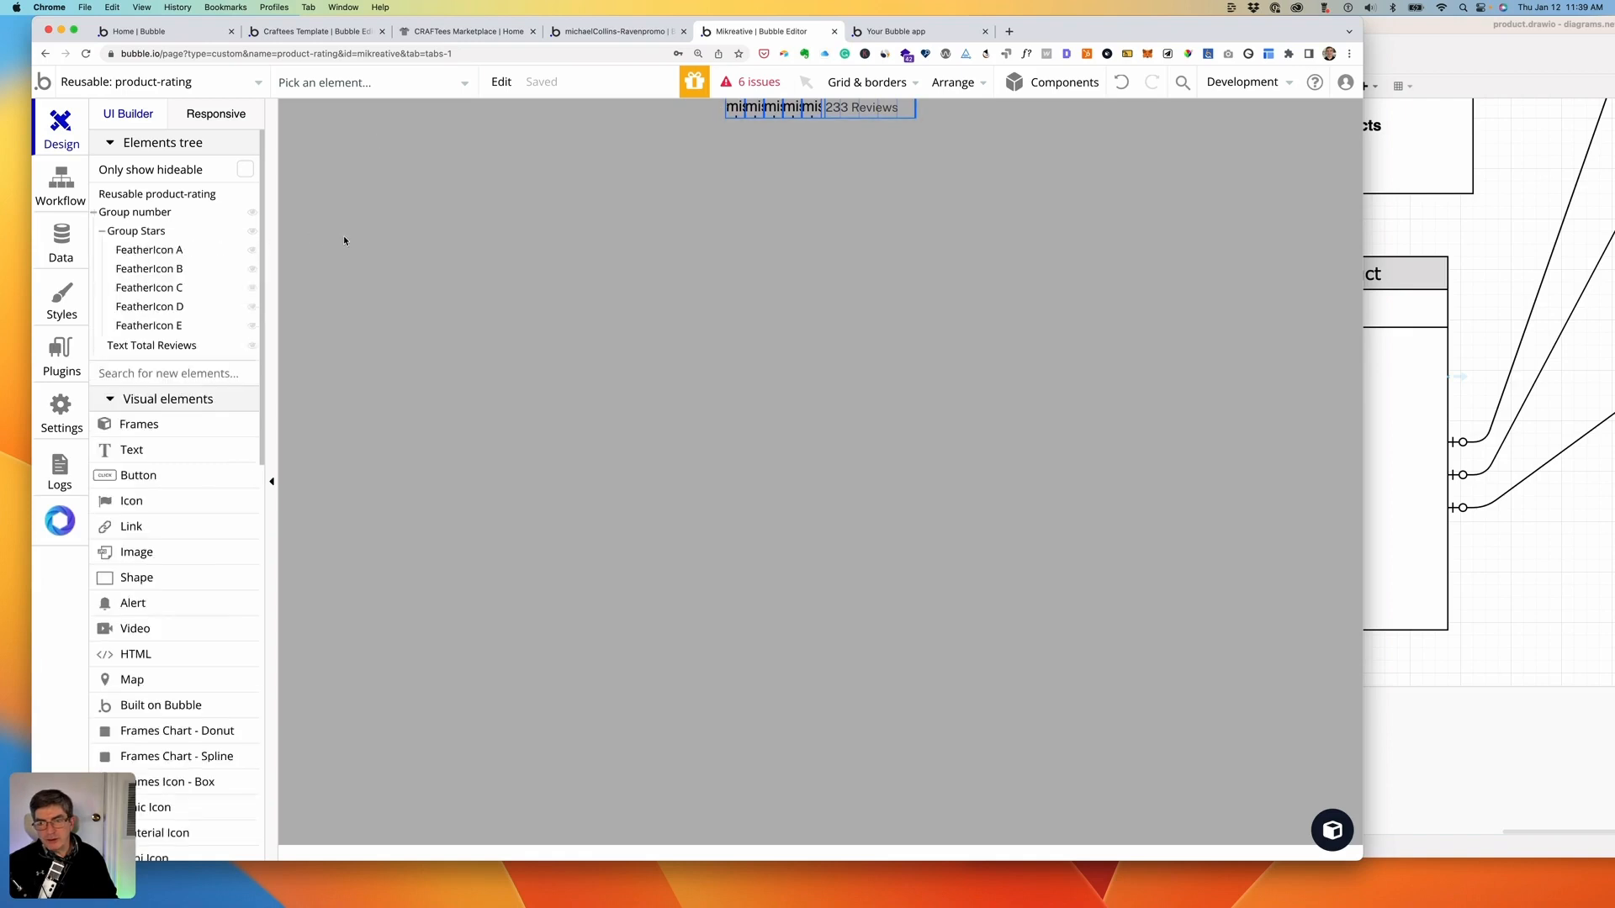
# - Replace FeatherIcon A's element type with Outline Icon, creating OutlineIcon A
pyautogui.click(148, 249)
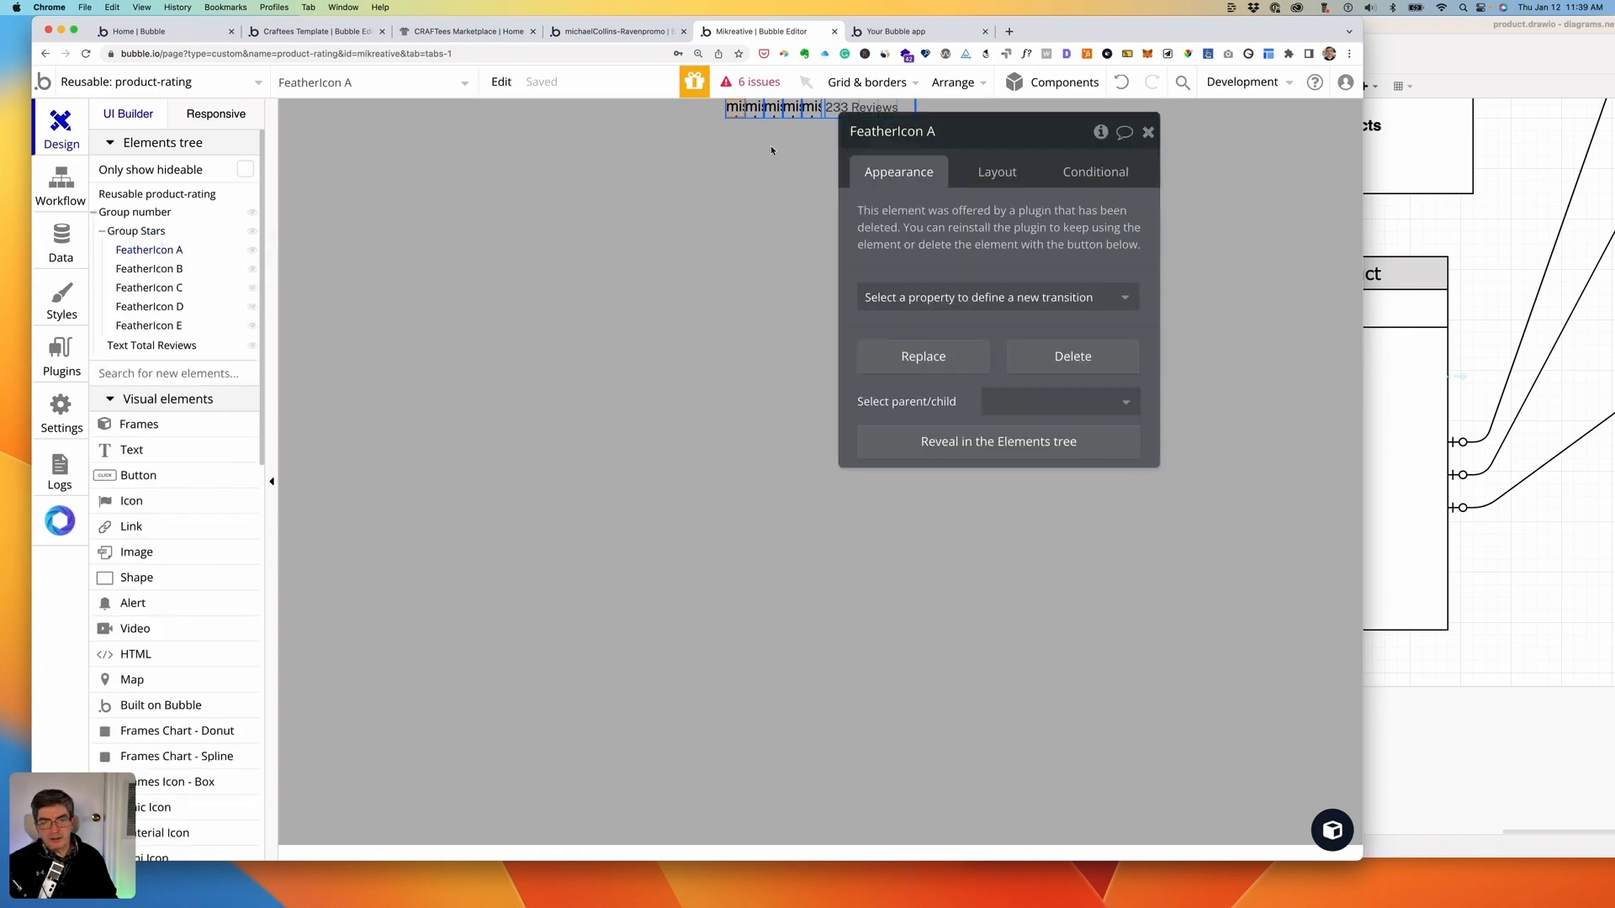
pyautogui.rightClick(734, 107)
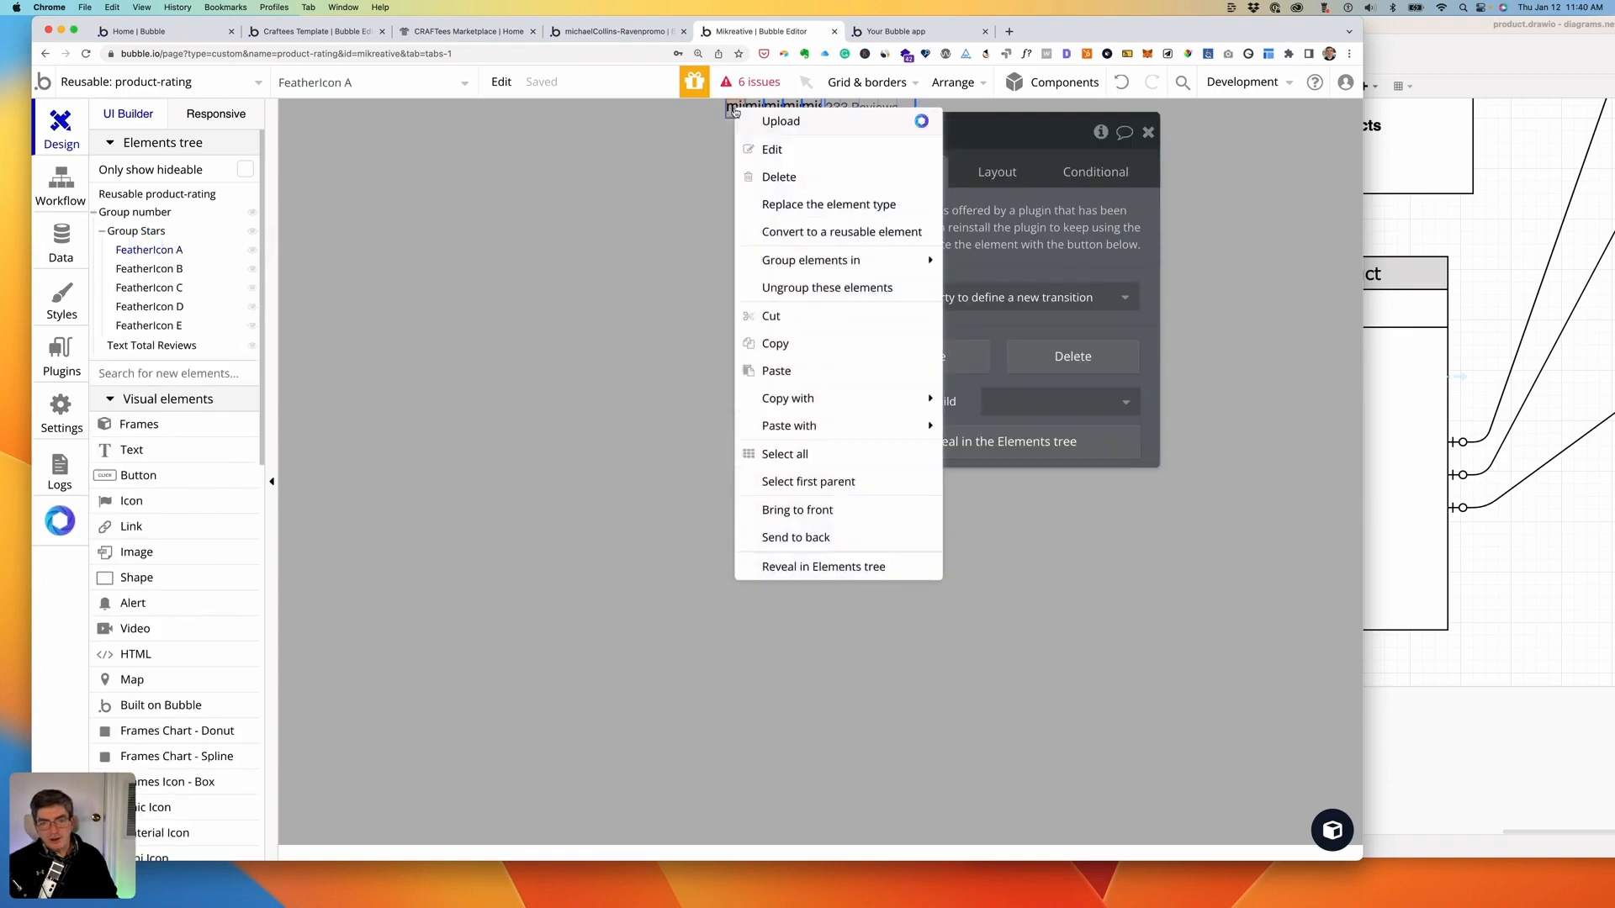
pyautogui.click(782, 200)
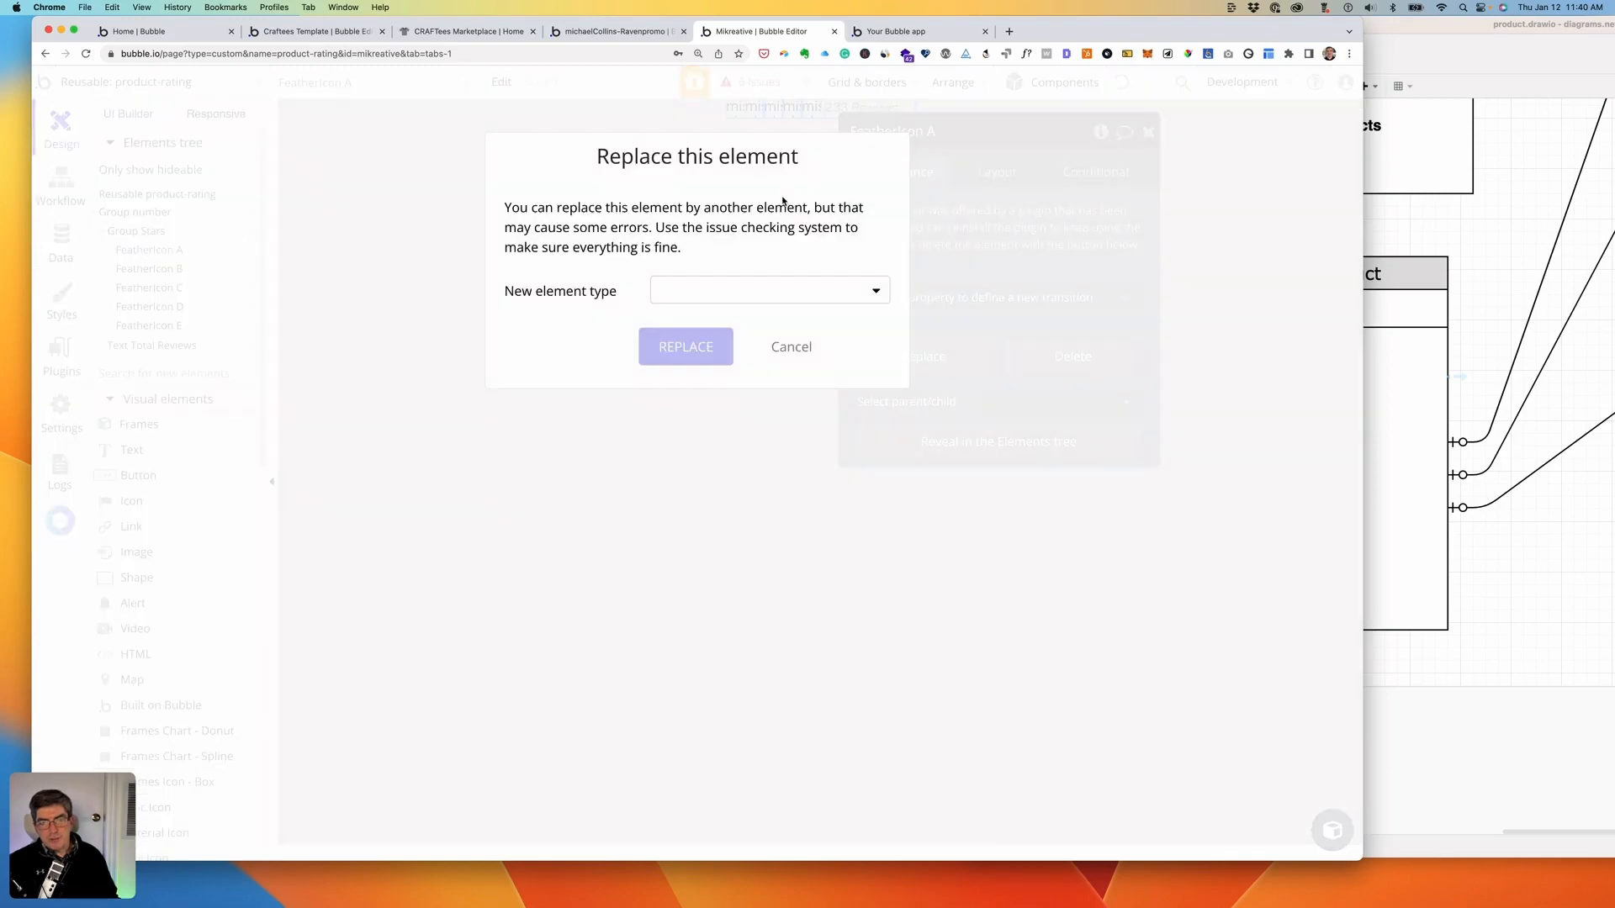
pyautogui.click(677, 285)
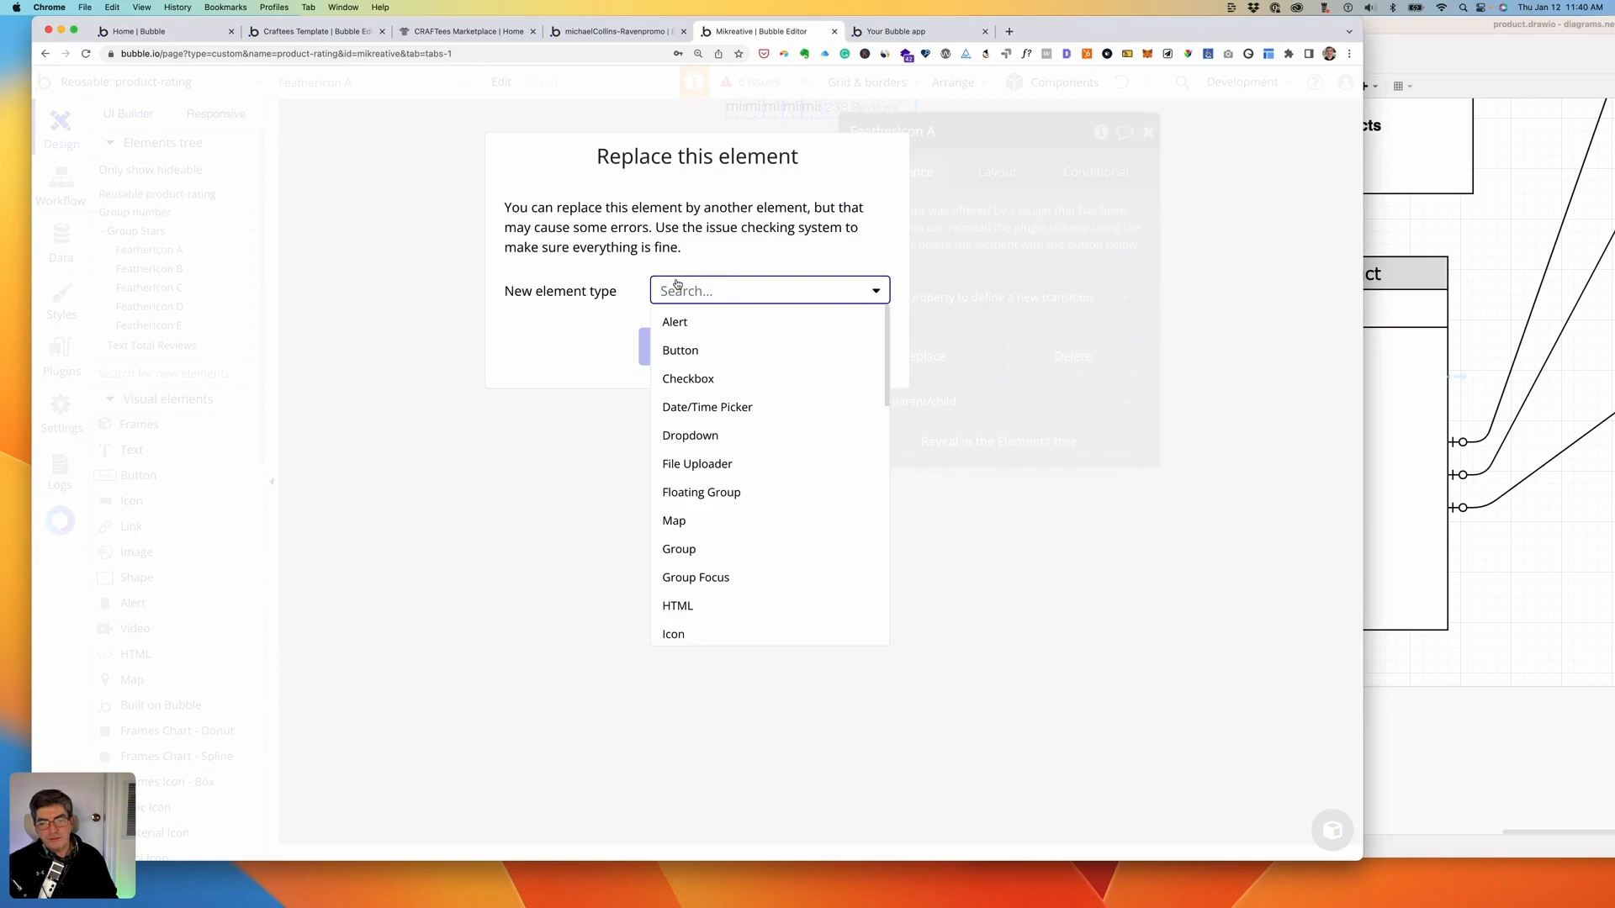
pyautogui.scroll(-1, 745, 428)
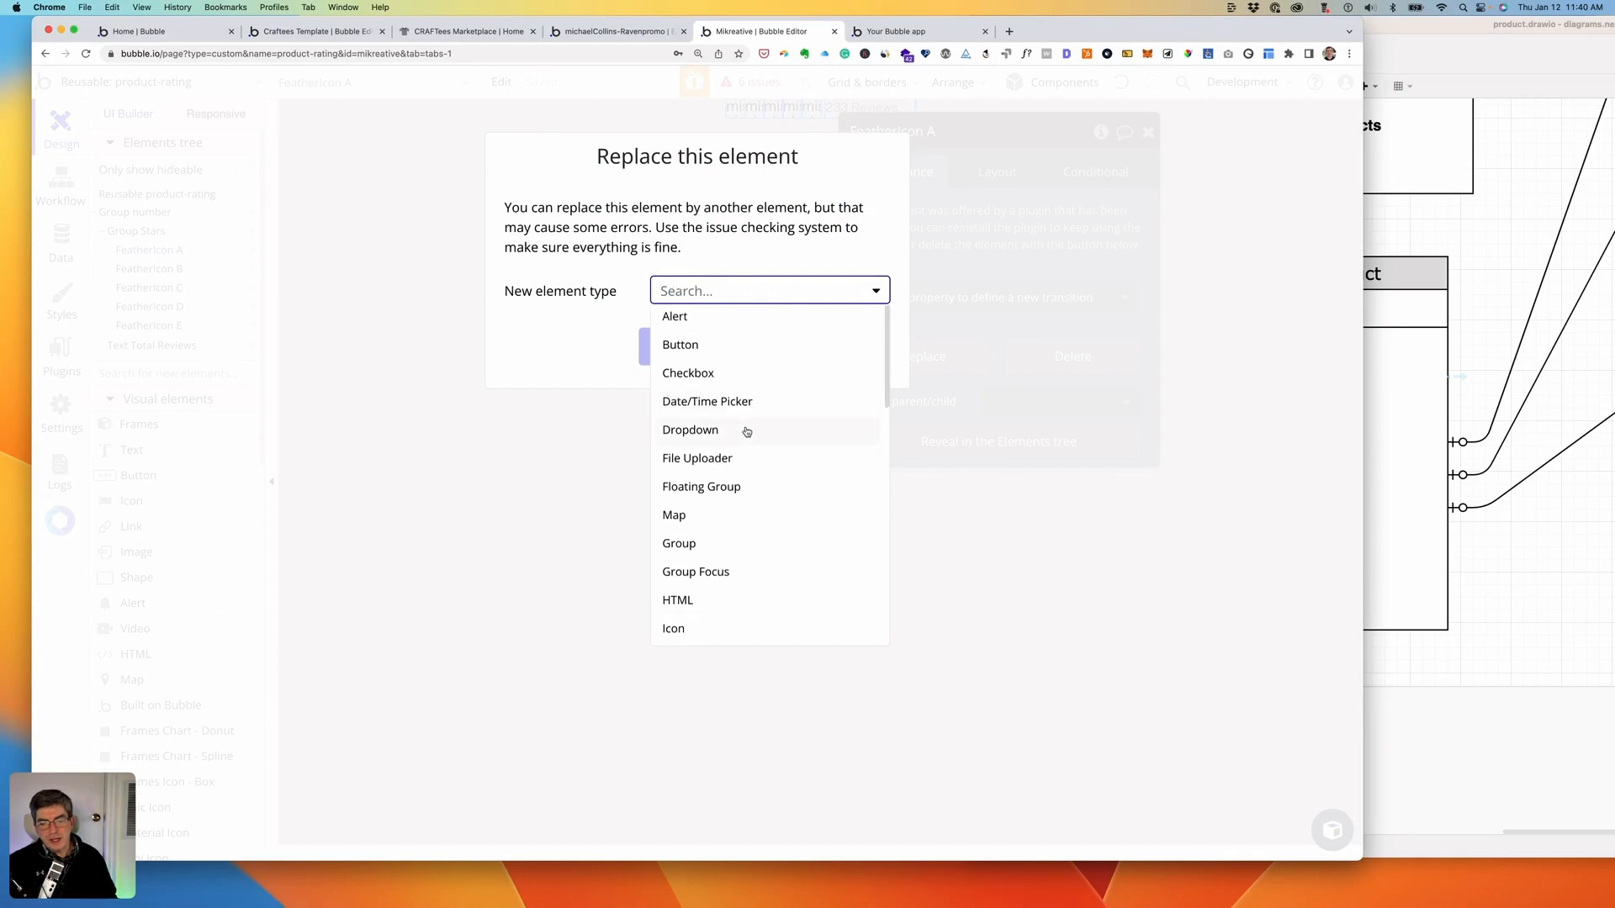
pyautogui.scroll(-5, 746, 432)
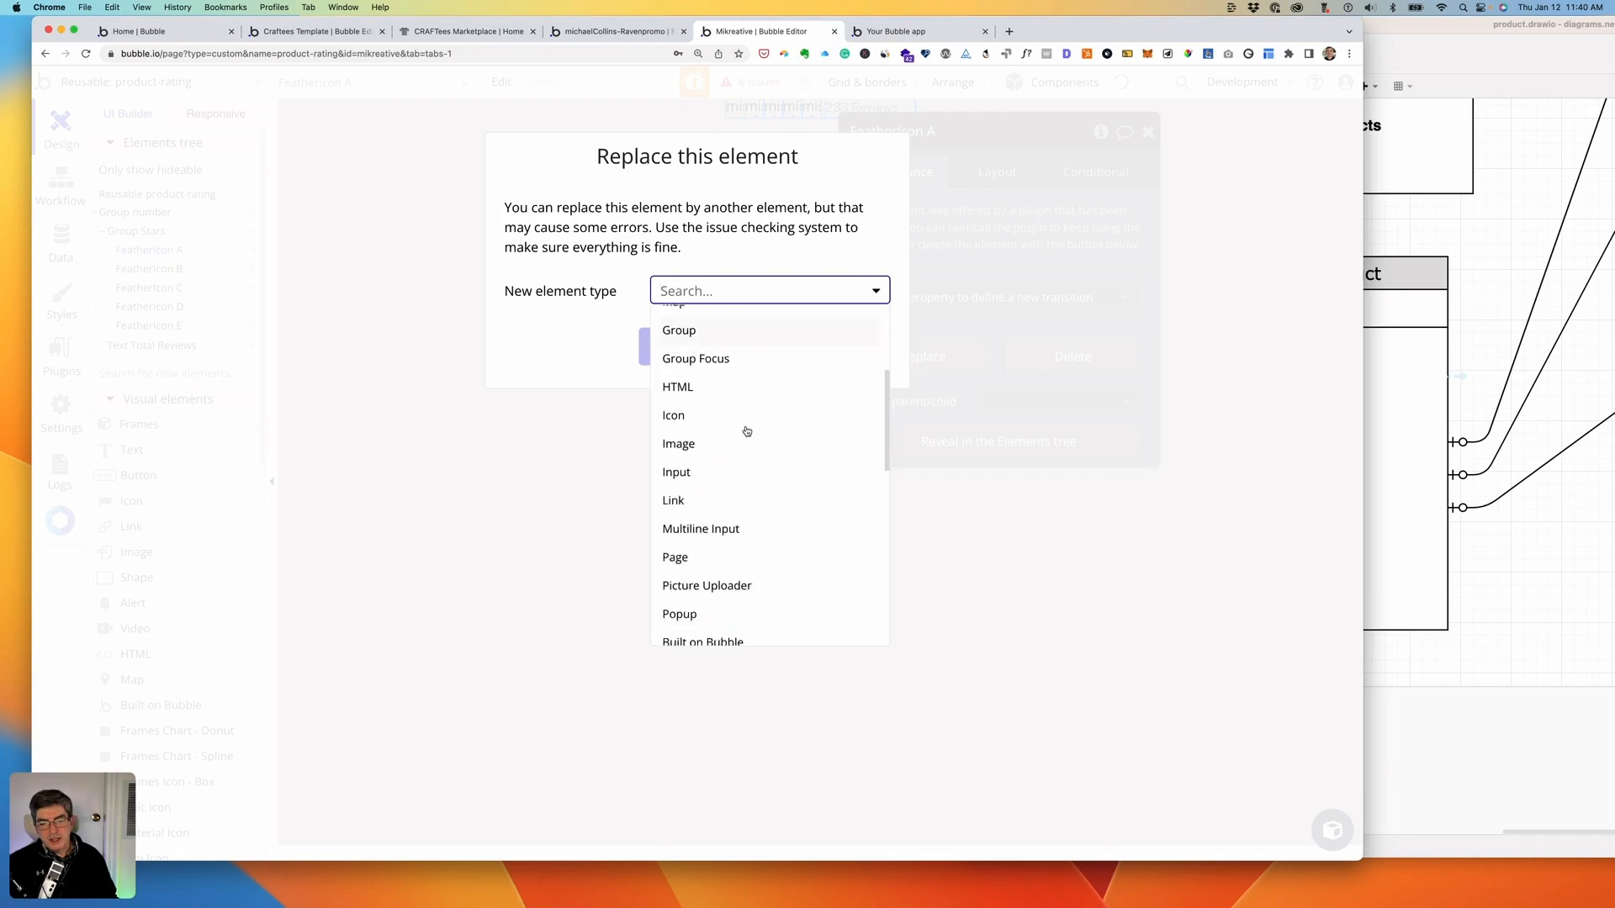
pyautogui.scroll(-10, 746, 432)
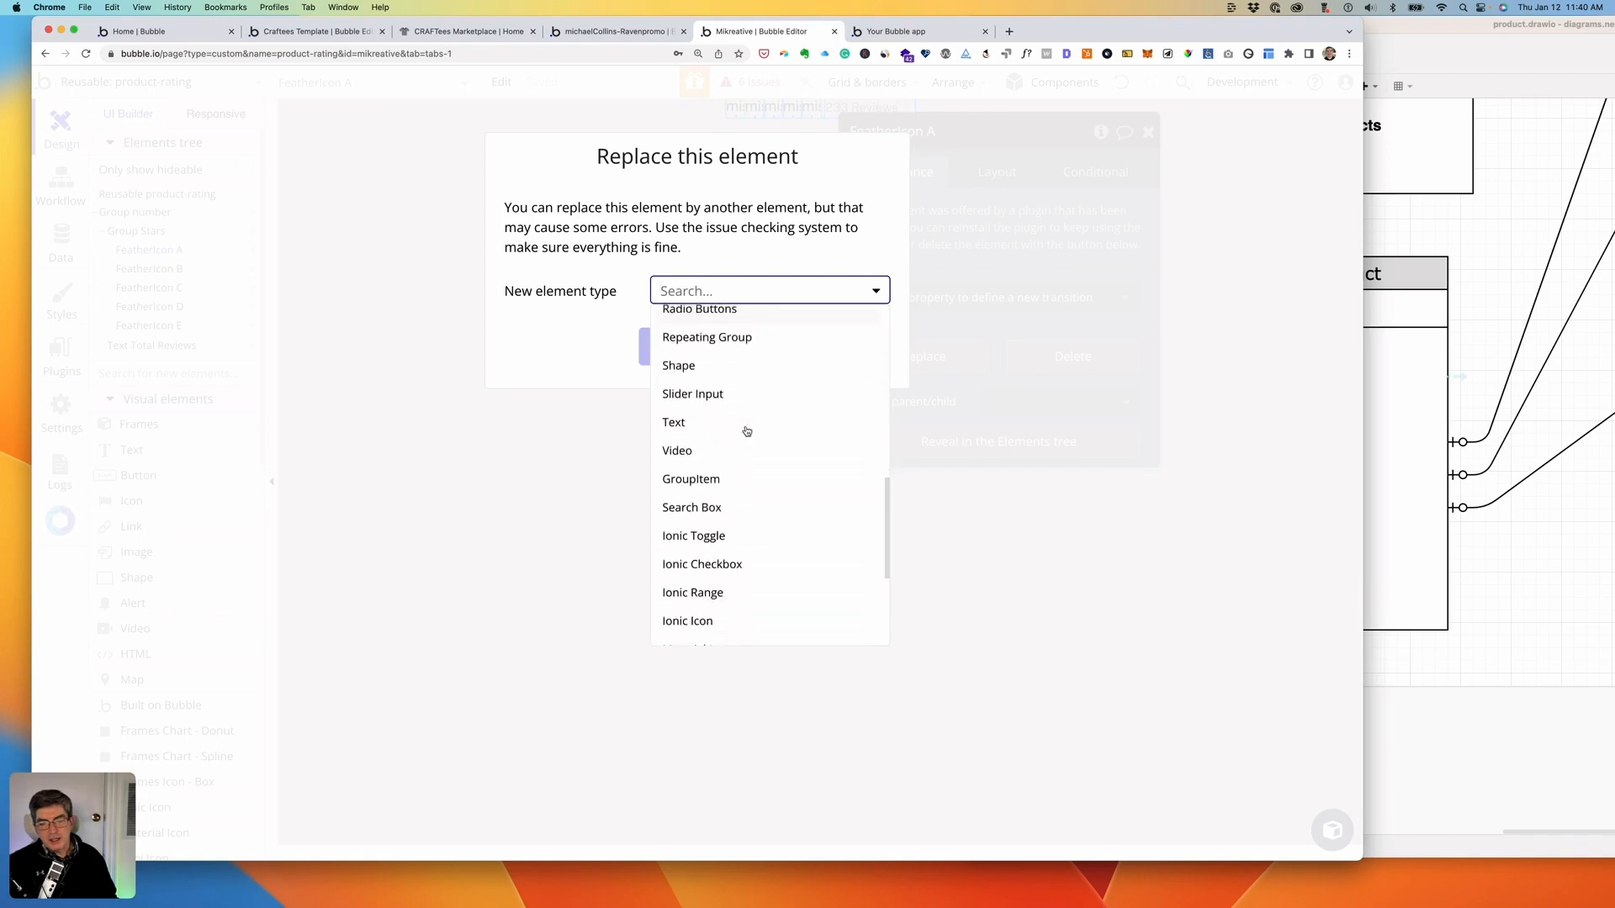
pyautogui.scroll(-5, 746, 431)
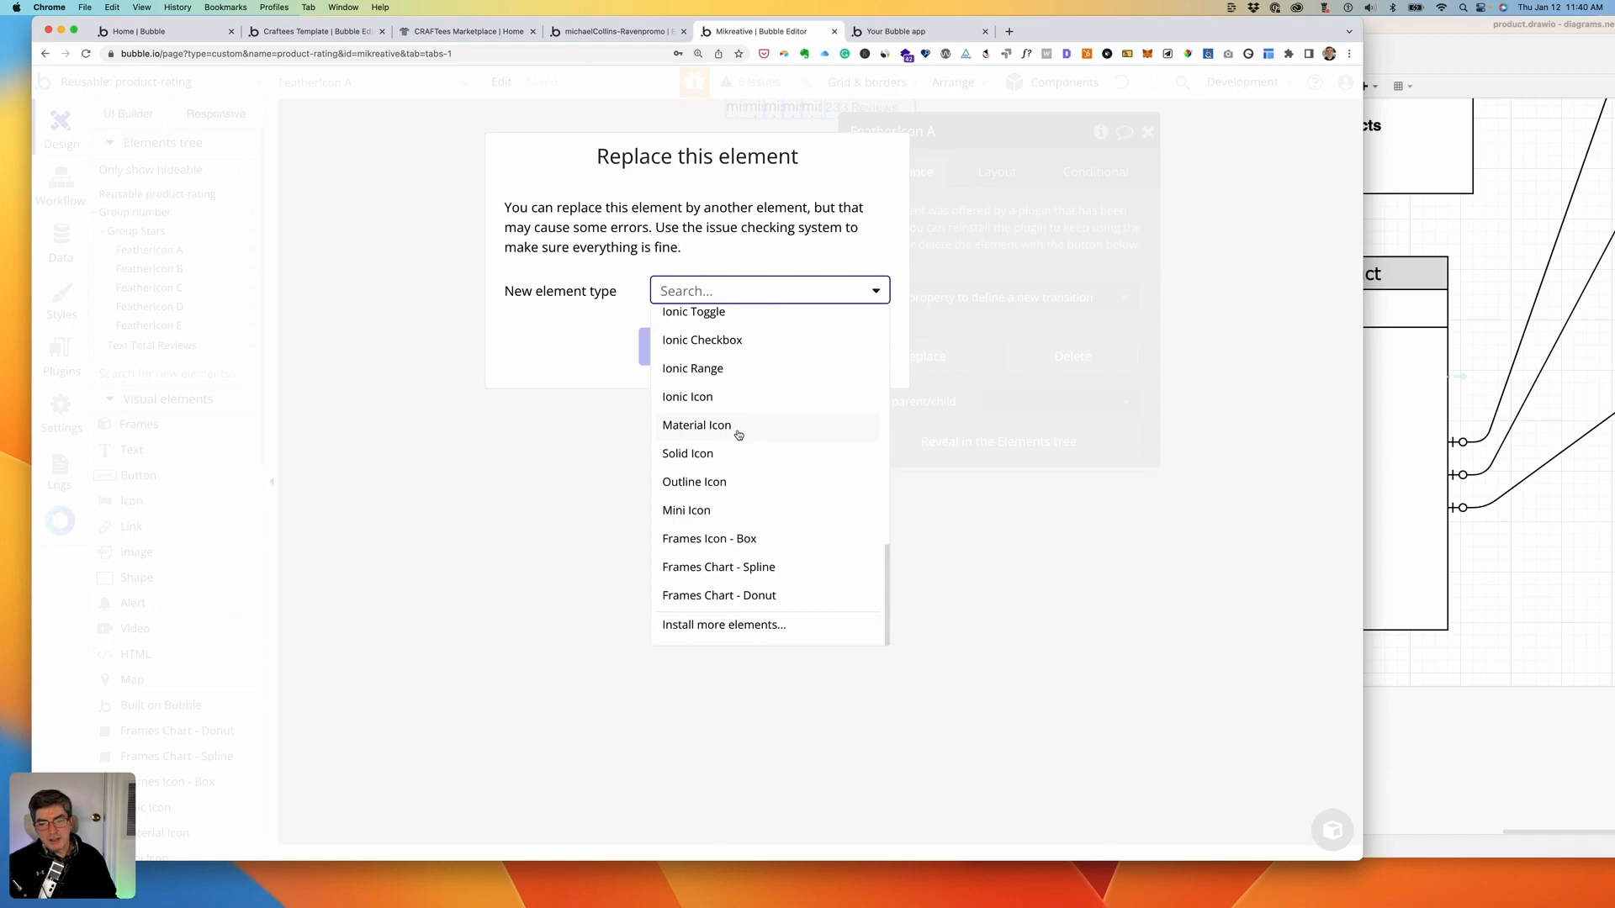
pyautogui.click(694, 483)
pyautogui.click(681, 355)
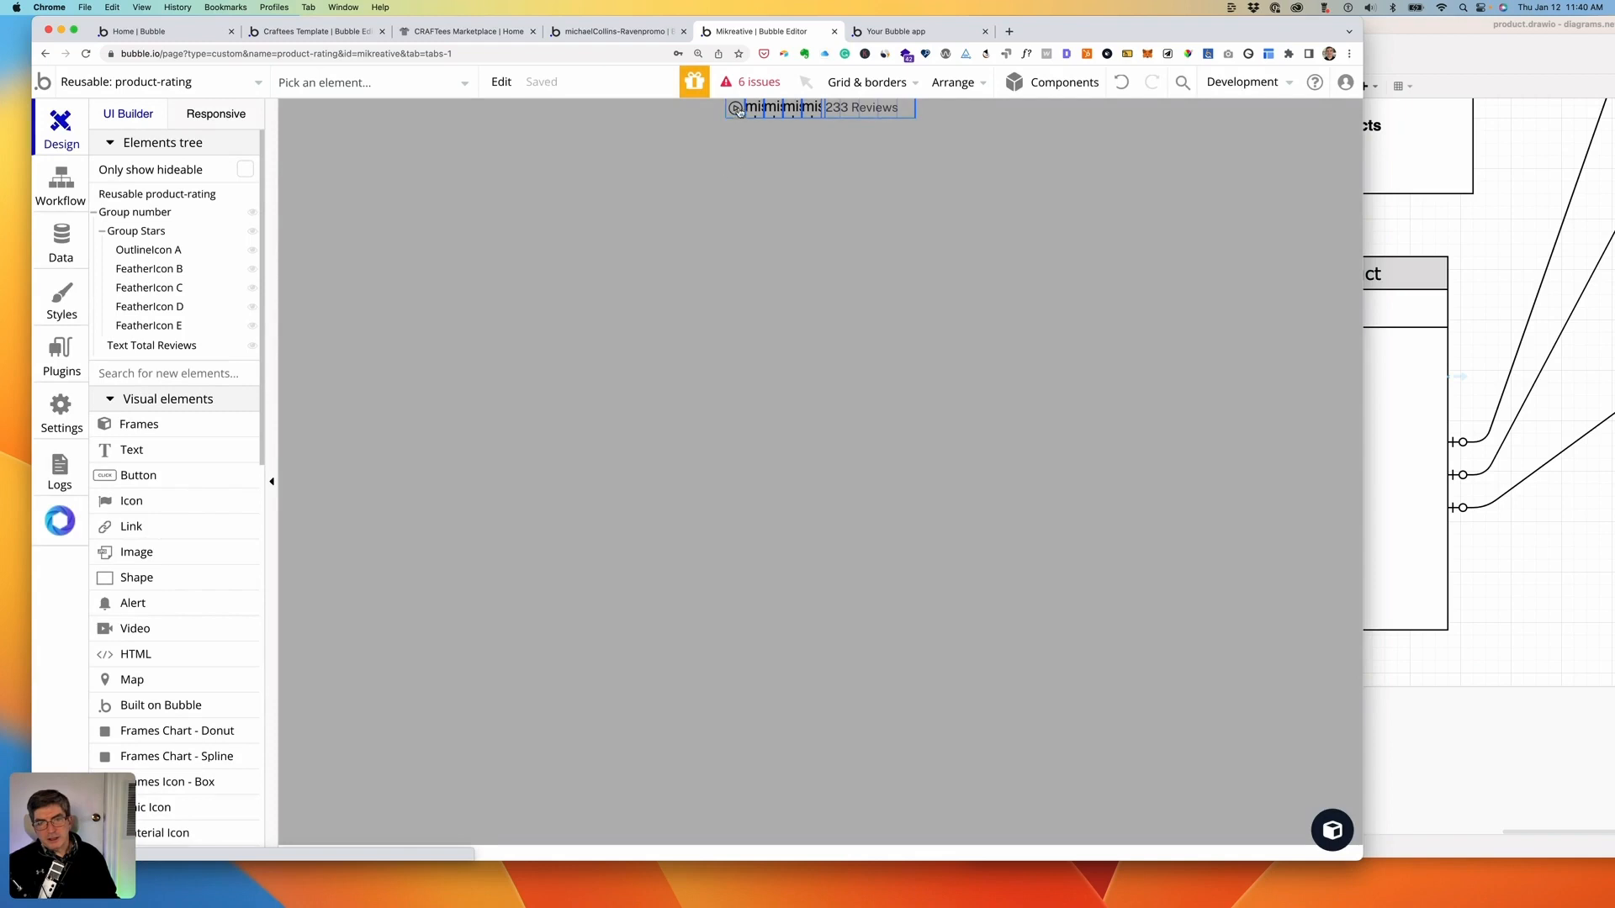
# - Set OutlineIcon A to the 'star' icon with the Primary contrast (#FFFFFF) colour
pyautogui.doubleClick(736, 109)
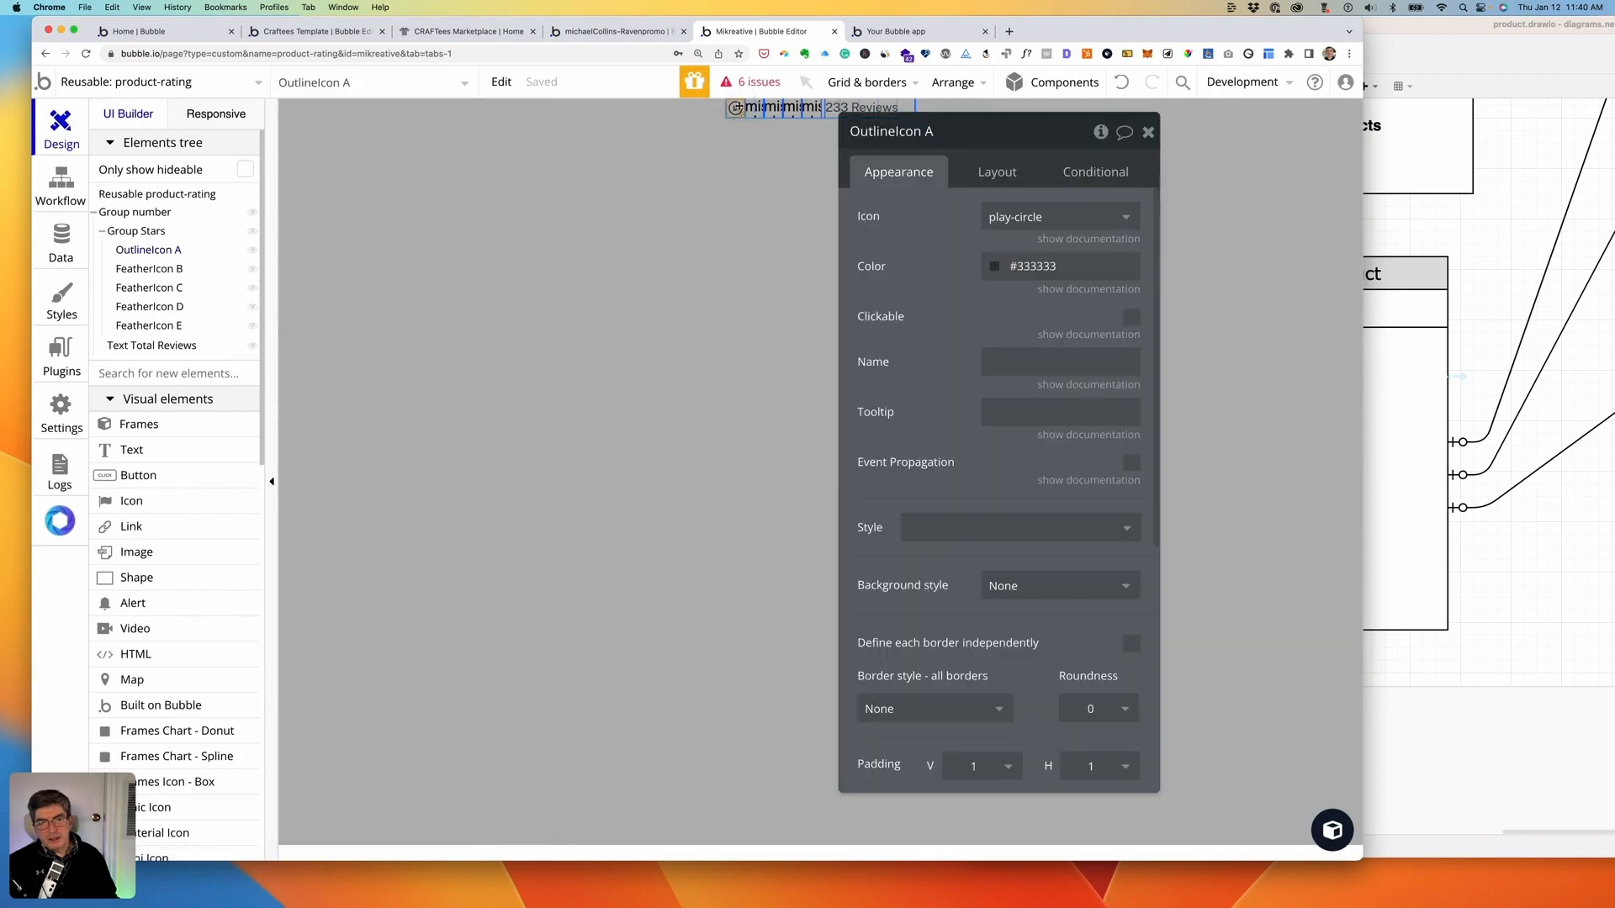
pyautogui.click(1031, 217)
pyautogui.write('star')
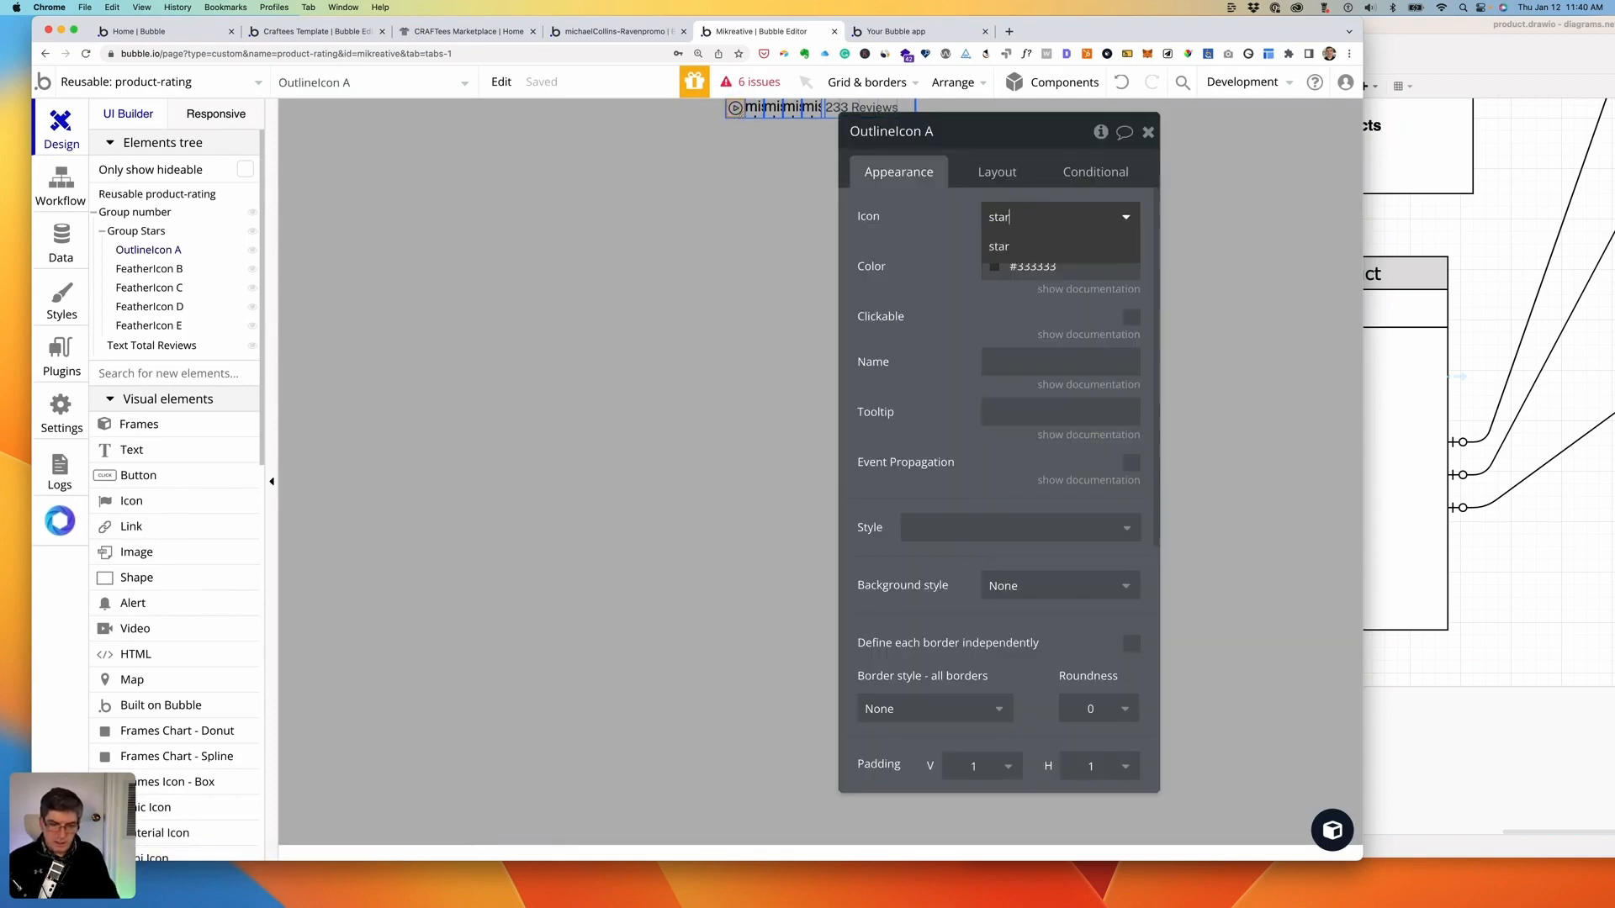
pyautogui.click(1008, 244)
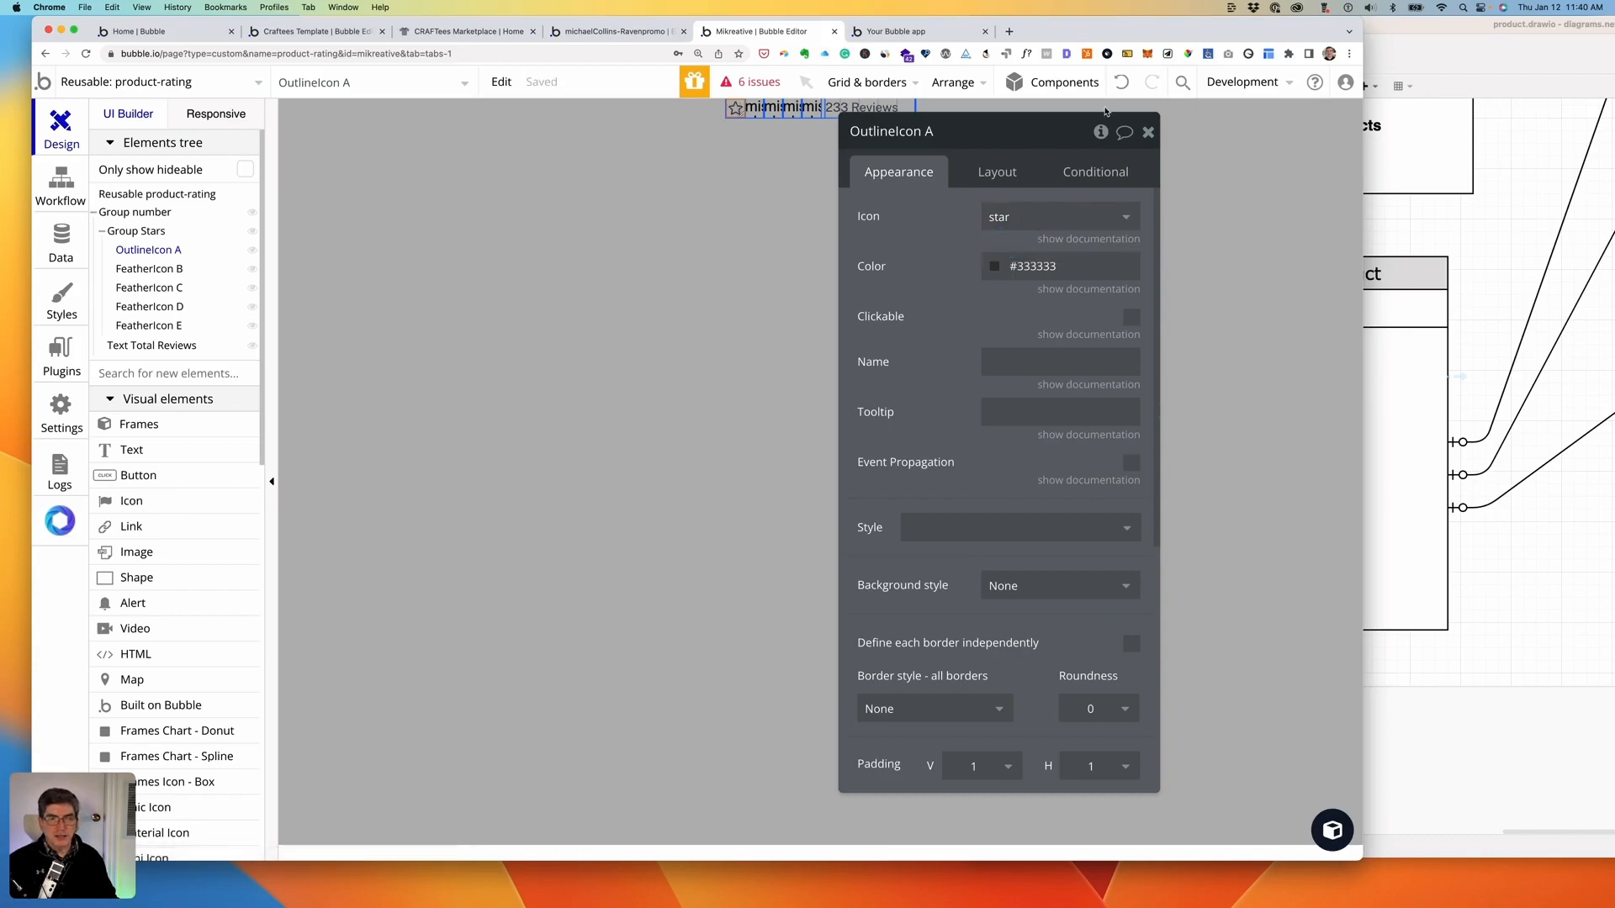
pyautogui.click(995, 269)
pyautogui.click(1022, 519)
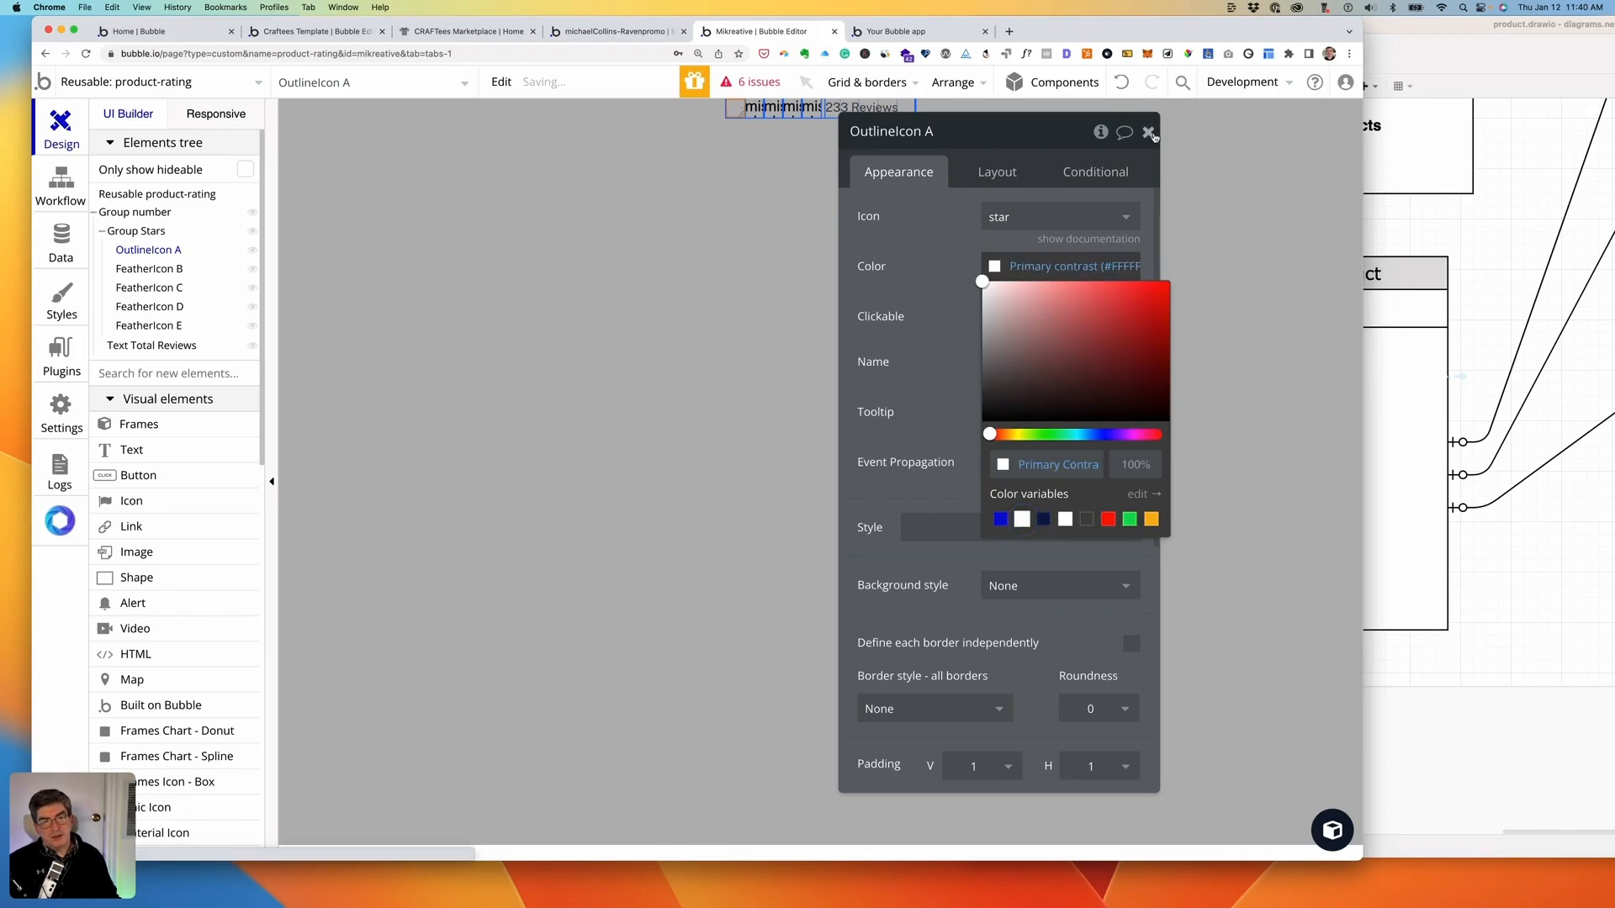
pyautogui.click(1149, 133)
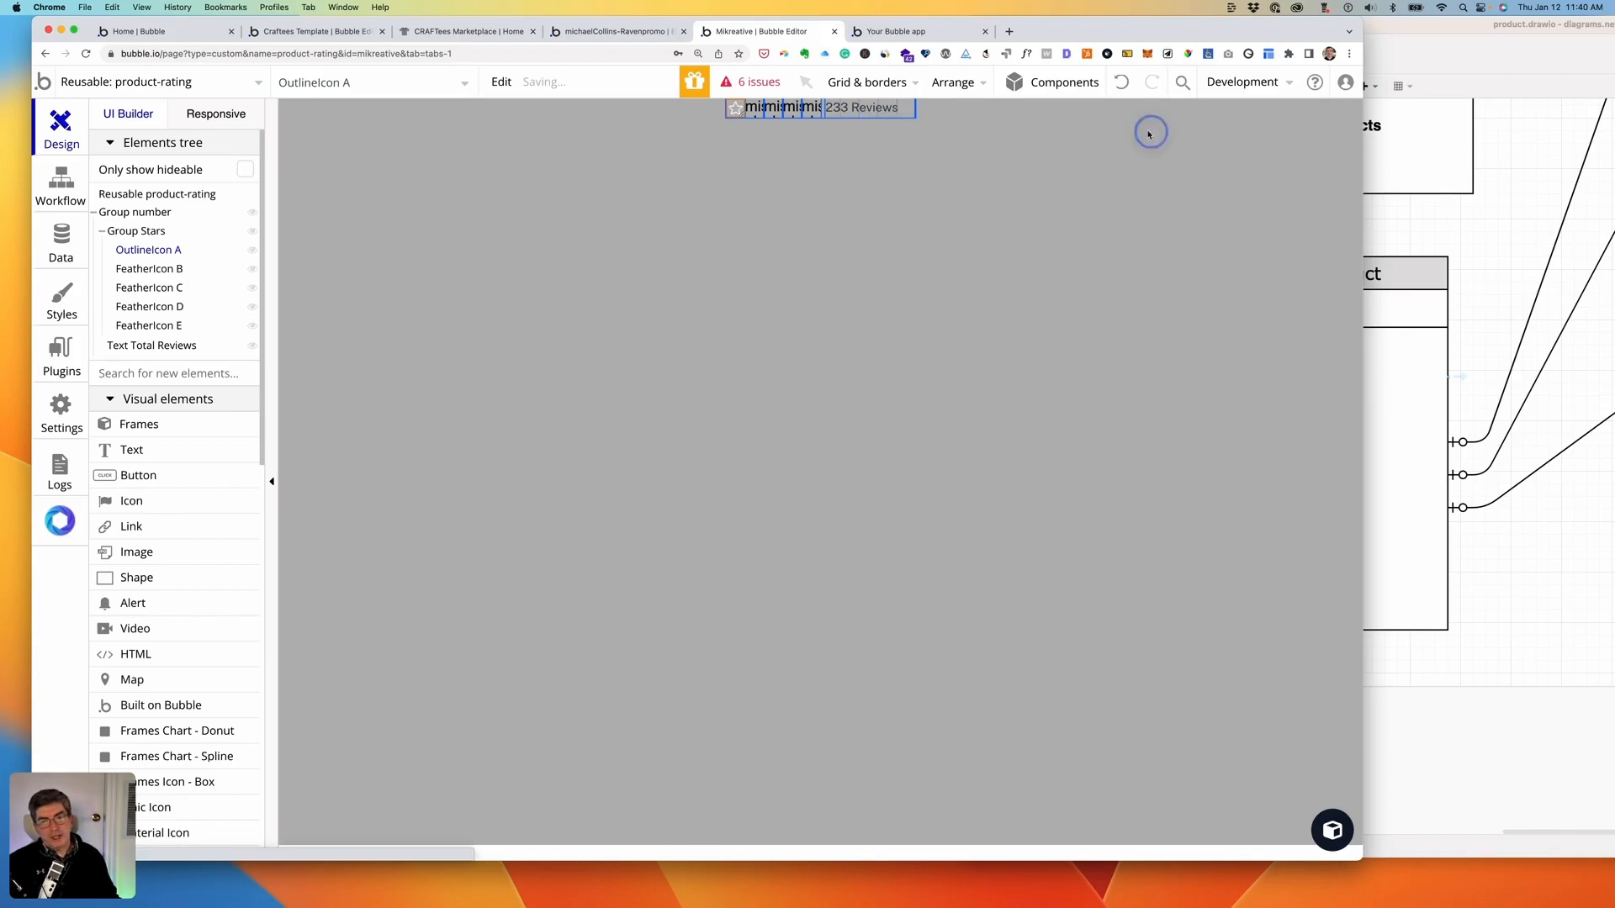
# - Copy OutlineIcon A and paste four copies into Group Stars
pyautogui.click(752, 111)
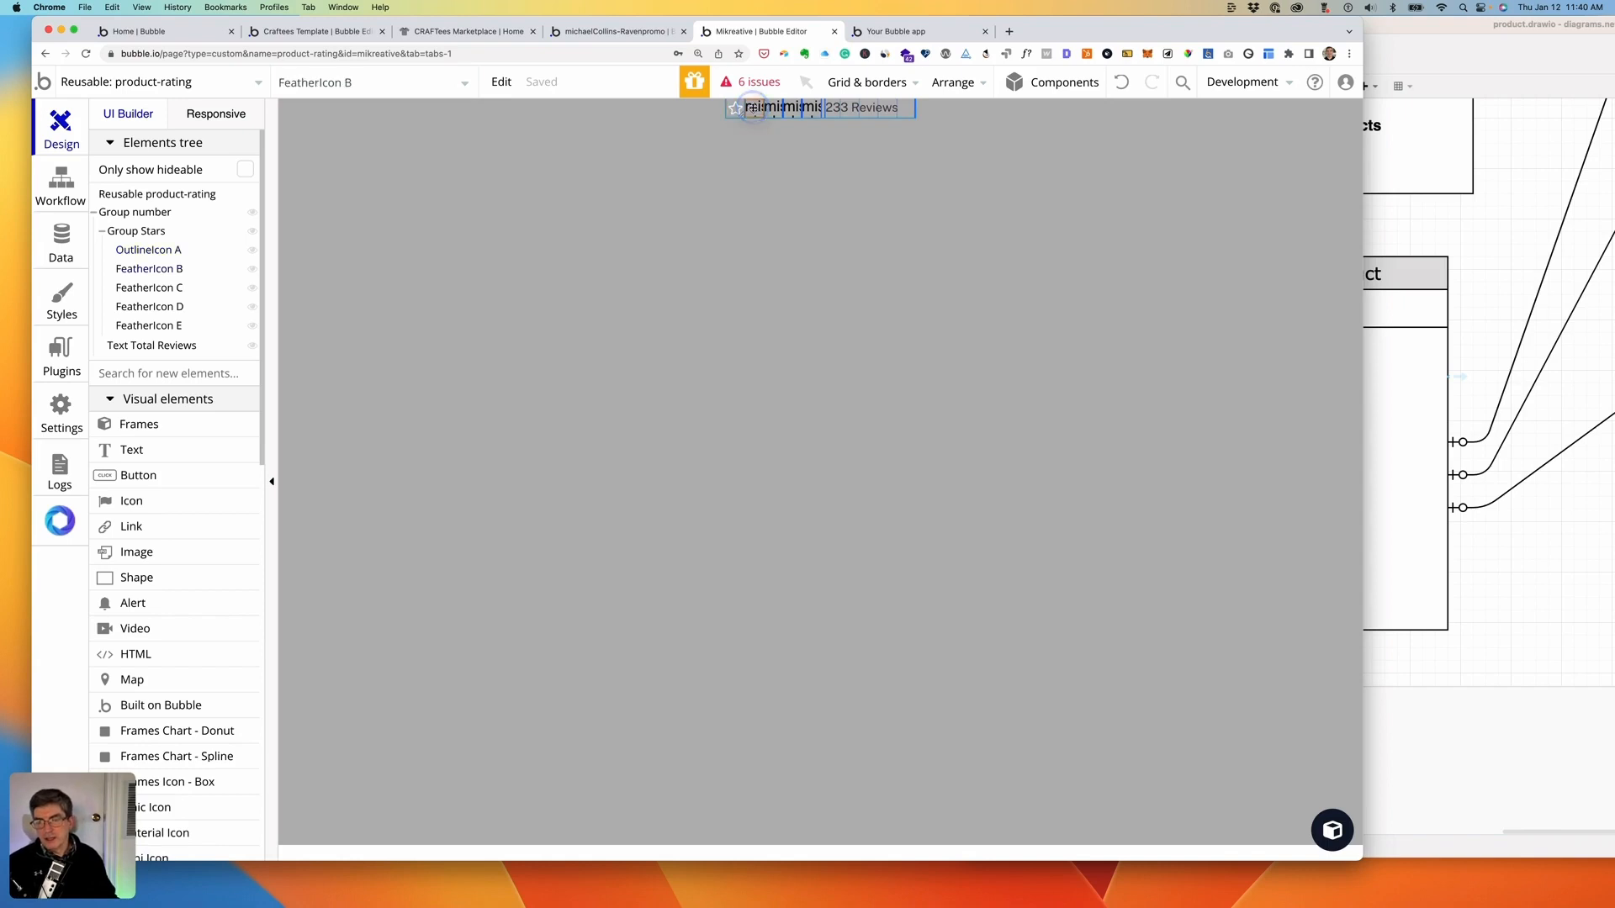
pyautogui.click(135, 250)
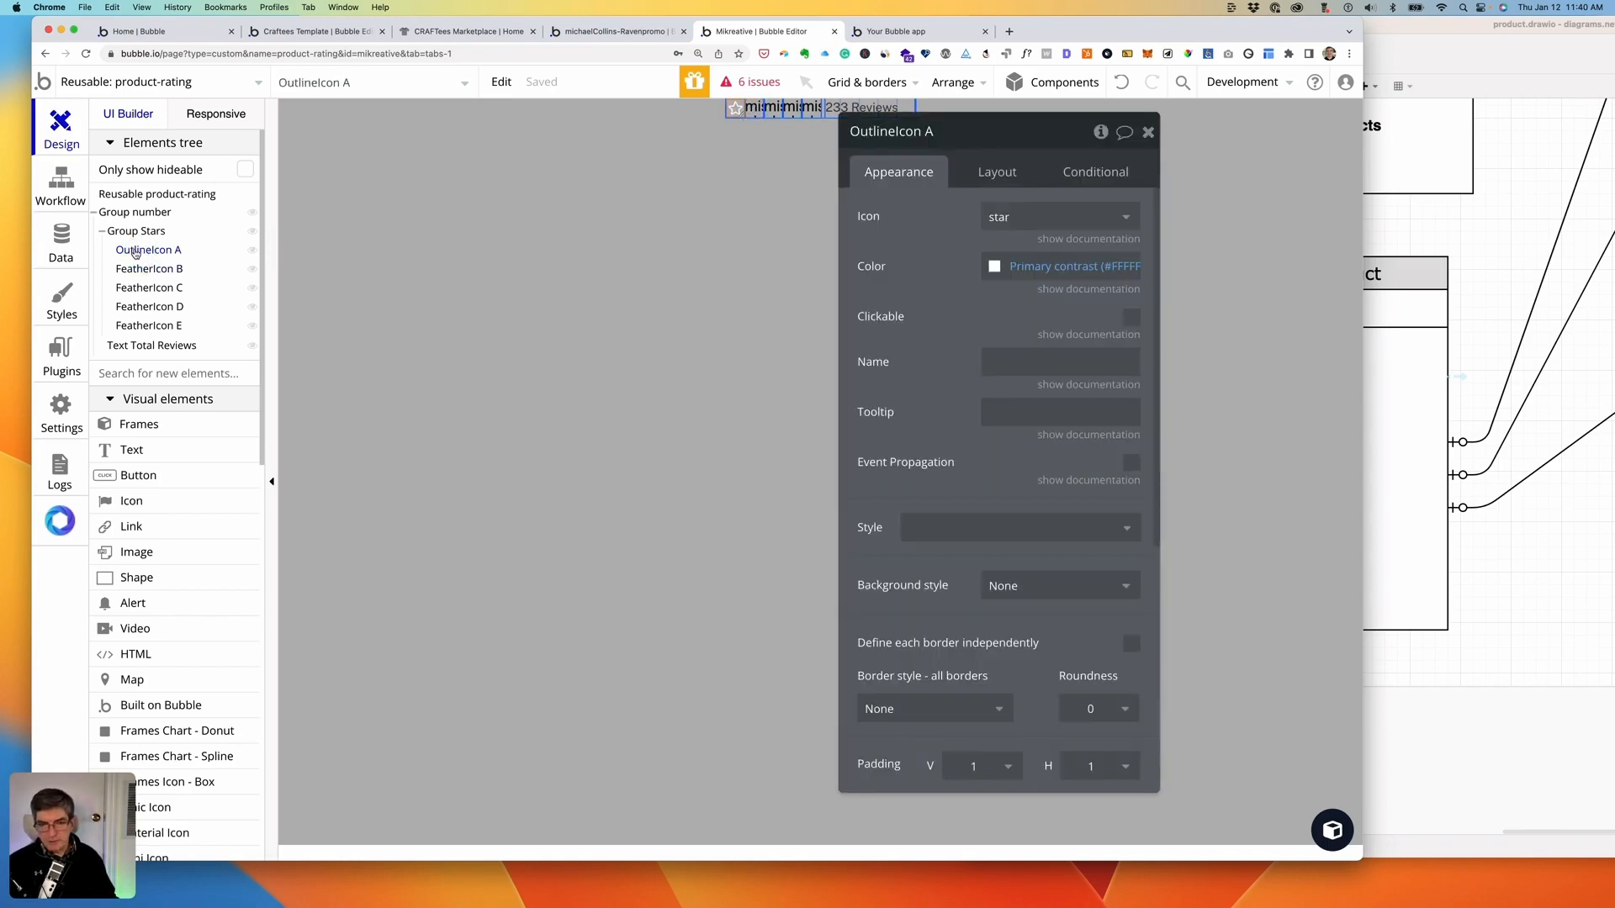
pyautogui.rightClick(136, 253)
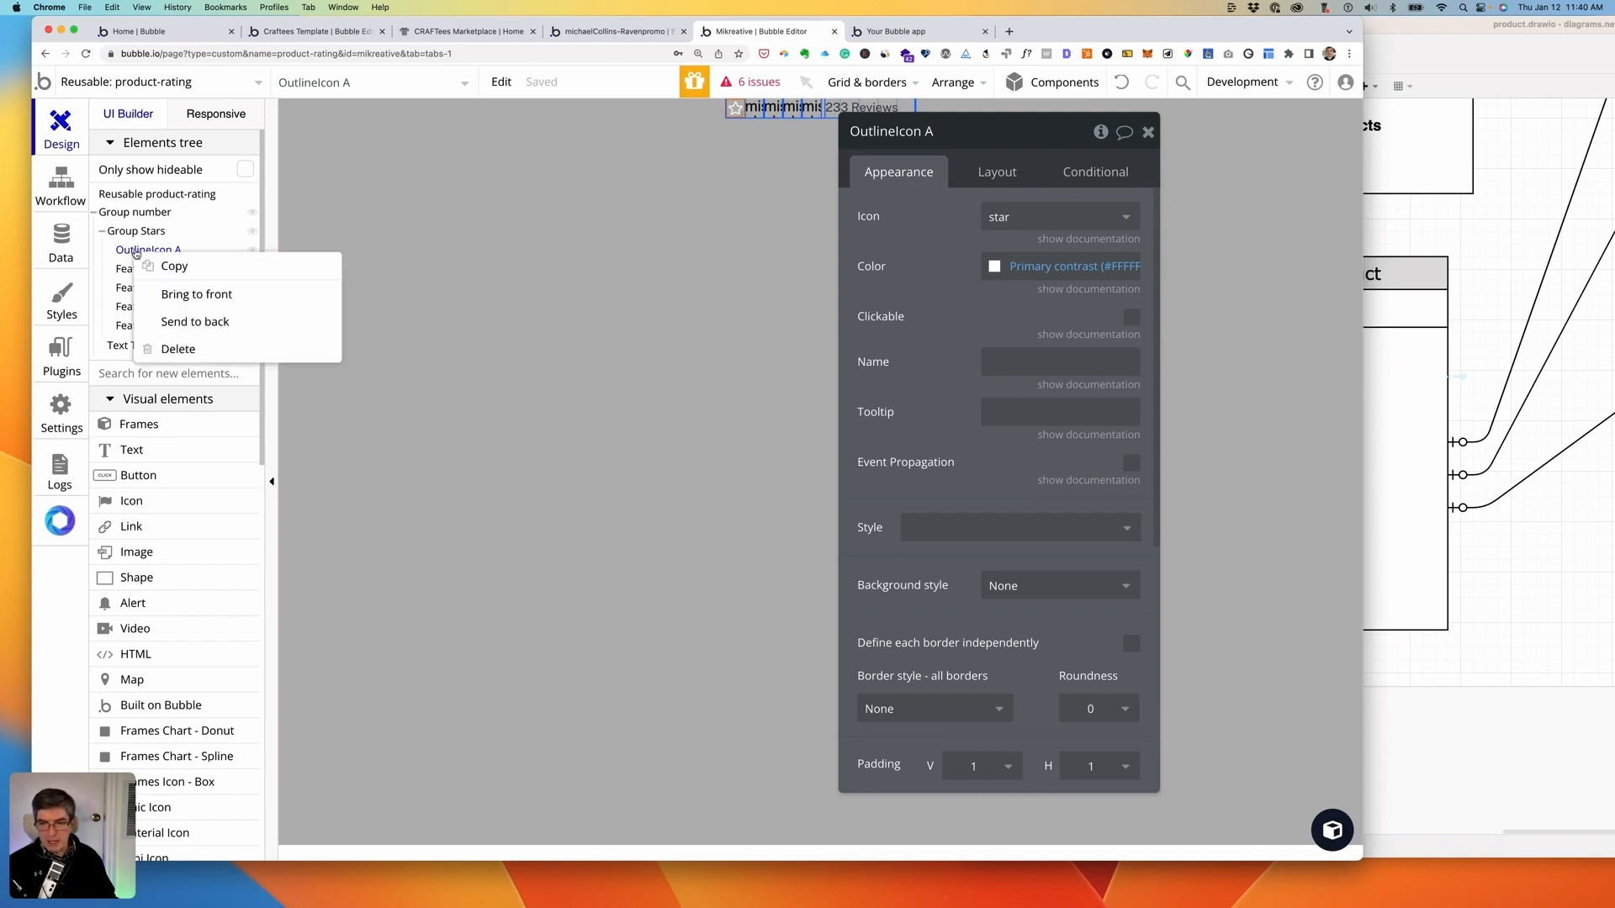
pyautogui.click(166, 266)
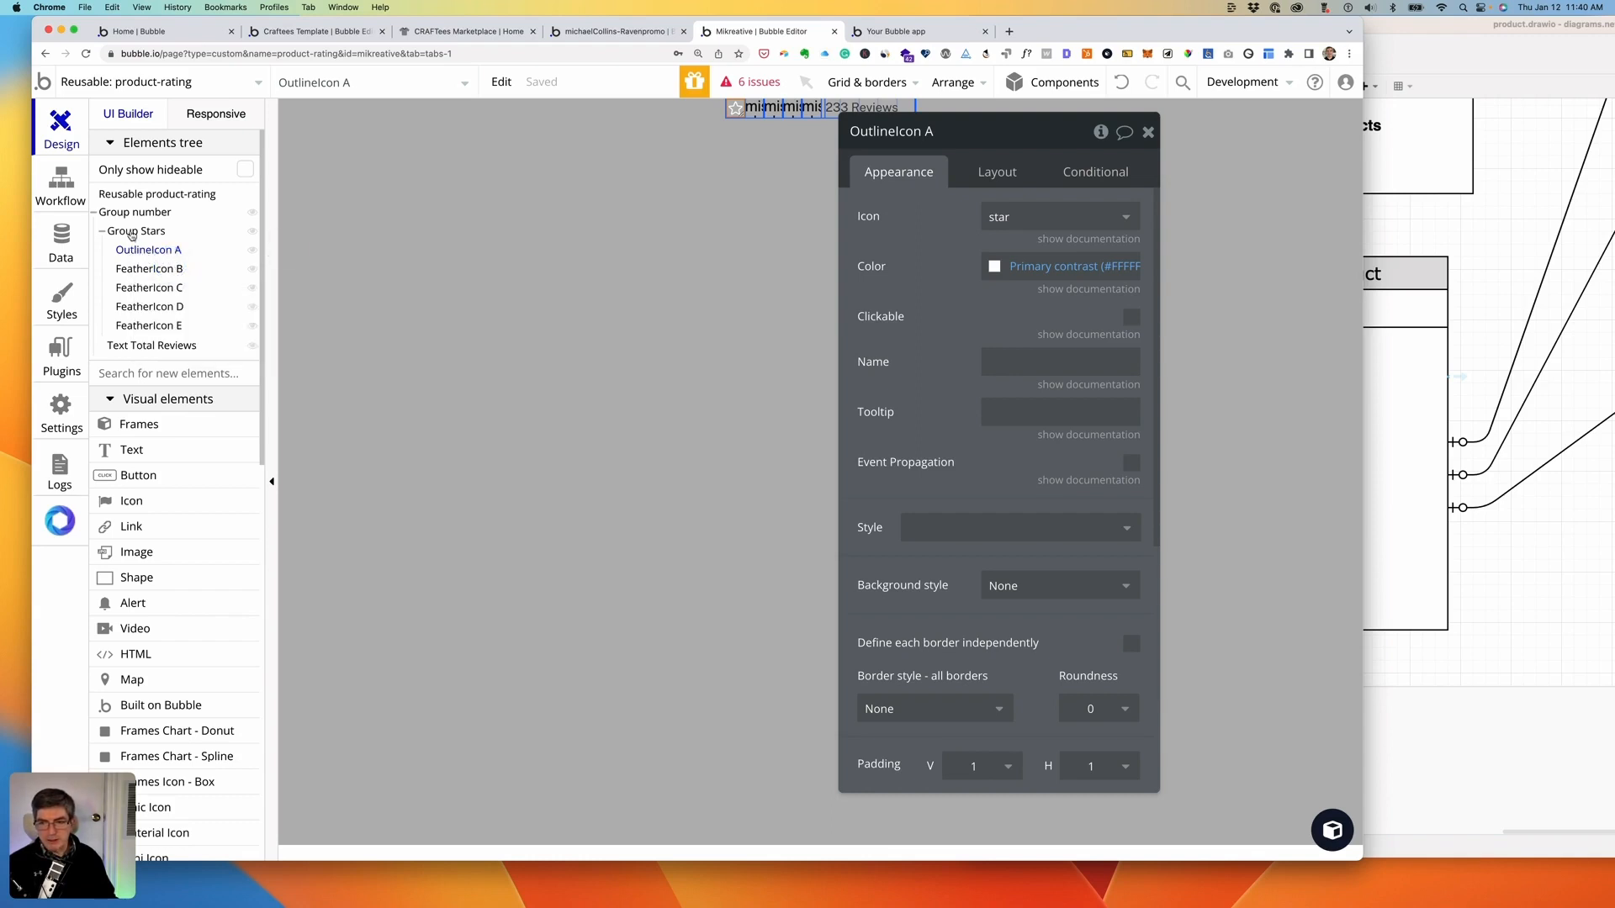
pyautogui.rightClick(135, 251)
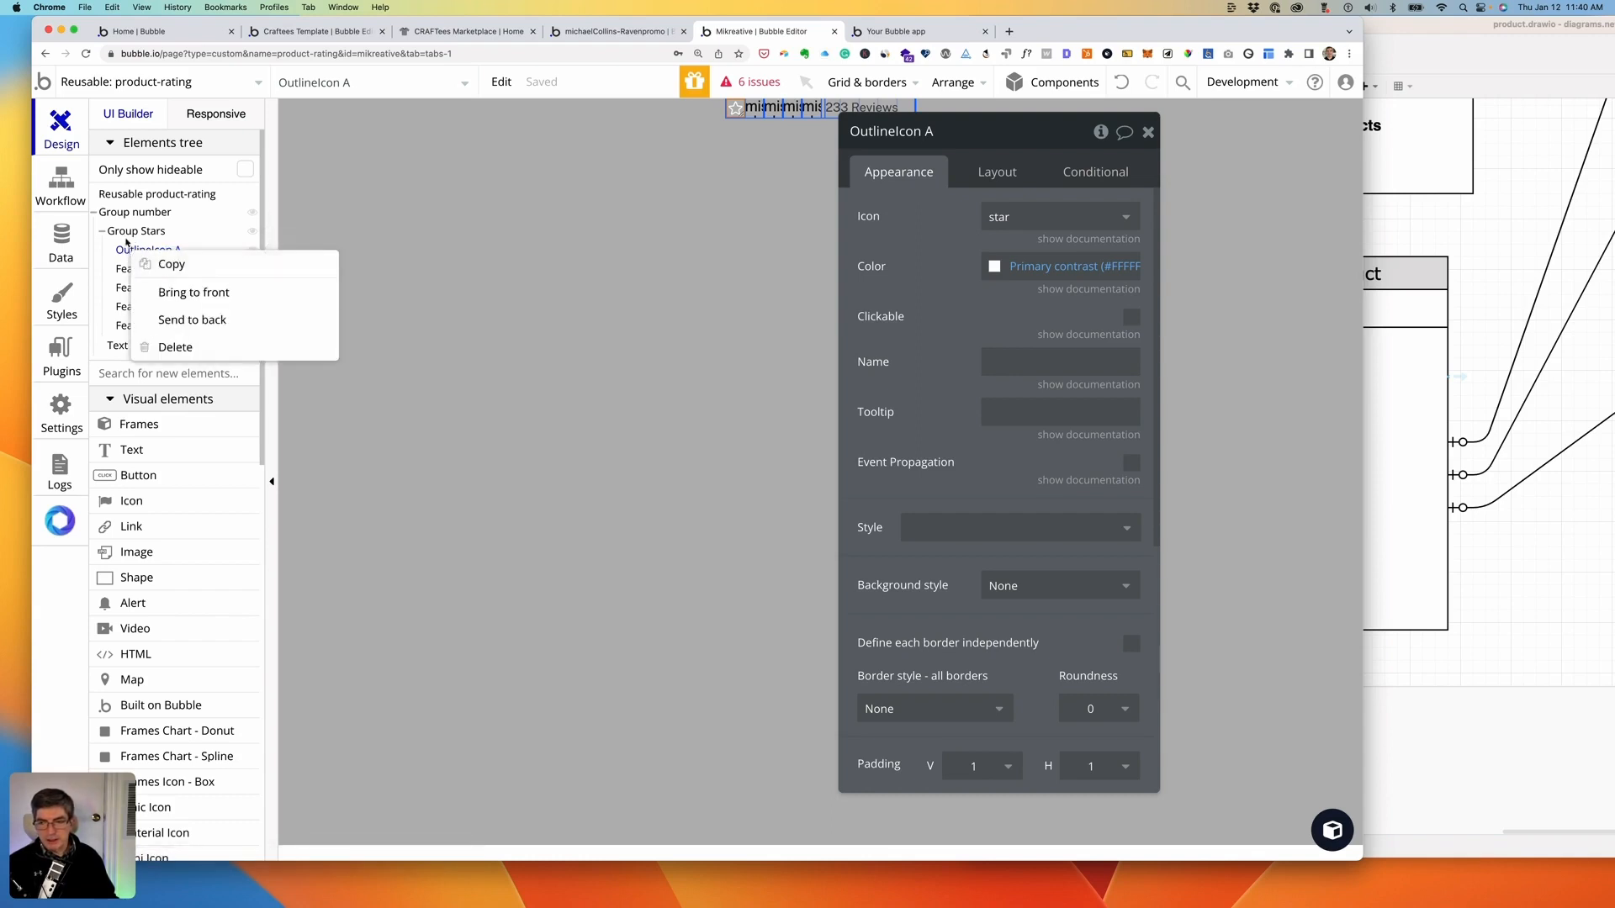
pyautogui.rightClick(133, 234)
pyautogui.click(168, 270)
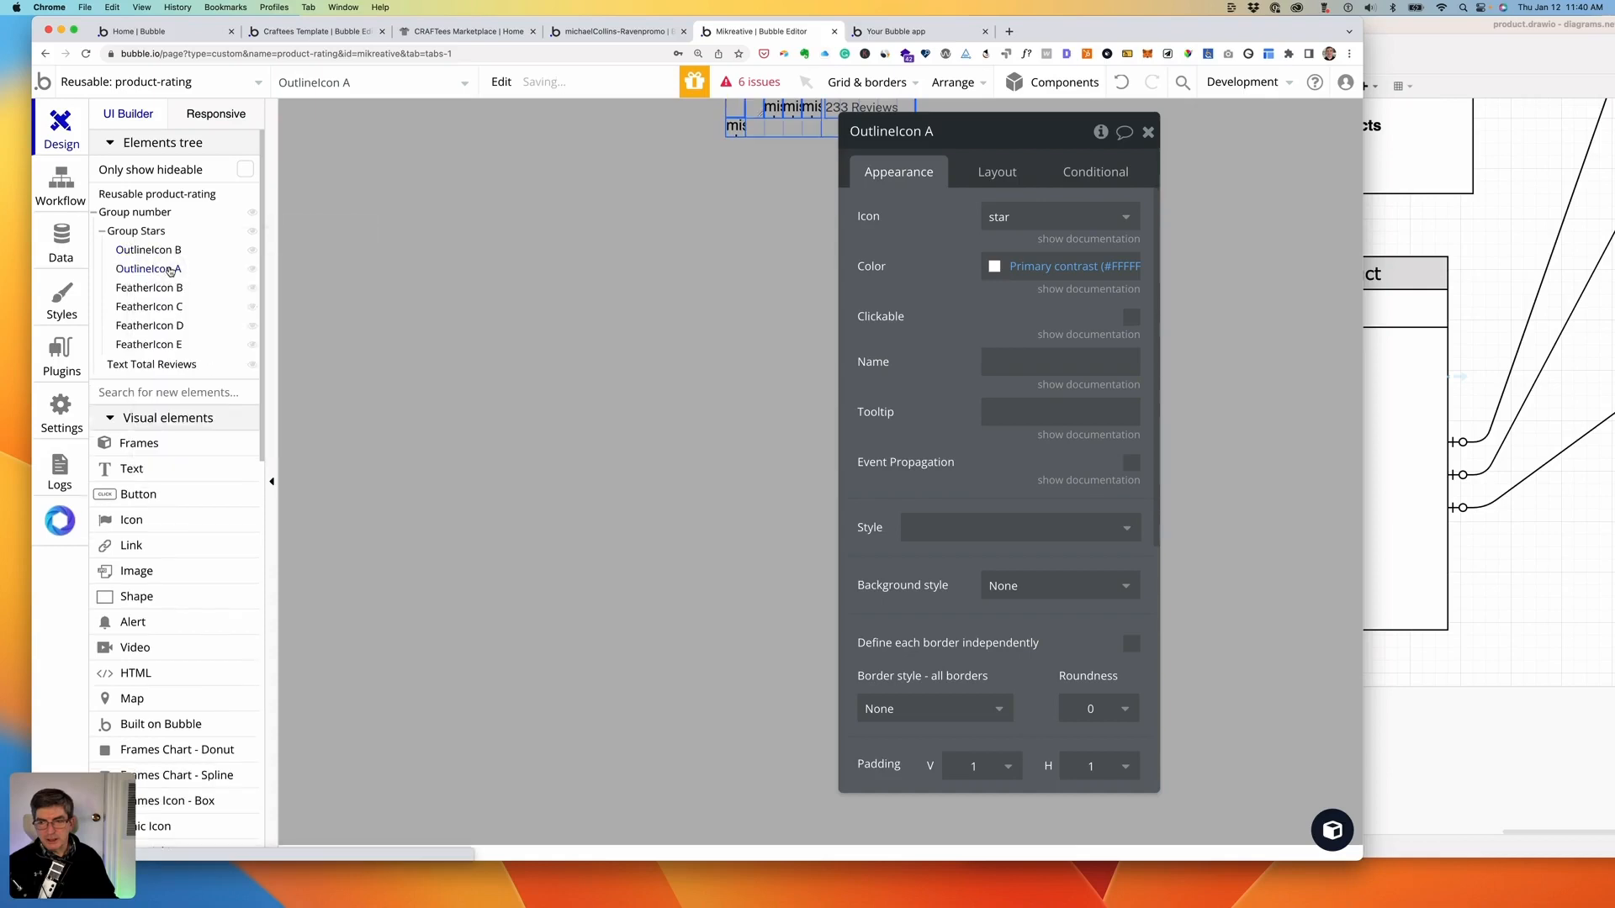
pyautogui.rightClick(137, 235)
pyautogui.click(176, 276)
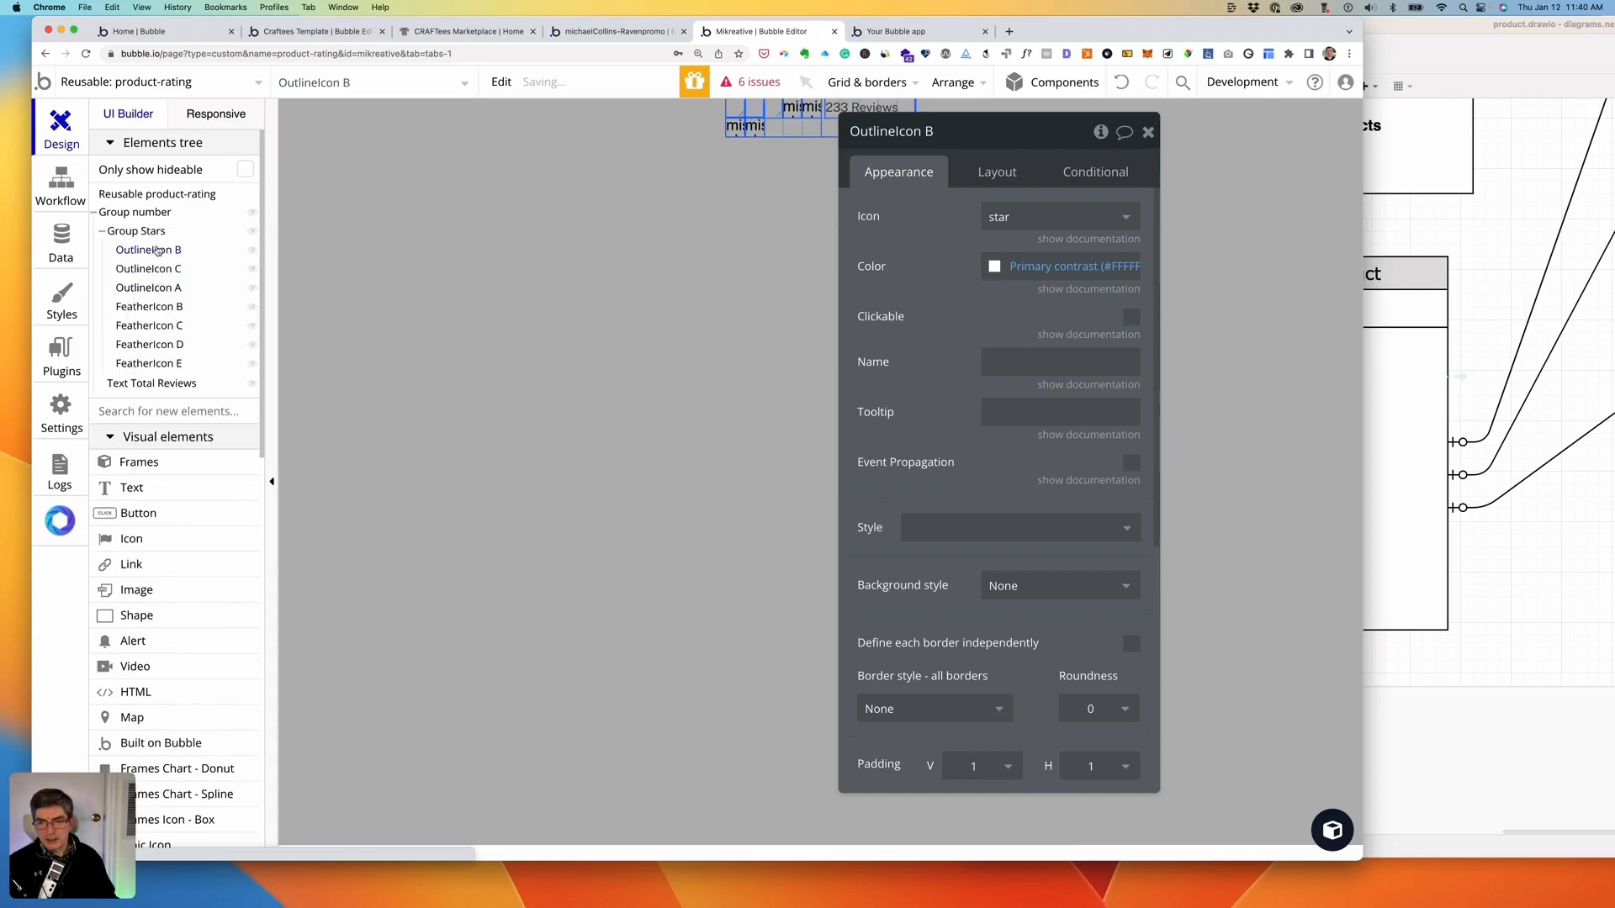
pyautogui.rightClick(140, 235)
pyautogui.click(175, 276)
pyautogui.rightClick(138, 234)
pyautogui.click(173, 277)
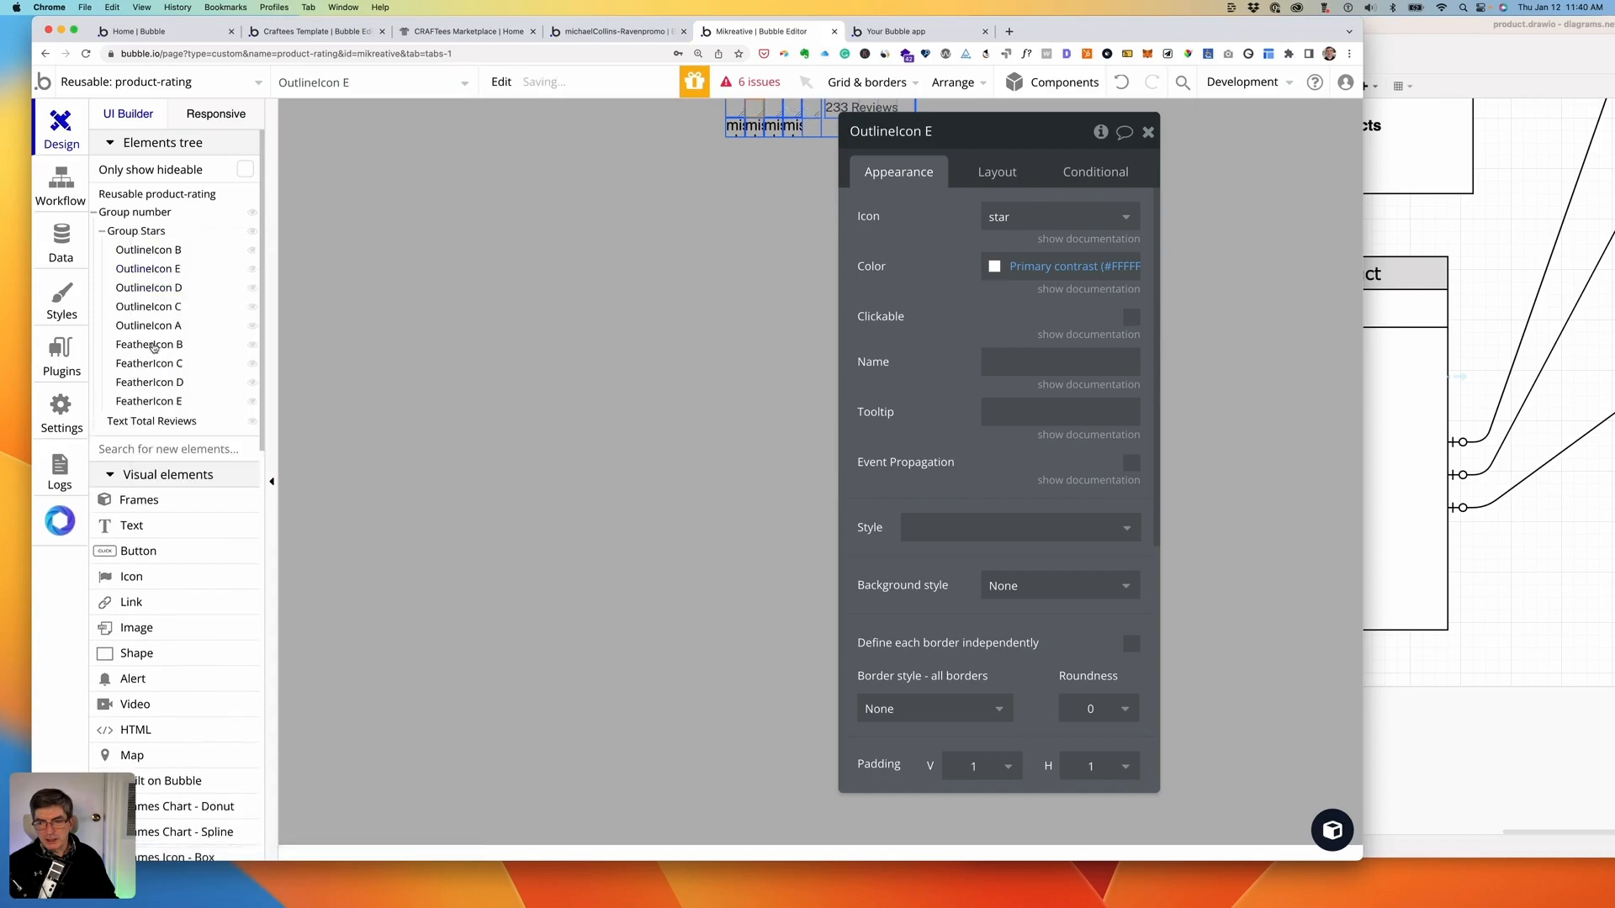
# - Delete the leftover FeatherIcon B, C, D and E elements from Group Stars
pyautogui.click(150, 345)
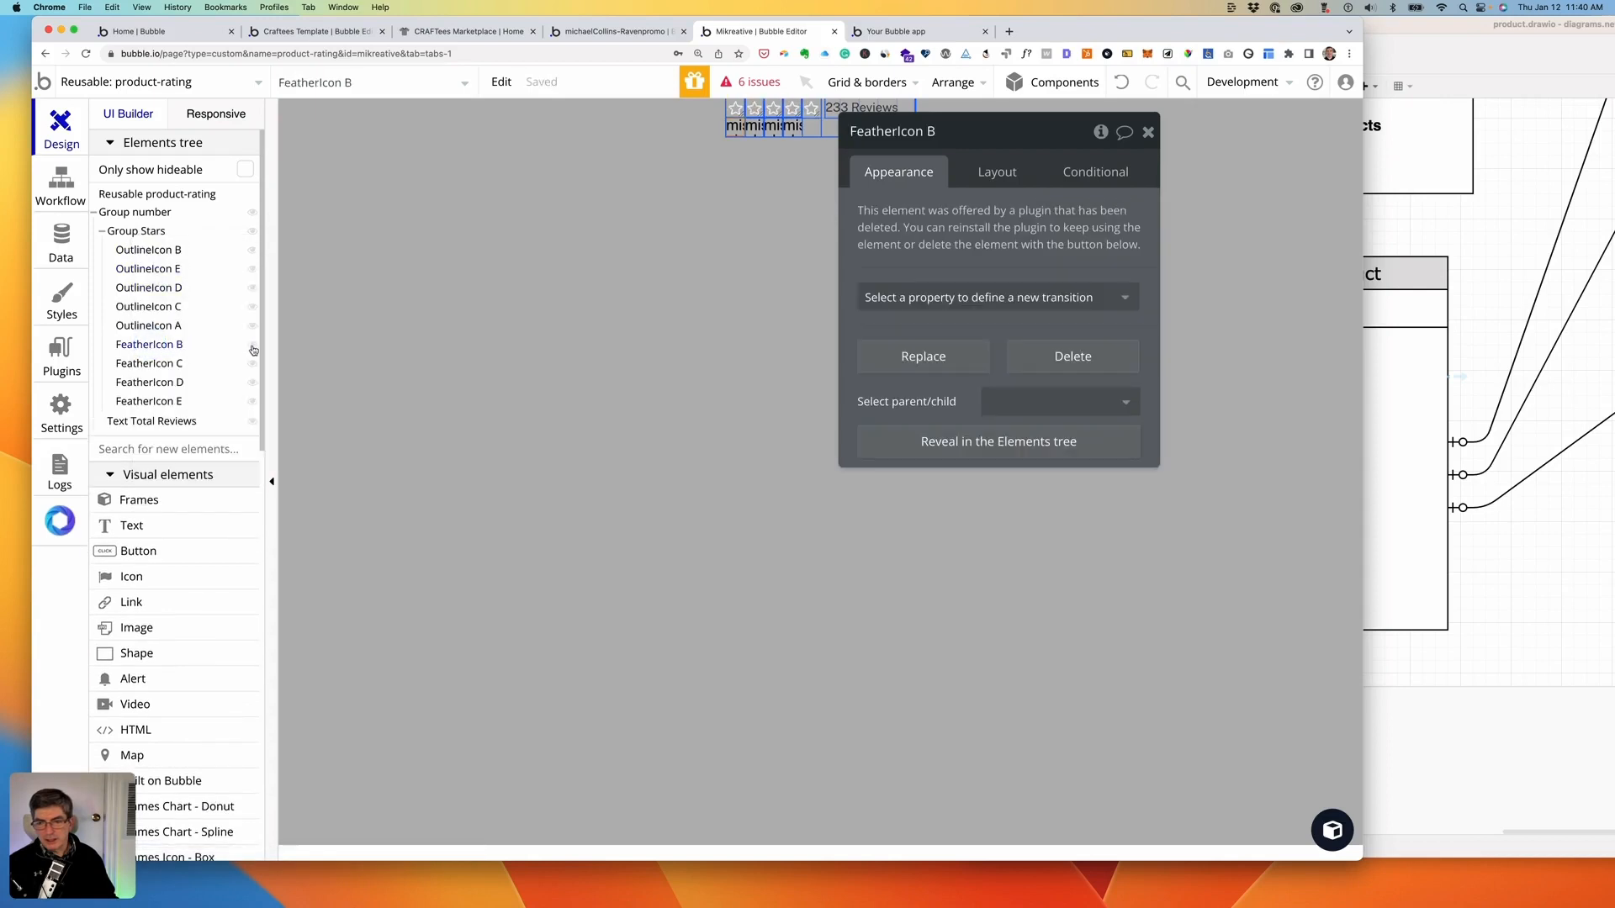
pyautogui.rightClick(140, 348)
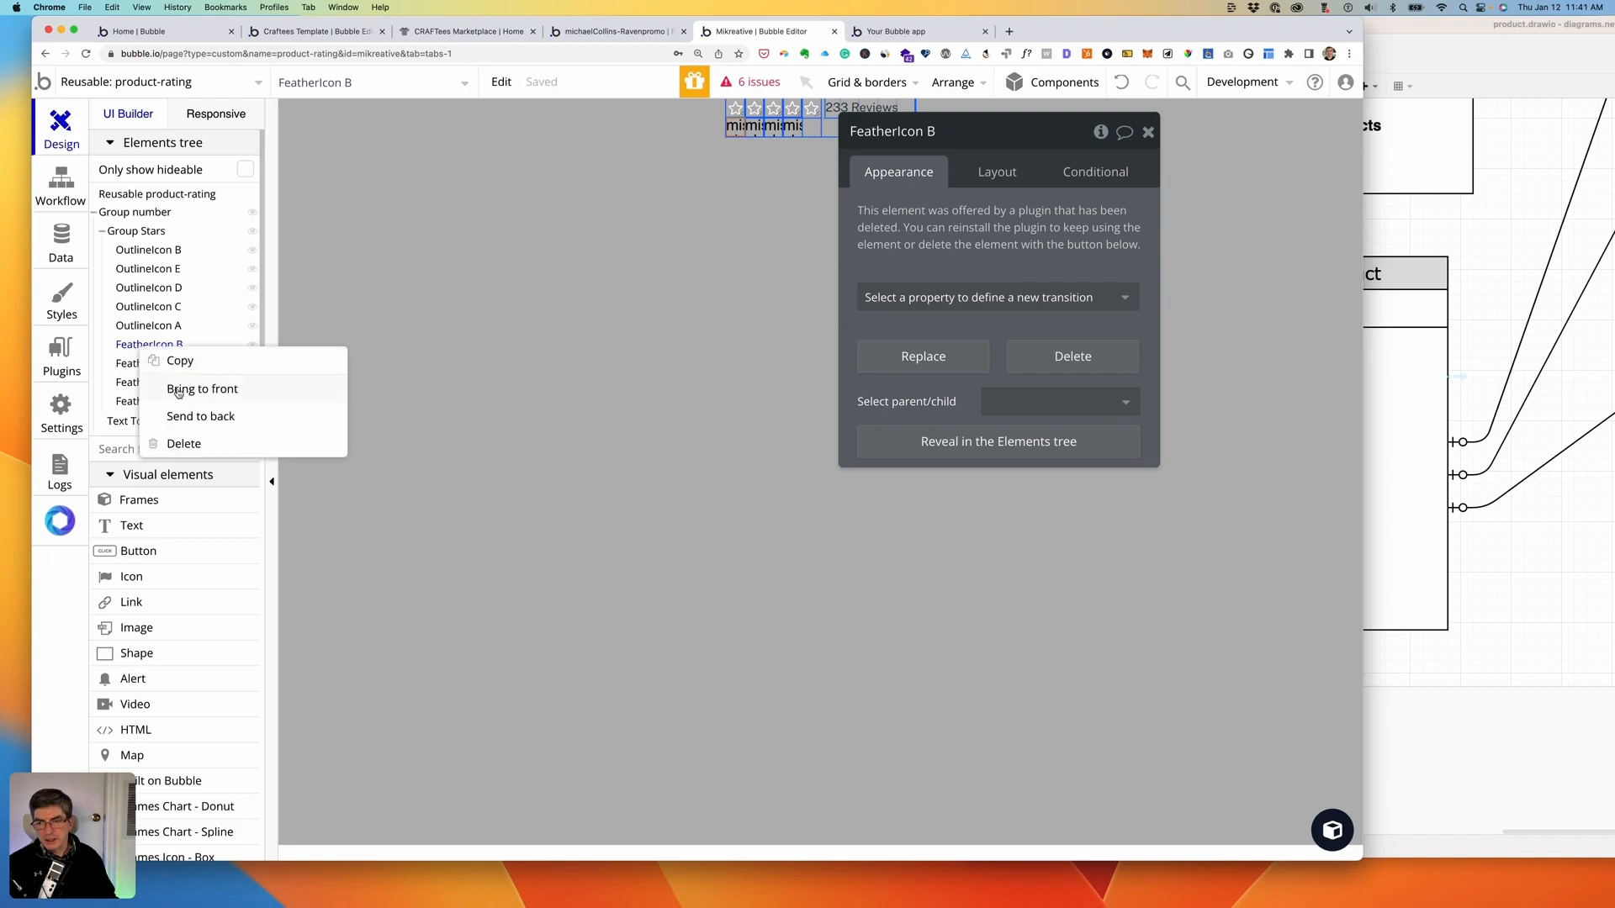
pyautogui.click(192, 442)
pyautogui.rightClick(150, 348)
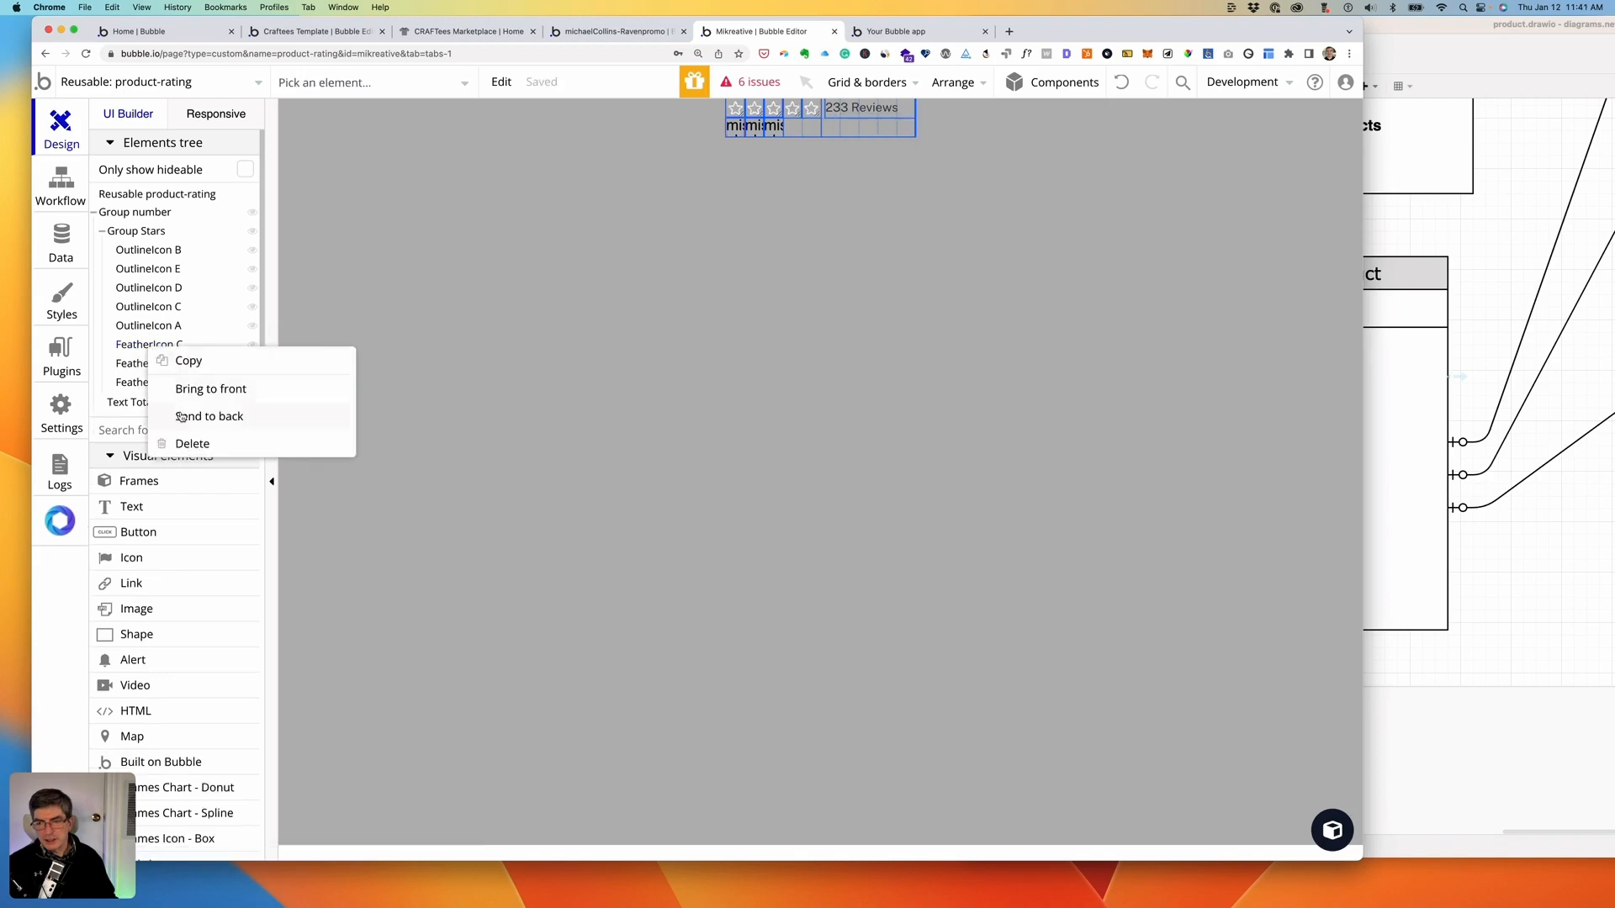
pyautogui.click(190, 443)
pyautogui.rightClick(147, 348)
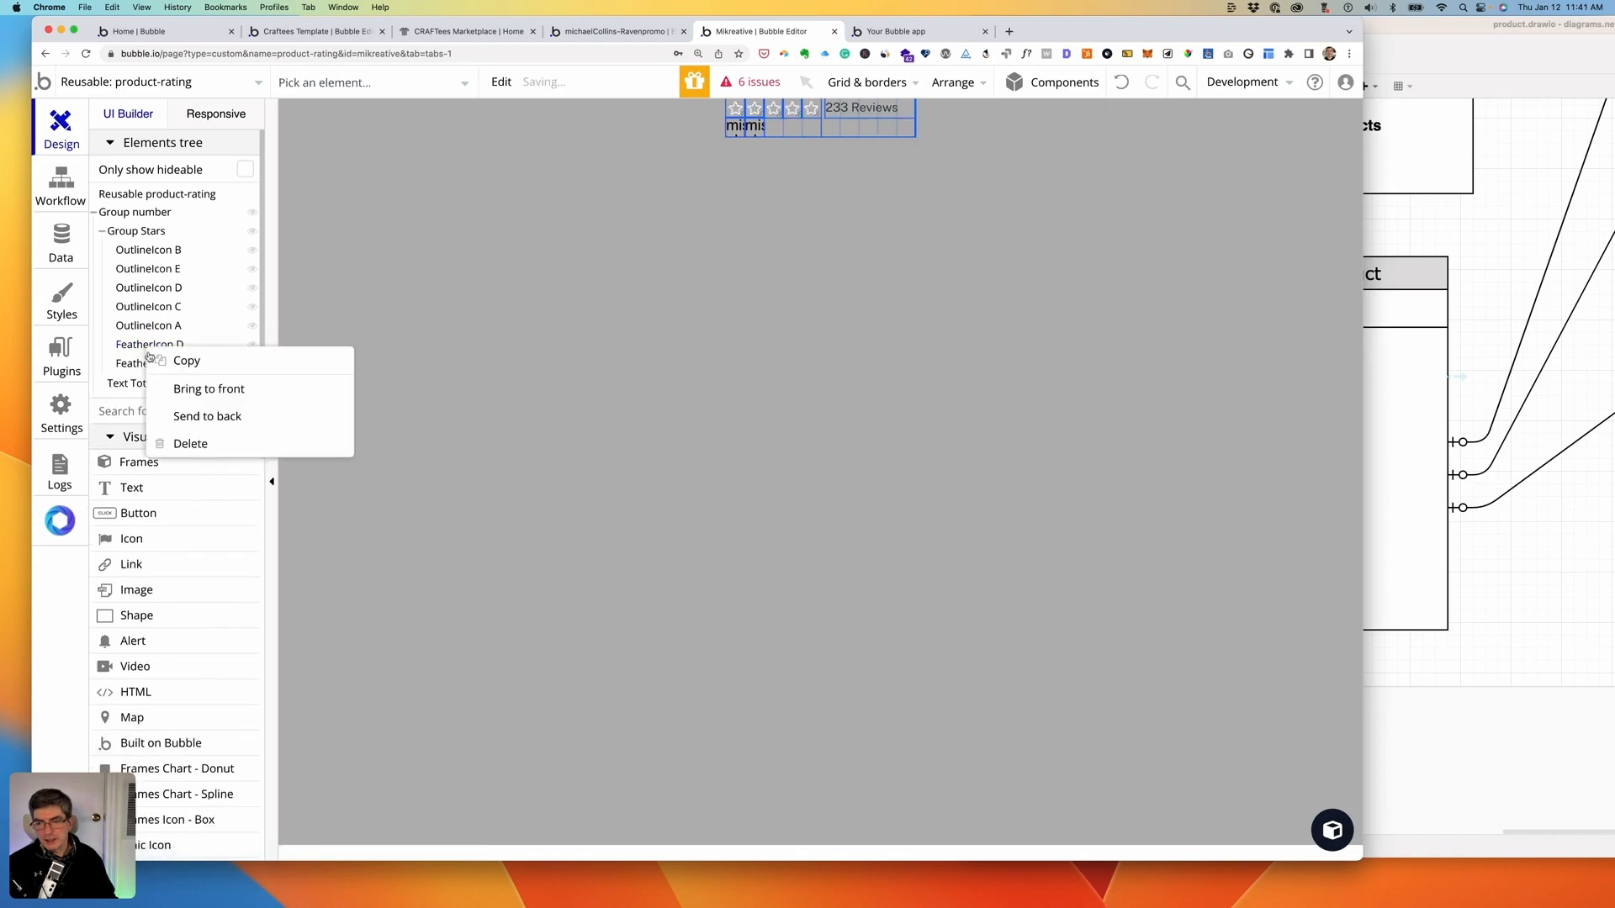
pyautogui.click(187, 443)
pyautogui.rightClick(141, 348)
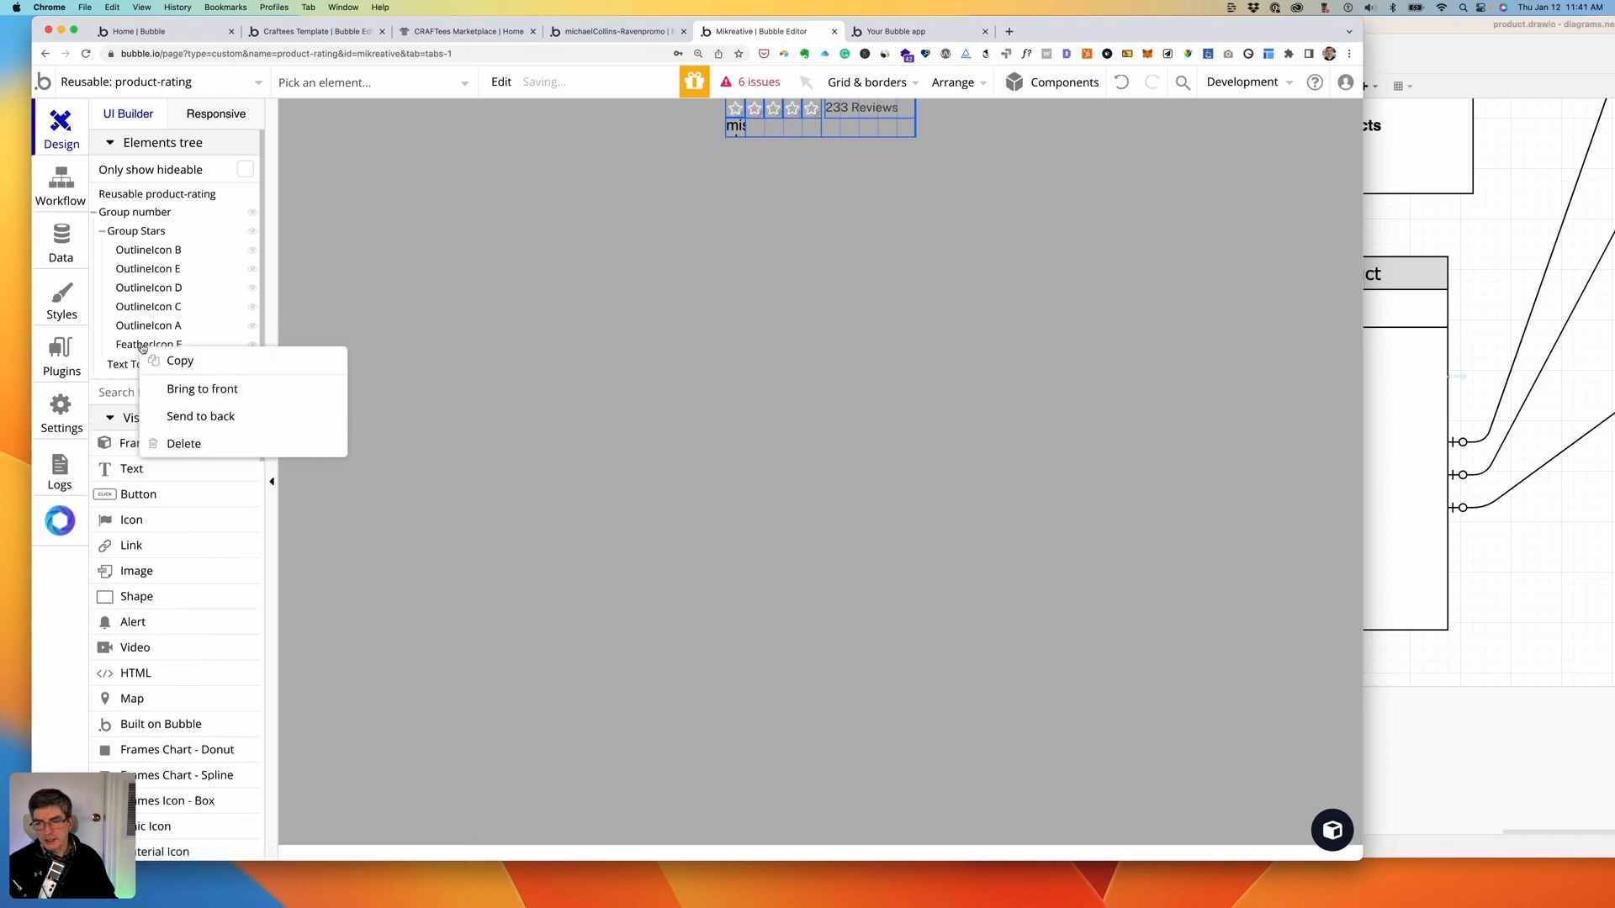
pyautogui.click(190, 444)
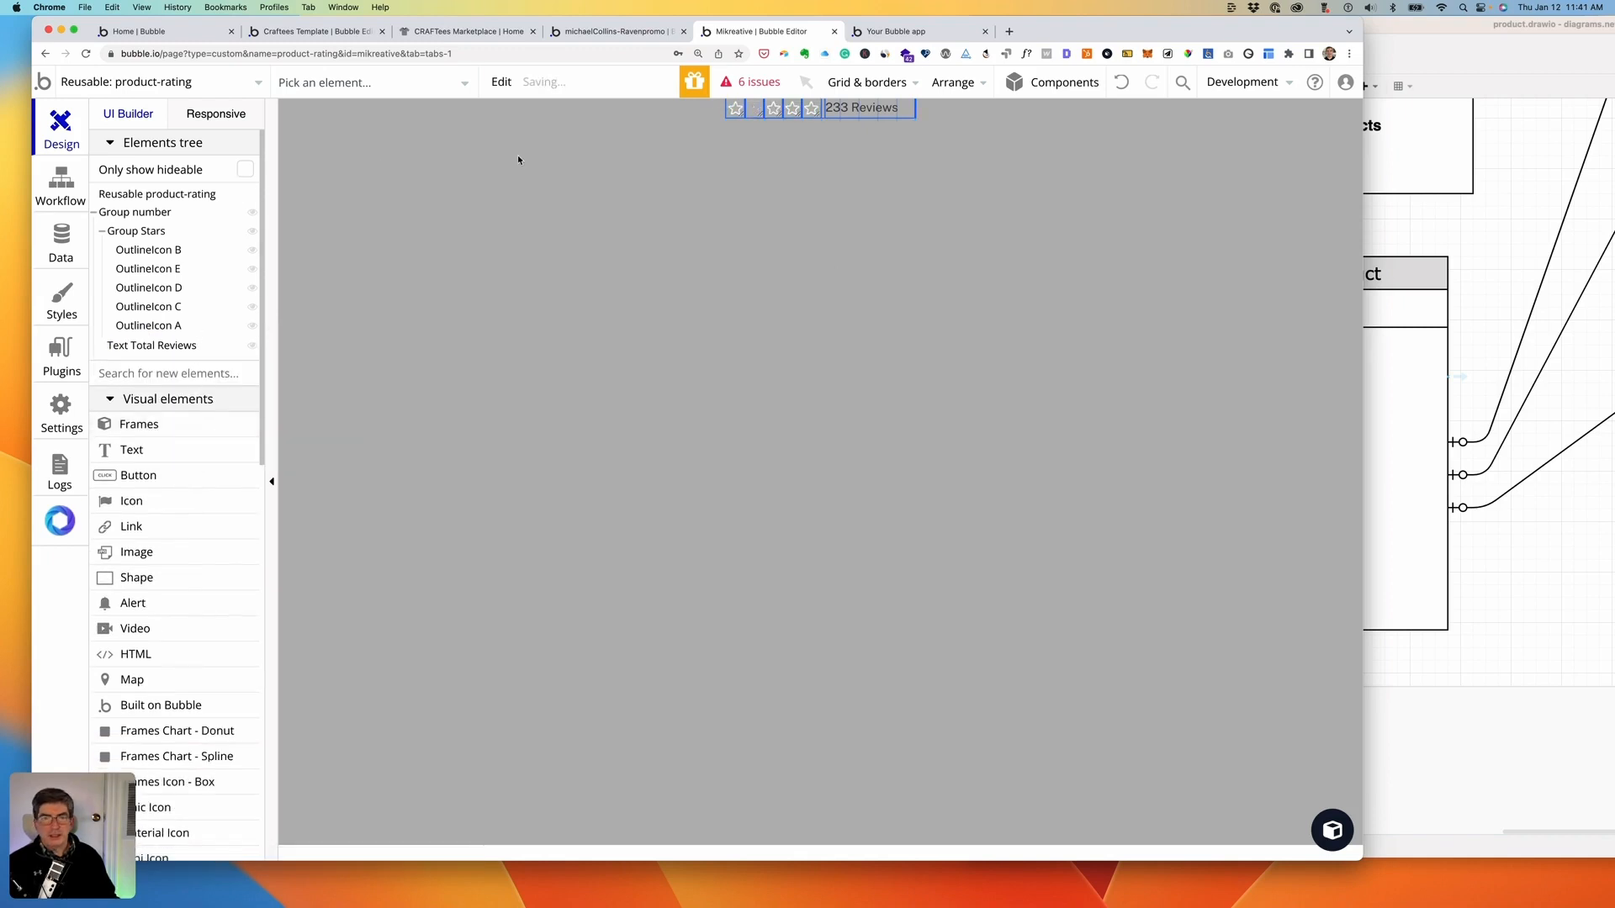
pyautogui.doubleClick(893, 107)
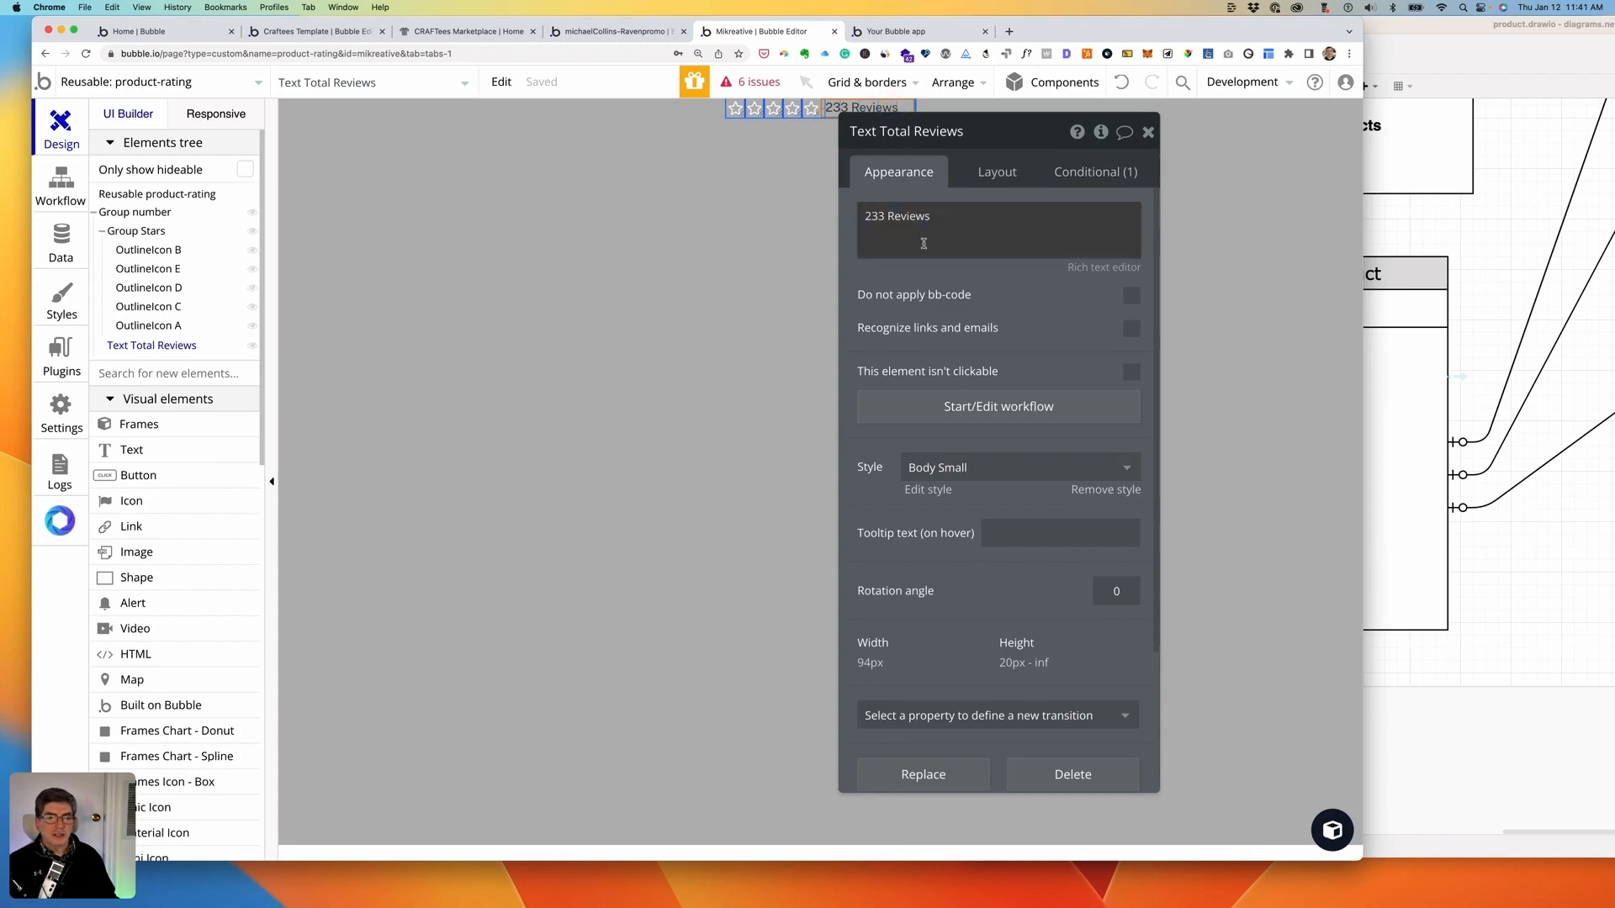
# - Remove the Body Small style from Text Total Reviews, then reload the preview and return to the editor
pyautogui.click(951, 471)
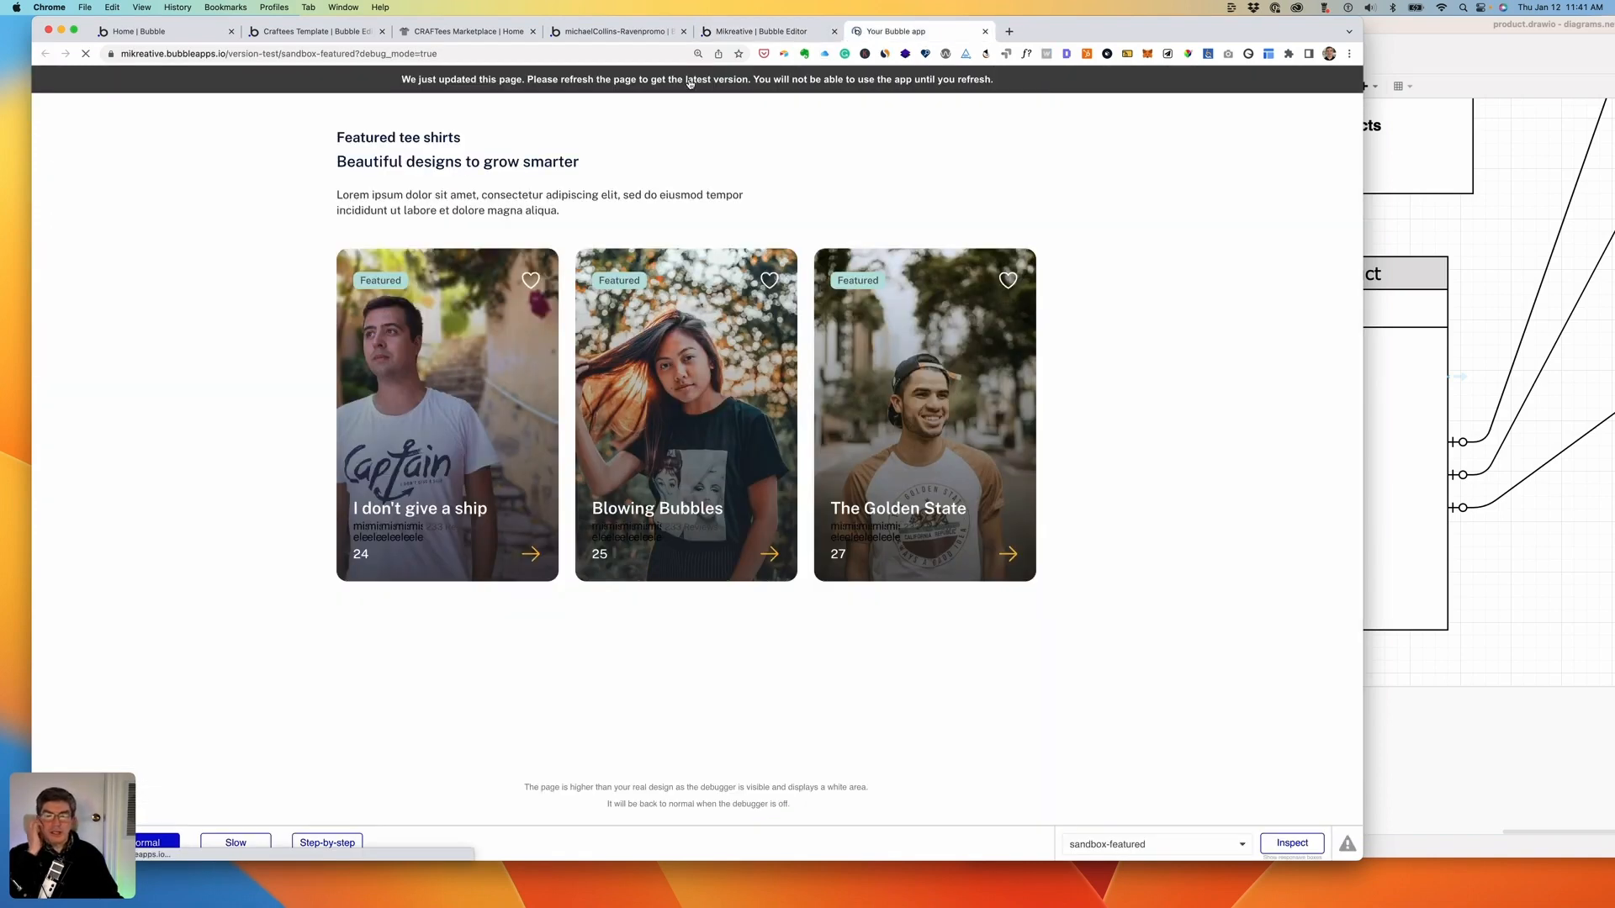
pyautogui.click(690, 82)
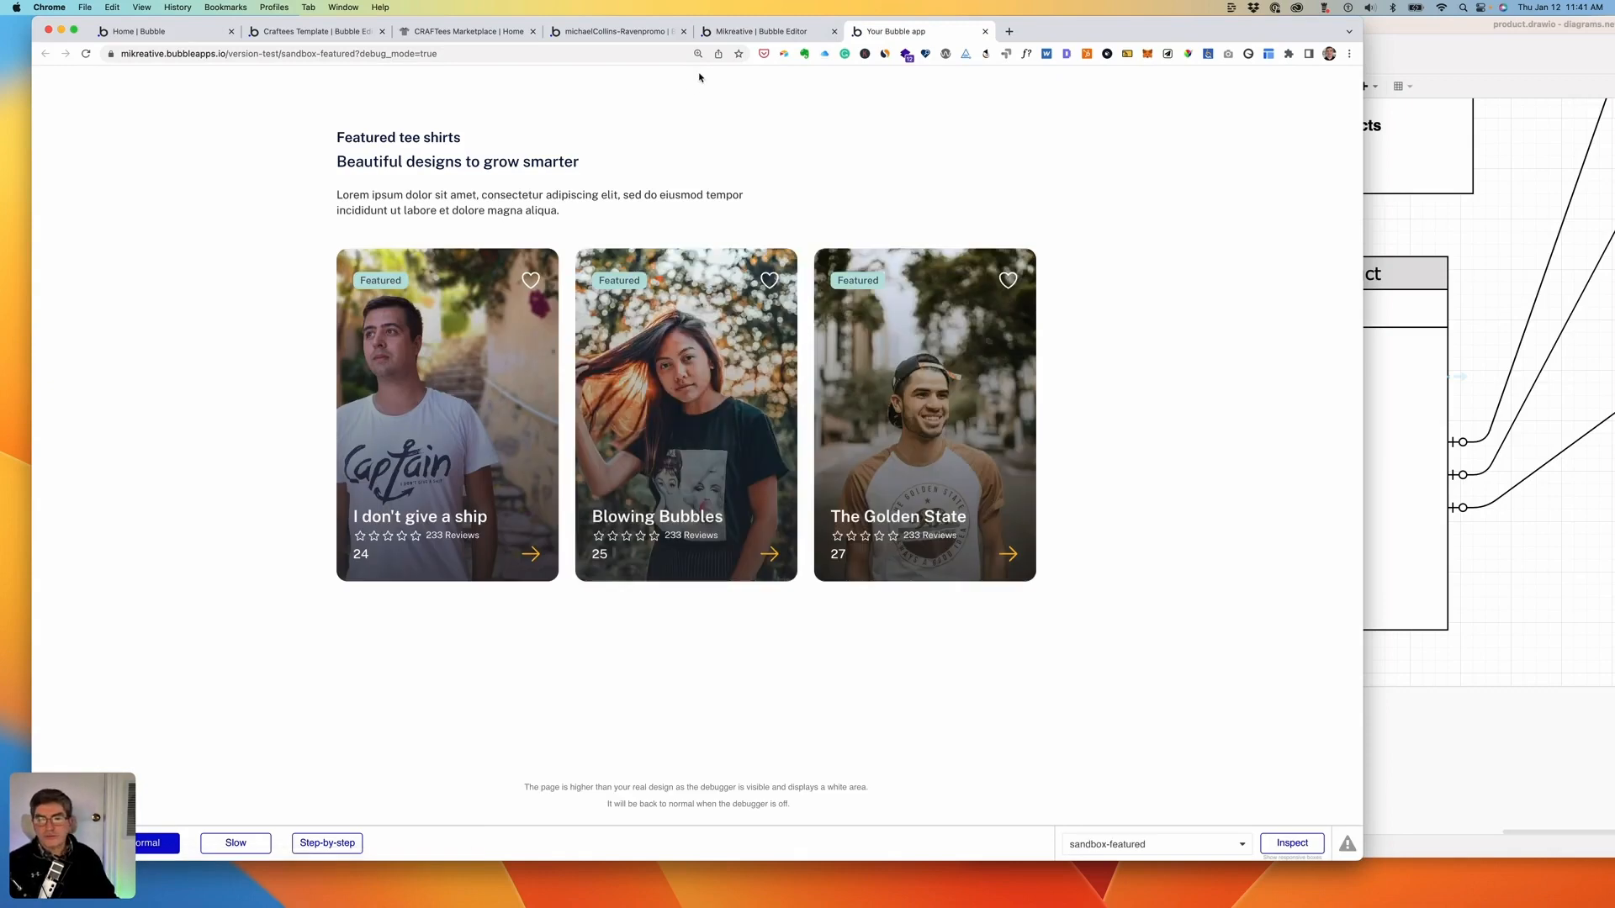
pyautogui.click(757, 31)
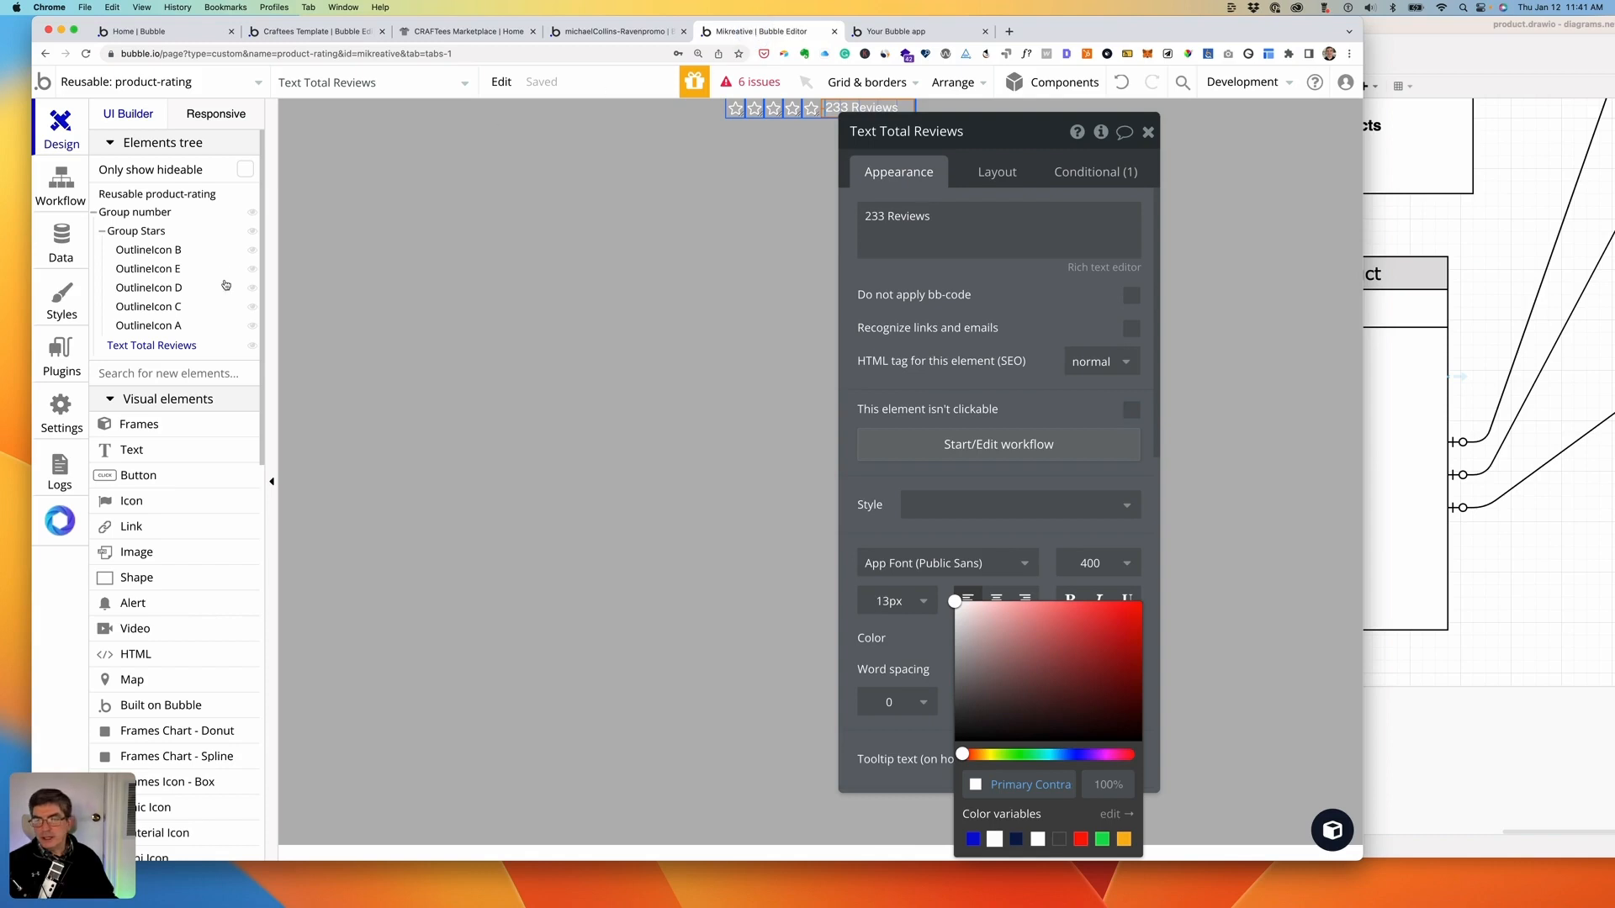
pyautogui.click(210, 84)
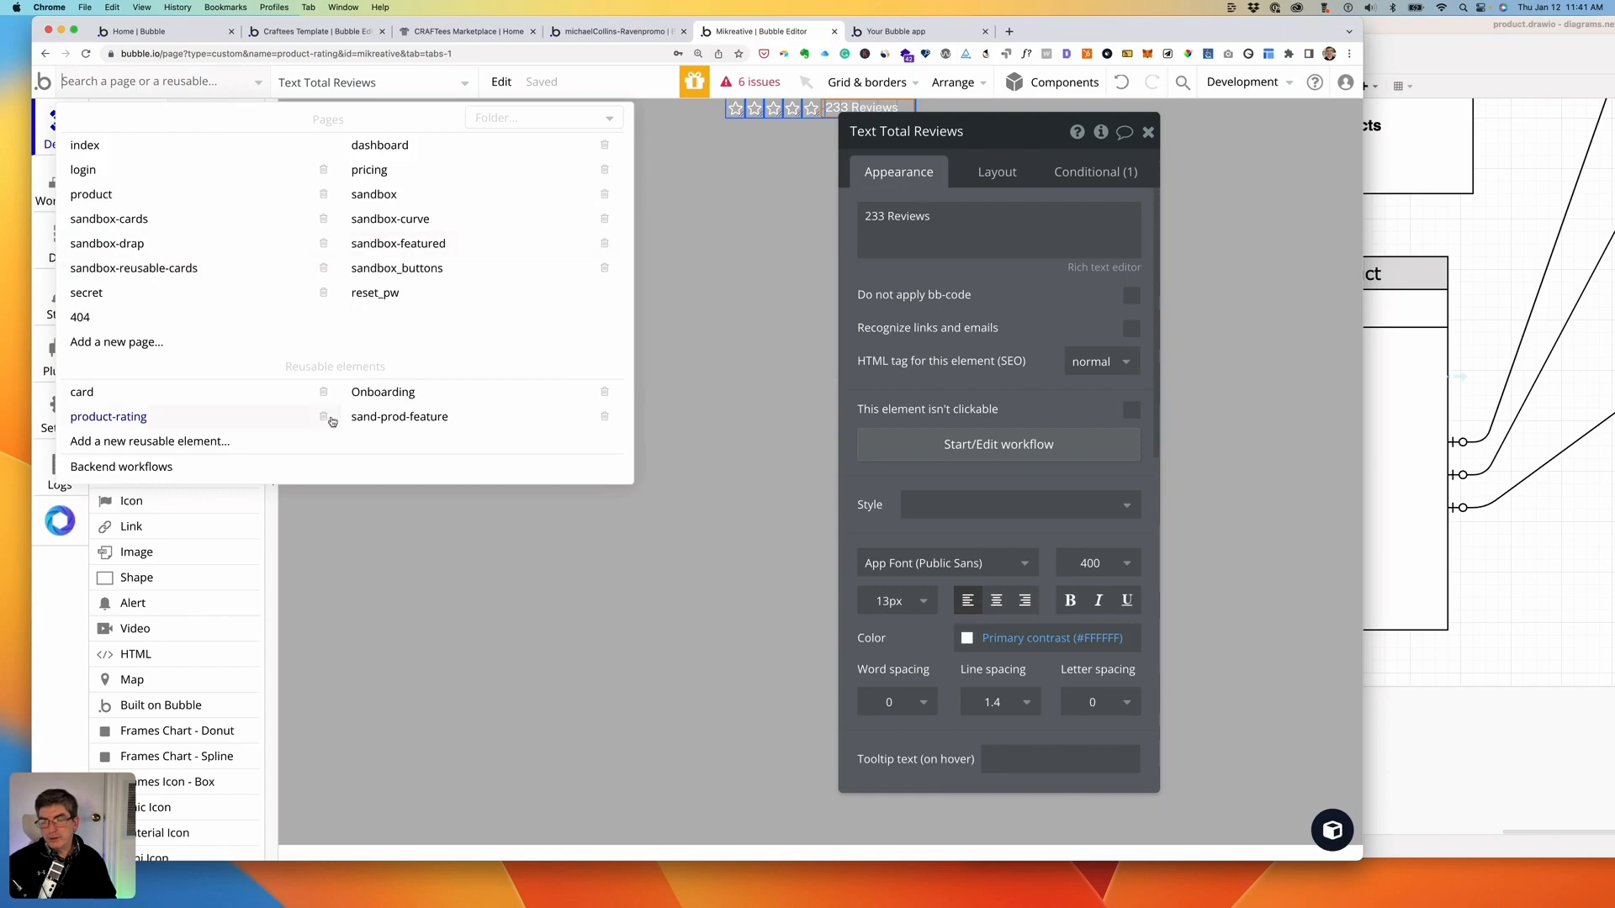
# - In sand-prod-feature, set card-header-g to type Test Base Product, sourced from Parent group's Test Base Product
pyautogui.click(387, 418)
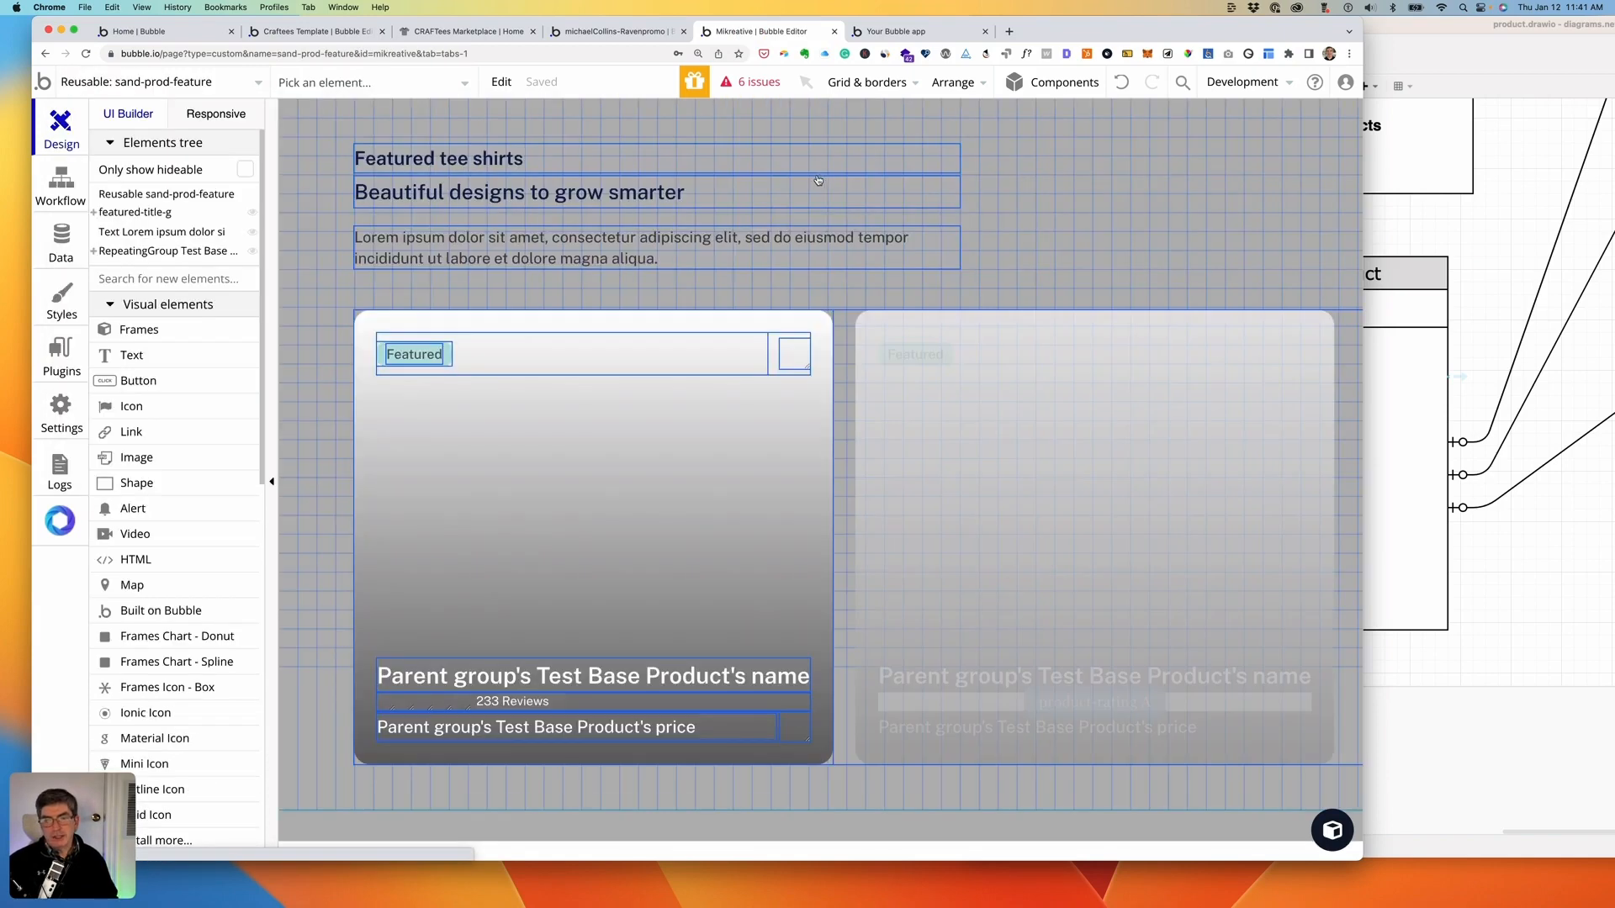
pyautogui.doubleClick(584, 353)
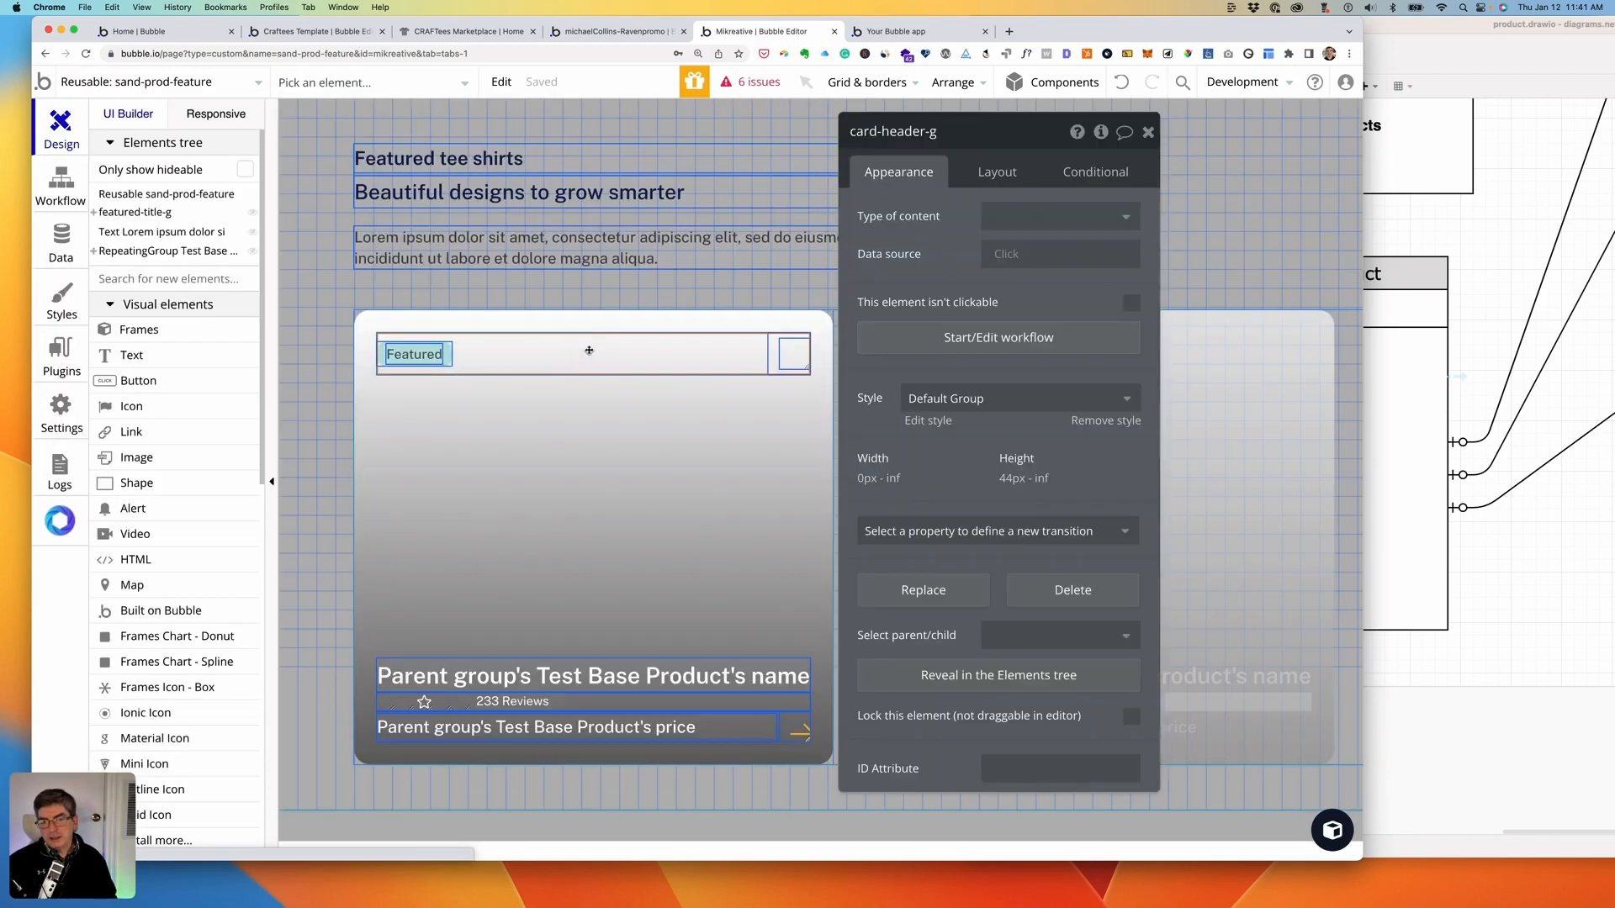
pyautogui.click(1072, 212)
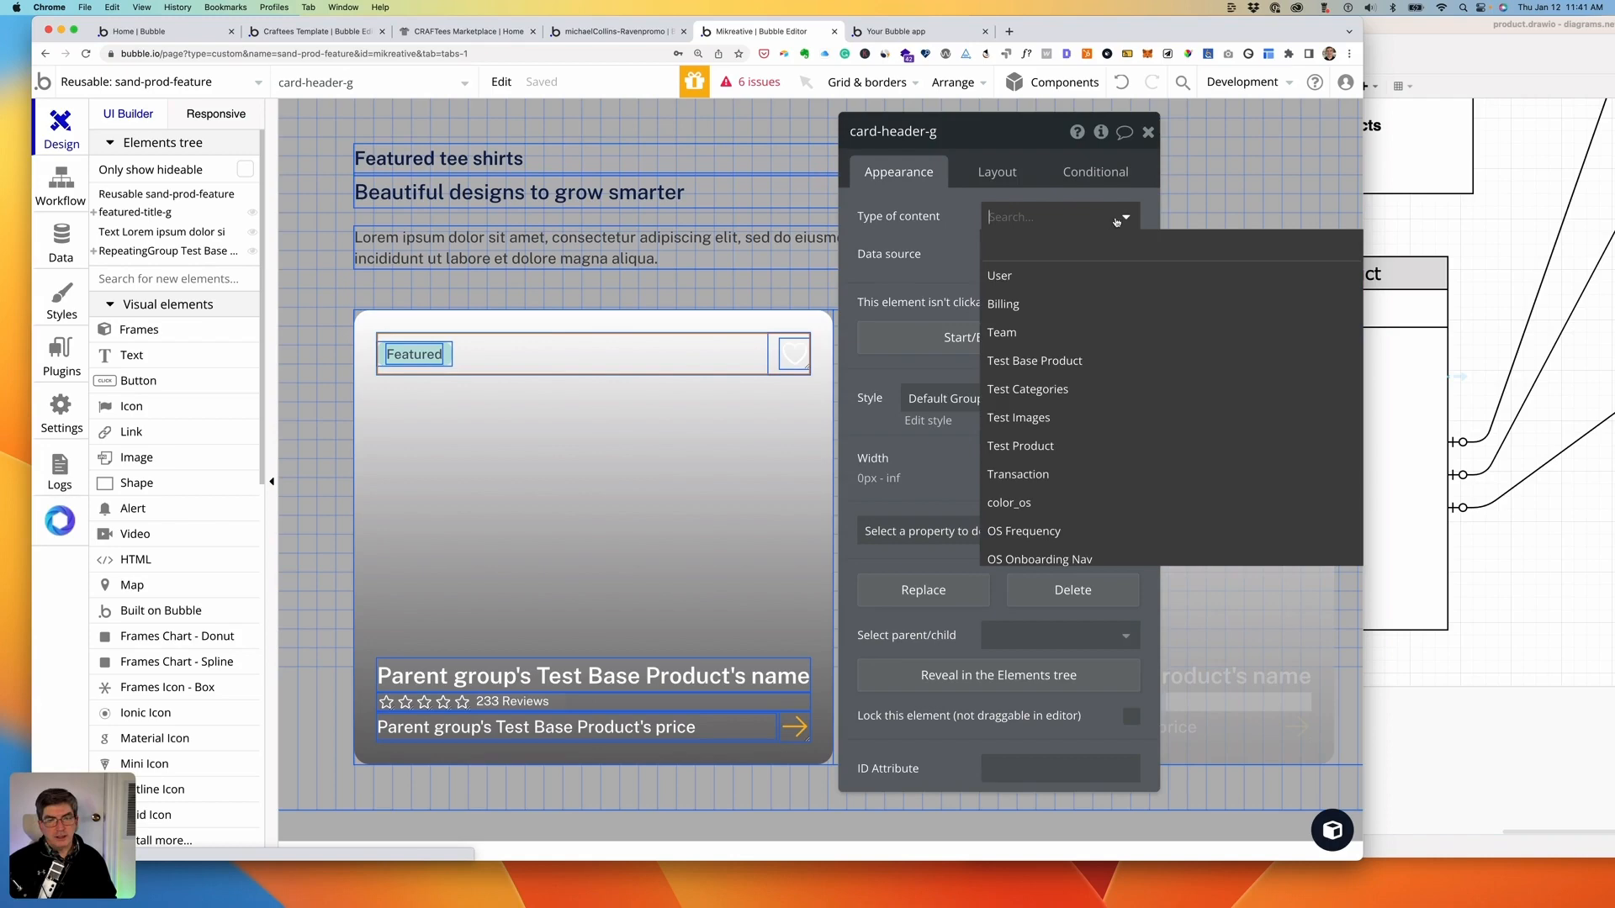
pyautogui.click(1047, 362)
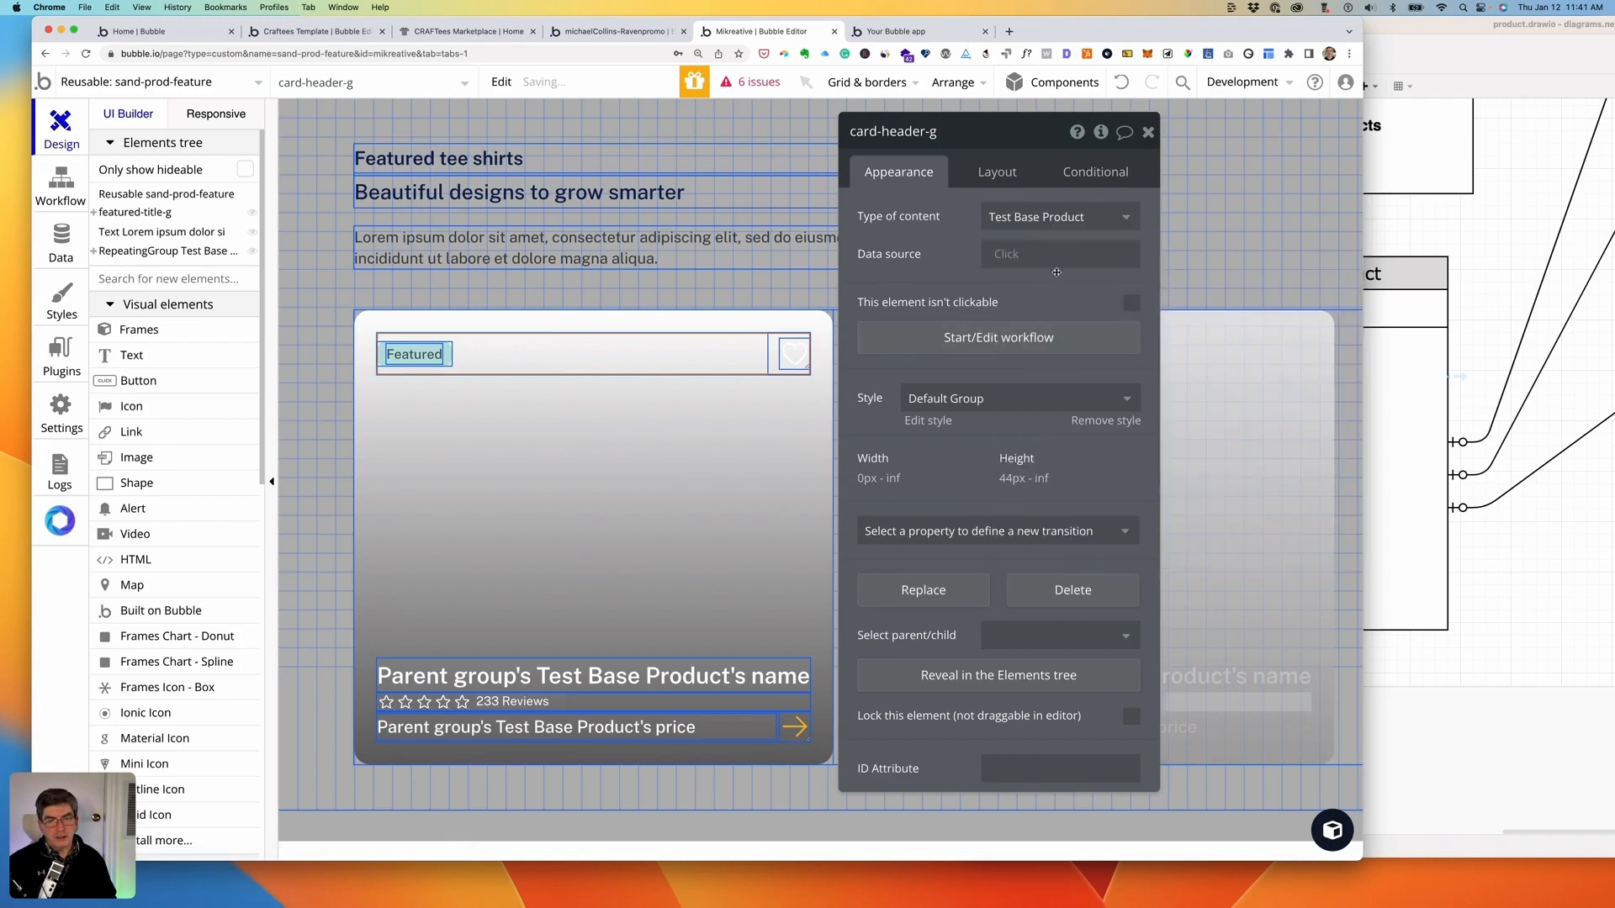
pyautogui.click(1007, 256)
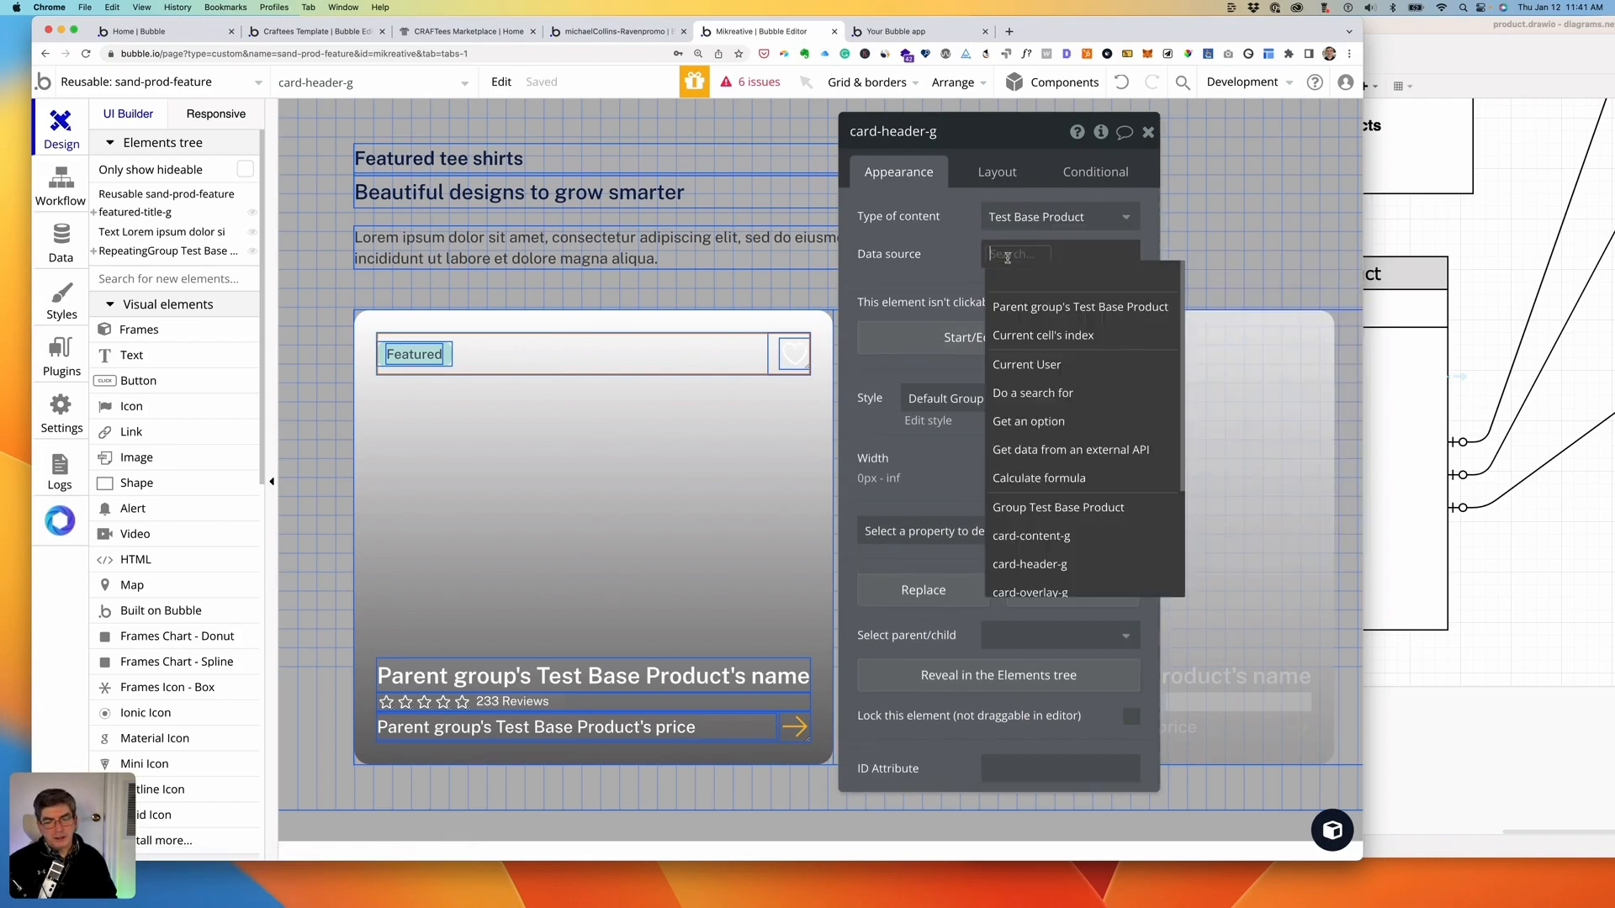
pyautogui.click(1026, 308)
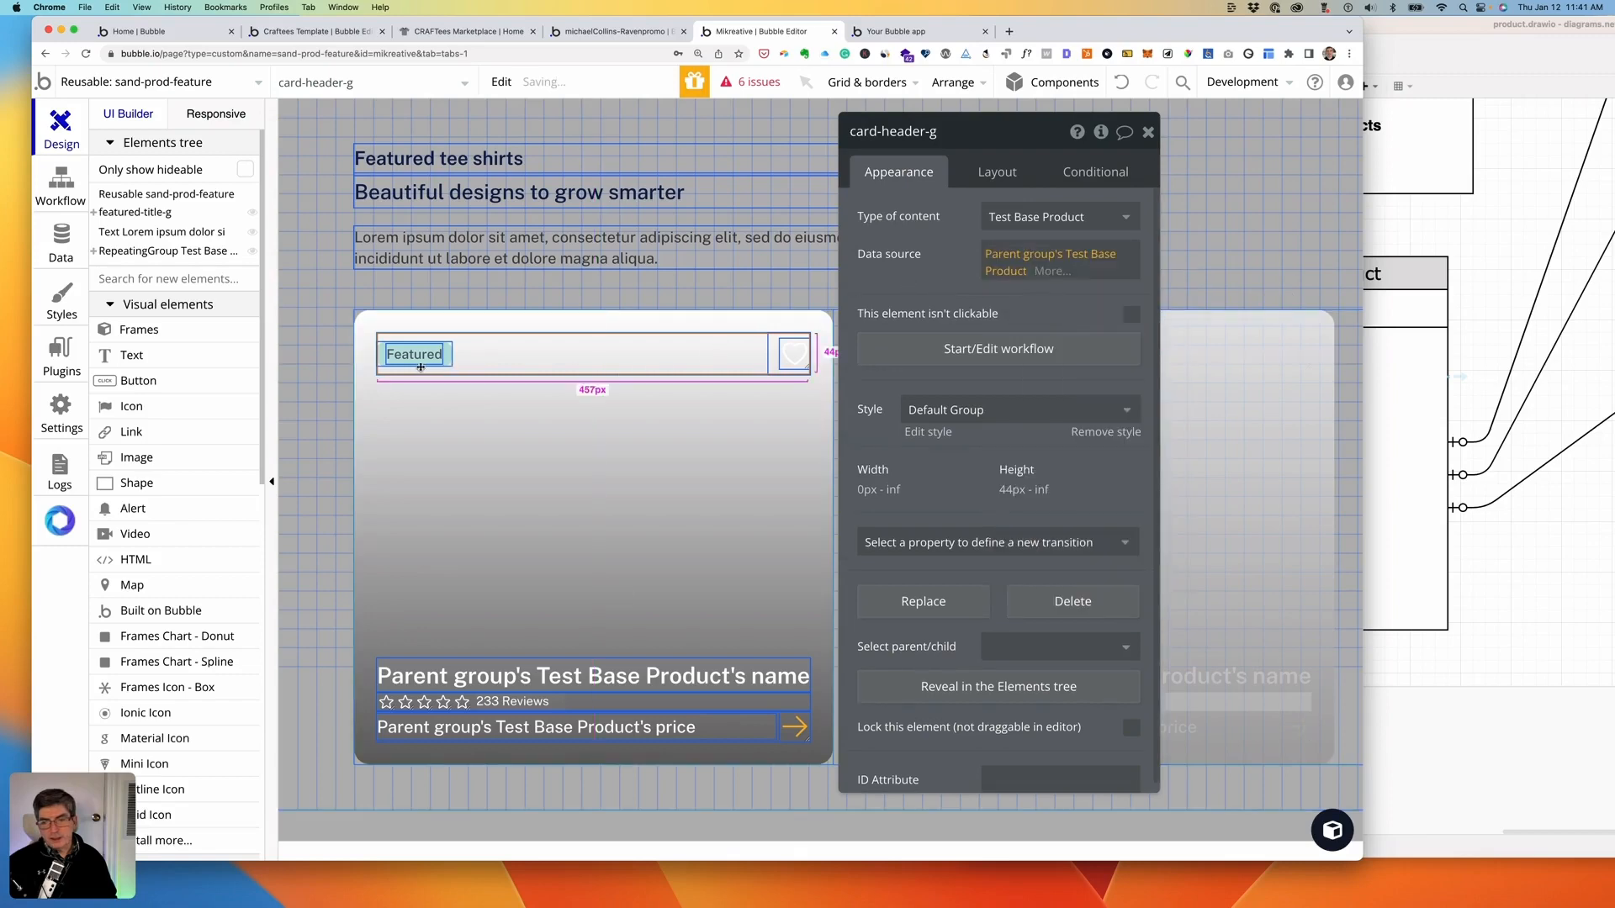
pyautogui.click(450, 365)
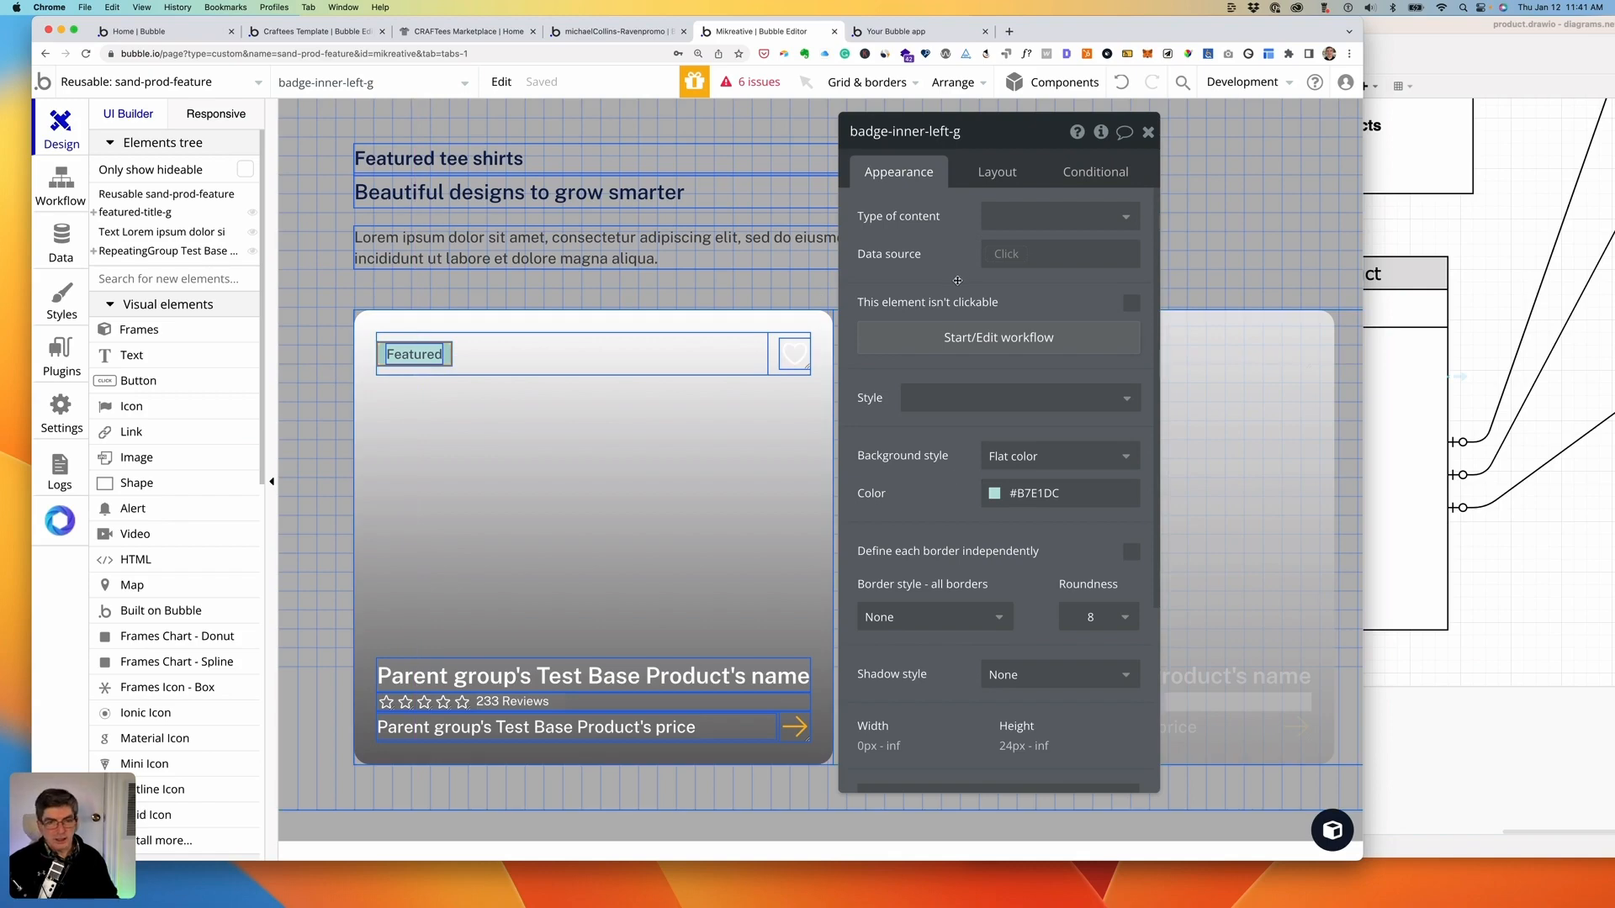
# - Add a condition making the badge visible when Parent group's Test Base Product's featured is "yes"
pyautogui.scroll(-5, 959, 279)
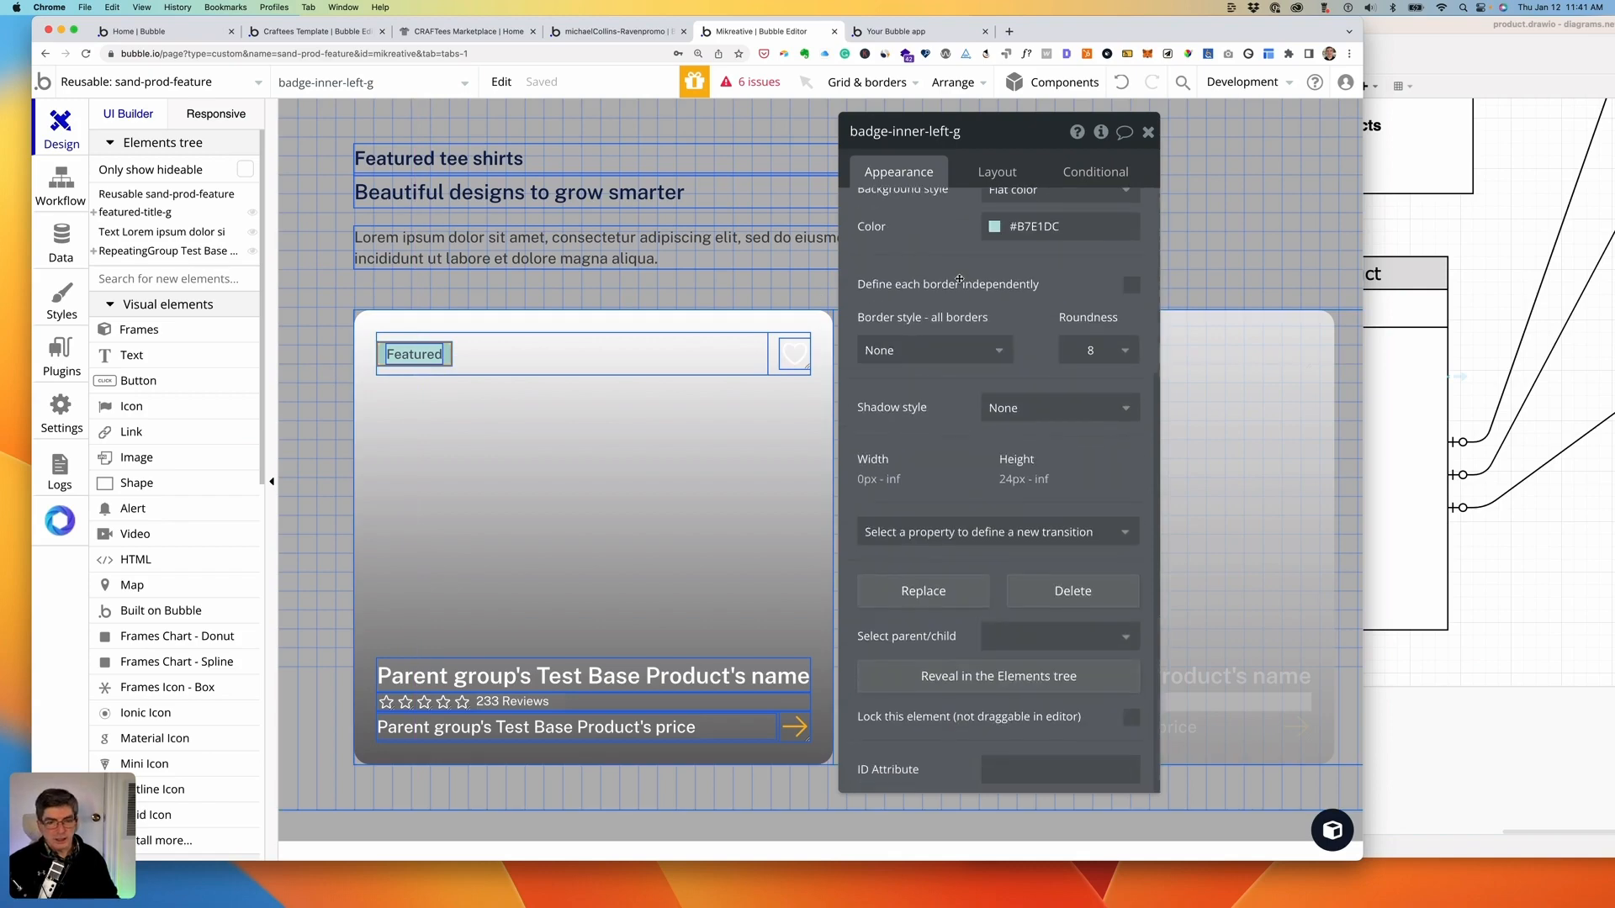
pyautogui.click(910, 680)
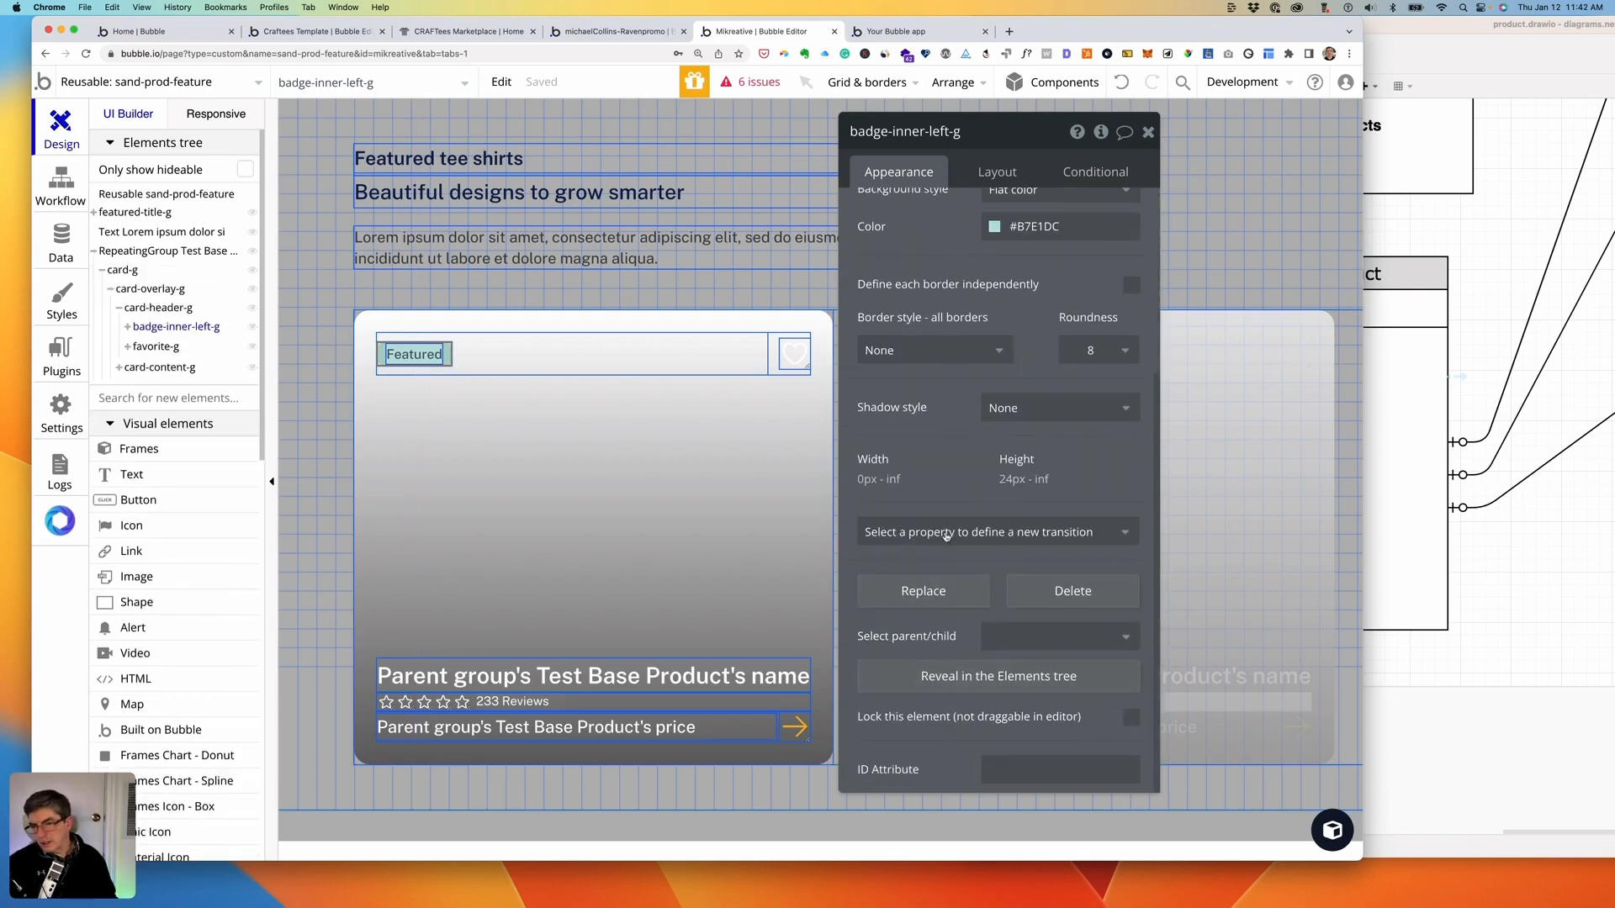
pyautogui.click(1095, 174)
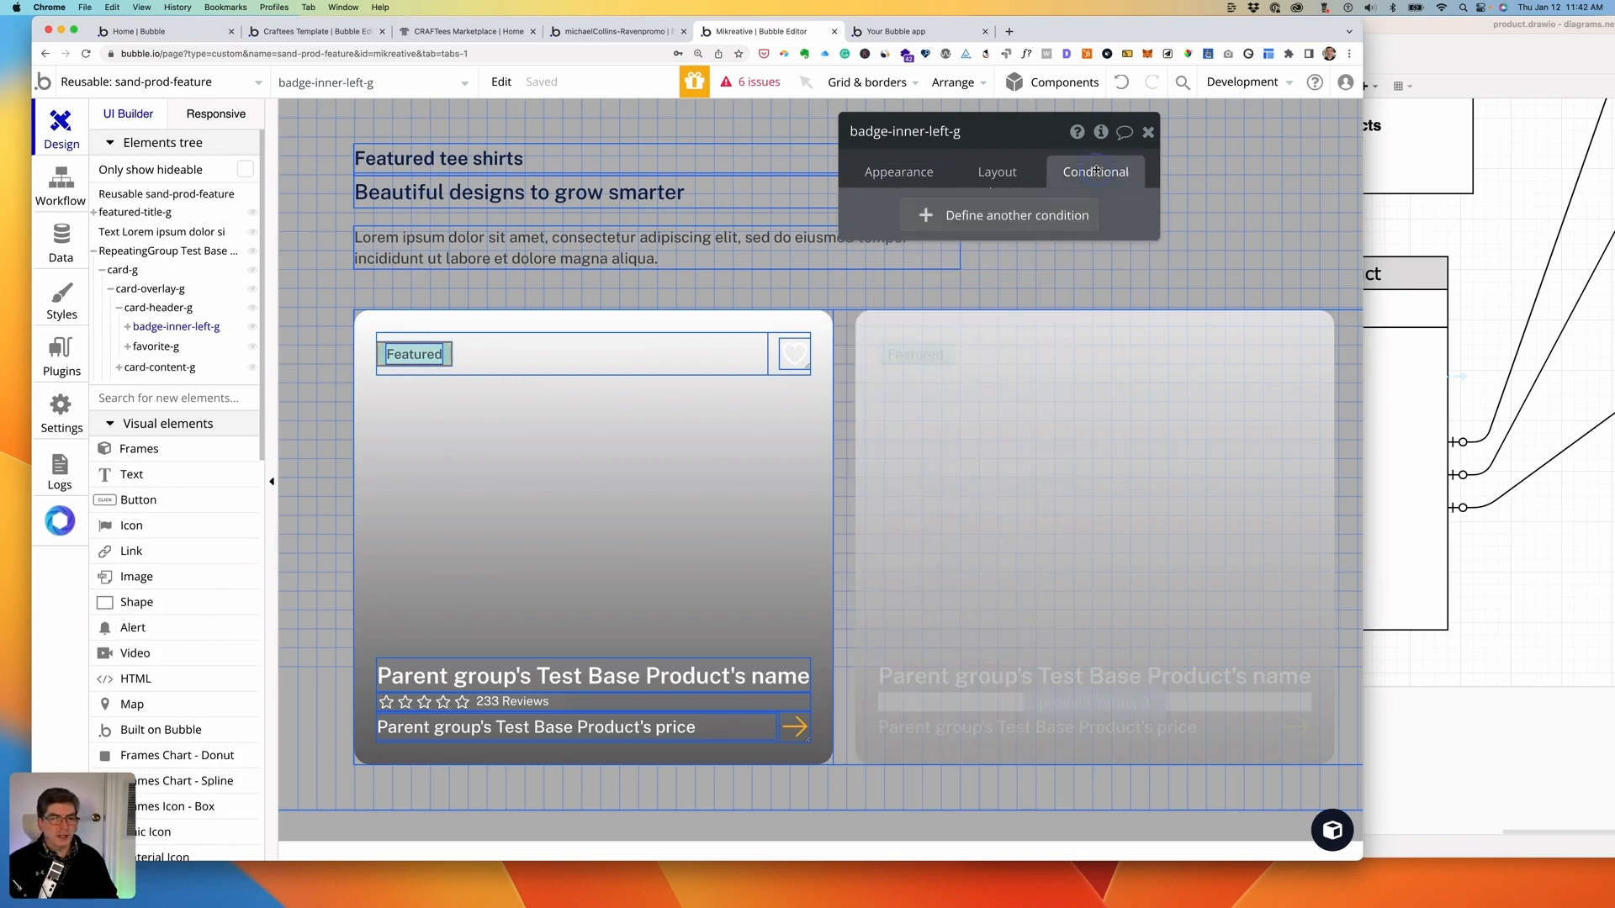
pyautogui.click(924, 217)
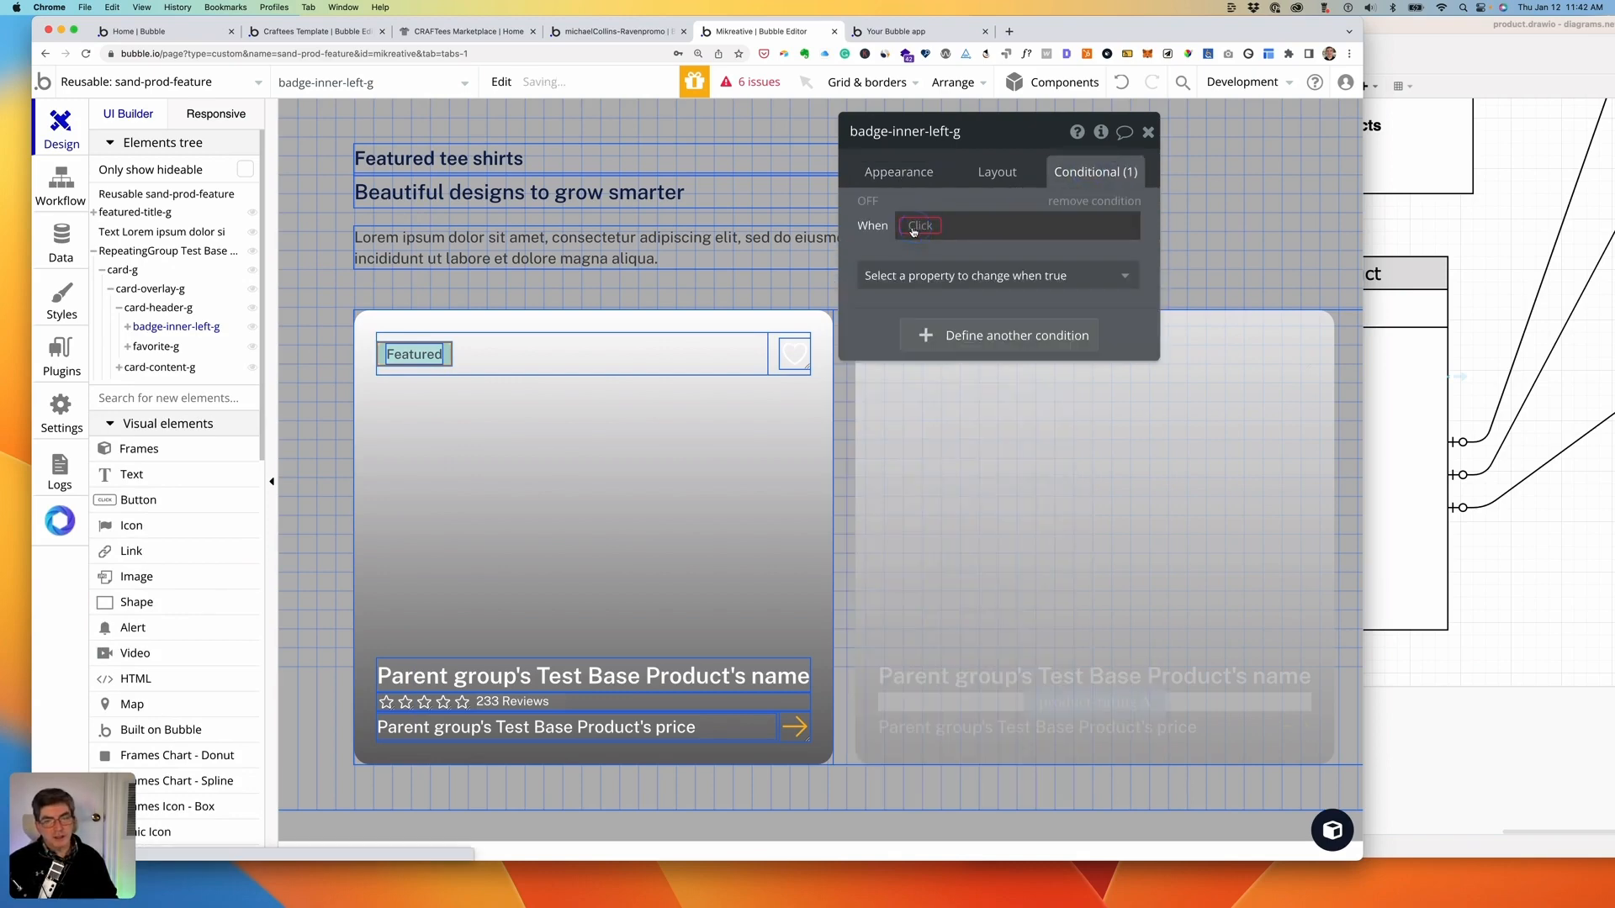
pyautogui.click(918, 227)
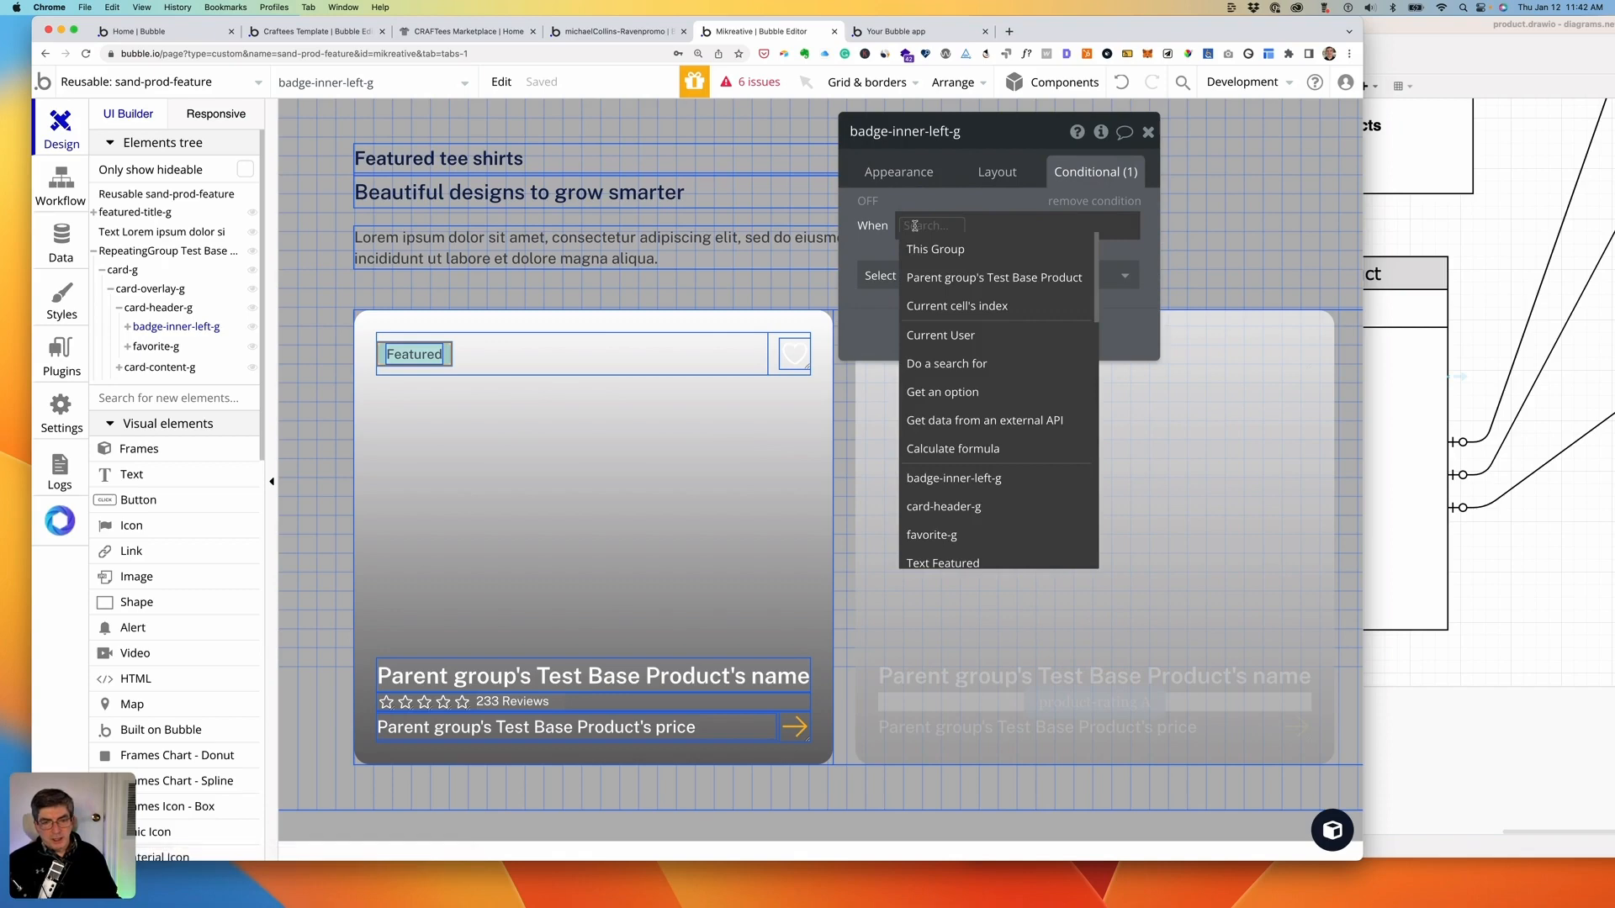
pyautogui.click(925, 279)
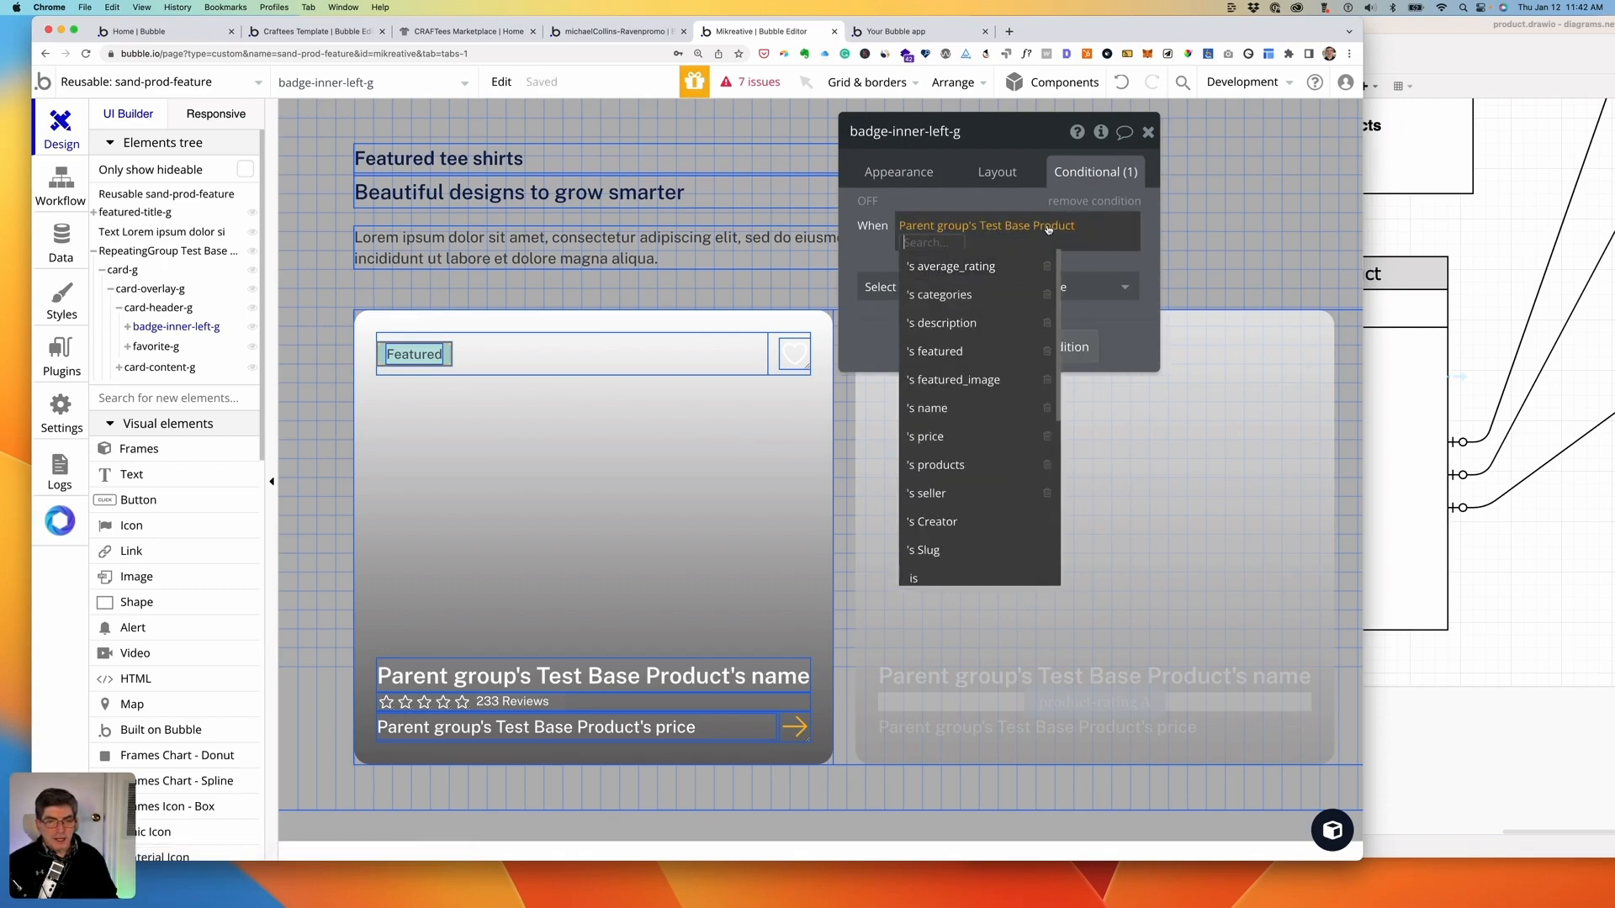
pyautogui.click(938, 350)
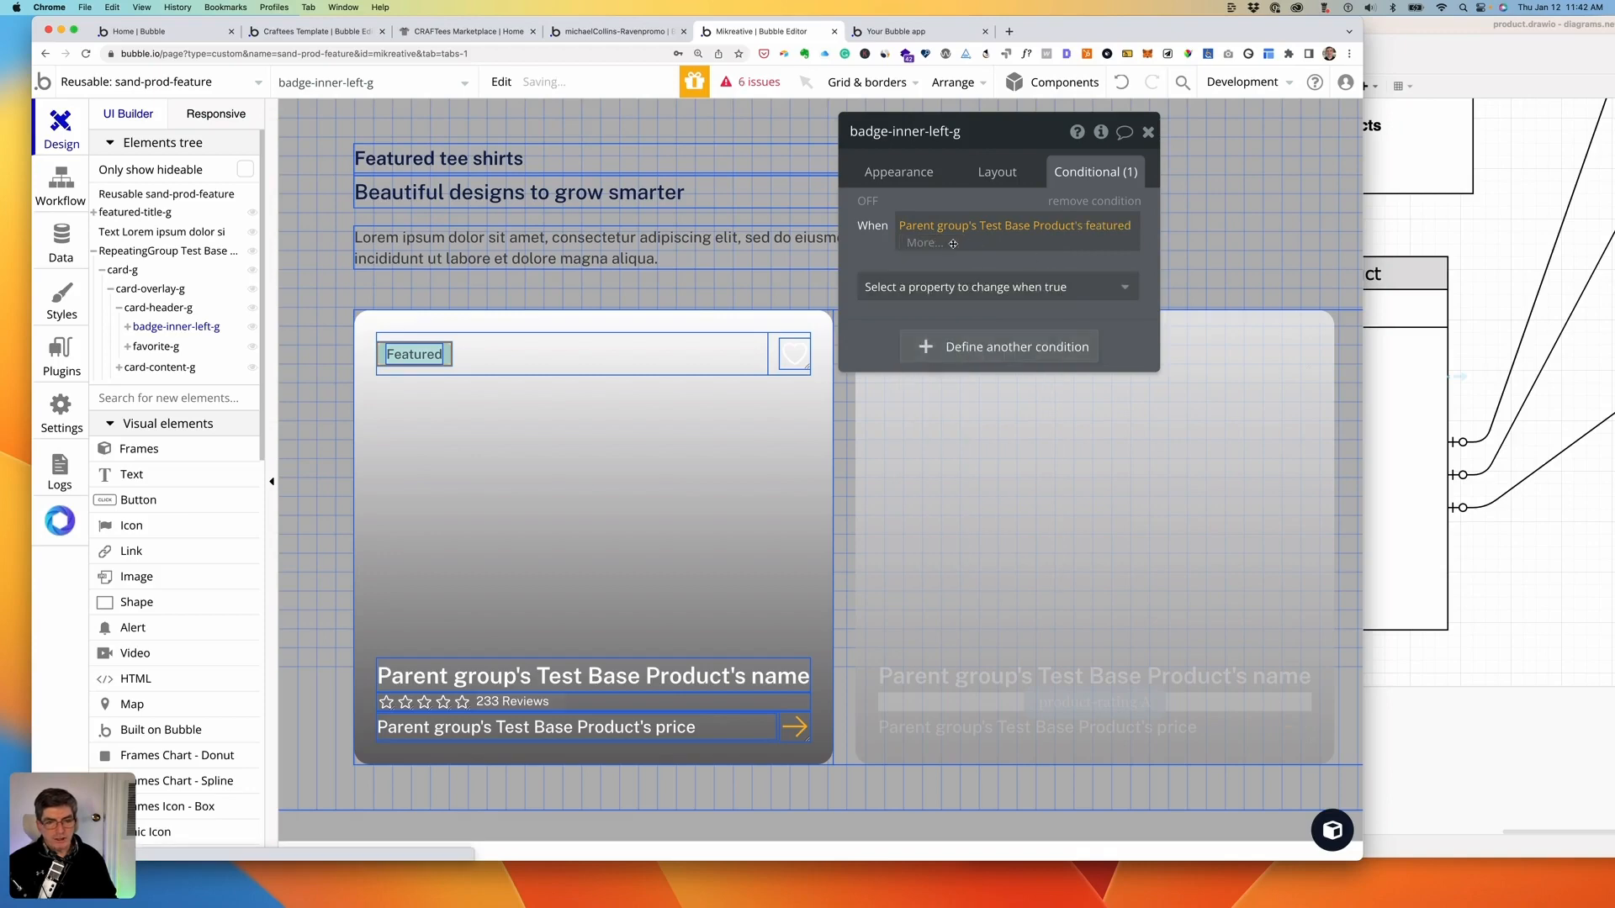
pyautogui.click(924, 242)
pyautogui.click(963, 299)
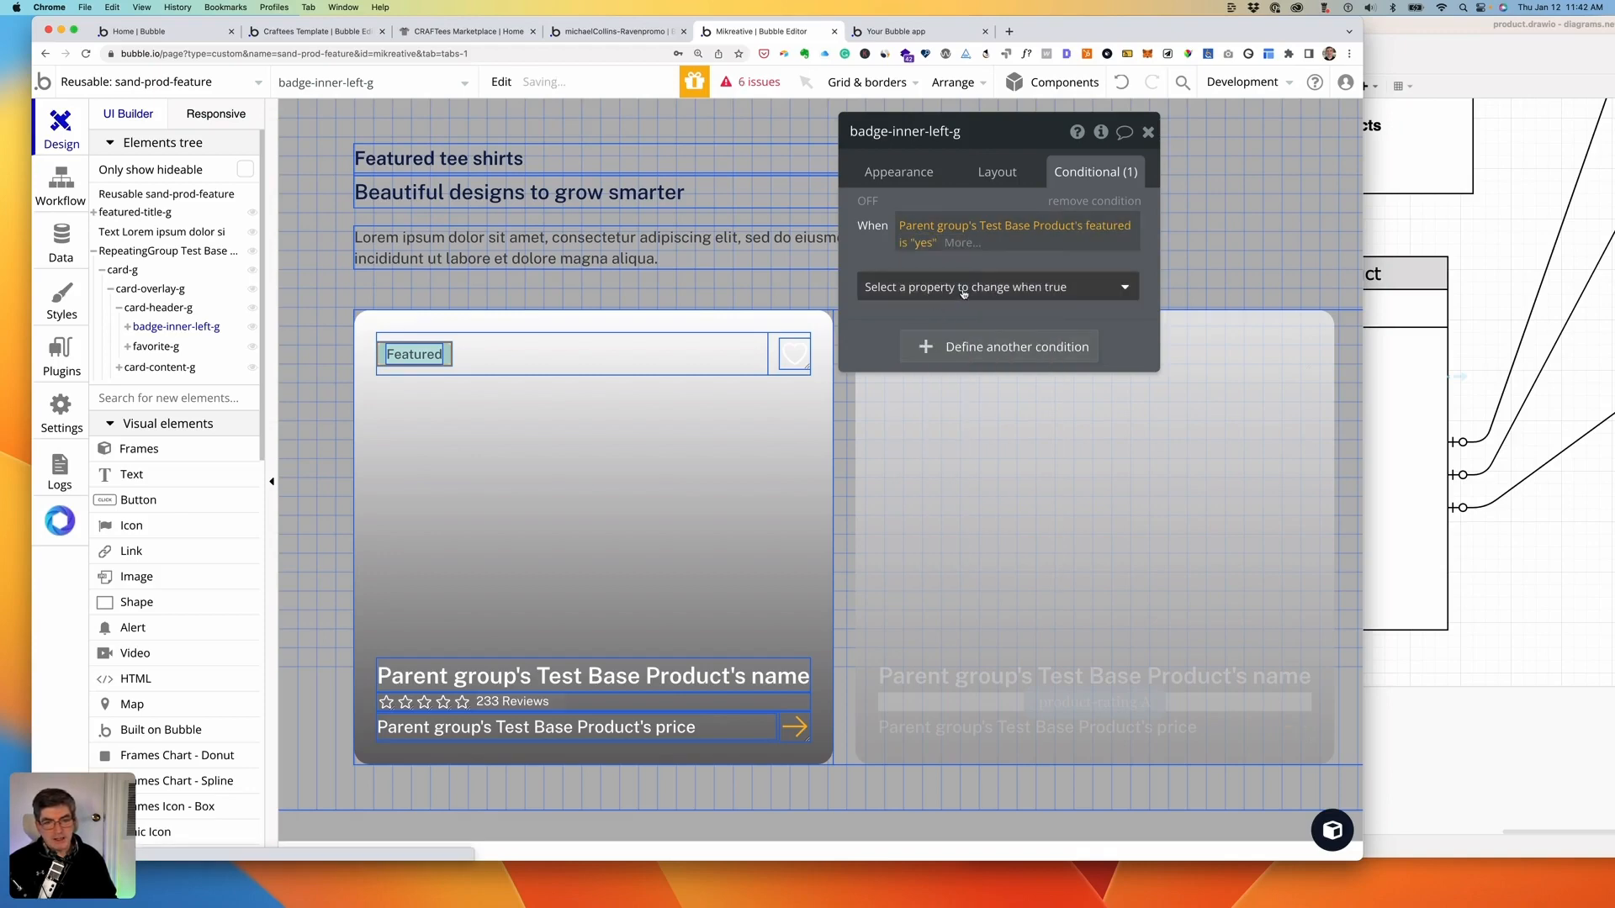
pyautogui.click(964, 287)
pyautogui.click(930, 347)
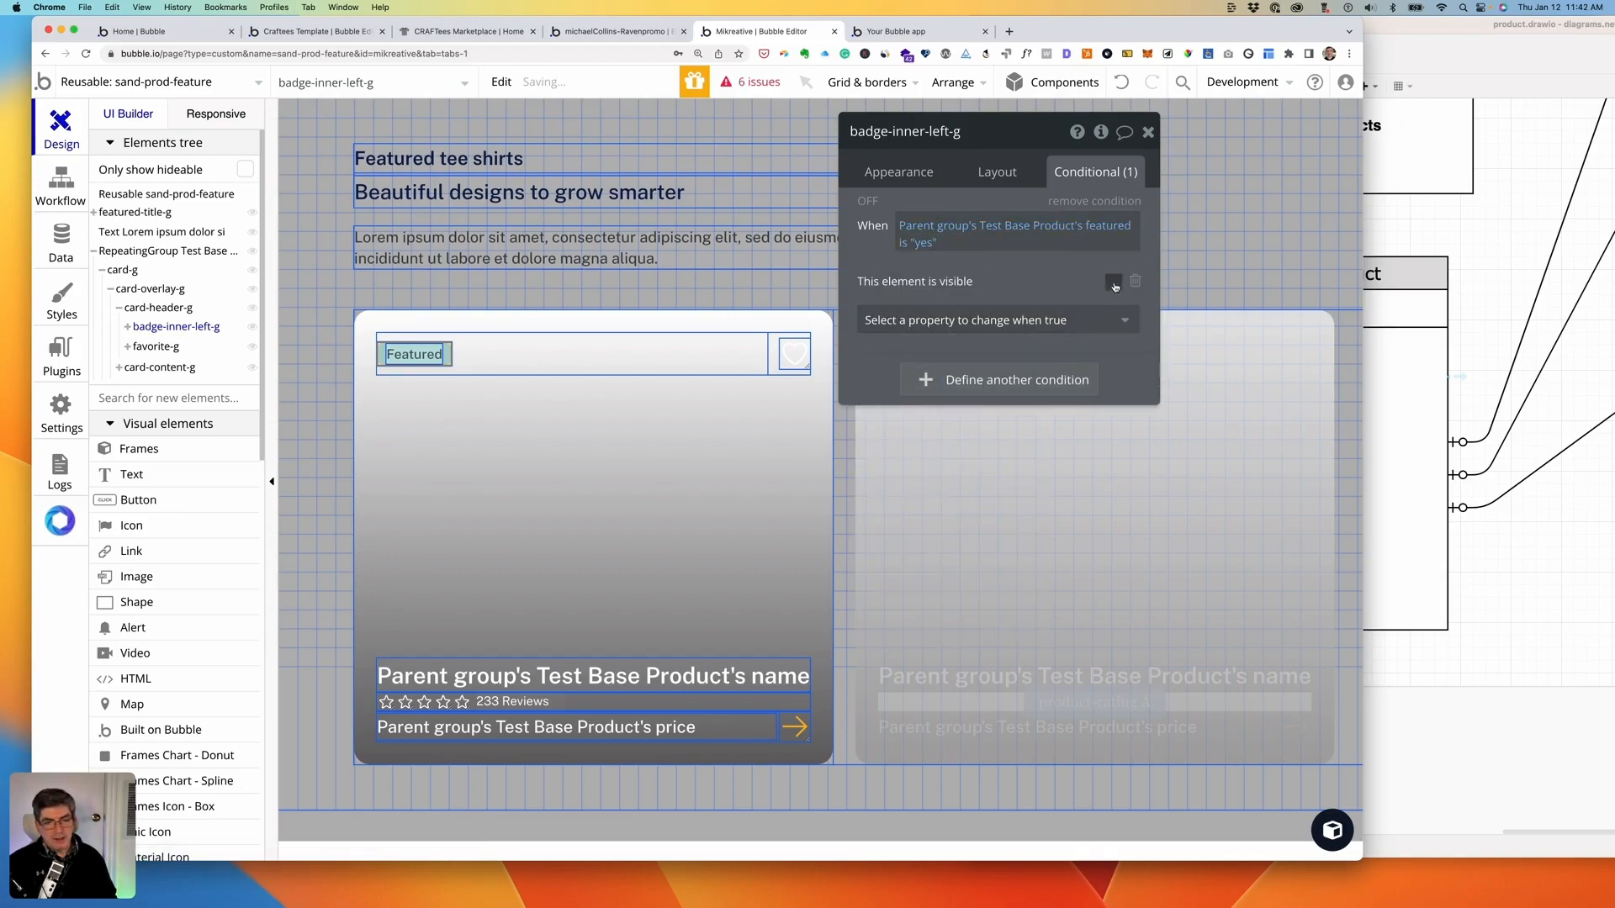
pyautogui.click(1115, 283)
# - Uncheck 'Visible on page load' for the badge, leaving its space kept when hidden
pyautogui.click(997, 172)
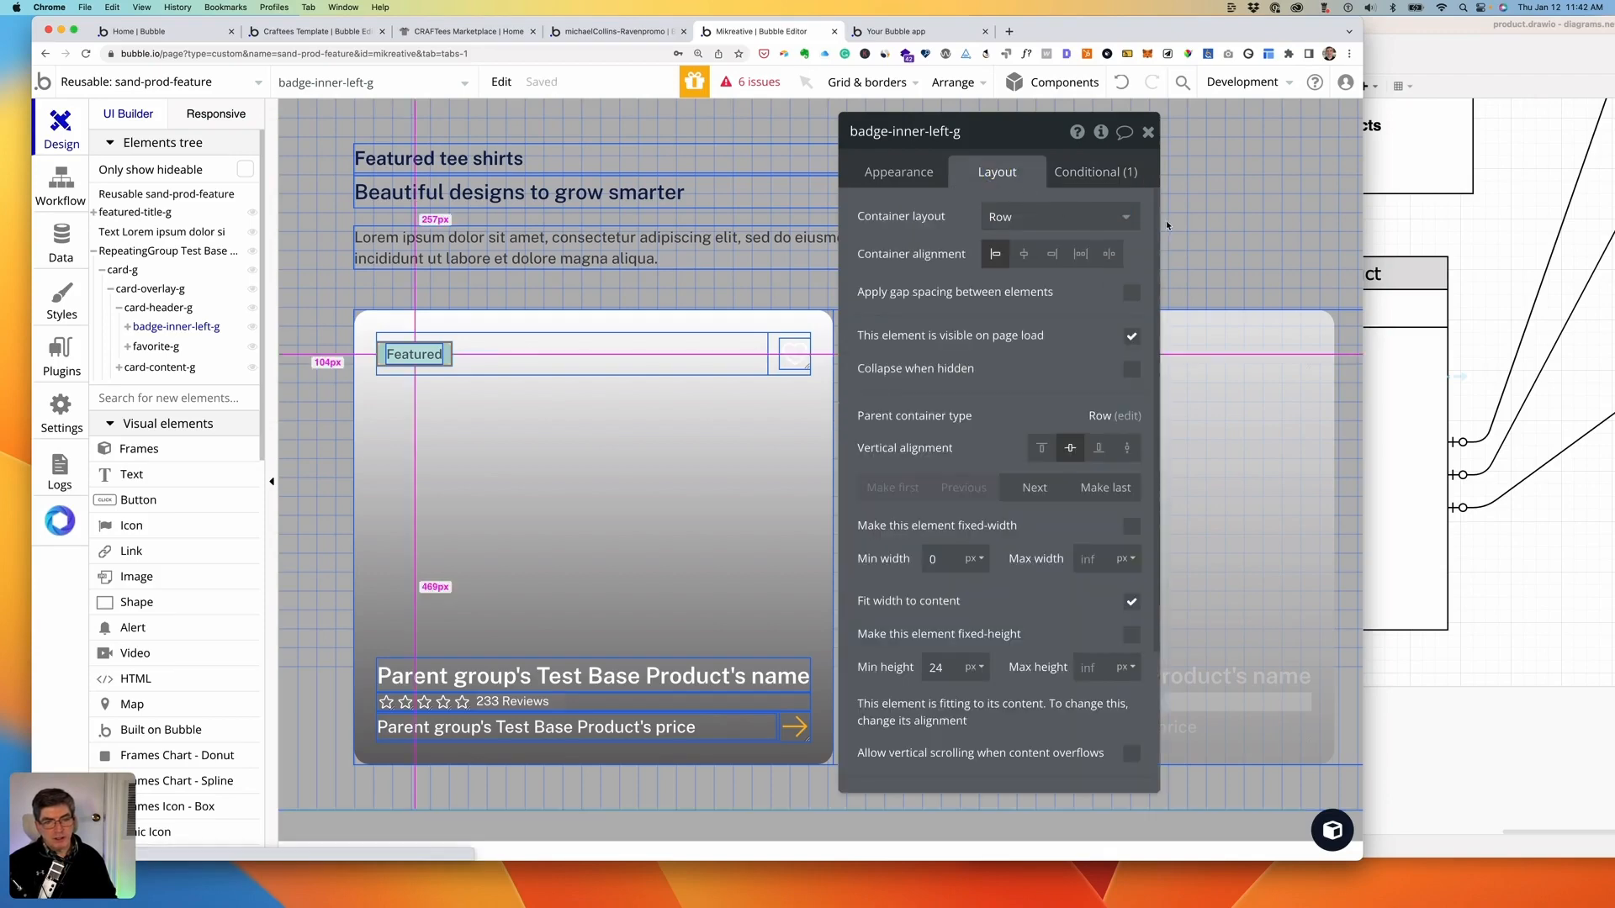
pyautogui.click(1132, 337)
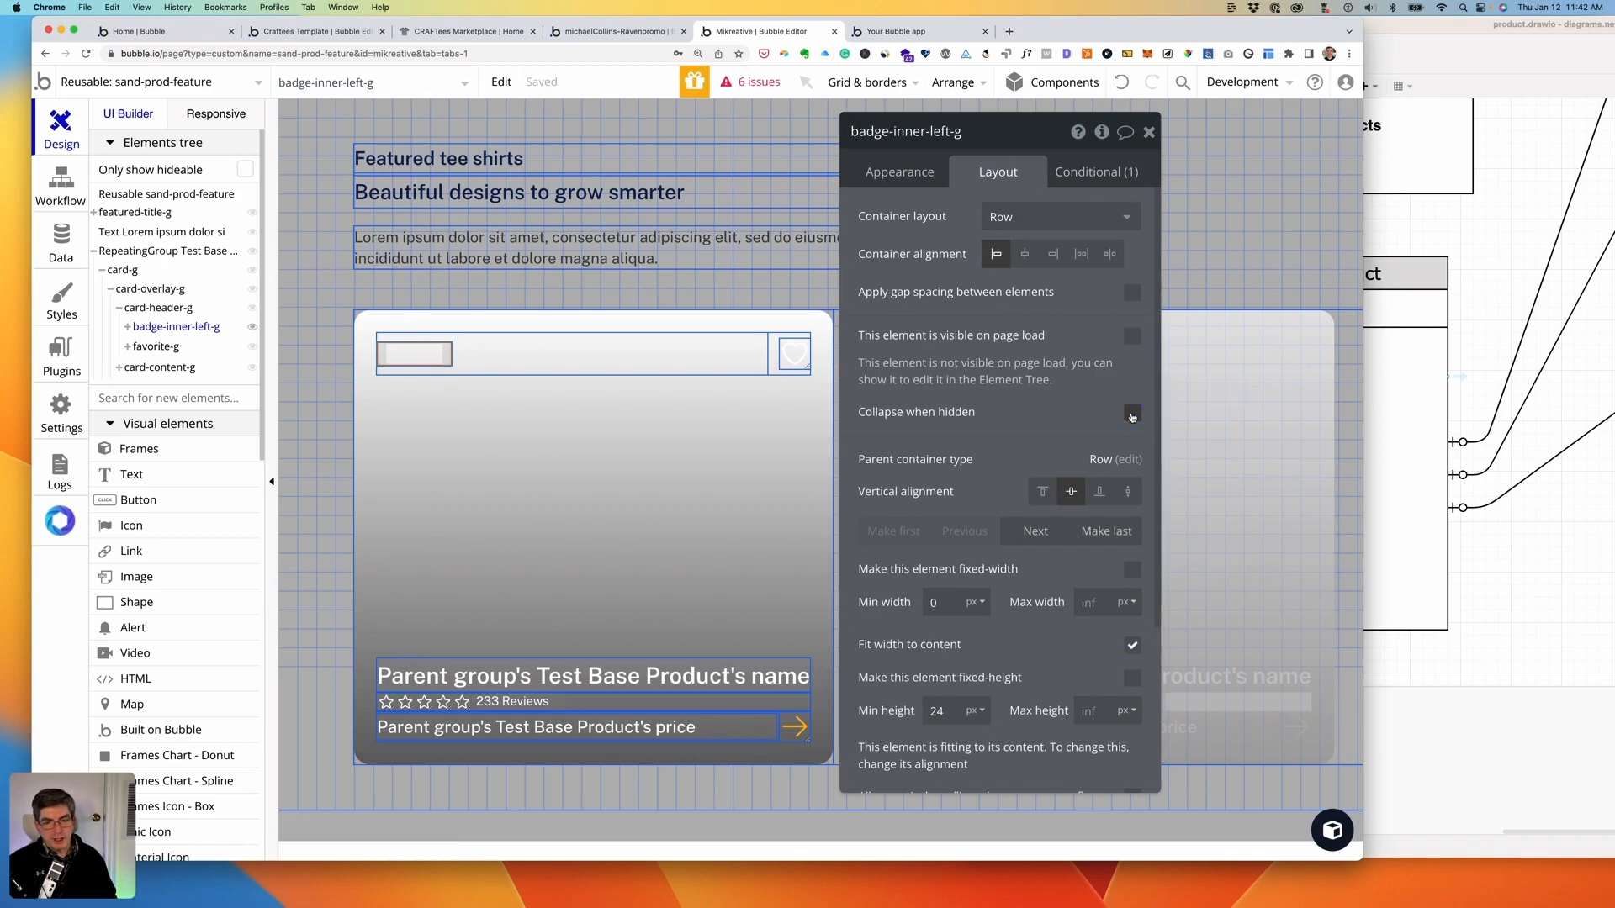
pyautogui.click(1132, 415)
pyautogui.click(1132, 415)
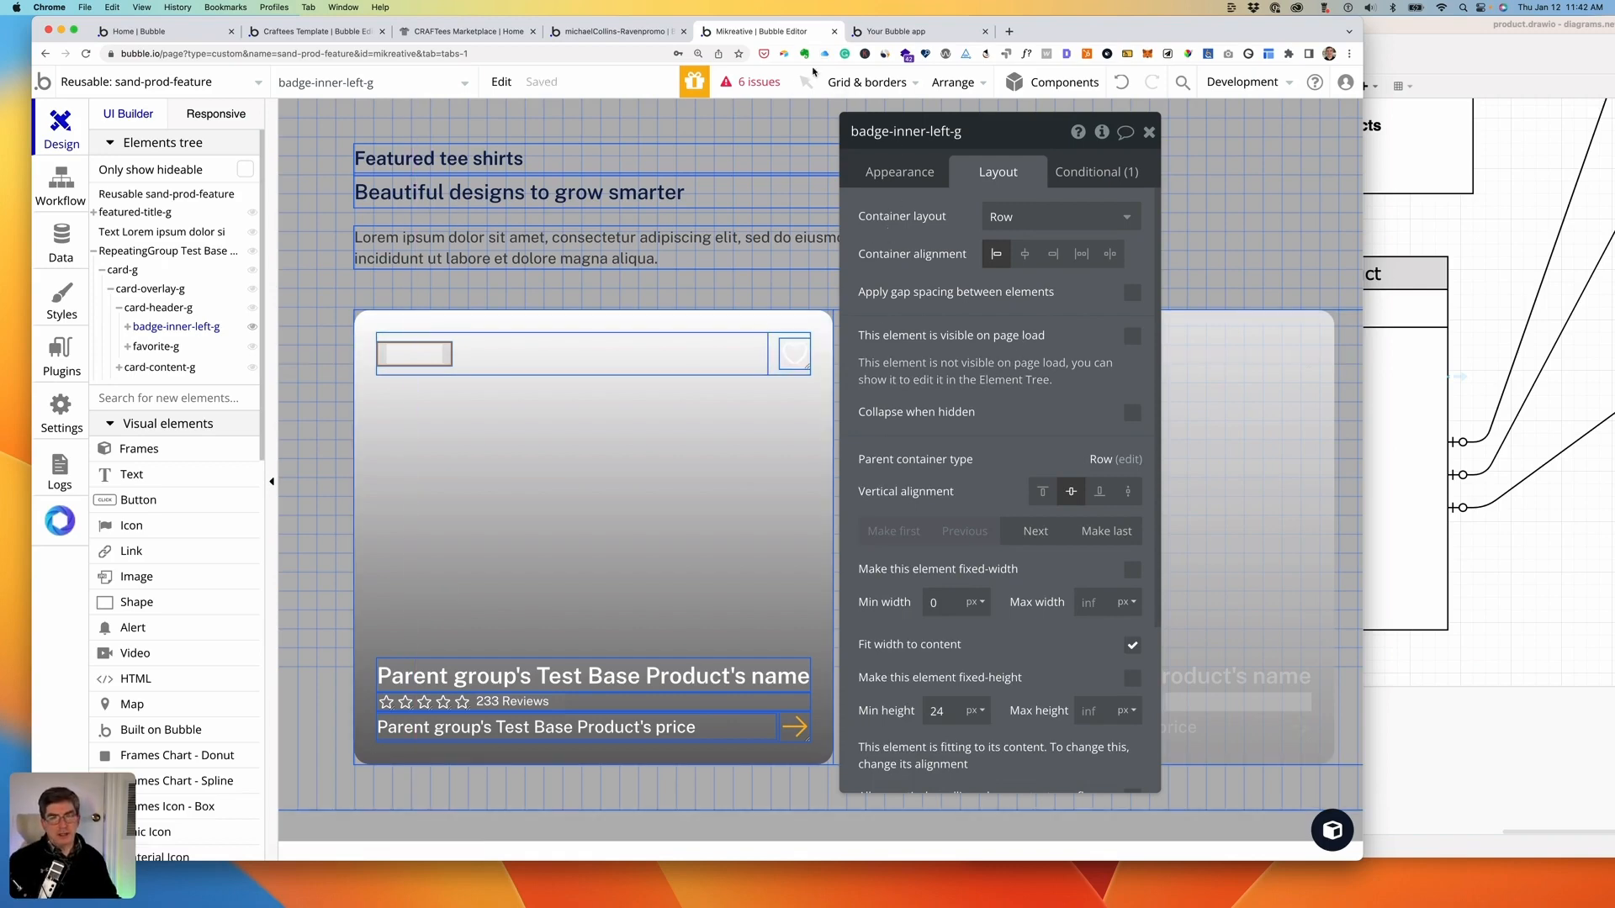
pyautogui.click(893, 32)
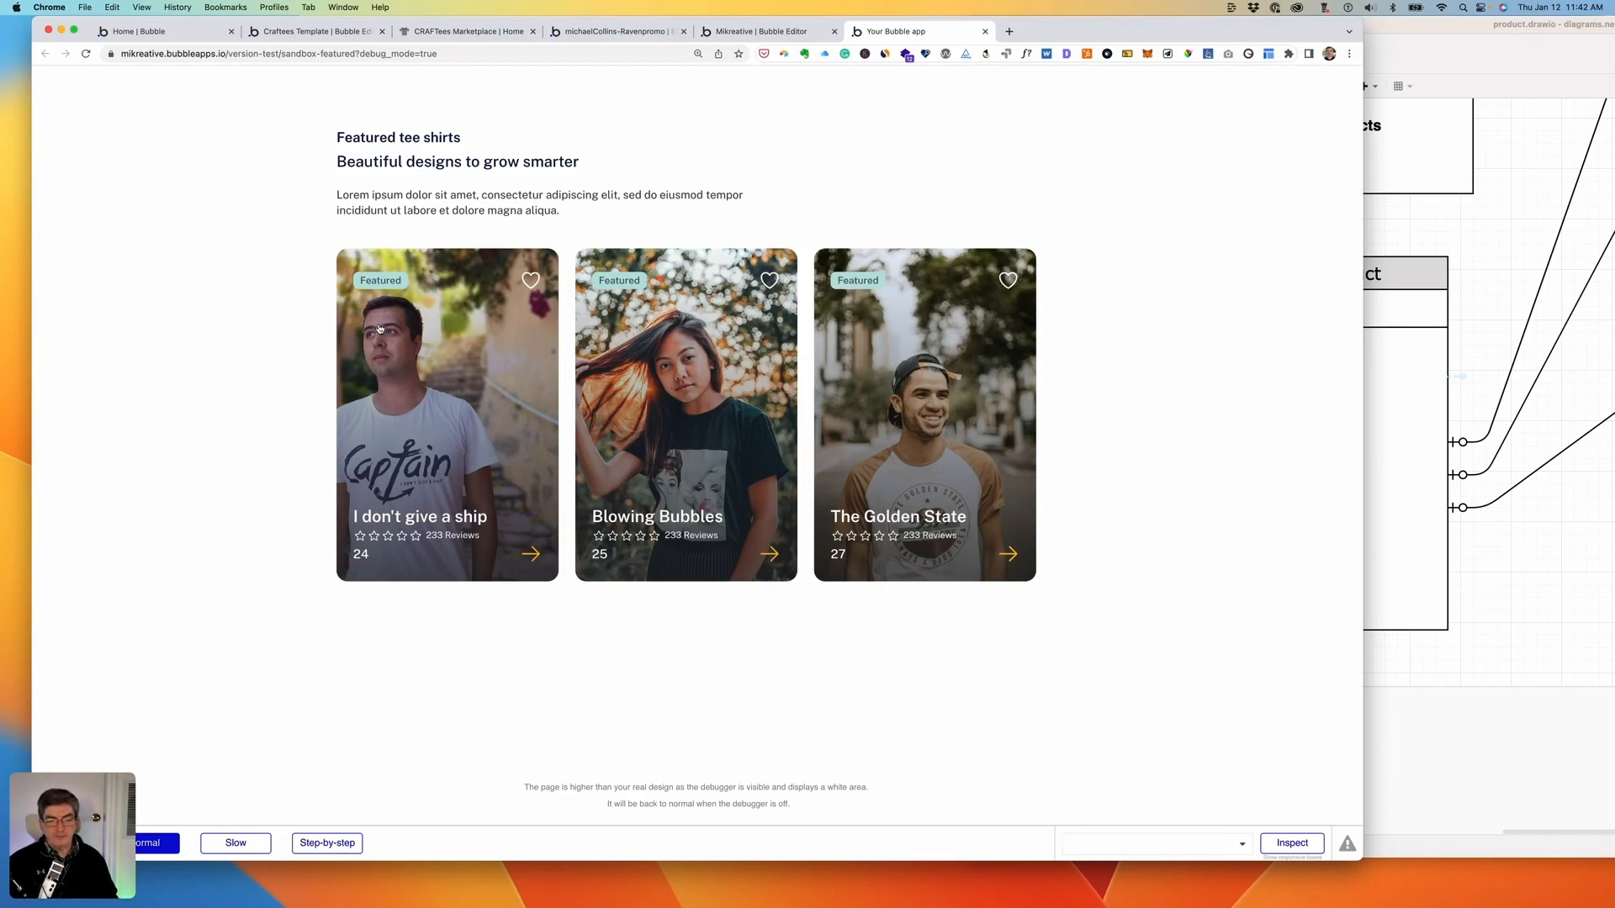
pyautogui.click(760, 32)
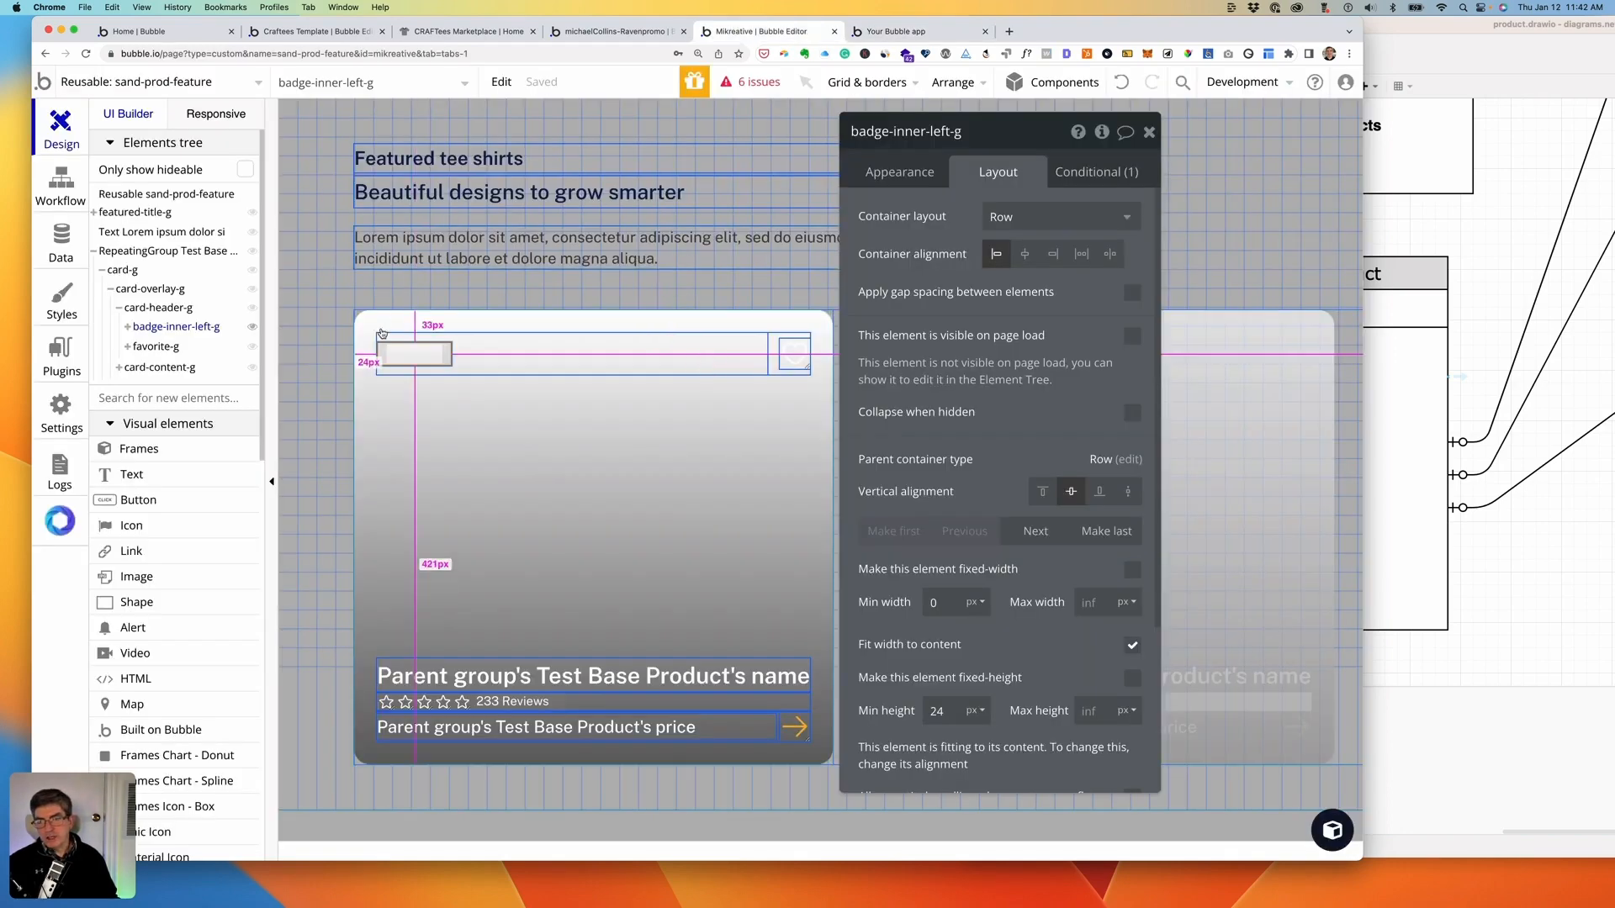
# - Remove the featured = "yes" constraint from the repeating group's Test Base Product search and view the preview
pyautogui.click(212, 252)
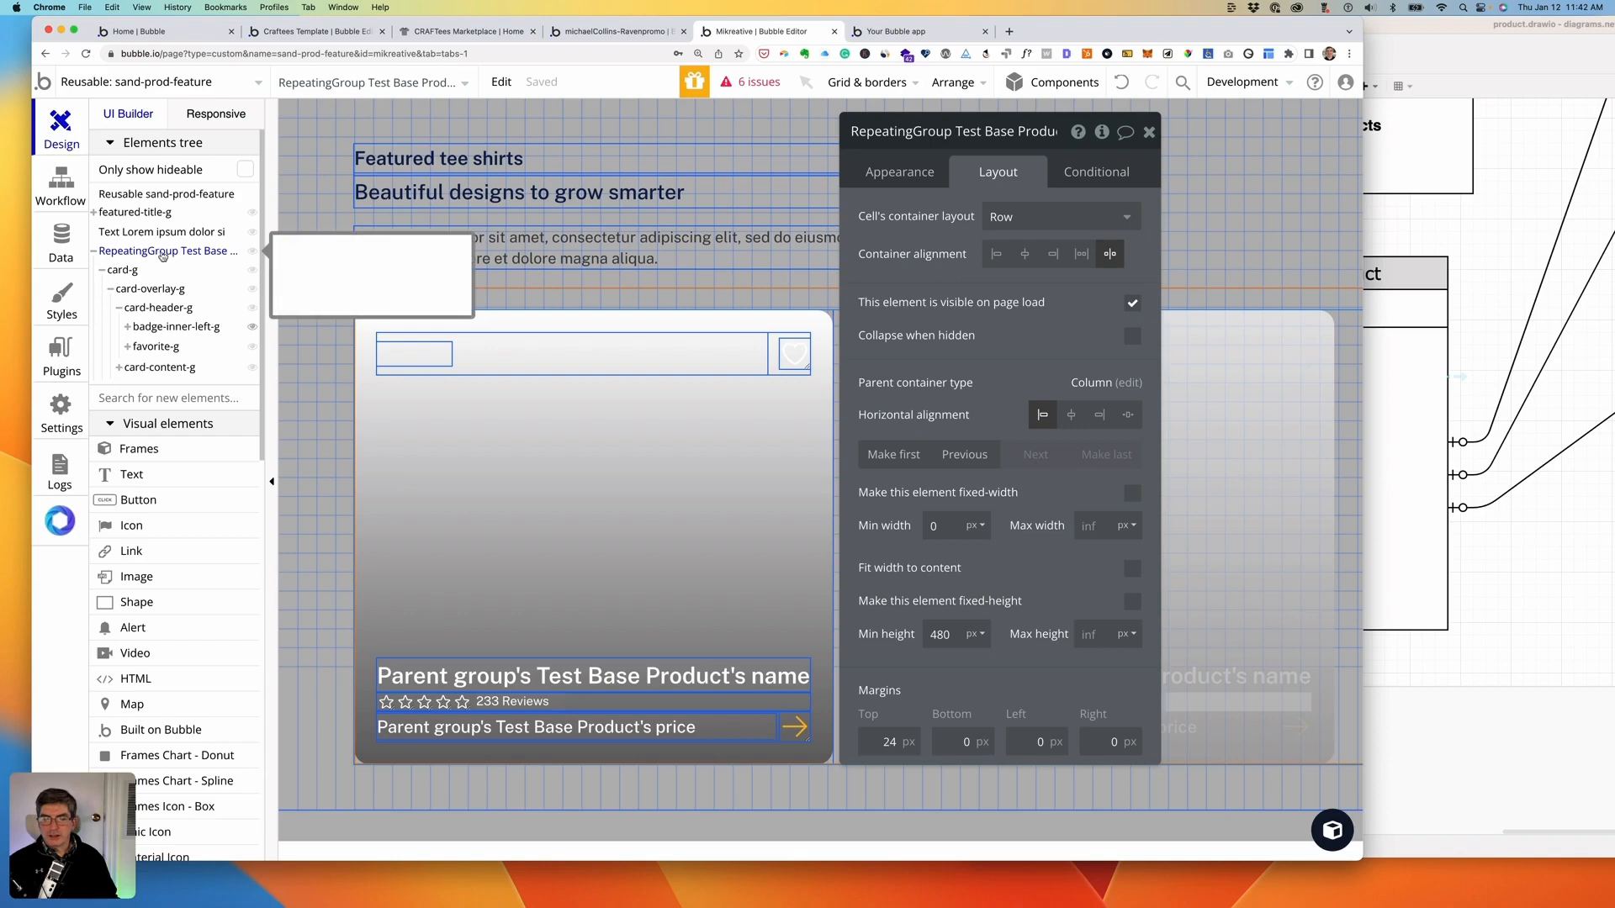
pyautogui.click(895, 174)
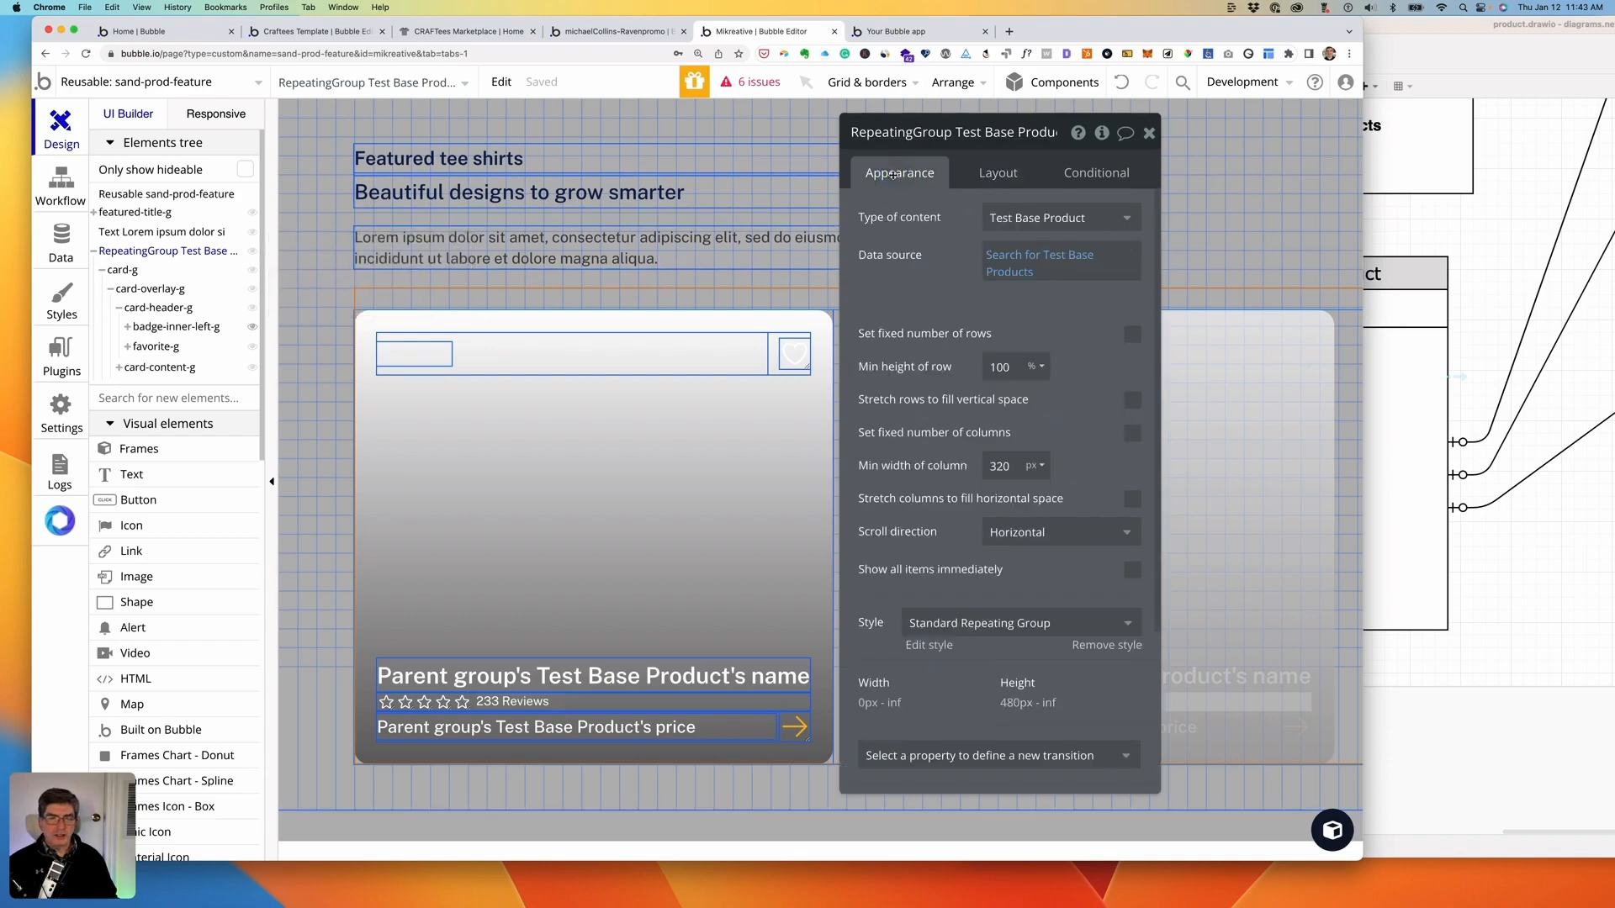
pyautogui.click(1015, 256)
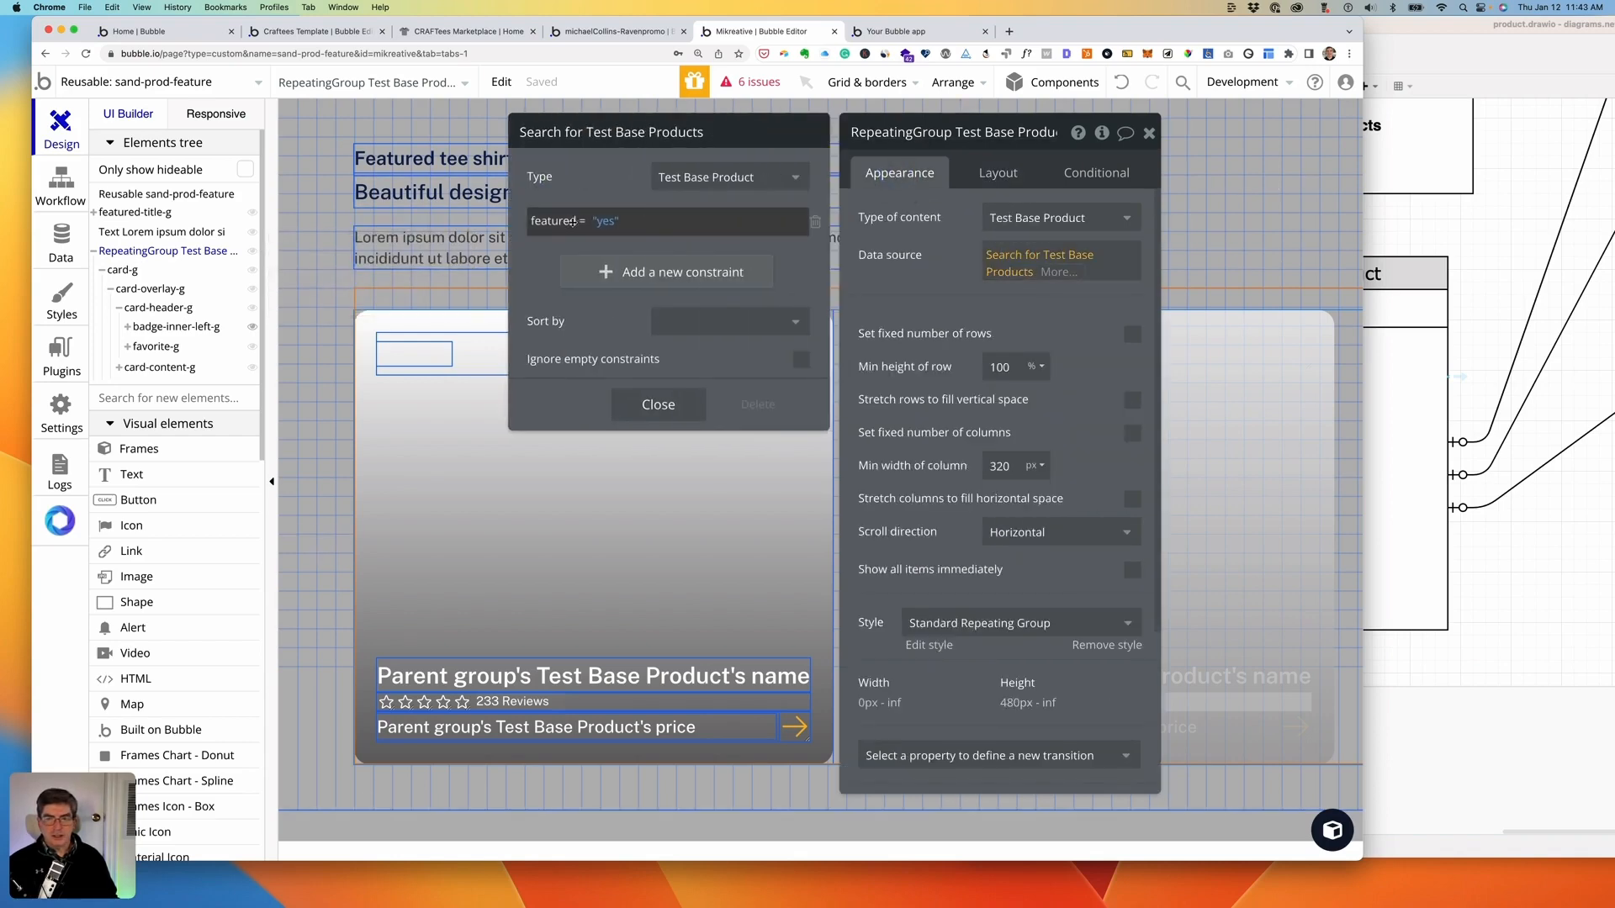
pyautogui.click(816, 223)
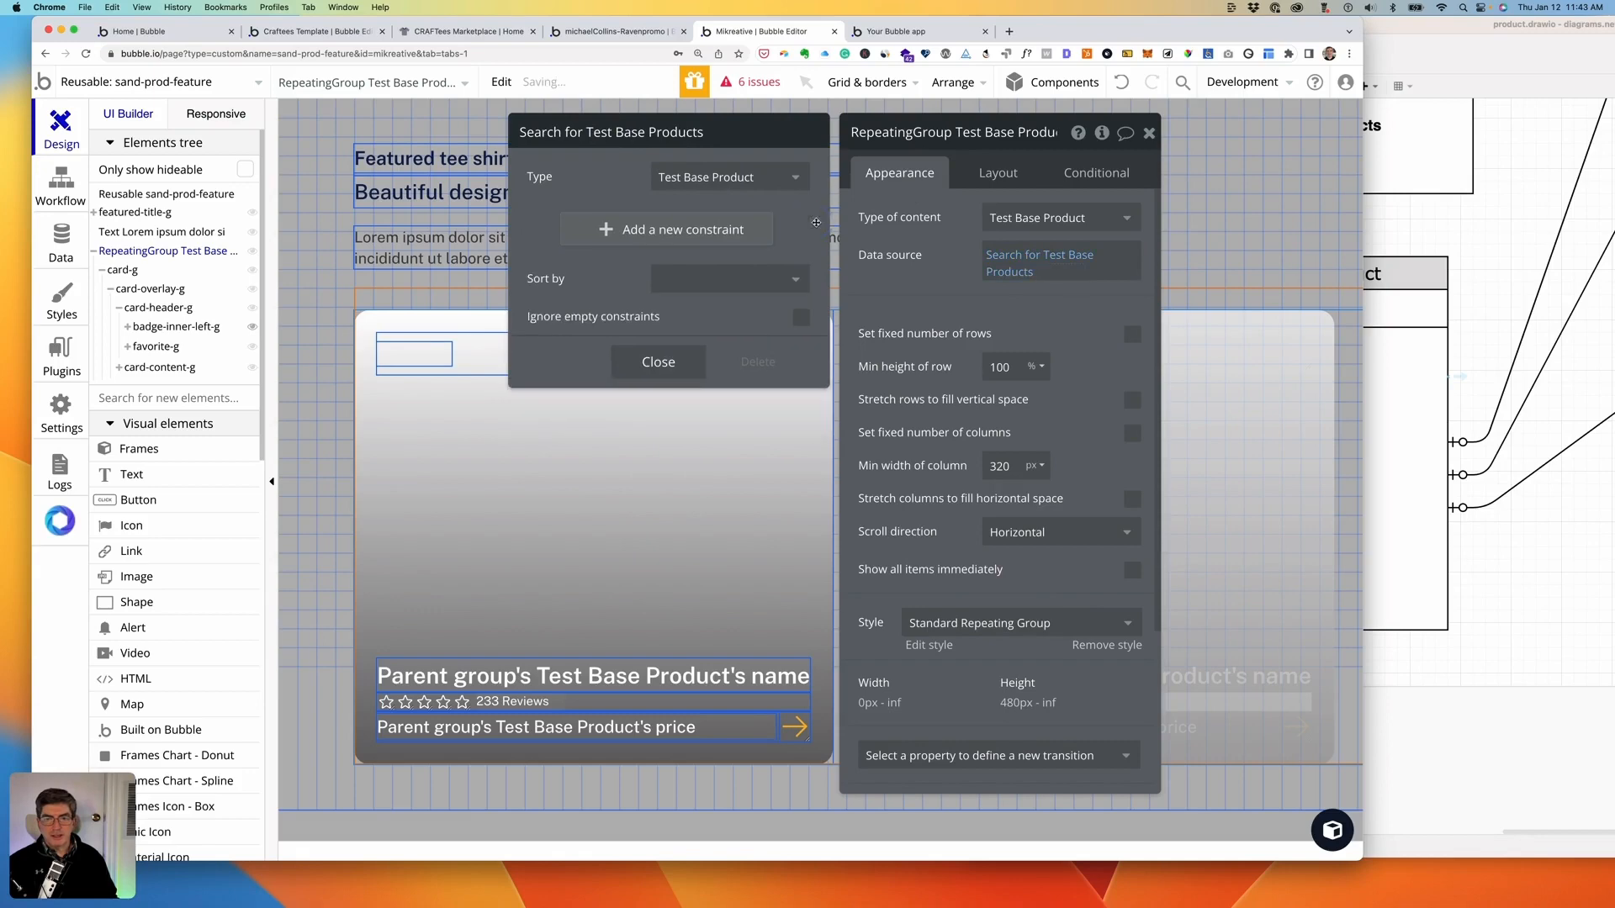
pyautogui.click(896, 31)
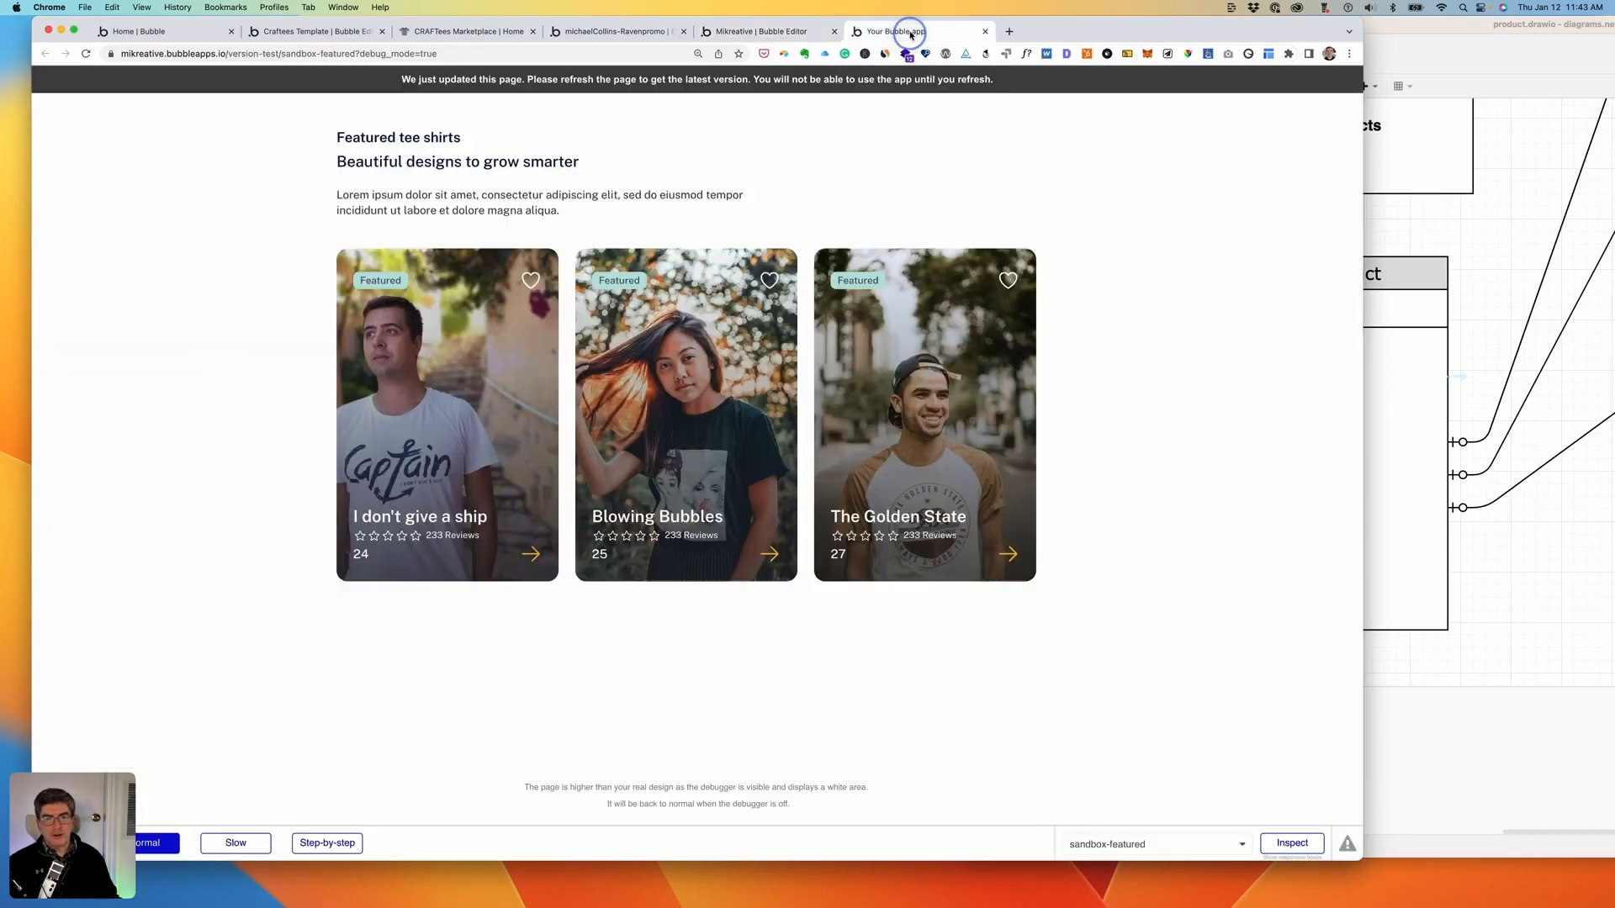
# - Reload the preview, scroll the cards sideways to see the badge-less Forever Reckless card, then return to the editor
pyautogui.click(845, 79)
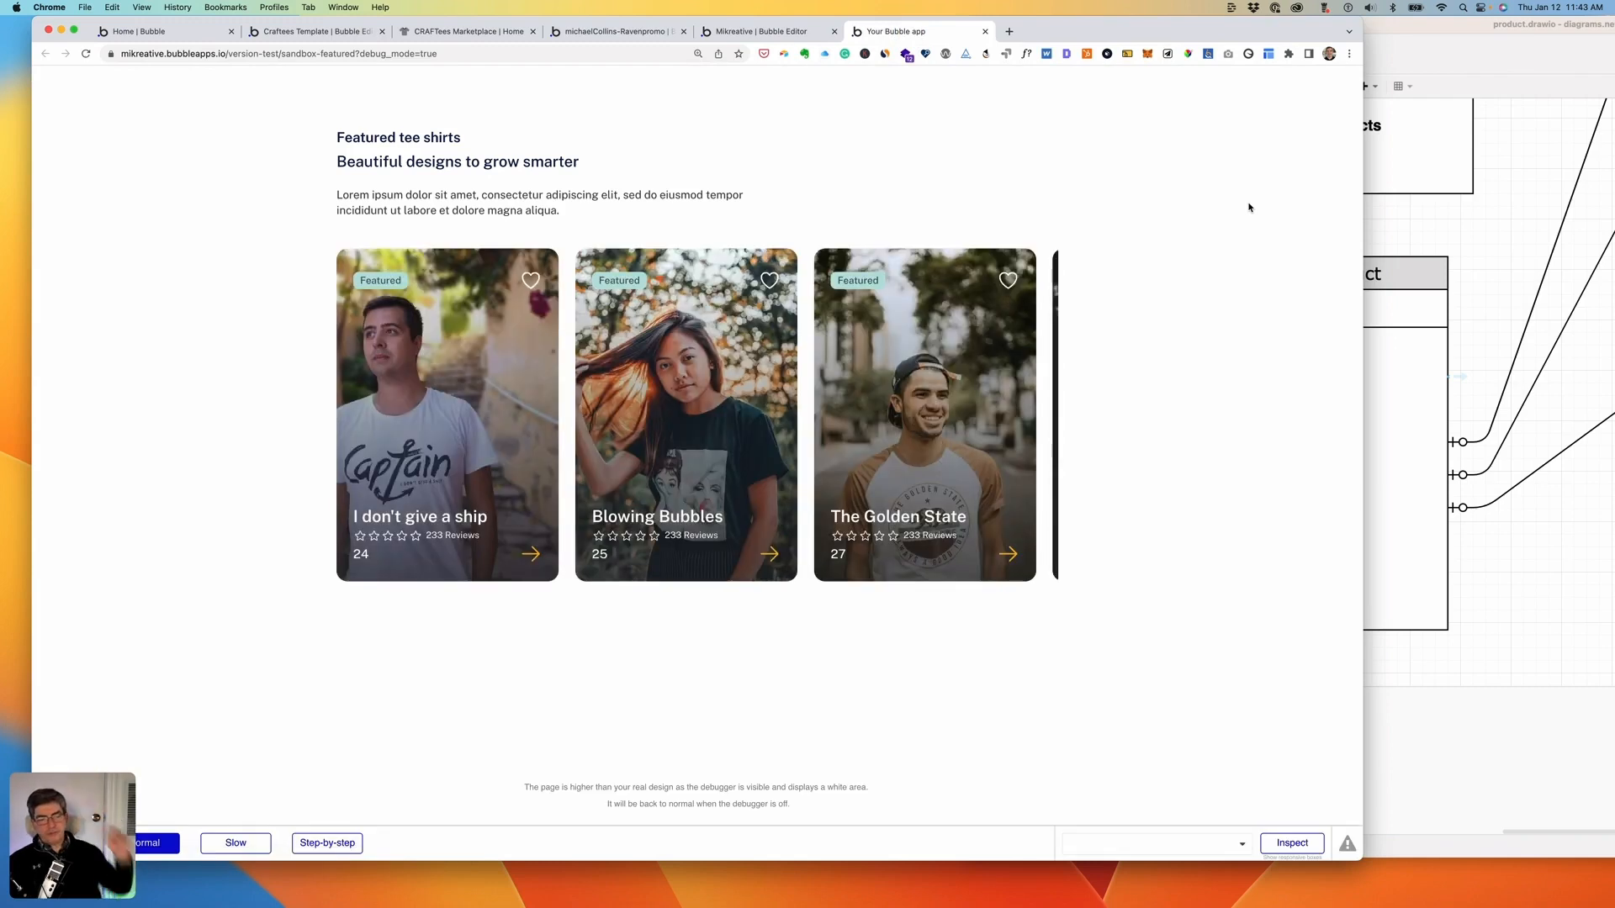
pyautogui.hscroll(5, 946, 383)
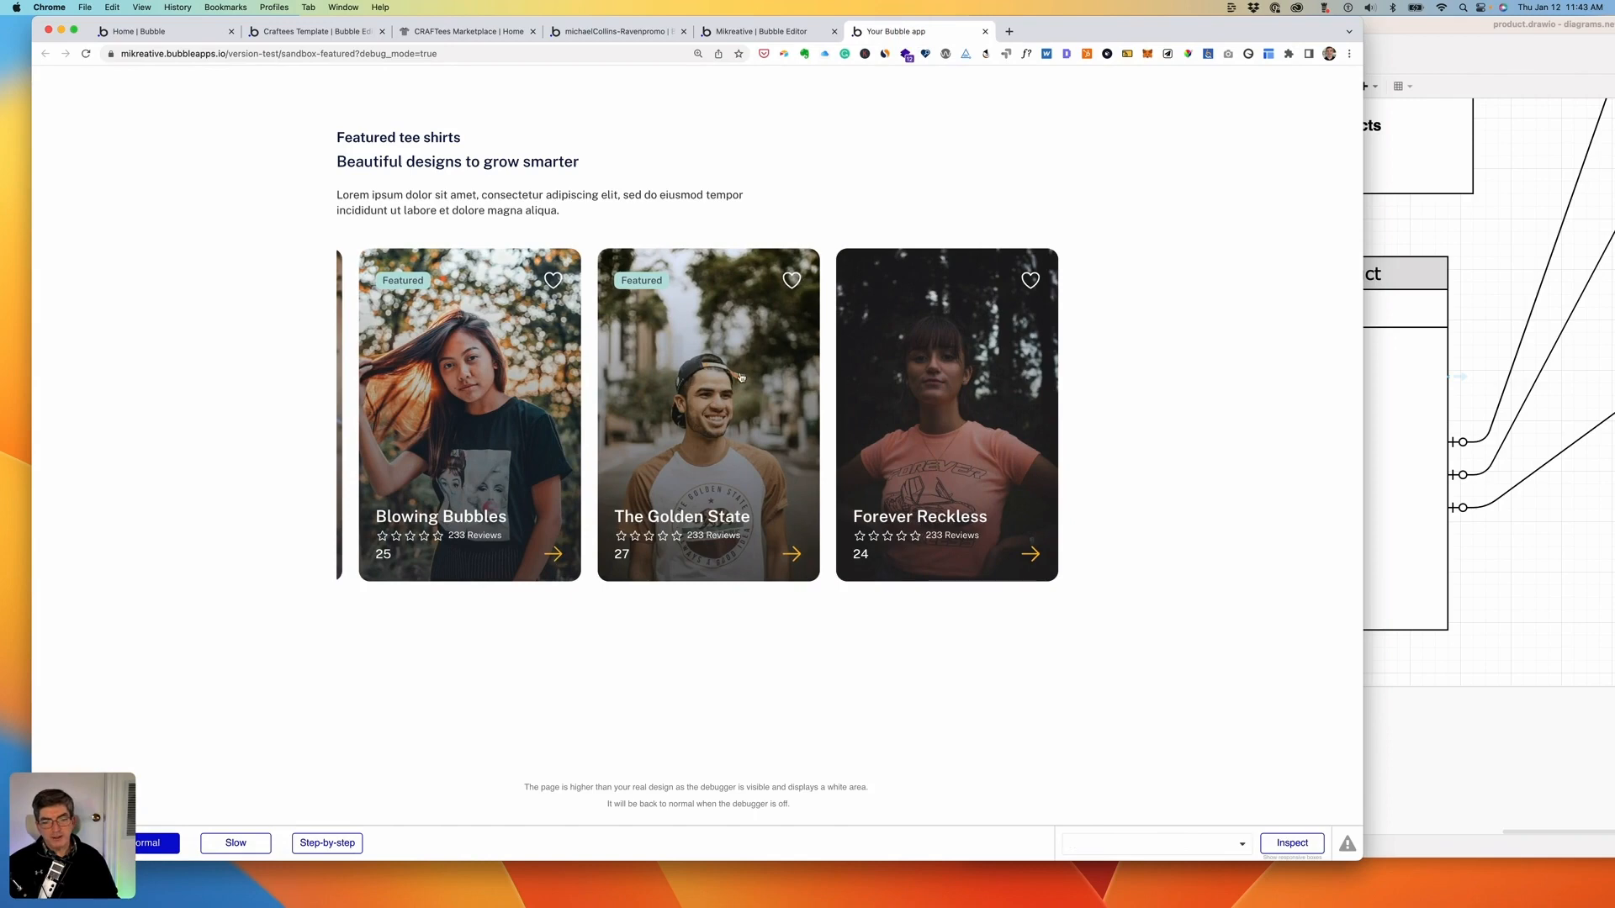
pyautogui.hscroll(-5, 740, 377)
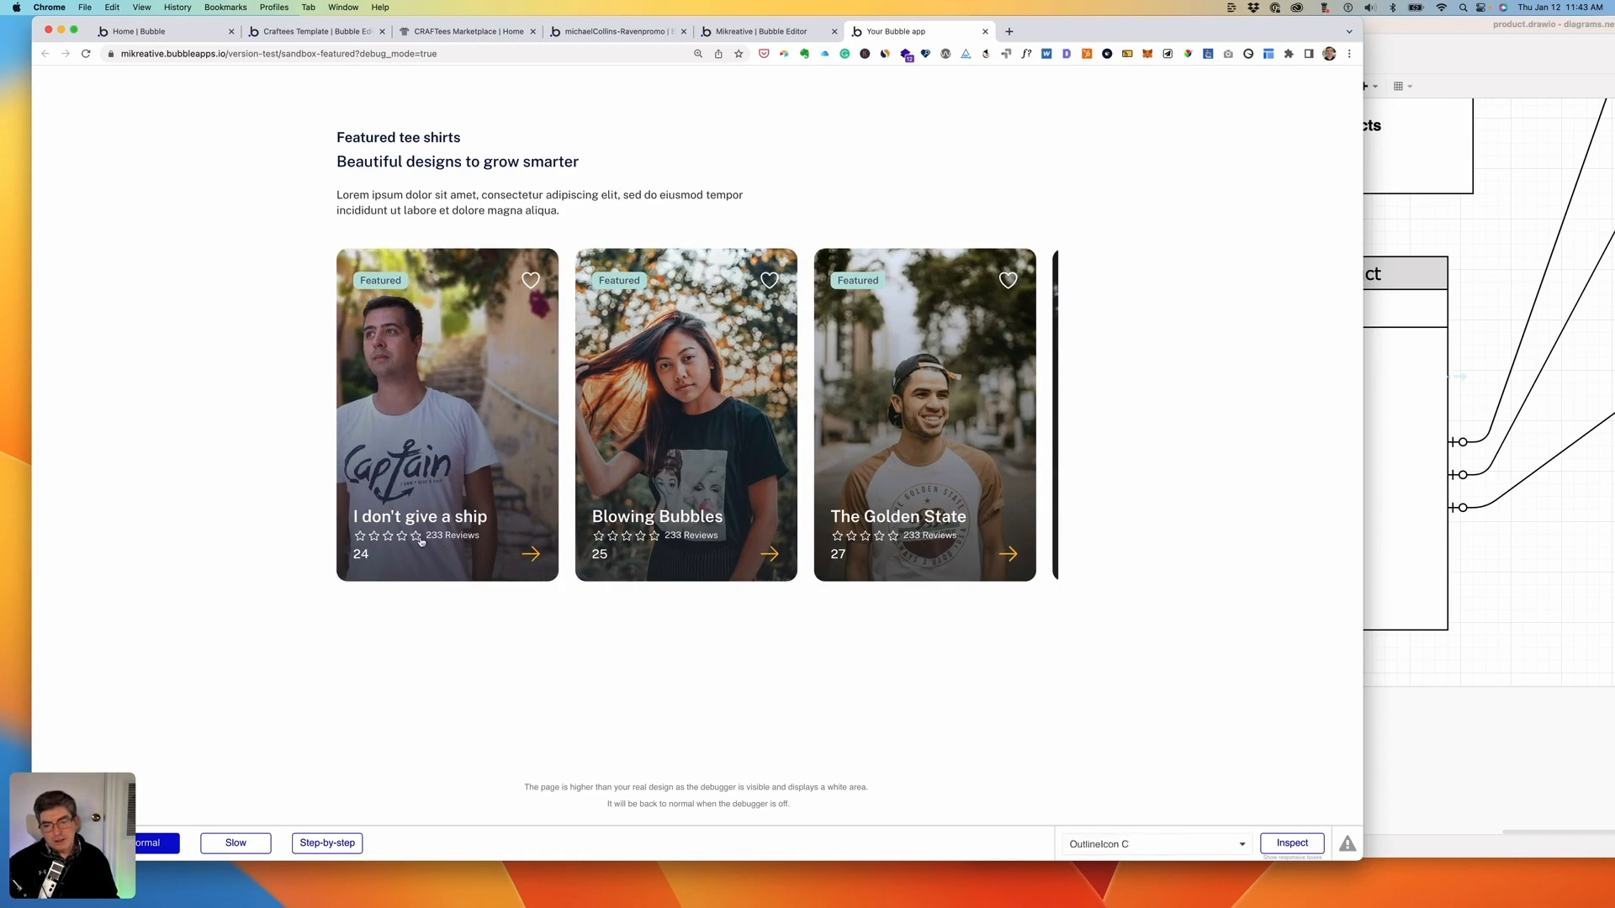
pyautogui.hscroll(5, 576, 310)
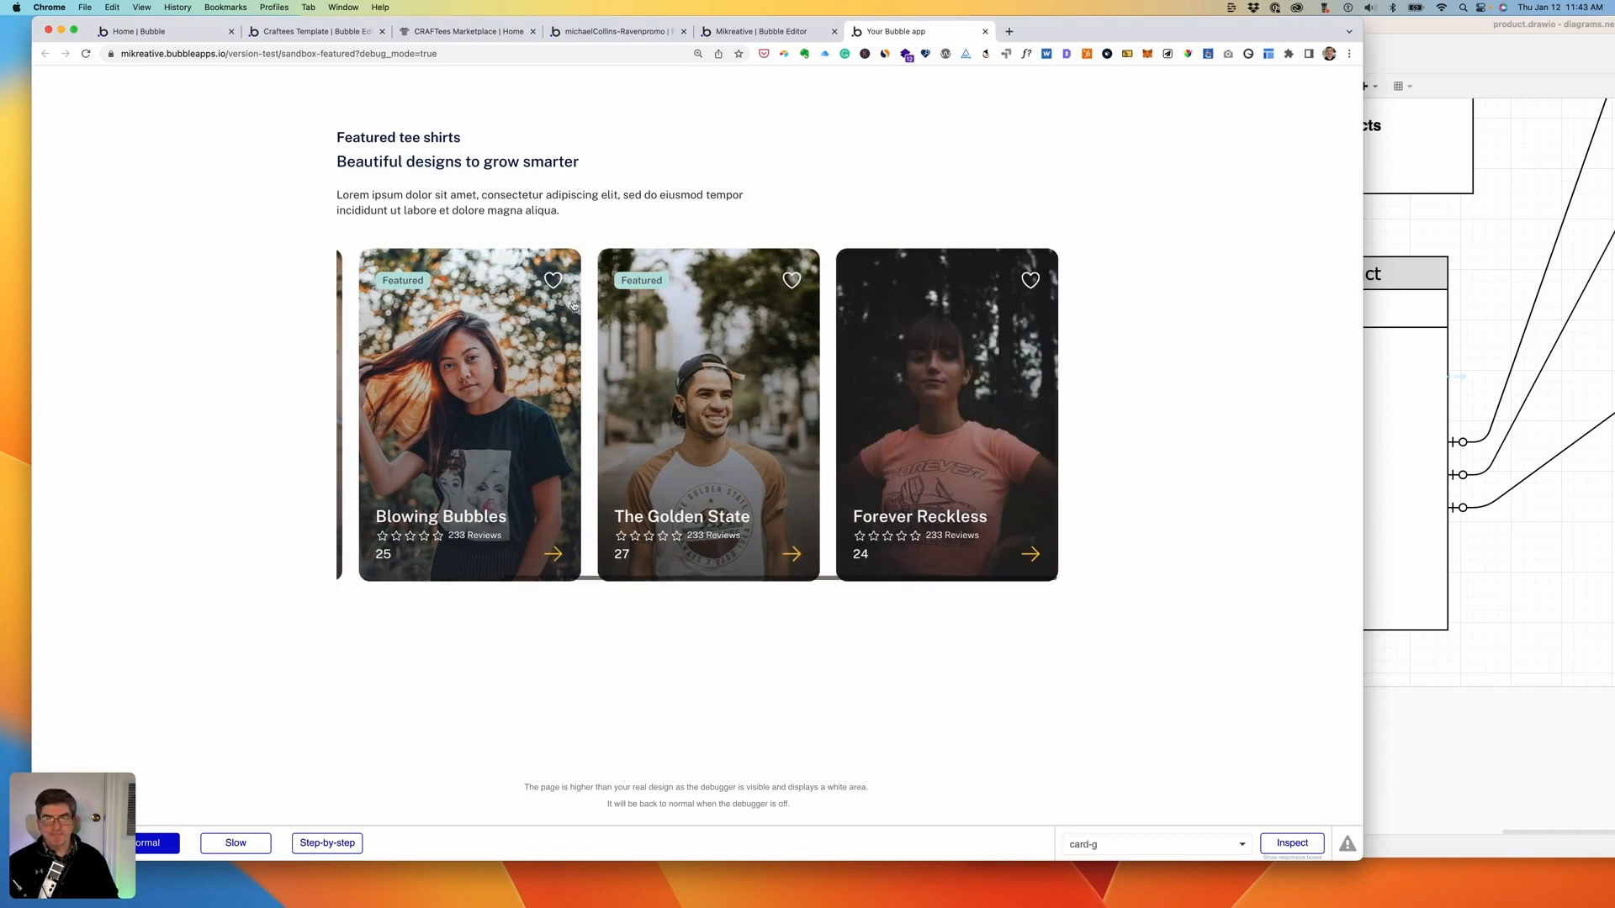
pyautogui.hscroll(-5, 566, 309)
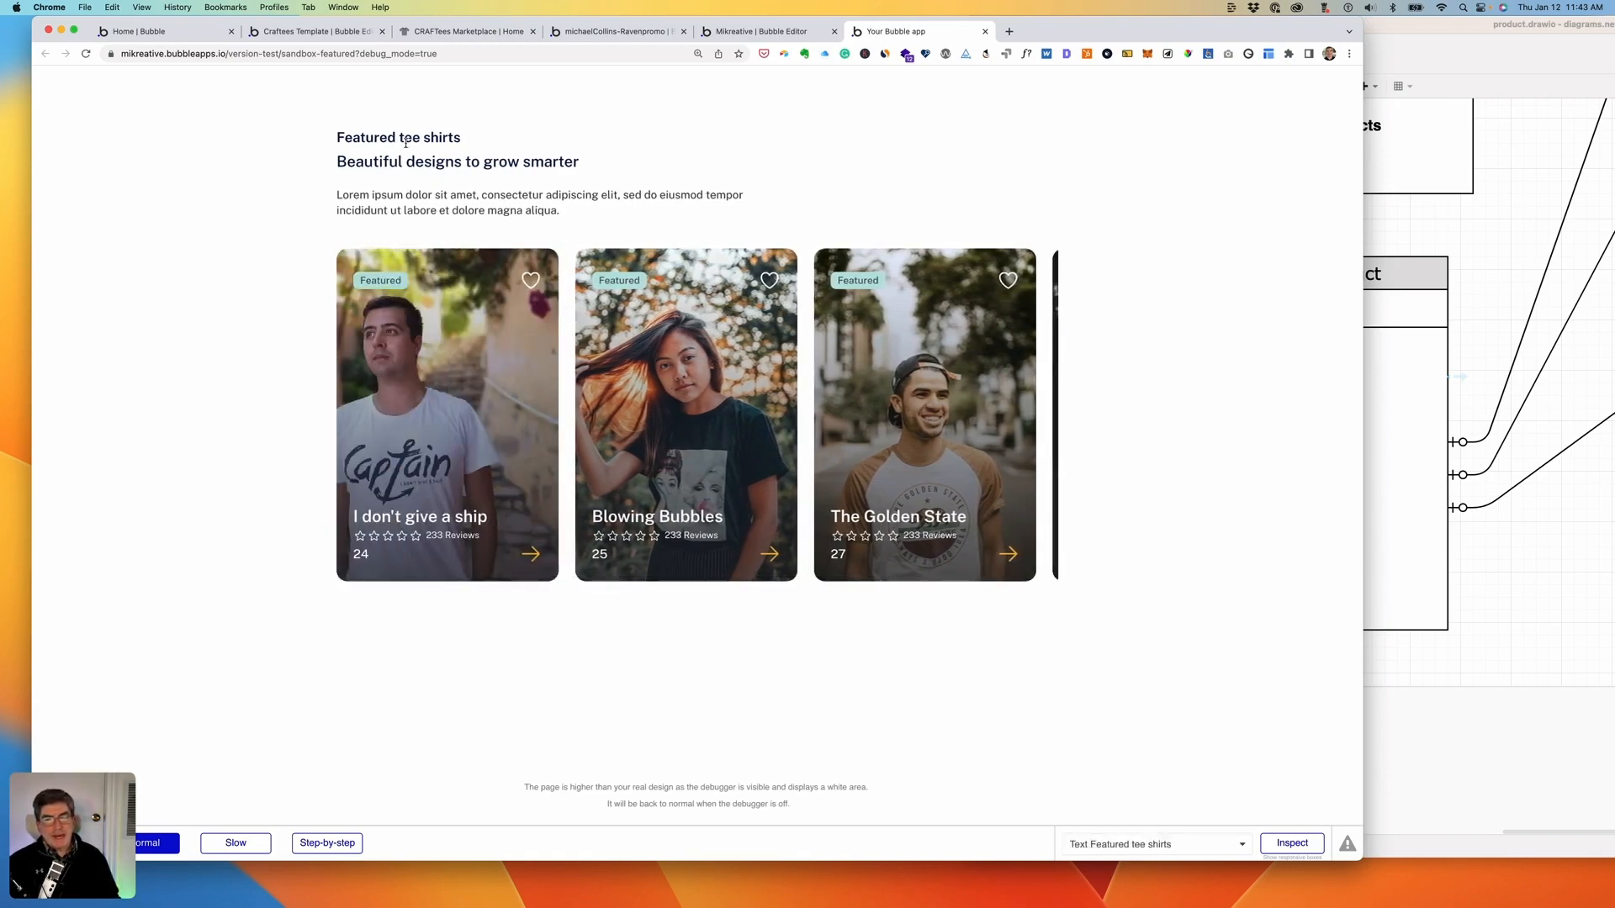
pyautogui.click(744, 31)
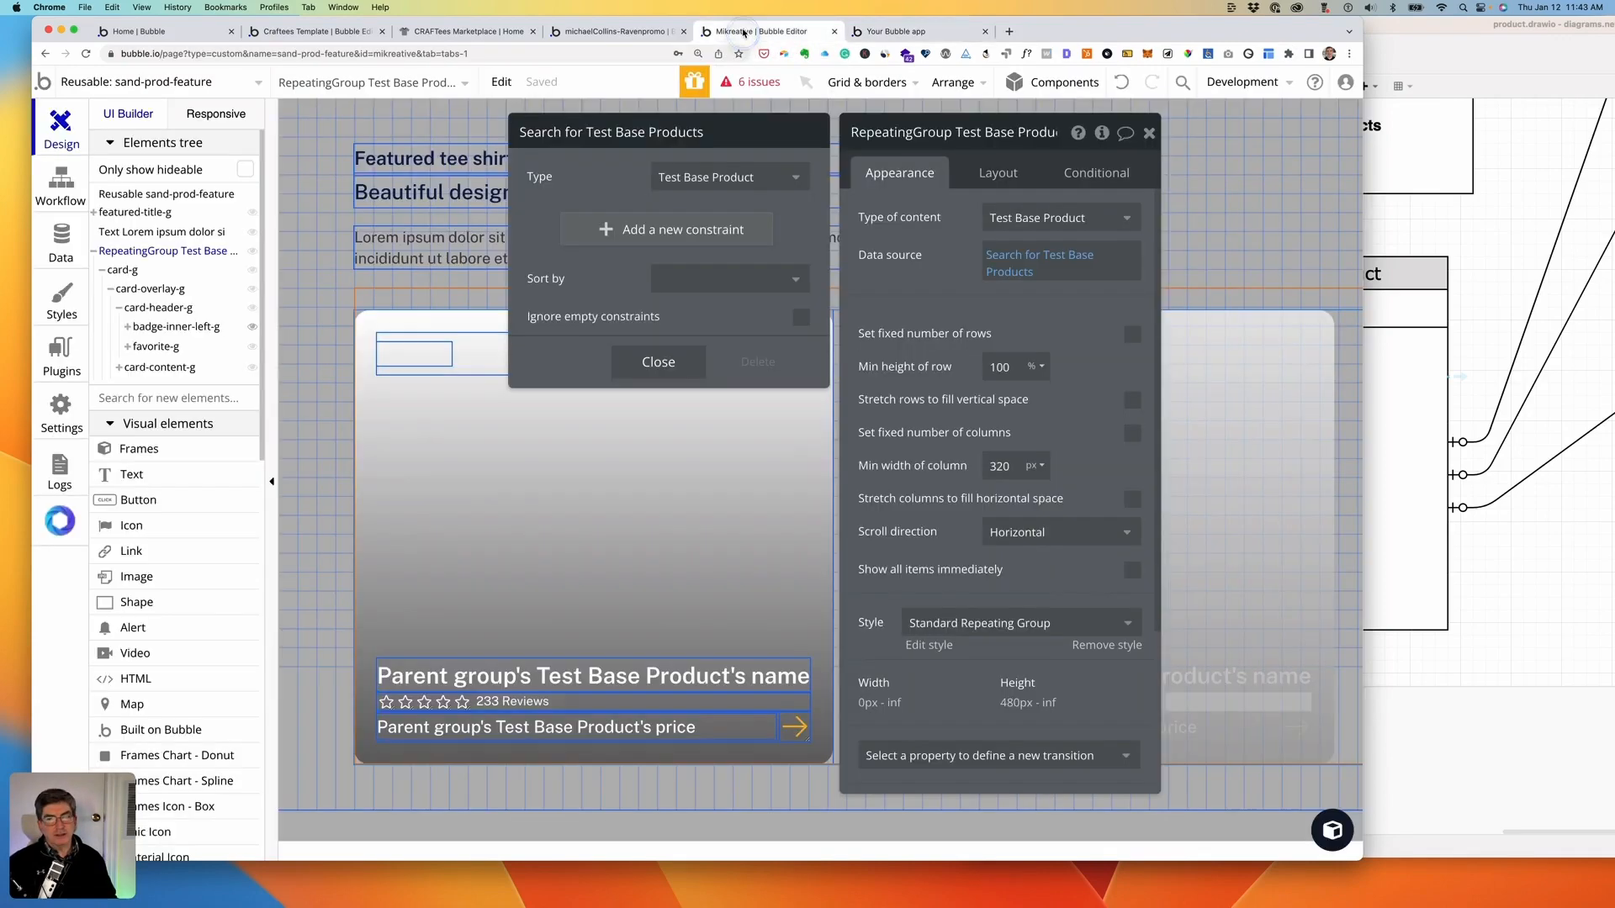
pyautogui.click(1225, 132)
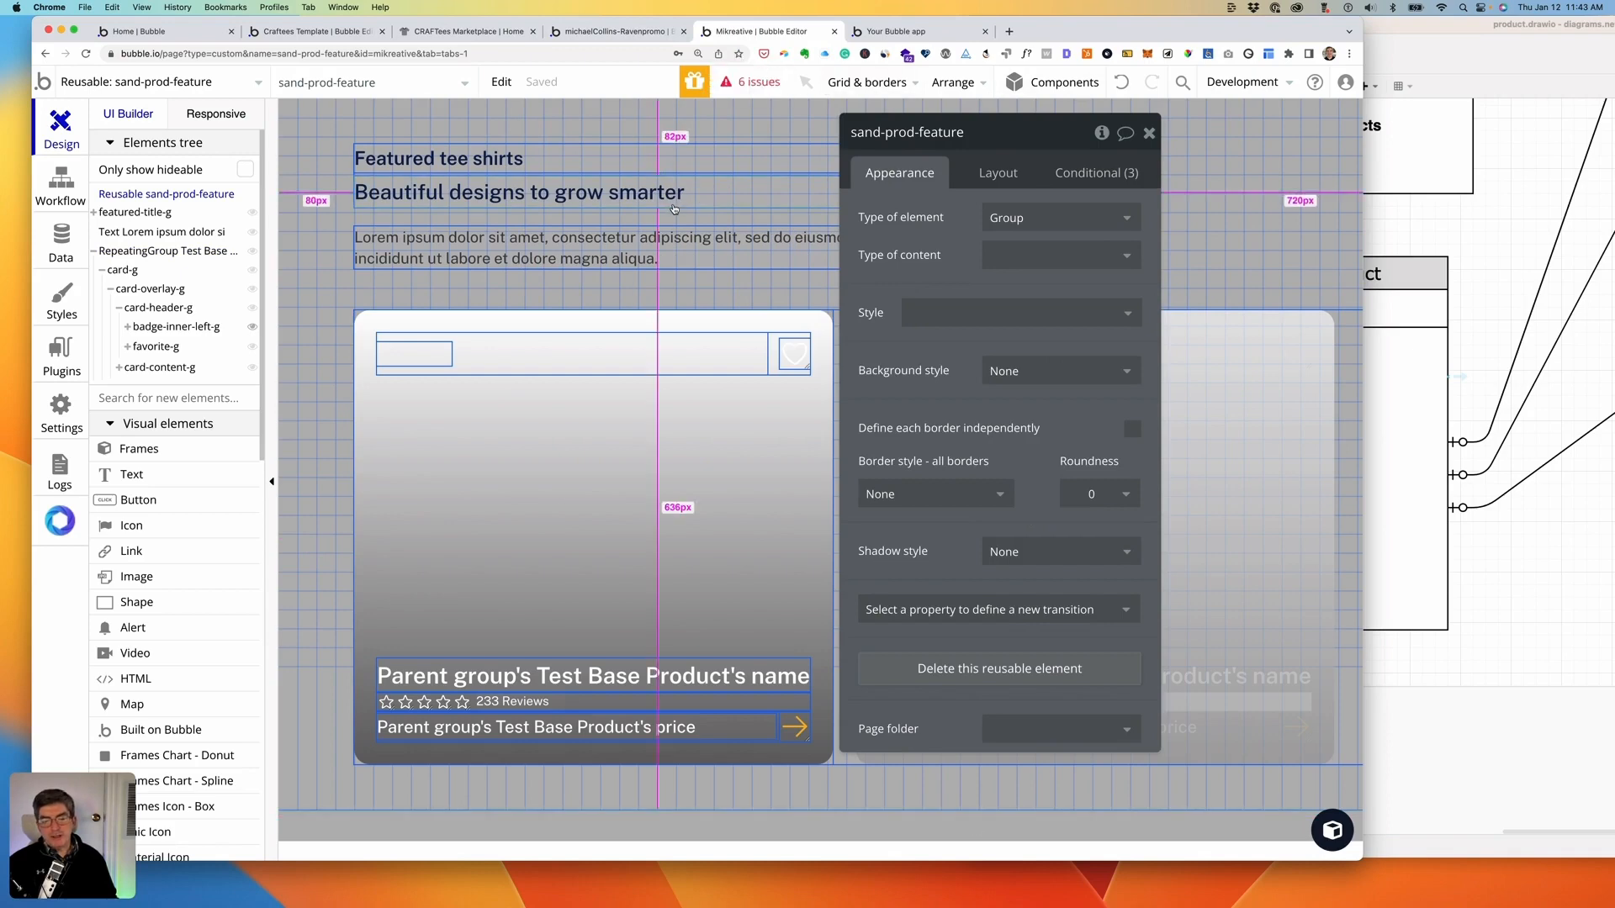